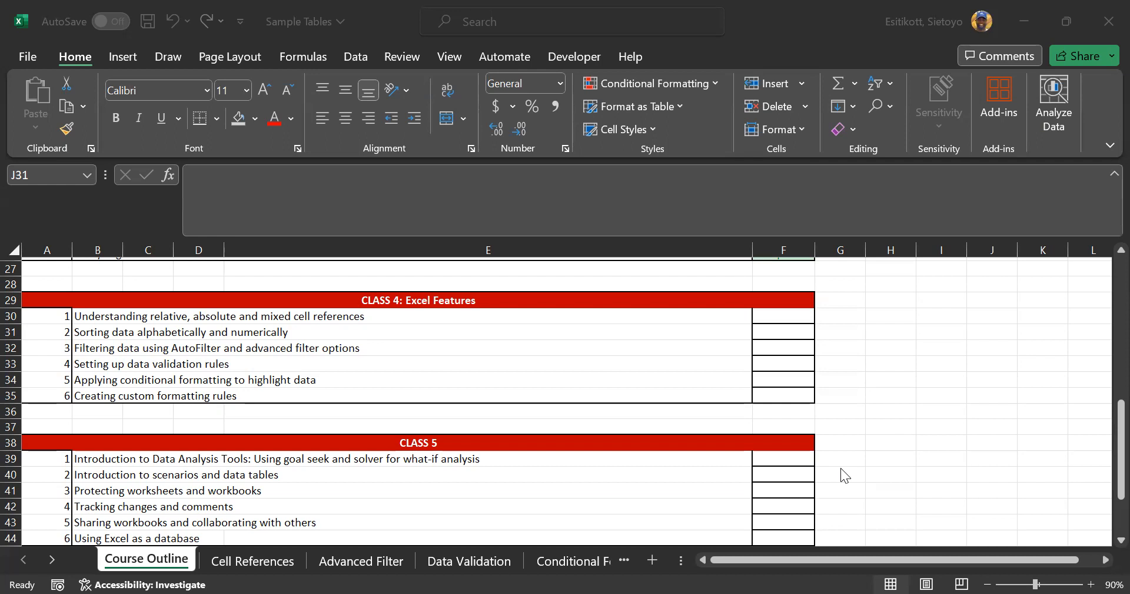
Scroll through the Course Outline, select the PivotTables and cell references topics, then open Cell References
scroll(836, 430, "up", 9)
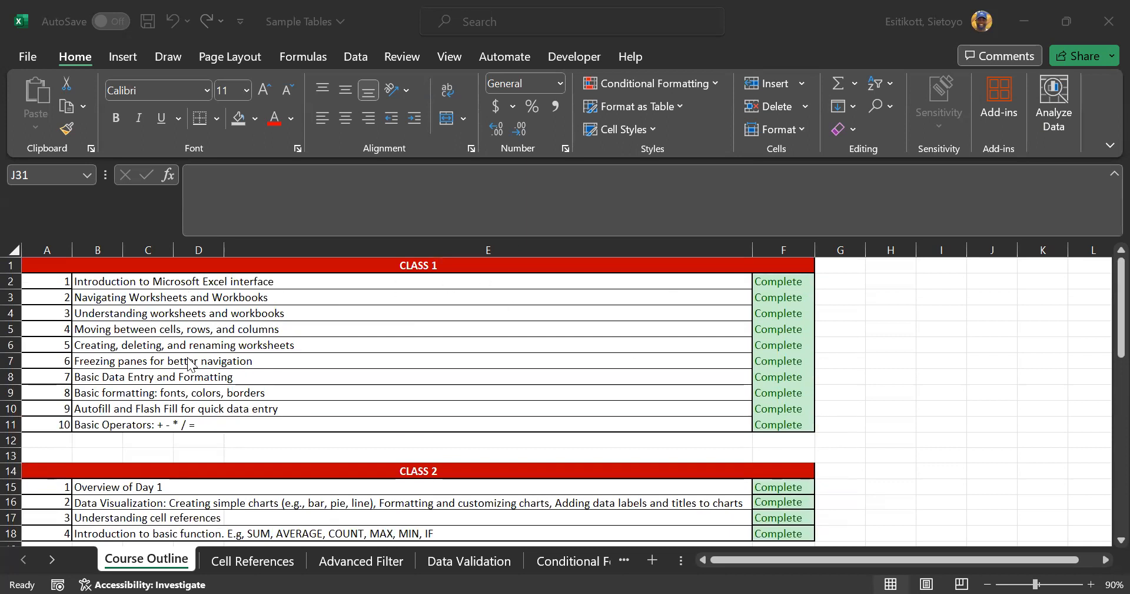
scroll(190, 362, "down", 3)
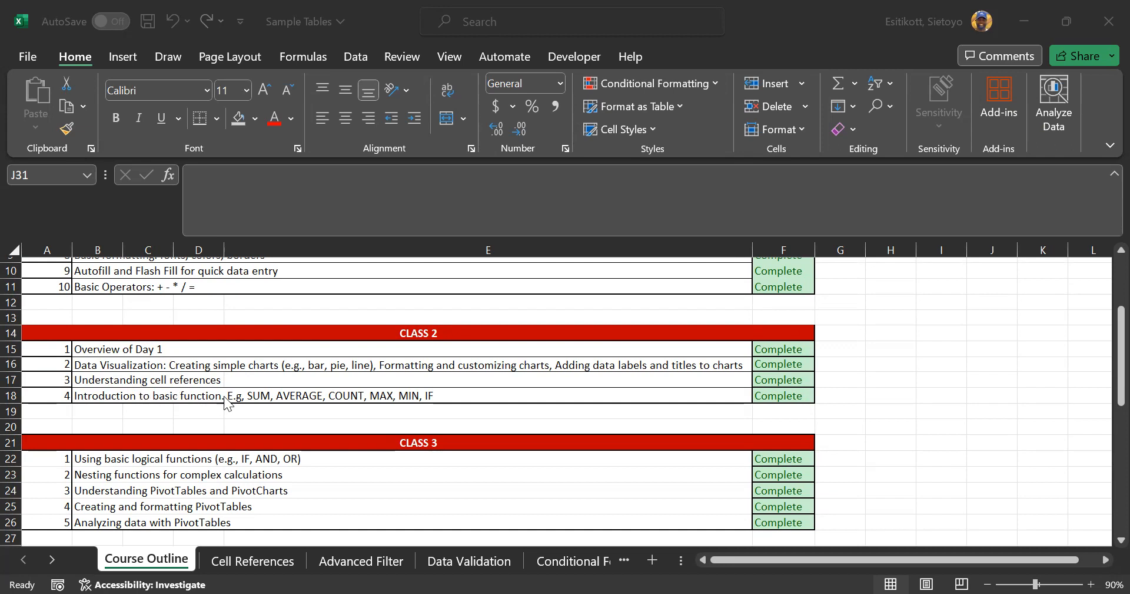
scroll(227, 402, "down", 1)
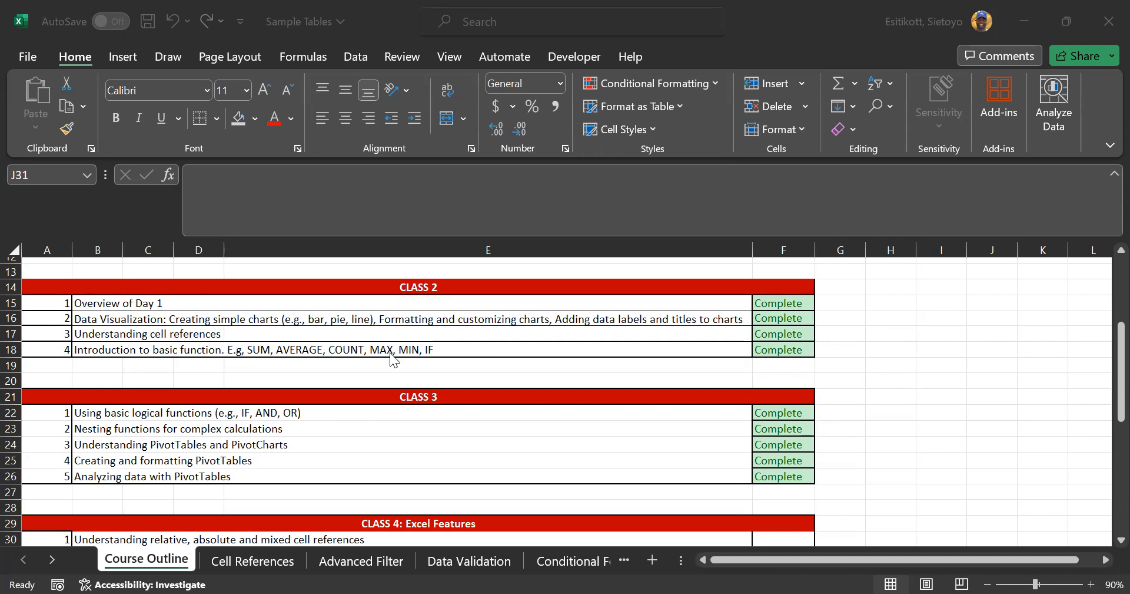
scroll(428, 445, "down", 1)
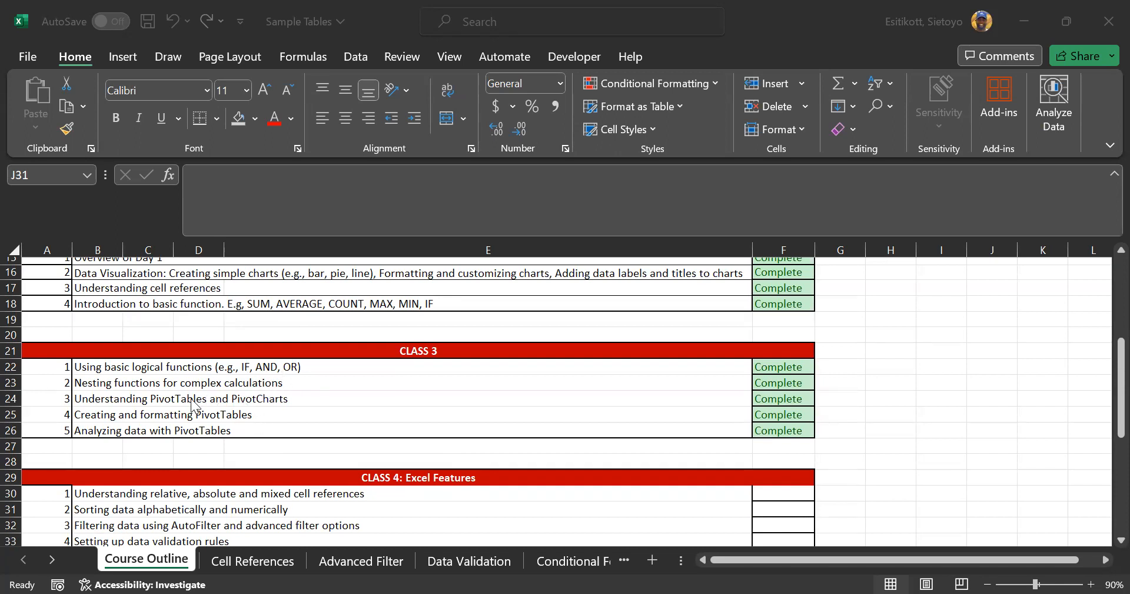
left_click(109, 414)
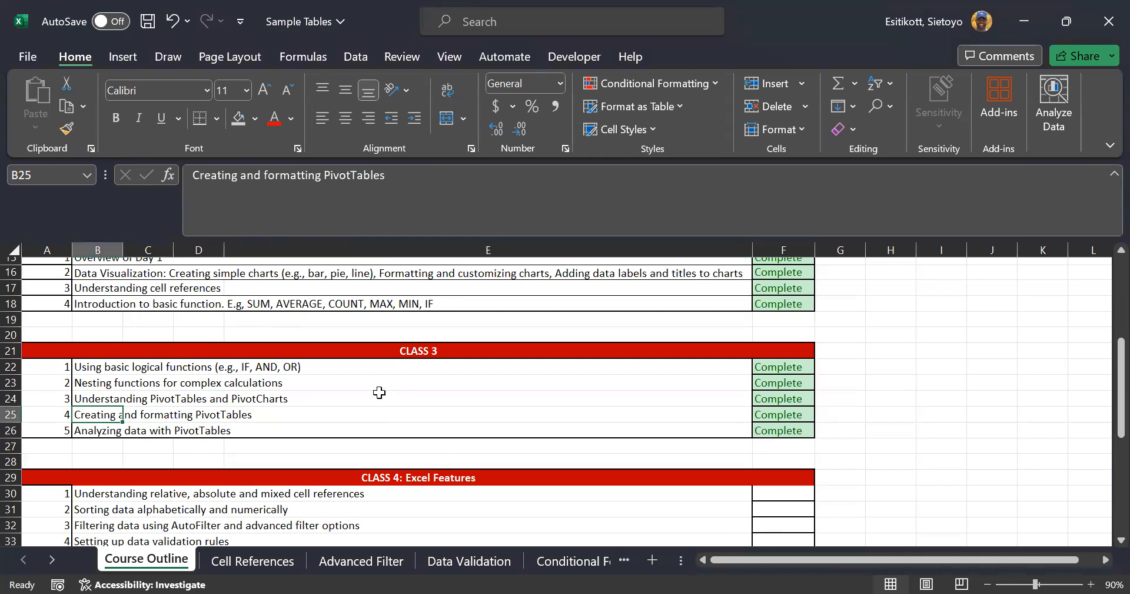
scroll(353, 394, "down", 2)
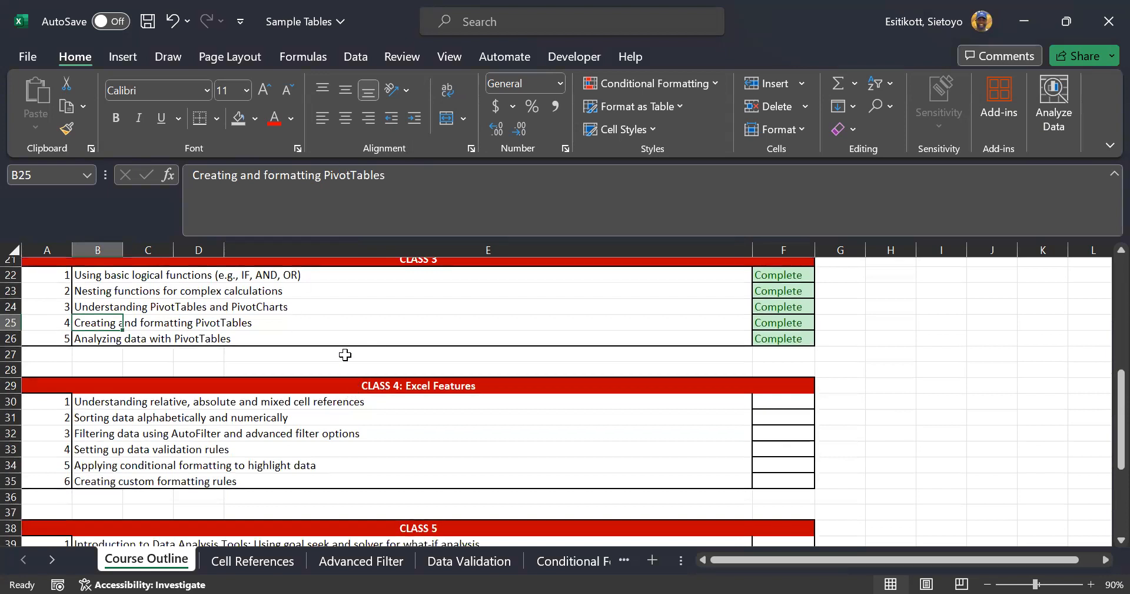
left_click(132, 401)
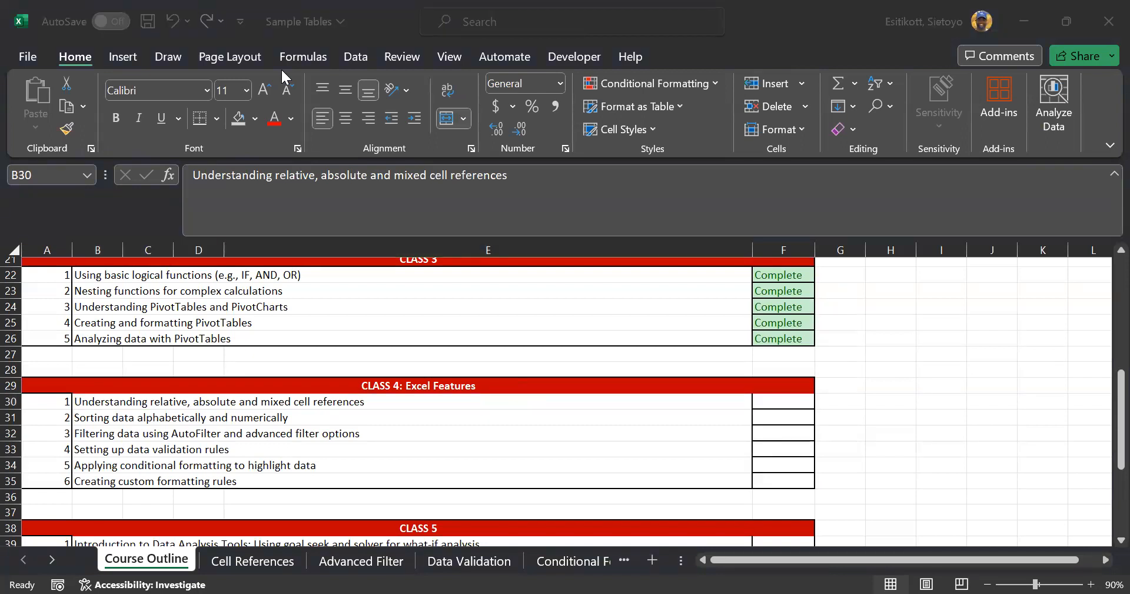
left_click(230, 564)
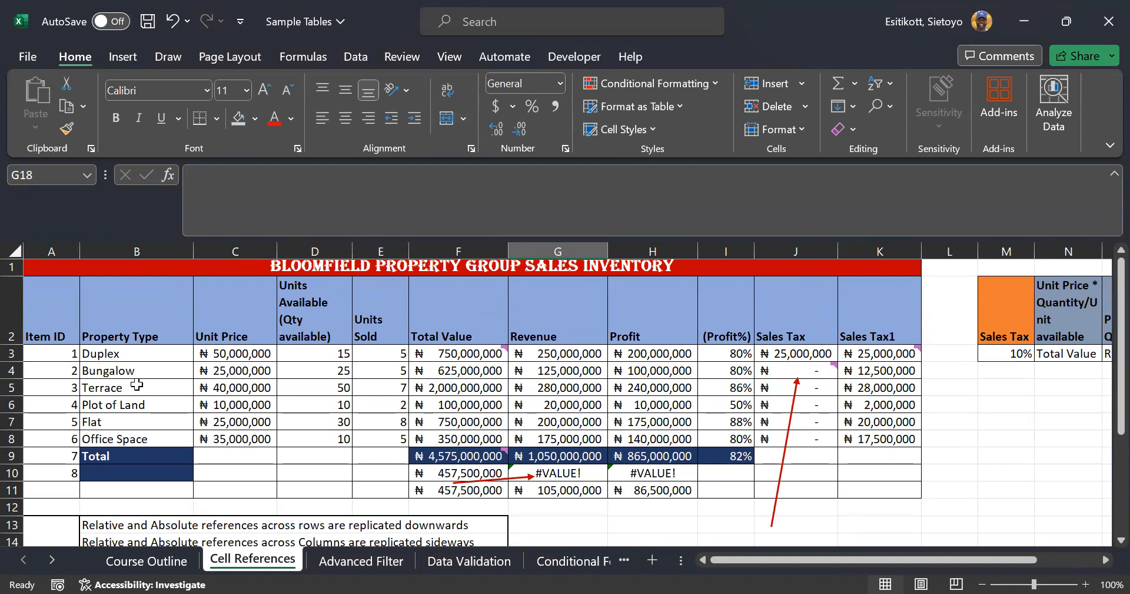
Step through the table headers C2 to F2: Units Available, Units Sold and Total Value
left_click(133, 340)
left_click(201, 335)
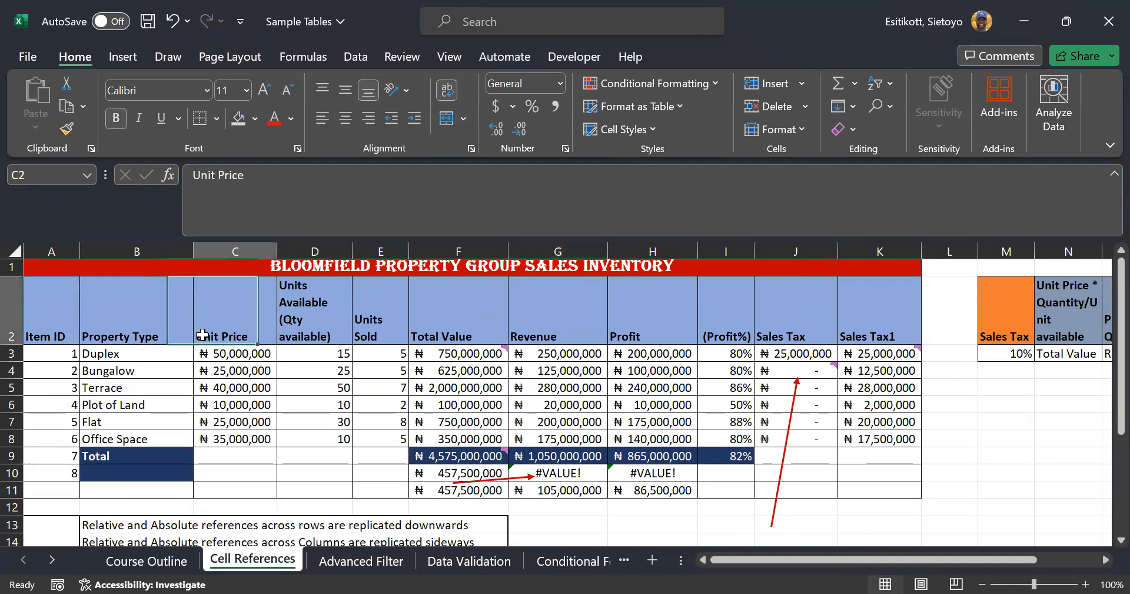
left_click(307, 338)
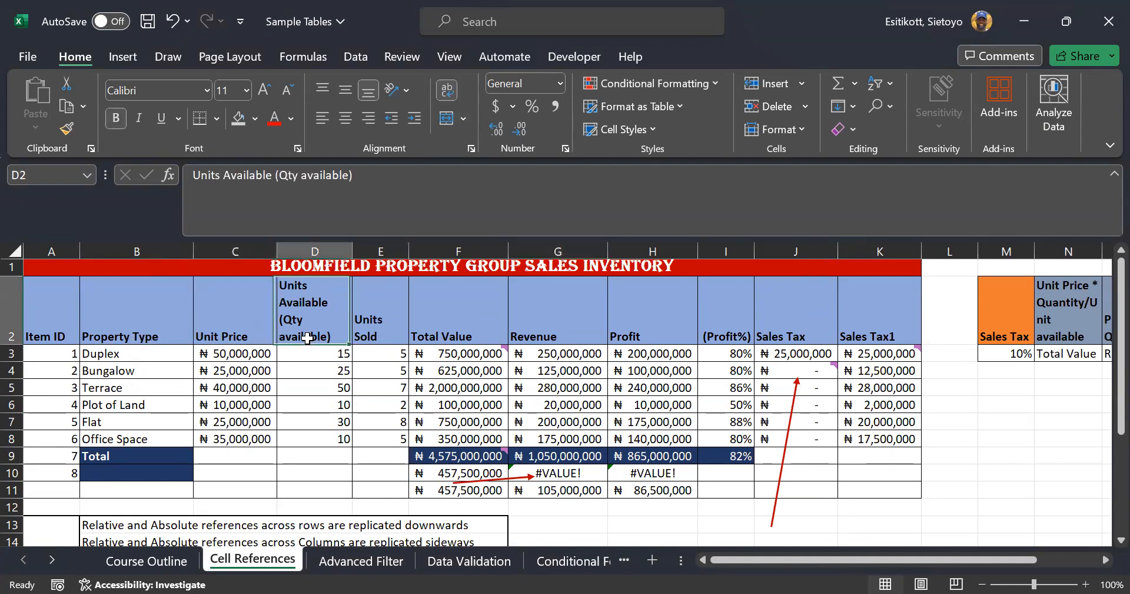
left_click(397, 328)
left_click(465, 327)
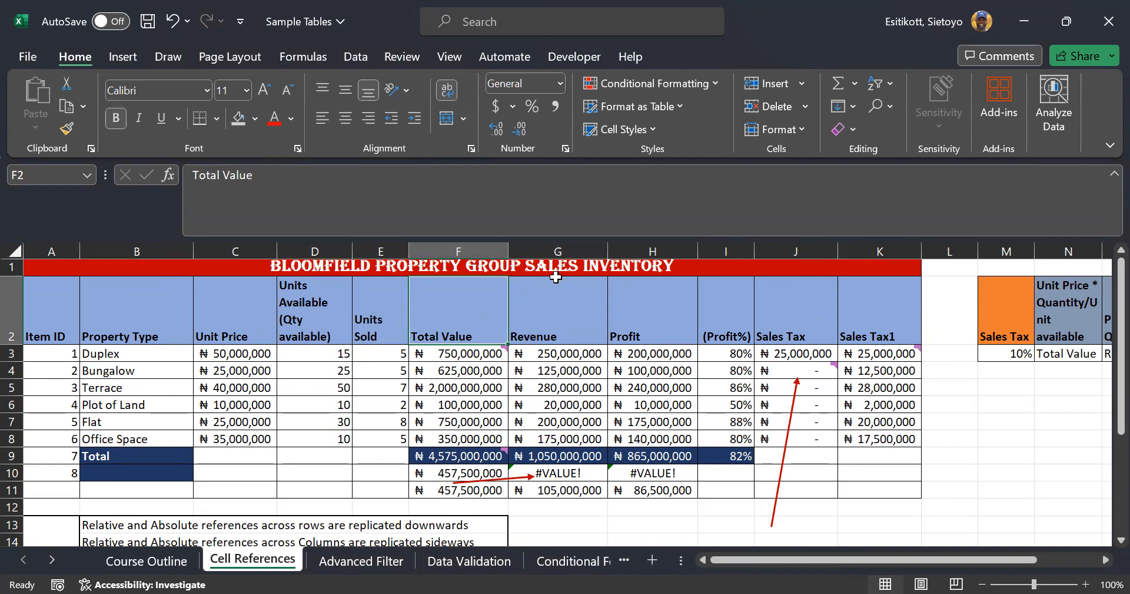
Zoom the sheet out to 80% and inspect the Sales Tax1 formula in K6
left_click(982, 584)
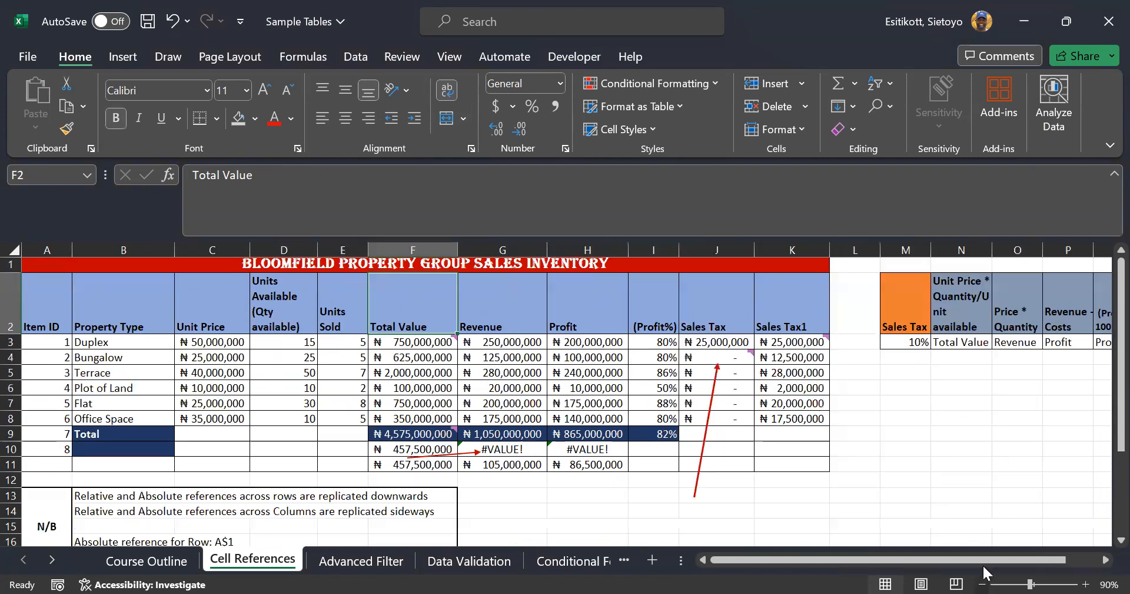
left_click(982, 583)
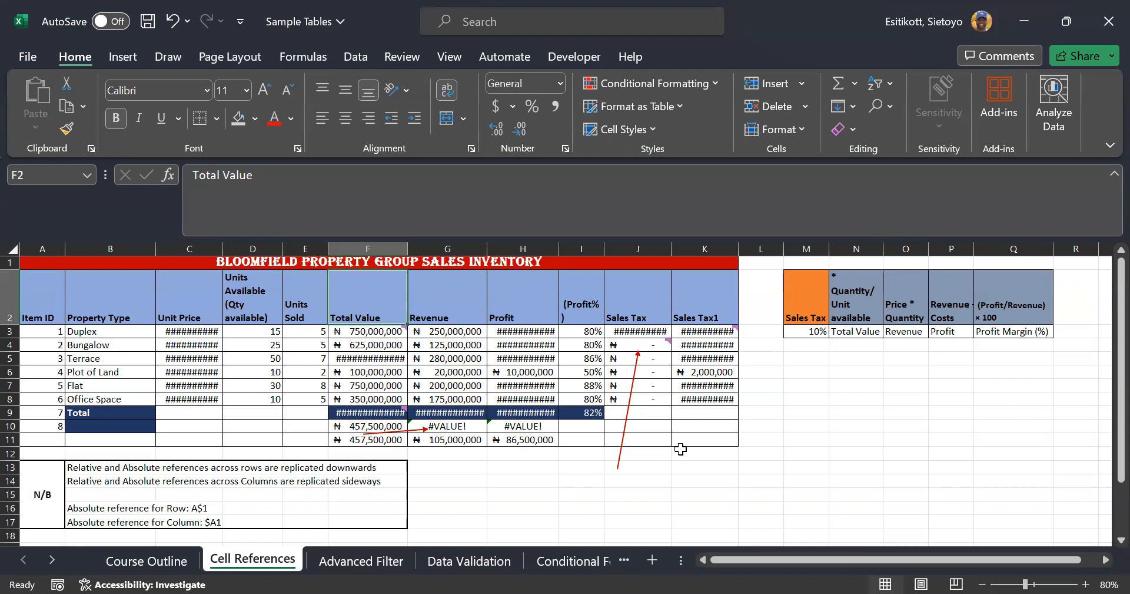
left_click(699, 372)
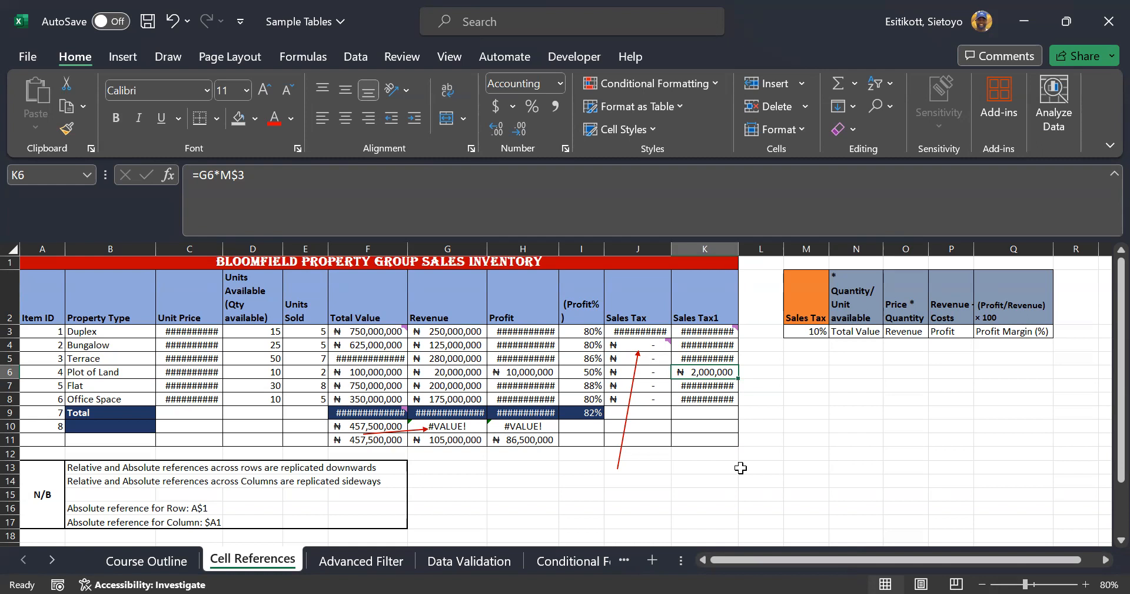
Widen the (Profit%) column, AutoFit Sales Tax and Sales Tax1, then read F3's comment
left_click_drag(609, 245, 636, 244)
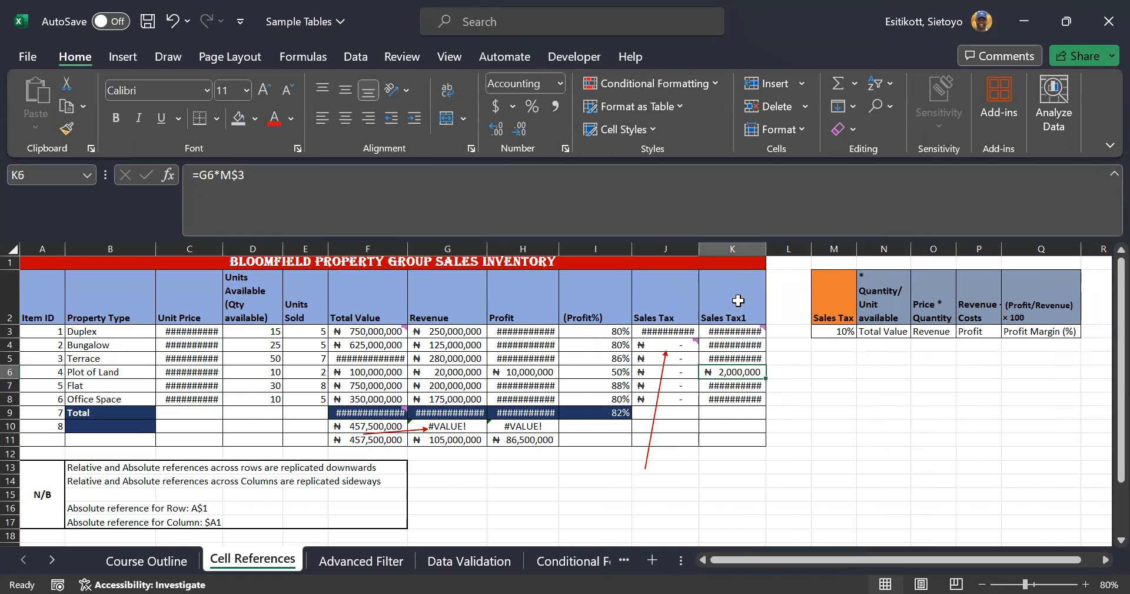
double_click(699, 248)
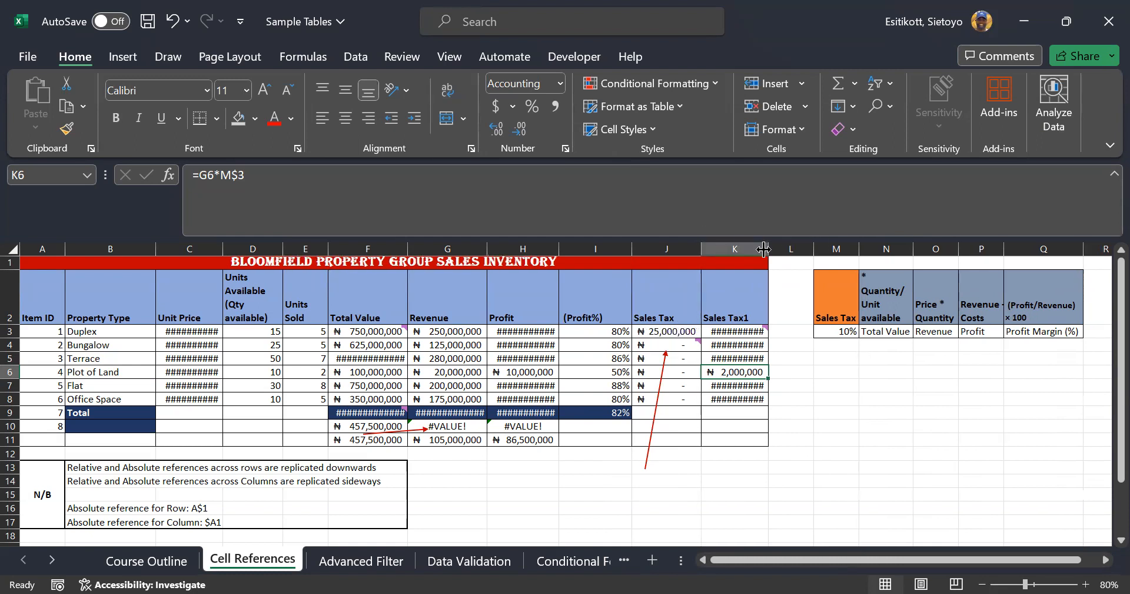
double_click(769, 248)
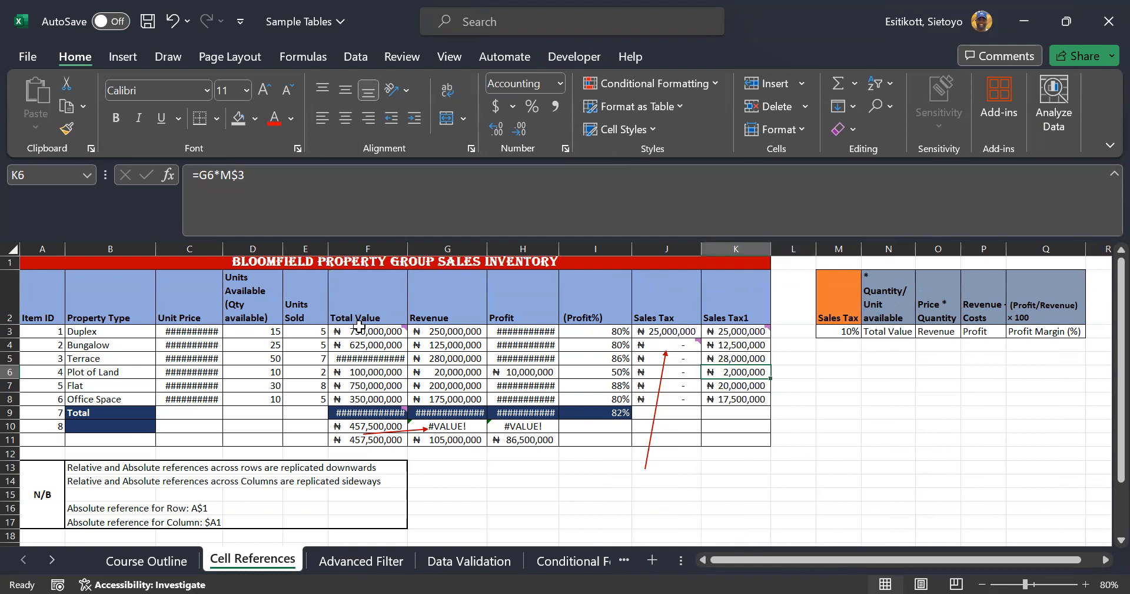
left_click(385, 333)
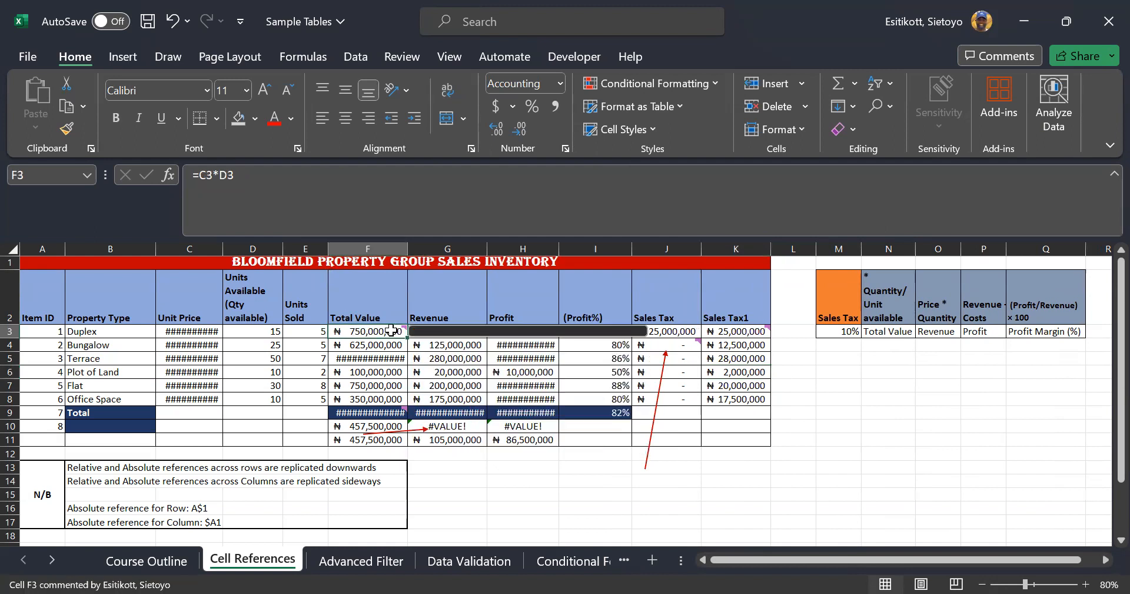
mouse_move(388, 341)
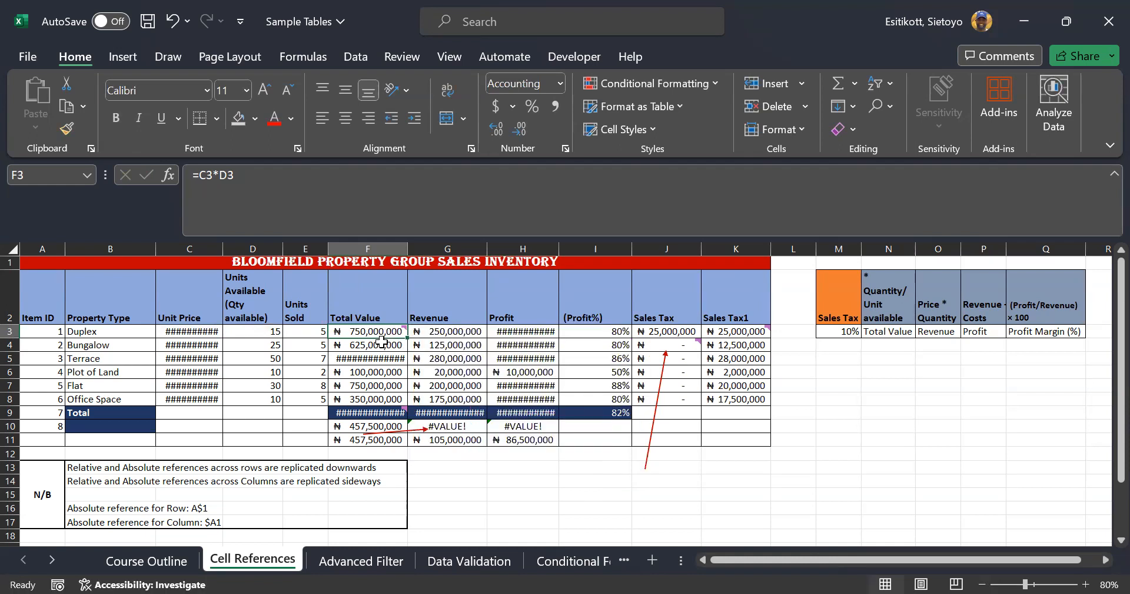
AutoFit the Unit Price column C and view the Total Value formulas in F4 and F5
double_click(381, 341)
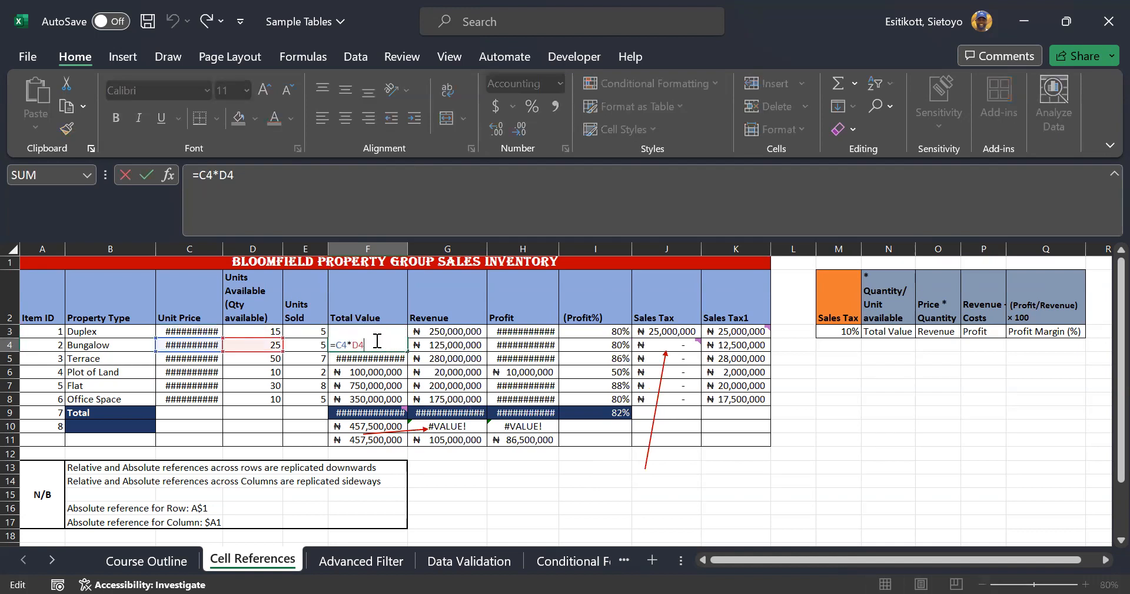
left_click(219, 249)
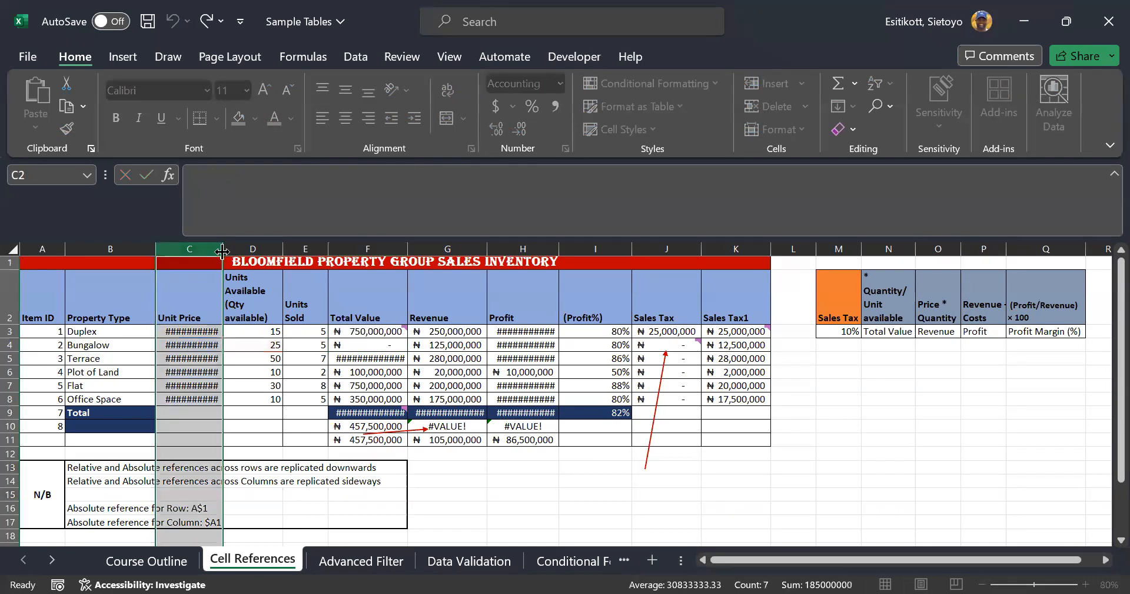
double_click(222, 252)
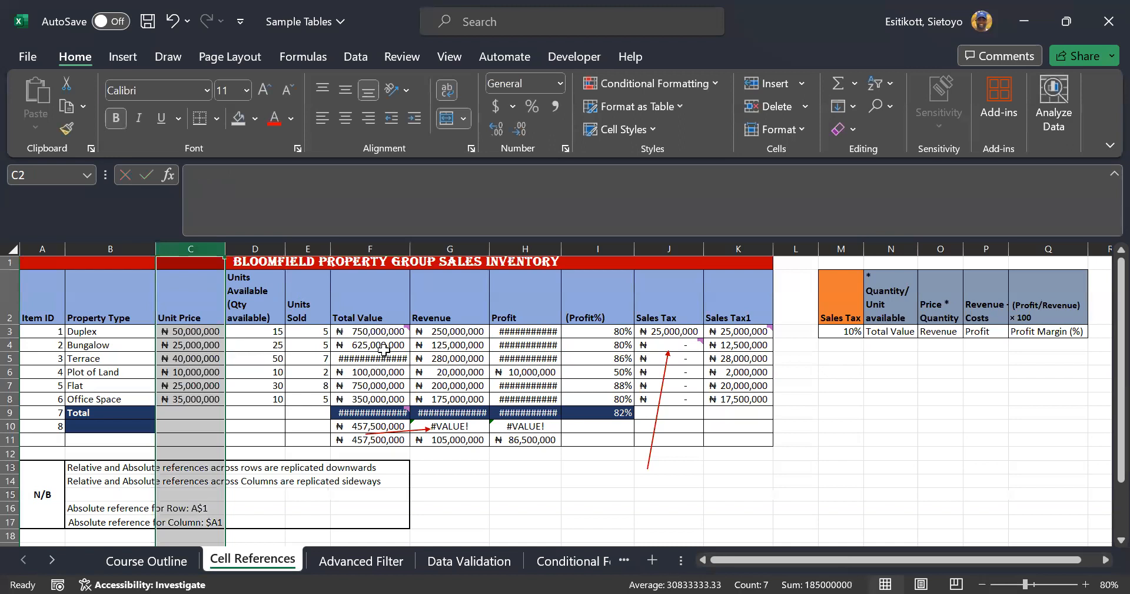
double_click(383, 345)
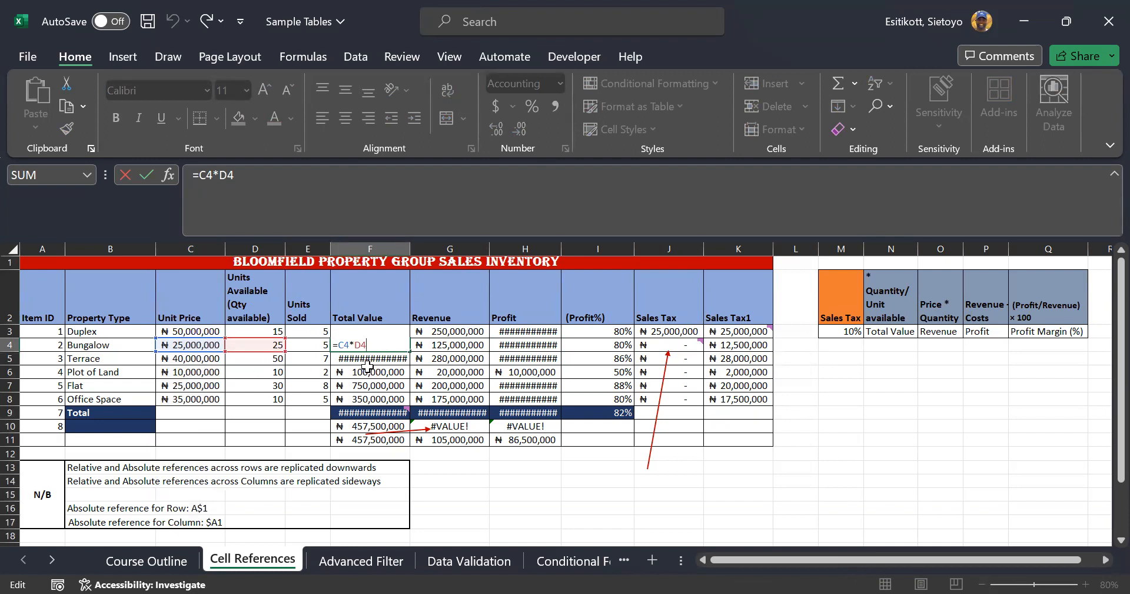
key("Escape")
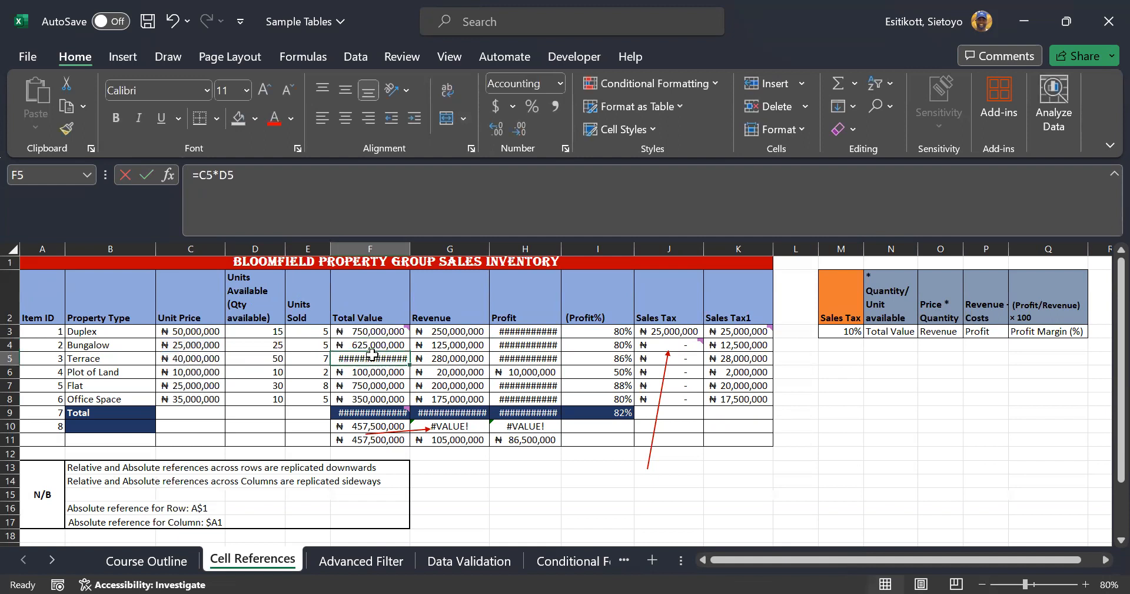
double_click(374, 356)
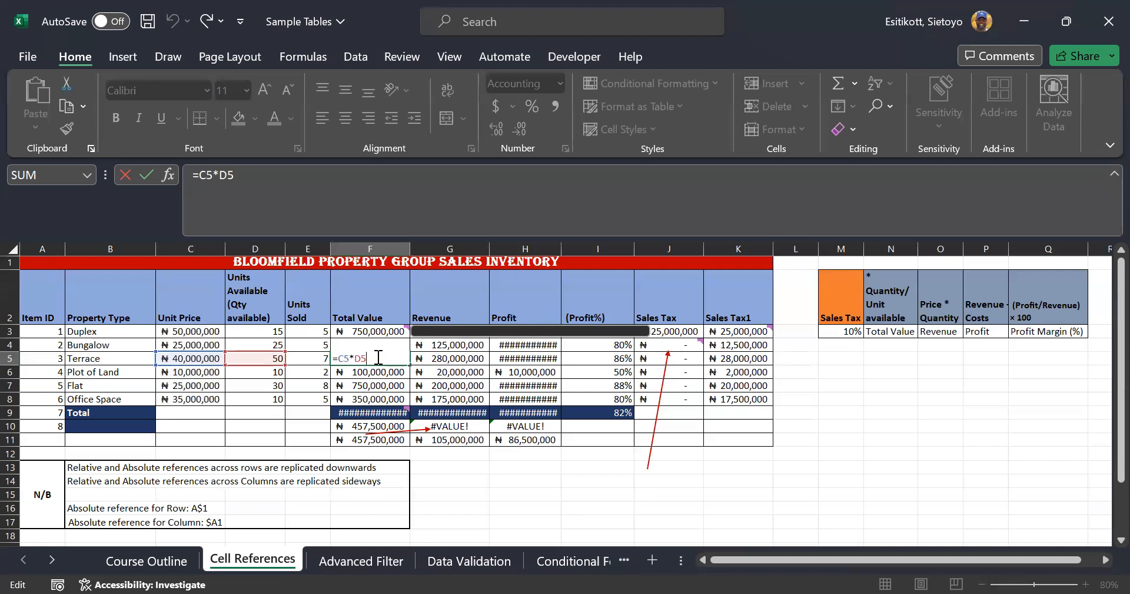
key("Escape")
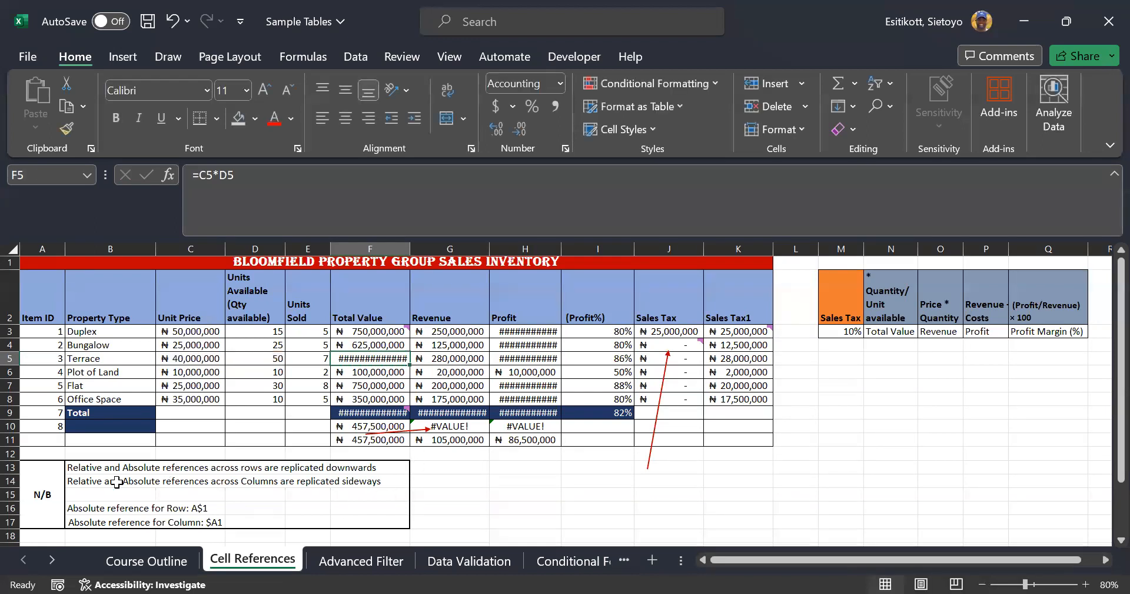
Review the absolute row and column reference notes and the formulas in J3 and F3
left_click(85, 509)
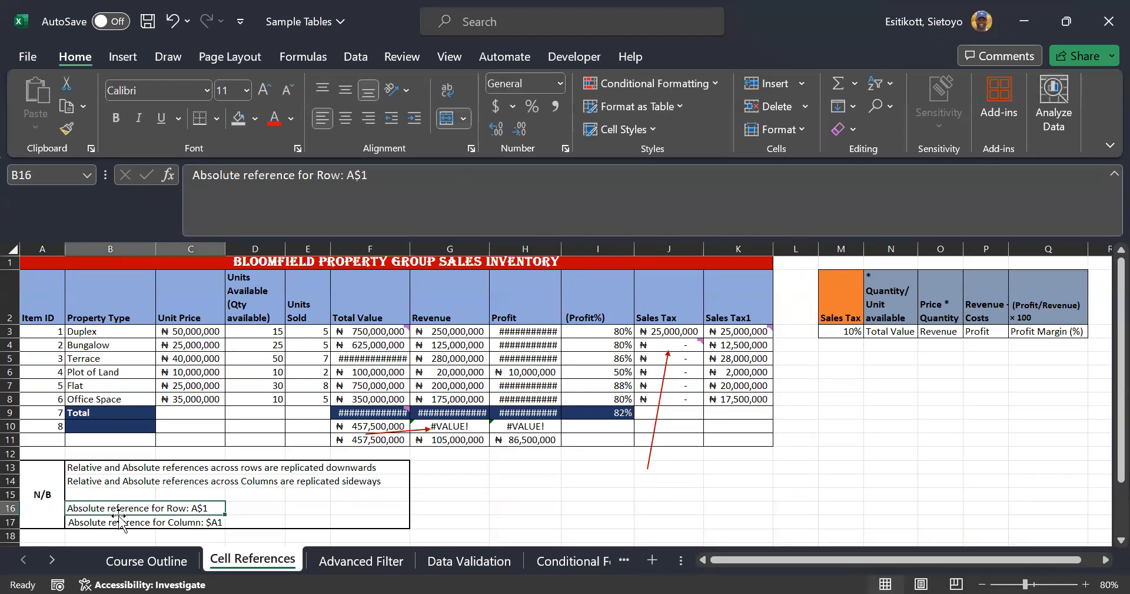
left_click(207, 524)
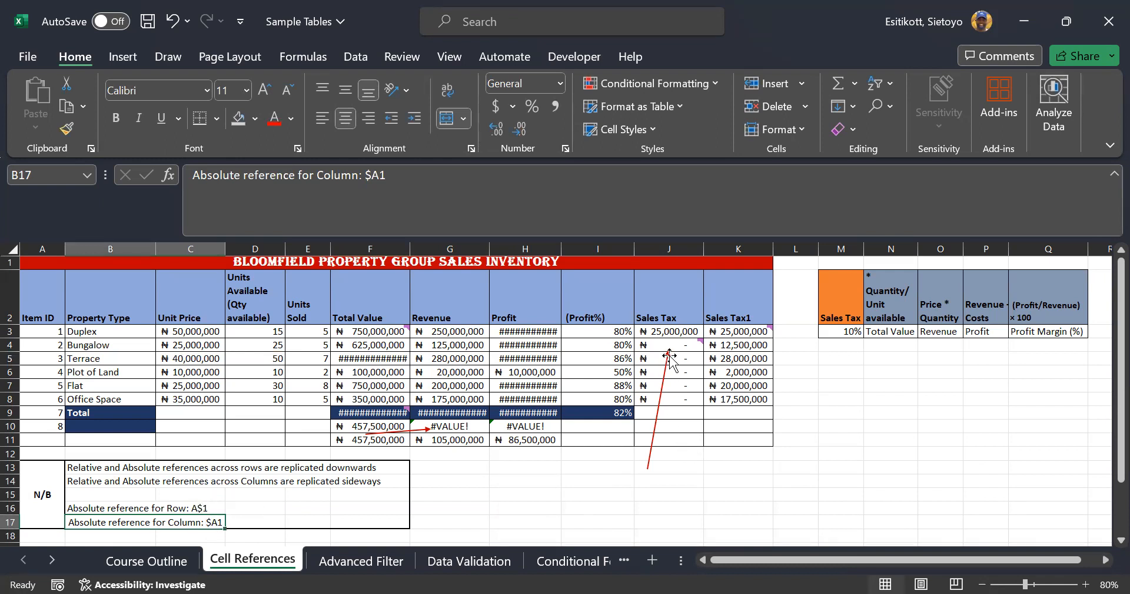
left_click(671, 330)
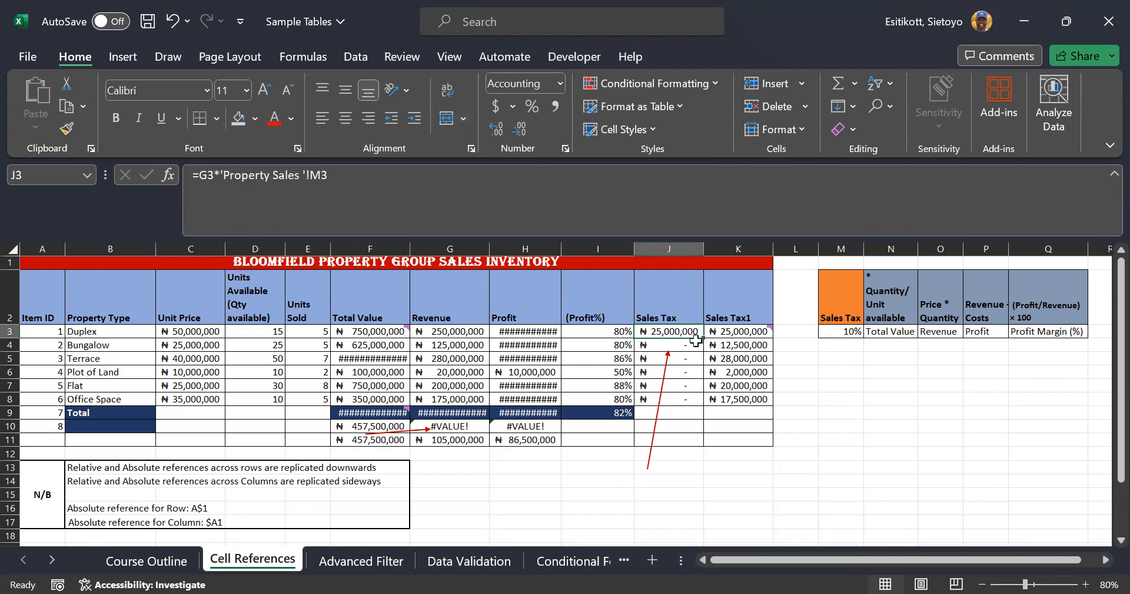
mouse_move(695, 340)
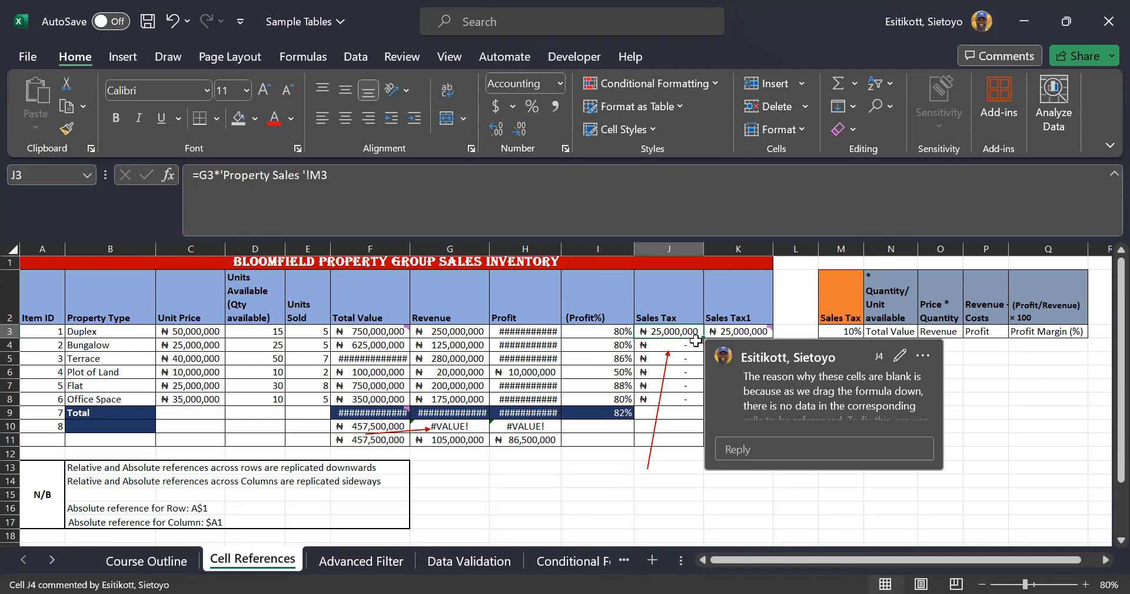
left_click(399, 334)
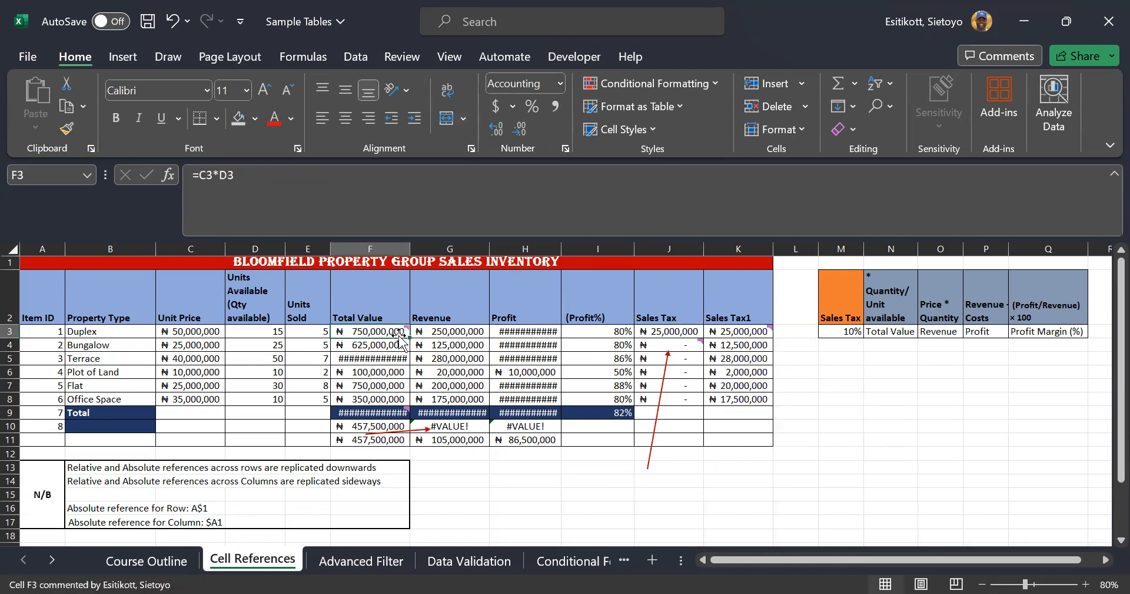
Delete the Duplex Sales Tax formula =G3*'Property Sales '!M3 from J3
left_click(753, 497)
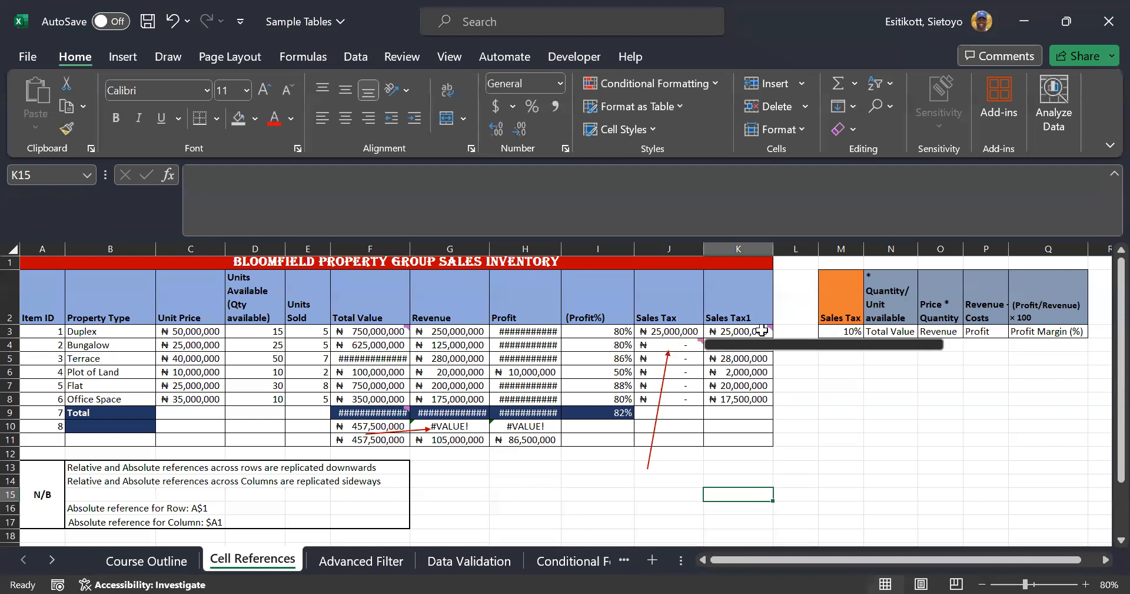
left_click(752, 481)
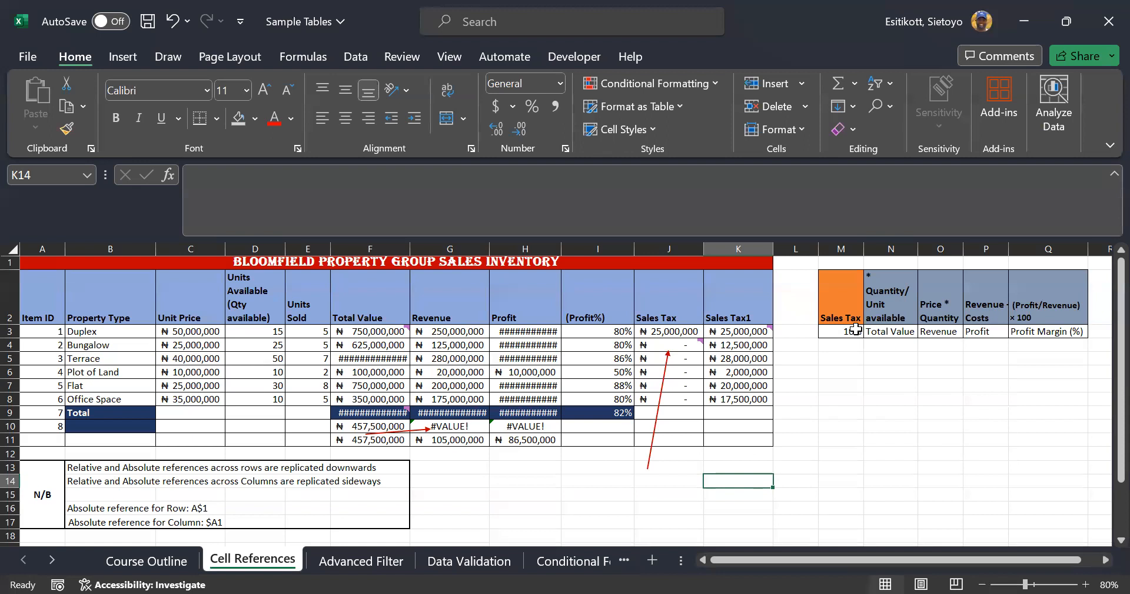
left_click(675, 335)
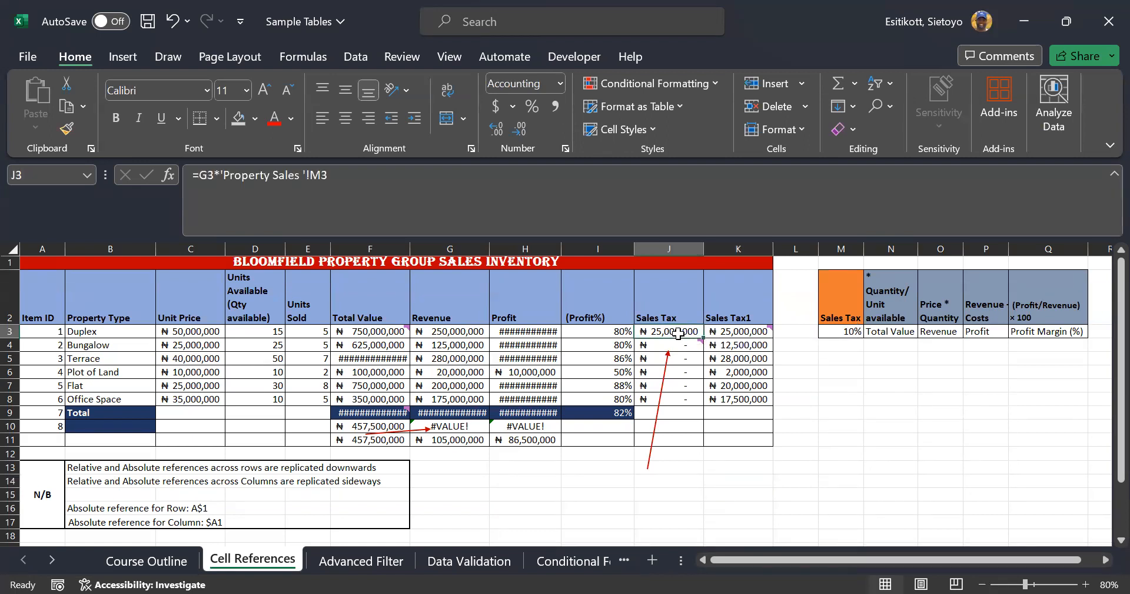
key("Delete")
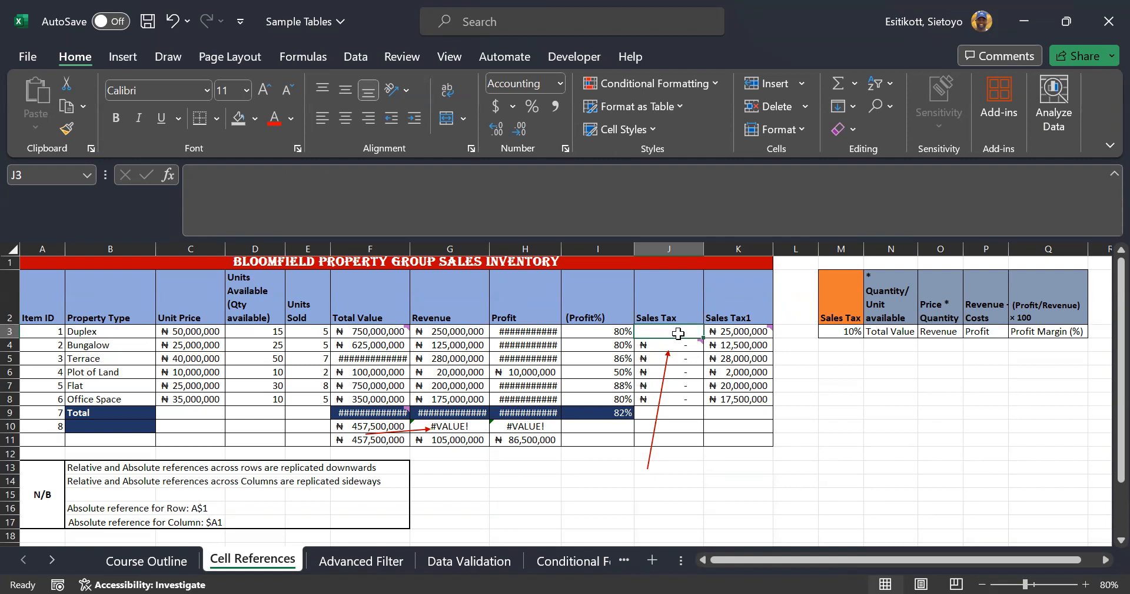
Enter =G3*M3 in J3 as the Duplex Sales Tax formula
type("=")
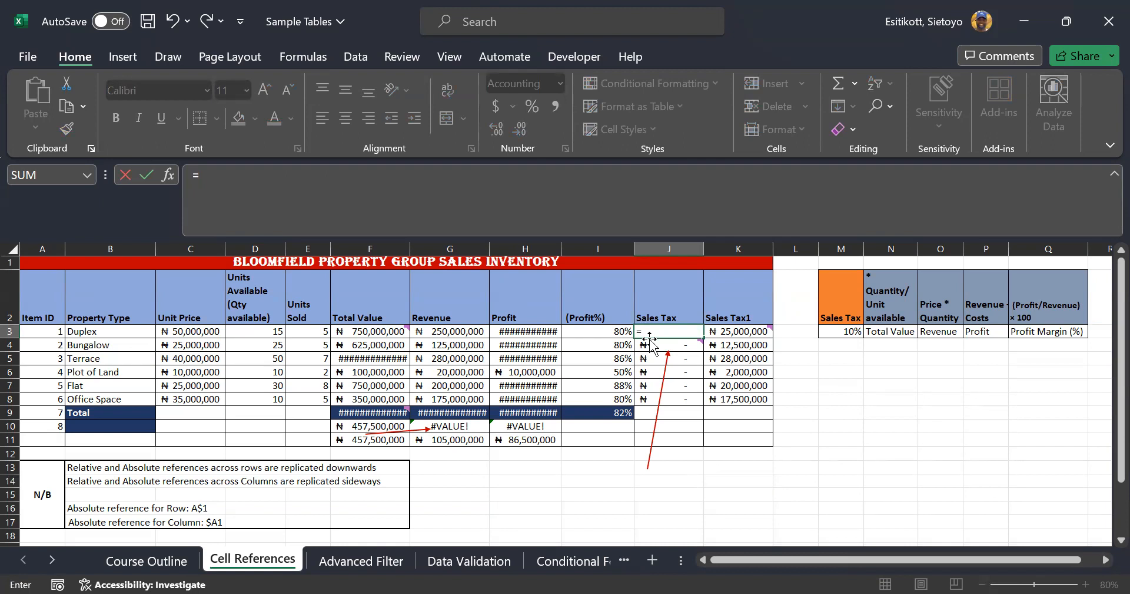
left_click(446, 331)
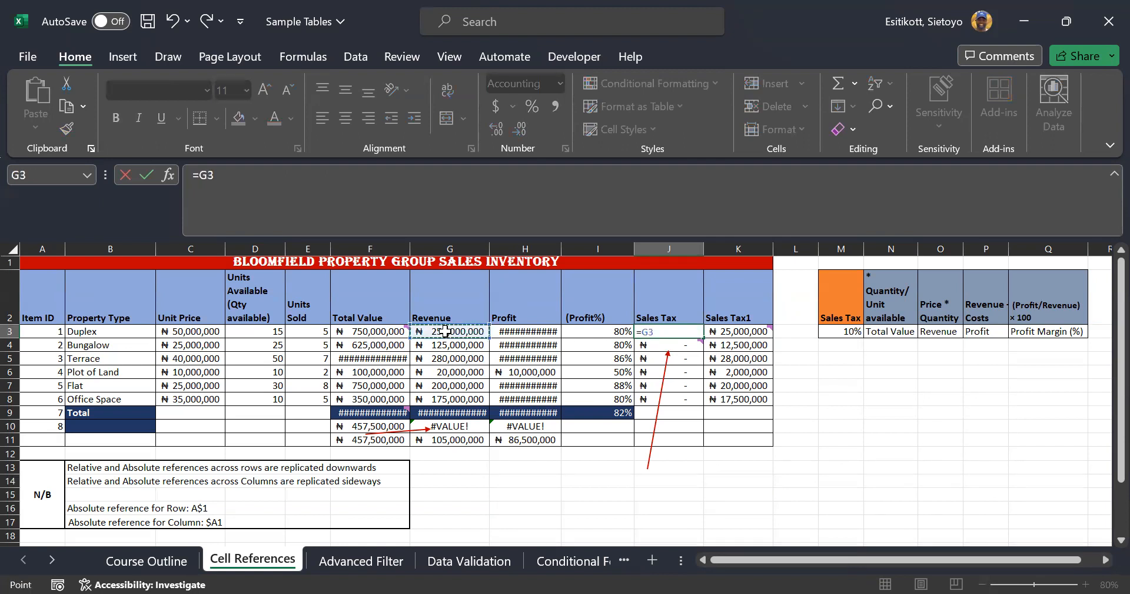
type("*")
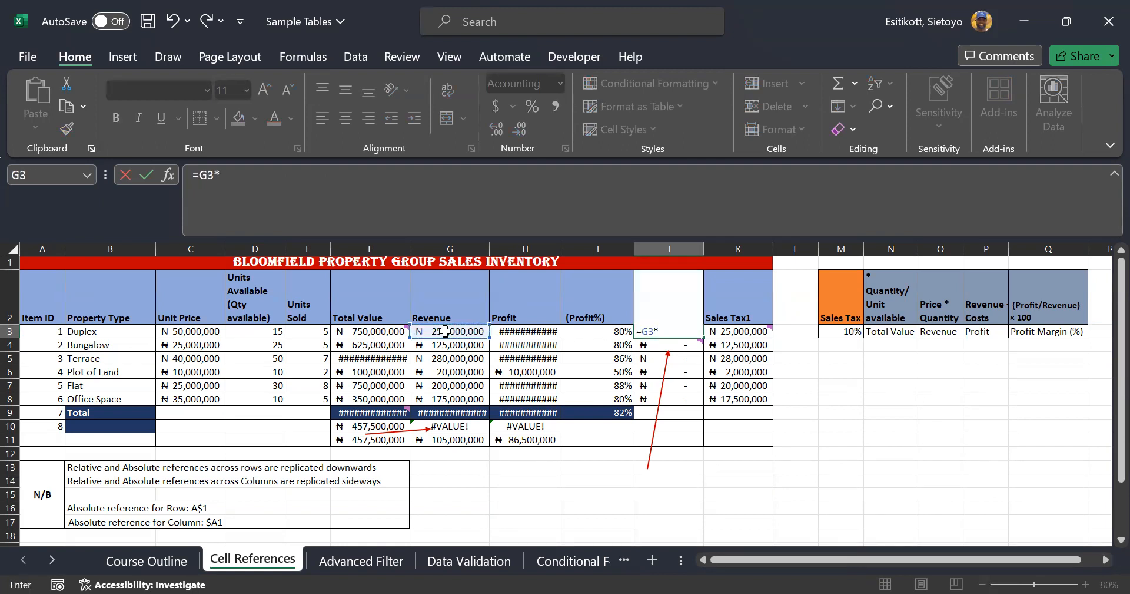
left_click(846, 334)
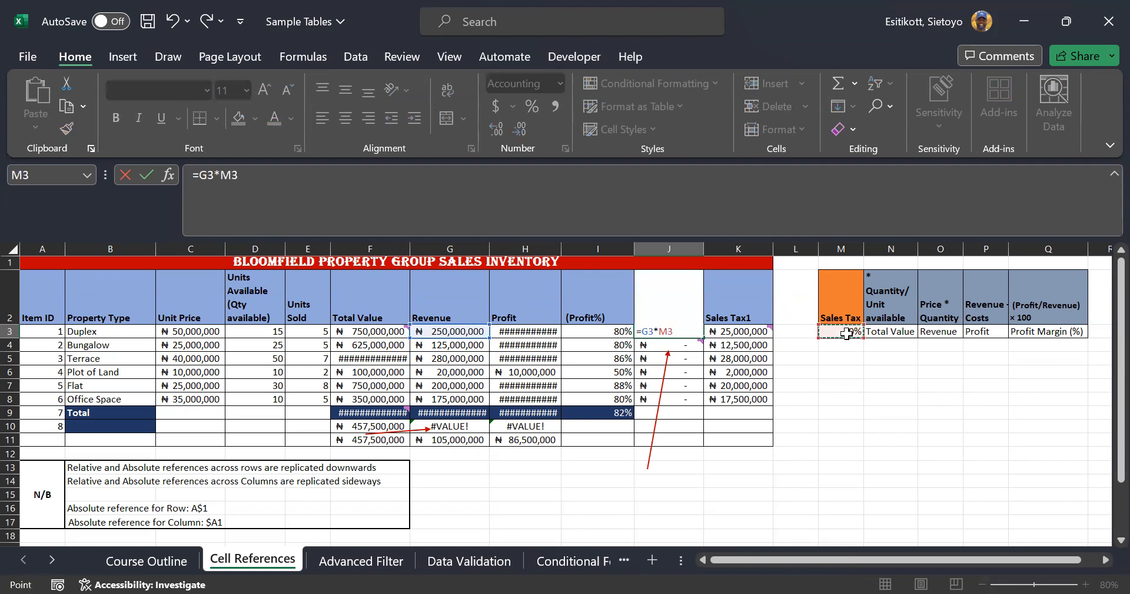
key("Return")
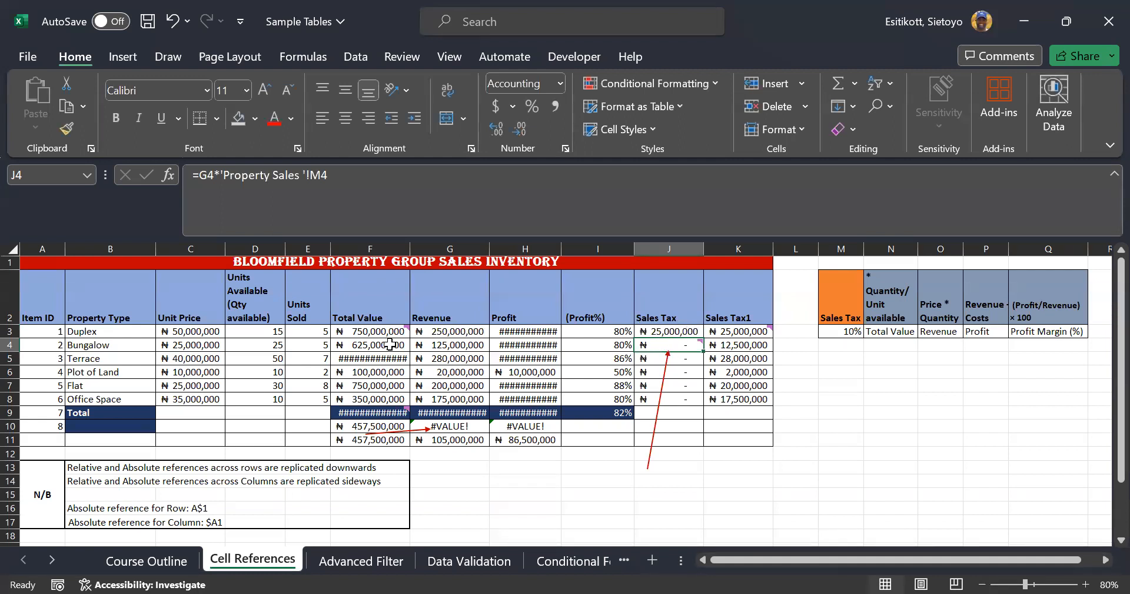
AutoFill J3's formula down to J8 and check the copied formulas in J5 to J8
left_click(439, 330)
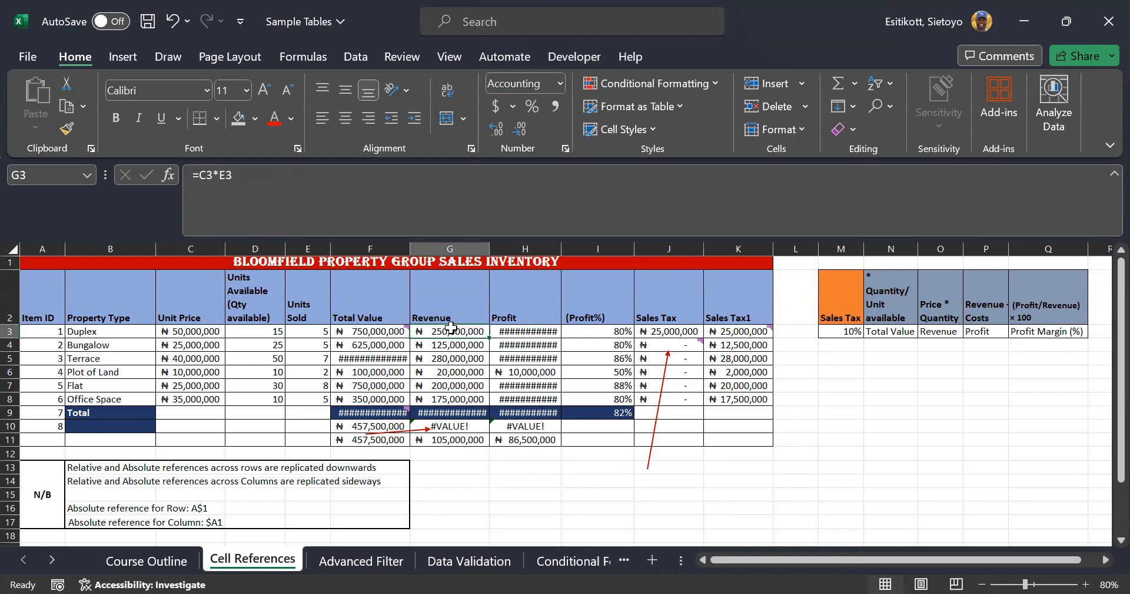
left_click(678, 327)
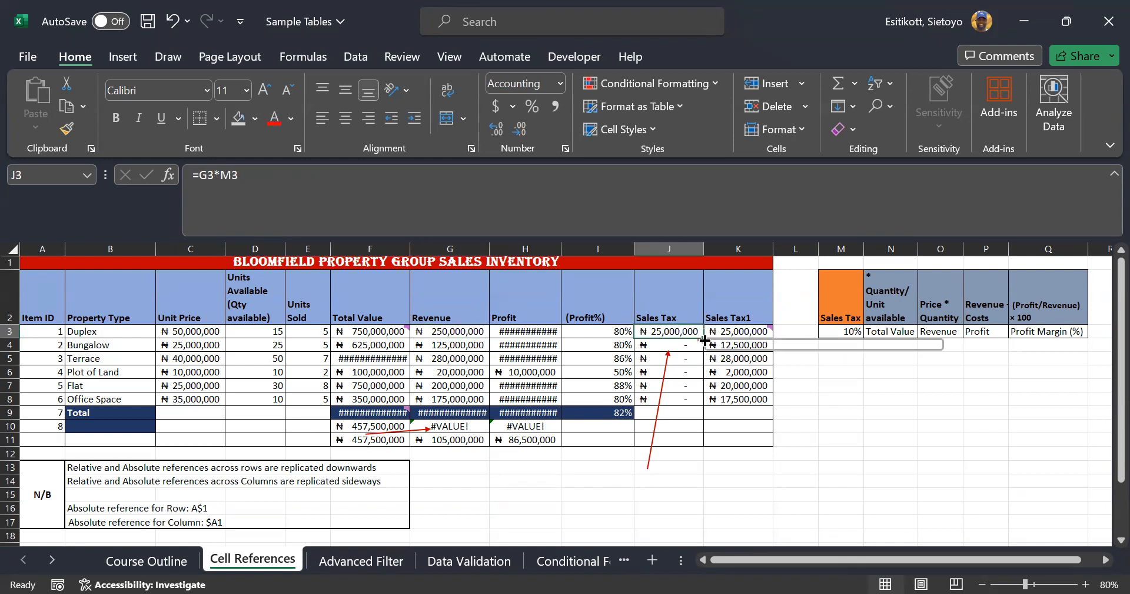
double_click(704, 335)
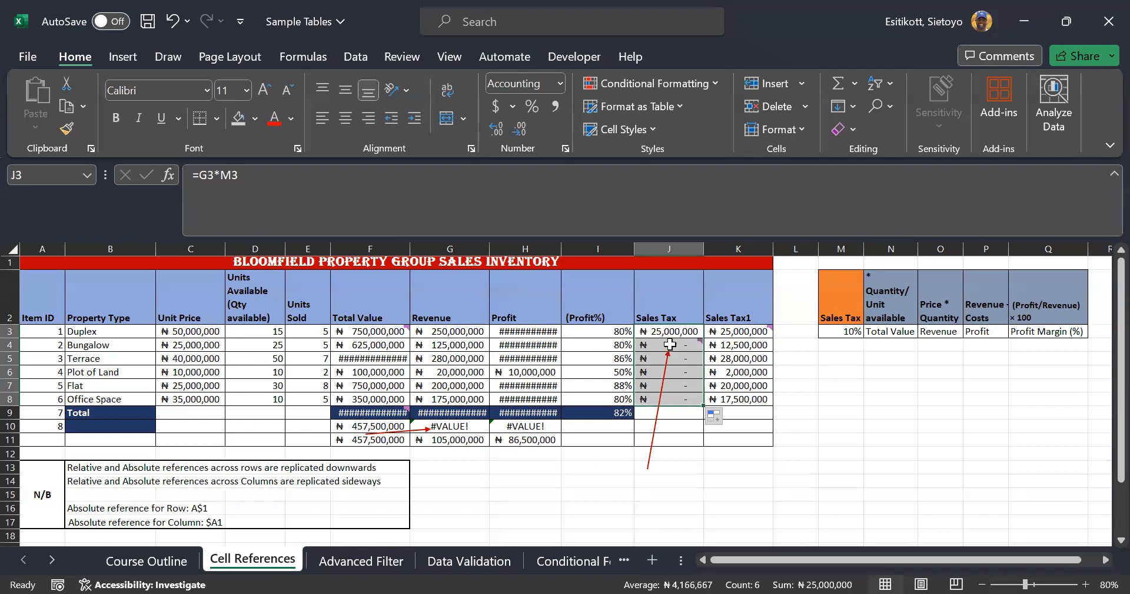
left_click(672, 349)
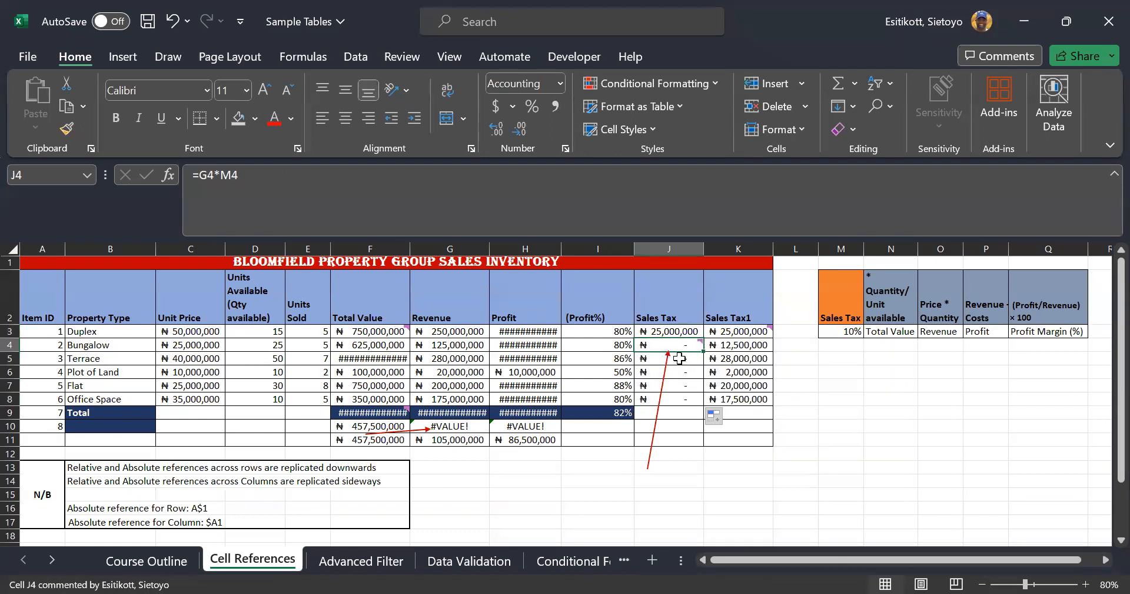
left_click(680, 359)
left_click(680, 373)
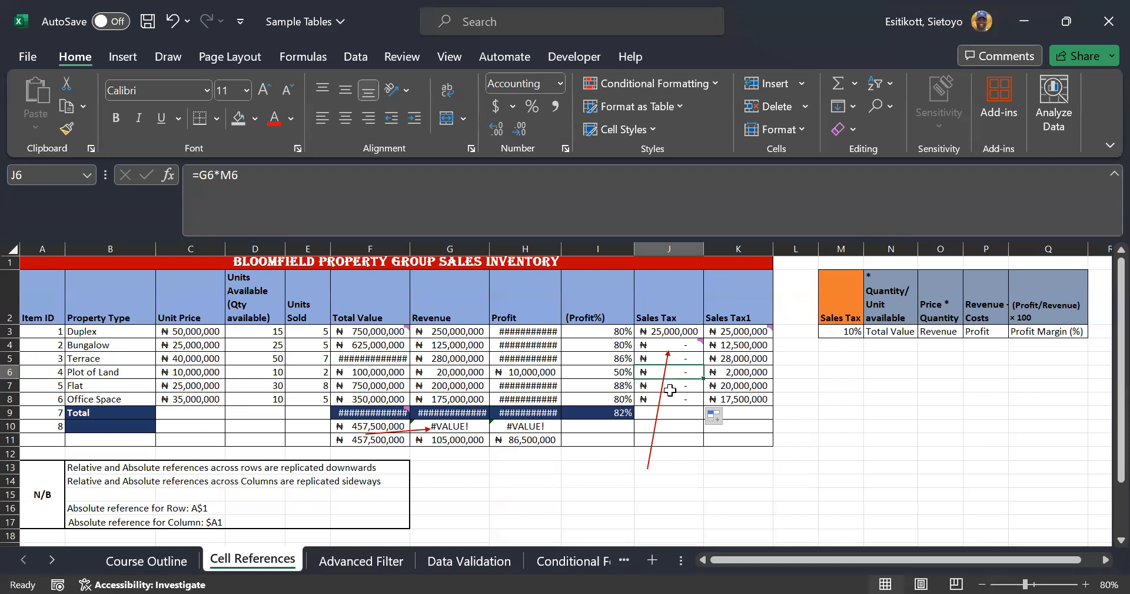
left_click(671, 390)
left_click(668, 401)
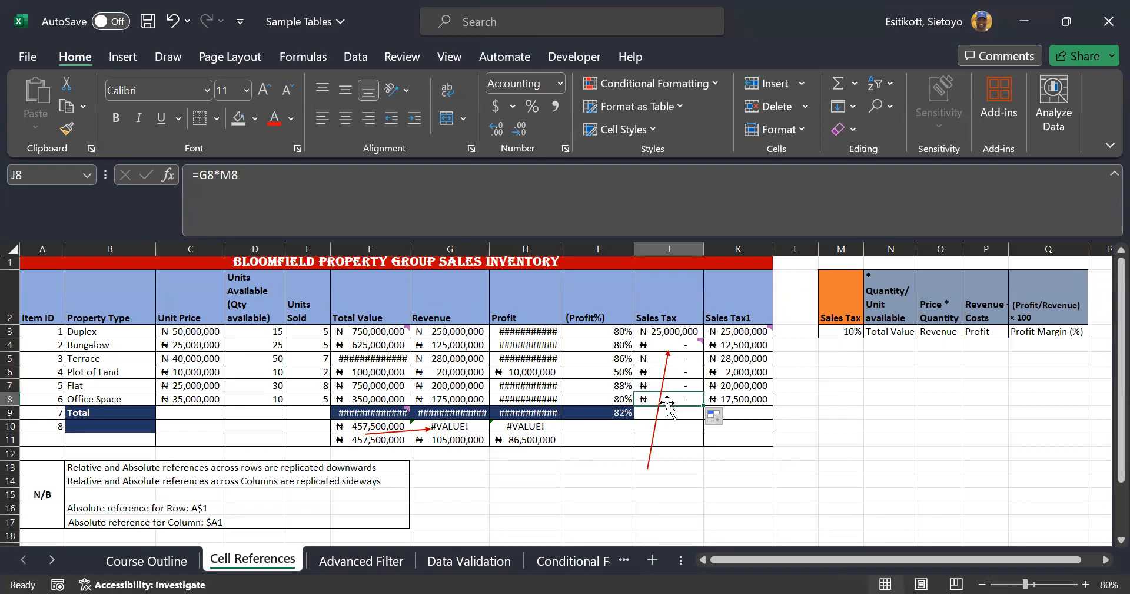
Re-examine J3's references and point out the empty rate cells M4, M5, M6 and M9
double_click(680, 329)
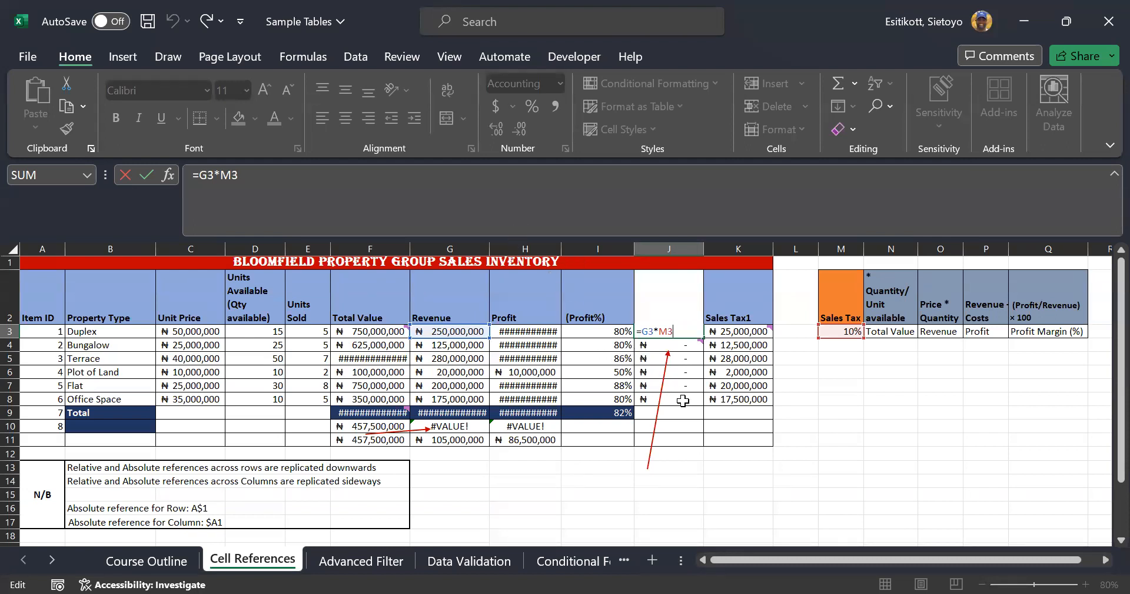
key("ctrl+Return")
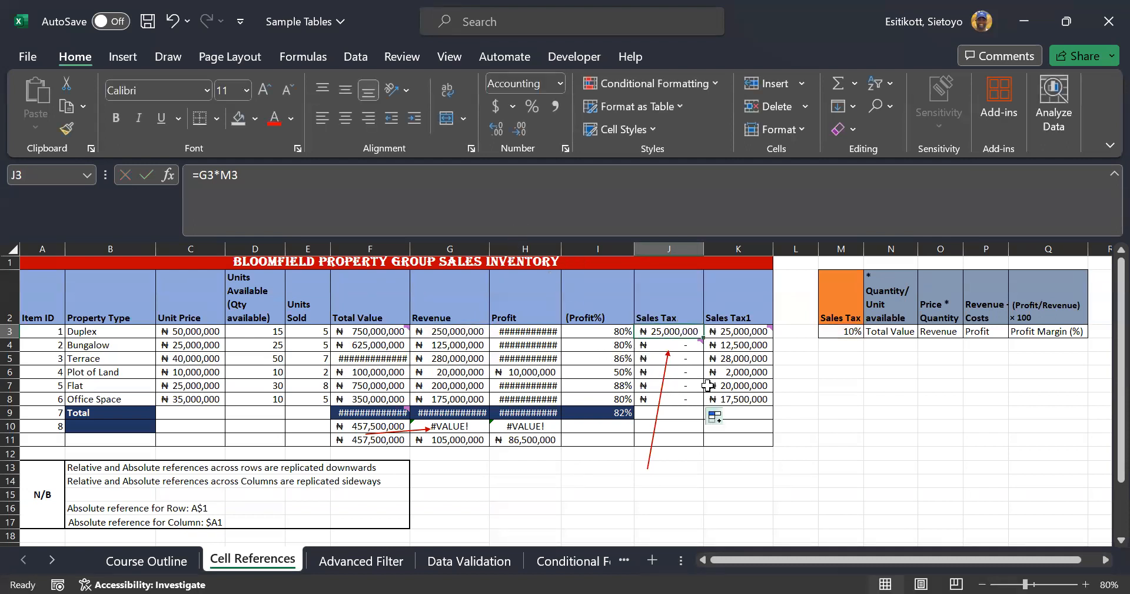
left_click_drag(682, 368, 683, 441)
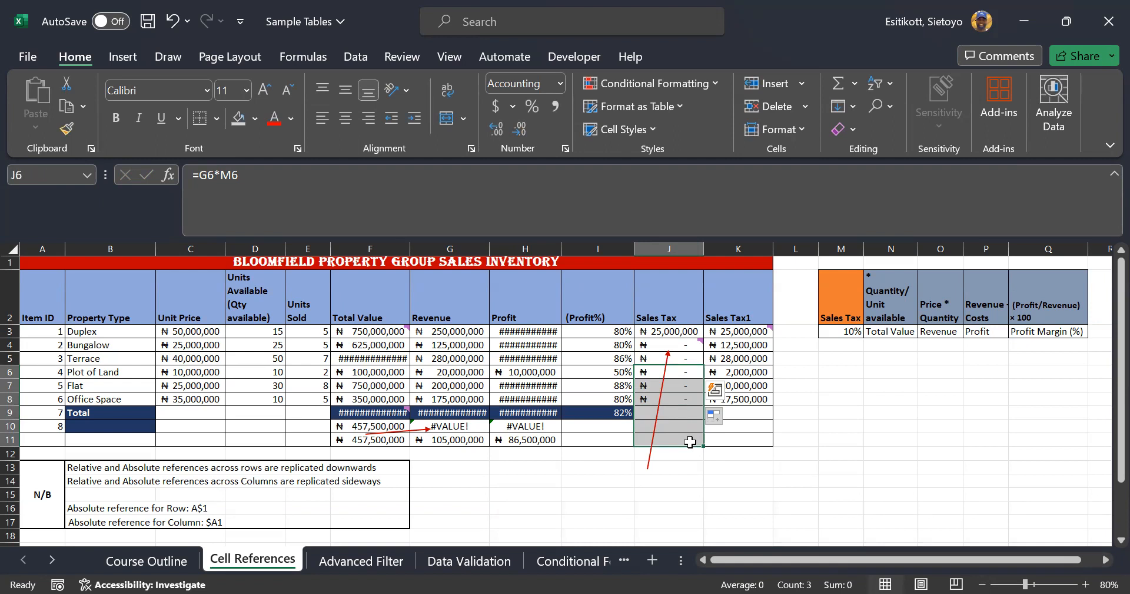
left_click(830, 344)
left_click(833, 356)
left_click(836, 371)
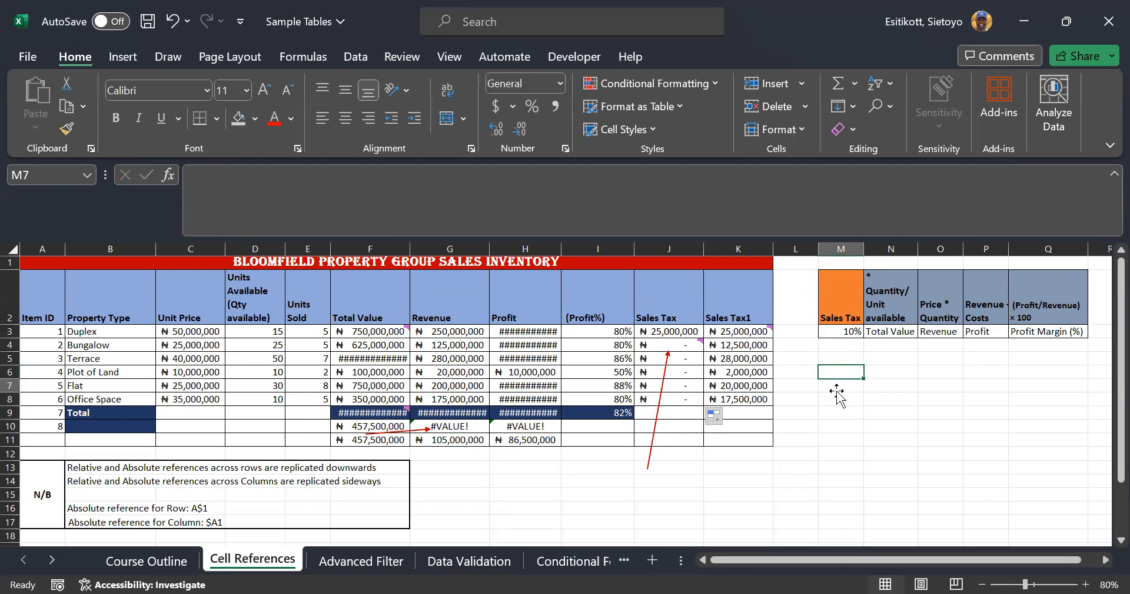
left_click(835, 411)
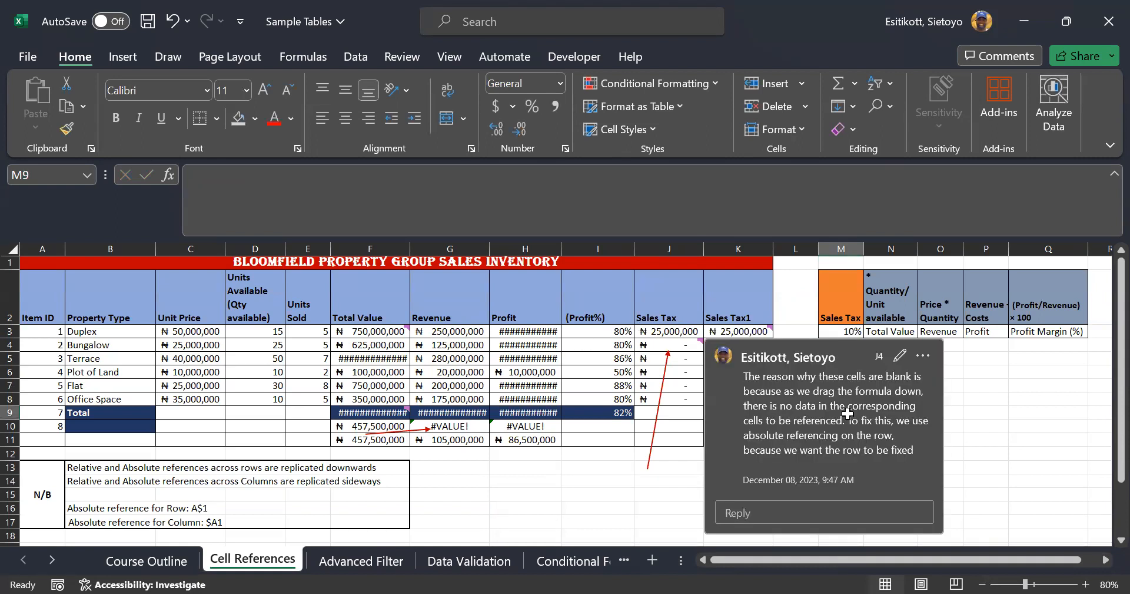
double_click(680, 347)
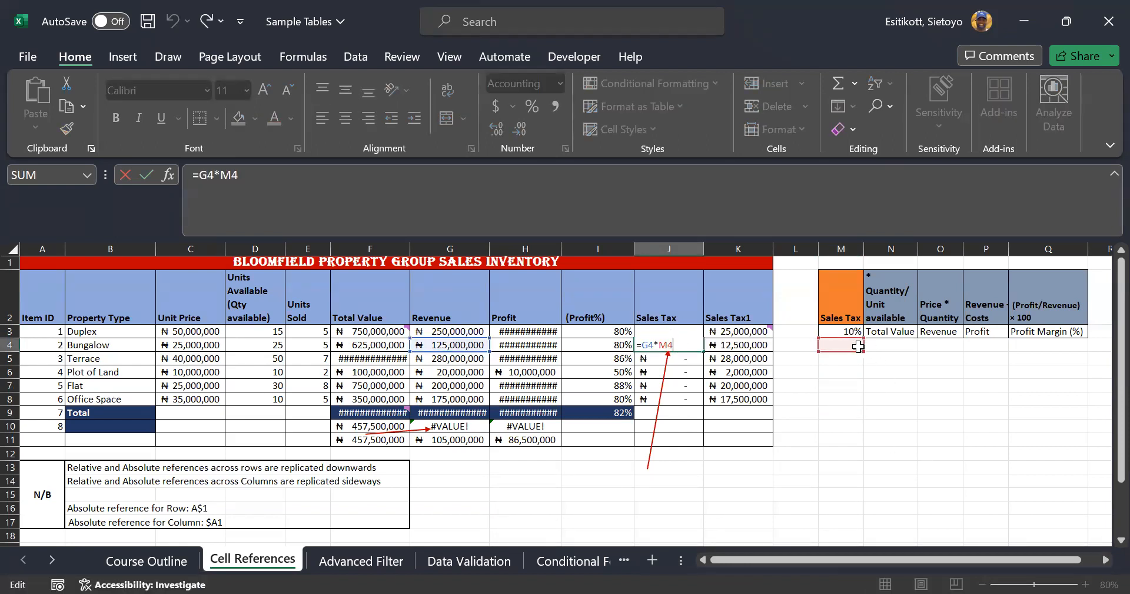
double_click(680, 358)
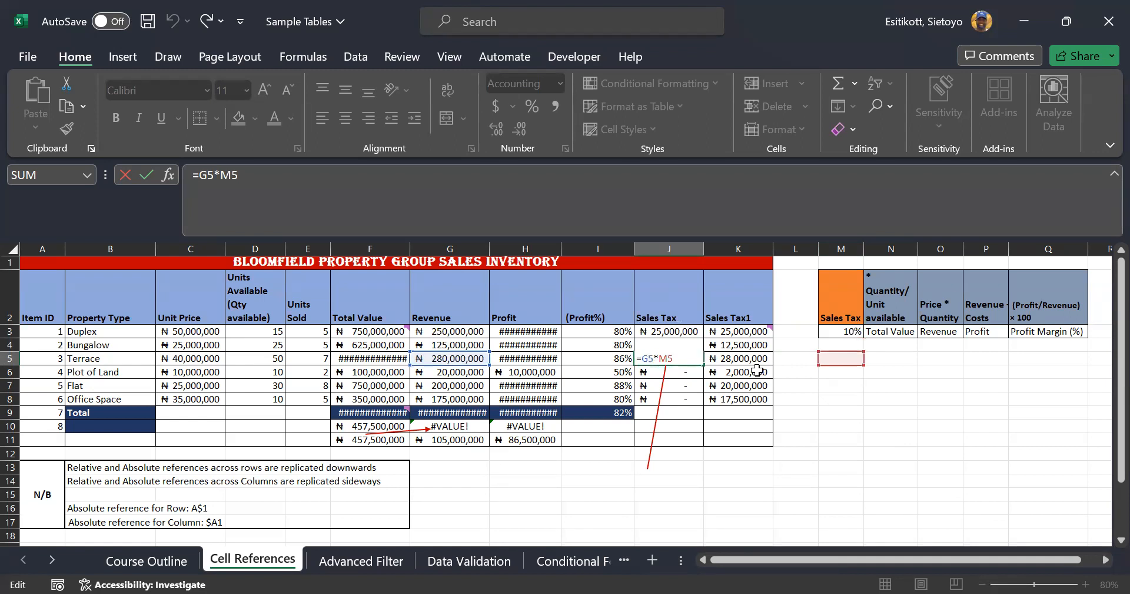
key("ctrl+Return")
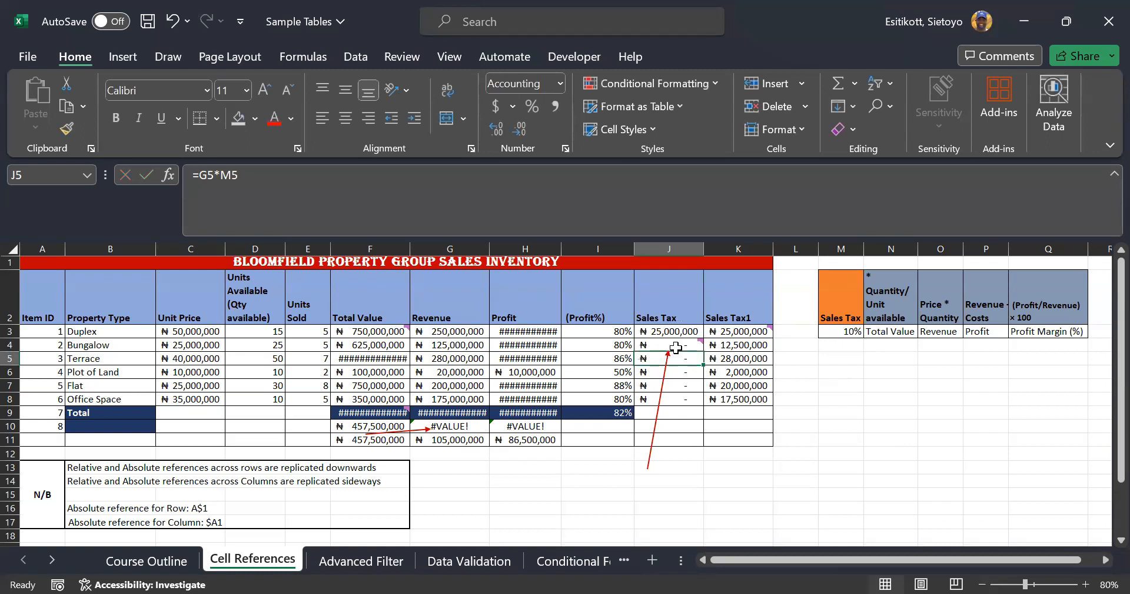
left_click(677, 371)
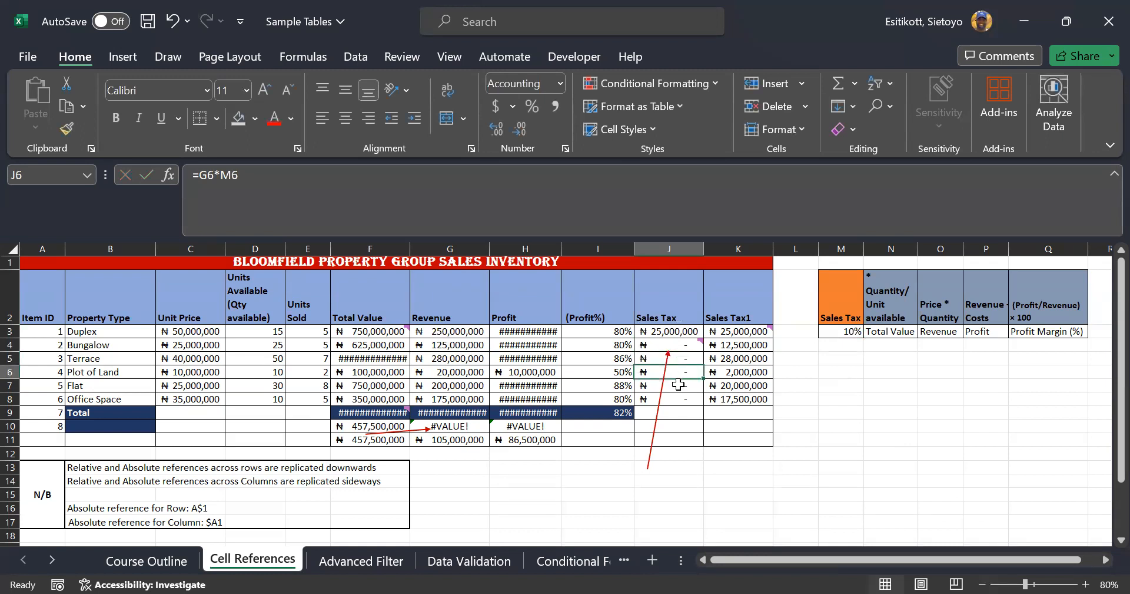
left_click(679, 384)
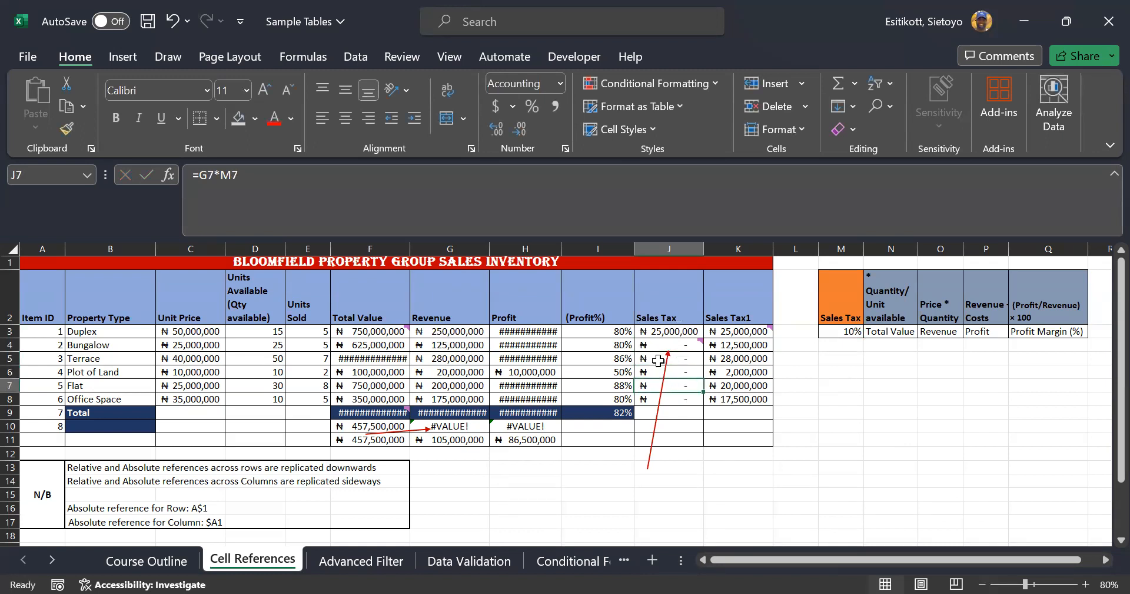
mouse_move(691, 341)
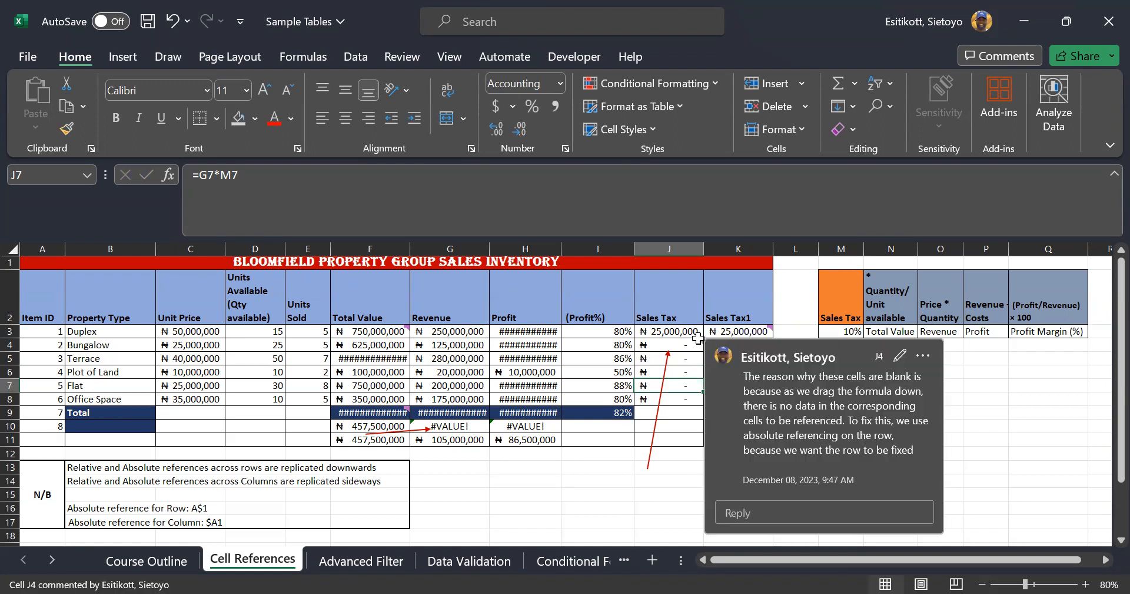
left_click(733, 334)
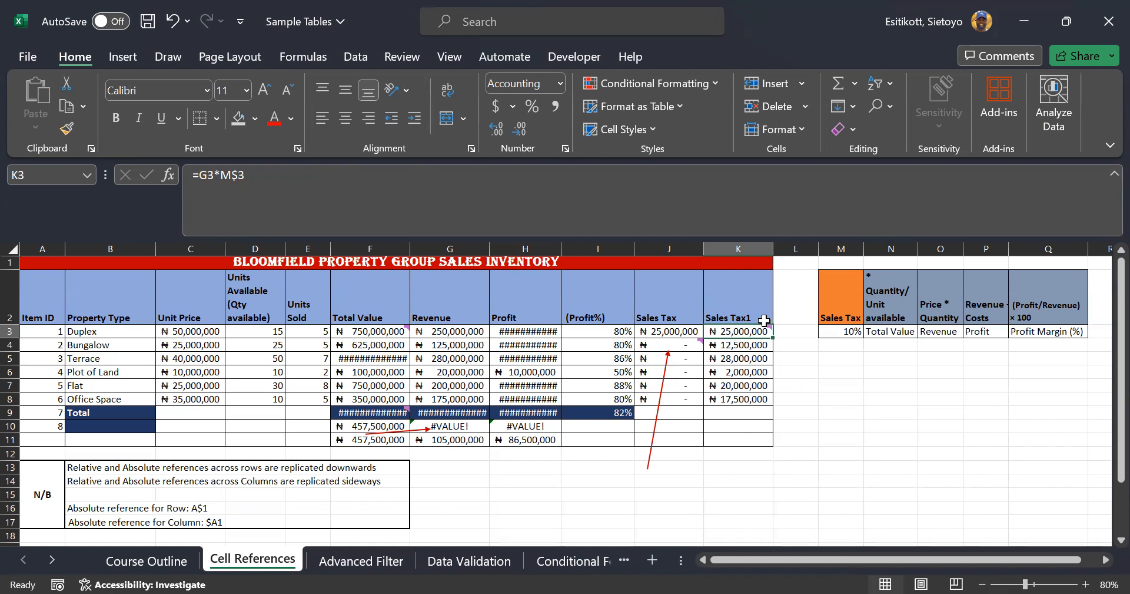
left_click(835, 331)
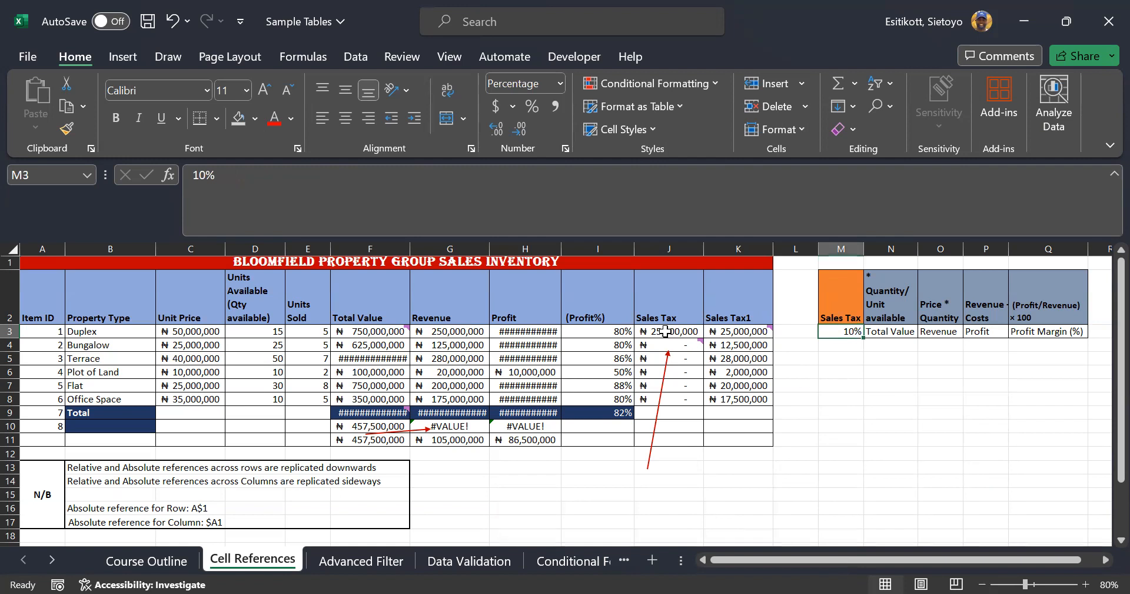
left_click_drag(649, 332, 403, 336)
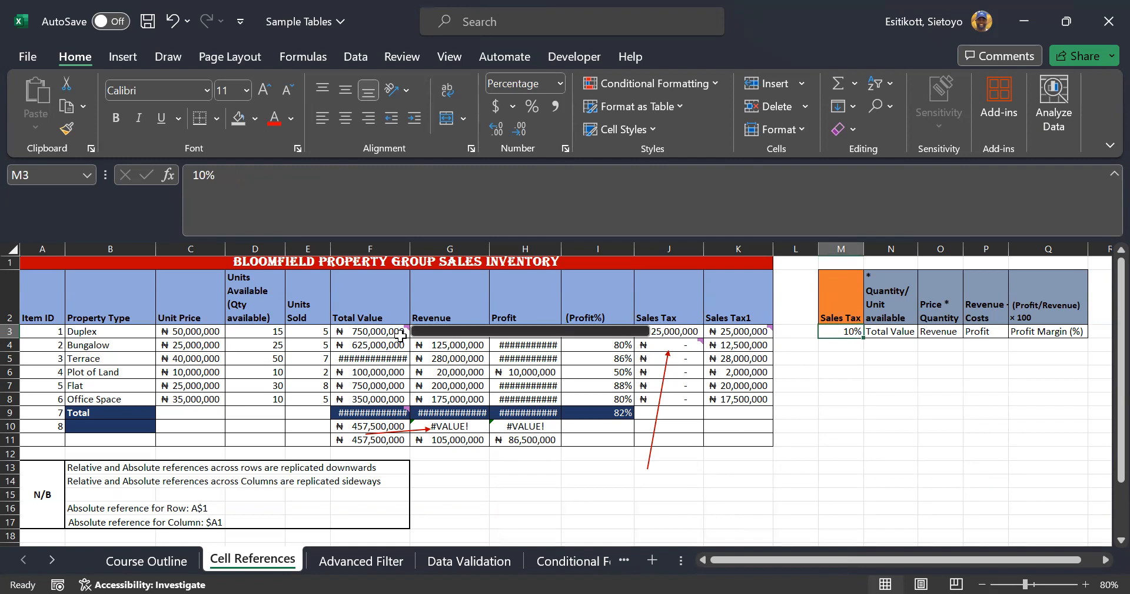
left_click(557, 297)
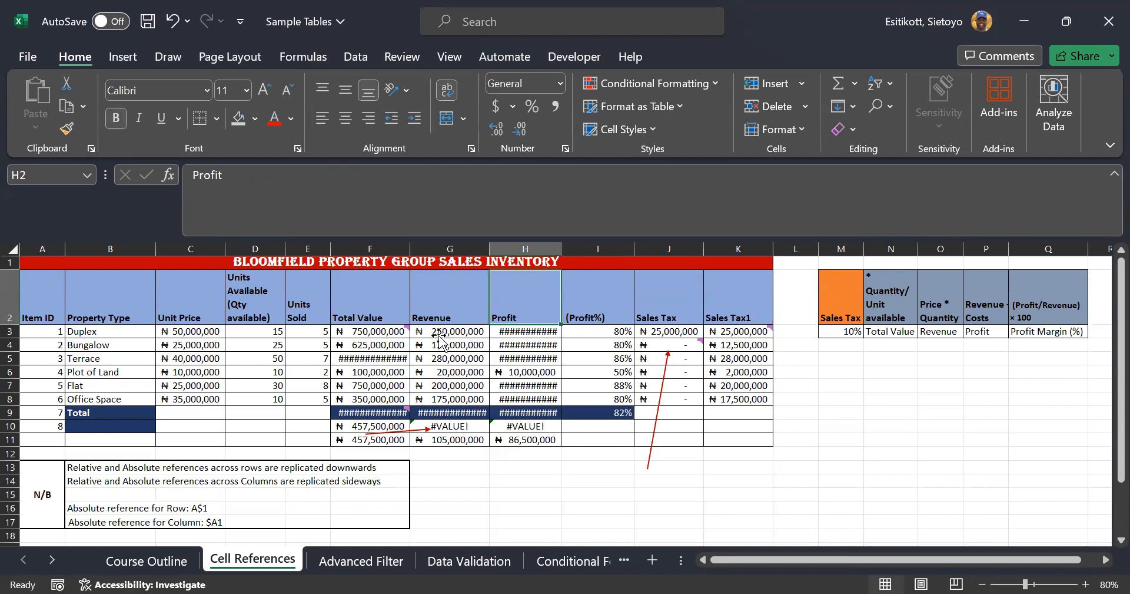
left_click(440, 333)
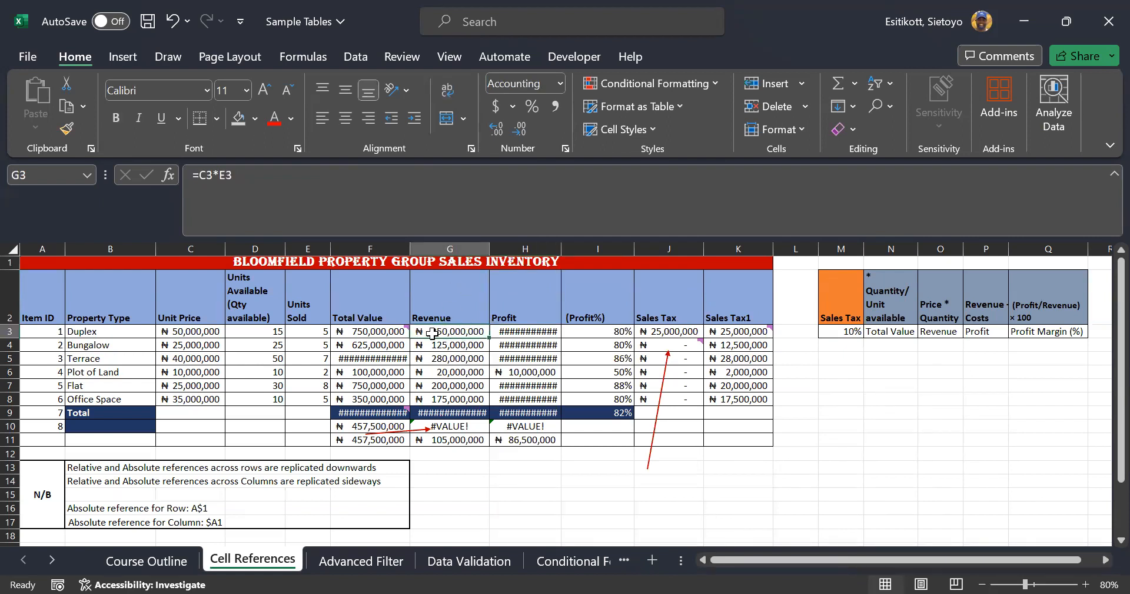
left_click(831, 331)
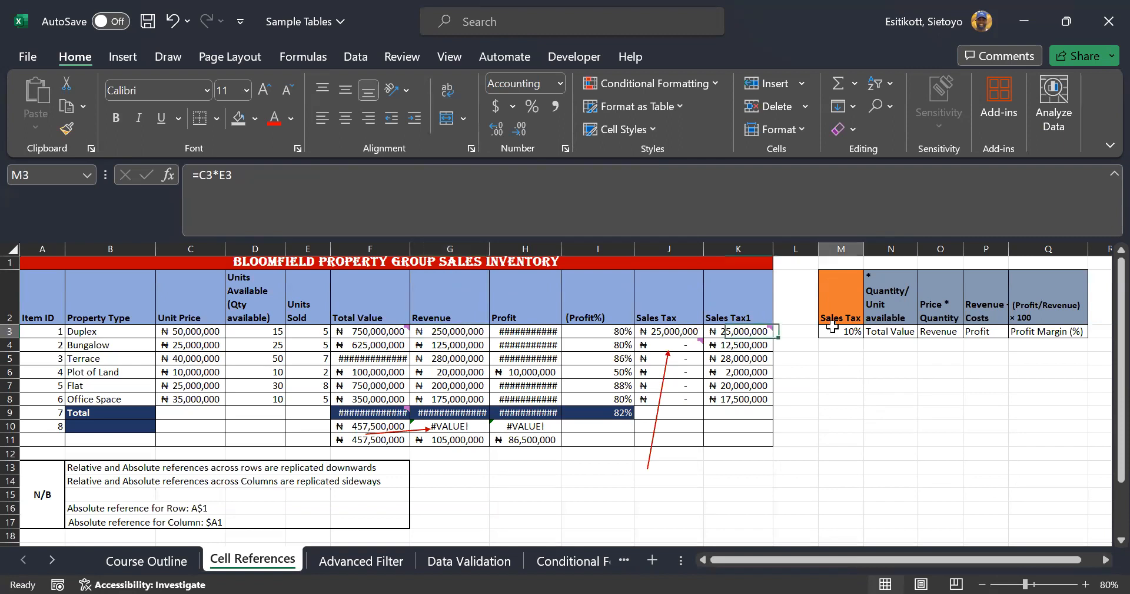
left_click(428, 343)
left_click(839, 330)
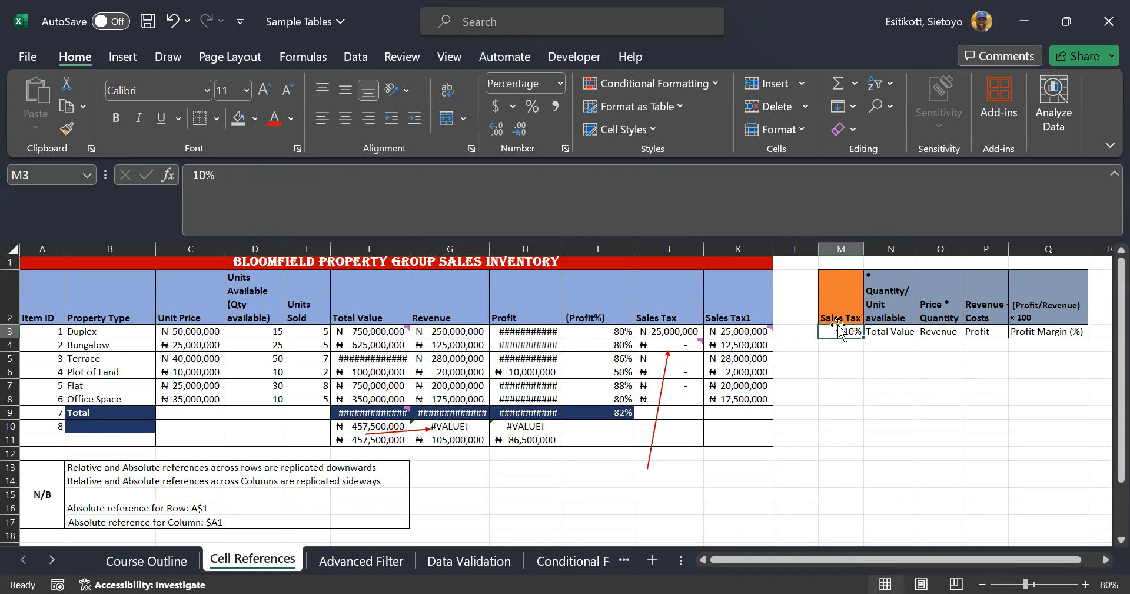
left_click(432, 359)
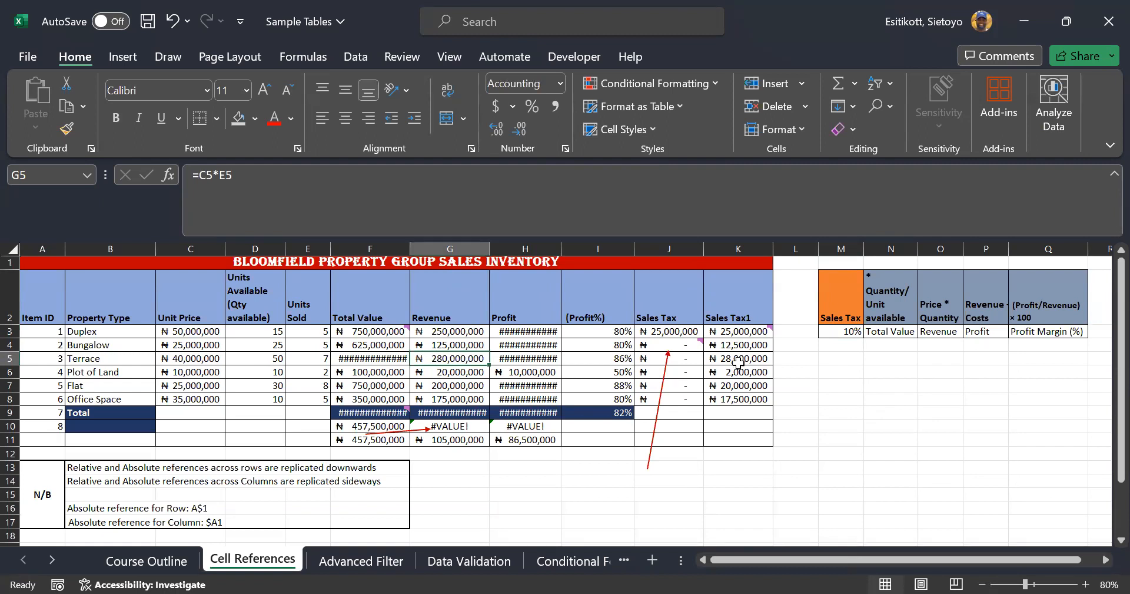
left_click(829, 333)
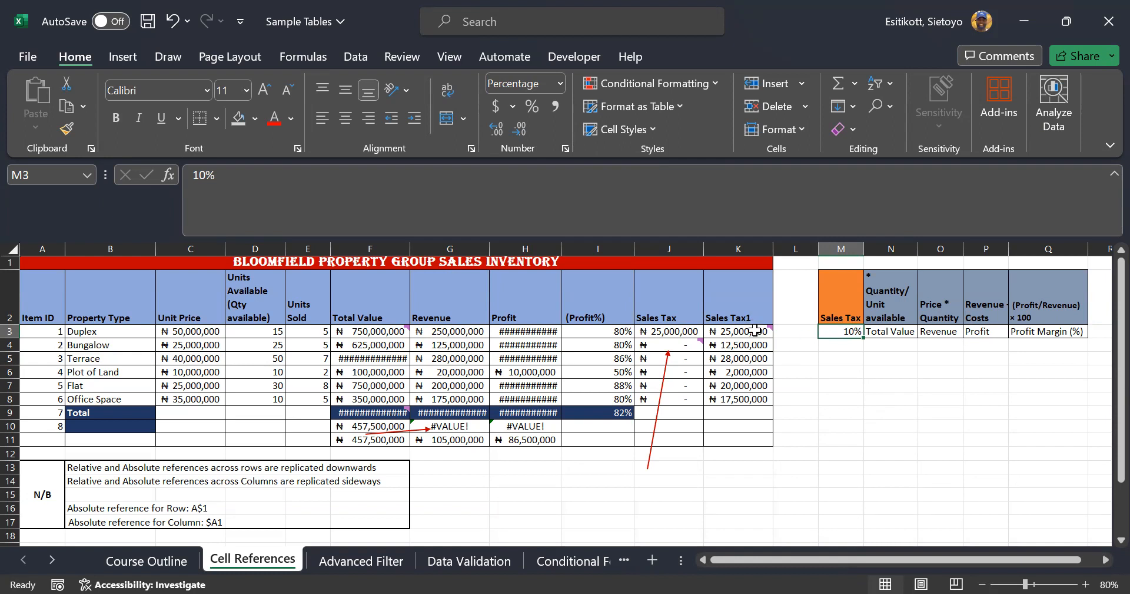
left_click(677, 332)
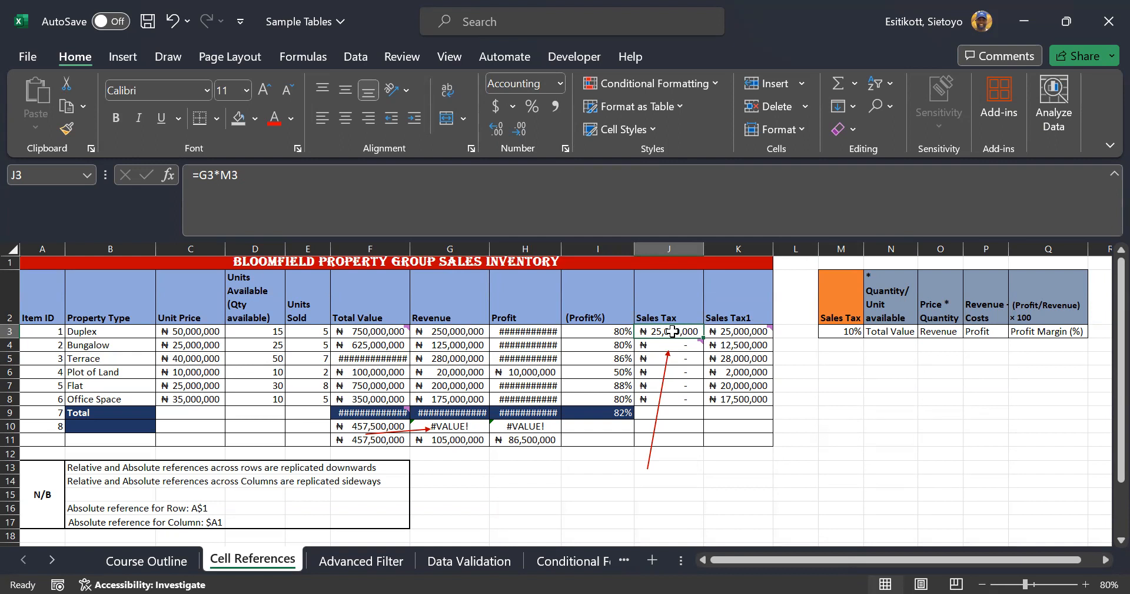
Enter =G3*M$3 in K3 and fill it down through K8
left_click(734, 327)
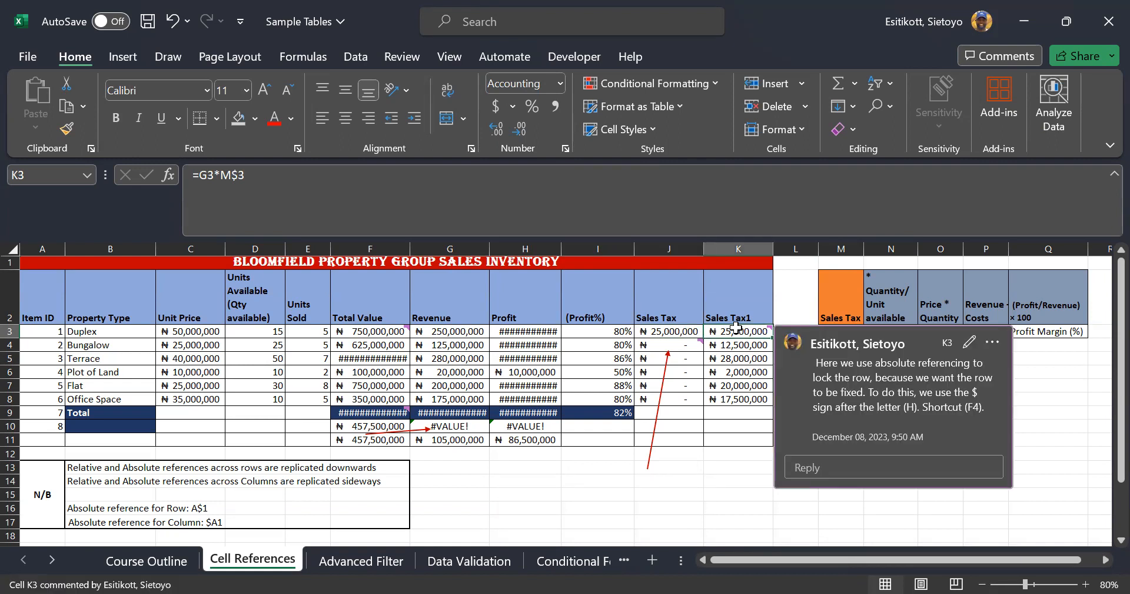
type("=")
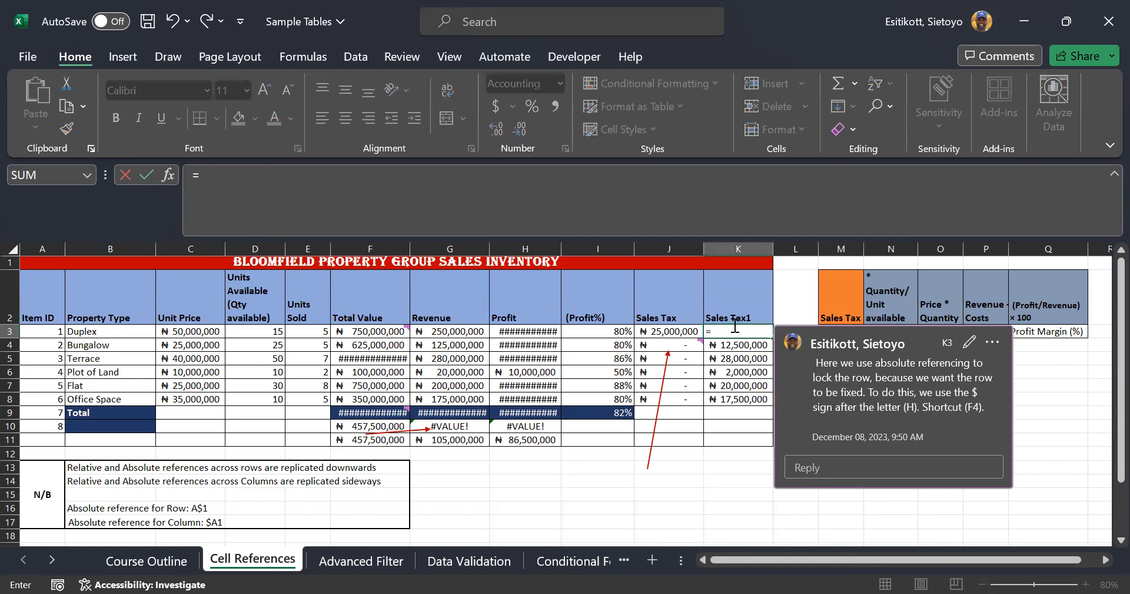
type("G3*")
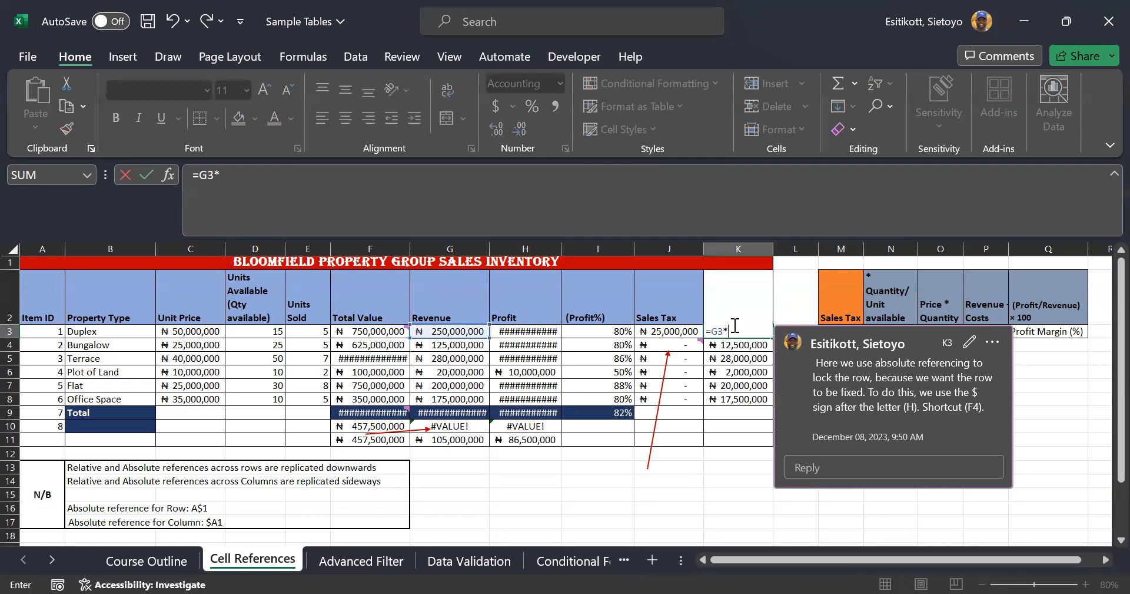
type("M$3")
key("Return")
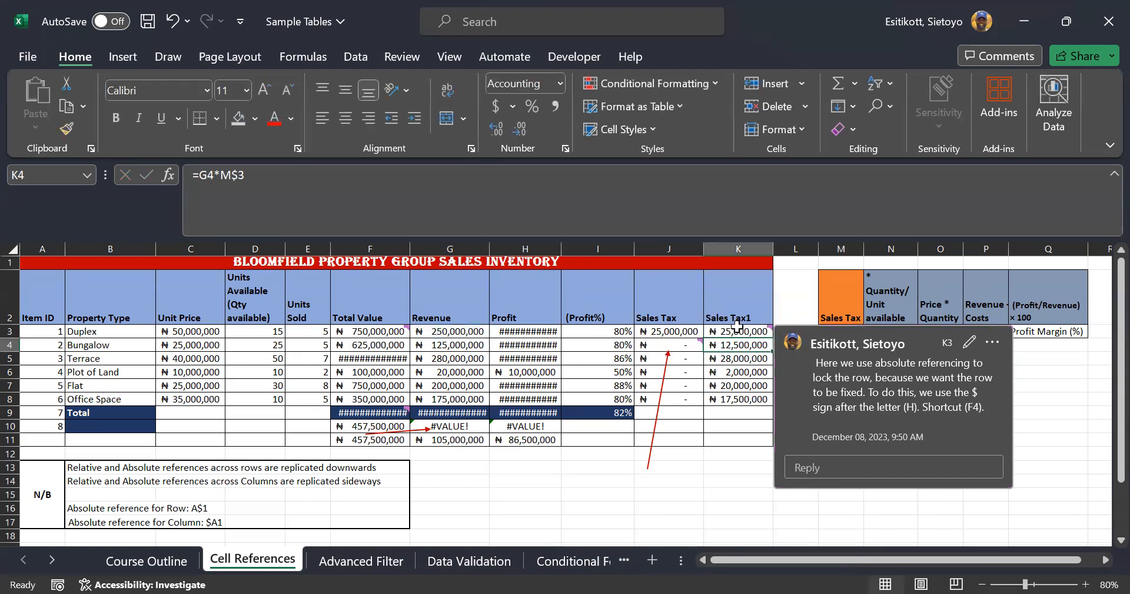
double_click(738, 328)
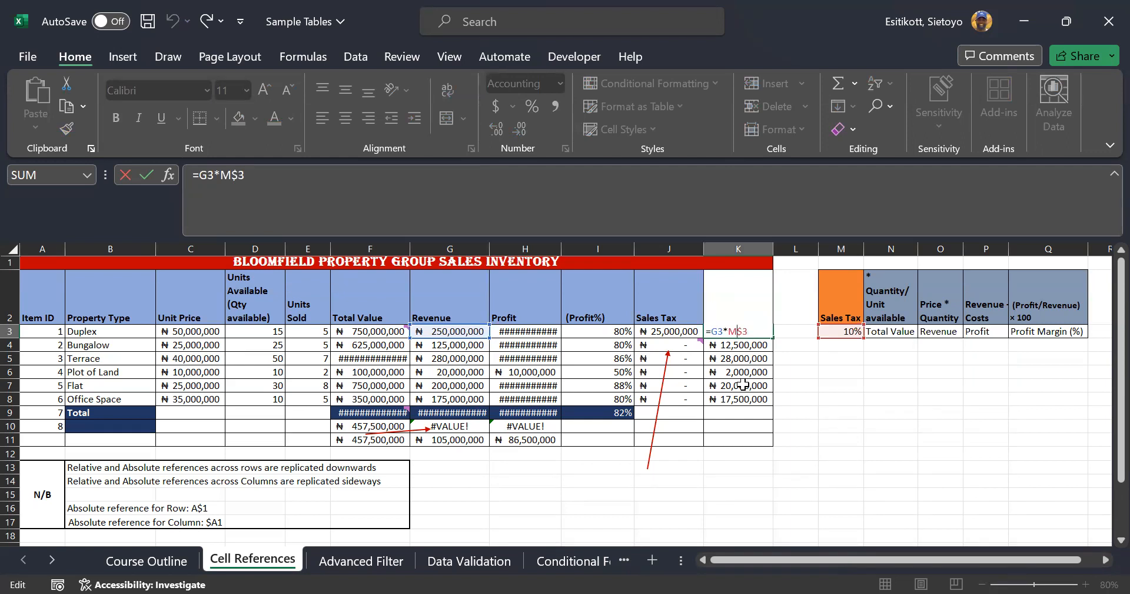
key("Return")
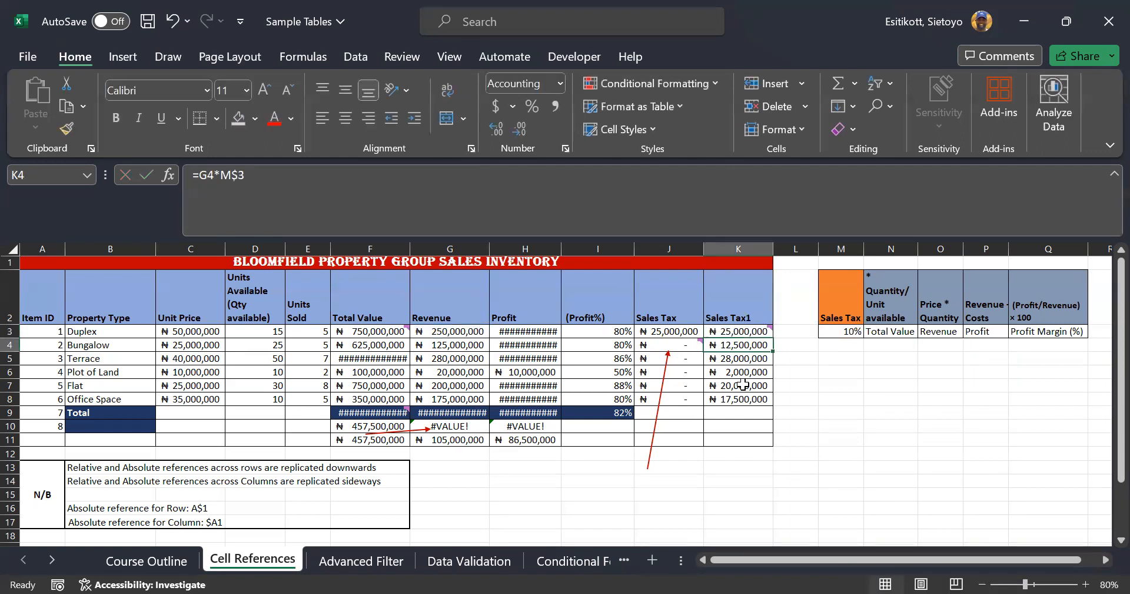
left_click(734, 328)
left_click_drag(773, 337, 772, 402)
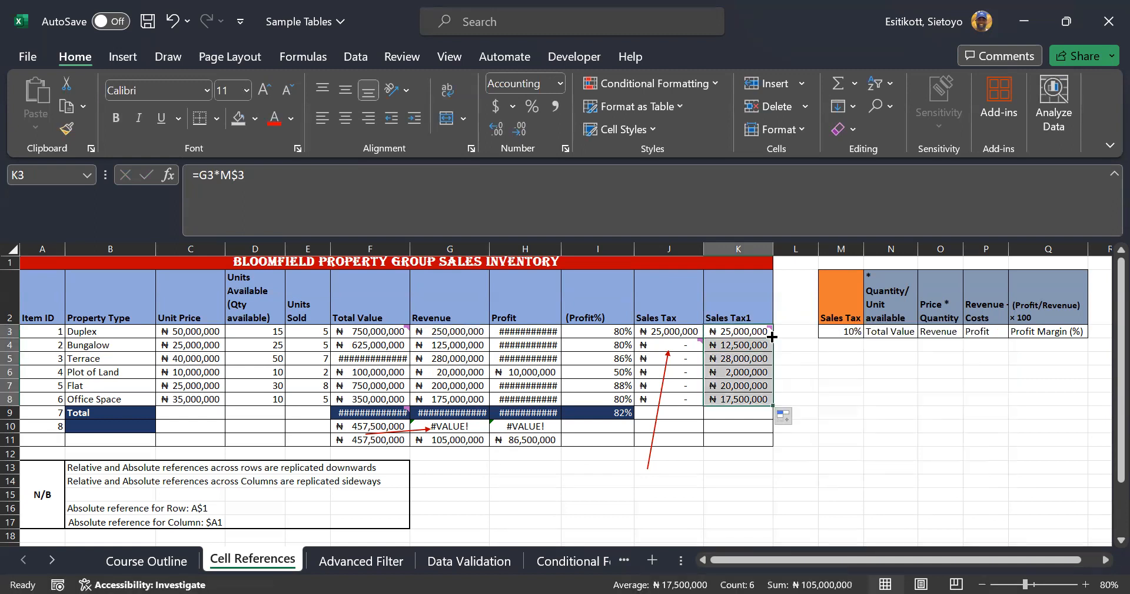
double_click(723, 342)
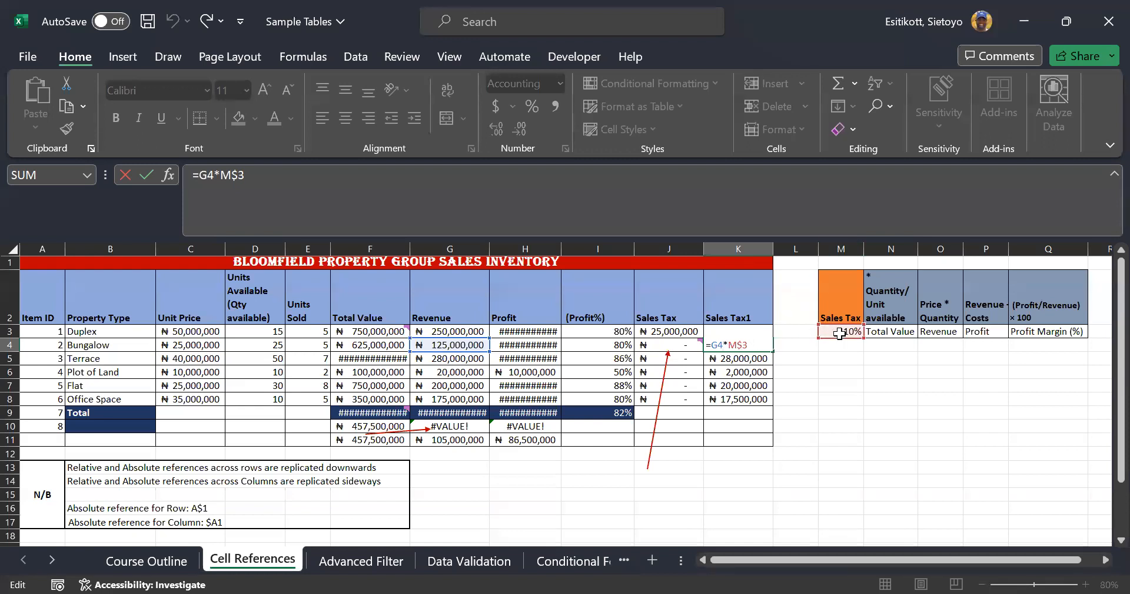
key("Return")
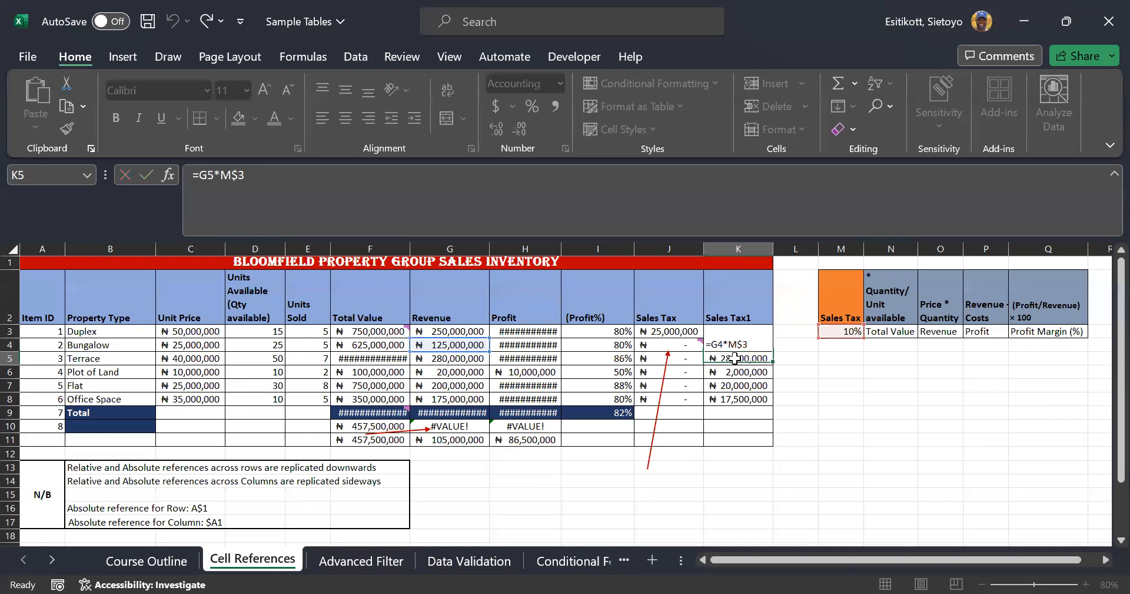
double_click(735, 358)
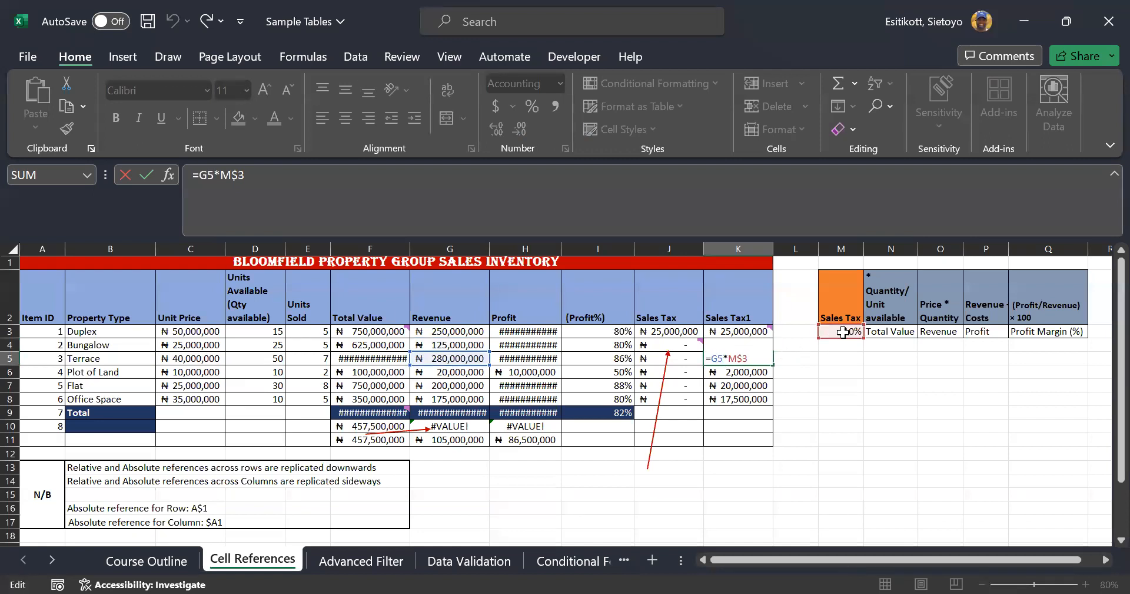
key("Return")
key("Return")
key("Return")
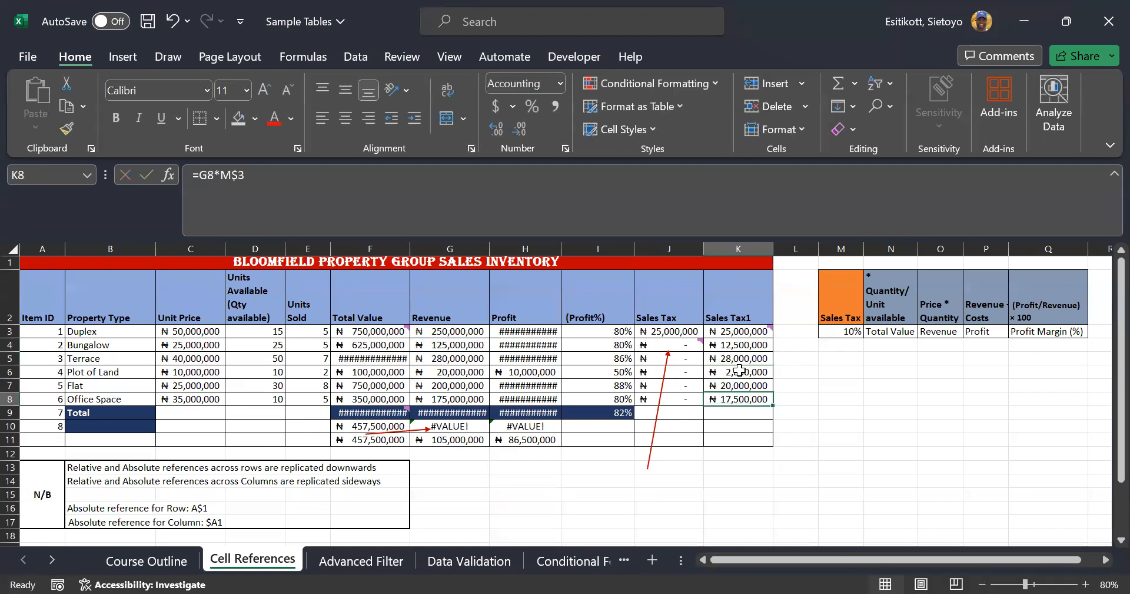
double_click(736, 401)
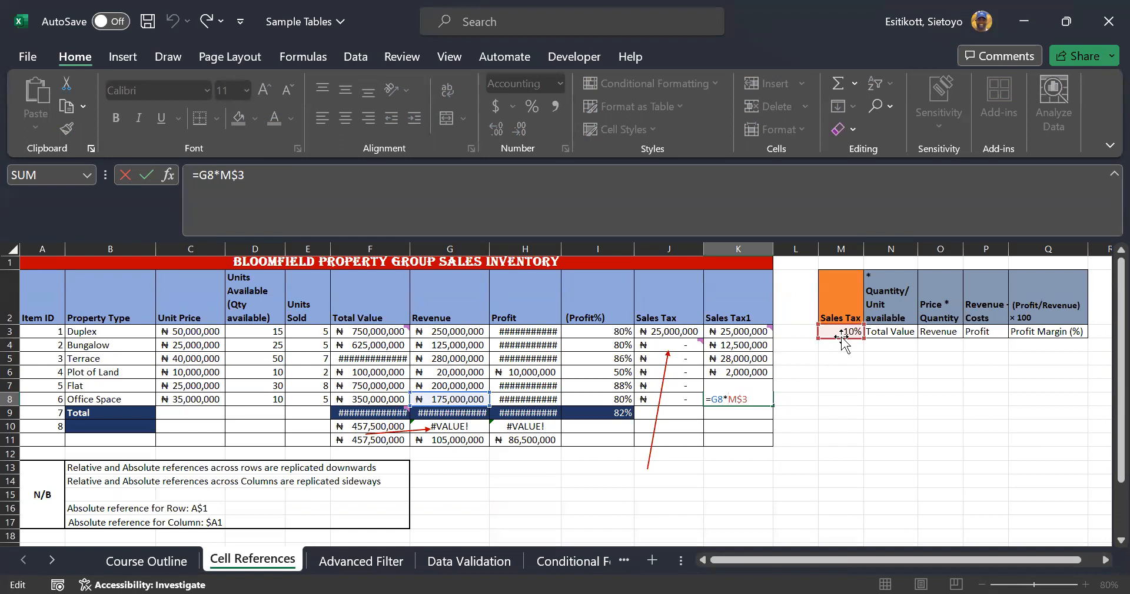
key("ctrl+Return")
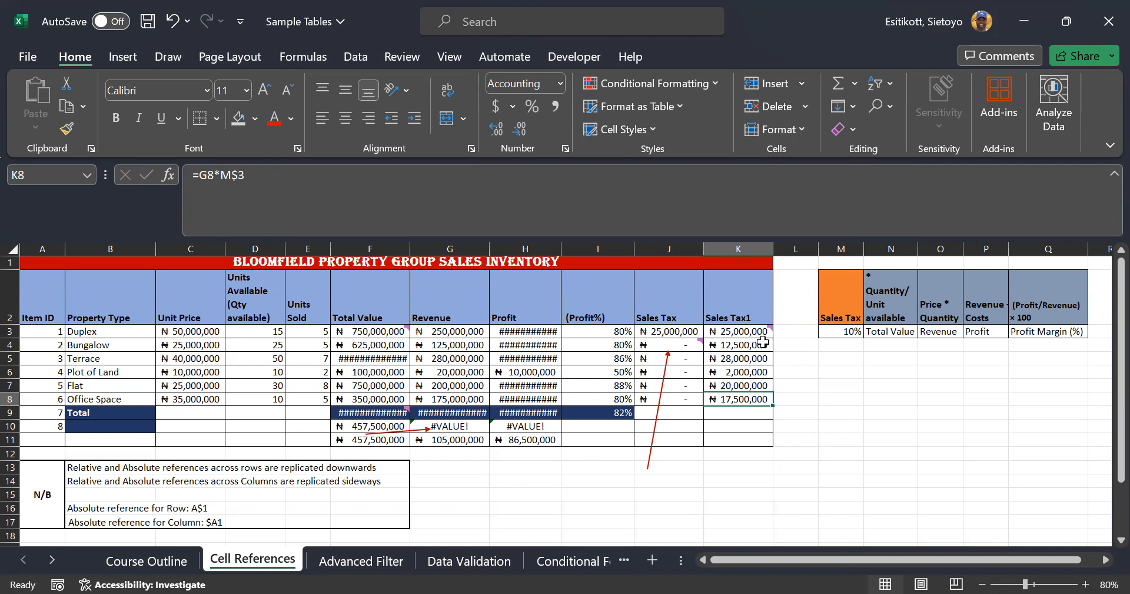
left_click(742, 368)
left_click(741, 386)
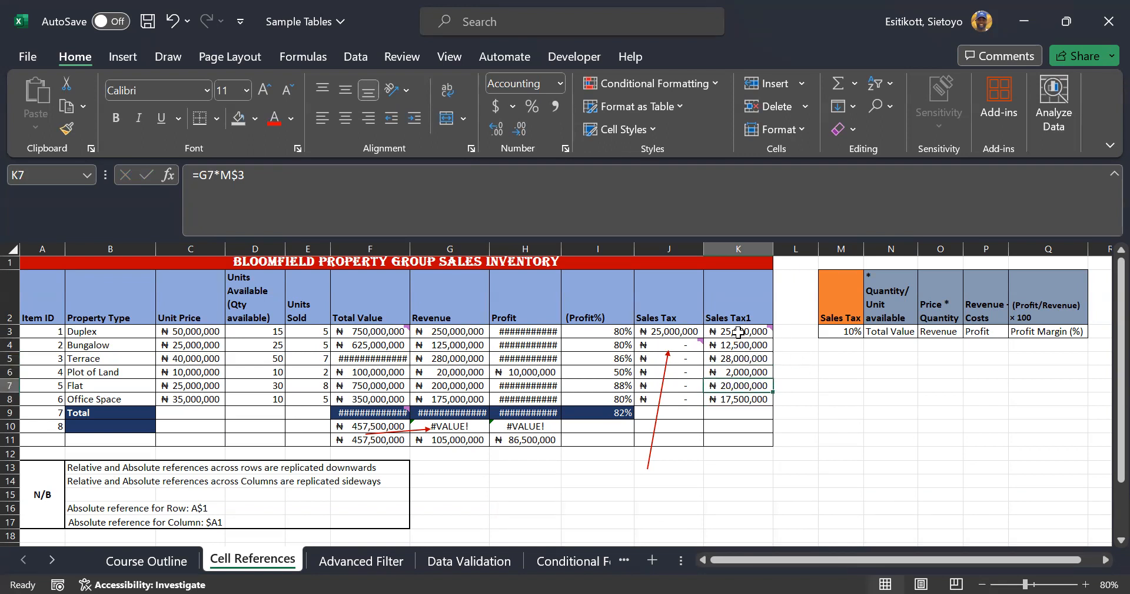
mouse_move(760, 334)
left_click(750, 347)
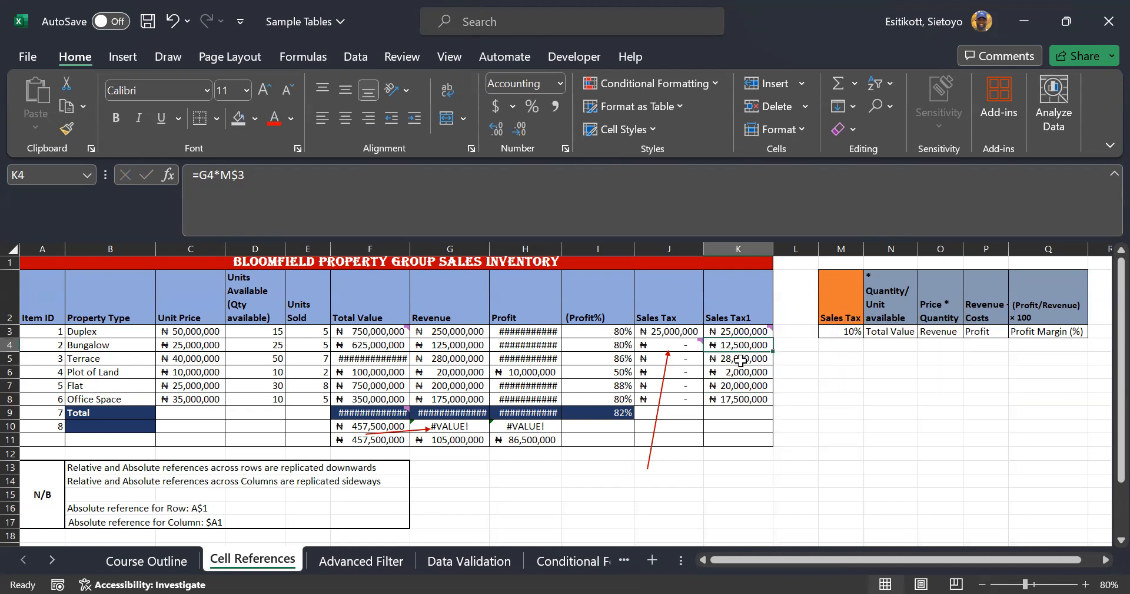
left_click(741, 360)
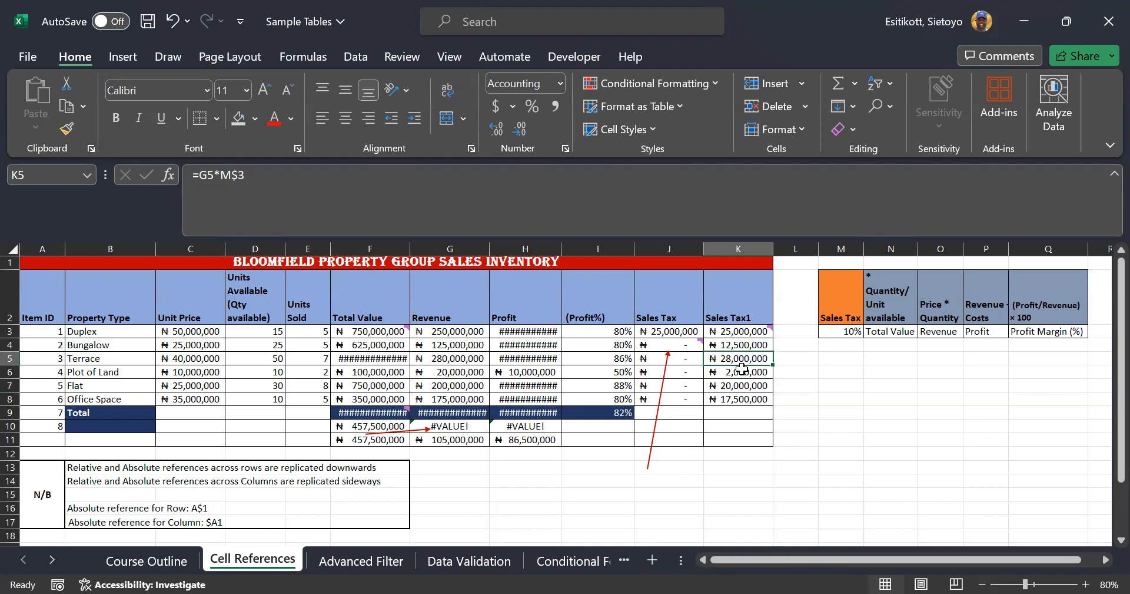
left_click(749, 372)
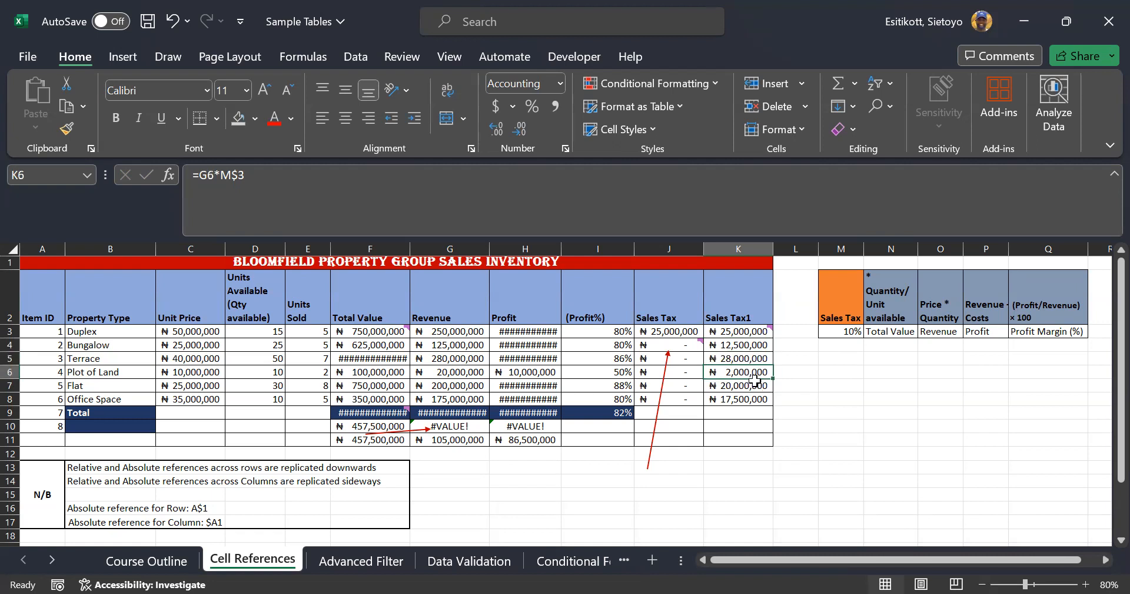
left_click(750, 385)
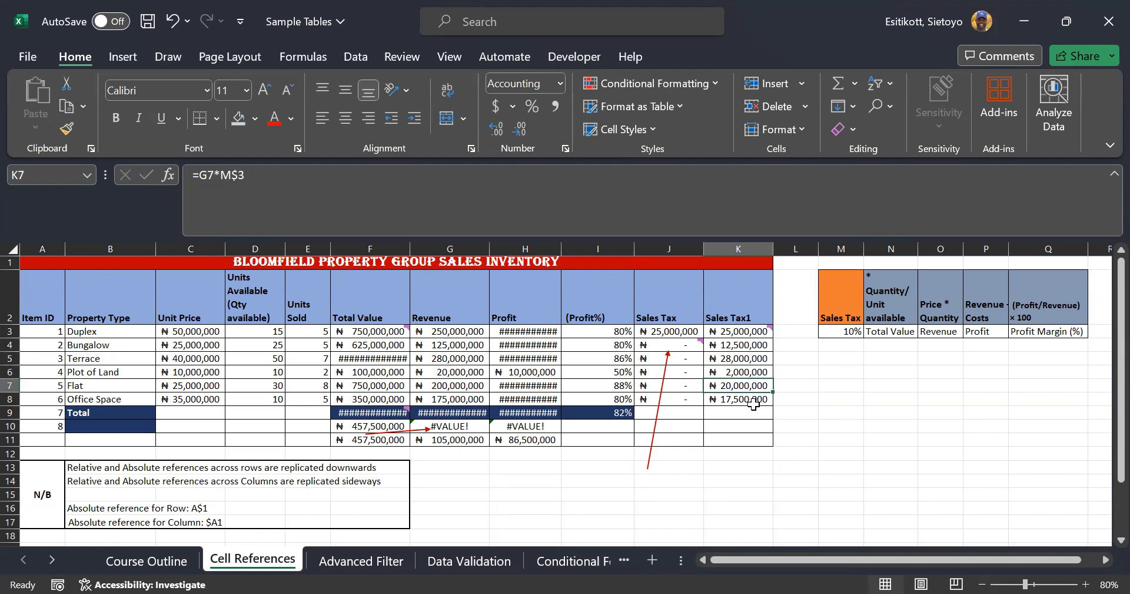
left_click(754, 402)
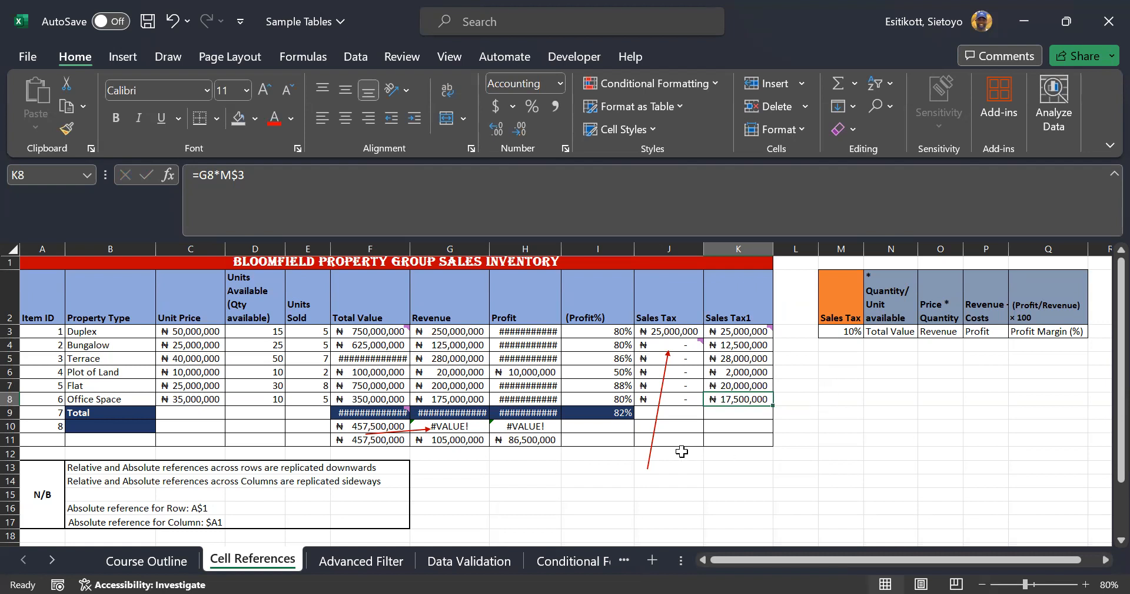
AutoFit columns F, G and H, then check M3 and the =SUM(F3:F8) total in F9
double_click(410, 248)
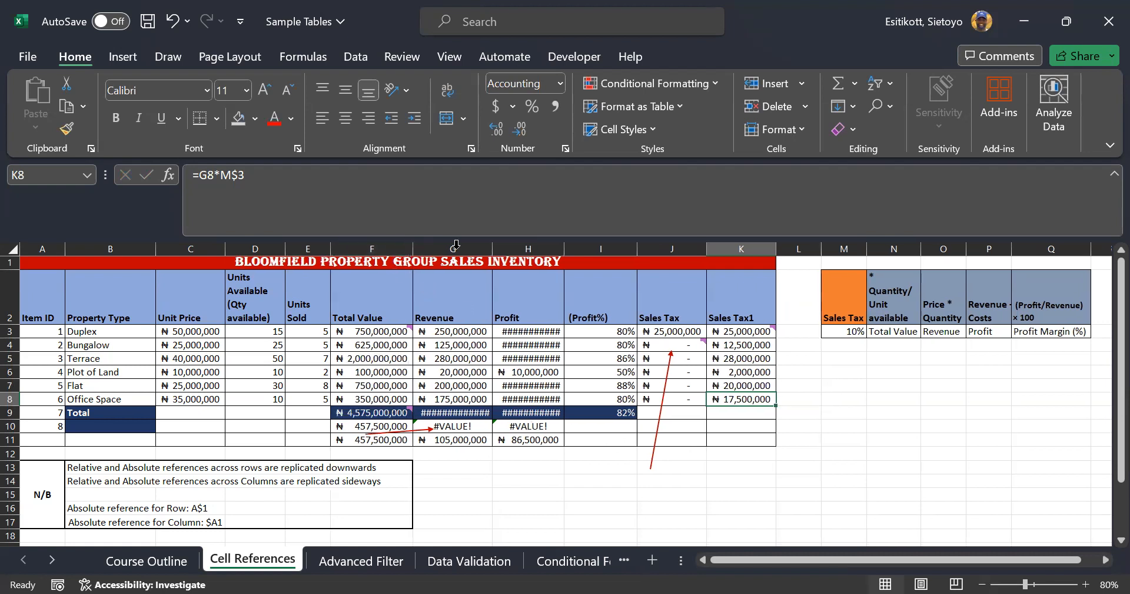
double_click(490, 247)
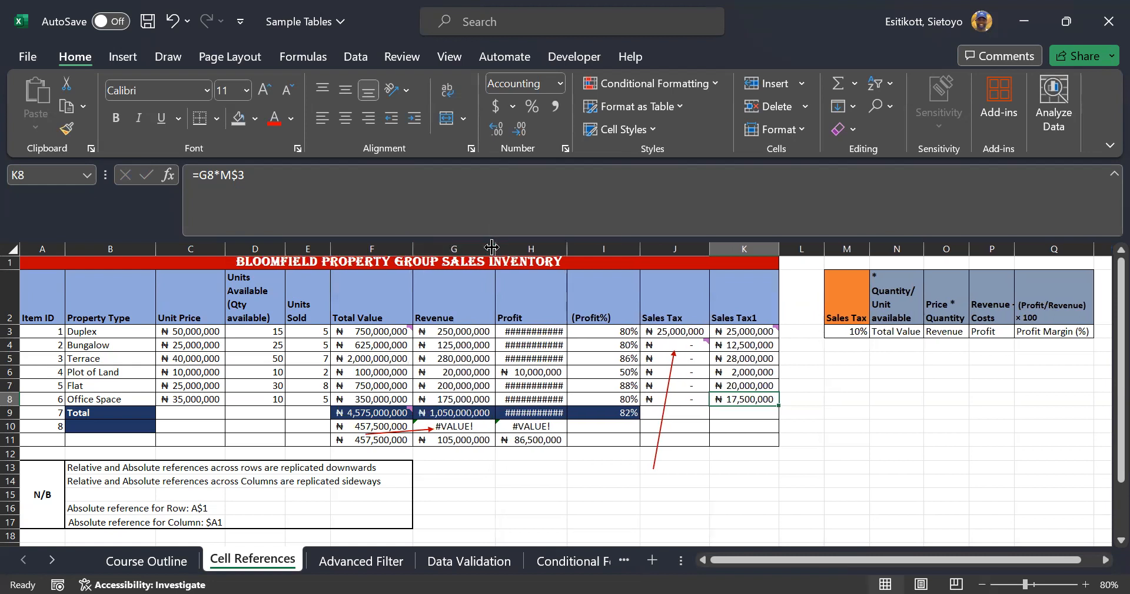
double_click(575, 248)
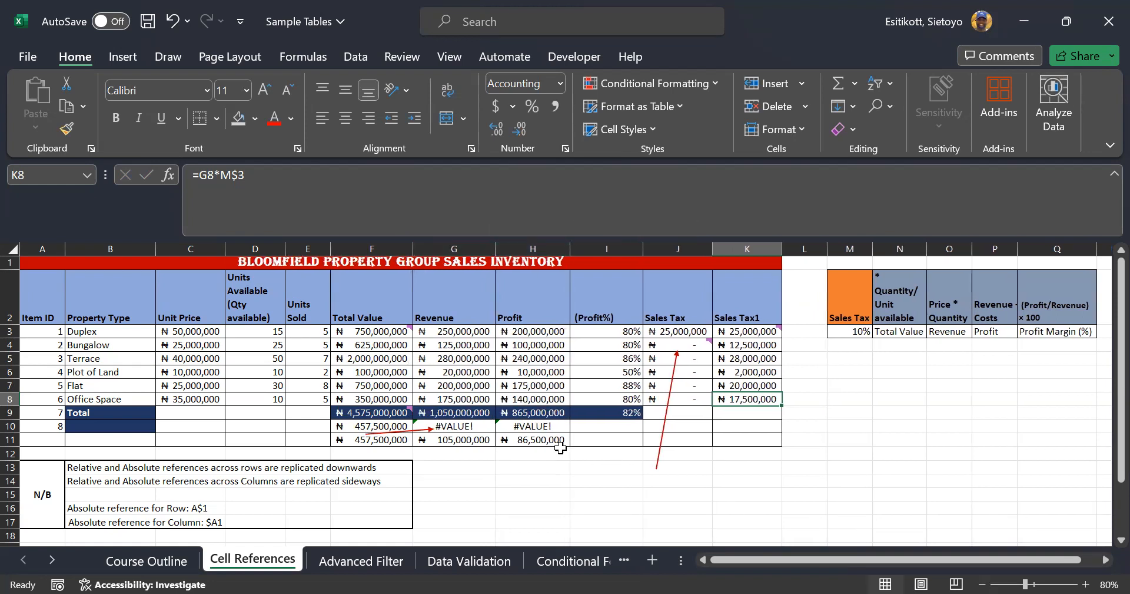
left_click(853, 331)
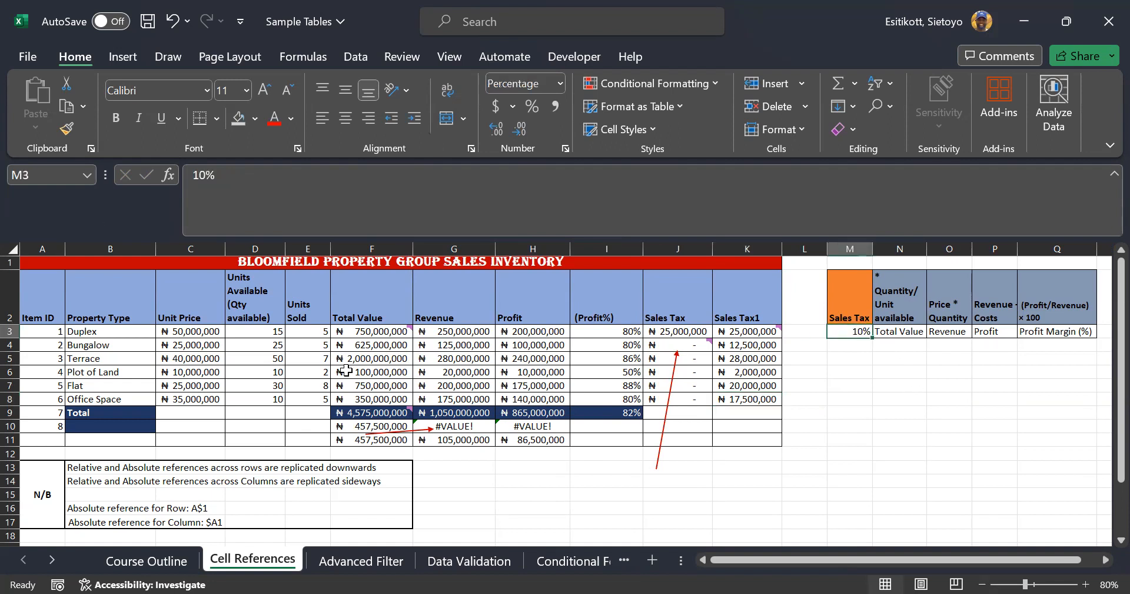
left_click(740, 521)
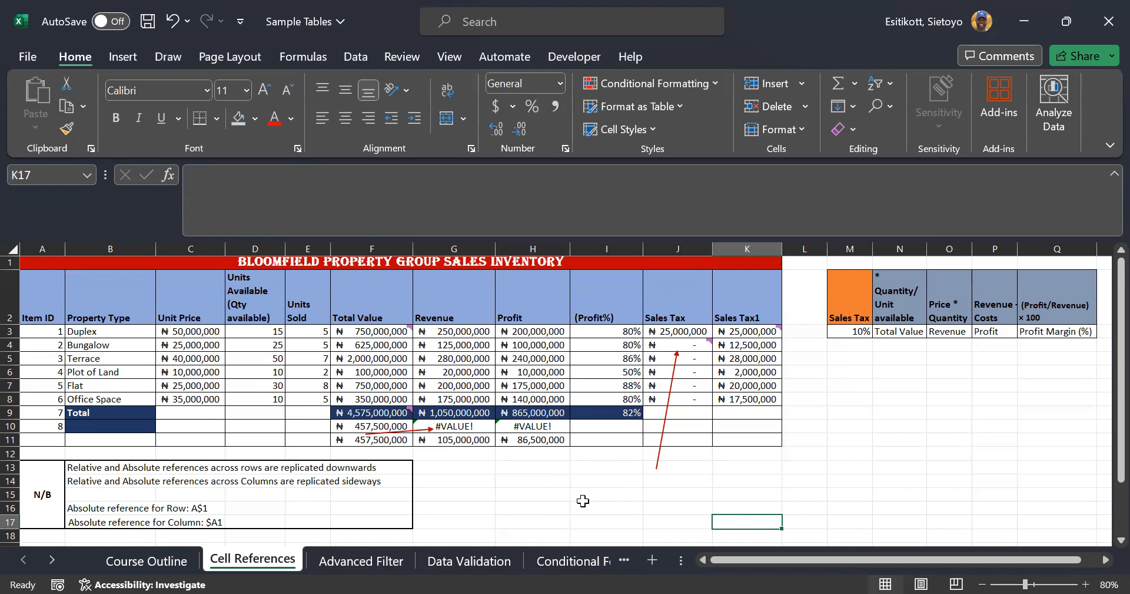
left_click(360, 416)
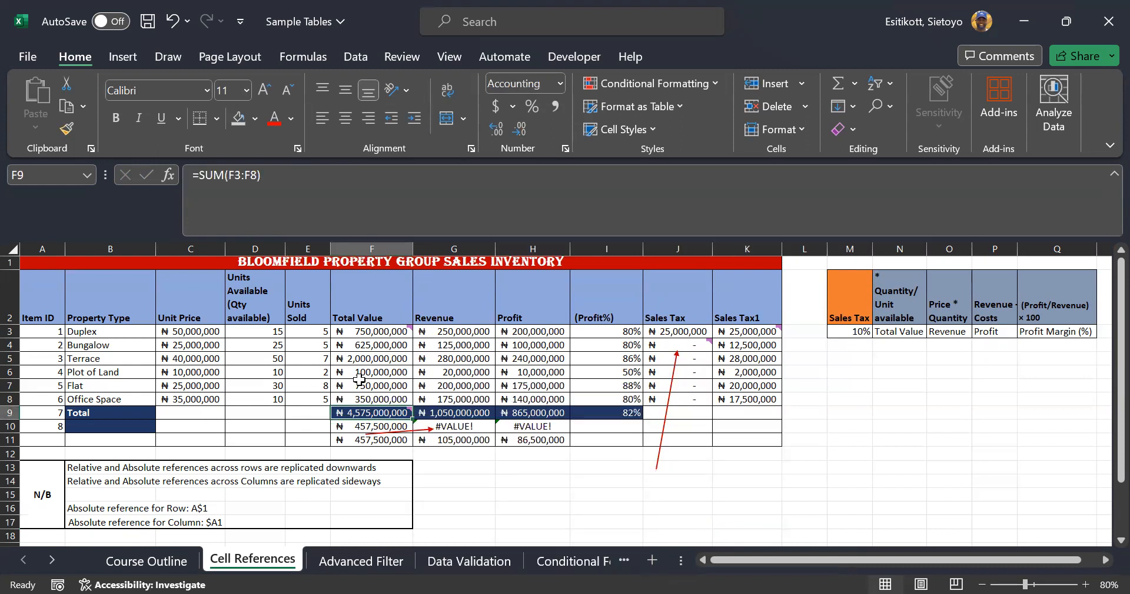
Inspect the SUM formulas in G9 and F9, then fill F9's total right across G9:H9
left_click(612, 507)
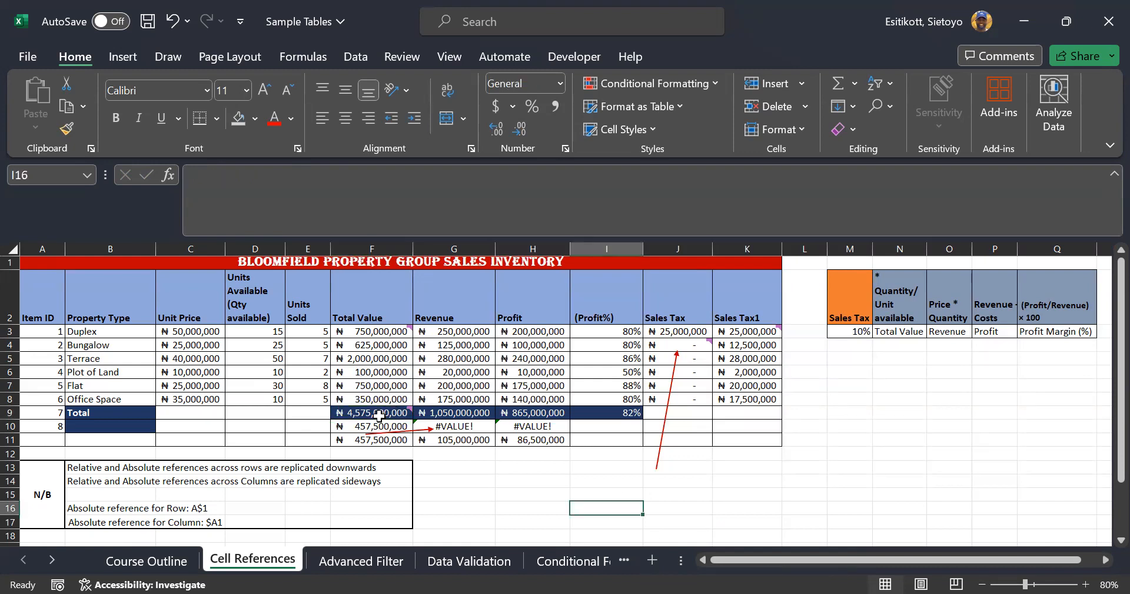
mouse_move(378, 415)
left_click(448, 416)
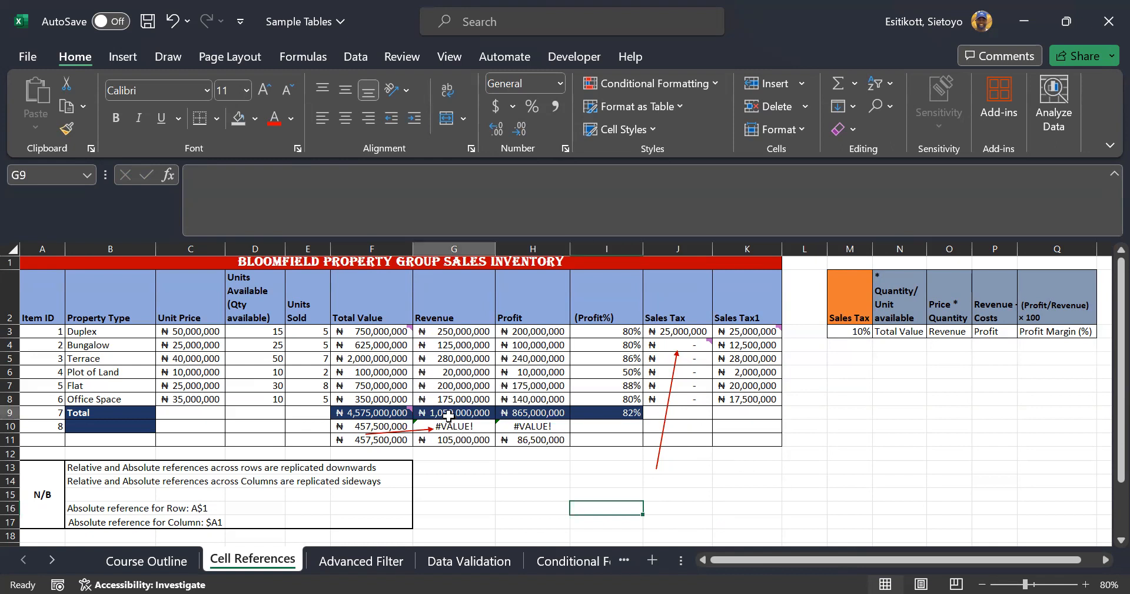
double_click(448, 416)
double_click(455, 411)
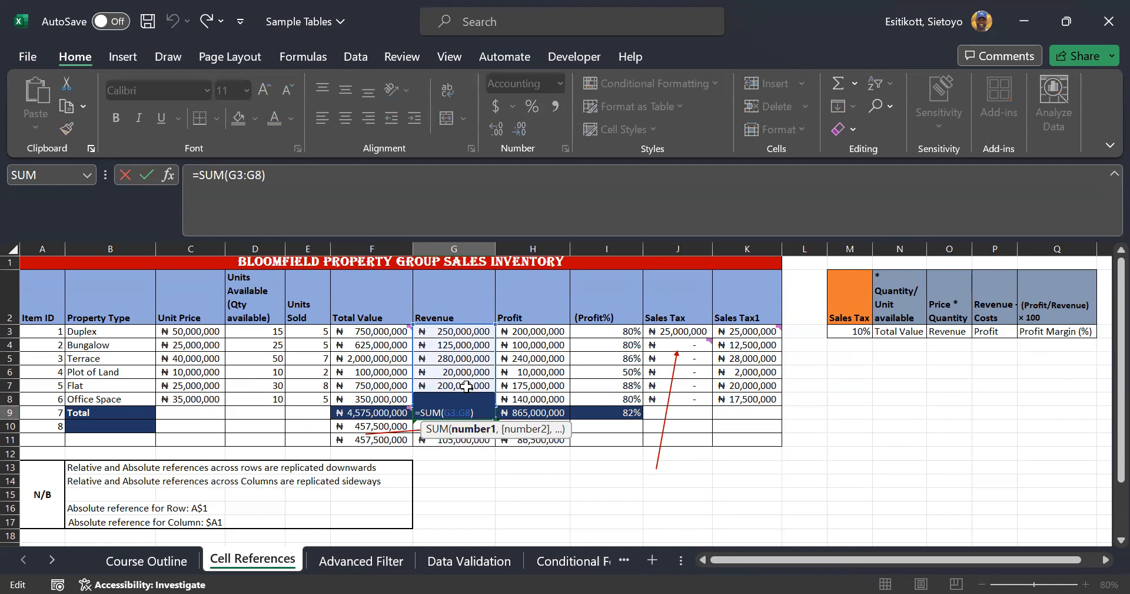
left_click(595, 499)
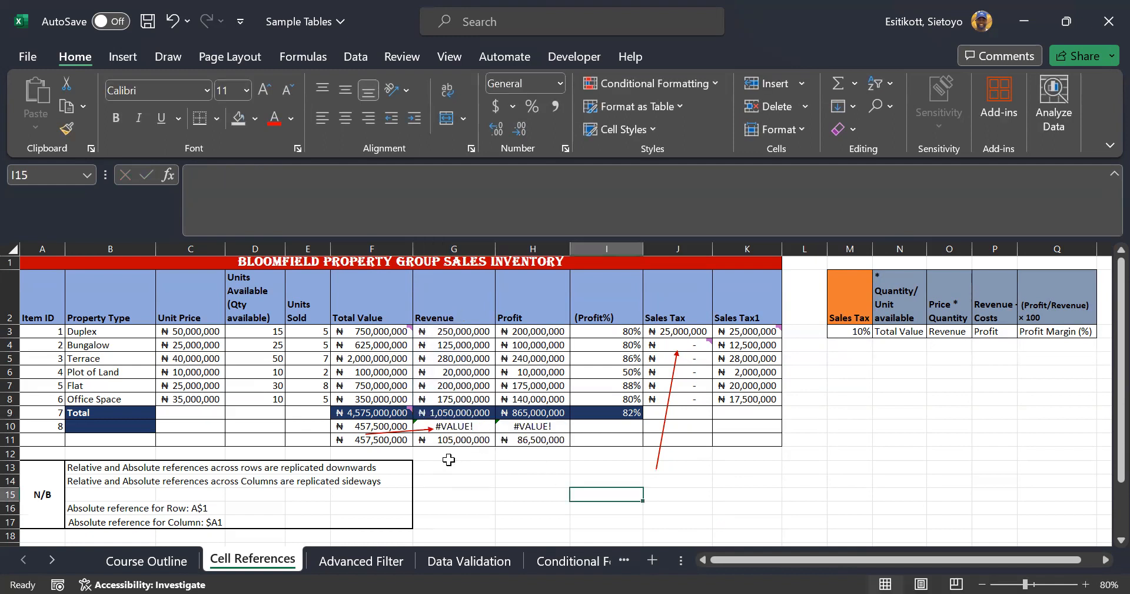
double_click(386, 416)
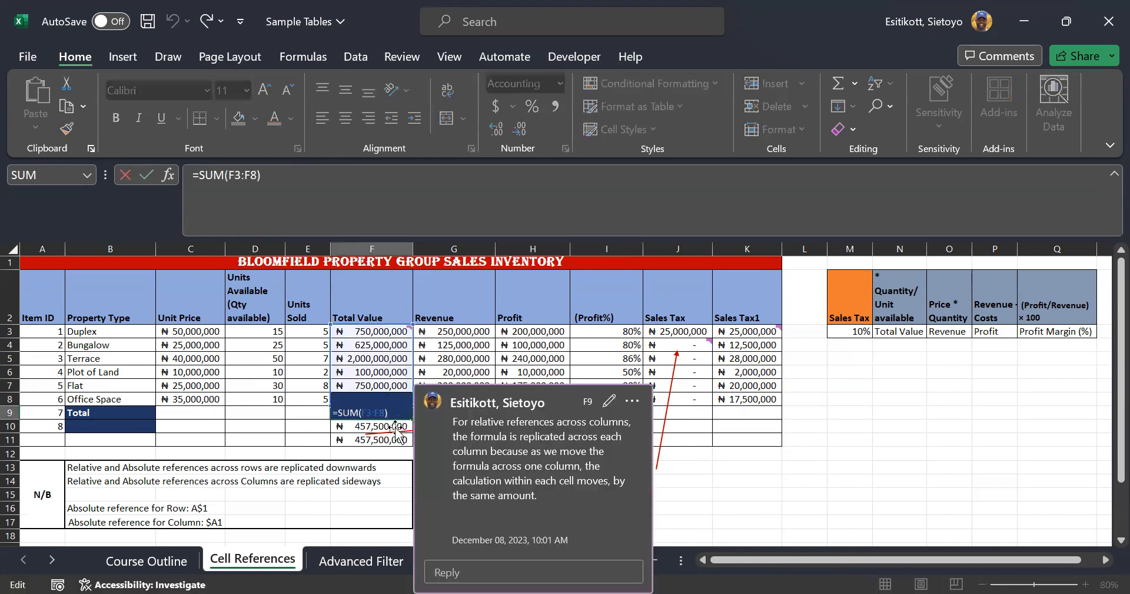
key("Escape")
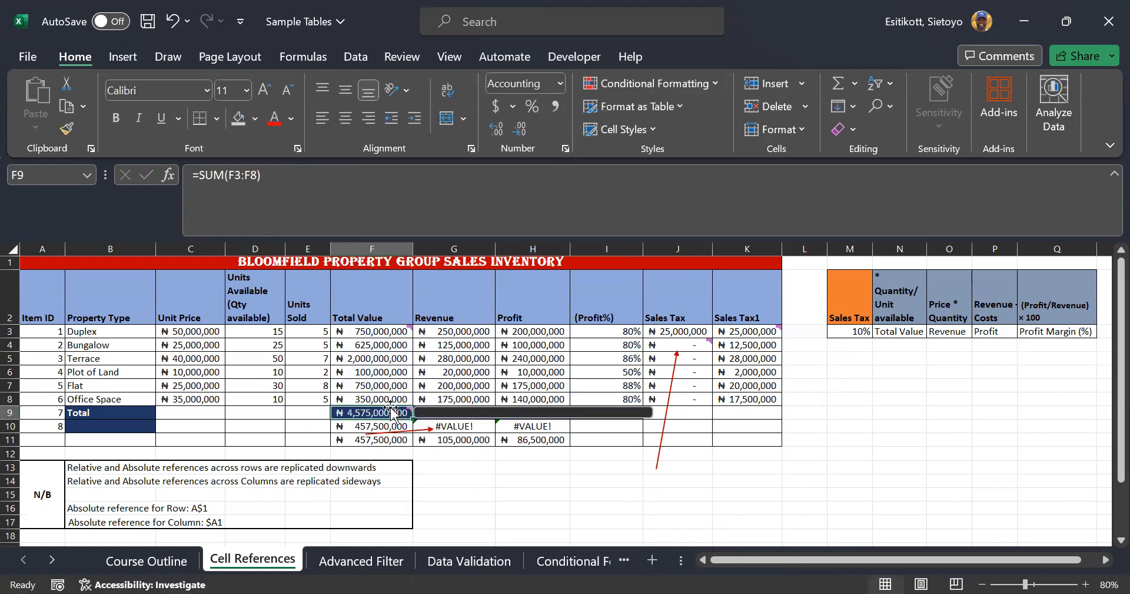
left_click_drag(414, 417, 551, 416)
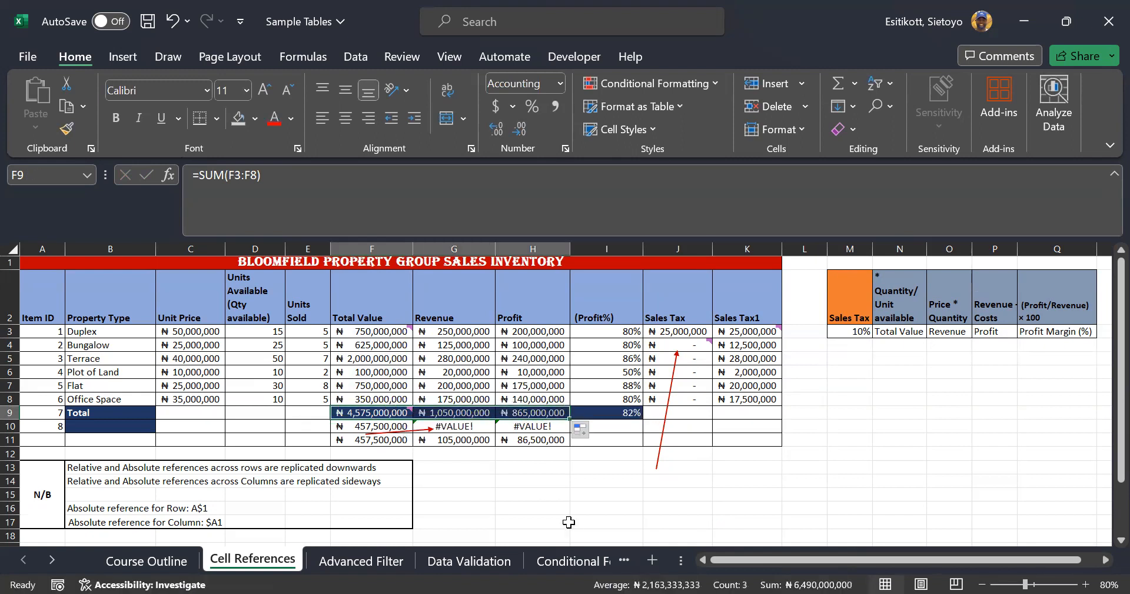
Retype the Total Value total in F9 as =SUM(F3:F8)
left_click(398, 412)
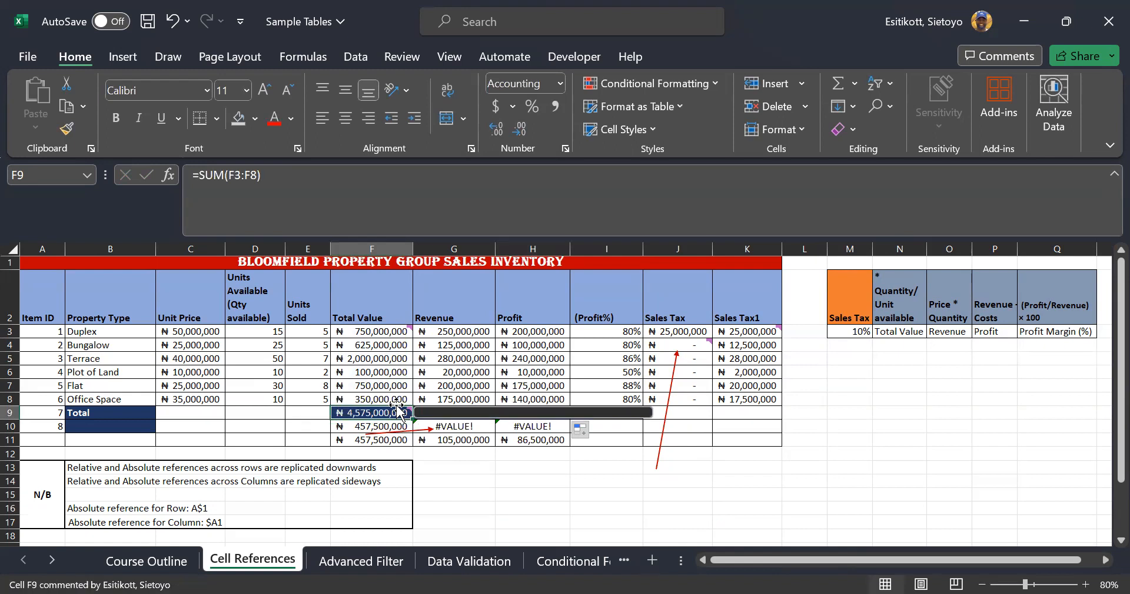
mouse_move(398, 412)
type("=")
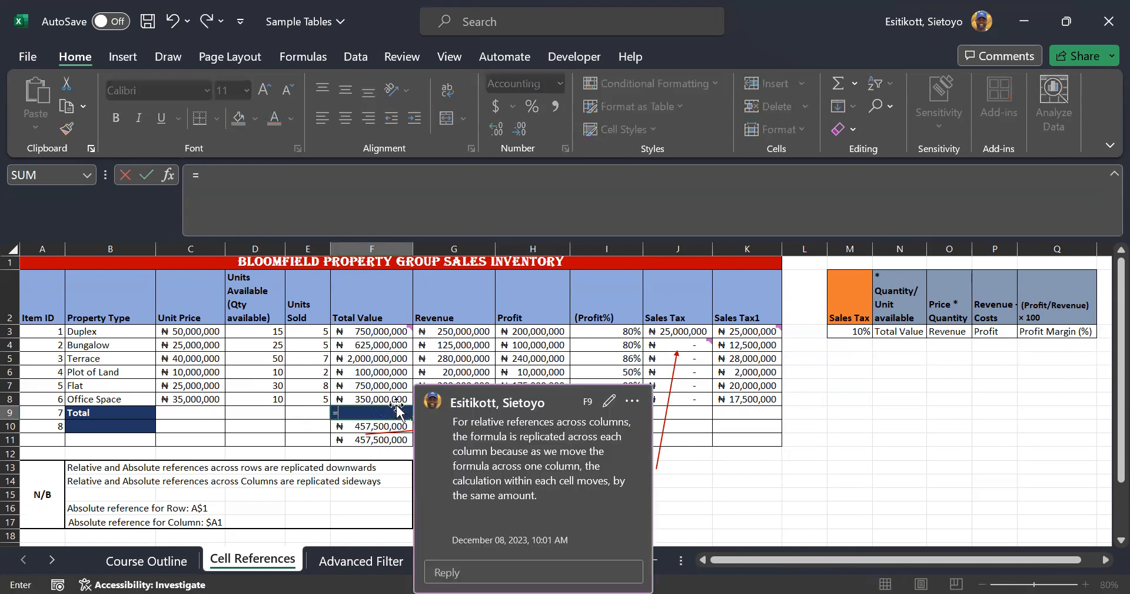
type("SUM(")
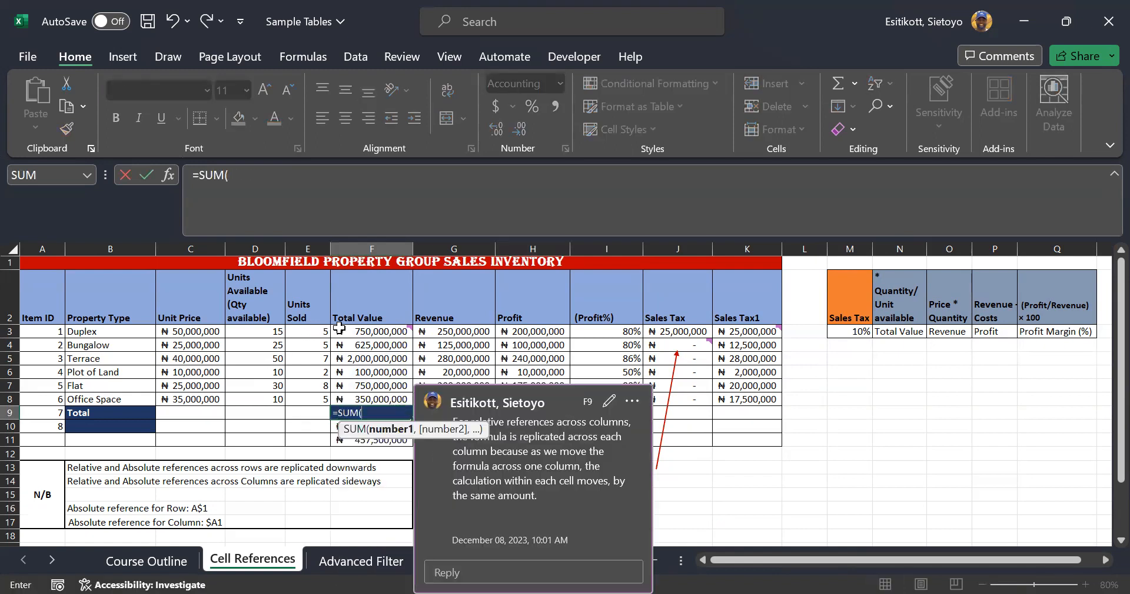
left_click_drag(347, 333, 355, 395)
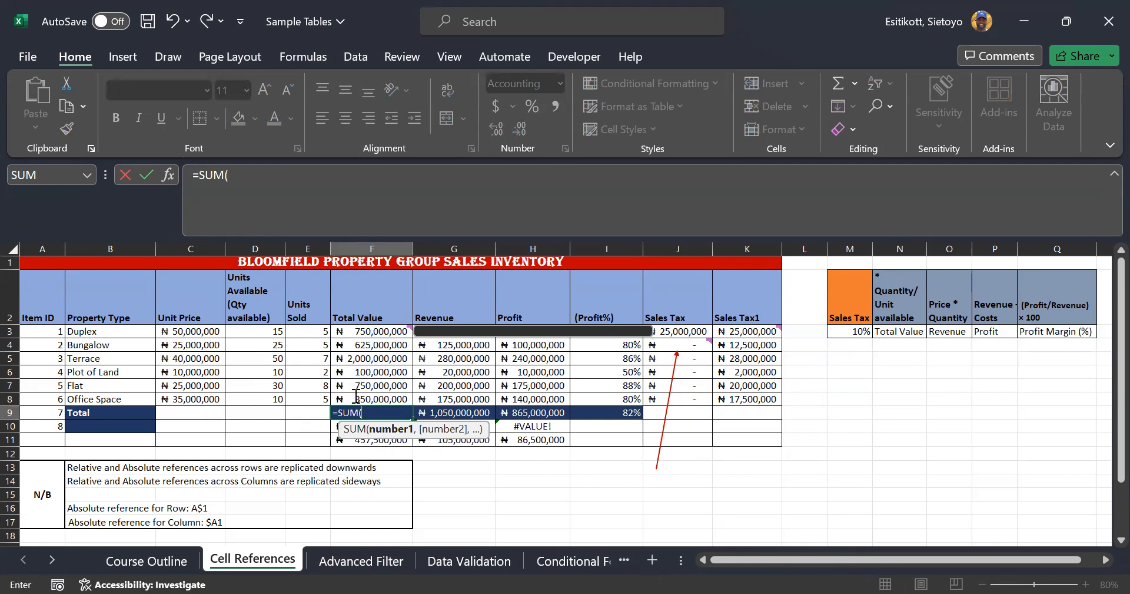
key("Return")
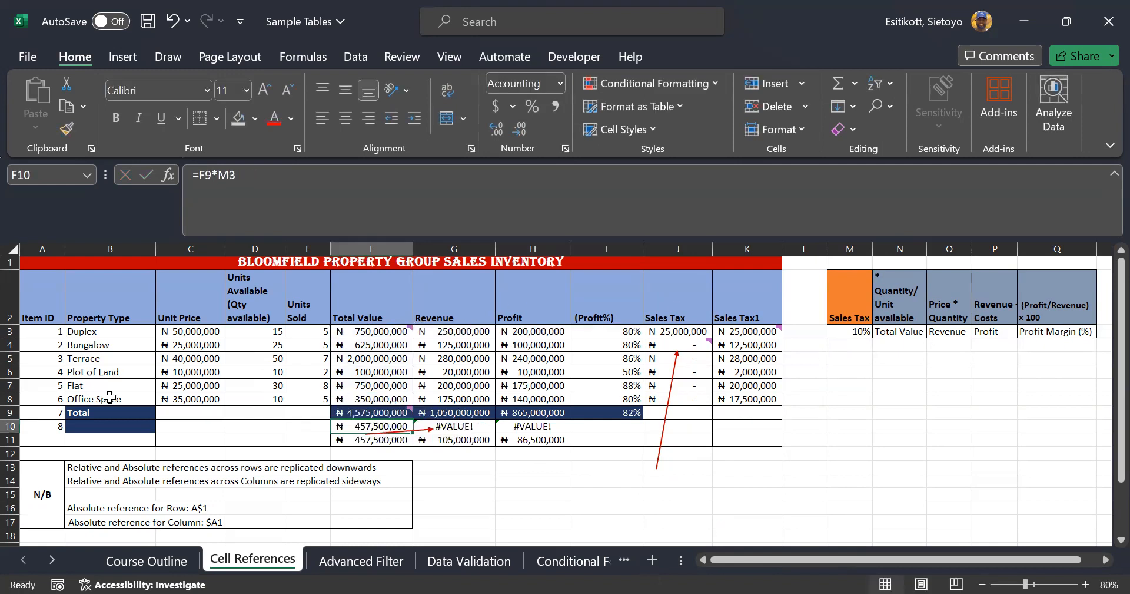
Clear F9:H9 and regenerate the row 9 totals with AutoSum (Alt+=) over F2:H8
left_click_drag(343, 406, 530, 411)
key("Delete")
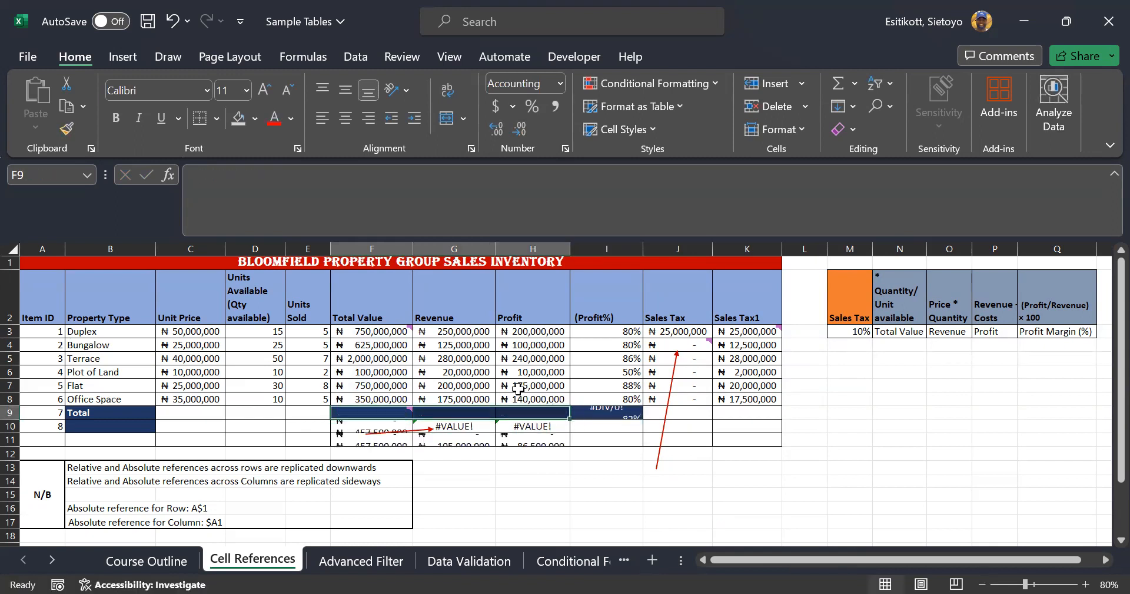
left_click_drag(382, 308, 532, 401)
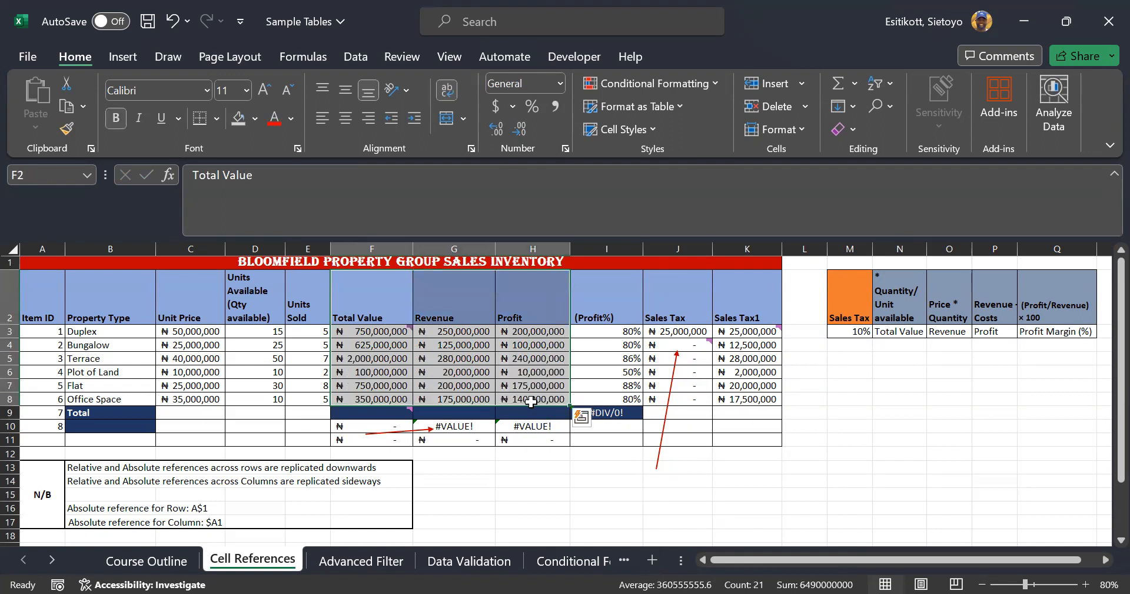
key("alt+equal")
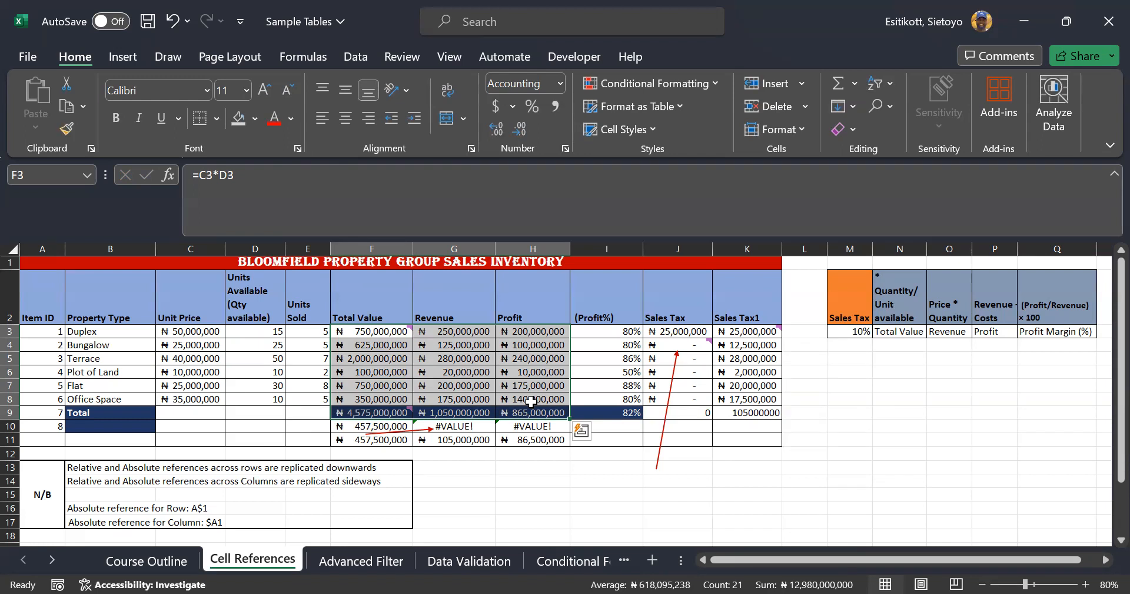
left_click(989, 495)
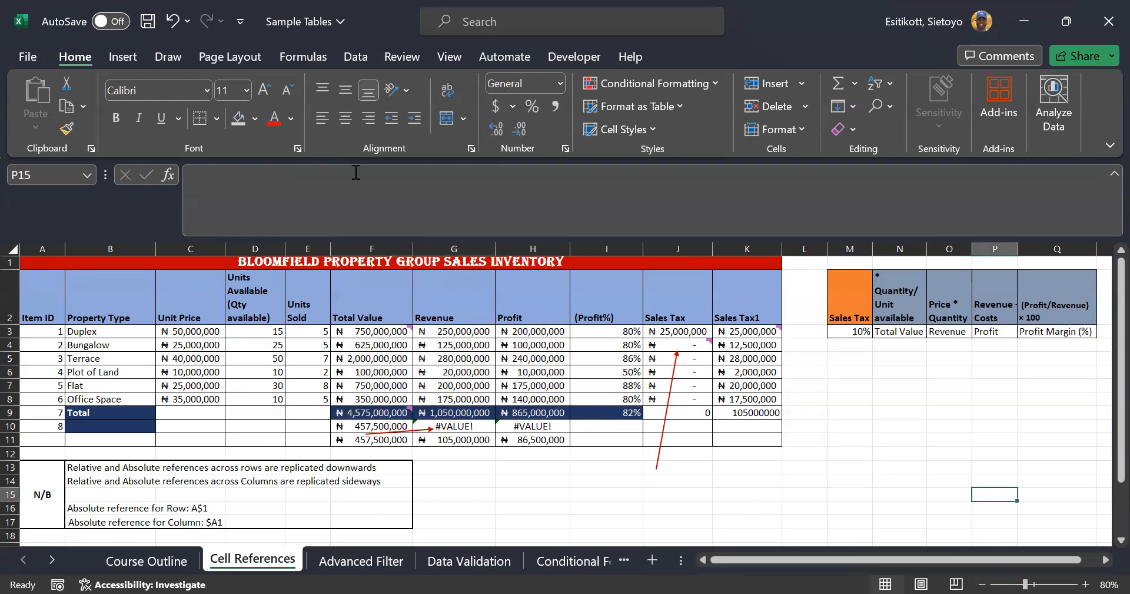
Clear the G9:H9 totals and fill F9's SUM formula across the totals row
left_click(359, 412)
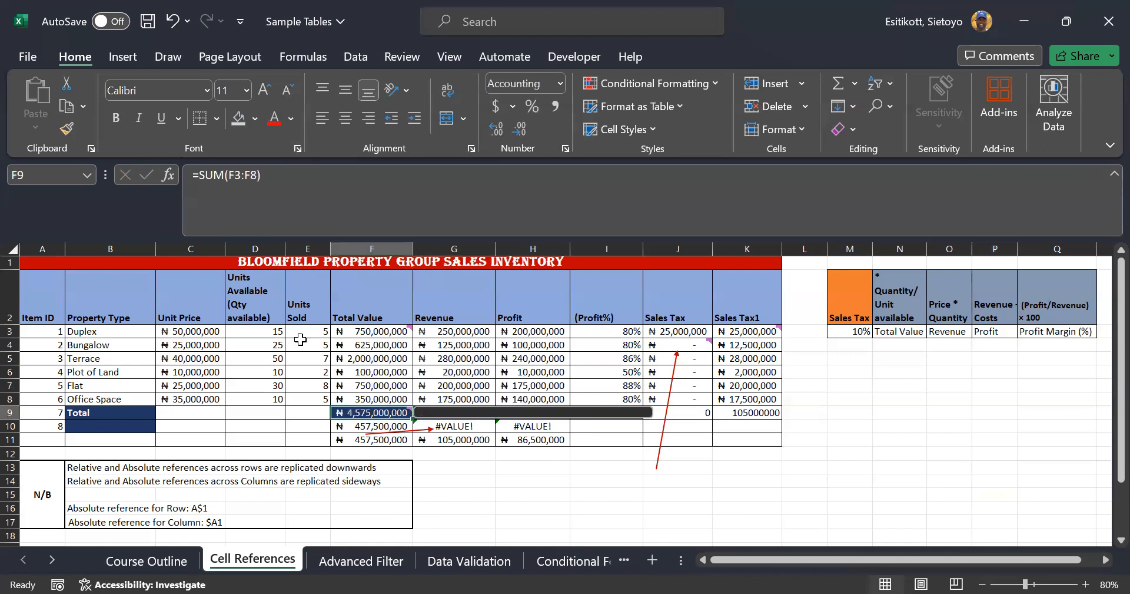
key("Right")
key("Right")
key("Left")
key("shift+Right")
key("Delete")
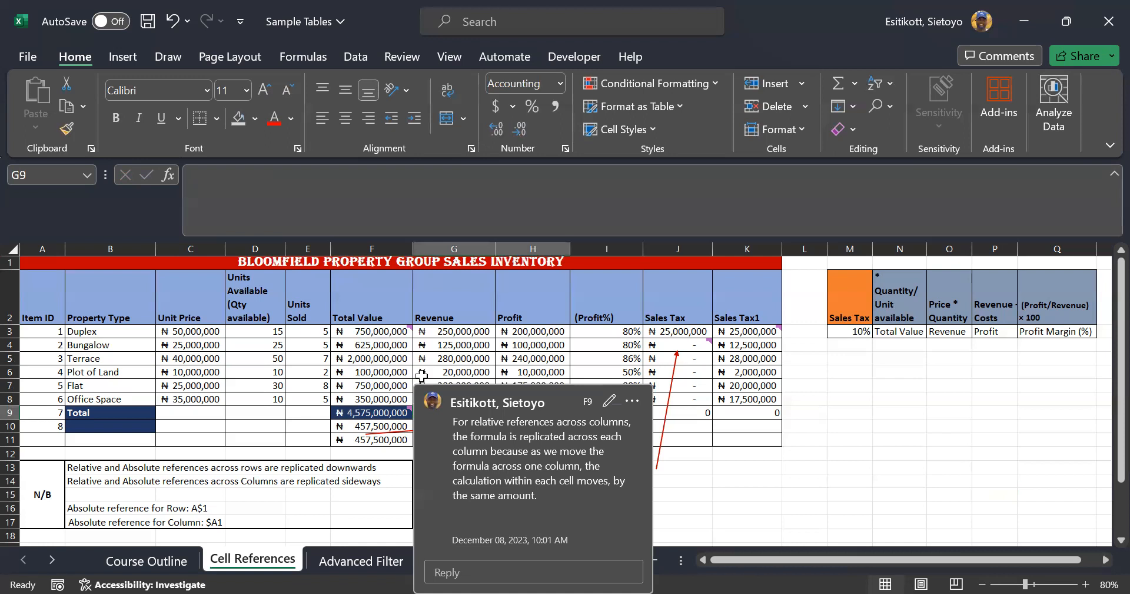
left_click(915, 440)
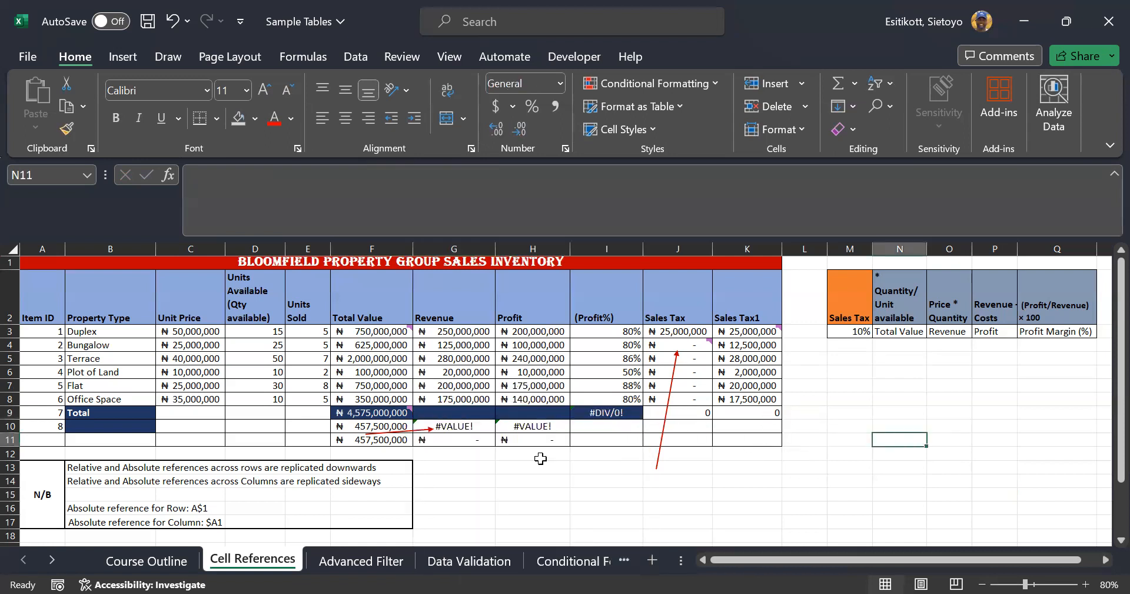
left_click(406, 415)
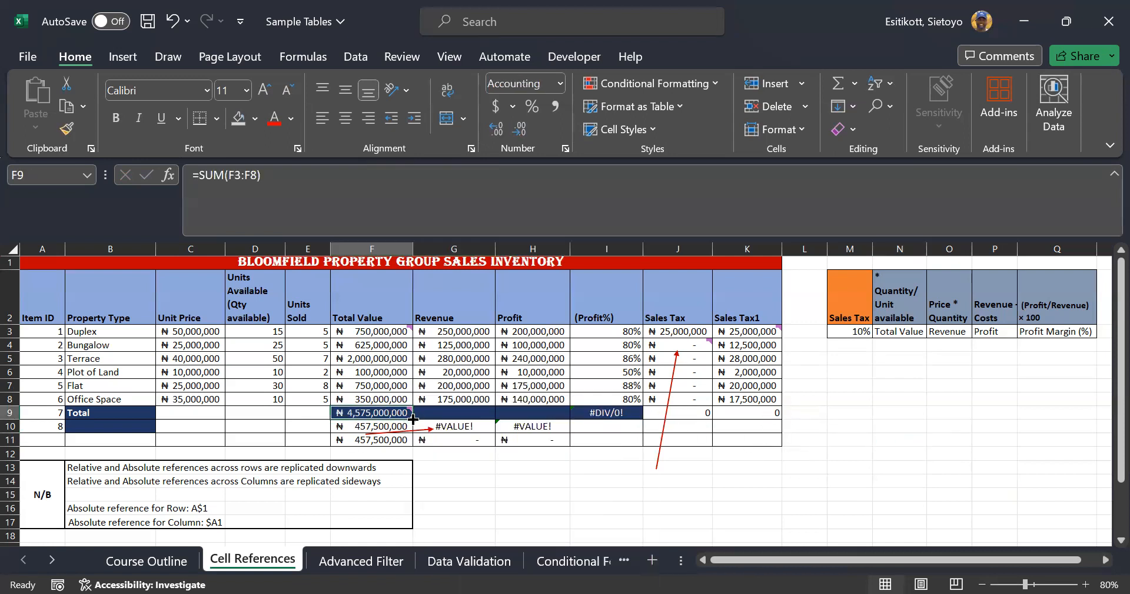
left_click_drag(413, 418, 566, 416)
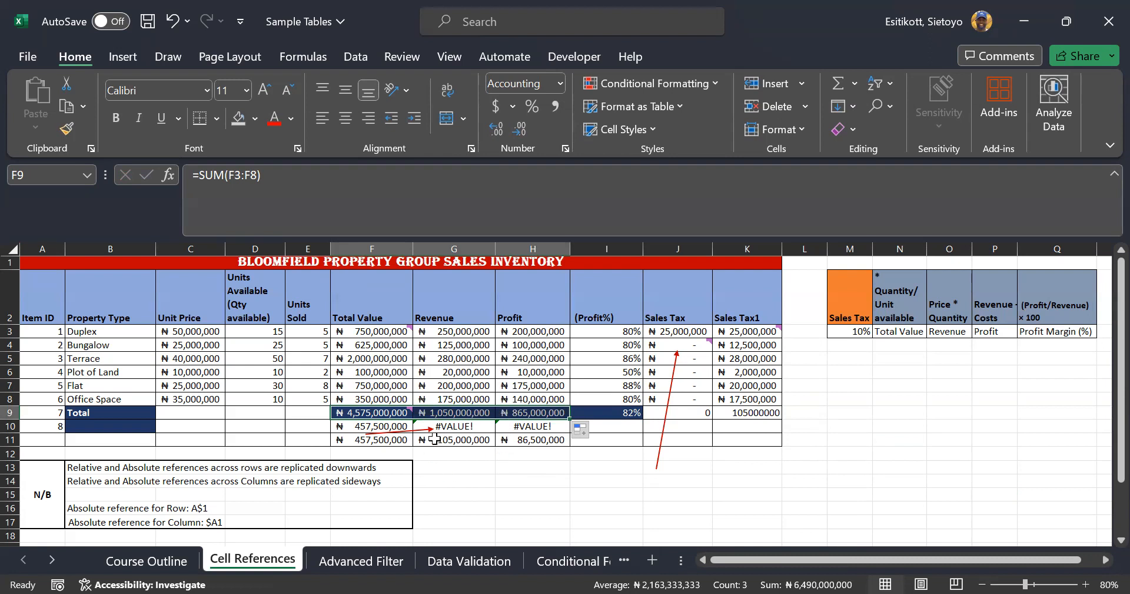
Review the formulas in F10 and K3 without changing them
left_click(369, 425)
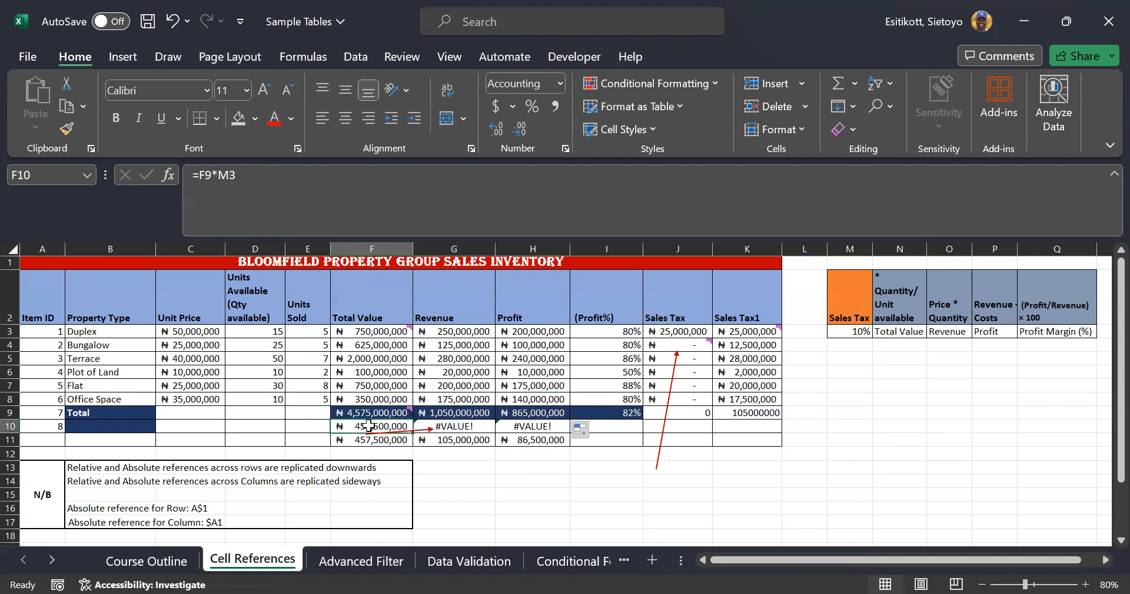
double_click(371, 425)
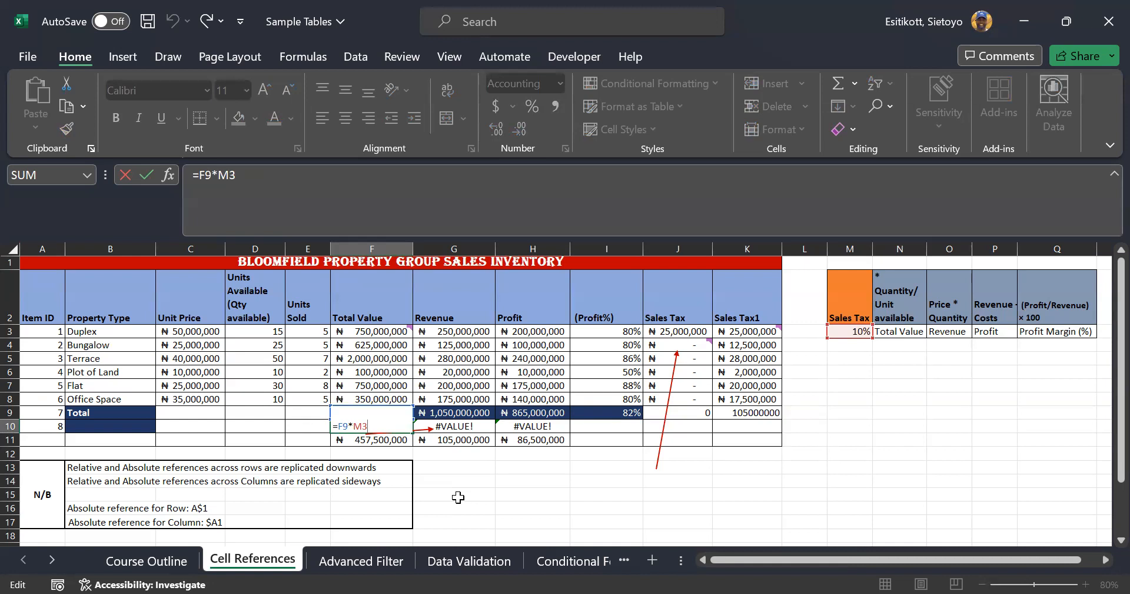
key("ctrl+Return")
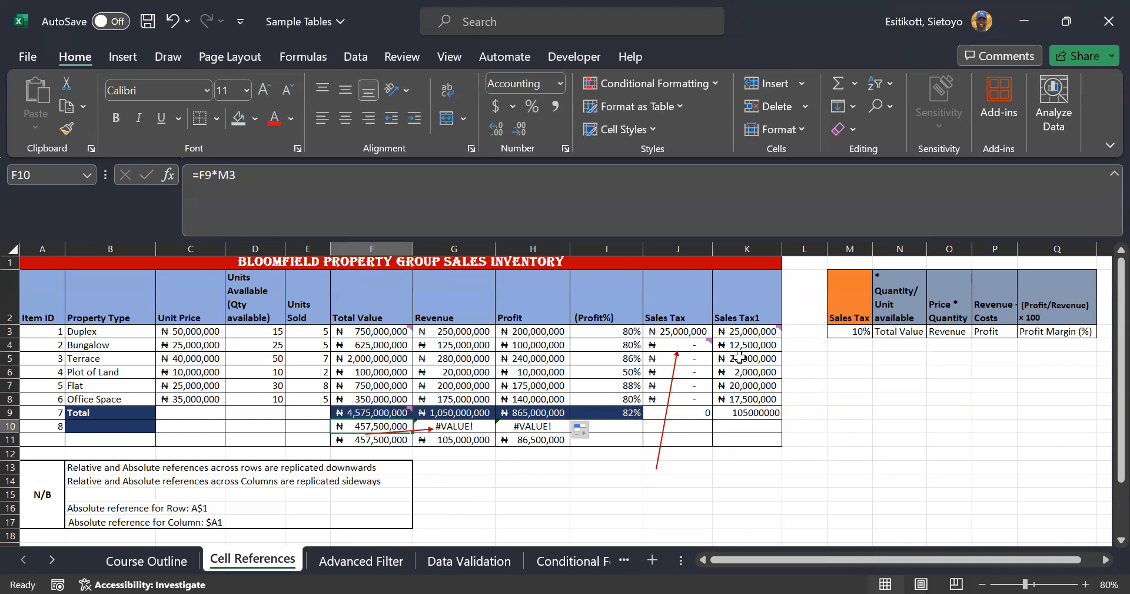
double_click(746, 329)
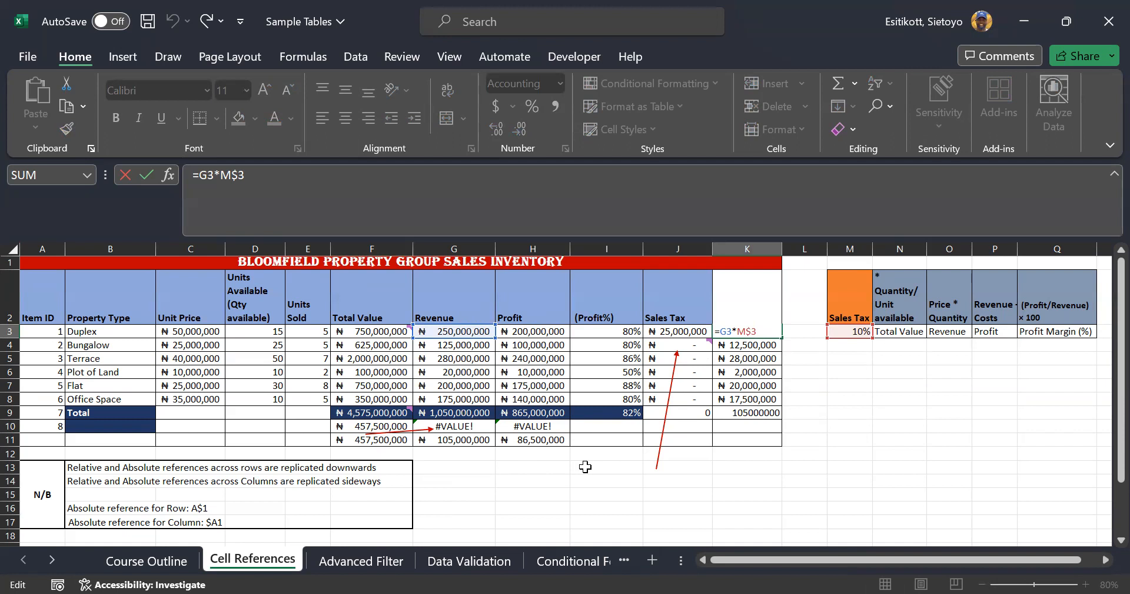
key("ctrl+Return")
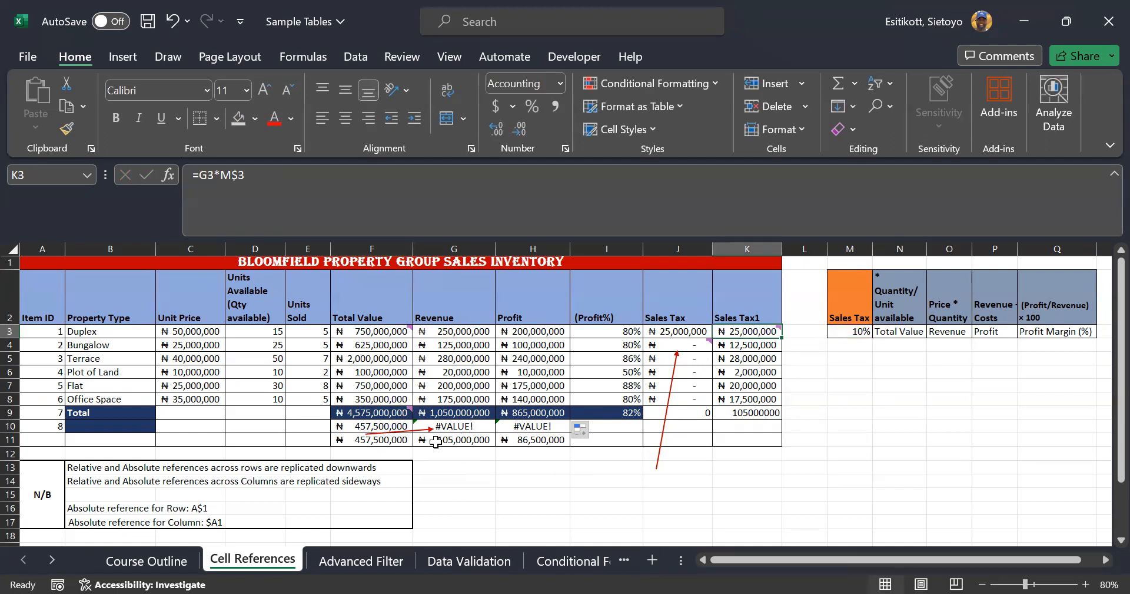
Re-enter F10's formula as =F9*$M3 with the tax rate's column locked
double_click(375, 425)
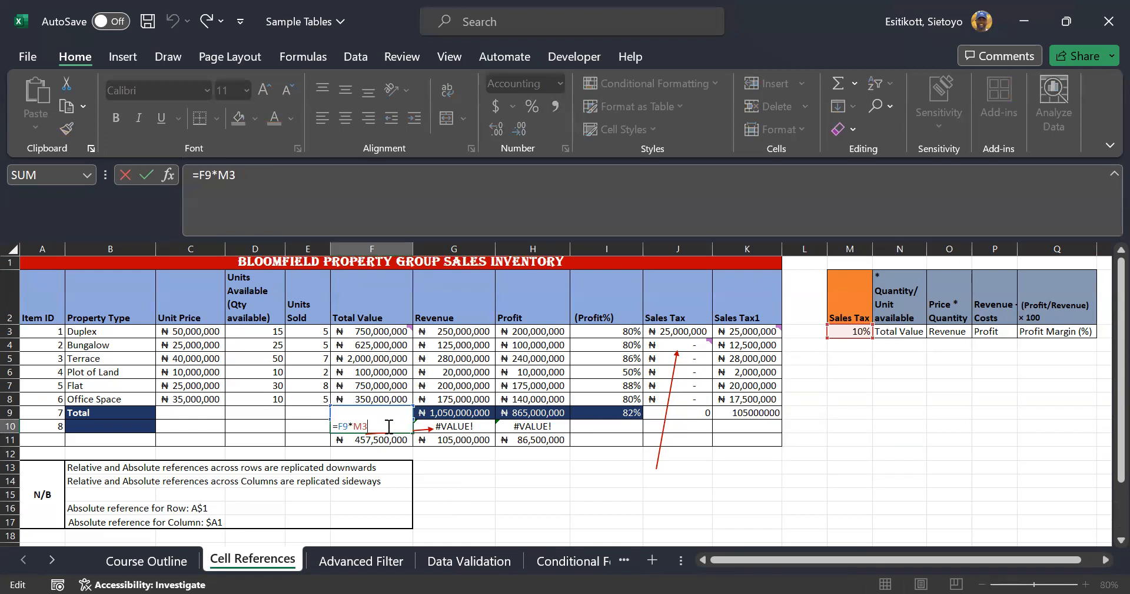
key("BackSpace")
key("BackSpace")
key("BackSpace")
key("BackSpace")
key("BackSpace")
type("==")
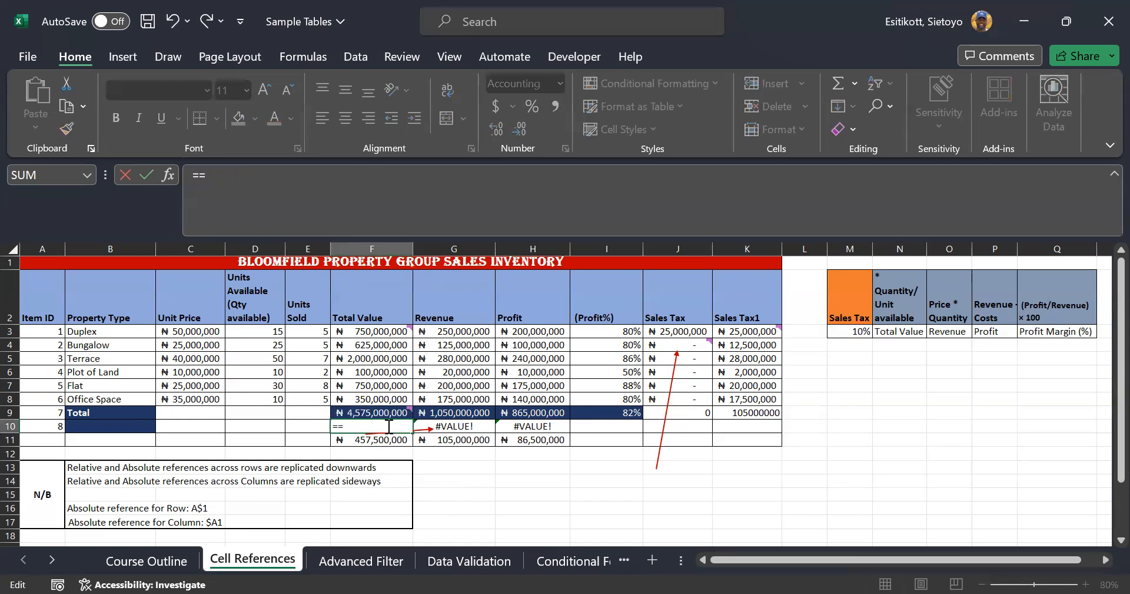
key("BackSpace")
key("Up")
type("*")
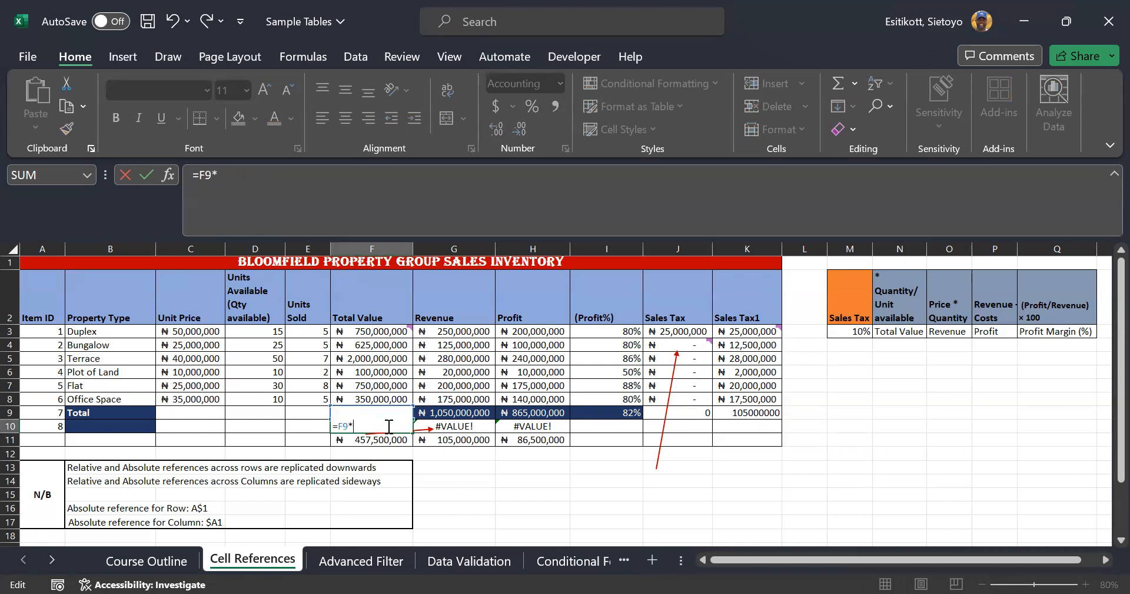
type("$M3")
key("Return")
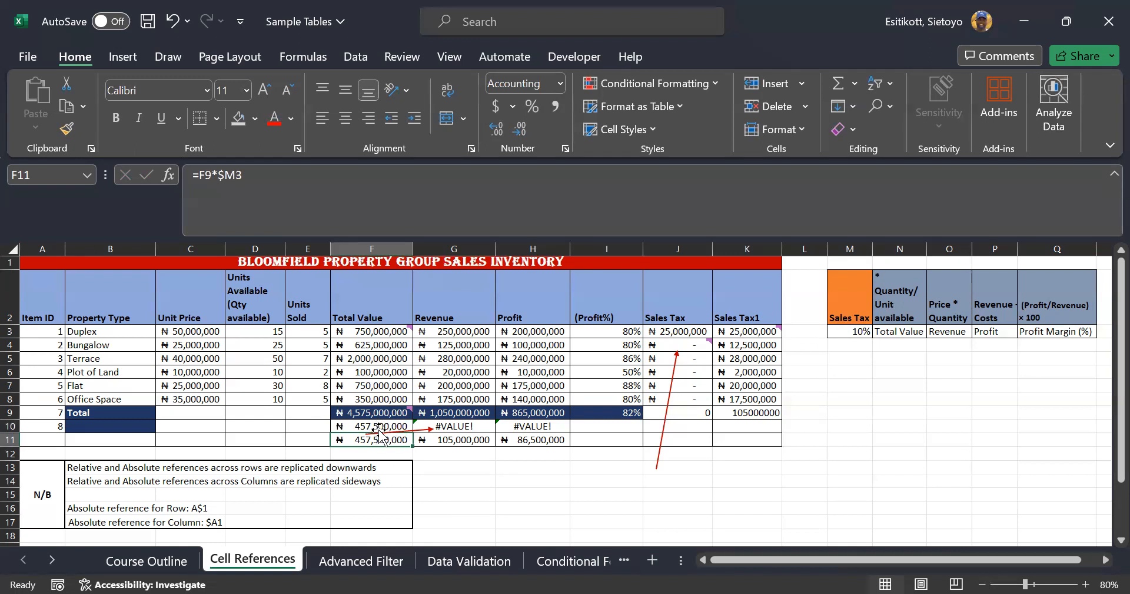
Remove the red arrow near row 10 and fill F10's formula into G10:H10, producing #VALUE!
left_click(383, 432)
left_click(384, 426)
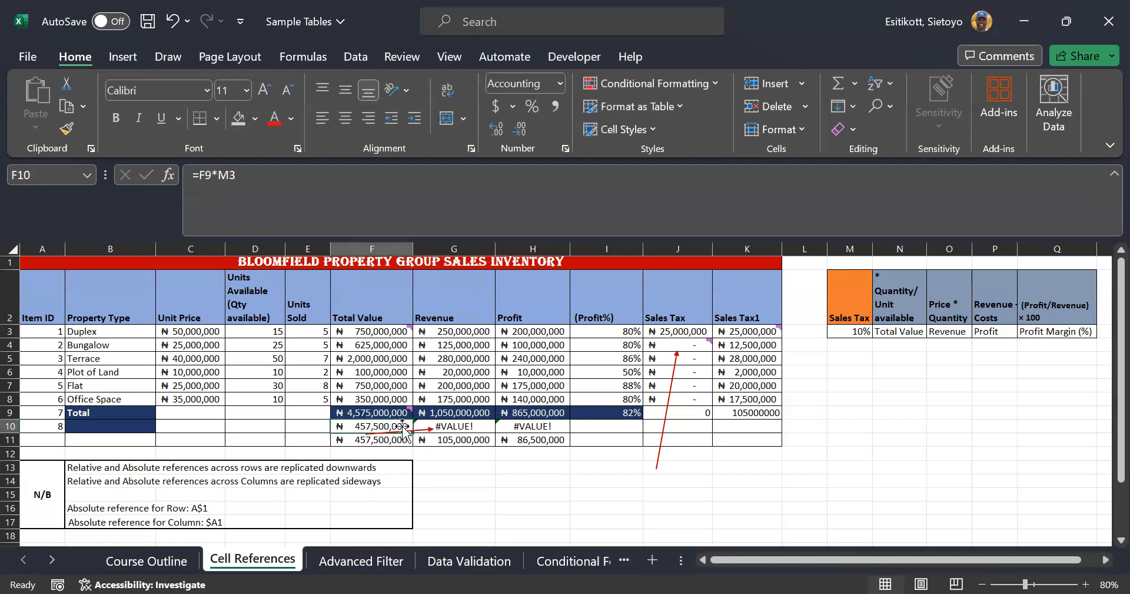
left_click(500, 504)
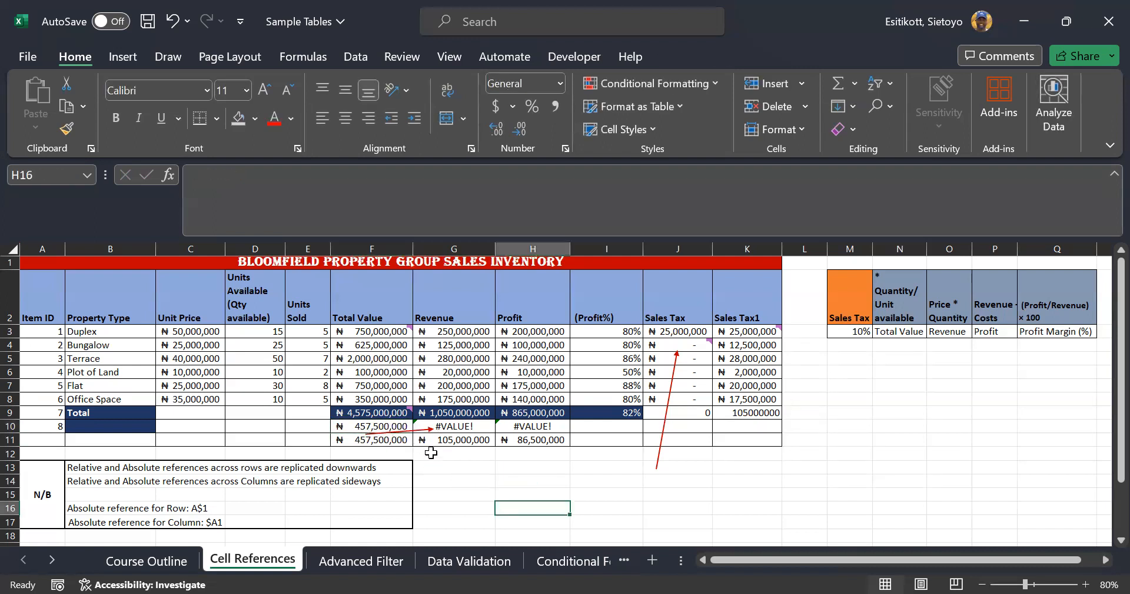
left_click(391, 423)
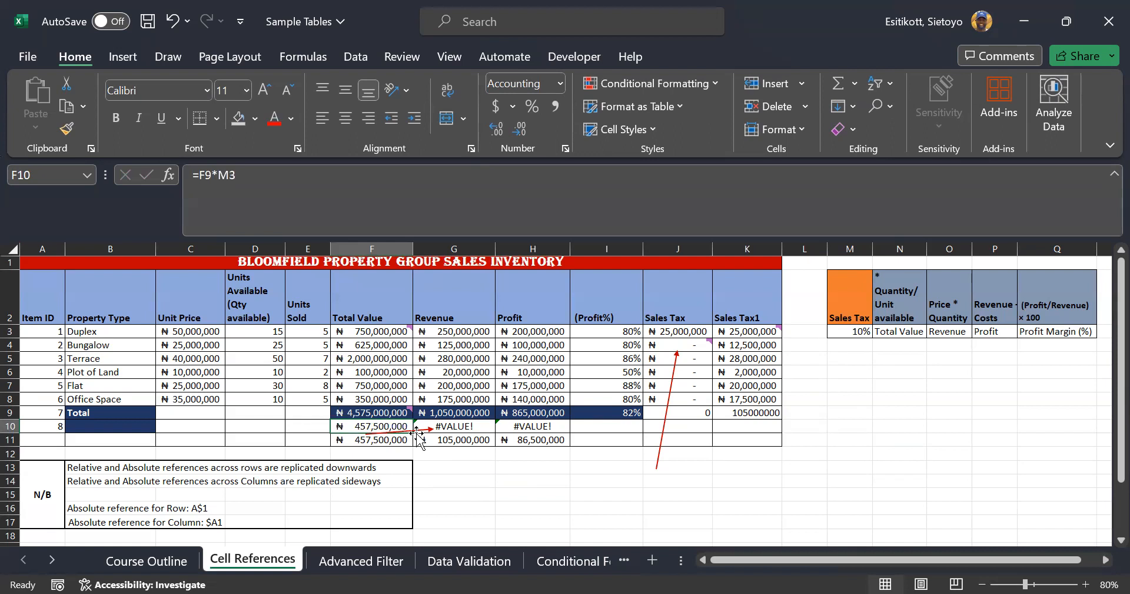
left_click_drag(417, 432, 469, 479)
left_click(411, 431)
left_click(448, 478)
key("Delete")
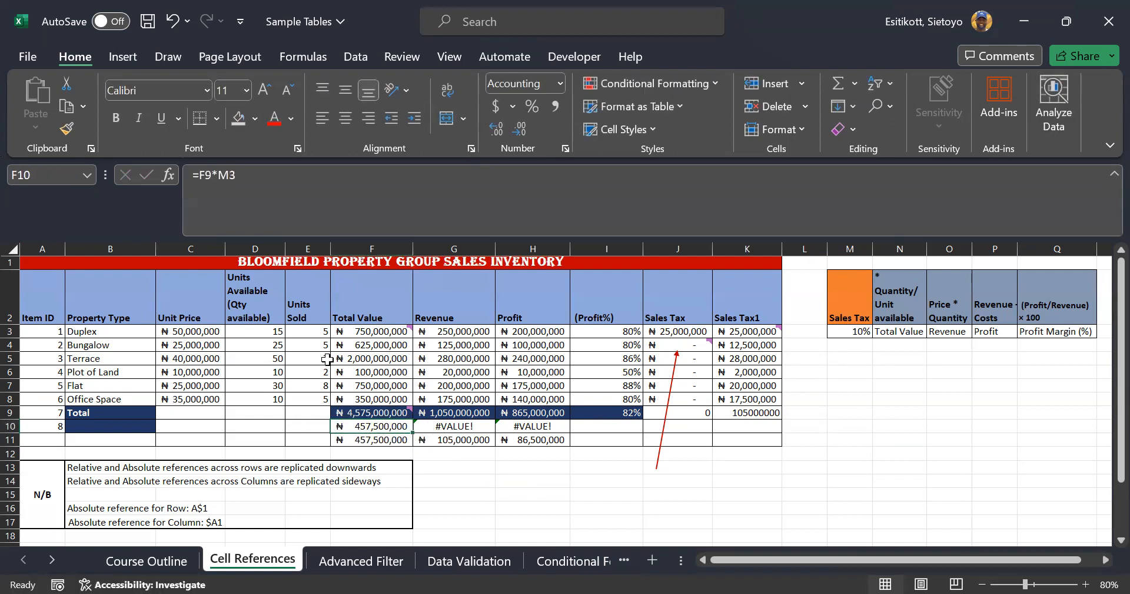
left_click_drag(413, 432, 548, 434)
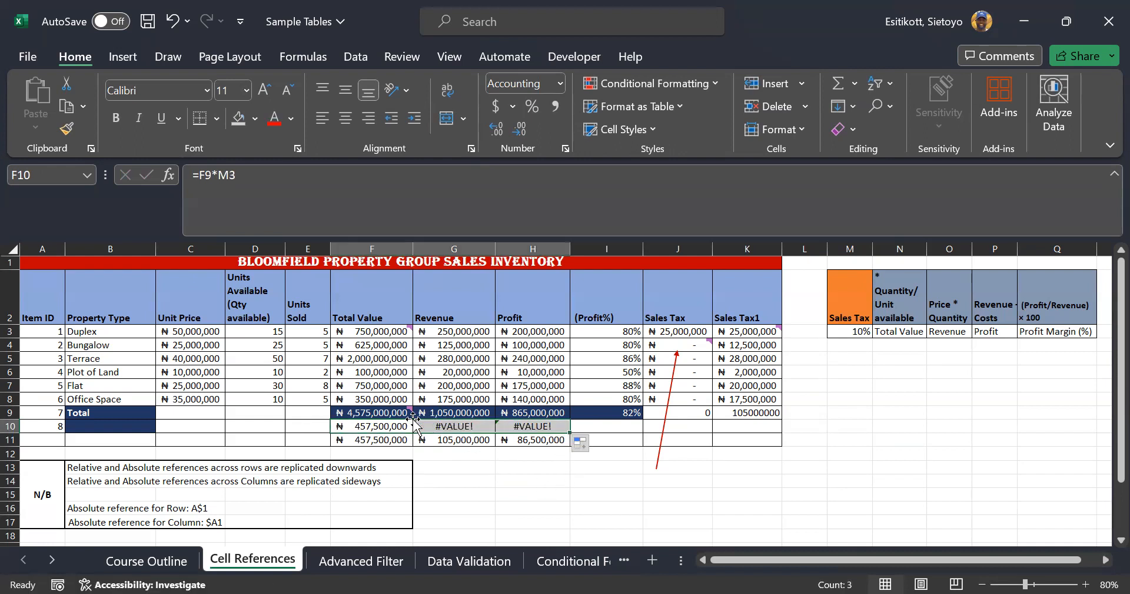
double_click(464, 425)
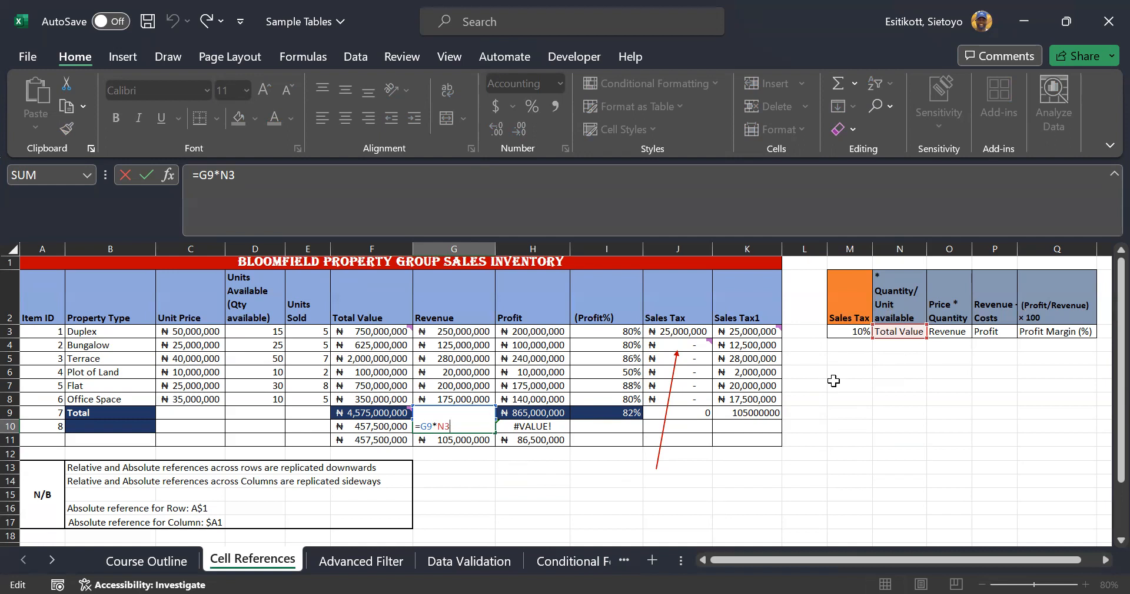
Fill K3's Sales Tax1 formula down to K9, then check the 10% rate in M3 and F9's comment
left_click(847, 248)
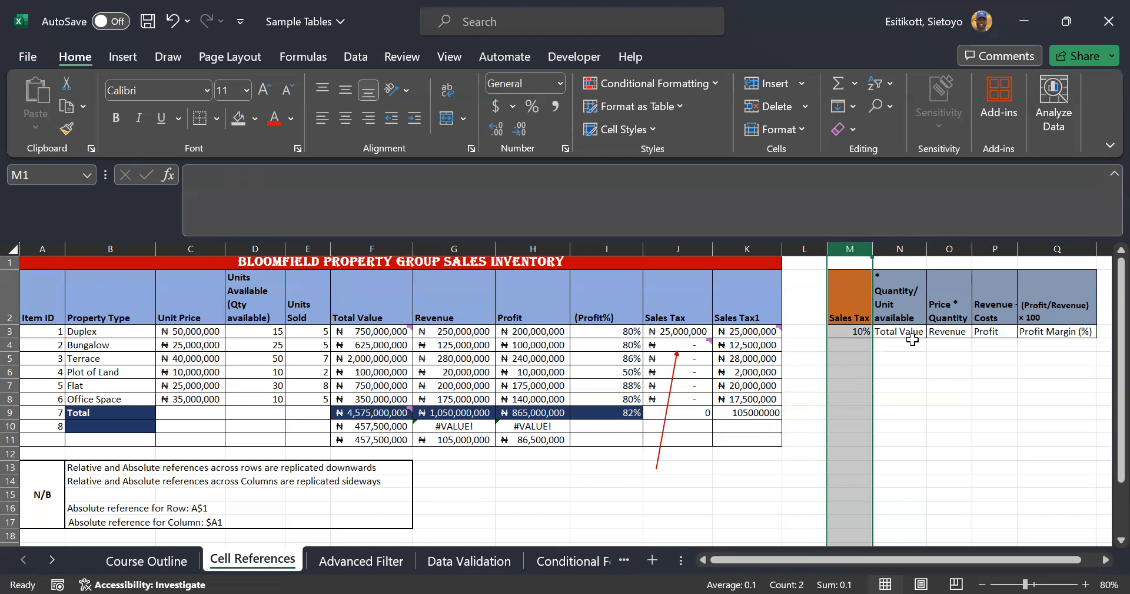
left_click(745, 331)
double_click(783, 339)
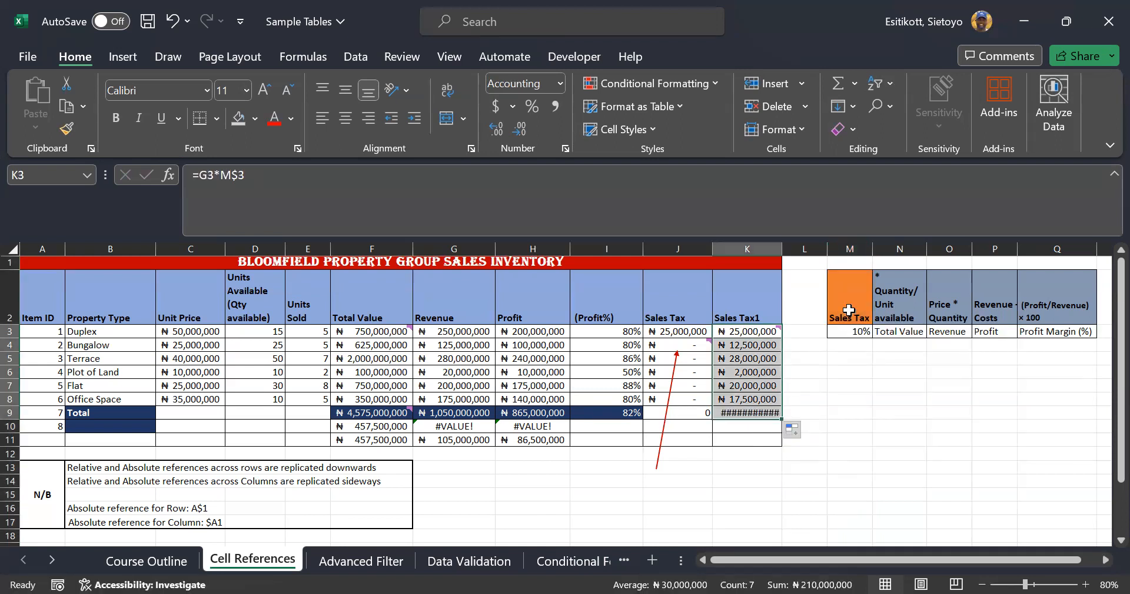
left_click(843, 333)
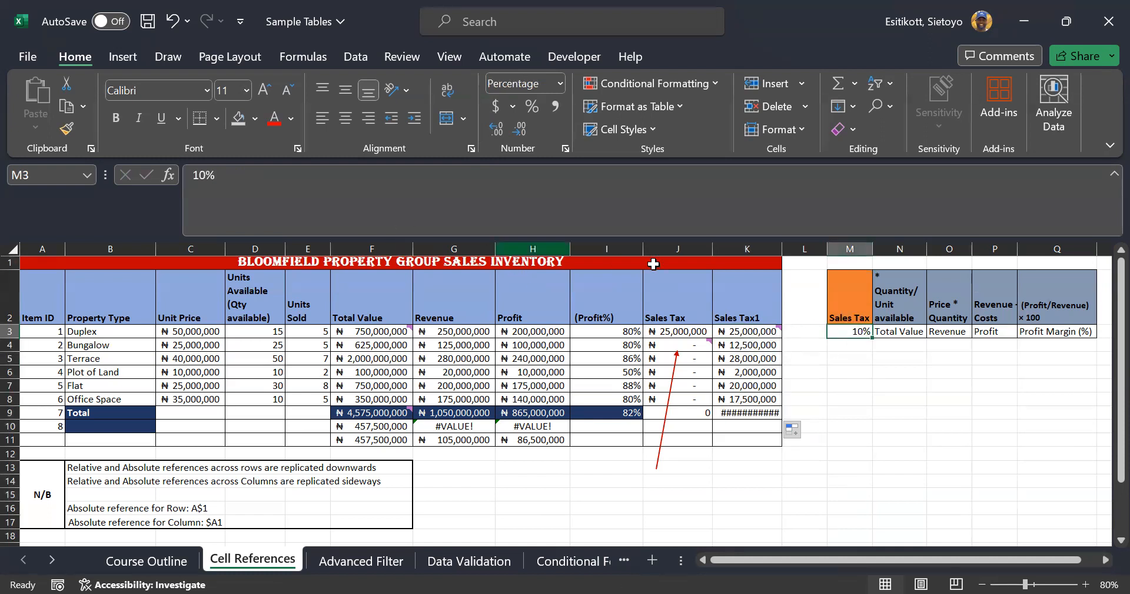
left_click(844, 242)
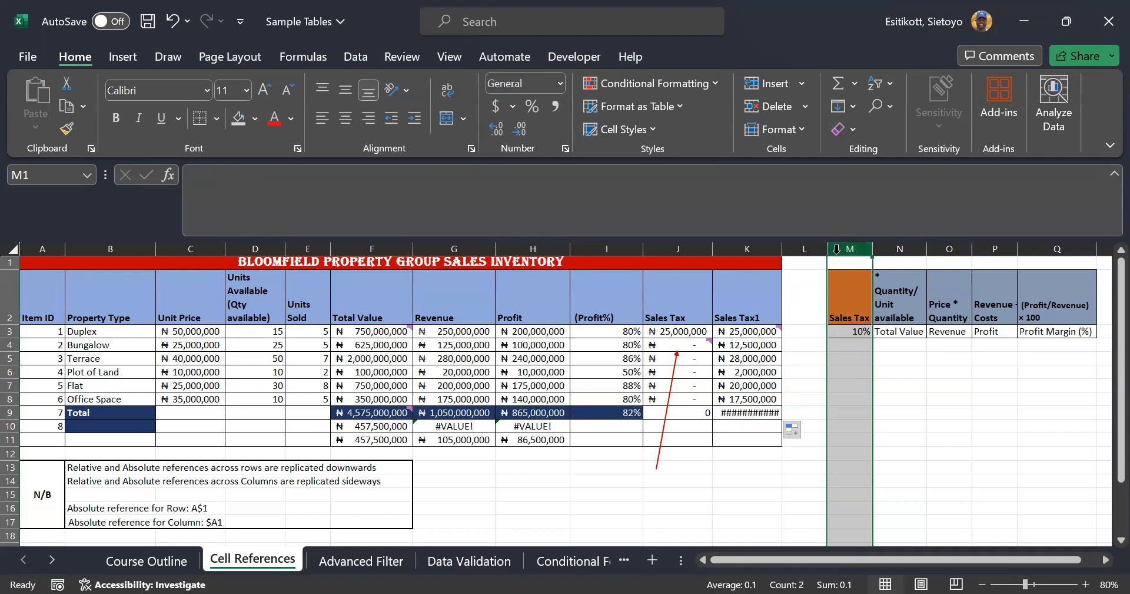
left_click(383, 412)
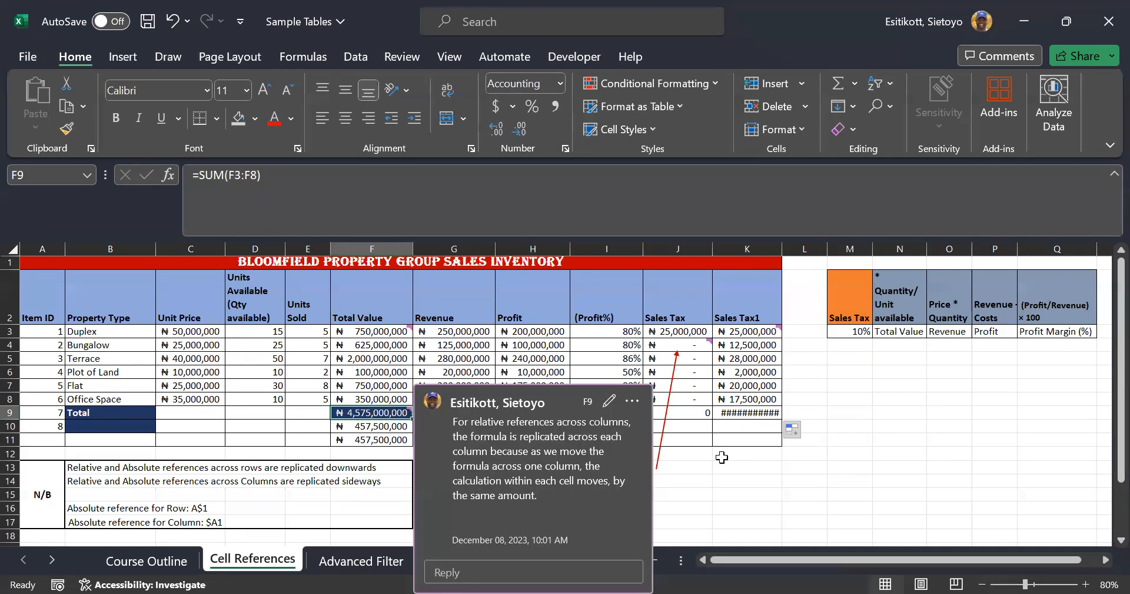
left_click(722, 457)
left_click(850, 327)
key("Right")
key("Right")
key("Right")
key("Right")
key("Right")
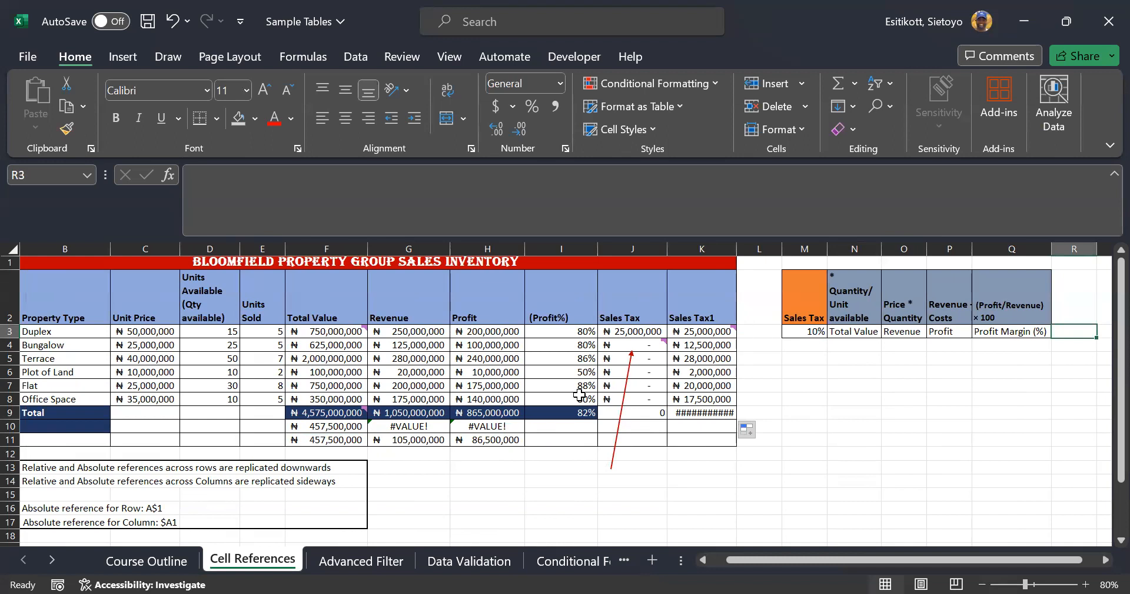
Review the formulas in F10, G10 and H10
double_click(330, 425)
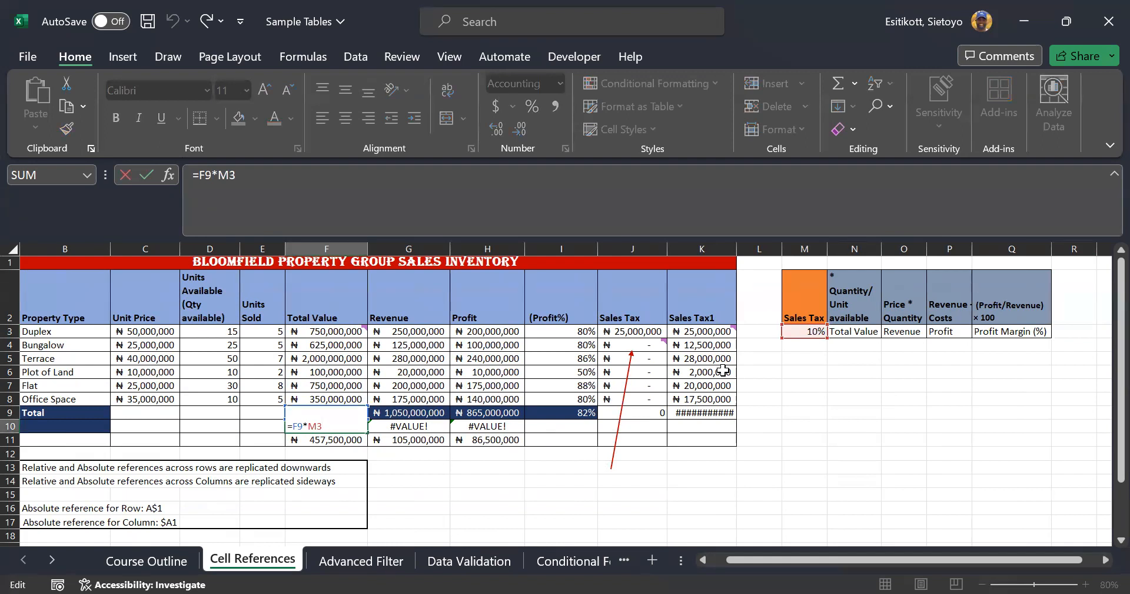
double_click(383, 425)
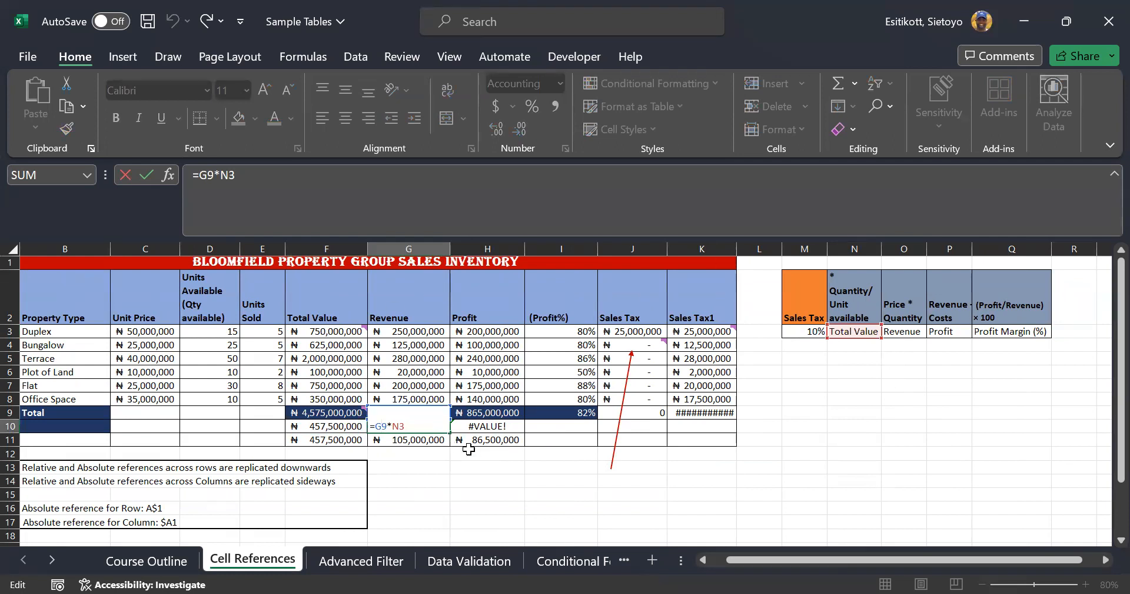
double_click(476, 426)
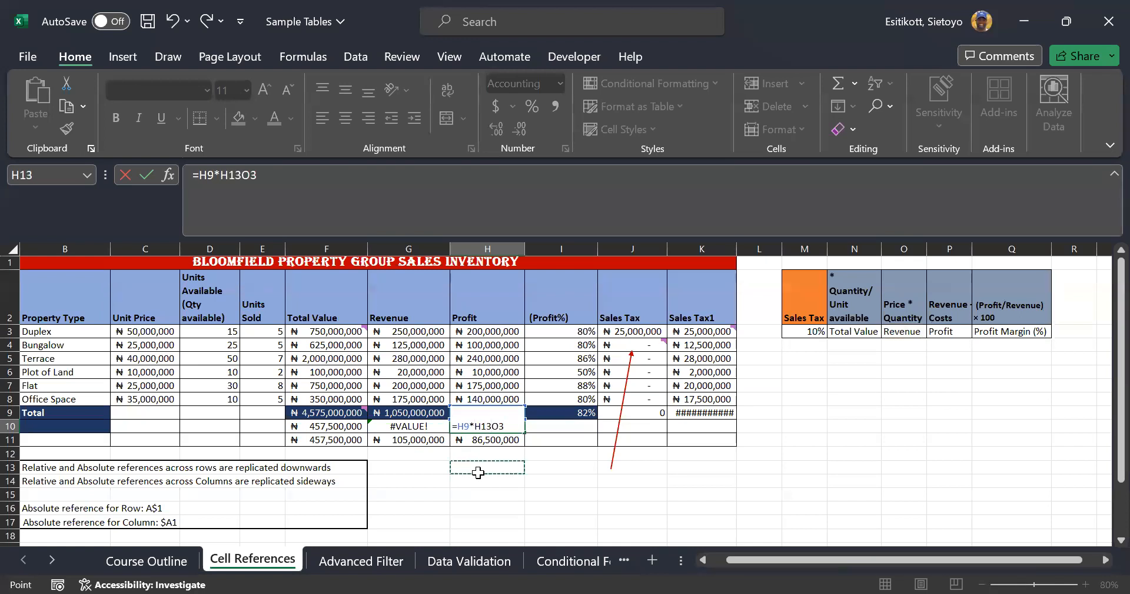
key("ctrl+Return")
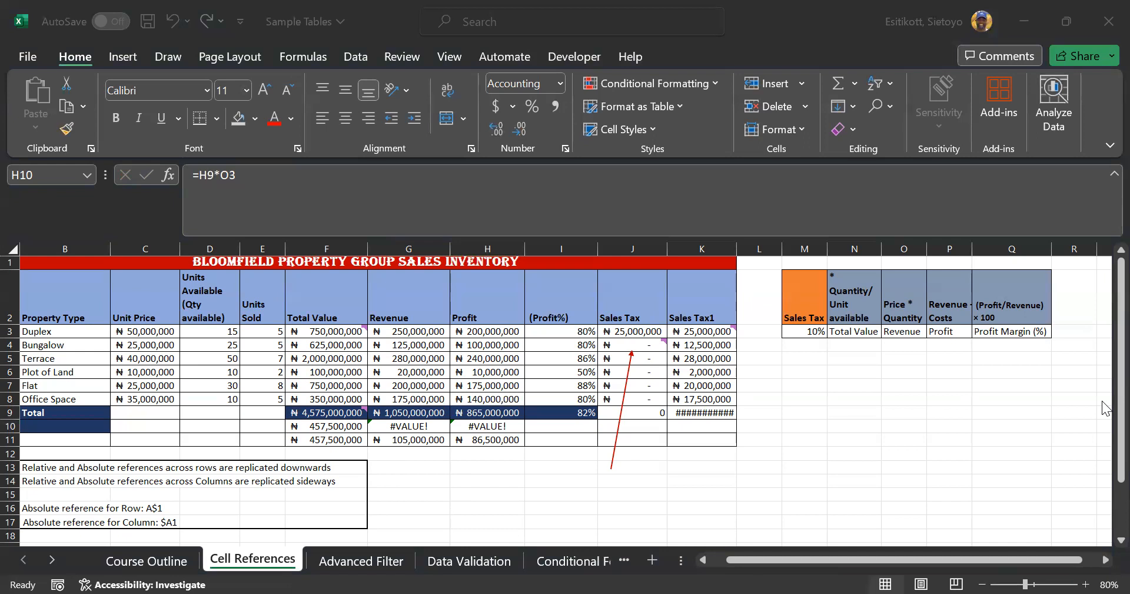
Clear the three results in F11:H11
left_click(330, 440)
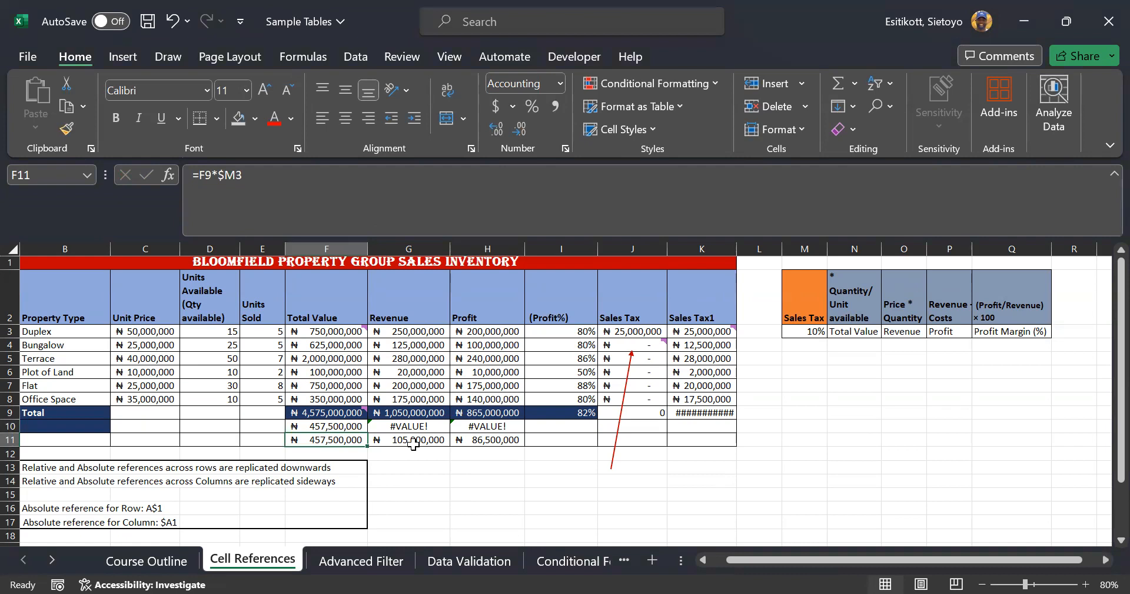
key("shift+Right")
key("shift+Right")
key("Delete")
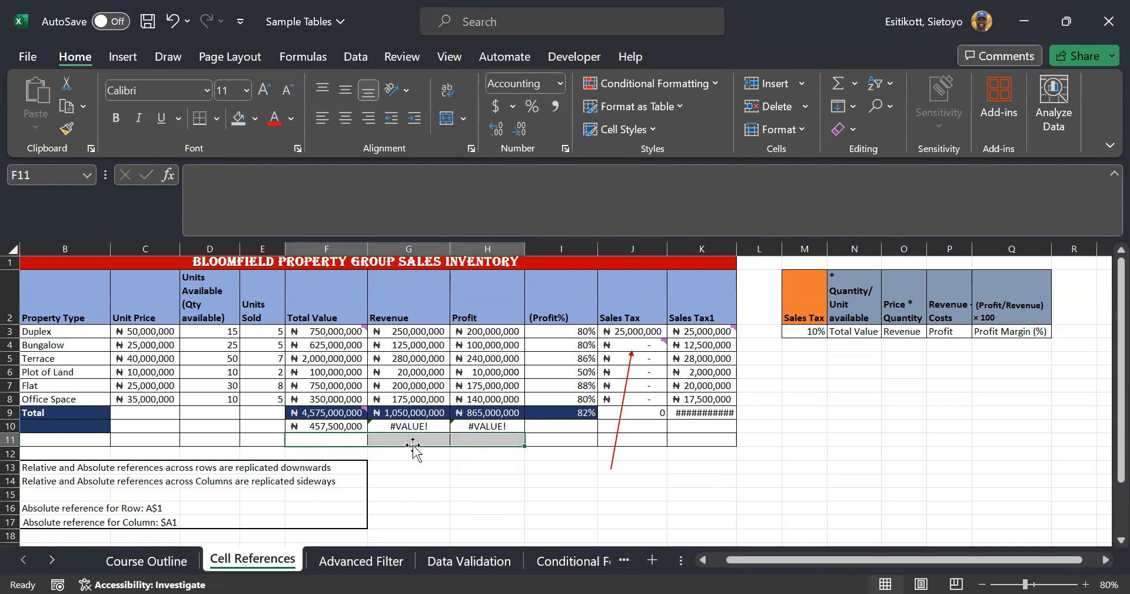
Clear F10:H10 and start F10's formula as =F9*M3
left_click_drag(331, 429, 510, 429)
key("Delete")
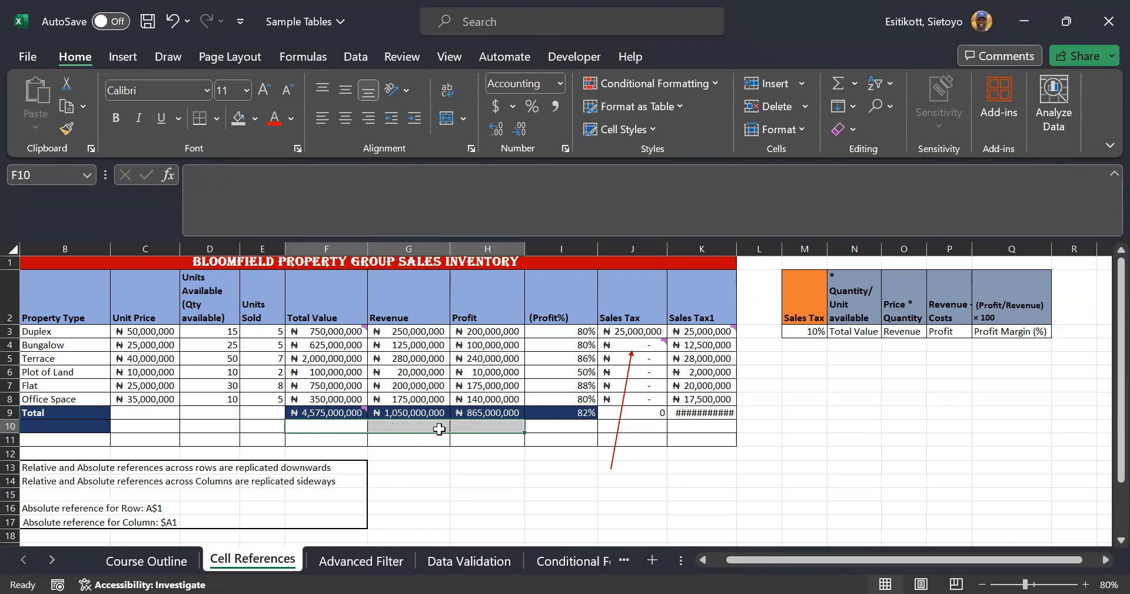
left_click(335, 422)
type("=")
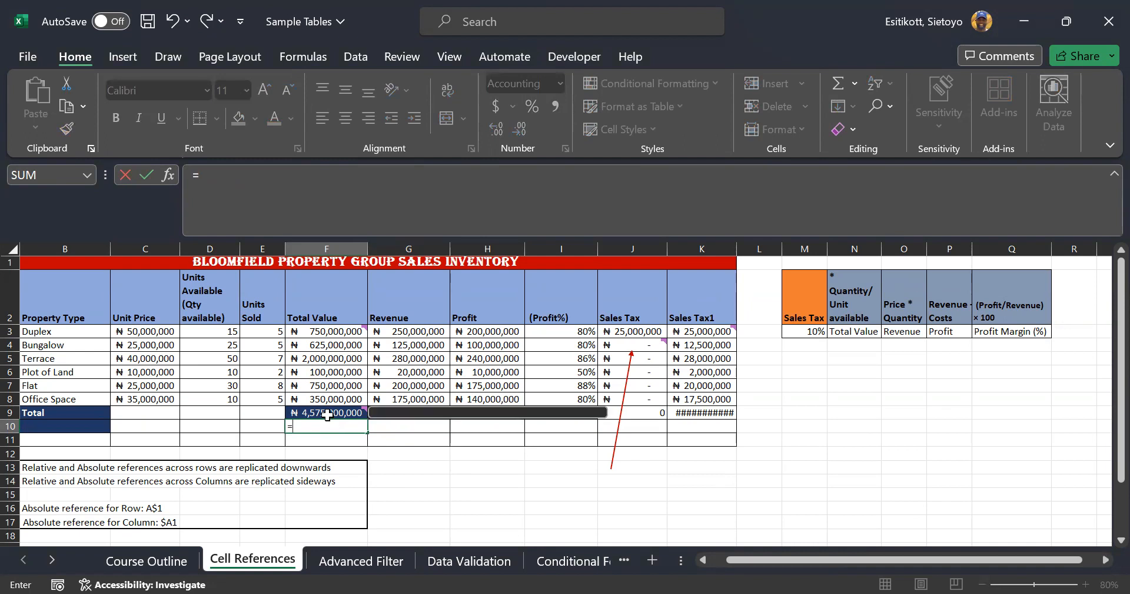
left_click(327, 415)
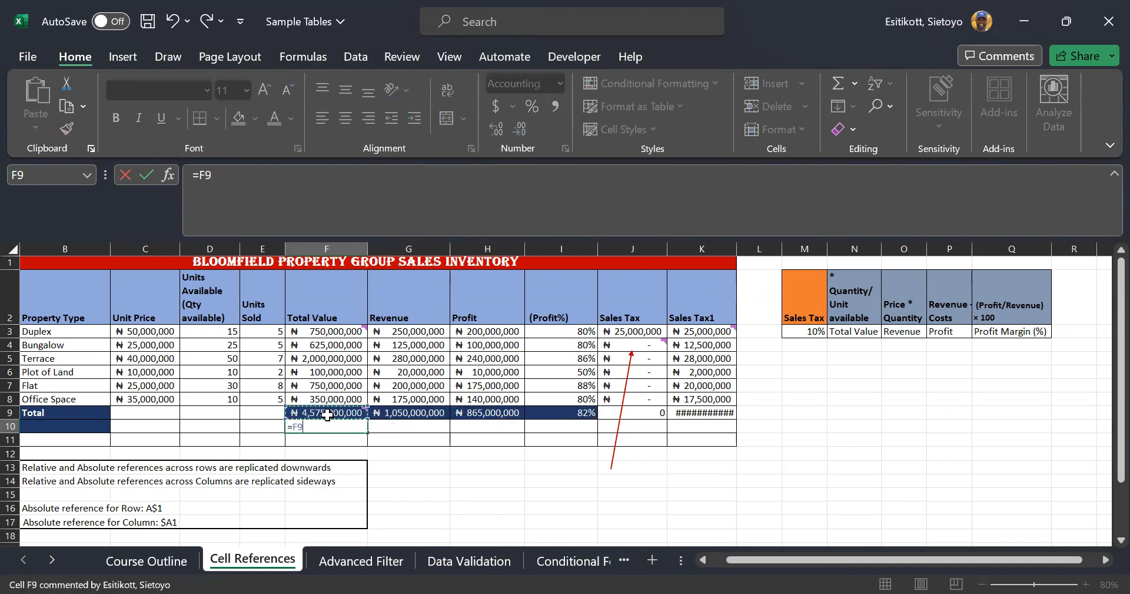
type("*")
left_click(805, 331)
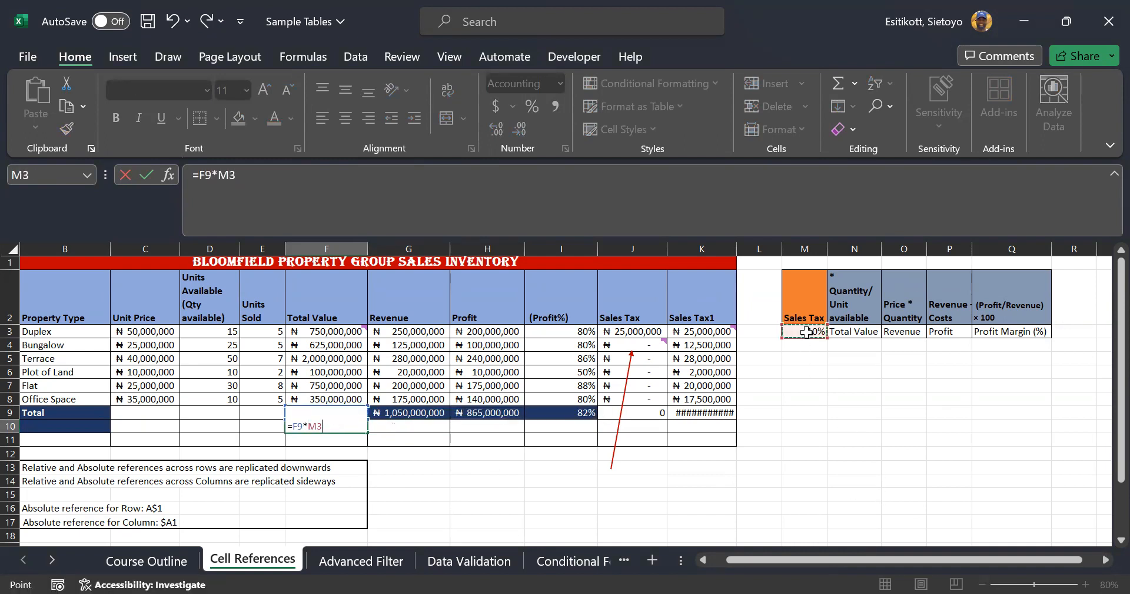
Cycle M3's reference with F4 to the column-locked $M3 and commit the formula
left_click(240, 173)
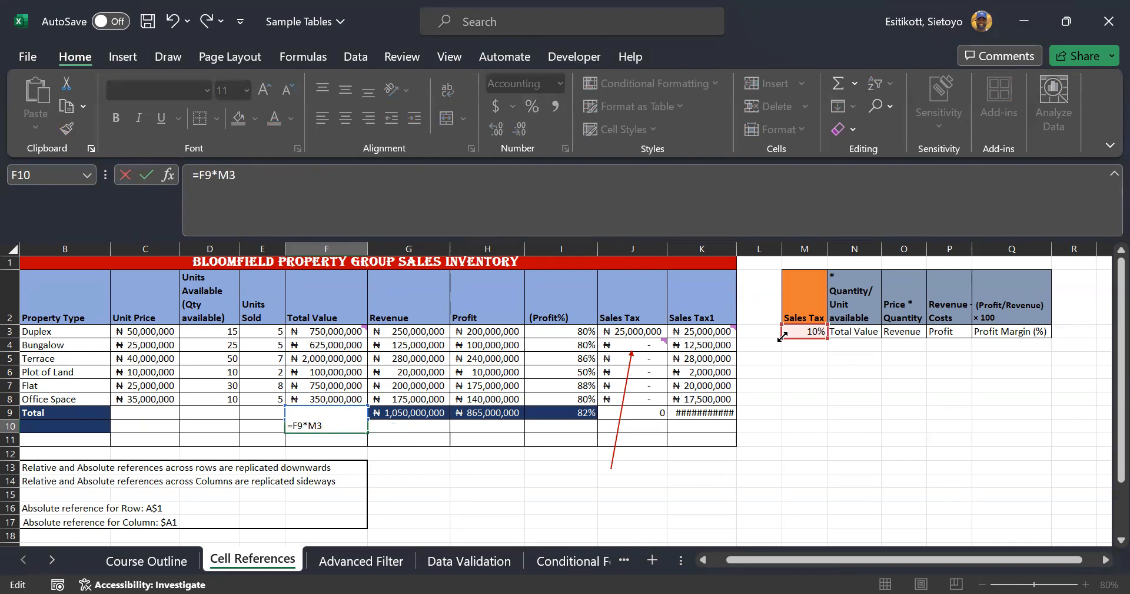
type("$")
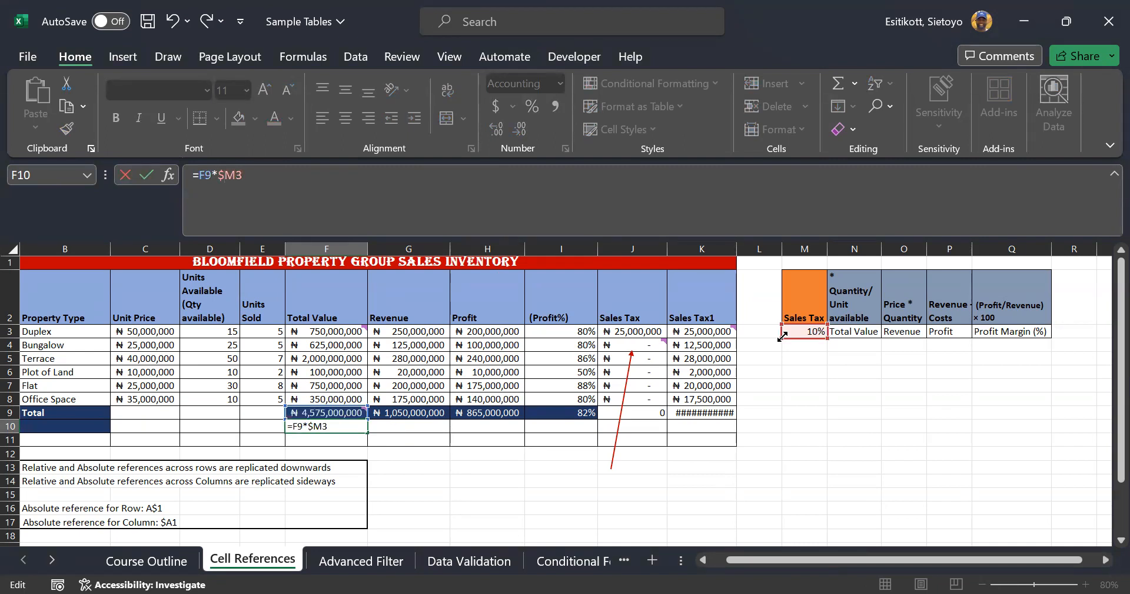
key("BackSpace")
key("F4")
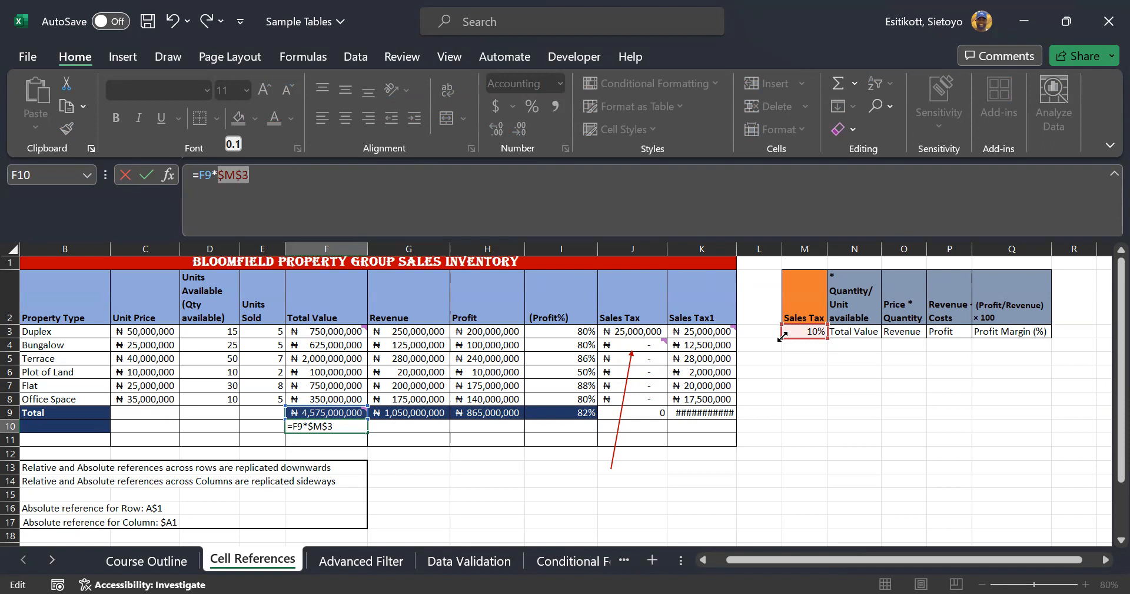
key("F4")
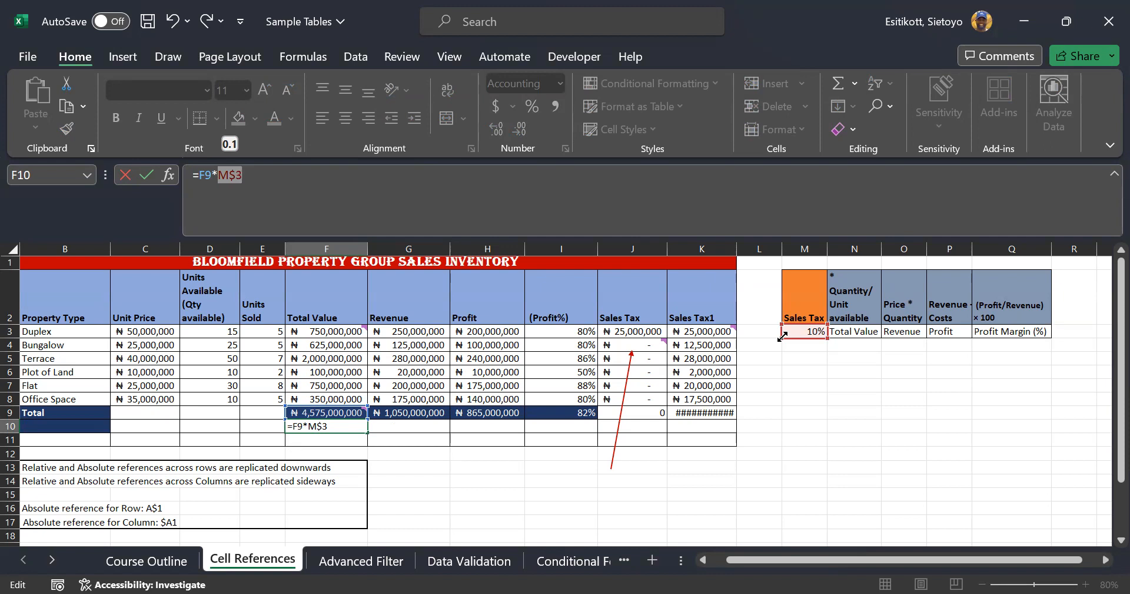
key("F4")
key("Return")
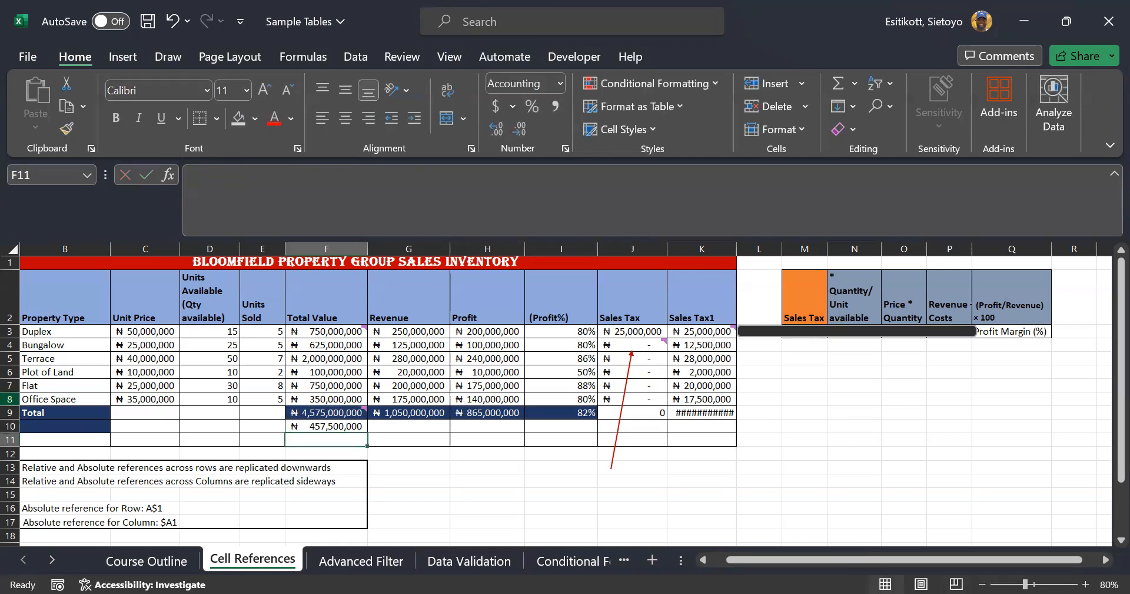
Copy F10's formula across to G10 and H10 and check G10's result
left_click(329, 428)
left_click_drag(368, 433, 511, 435)
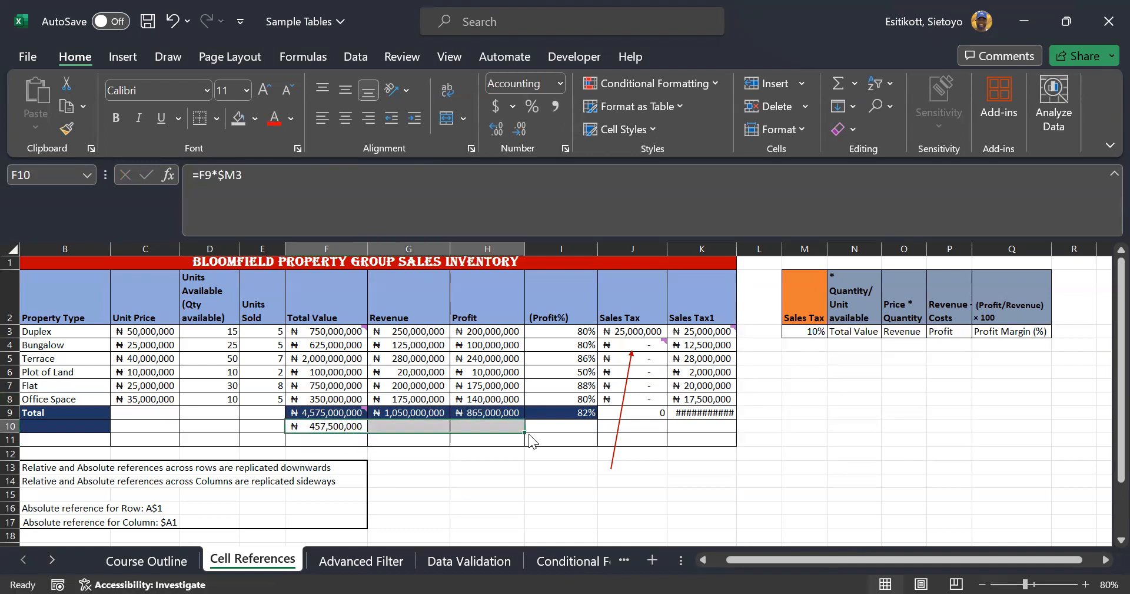
left_click(418, 426)
key("F2")
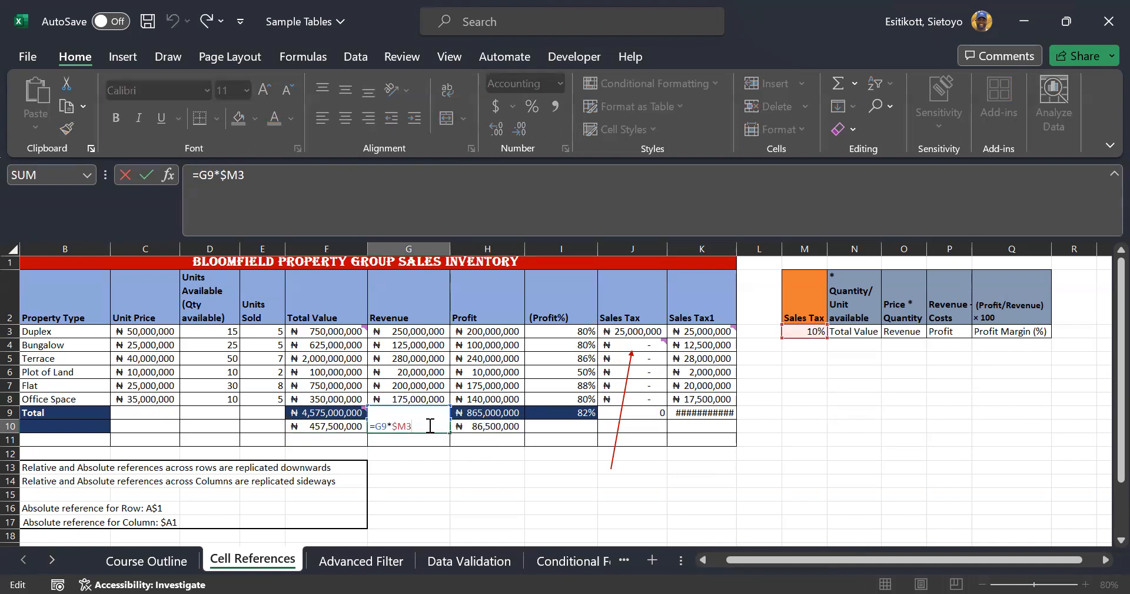
left_click(479, 427)
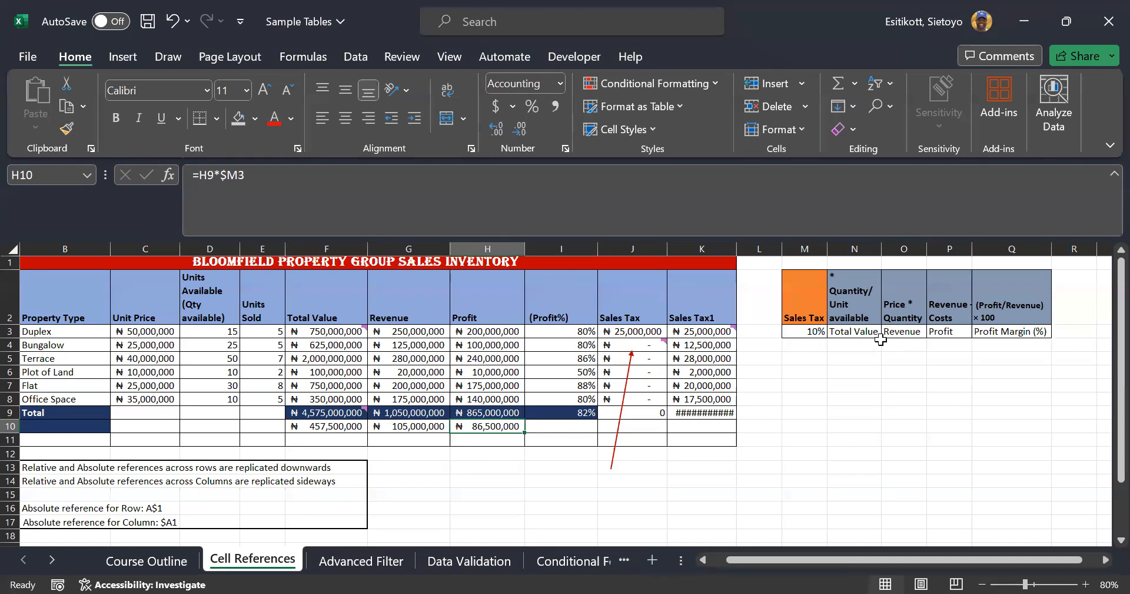
AutoFit column K so its total shows ₦105,000,000, then go to the Course Outline sheet
left_click(863, 330)
left_click(903, 331)
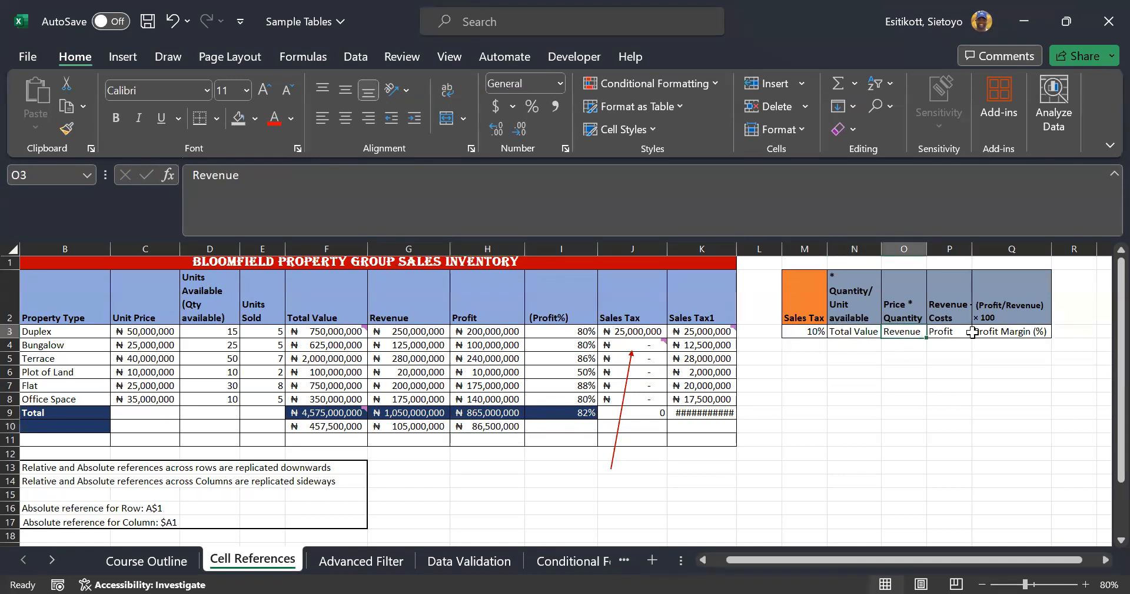
left_click(1004, 331)
left_click(1035, 395)
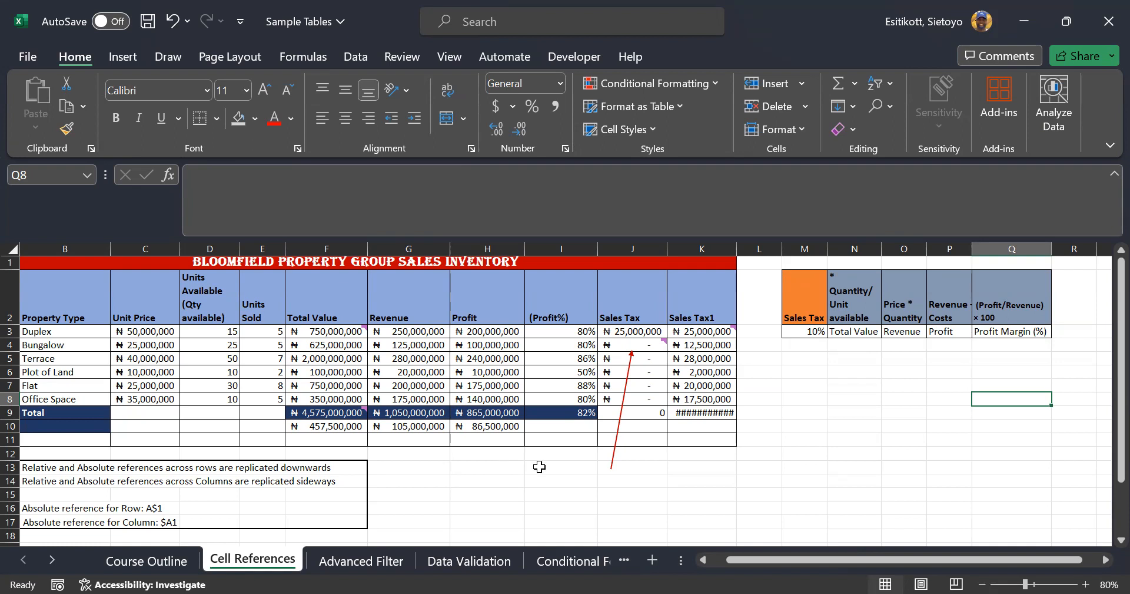
double_click(737, 248)
left_click(845, 458)
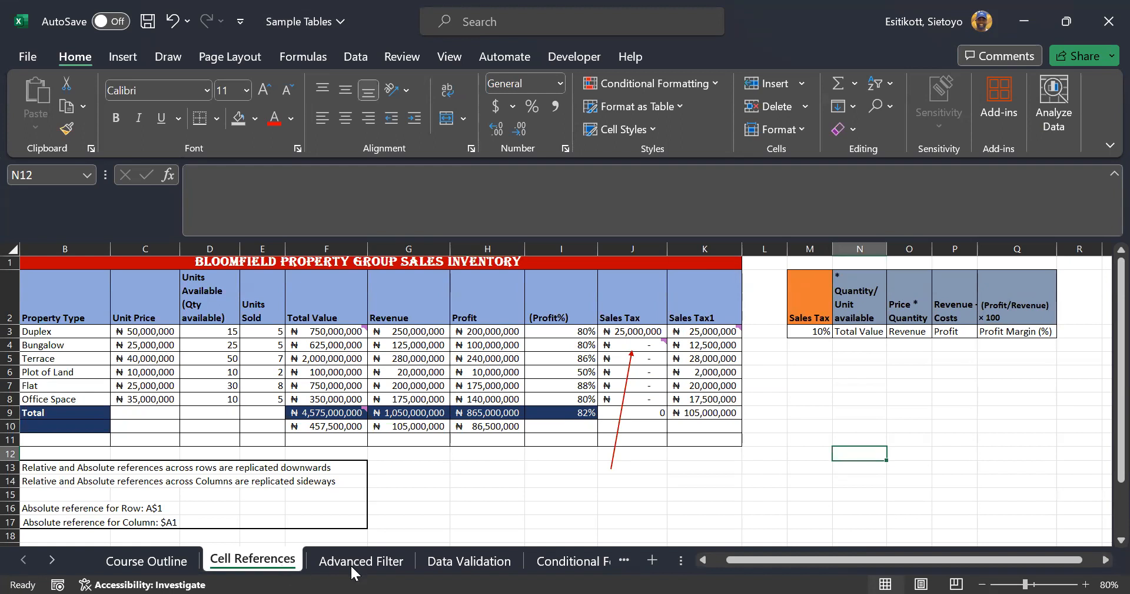
left_click(184, 566)
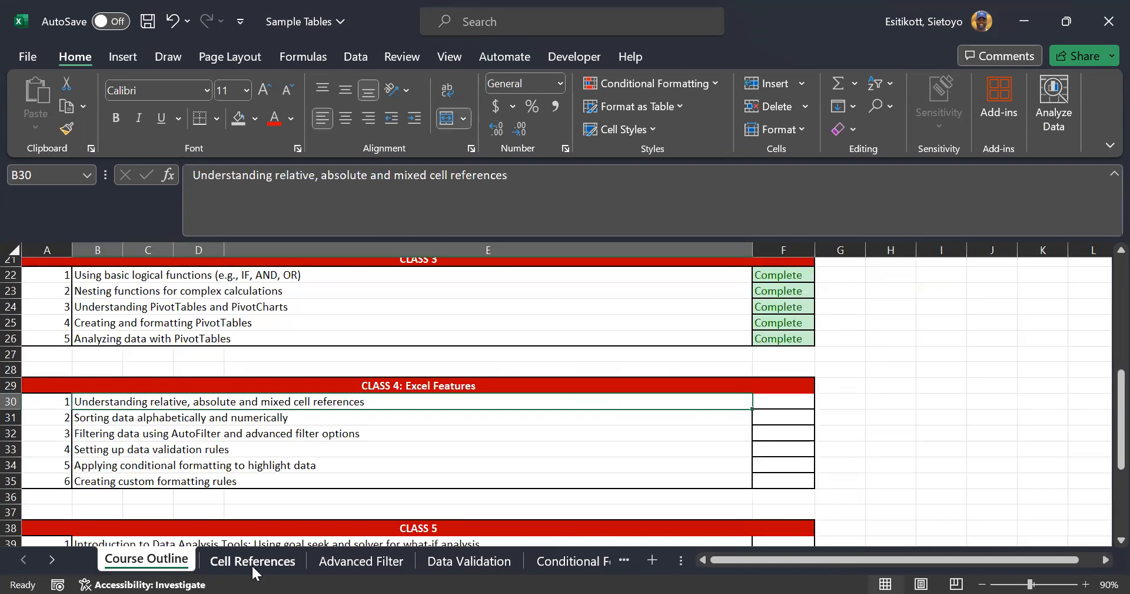
Set the first Class 4 topic's status to Complete from its dropdown, then return to Cell References
left_click(216, 476)
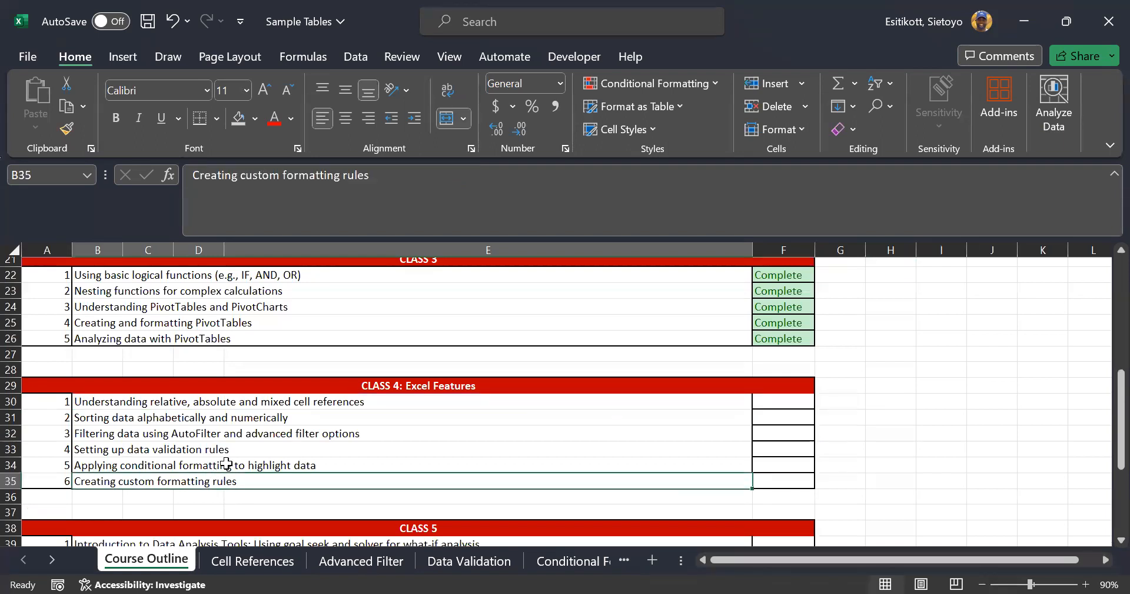
left_click(242, 564)
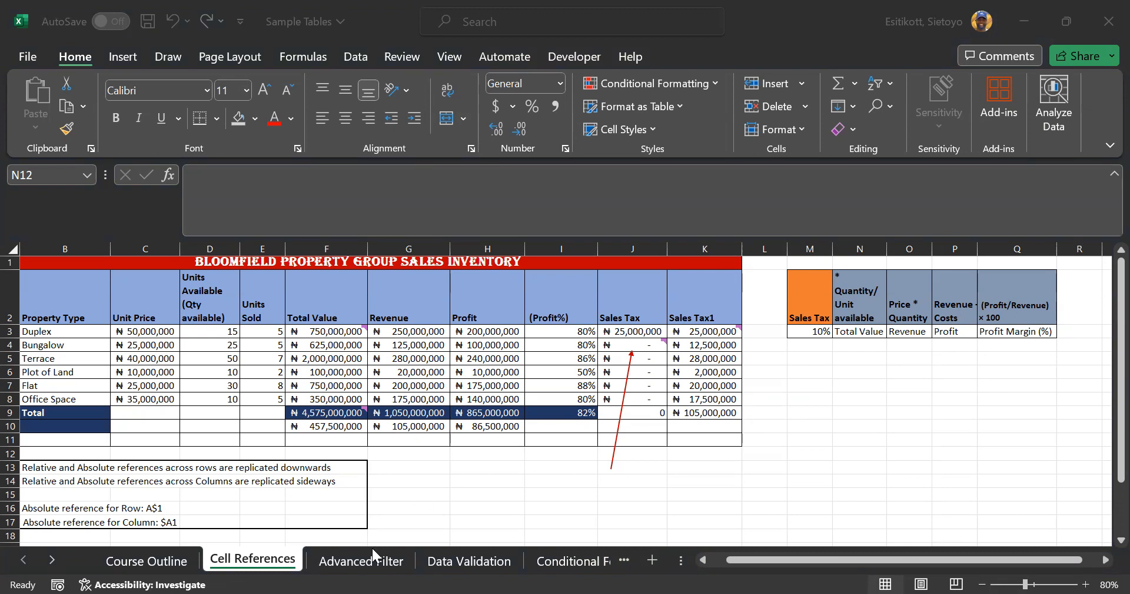
left_click(147, 562)
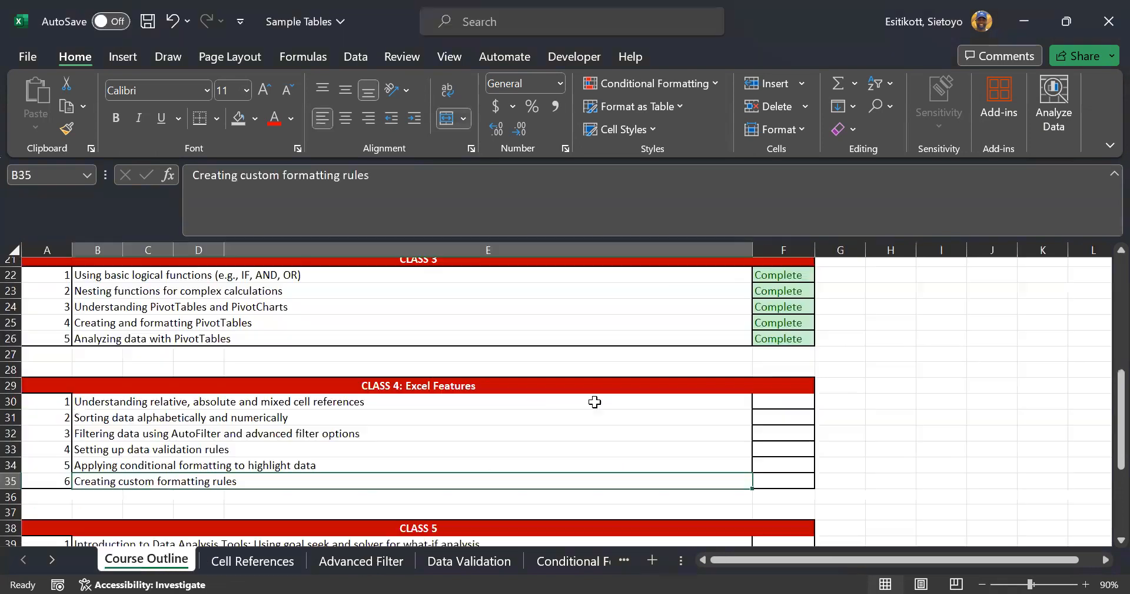
left_click(787, 400)
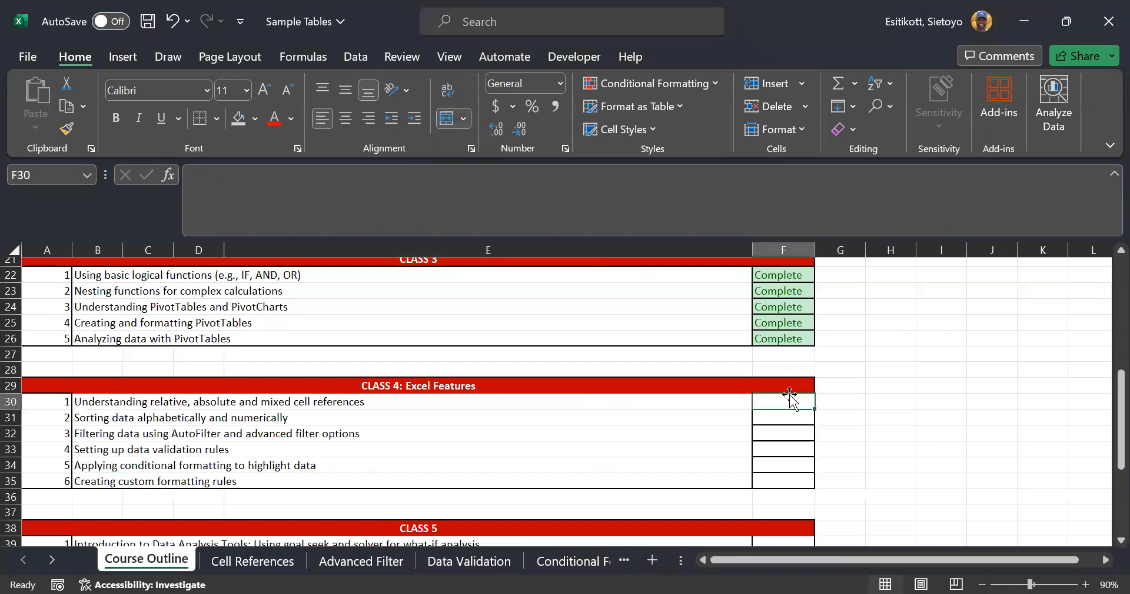
left_click(823, 402)
left_click(783, 417)
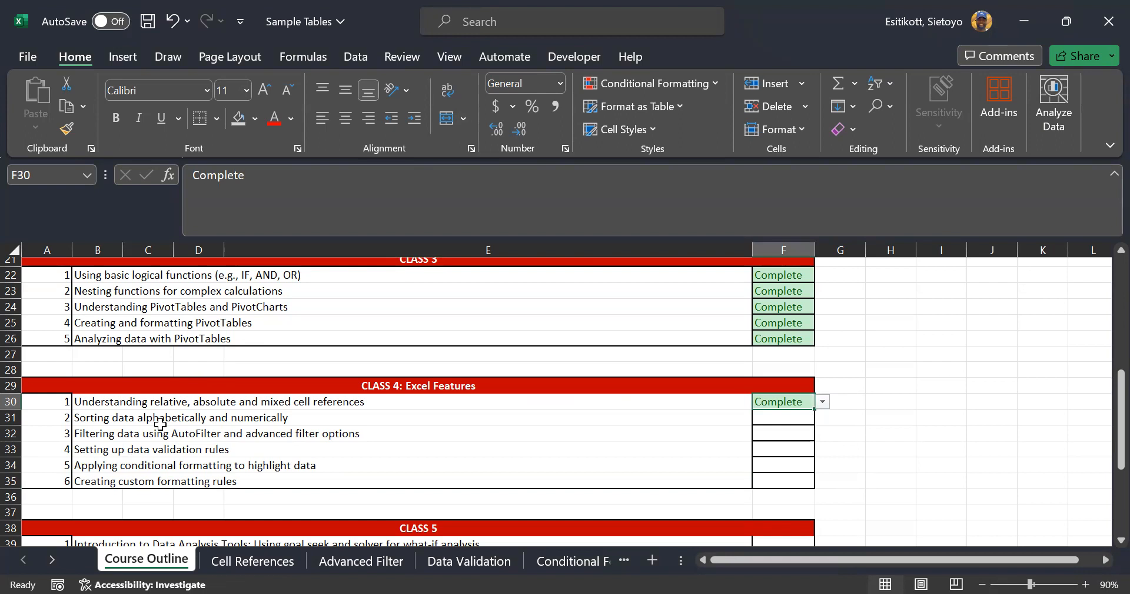
left_click(258, 560)
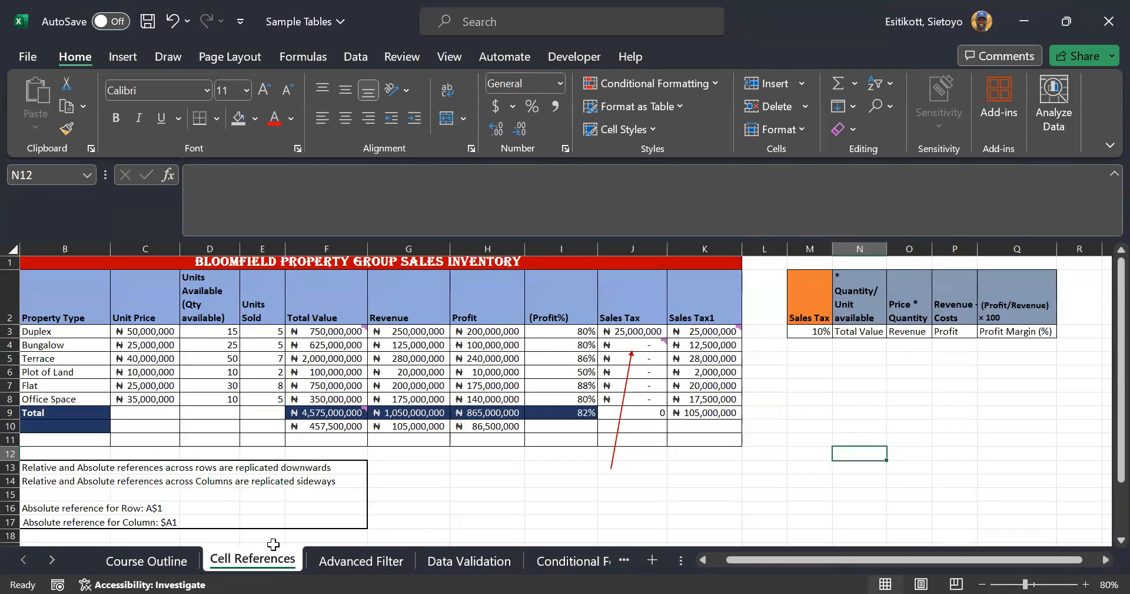
scroll(475, 457, "down", 1)
scroll(475, 456, "down", 2)
Open the Advanced Filter sheet and zoom it out to 80%
scroll(461, 462, "up", 3)
left_click(352, 550)
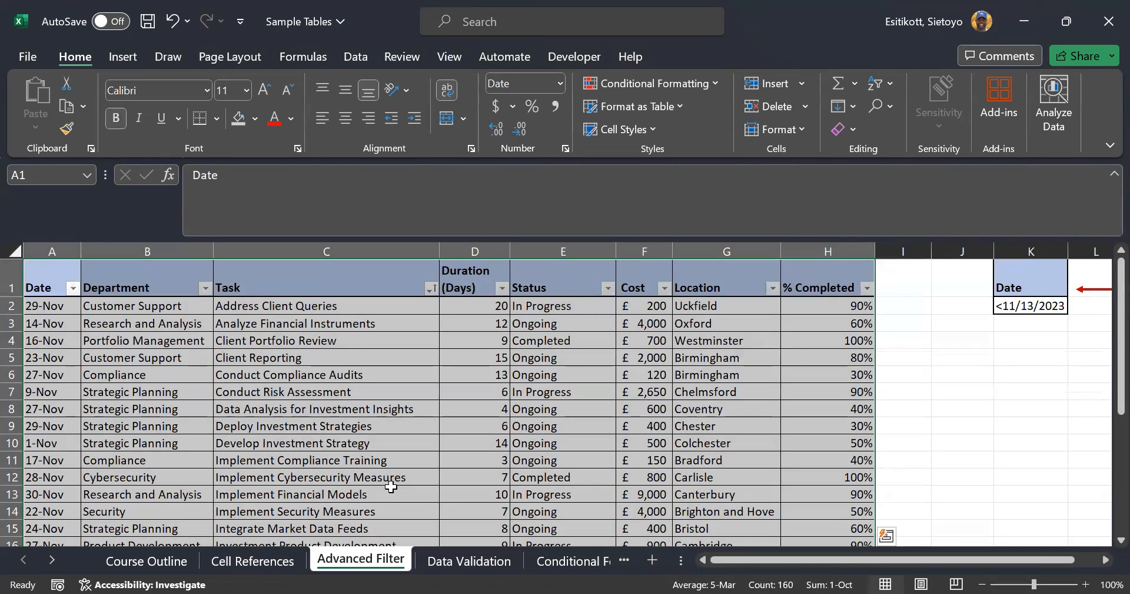
left_click(600, 391)
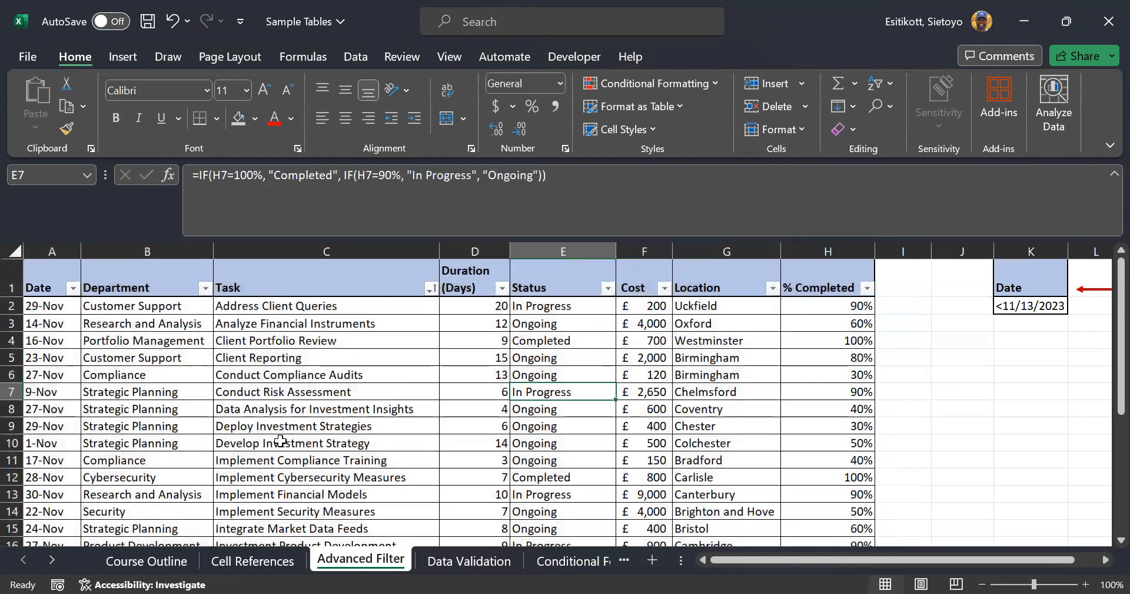
left_click(982, 583)
left_click(981, 583)
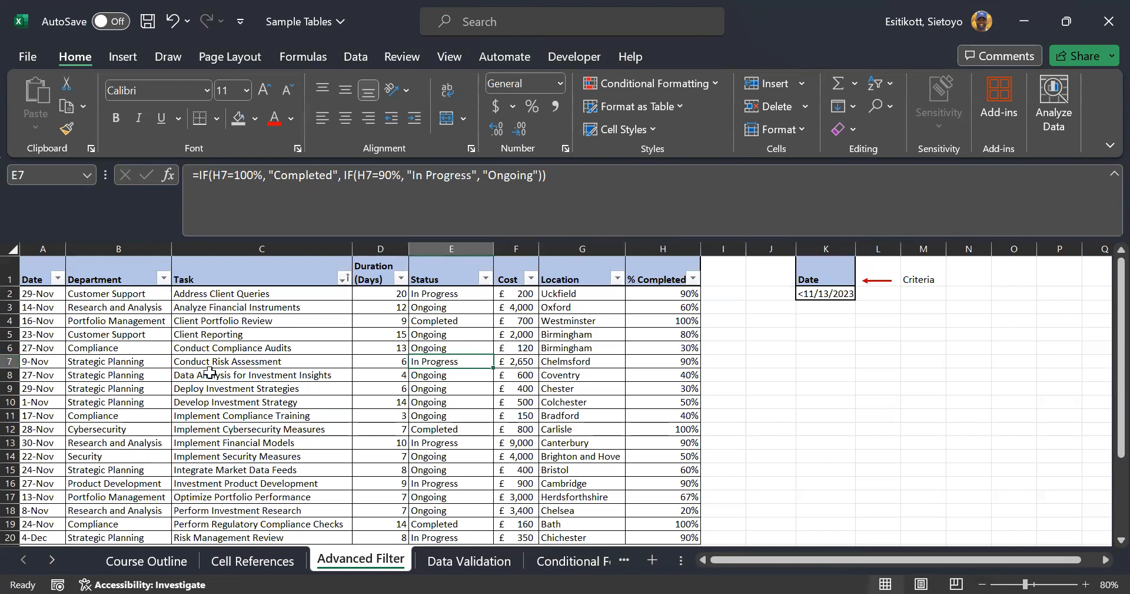
scroll(241, 423, "down", 3)
scroll(240, 422, "up", 3)
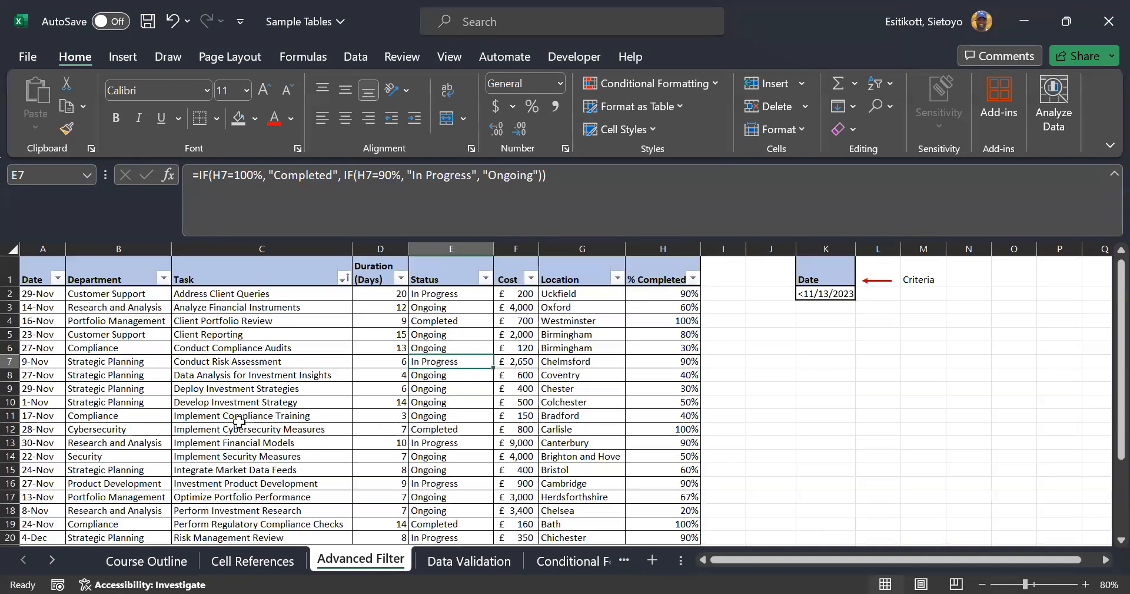
Clear the table's sort and filter, then turn off AutoFilter with Ctrl+Shift+L
left_click(344, 280)
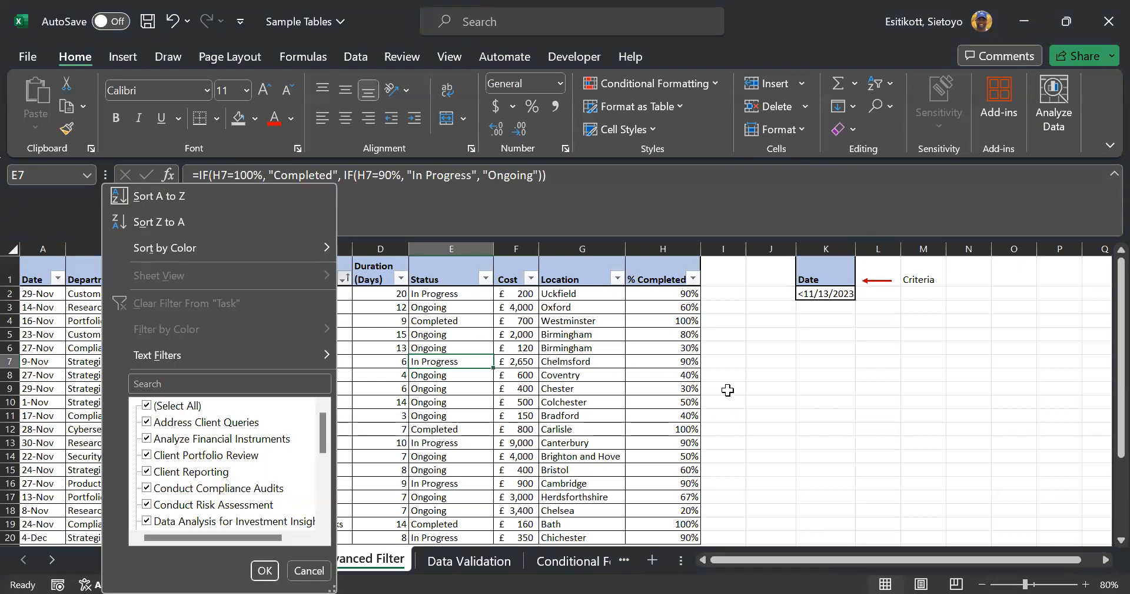
left_click(713, 399)
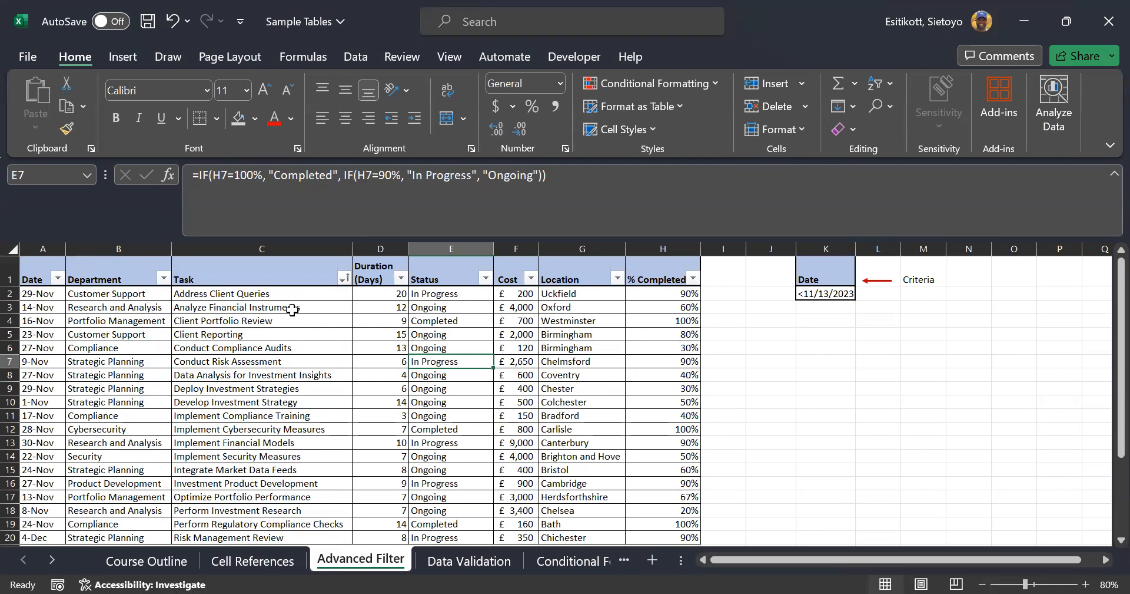
left_click(344, 271)
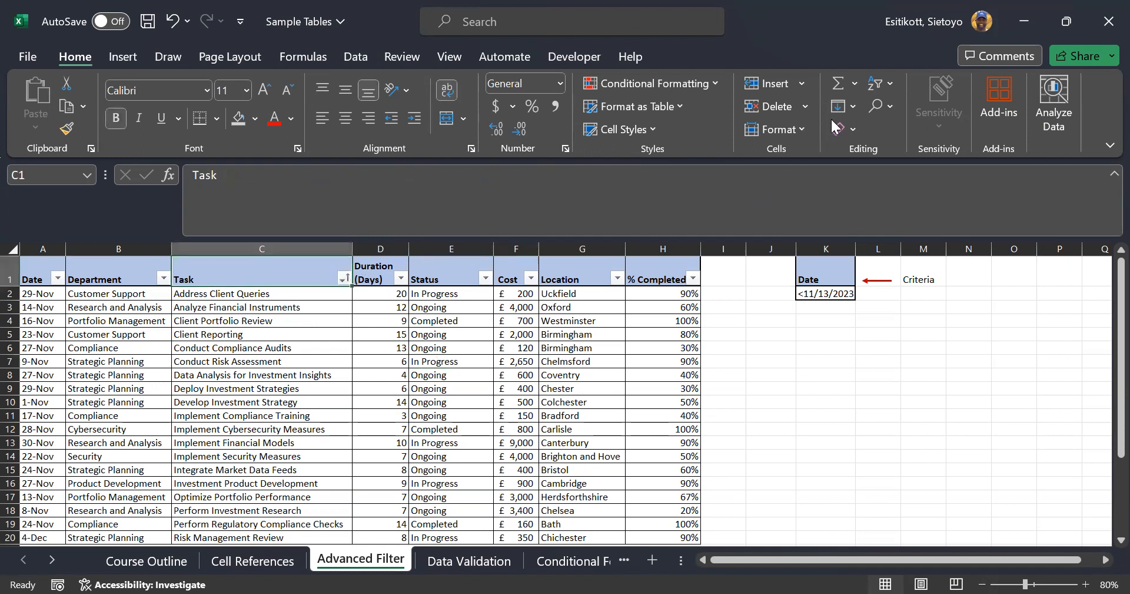
left_click(883, 84)
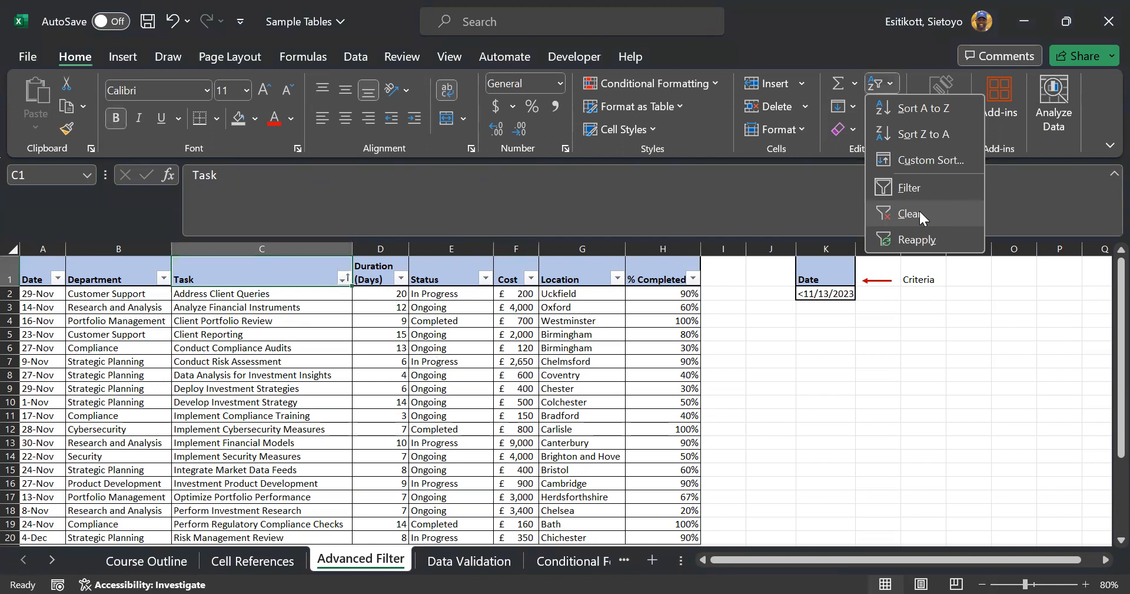
left_click(919, 212)
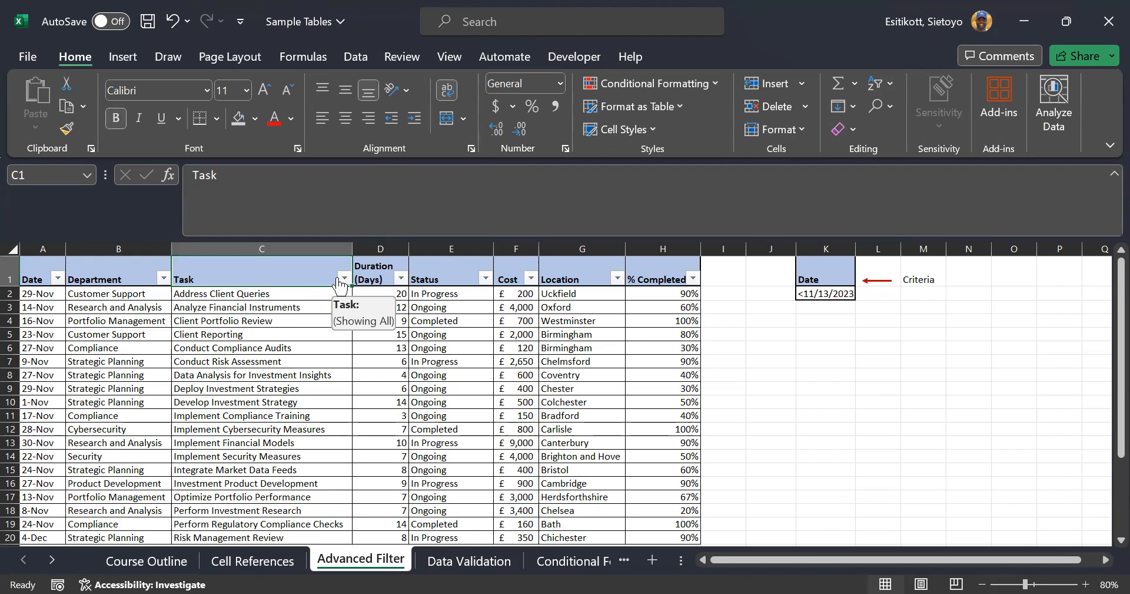
key("ctrl+shift+l")
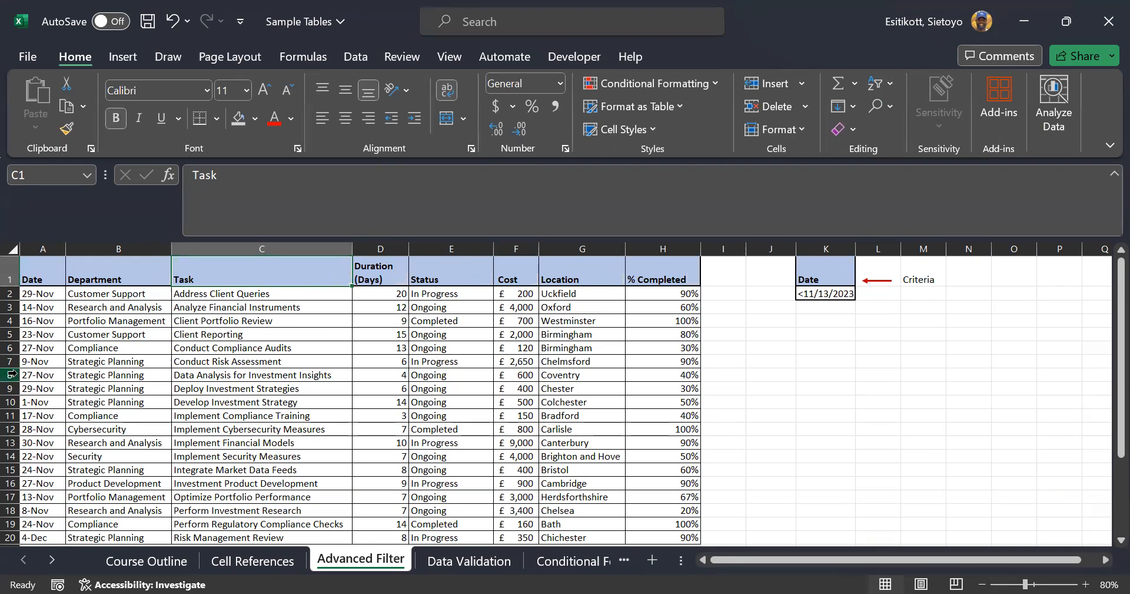
Turn the table's header filter buttons back on through Sort & Filter
left_click(44, 267)
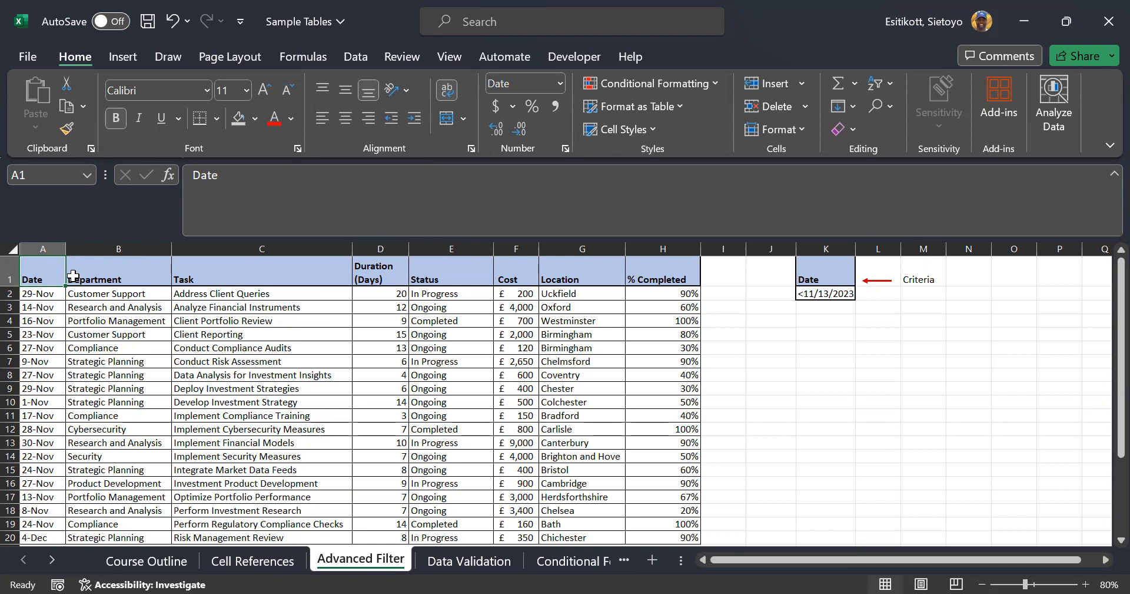
key("ctrl+shift+l")
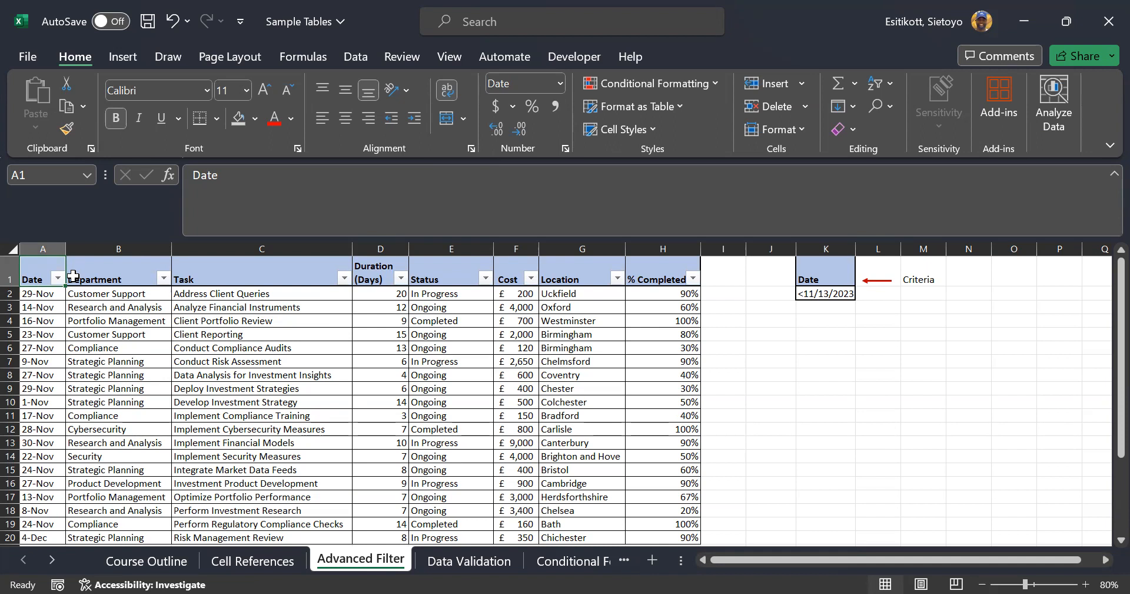
key("ctrl+shift+l")
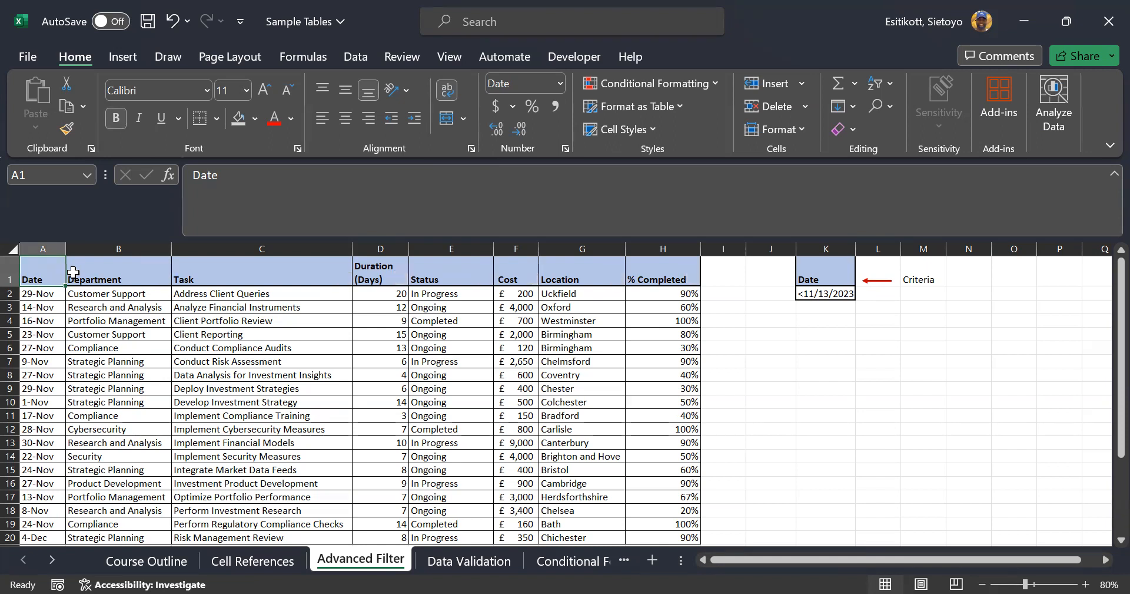
right_click(126, 276)
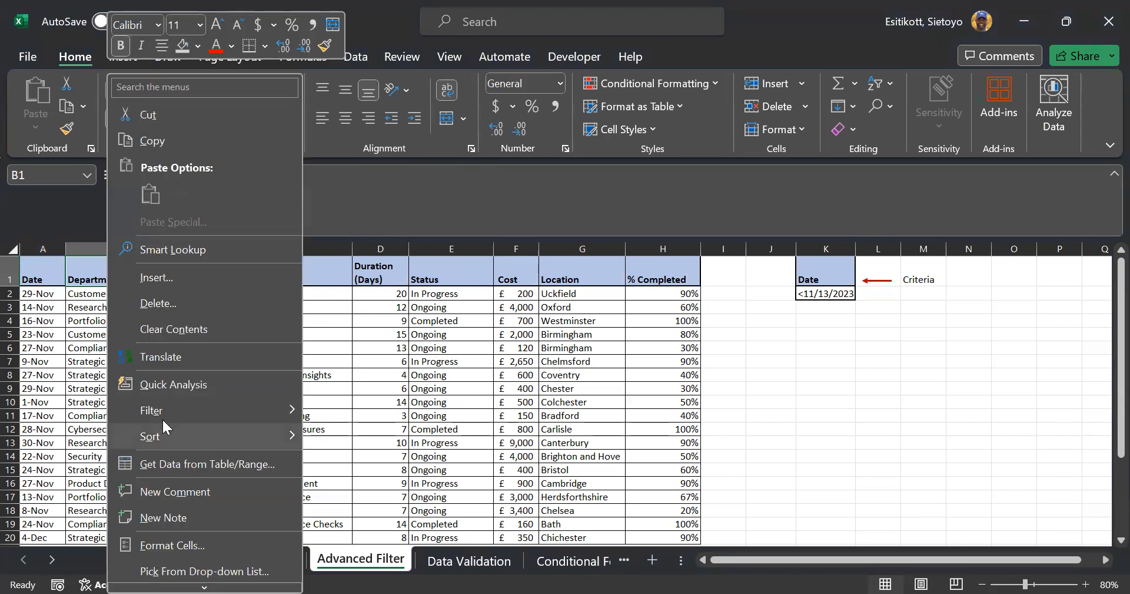
mouse_move(167, 412)
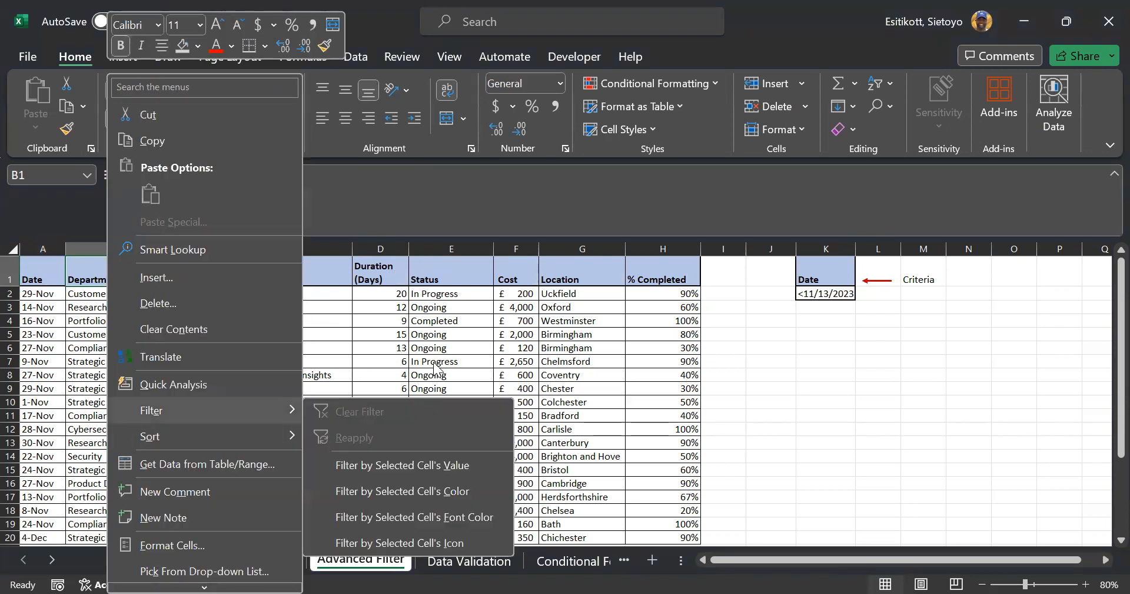
left_click(31, 272)
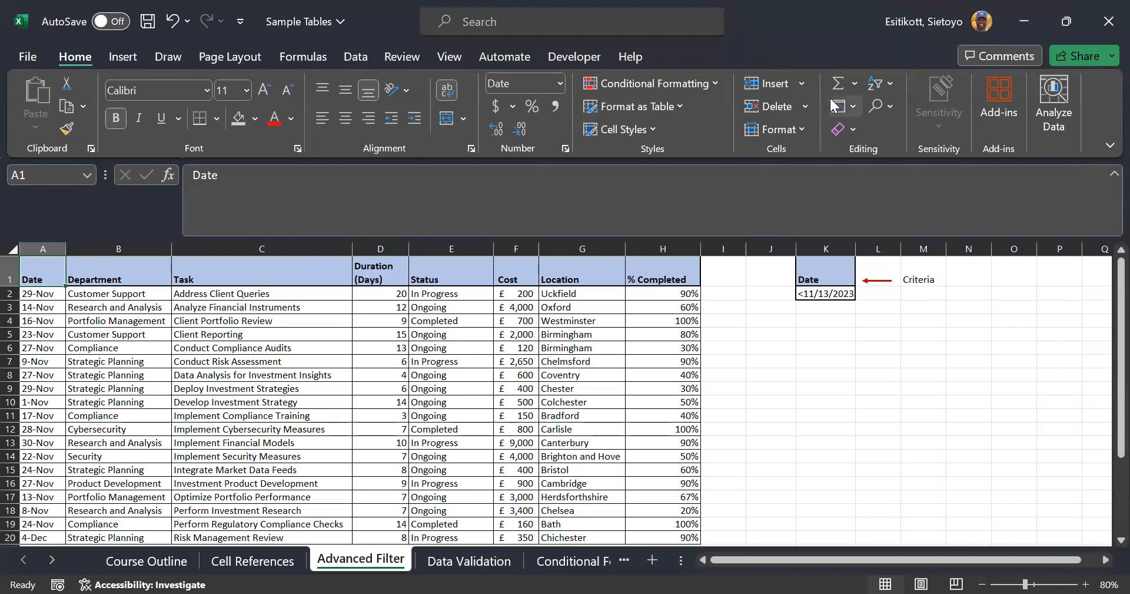
left_click(870, 87)
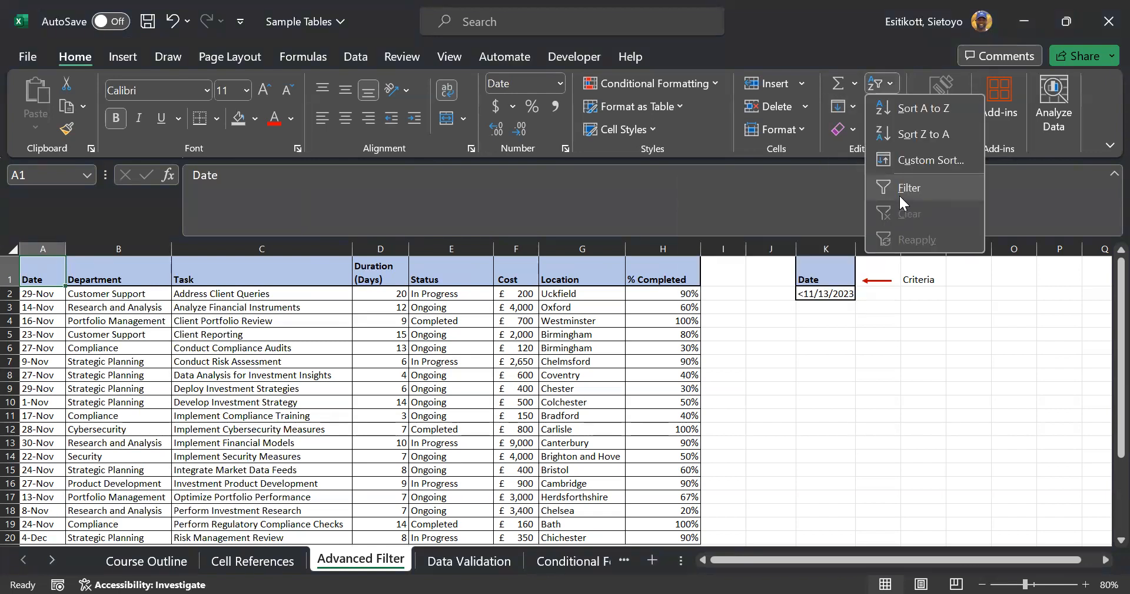
left_click(901, 196)
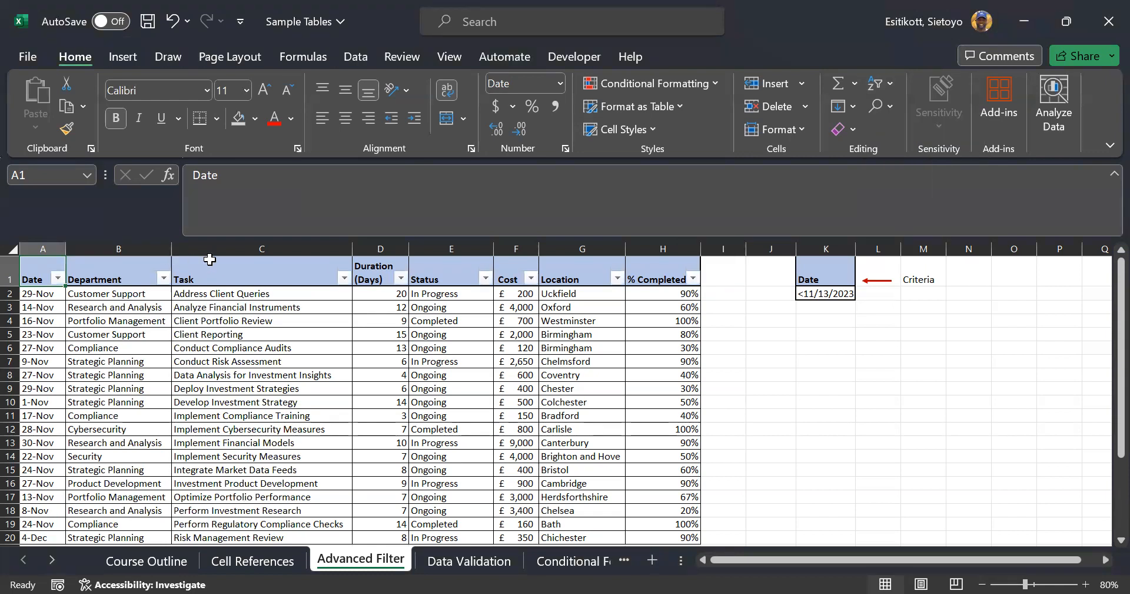
Sort the Task column Z to A from its filter menu
left_click(344, 278)
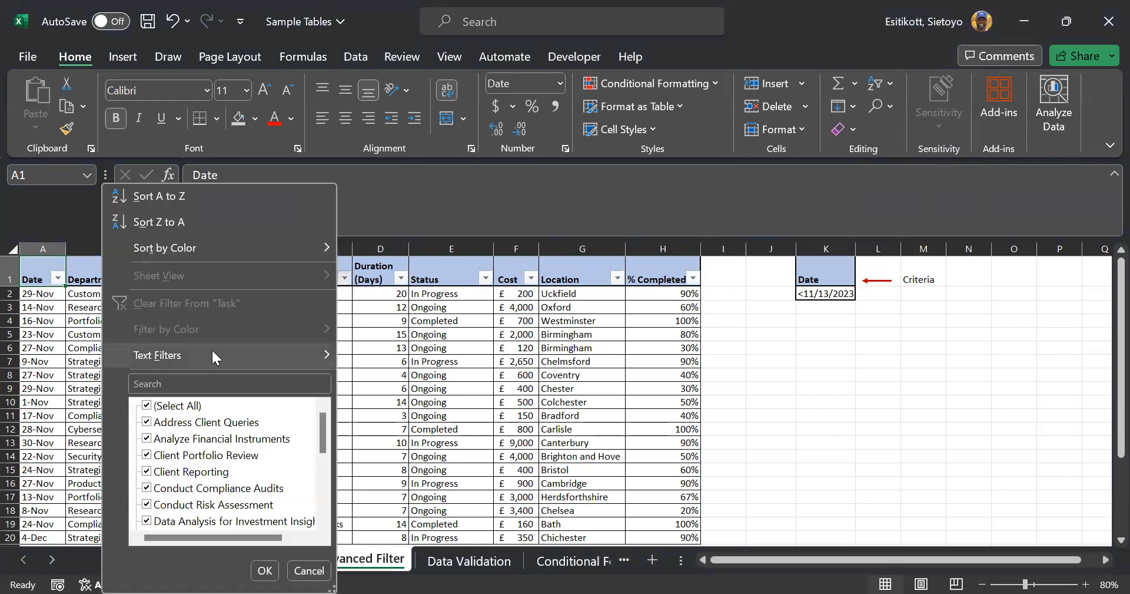
mouse_move(213, 351)
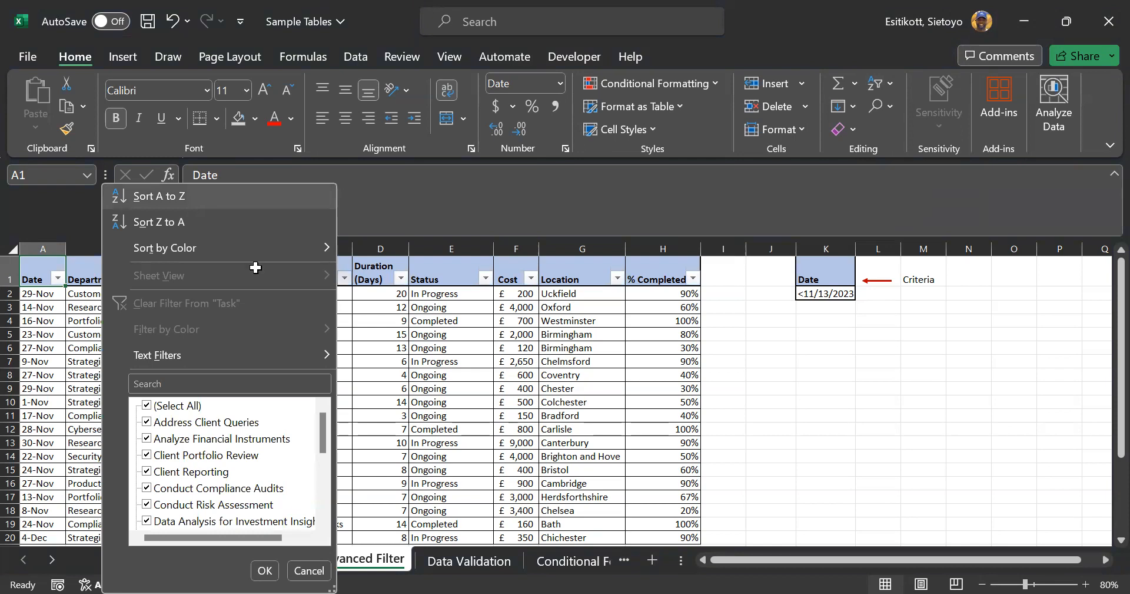
left_click(189, 200)
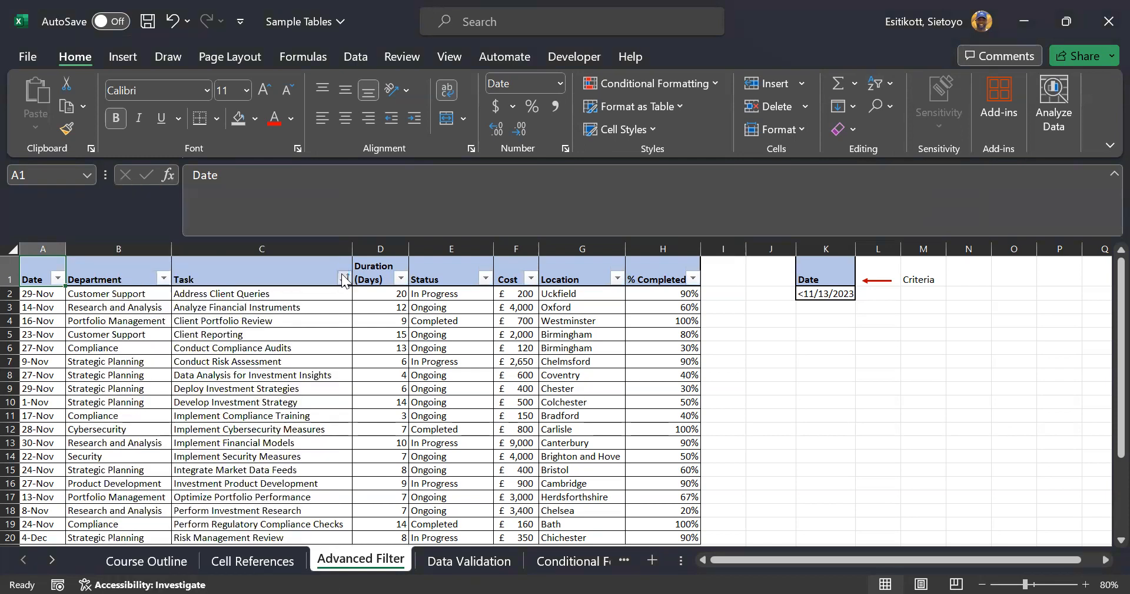
left_click(345, 278)
left_click(235, 222)
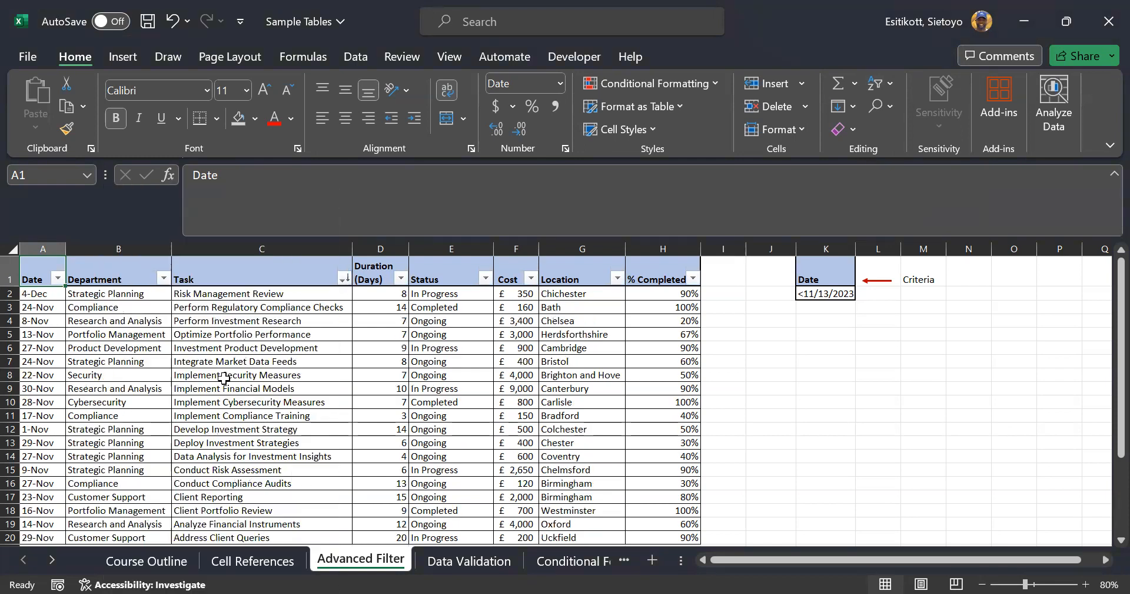
scroll(224, 378, "down", 4)
scroll(236, 412, "up", 4)
left_click(194, 293)
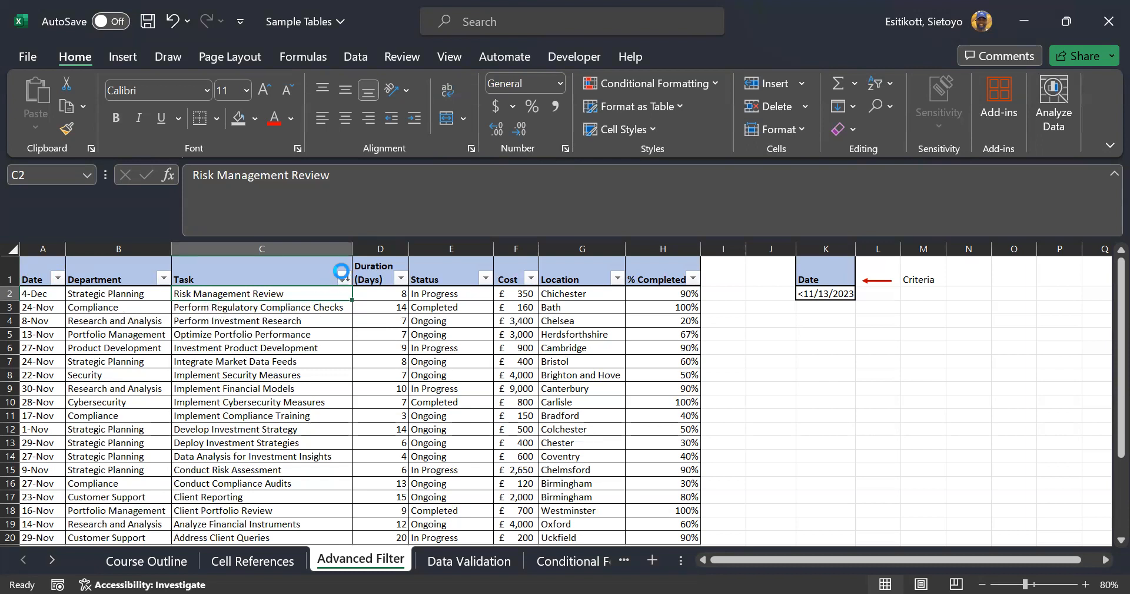
left_click(346, 277)
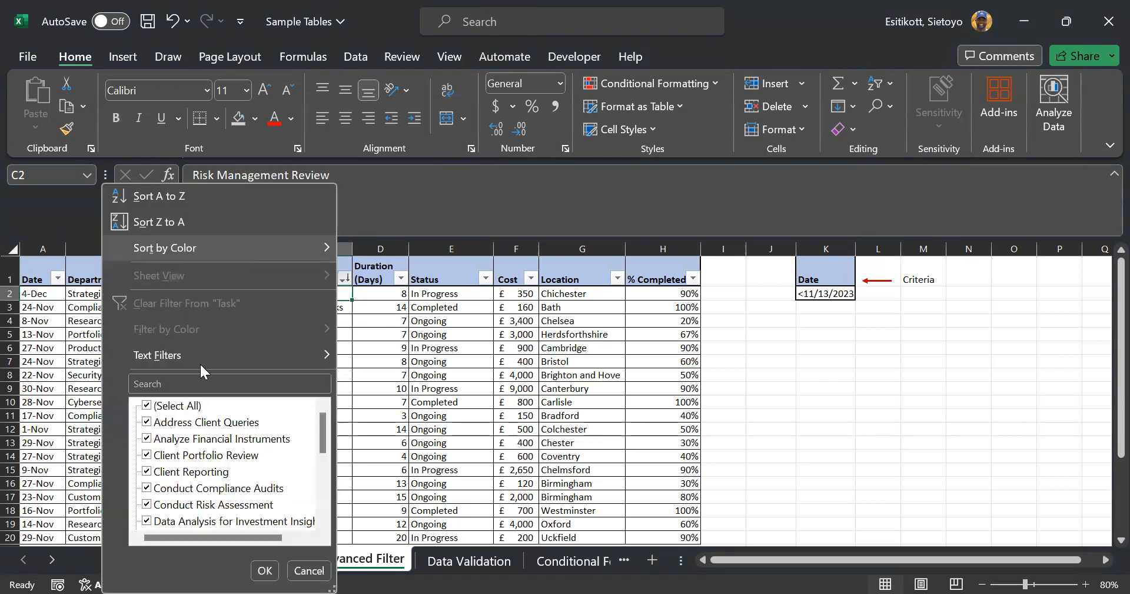
left_click(388, 269)
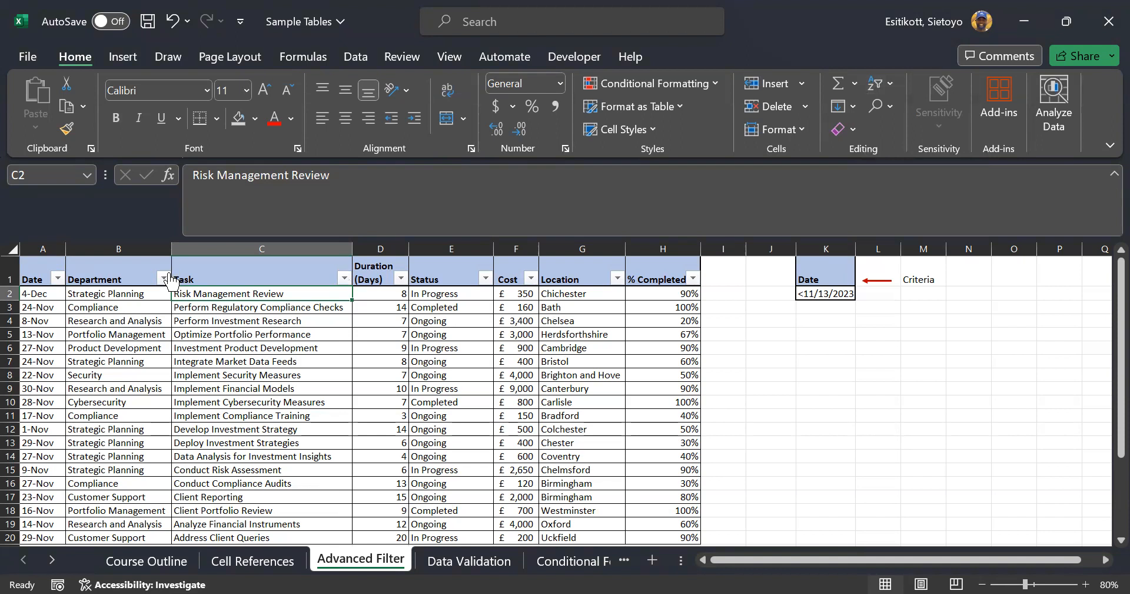
left_click(387, 265)
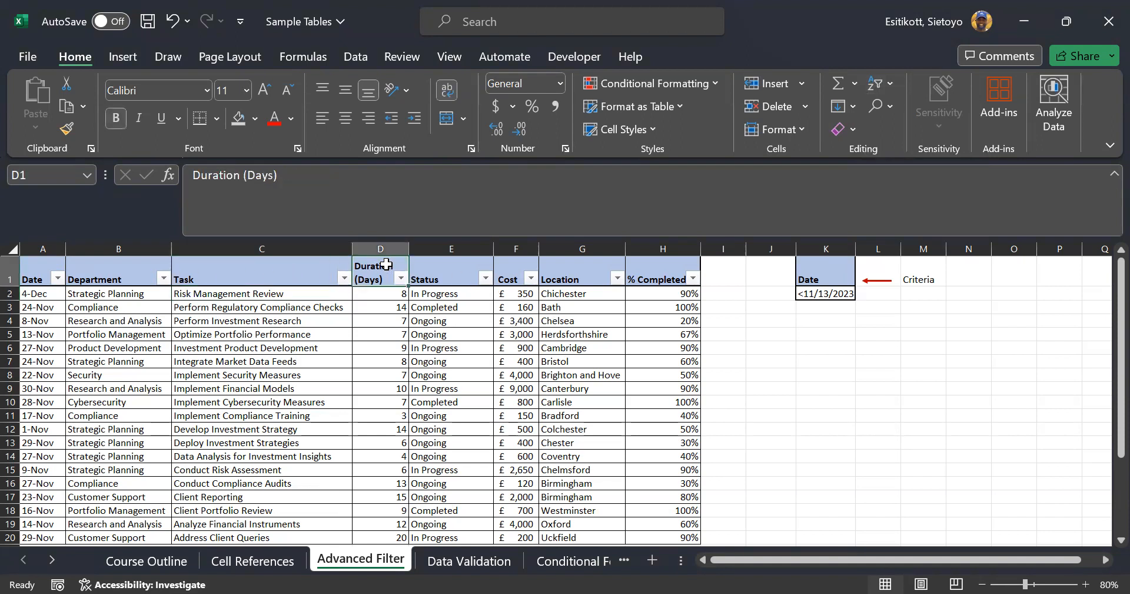
Clear the existing sort, then sort Duration (Days) smallest to largest, 3 up to 20
left_click(883, 94)
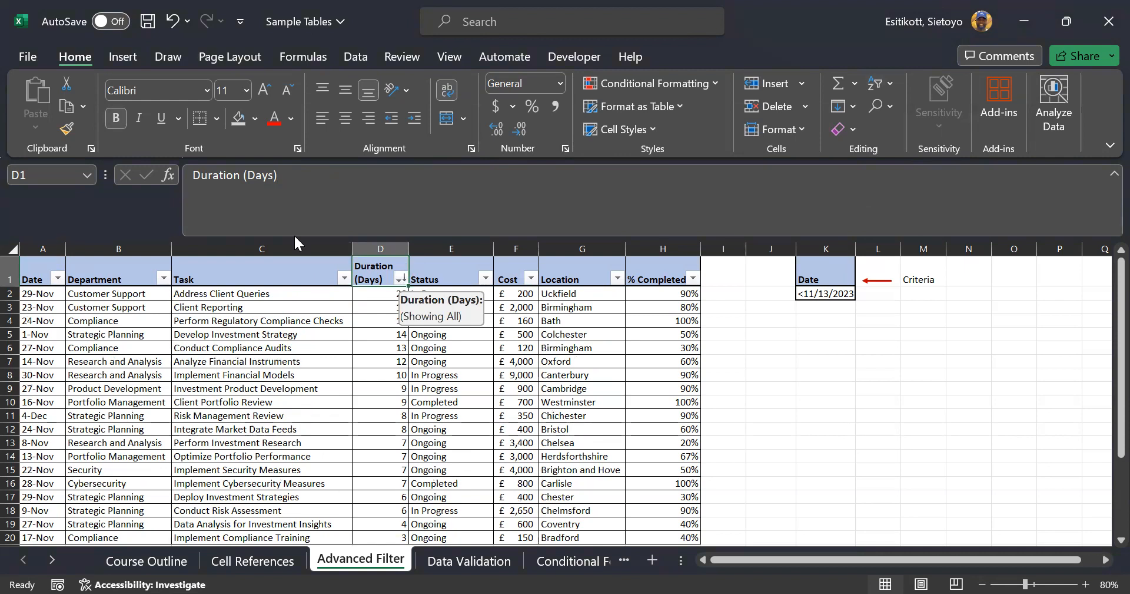
key("alt+Down")
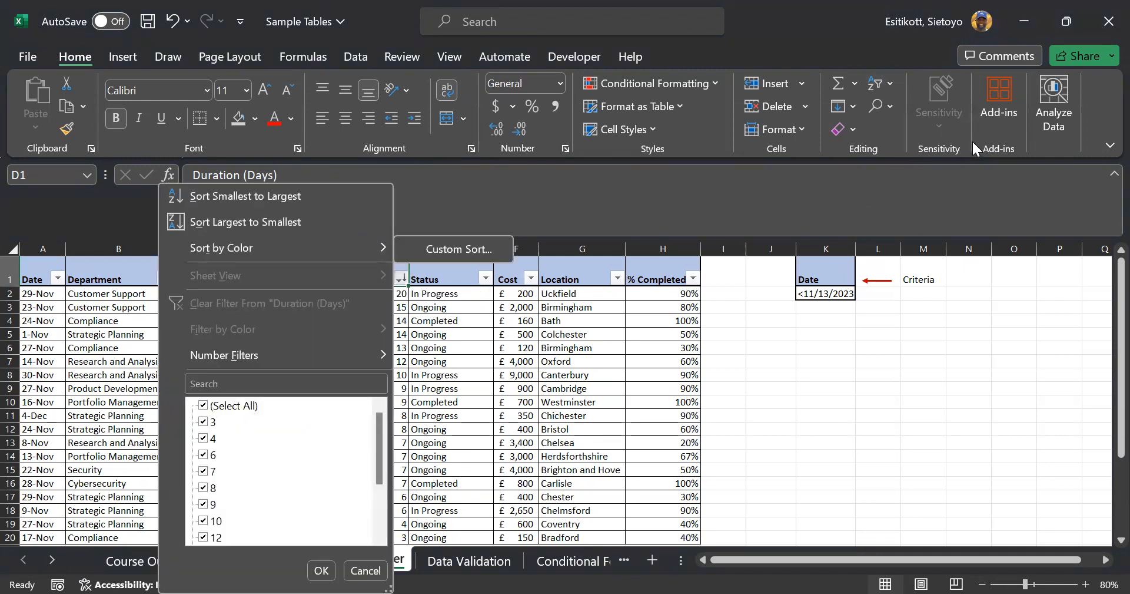
left_click(879, 83)
key("Return")
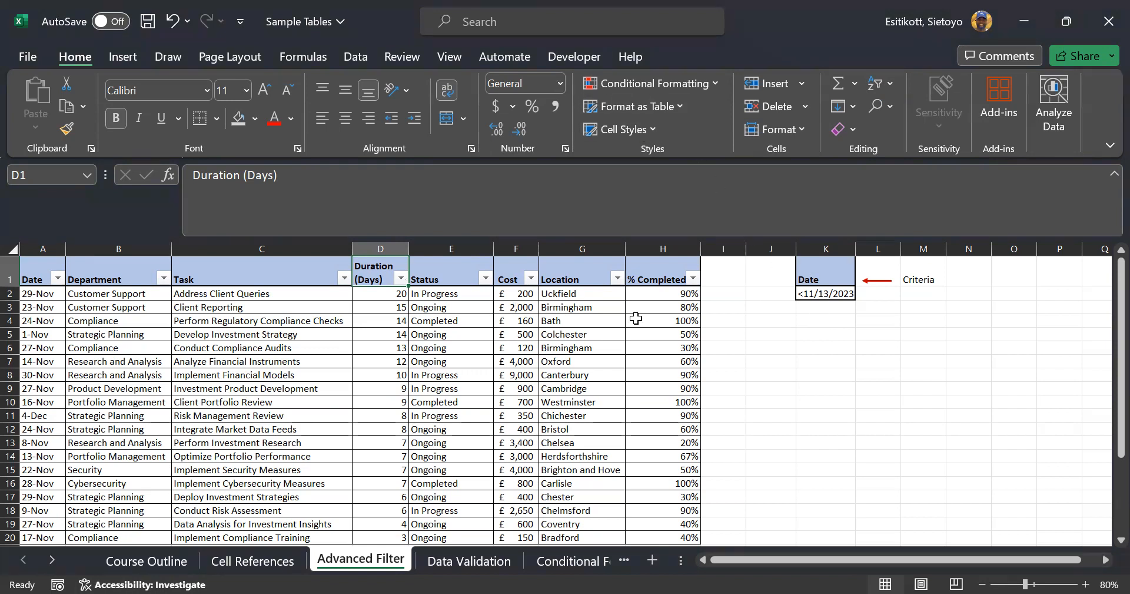
left_click(357, 57)
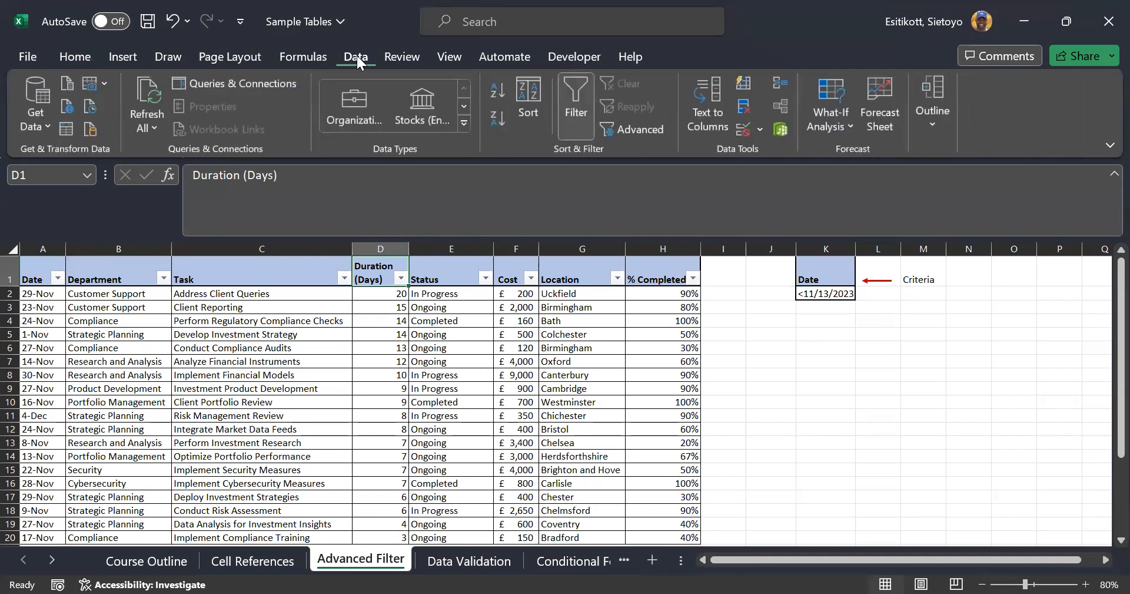
left_click(66, 53)
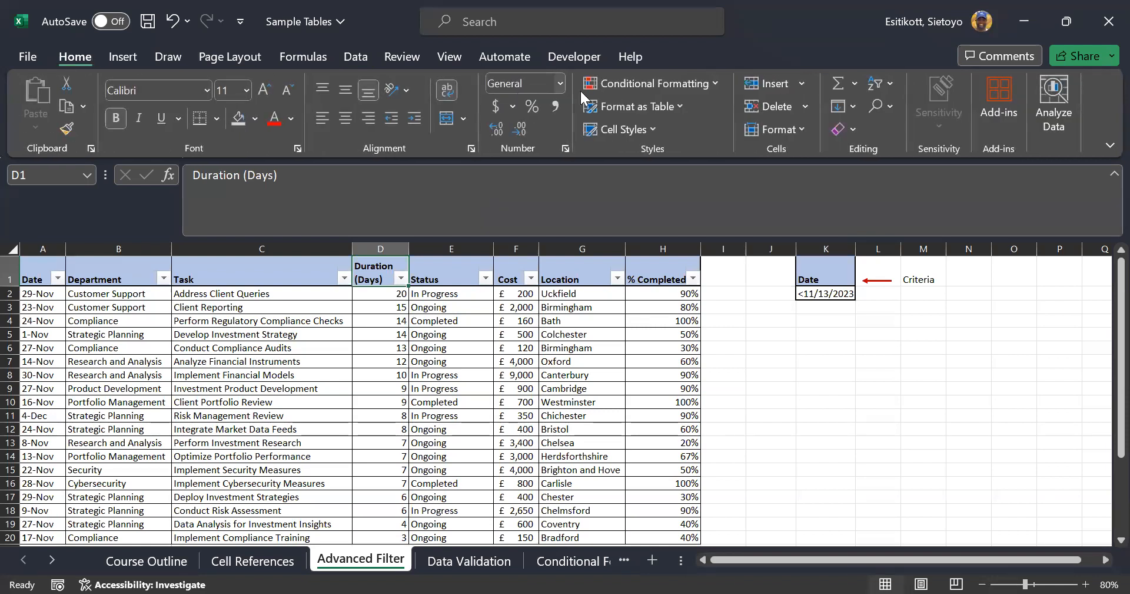
left_click(886, 87)
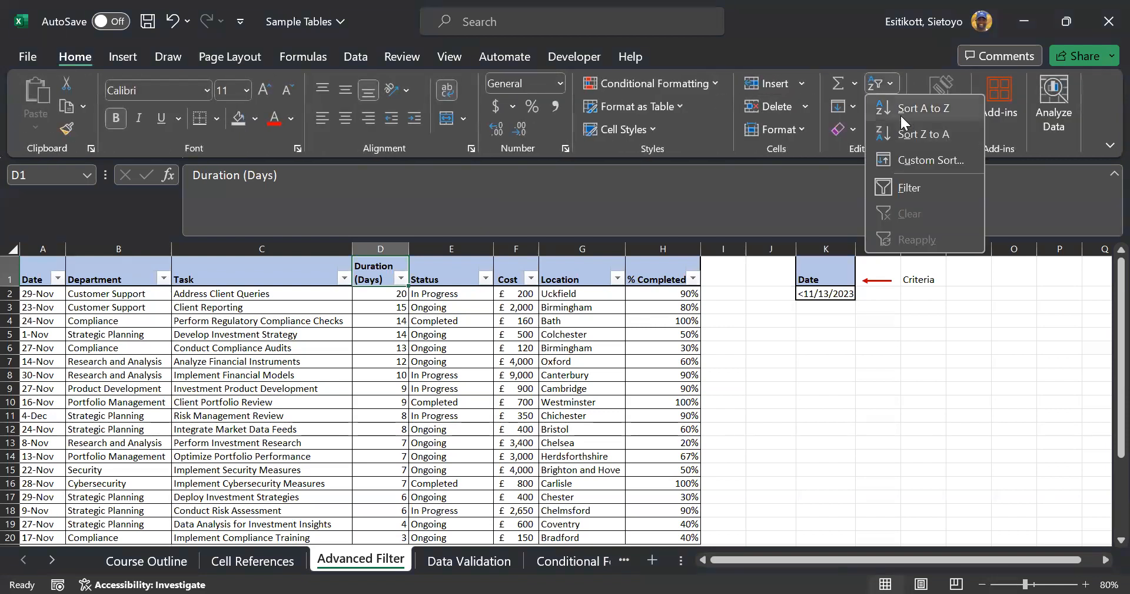
left_click(900, 114)
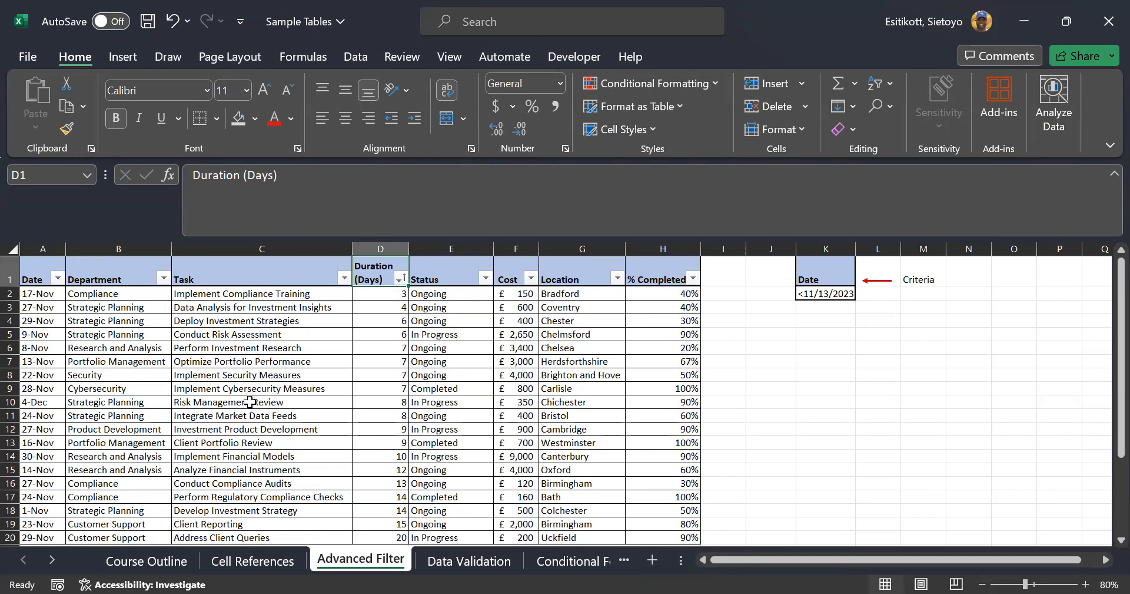
scroll(258, 398, "down", 6)
scroll(253, 406, "up", 1)
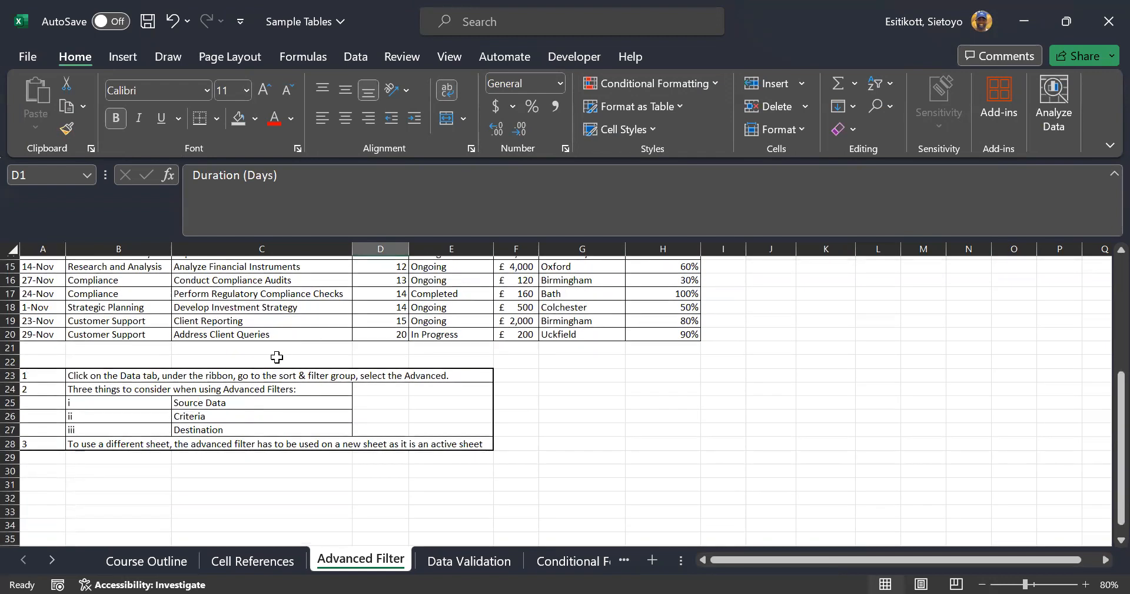
left_click_drag(102, 391, 261, 428)
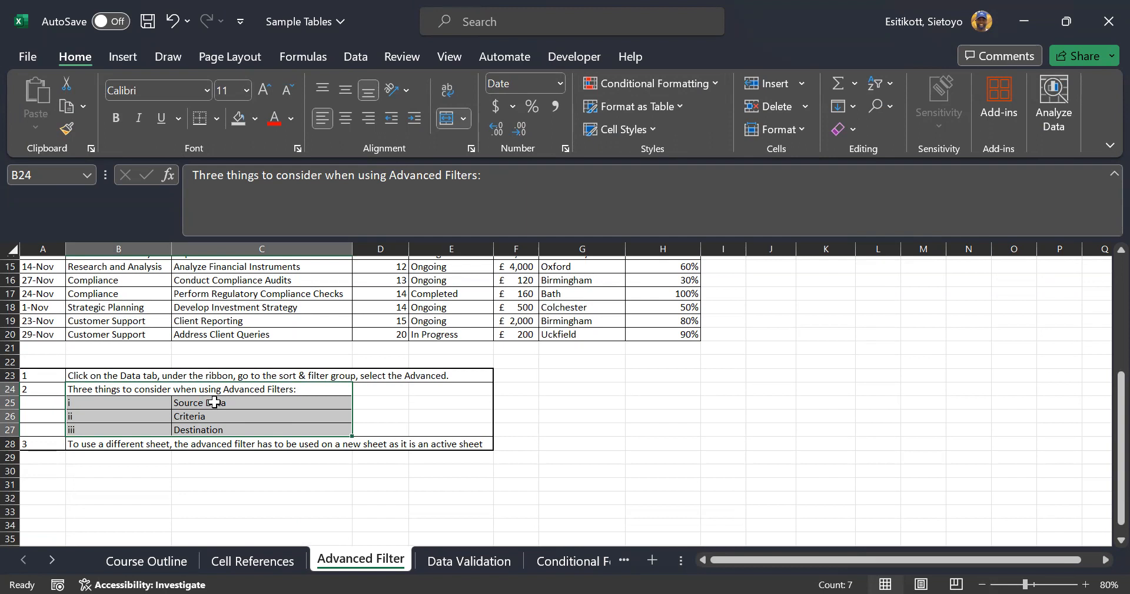
scroll(214, 402, "up", 3)
scroll(215, 413, "down", 2)
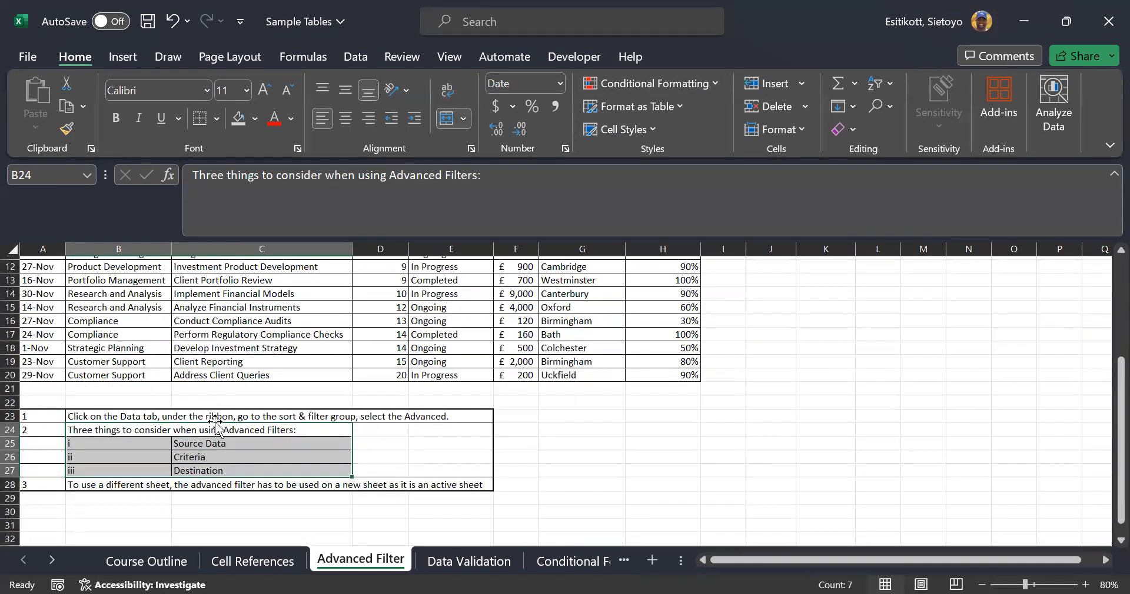
scroll(230, 459, "up", 4)
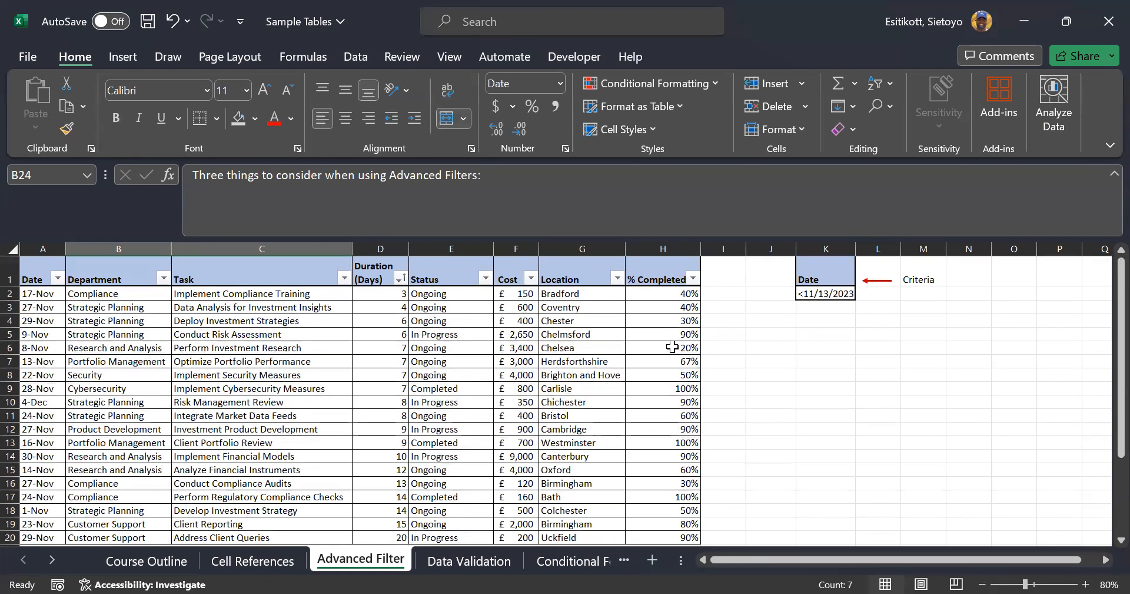
scroll(672, 347, "down", 4)
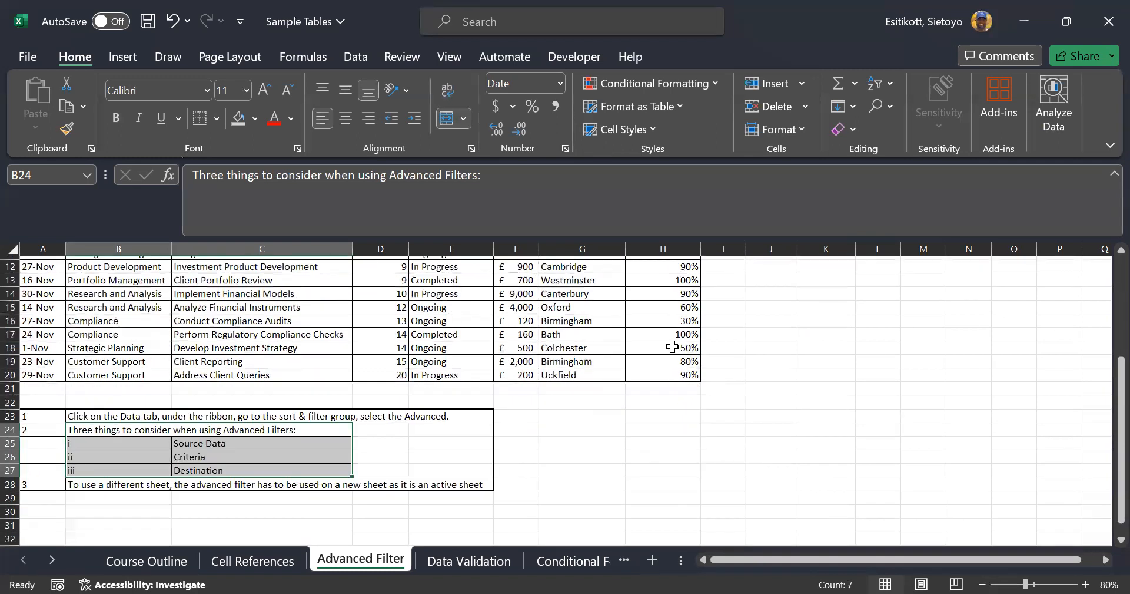
scroll(672, 347, "up", 4)
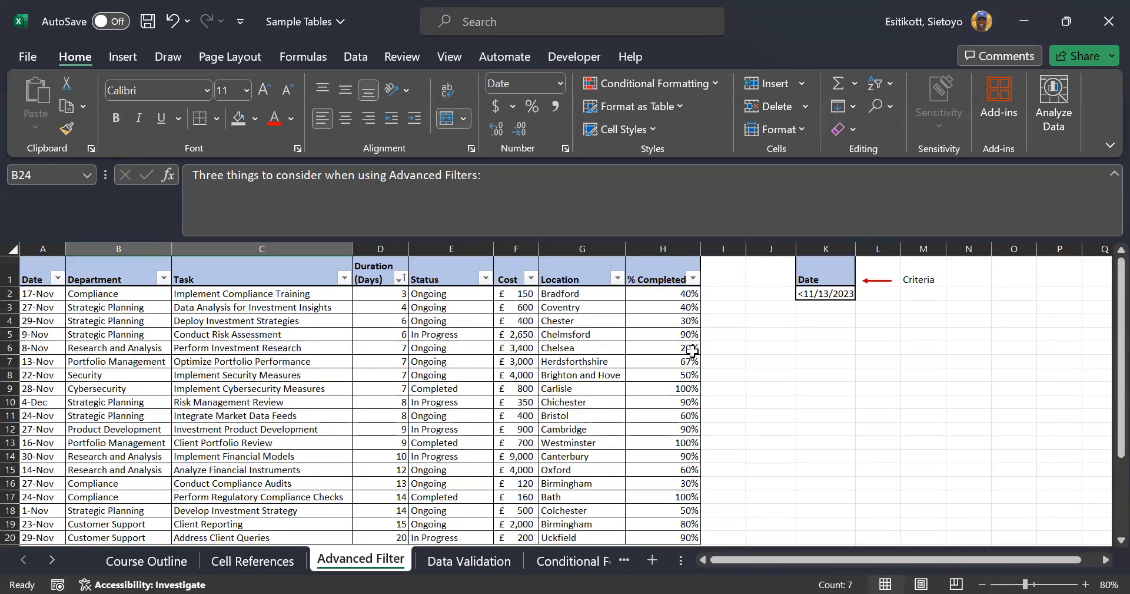
left_click(811, 281)
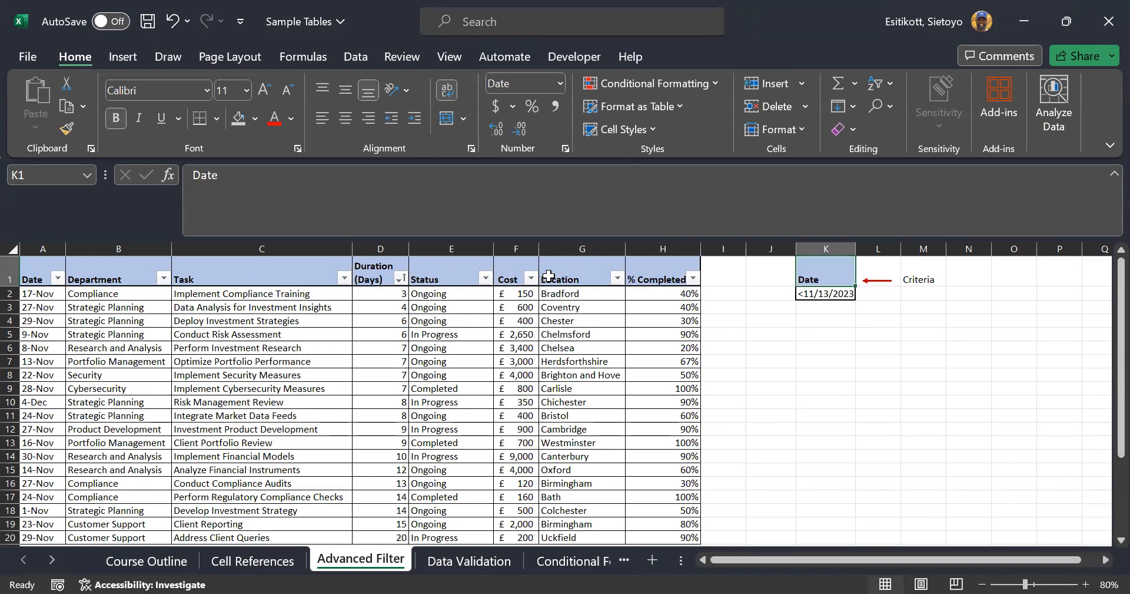
Copy the Status/Ongoing cells from E1:E2 over the K1:K2 criteria
mouse_move(451, 278)
left_mouse_down()
mouse_move(459, 304)
mouse_move(456, 286)
left_mouse_up()
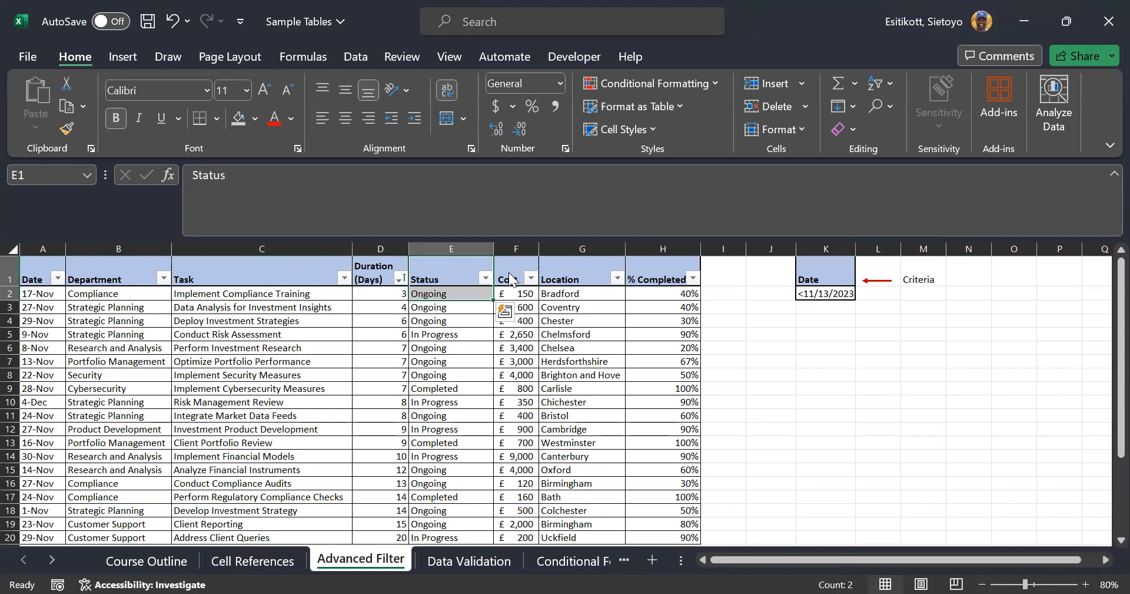
key("ctrl+c")
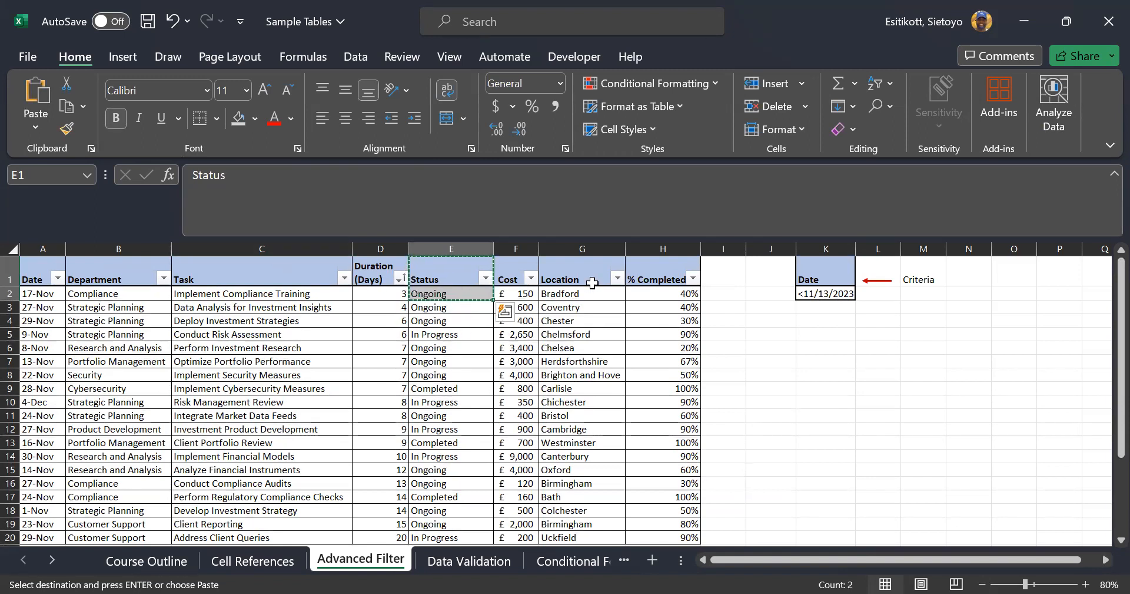
left_click(799, 281)
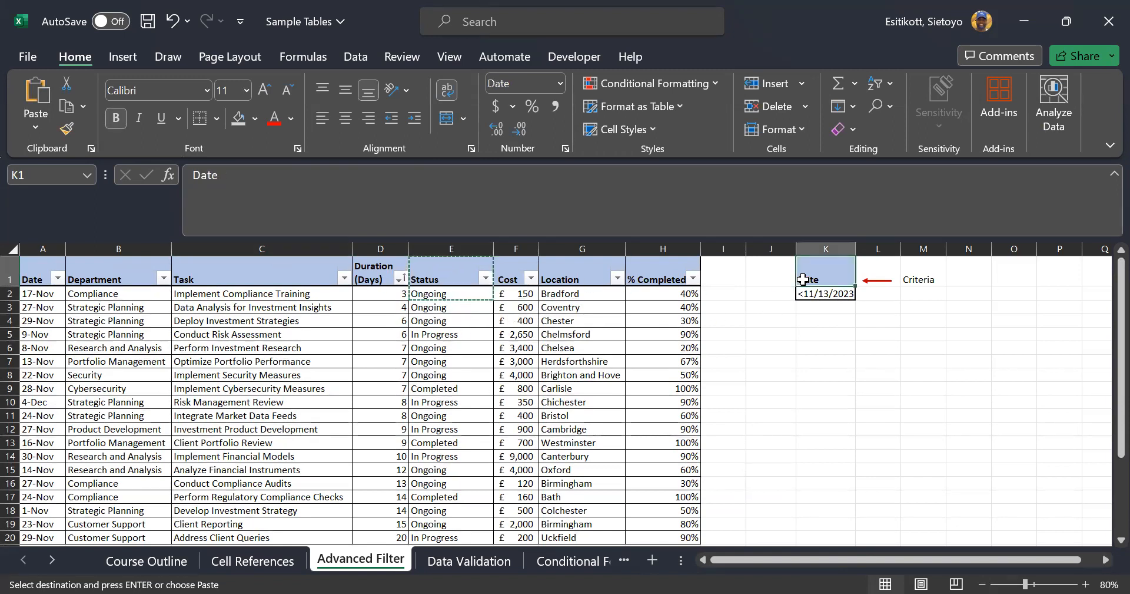
key("ctrl+v")
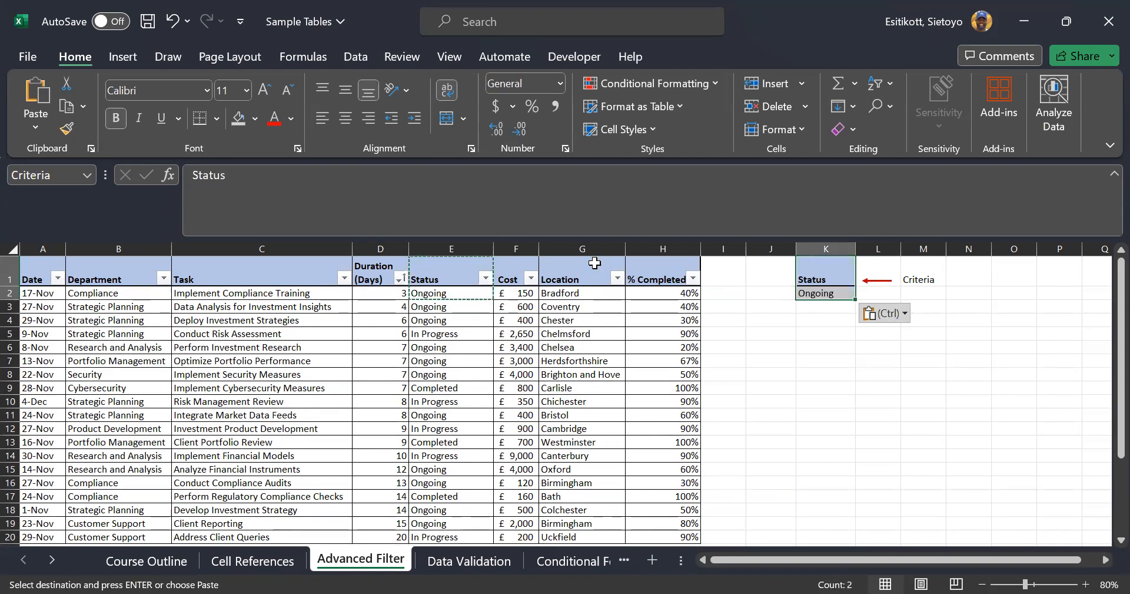
left_click(420, 318)
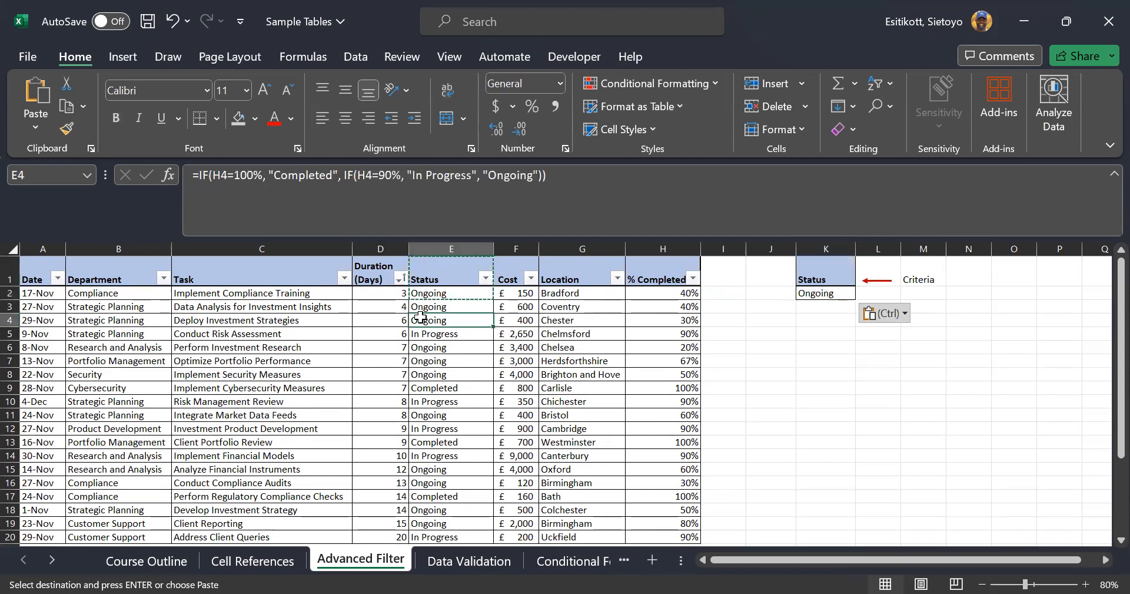
left_click(361, 52)
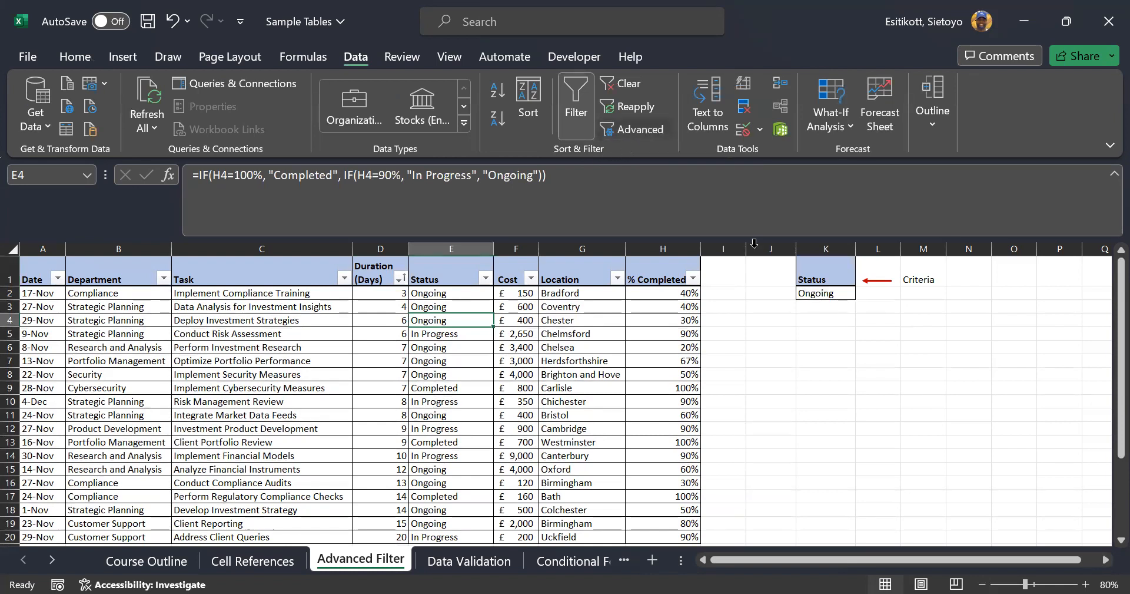
Try Copy to another location in the Advanced Filter dialog, then cancel without filtering
left_click_drag(954, 356, 866, 327)
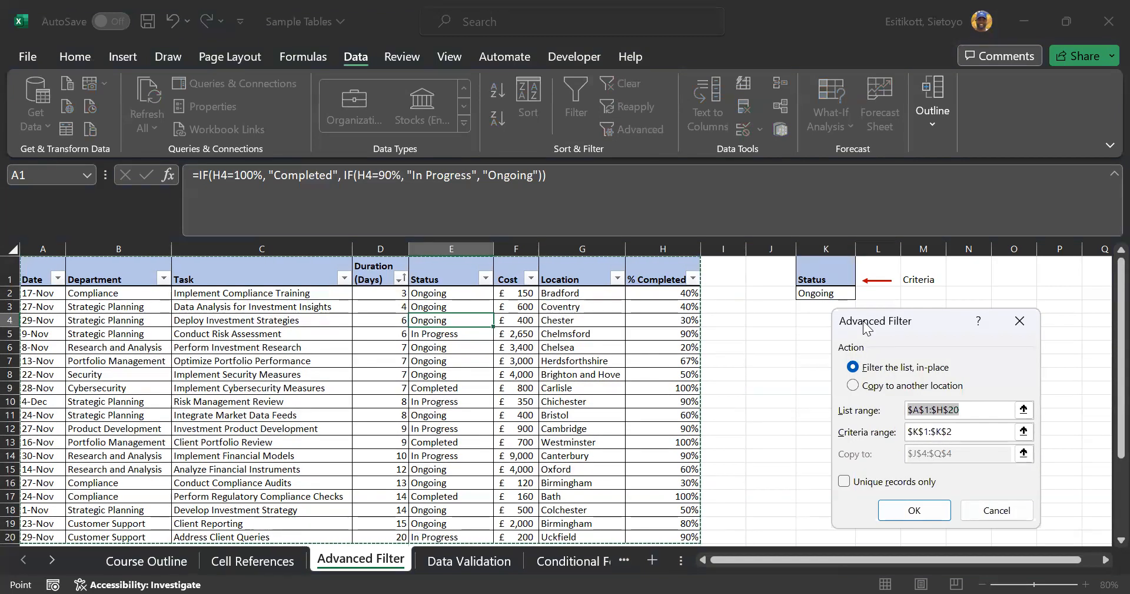
left_click(885, 388)
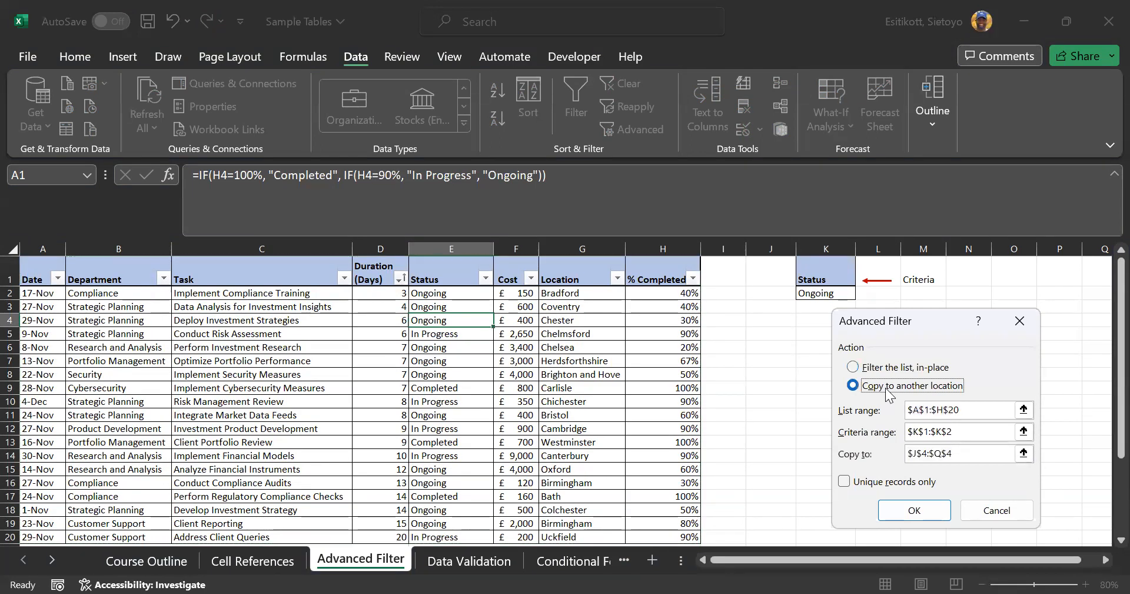
left_click(975, 410)
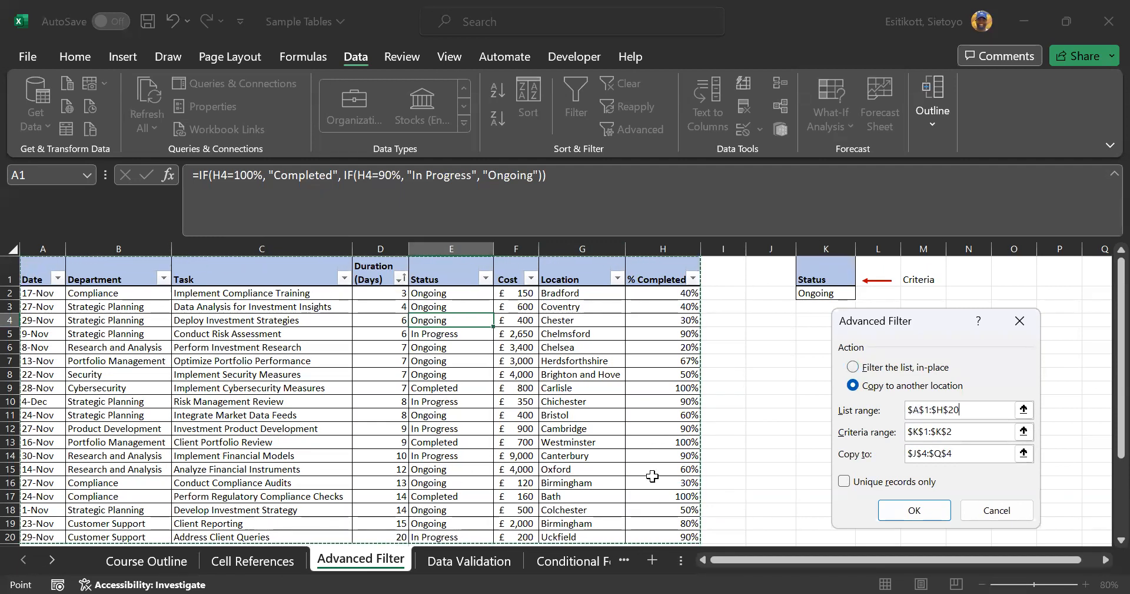
scroll(209, 401, "down", 2)
scroll(212, 401, "up", 2)
left_click(1002, 510)
left_click(989, 510)
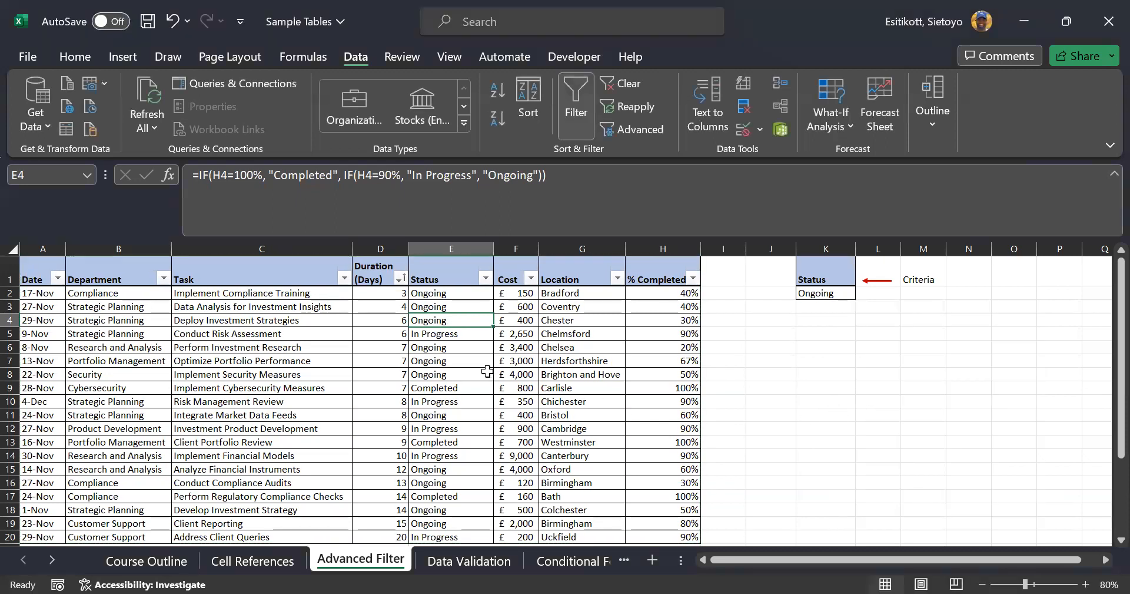
From a table cell, reopen Data > Advanced, choose Copy to another location, then close it
left_click(471, 363)
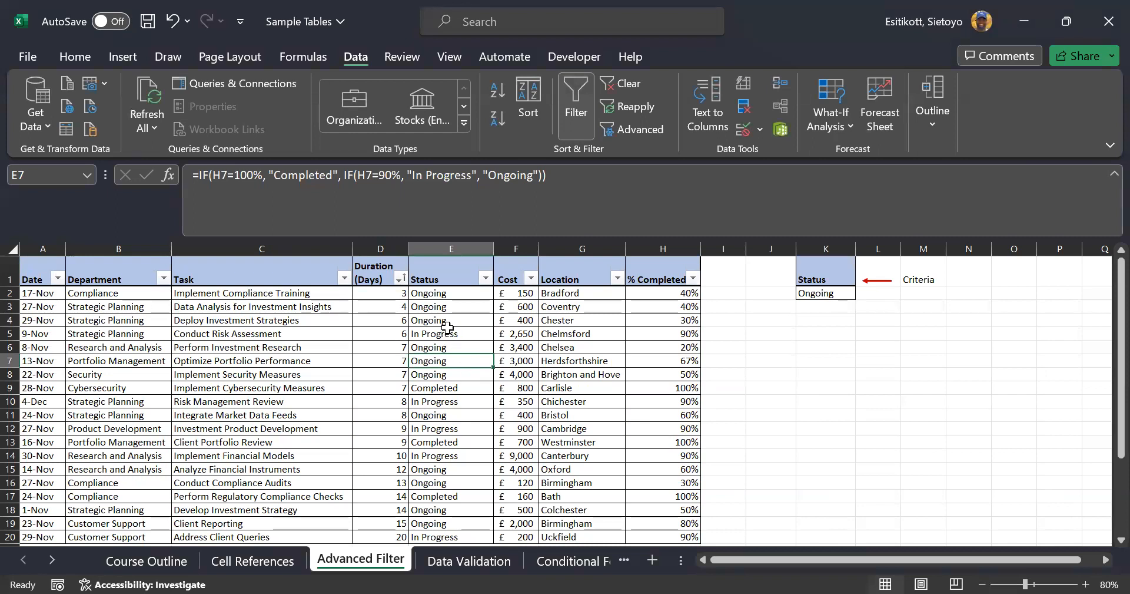
left_click(933, 362)
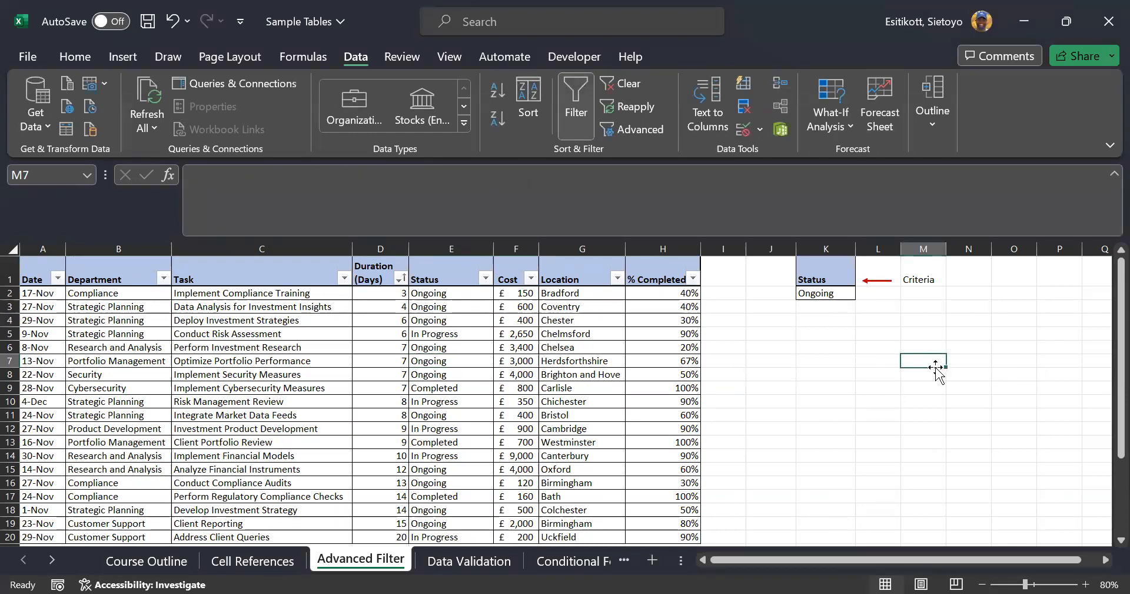
left_click(651, 130)
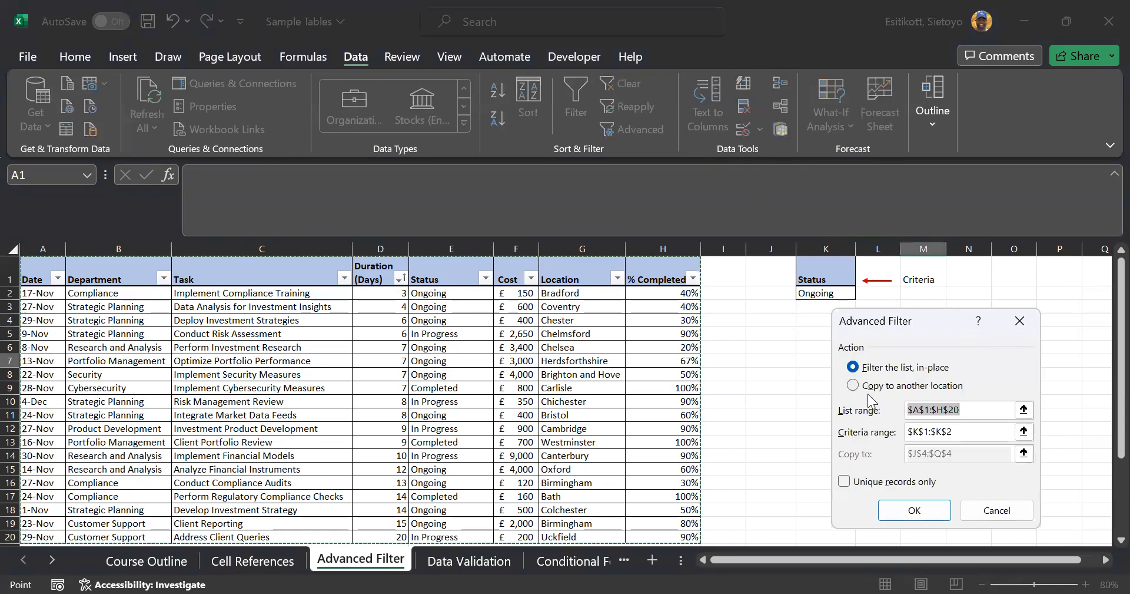
left_click(888, 386)
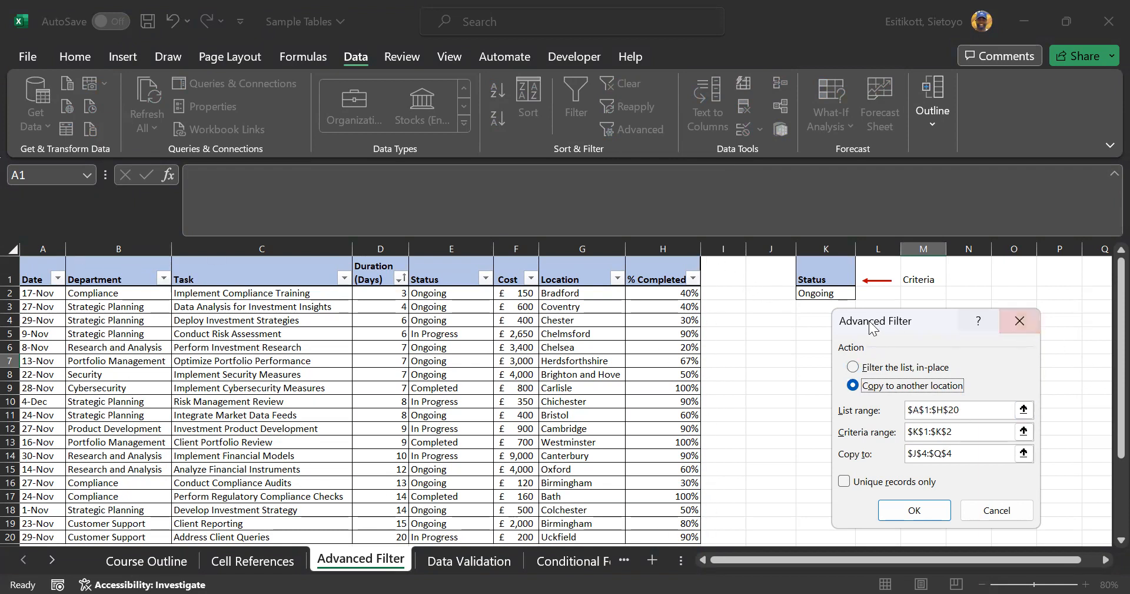
left_click_drag(876, 328, 927, 398)
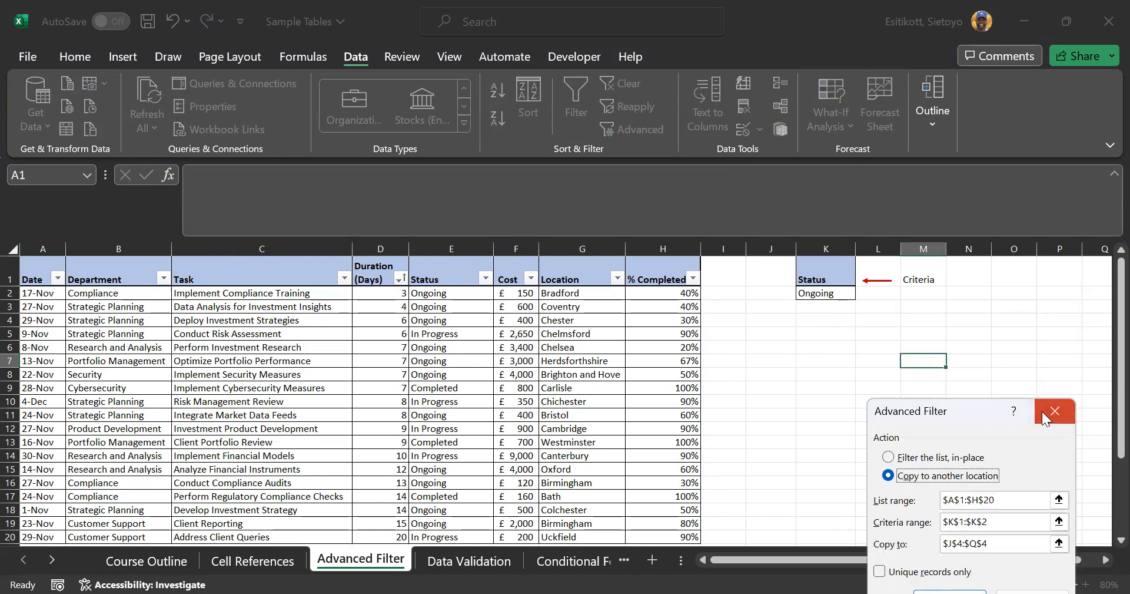
key("Escape")
Set the Advanced Filter criteria range to K1:K2 with Copy to another location selected
left_click(377, 356)
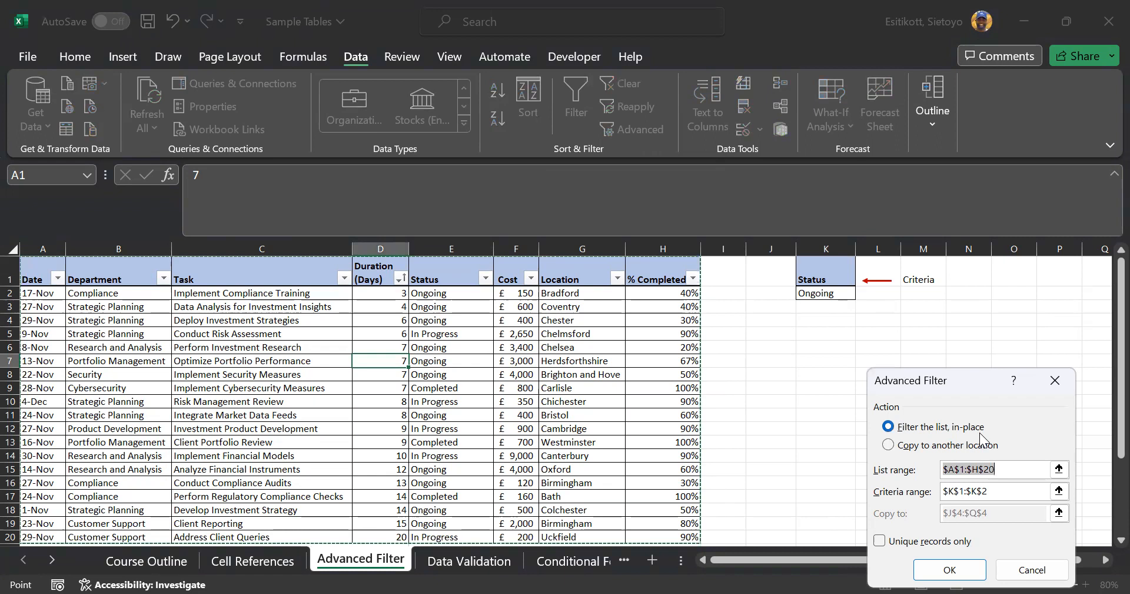
left_click_drag(942, 379, 949, 323)
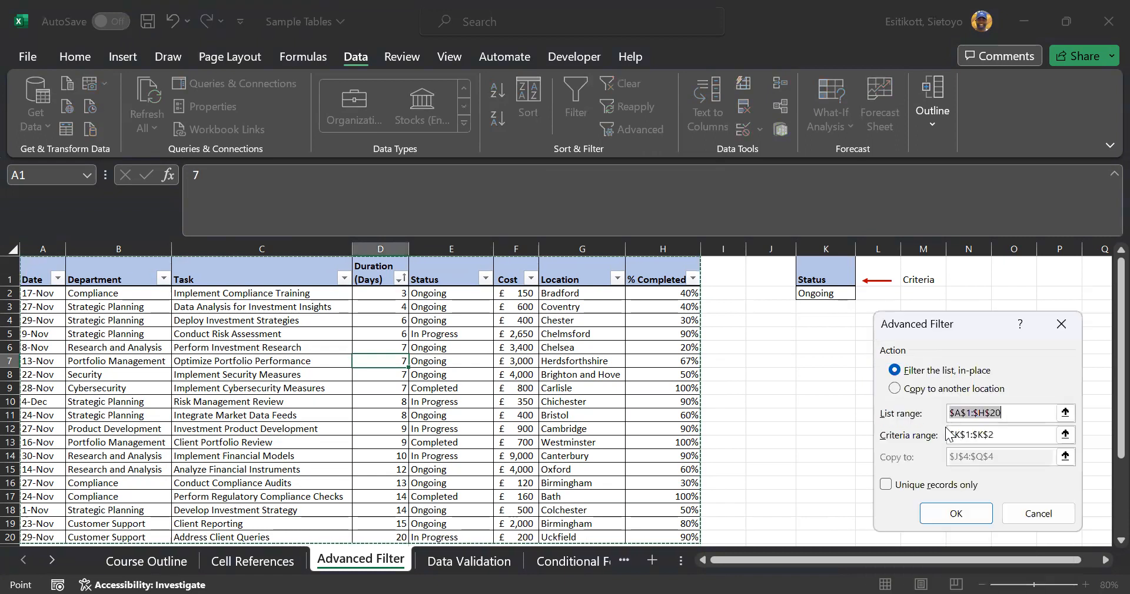
left_click(1000, 436)
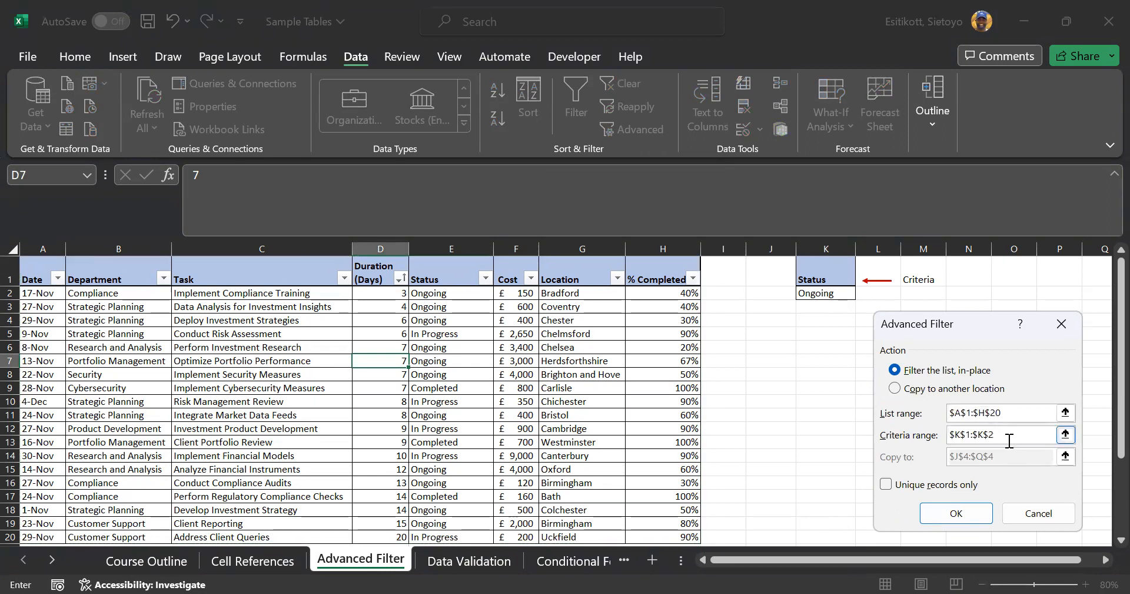
key("BackSpace")
key("BackSpace")
key("BackSpace")
key("BackSpace")
key("BackSpace")
key("BackSpace")
key("BackSpace")
key("BackSpace")
left_click_drag(835, 277, 836, 293)
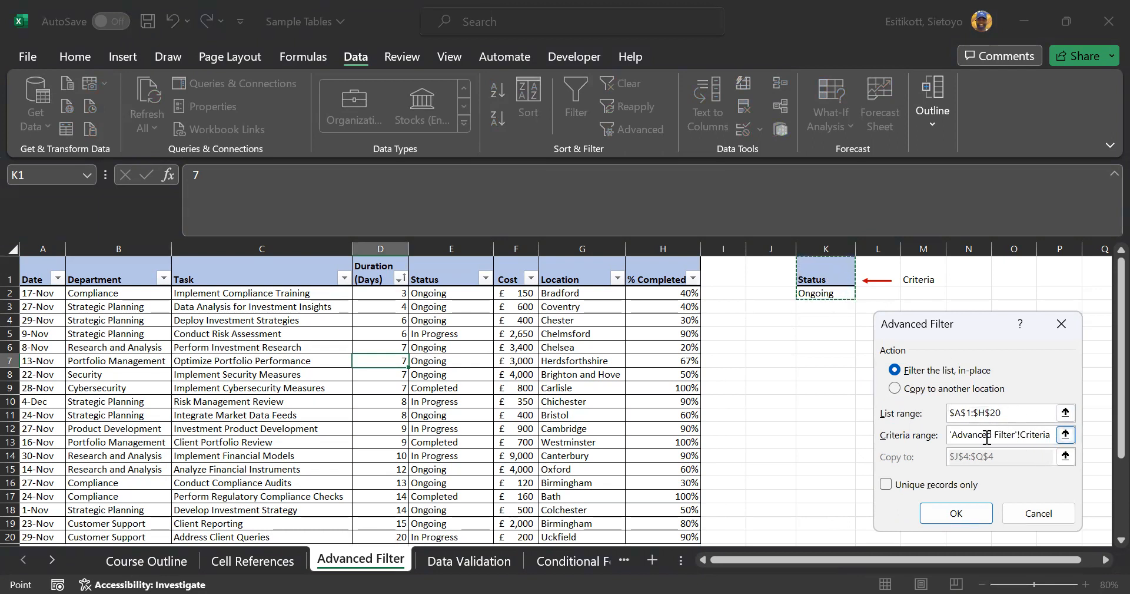
left_click(895, 388)
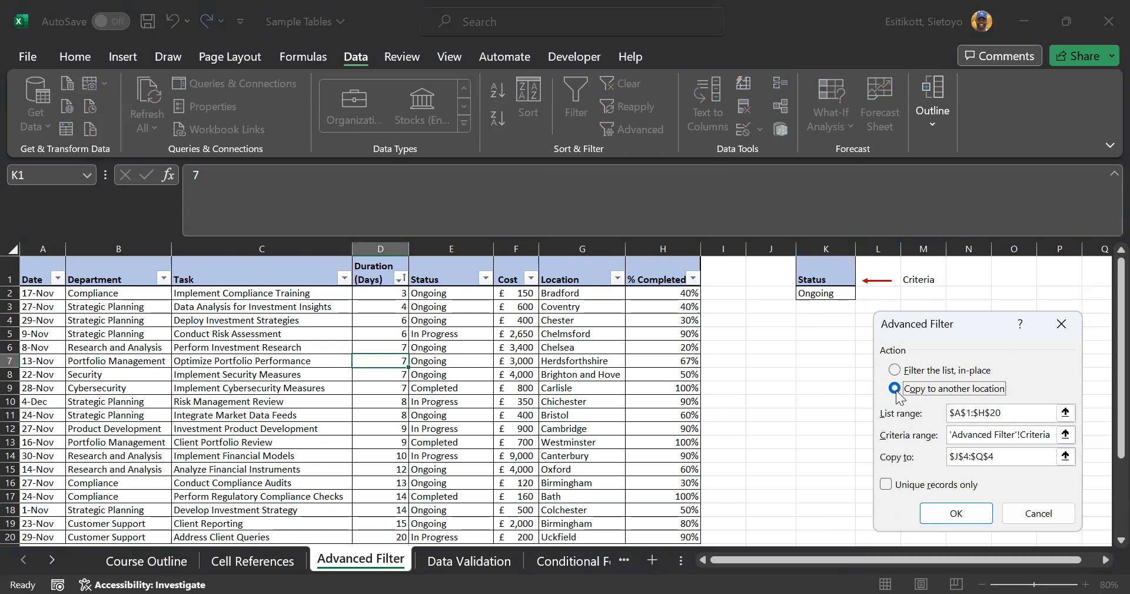
left_click(1001, 438)
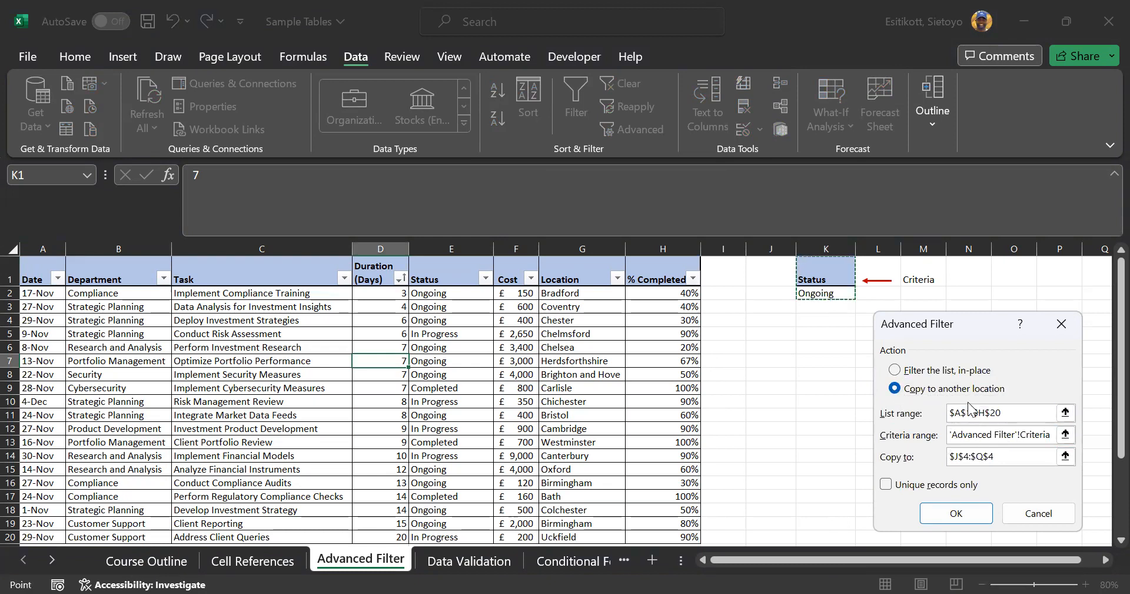
key("BackSpace")
key("BackSpace")
key("BackSpace")
key("BackSpace")
key("BackSpace")
key("BackSpace")
key("BackSpace")
key("BackSpace")
key("BackSpace")
key("BackSpace")
key("BackSpace")
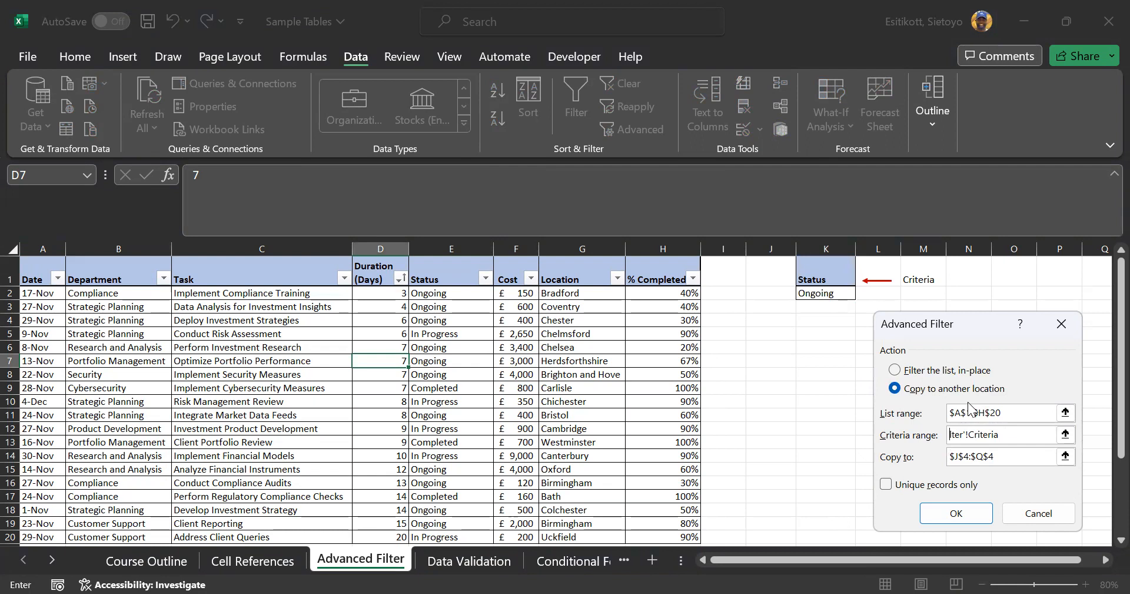
left_click_drag(803, 268, 815, 297)
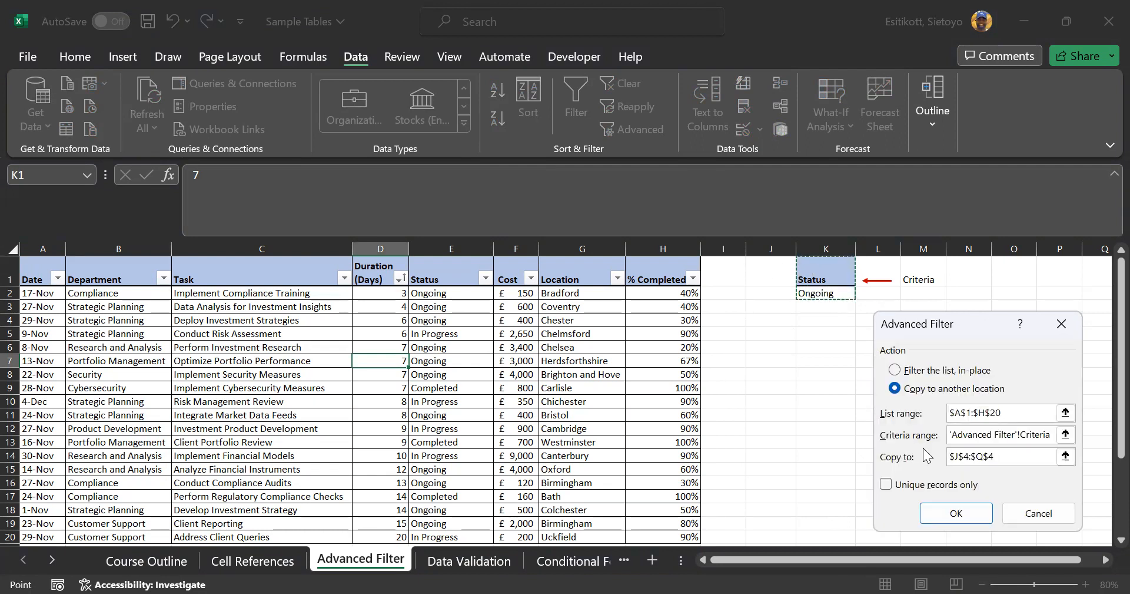
Set the destination to J6 and copy the twelve Ongoing tasks there
left_click(994, 460)
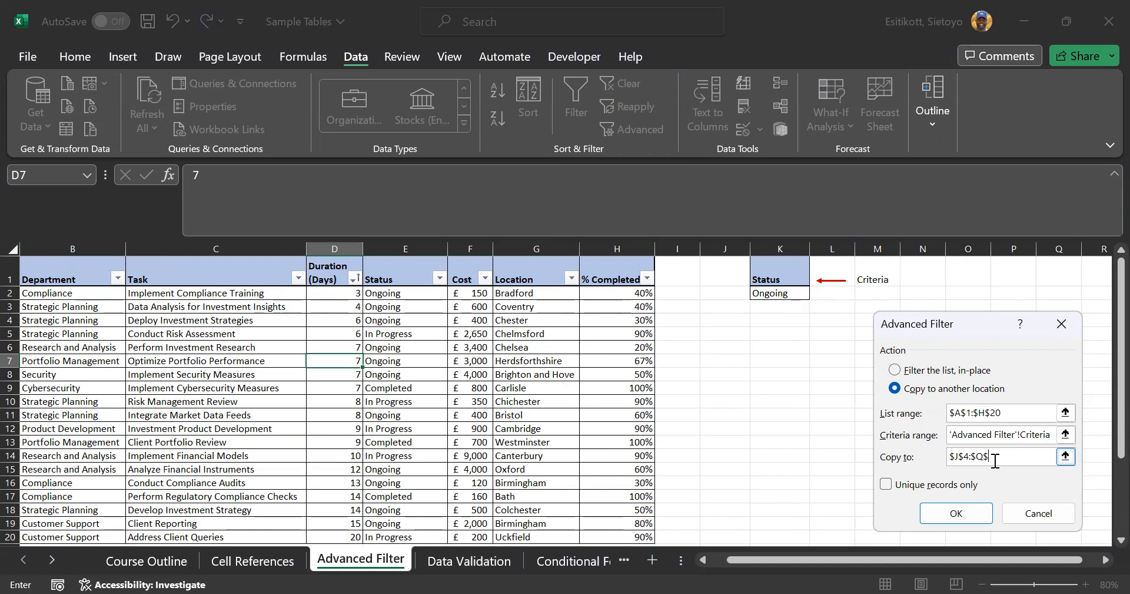
key("BackSpace")
key("BackSpace")
key("BackSpace")
key("BackSpace")
key("BackSpace")
key("BackSpace")
key("BackSpace")
left_click(705, 346)
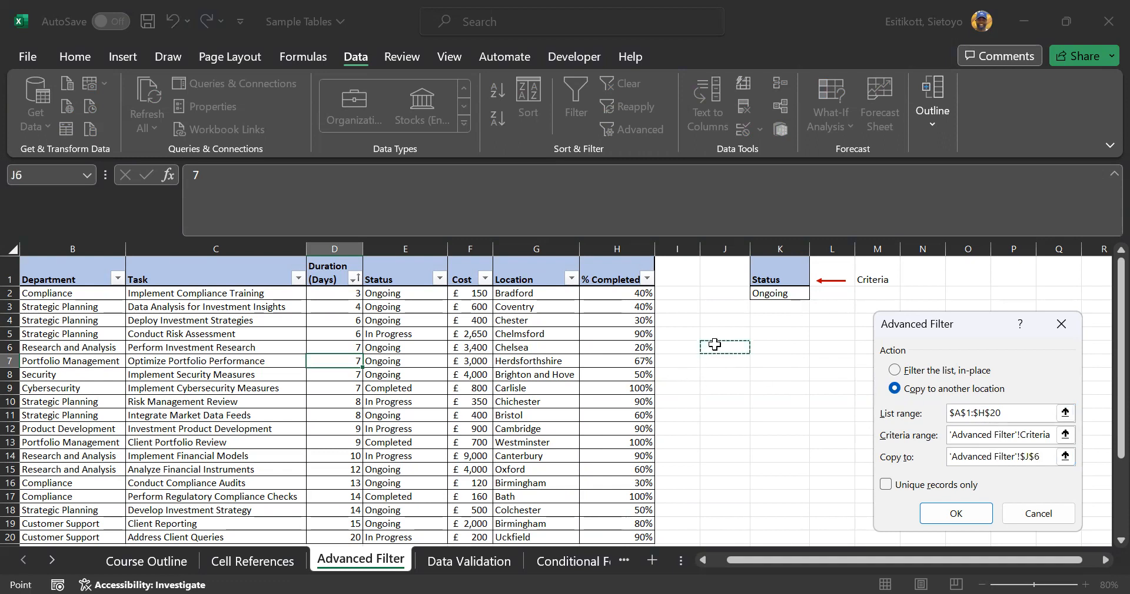
left_click(939, 511)
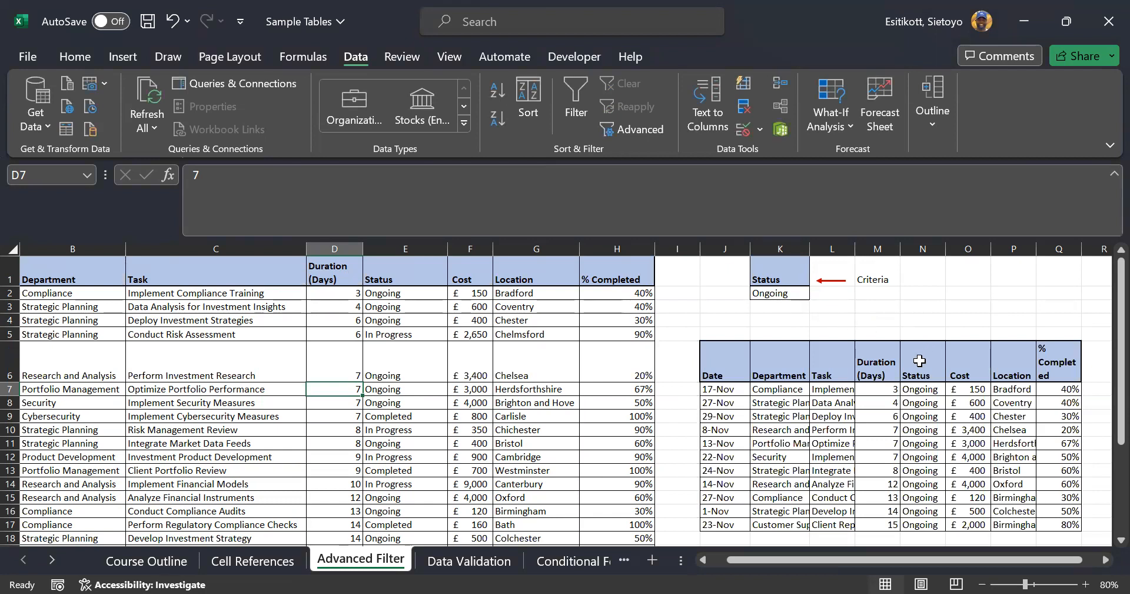
Autofit columns K and L and widen column Q so the Ongoing copy reads in full
left_click_drag(923, 391, 924, 526)
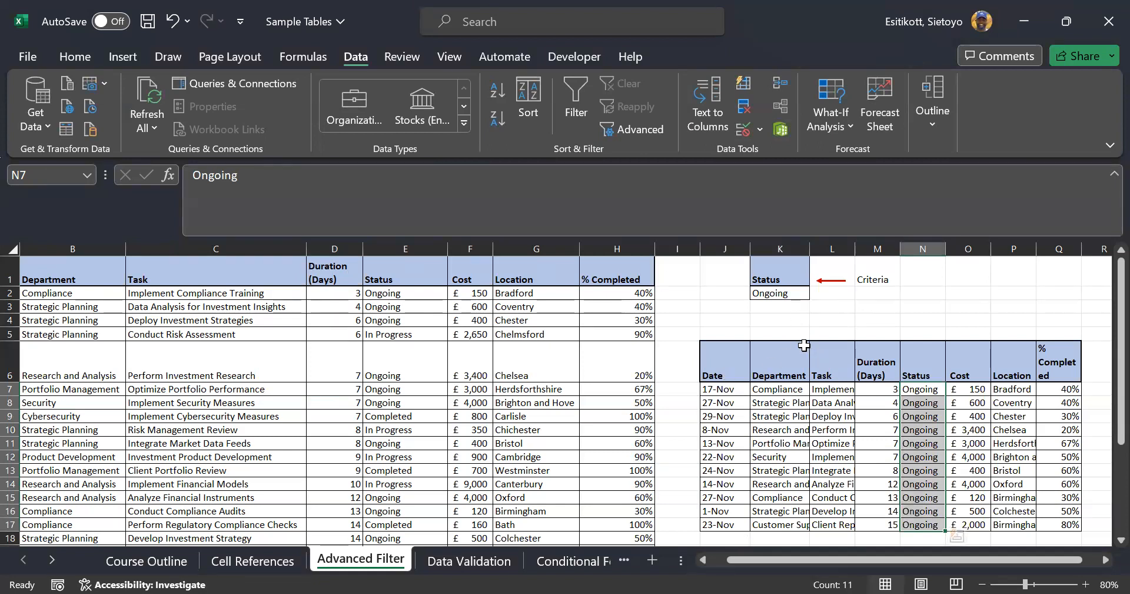
double_click(810, 248)
left_click_drag(854, 558, 894, 558)
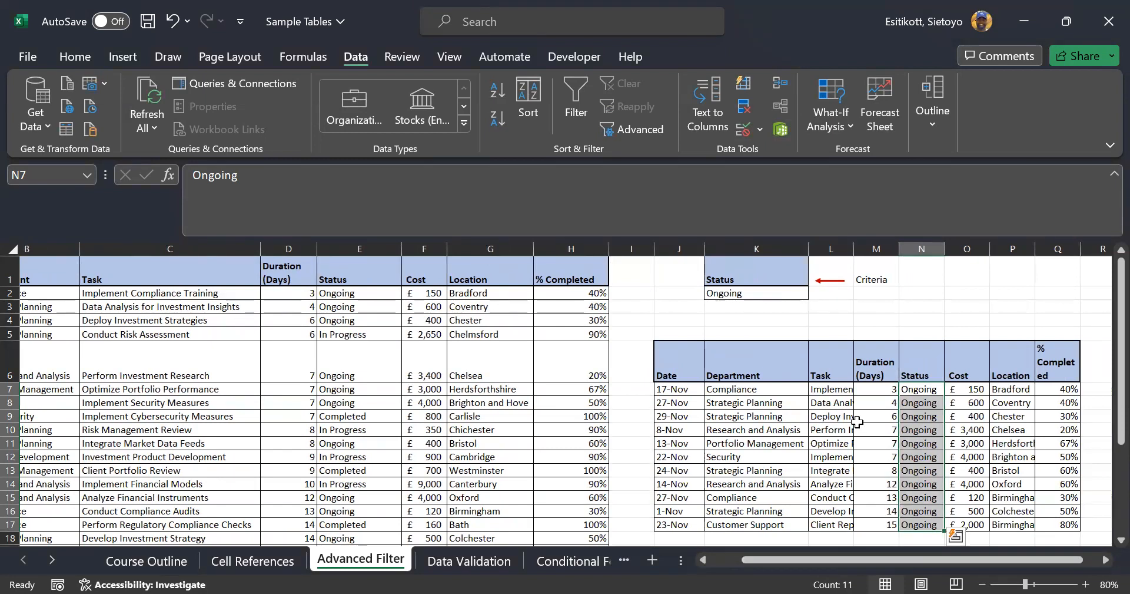
double_click(855, 249)
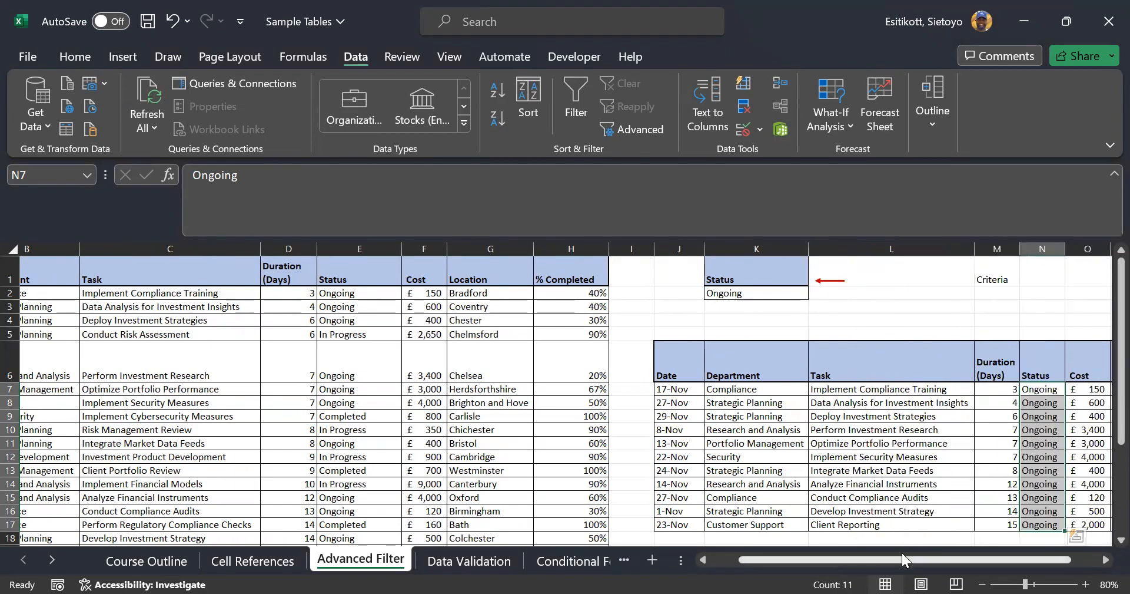
left_click_drag(913, 559, 1028, 566)
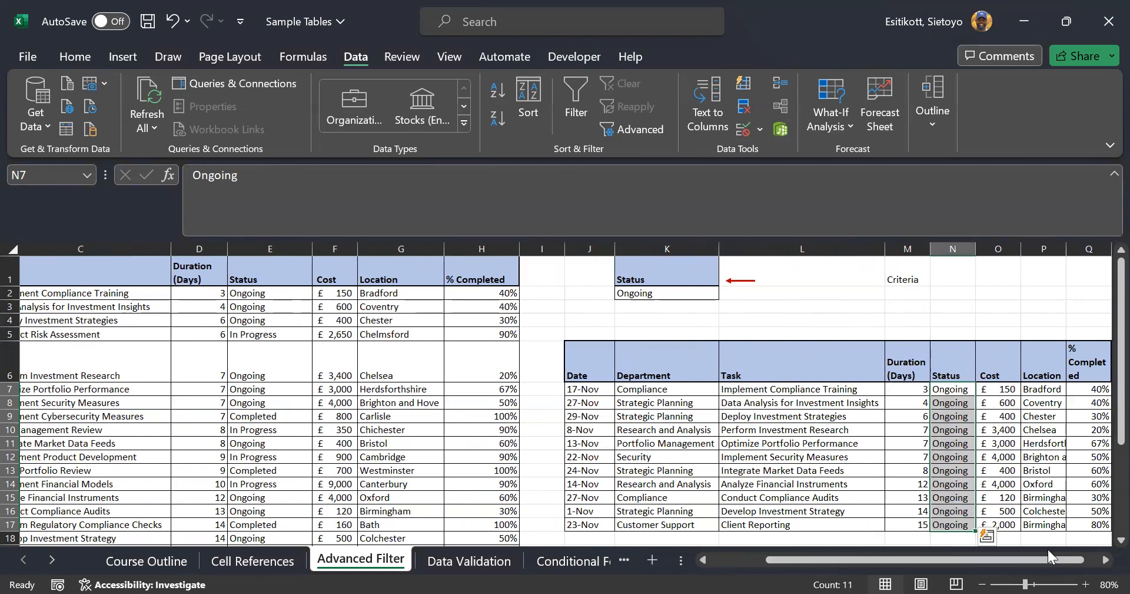
left_click(1104, 560)
left_click(1105, 561)
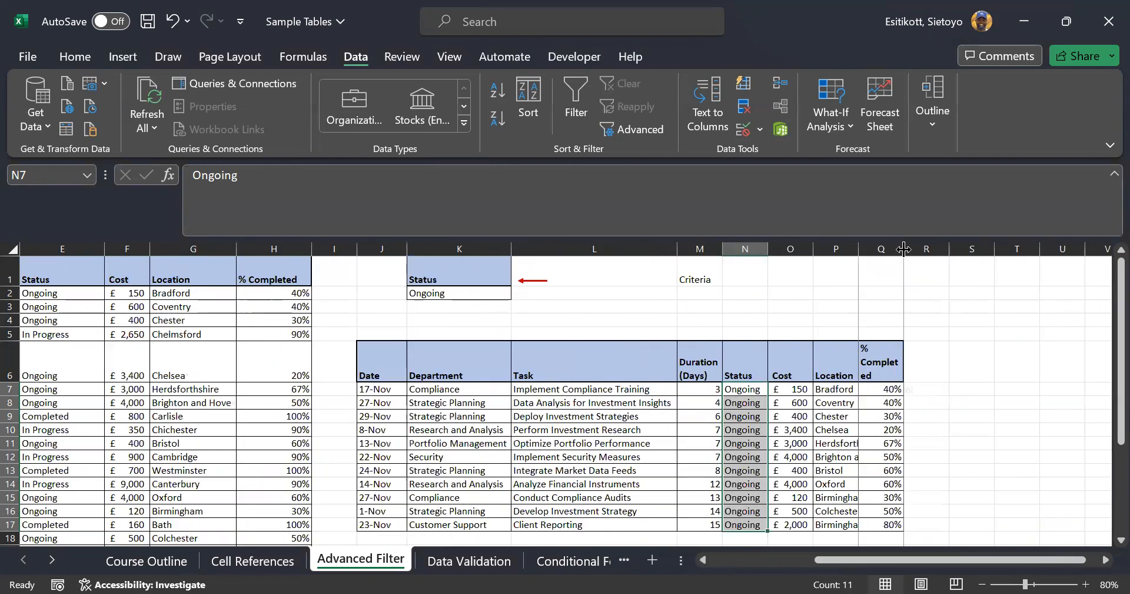
left_click_drag(904, 248, 936, 248)
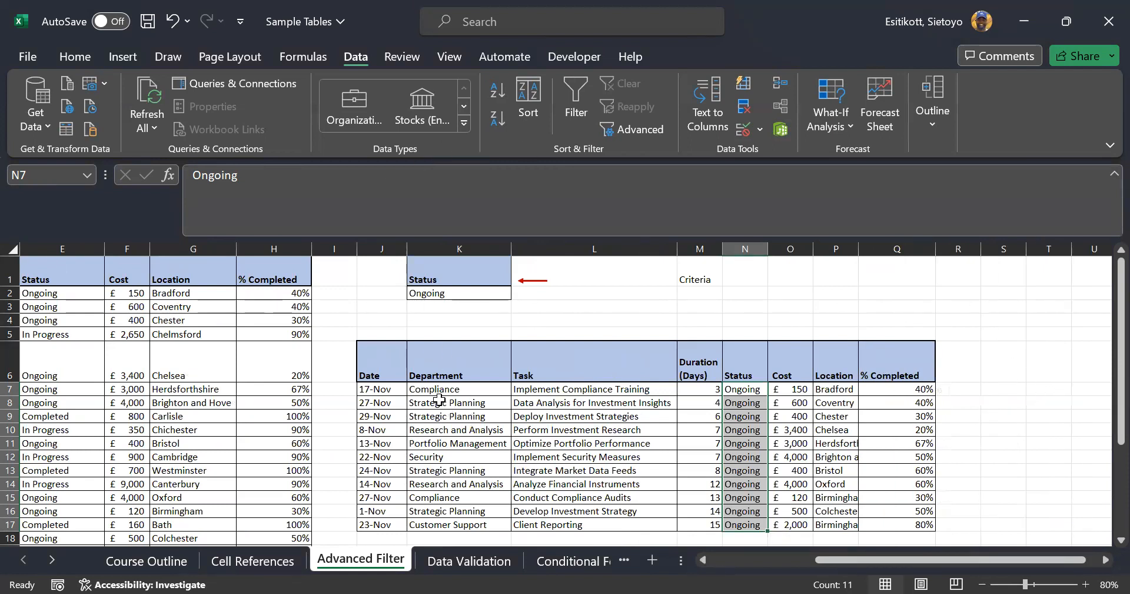
left_click_drag(398, 368, 922, 524)
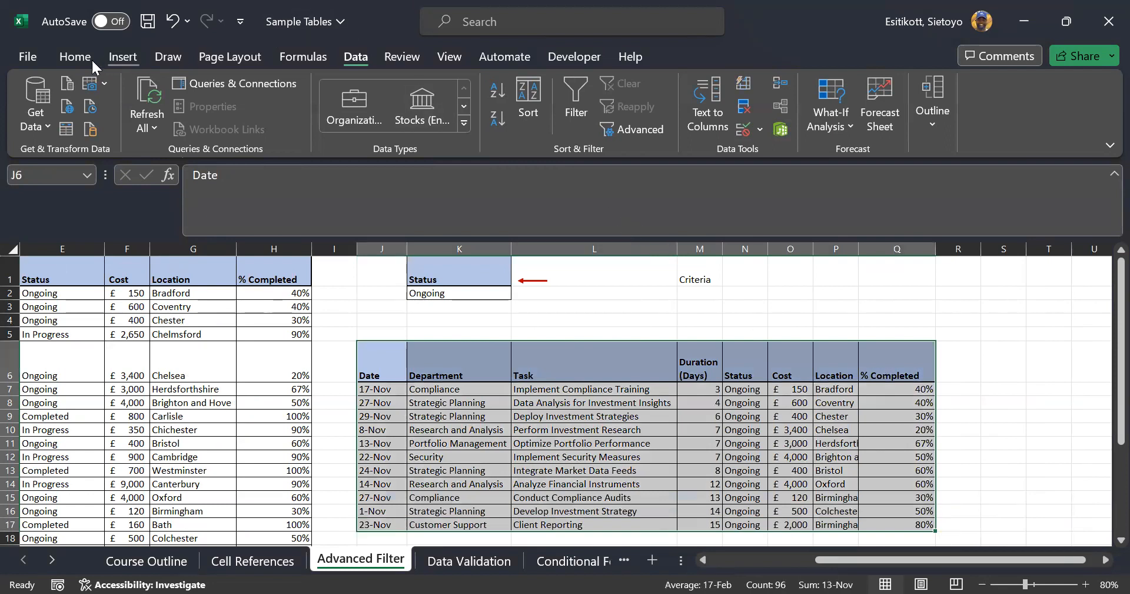
Delete the copied Ongoing table beside the task list
left_click(74, 57)
left_click(764, 108)
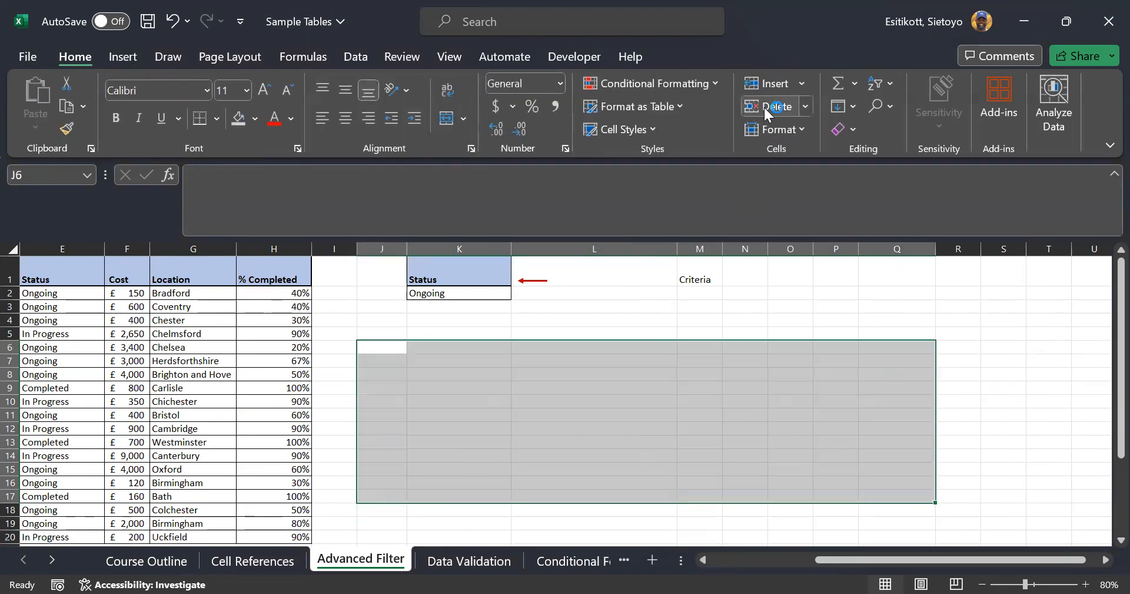
left_click_drag(859, 570, 810, 570)
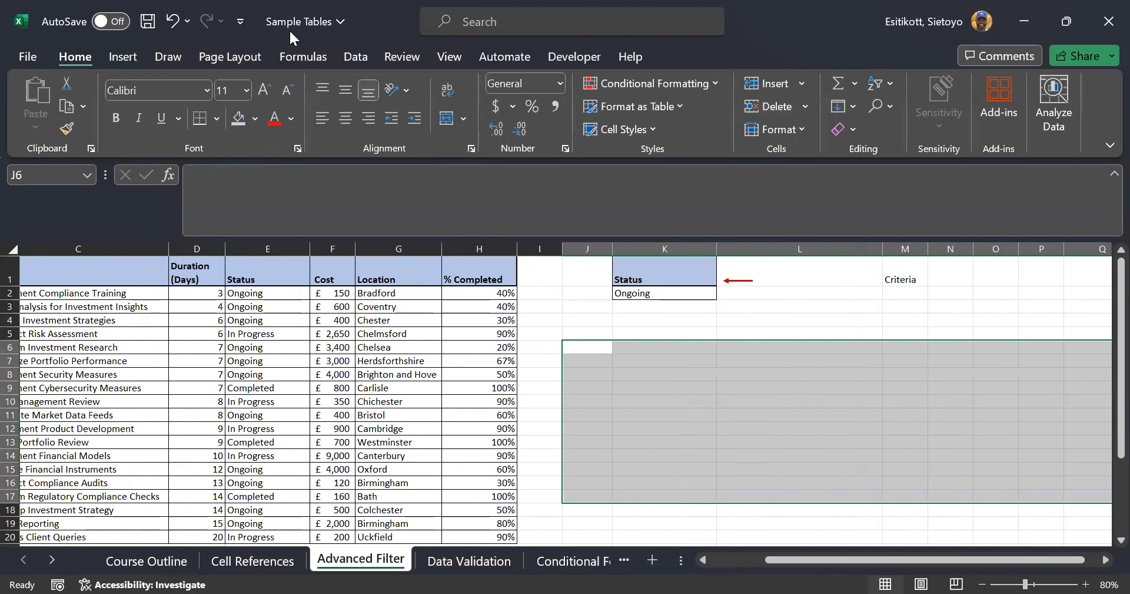
left_click(752, 560)
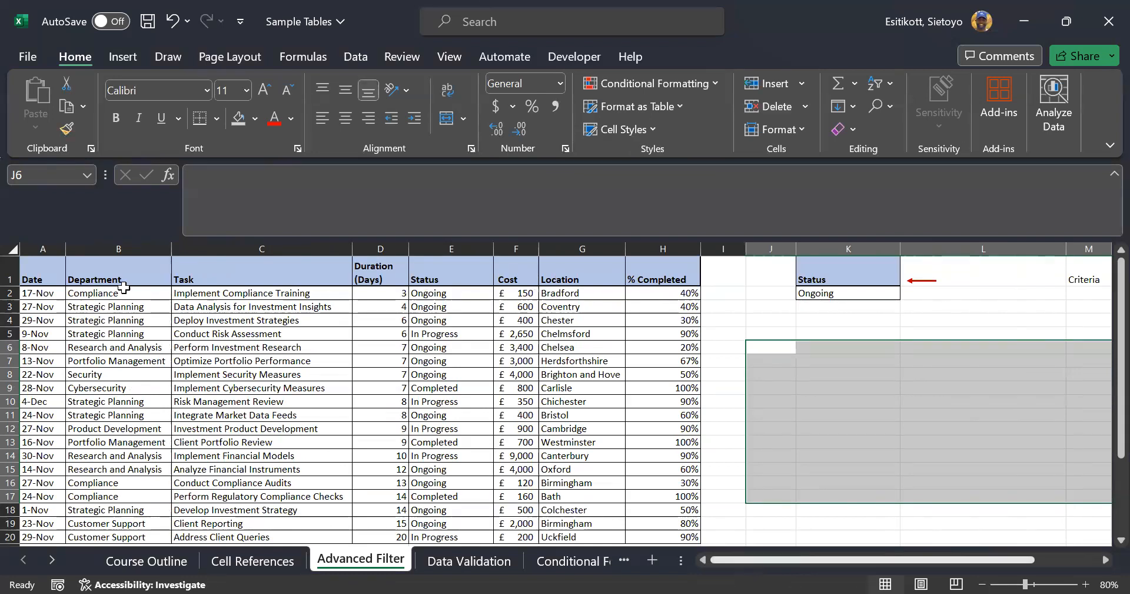
Copy the Department header and Compliance entry into criteria cells K1:K2
left_click_drag(116, 286, 115, 293)
key("ctrl+c")
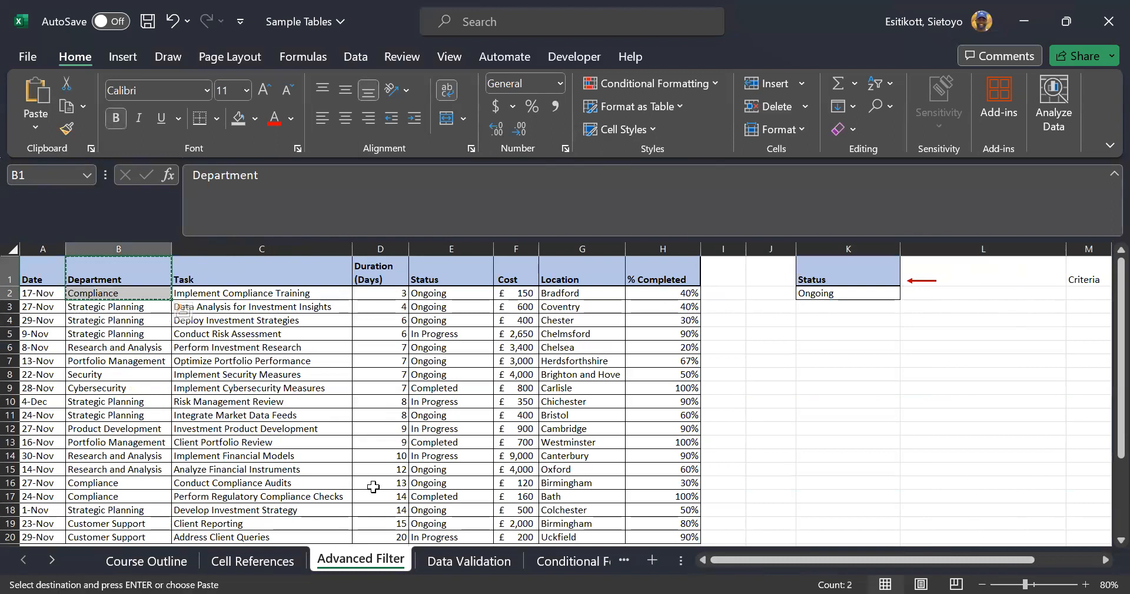
left_click(828, 273)
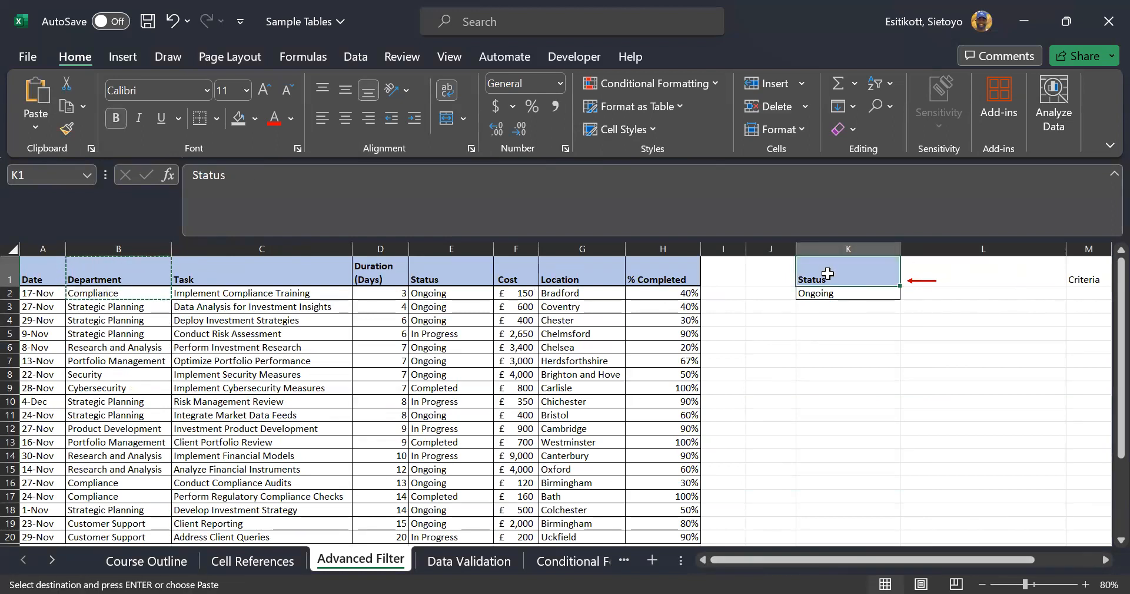
key("ctrl+v")
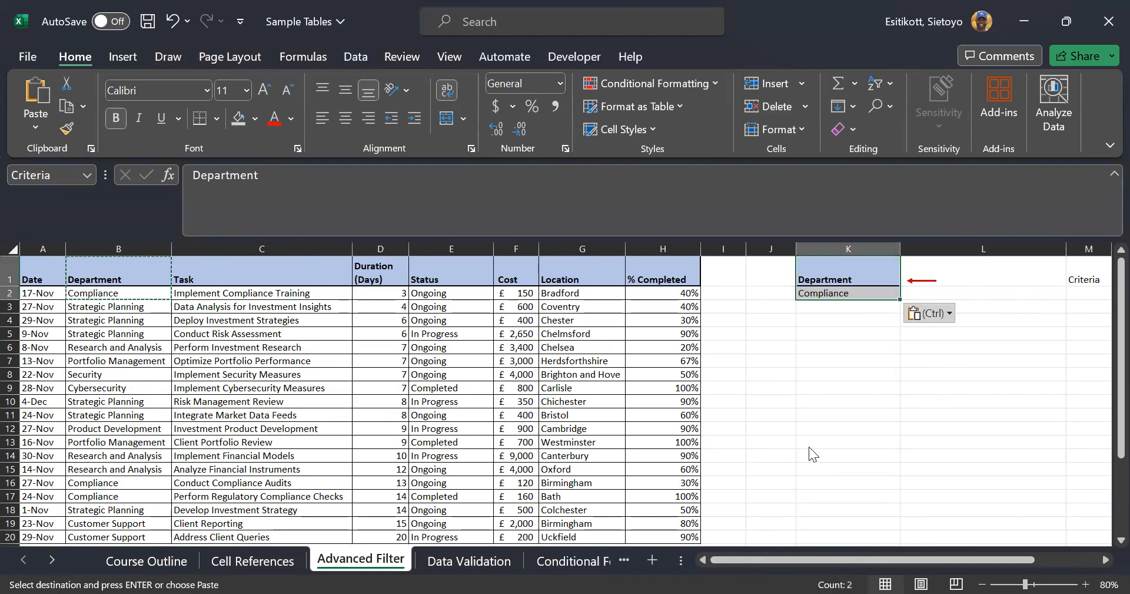
key("ctrl")
key("Escape")
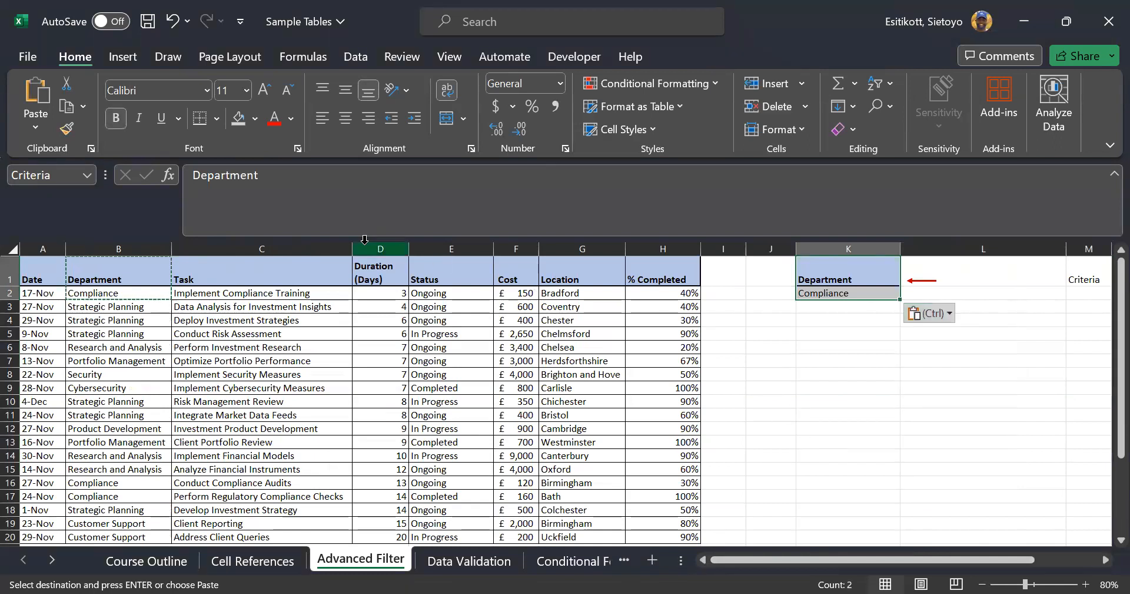
Replace the K2 criterion with Strategic Planning copied from B3
left_click(97, 309)
key("ctrl+c")
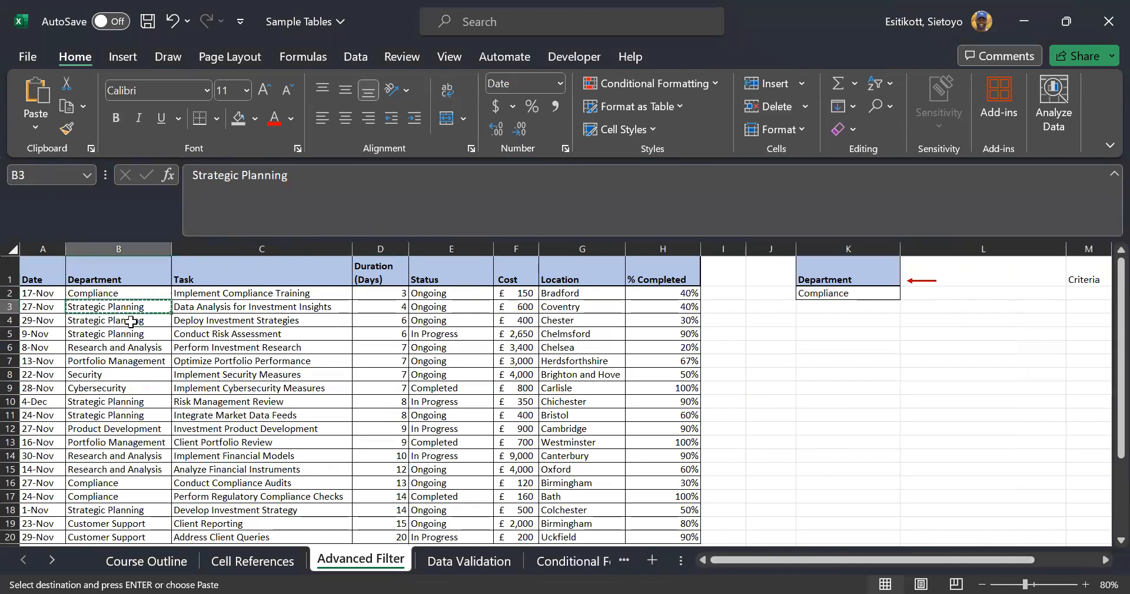
left_click(836, 294)
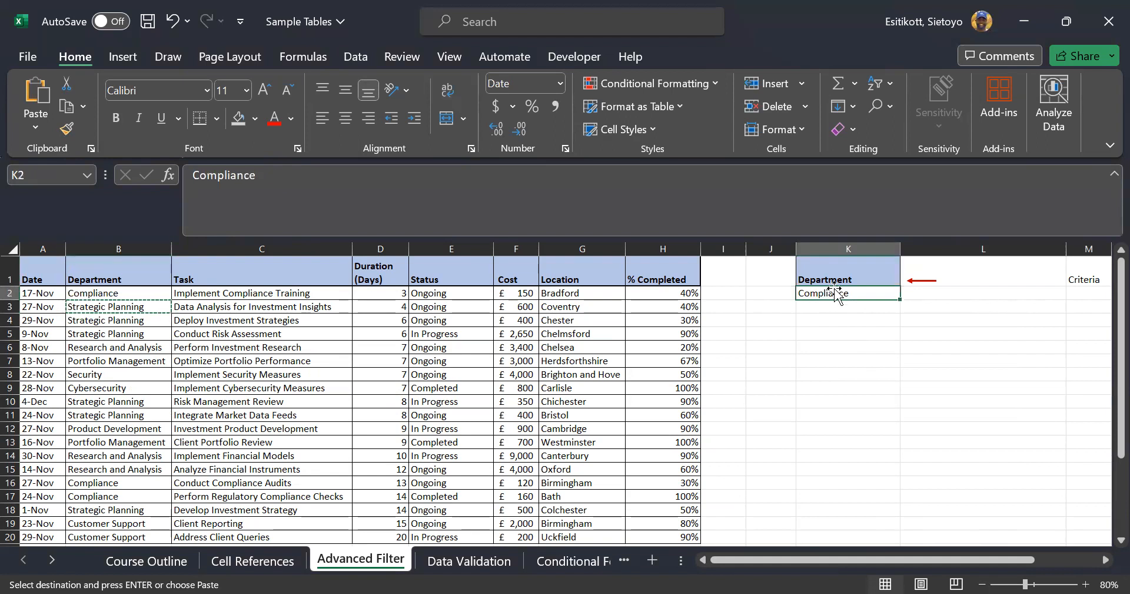
key("ctrl+v")
left_click(856, 332)
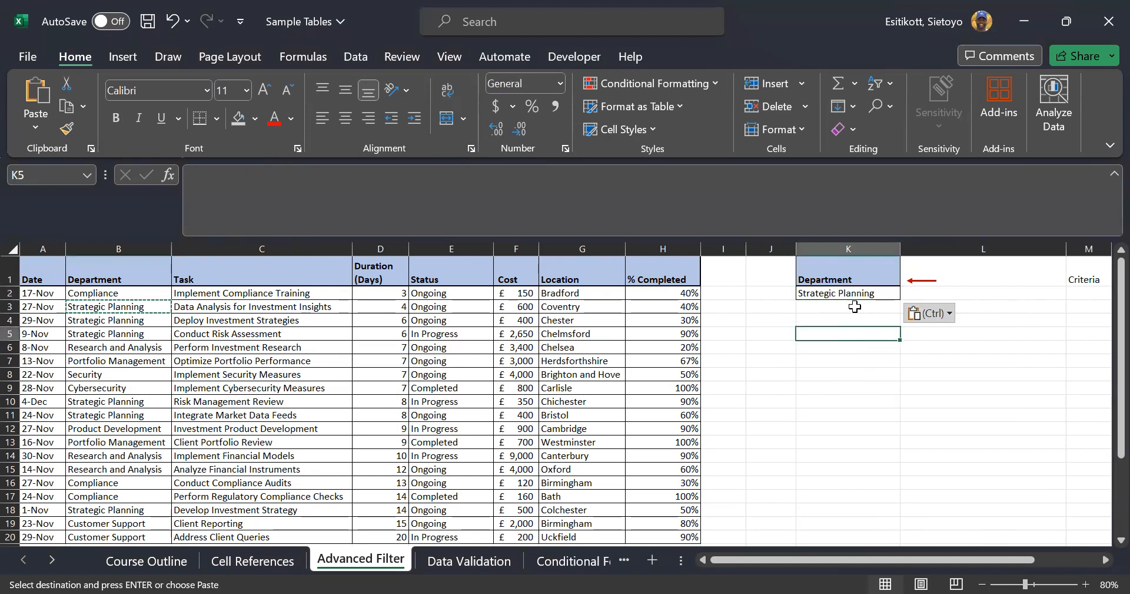
left_click(885, 272)
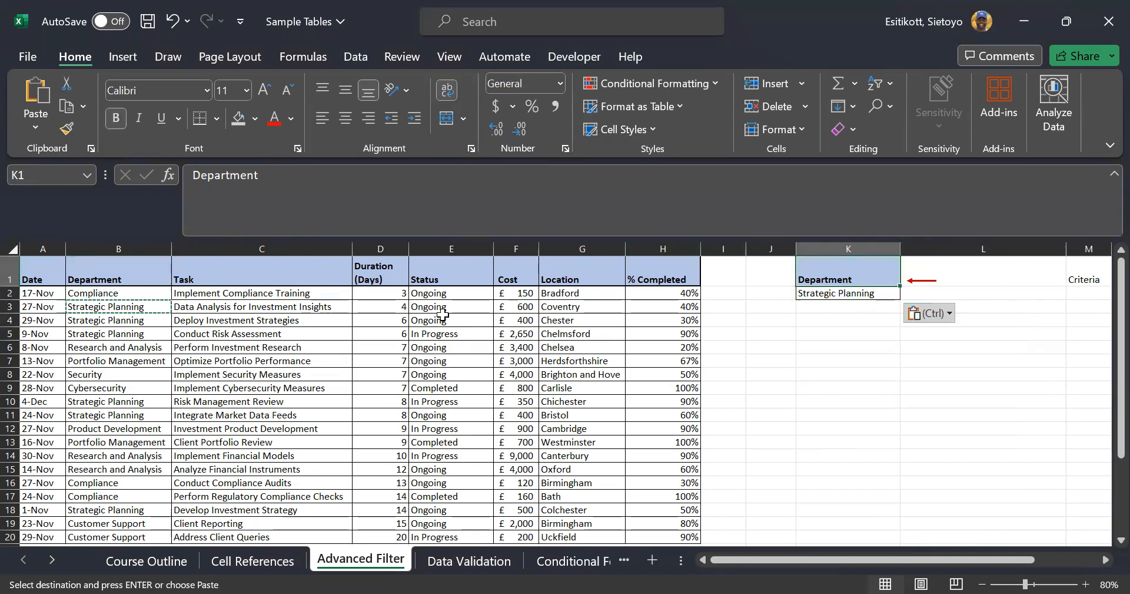
left_click(422, 346)
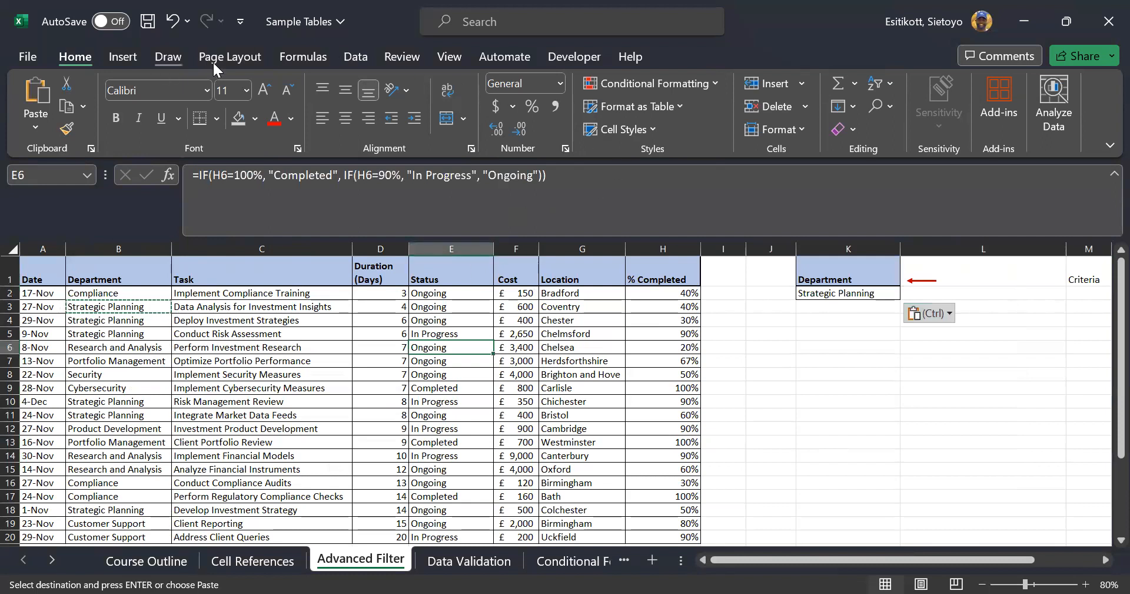
left_click(356, 60)
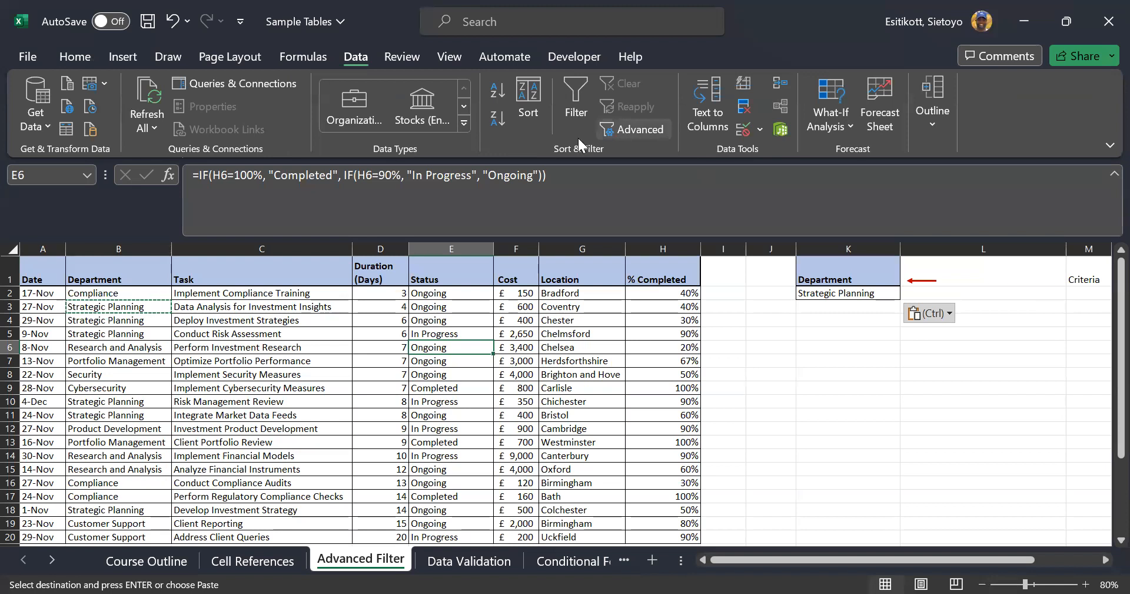
Advanced-filter list $A$1:$H$20 with criteria $K$1:$K$2, copying the Strategic Planning rows to I9
left_click(632, 129)
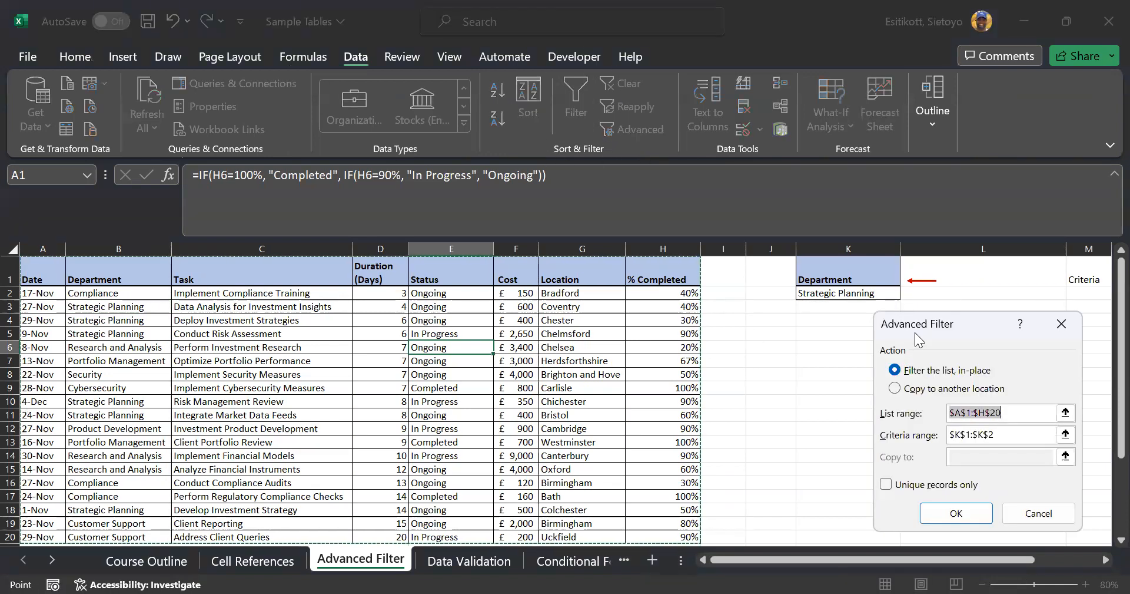
left_click(912, 388)
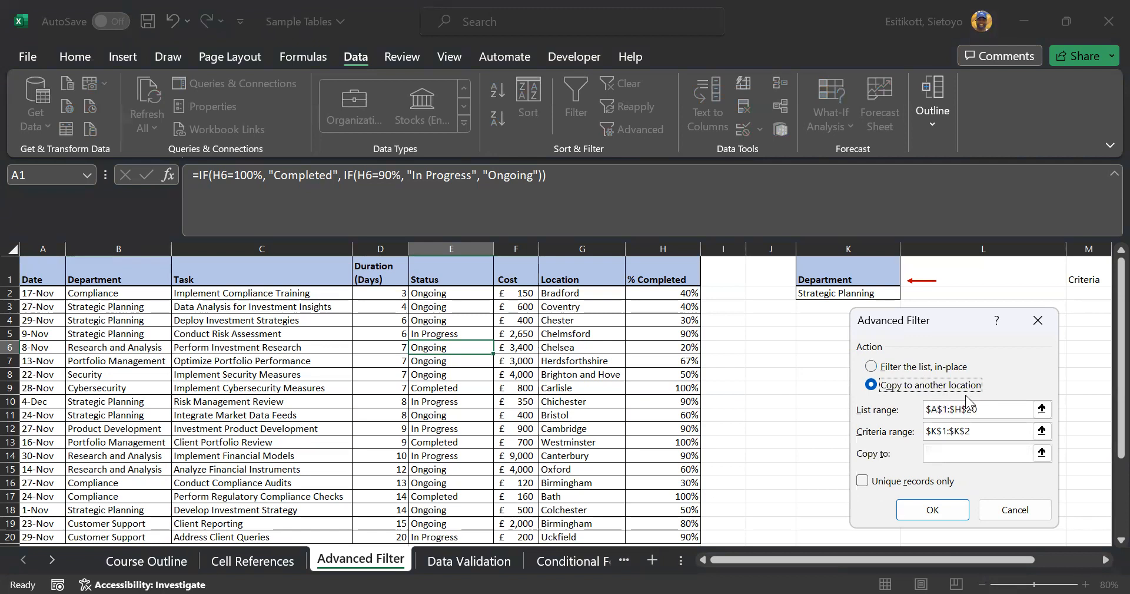
left_click(990, 415)
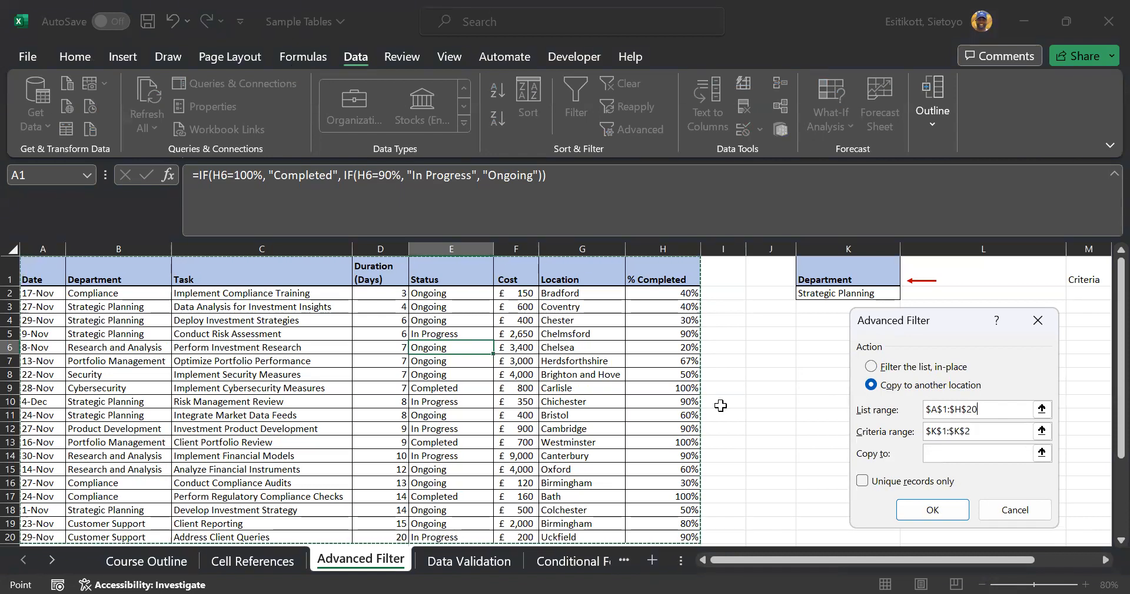
left_click(1000, 432)
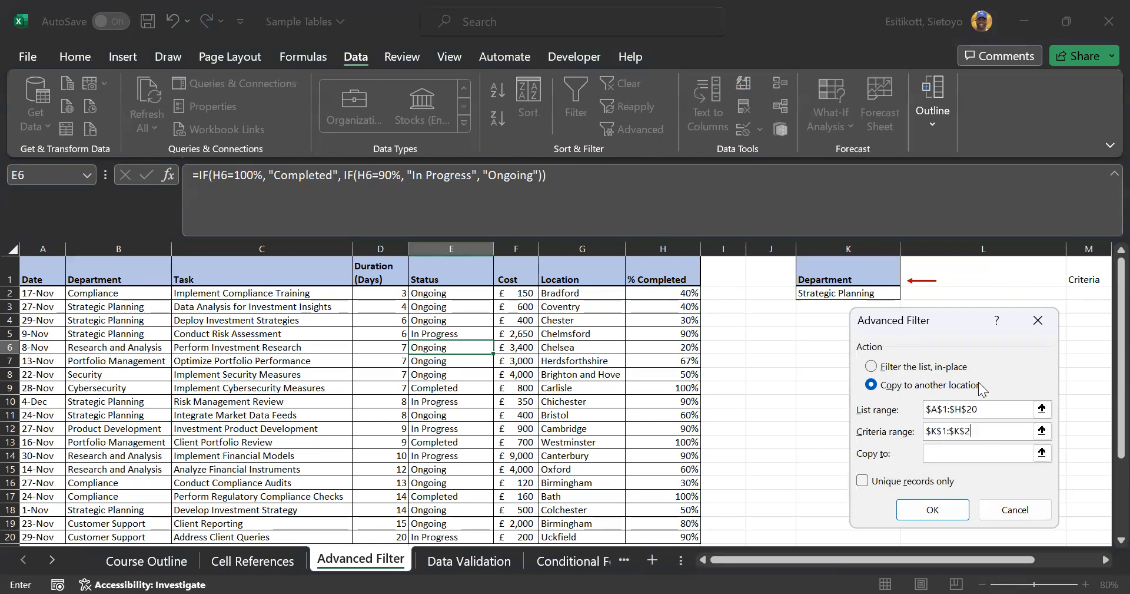
left_click(951, 458)
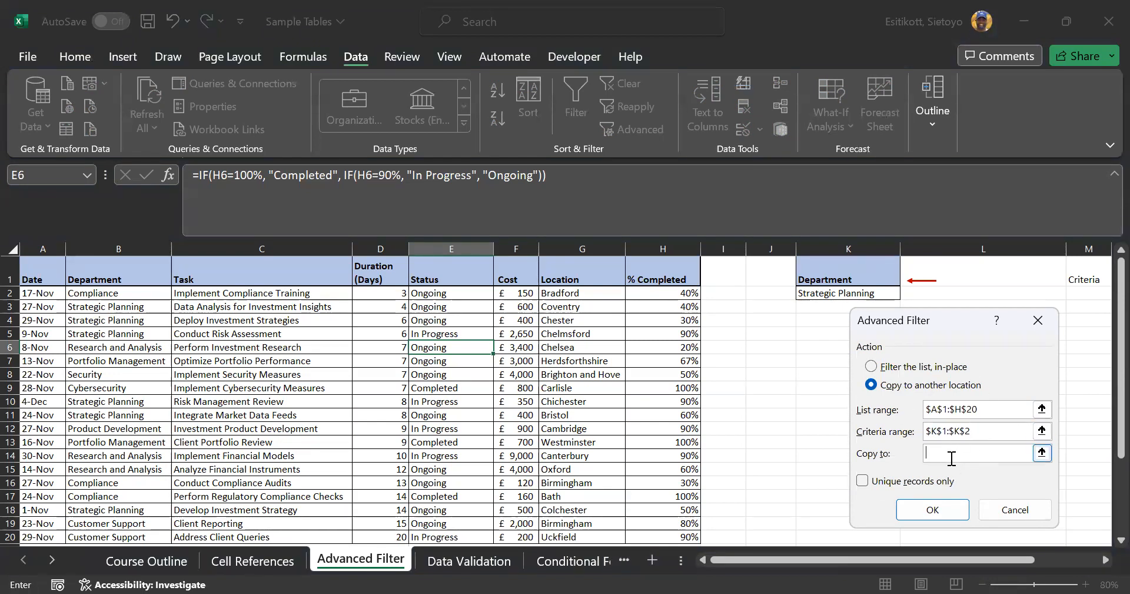
left_click(739, 386)
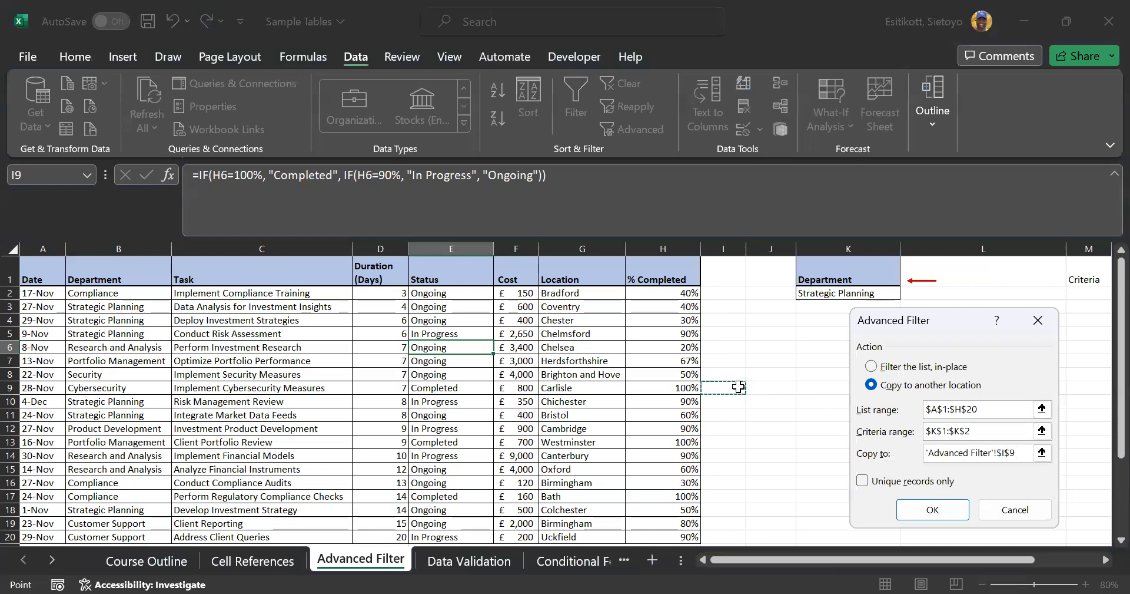
left_click(934, 511)
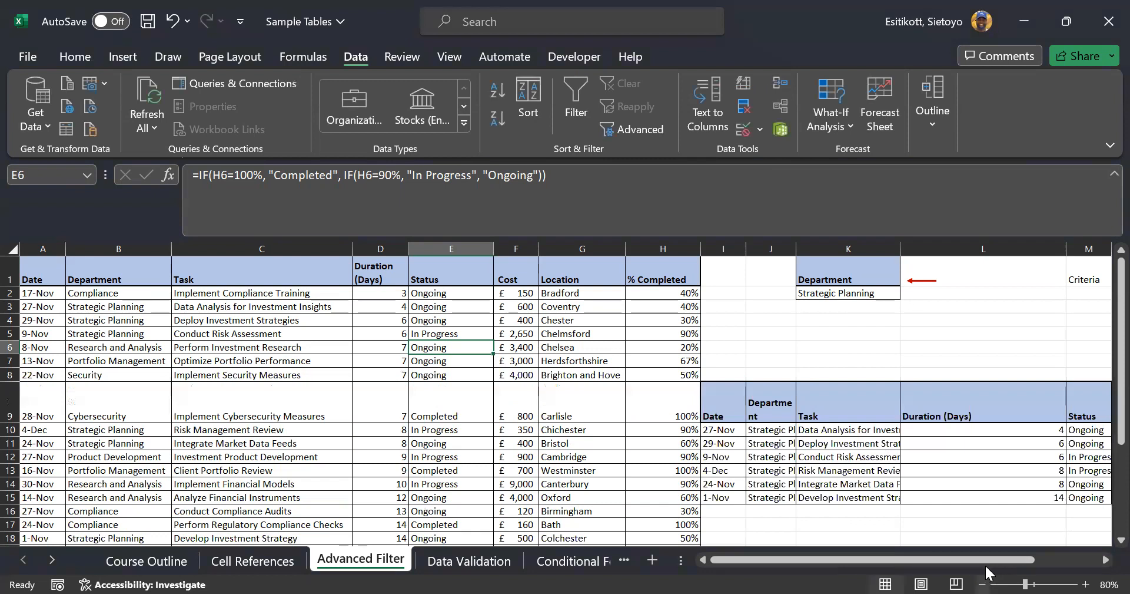
Zoom out and autofit columns J, K and P so the Strategic Planning copy shows full names
left_click(982, 584)
left_click_drag(952, 563, 953, 563)
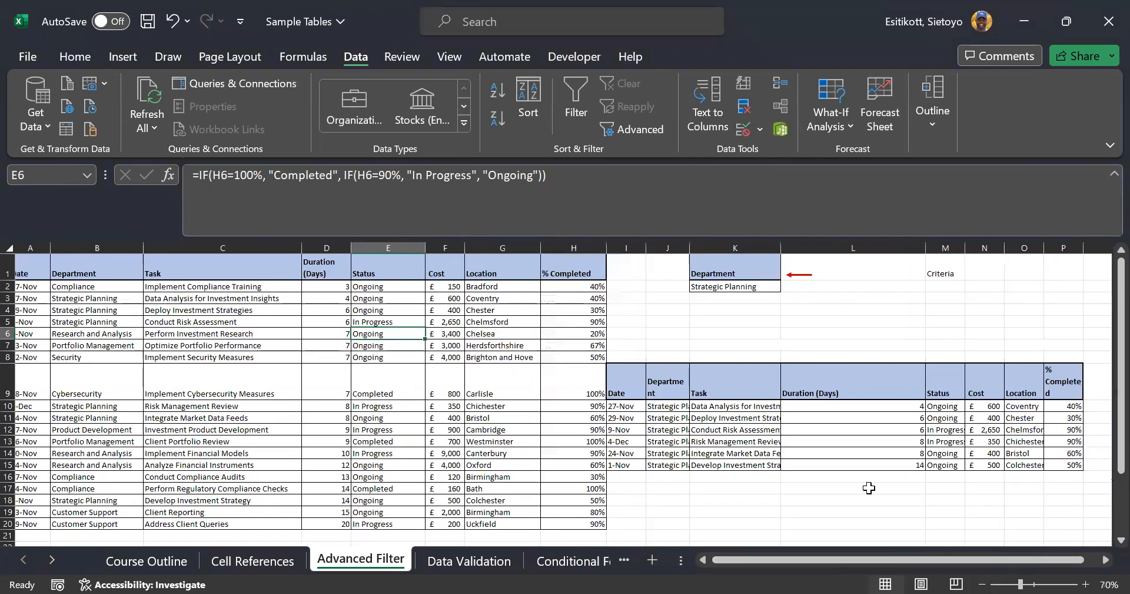
double_click(690, 247)
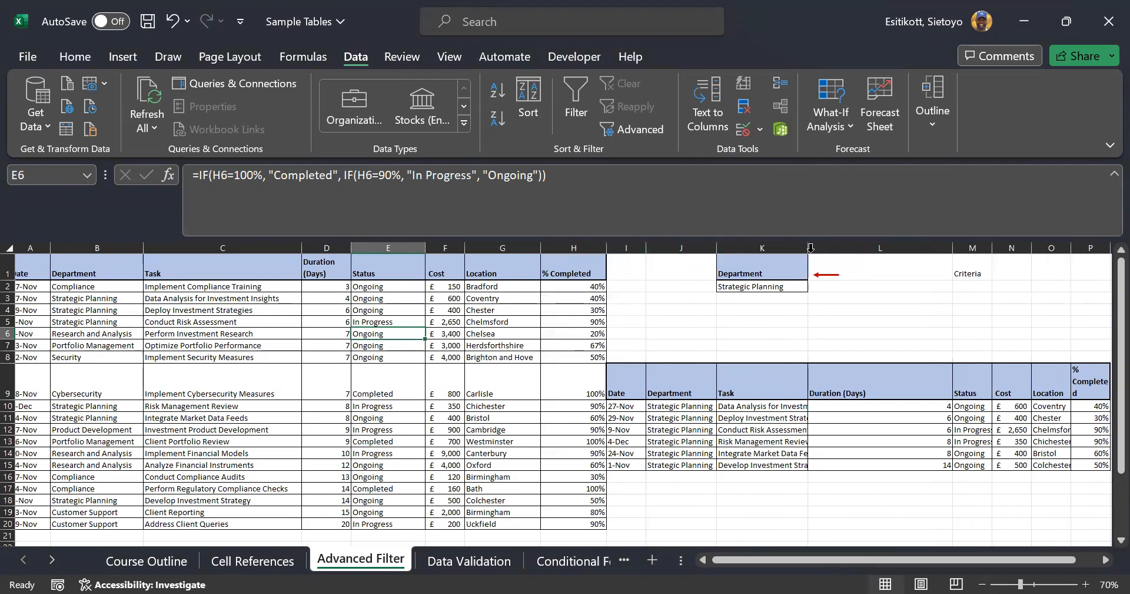
double_click(809, 247)
left_click(819, 412)
left_click_drag(819, 411, 820, 466)
left_click_drag(842, 559, 874, 555)
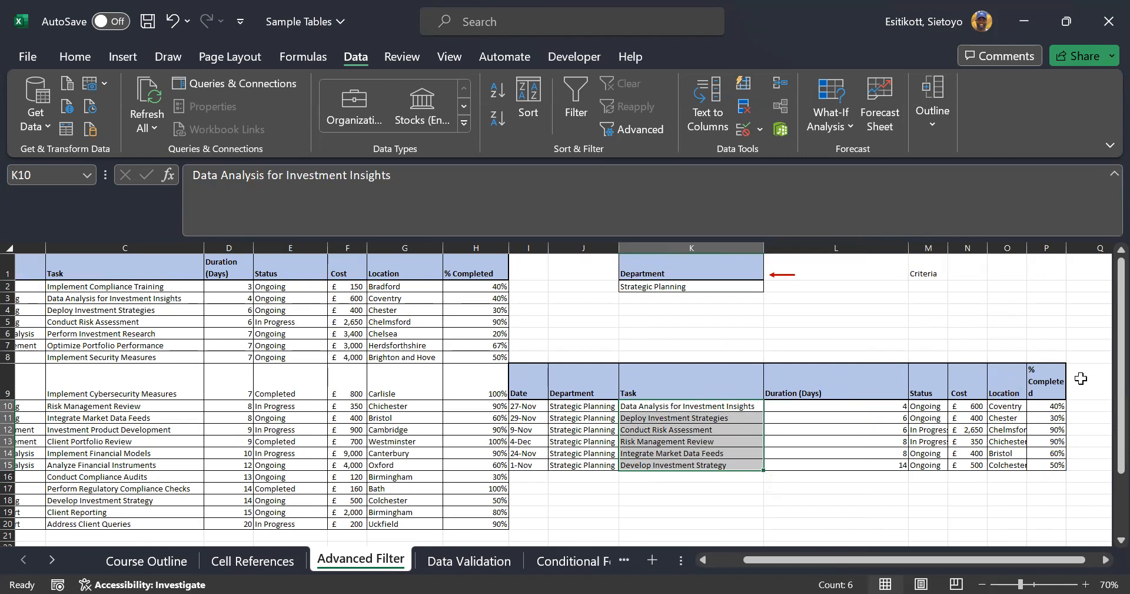
double_click(1067, 247)
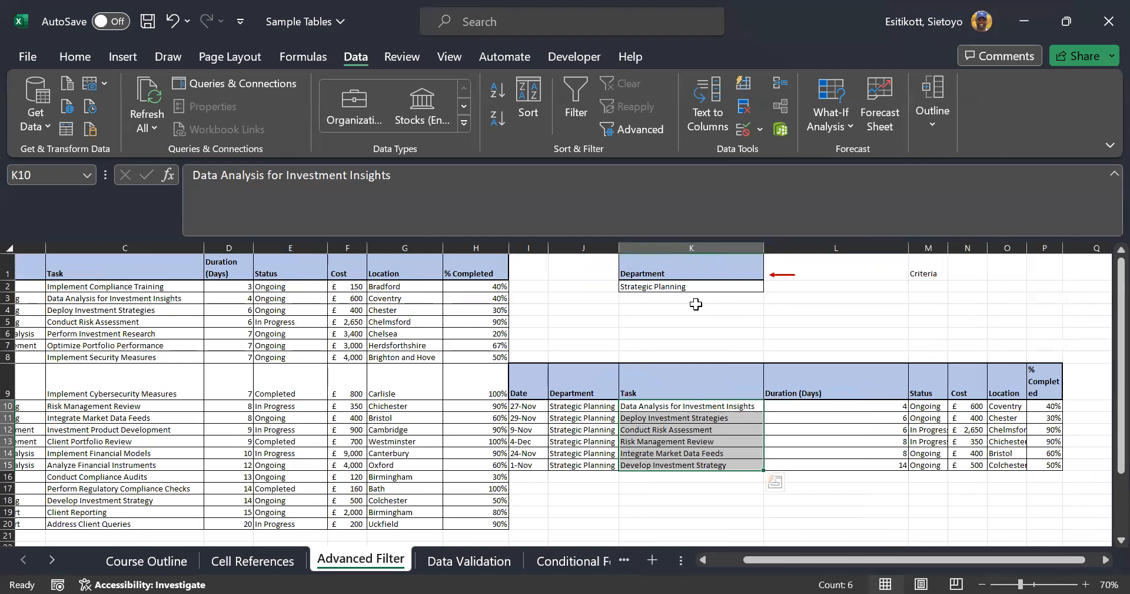
left_click_drag(533, 374, 1054, 465)
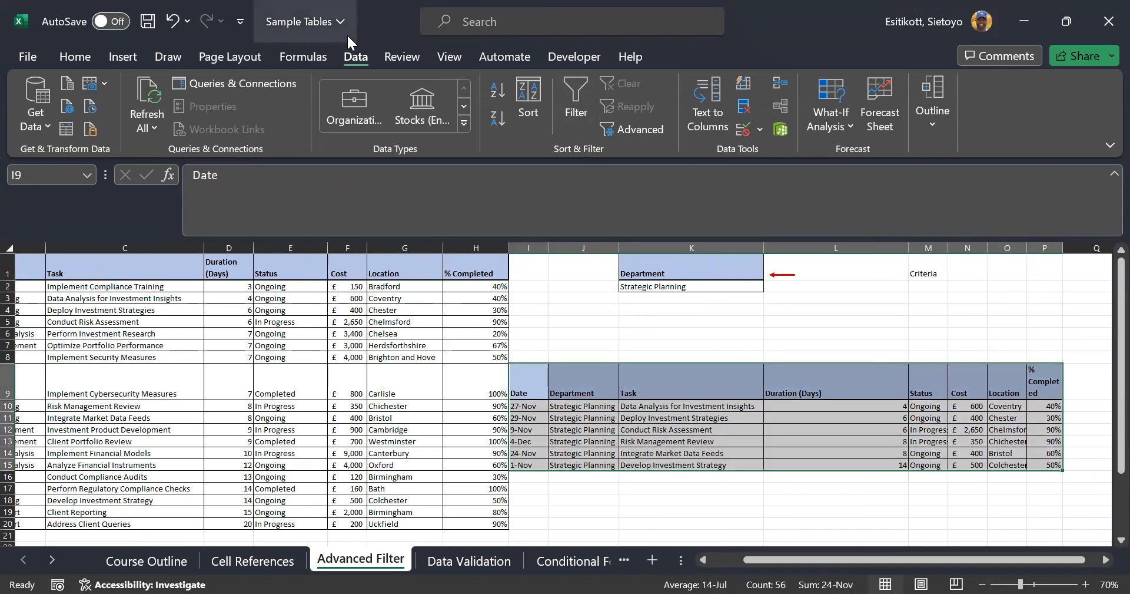
Delete the Strategic Planning copy and paste the % Completed header from H1 into K1
left_click(75, 58)
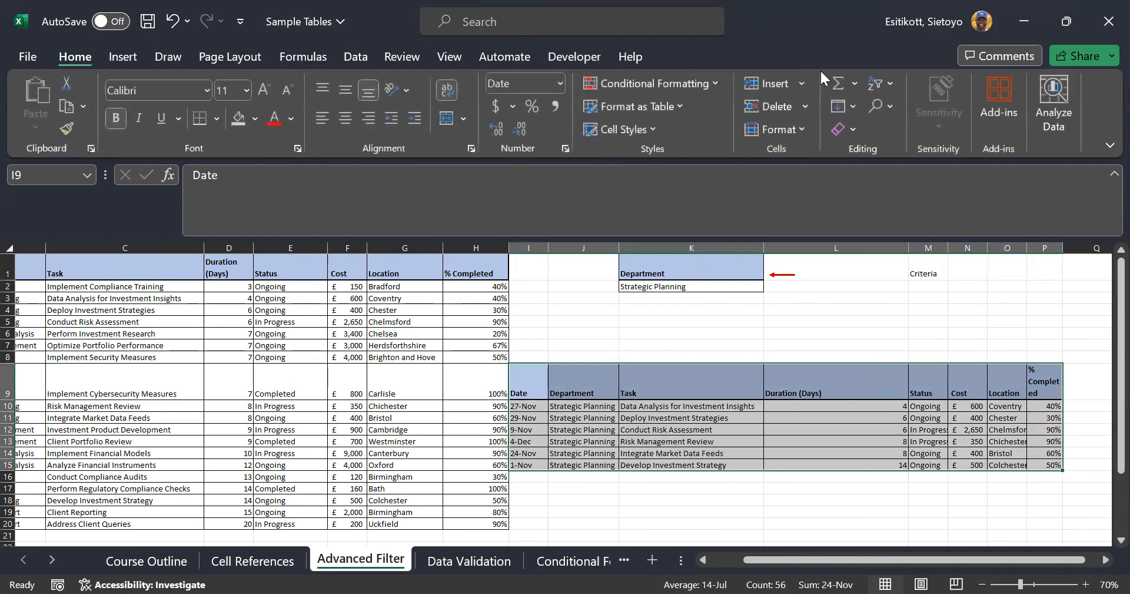
left_click(767, 108)
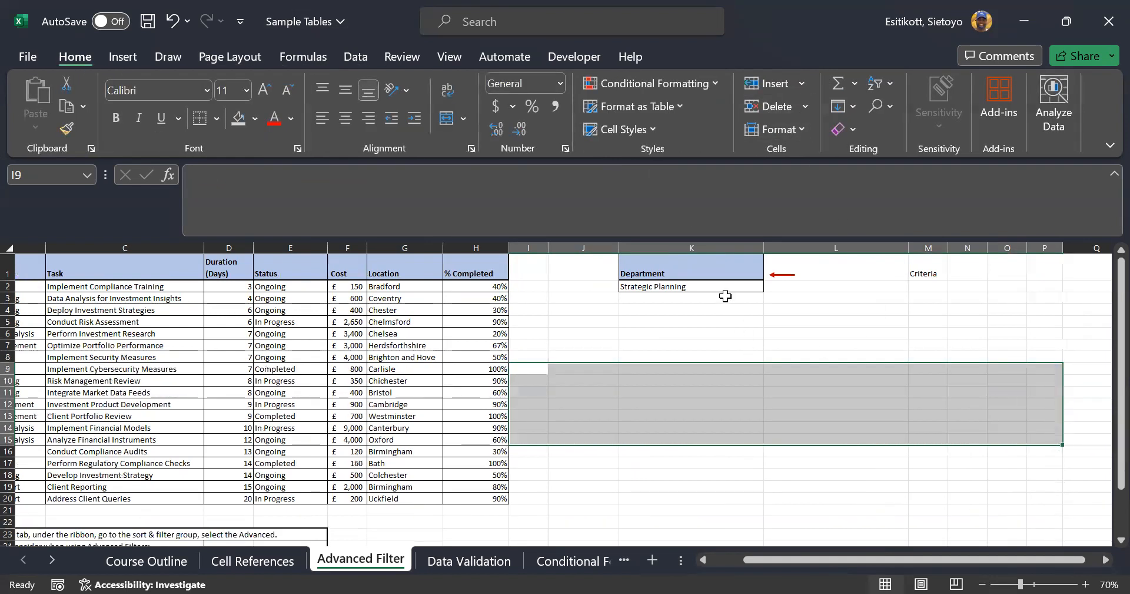
left_click(465, 271)
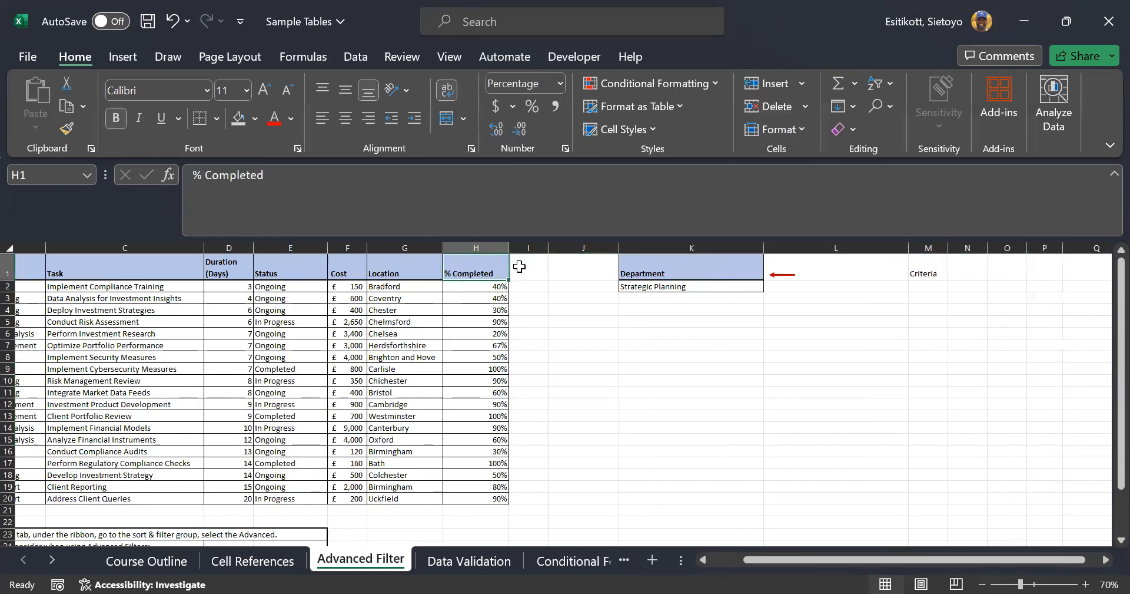
key("ctrl+c")
left_click(701, 272)
key("ctrl+v")
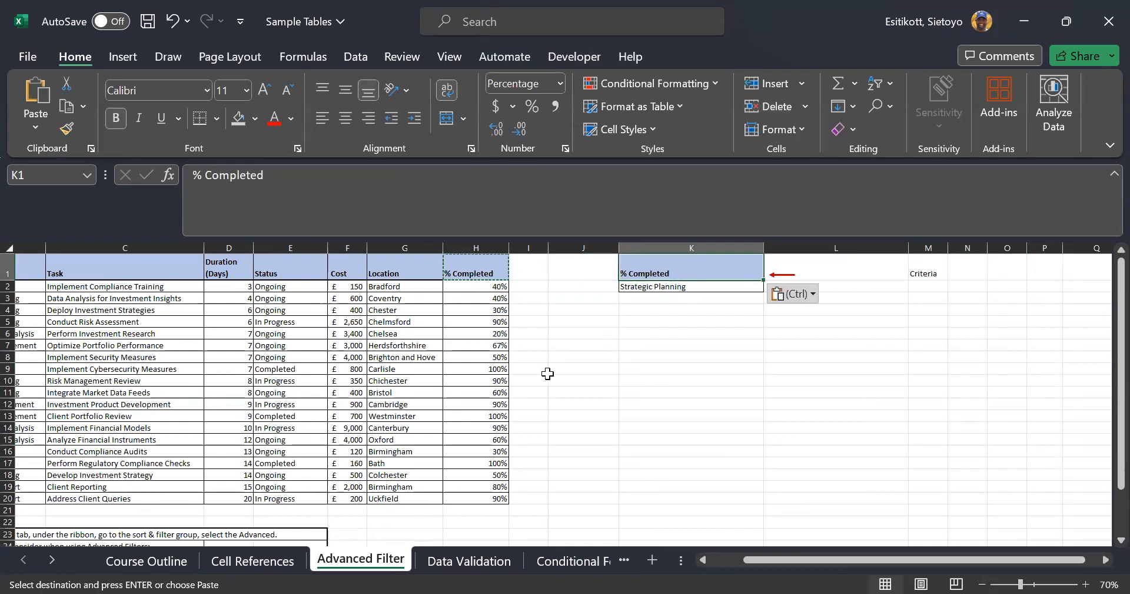
Copy the 40% value from H2 into criteria cell K2
left_click(486, 290)
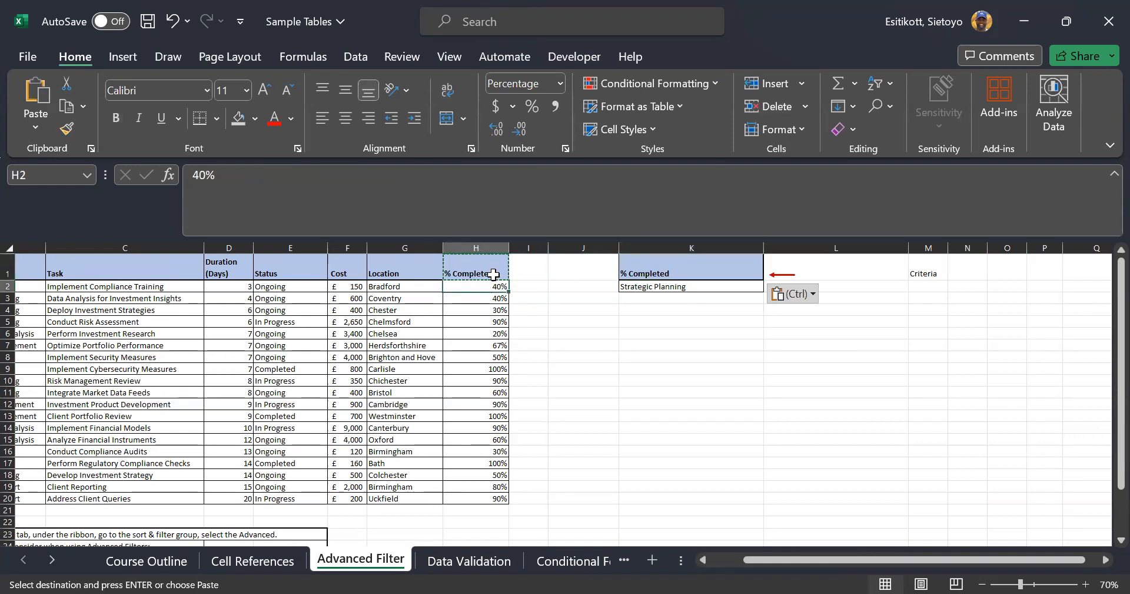
key("ctrl+c")
left_click(732, 288)
key("ctrl+v")
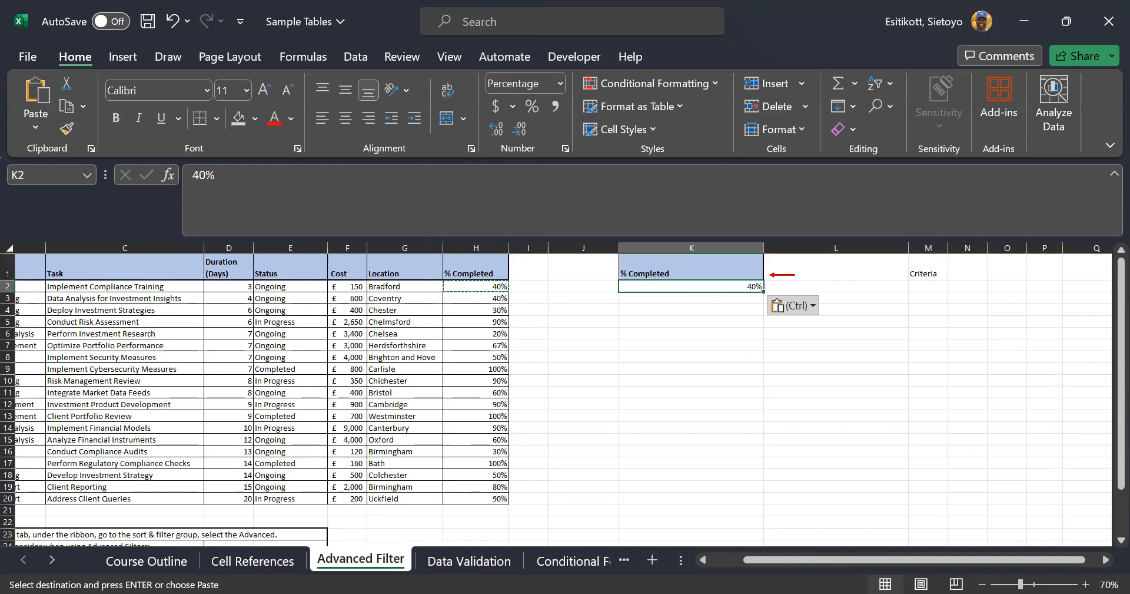
left_click(723, 560)
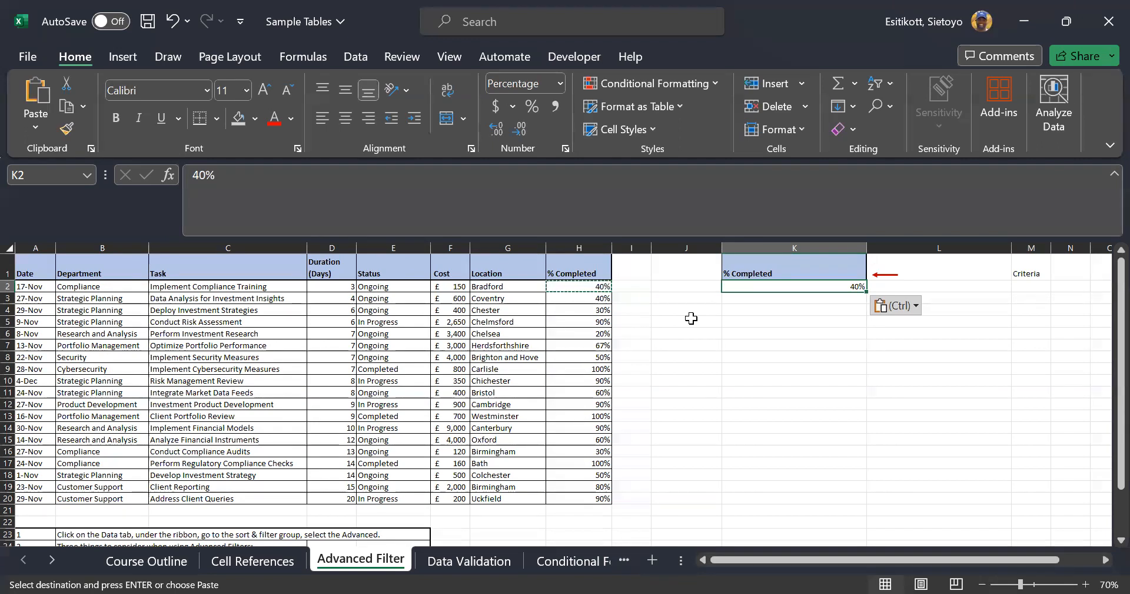
Delete empty column J so the % Completed / 40% criteria shifts into column J
left_click(687, 248)
left_click(764, 109)
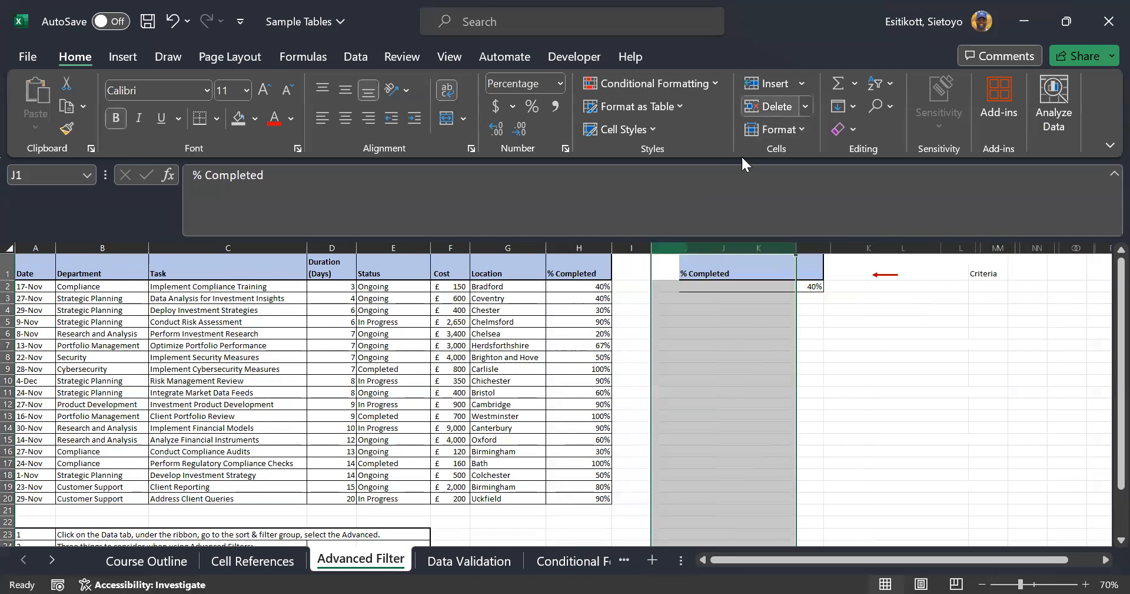
left_click(722, 265)
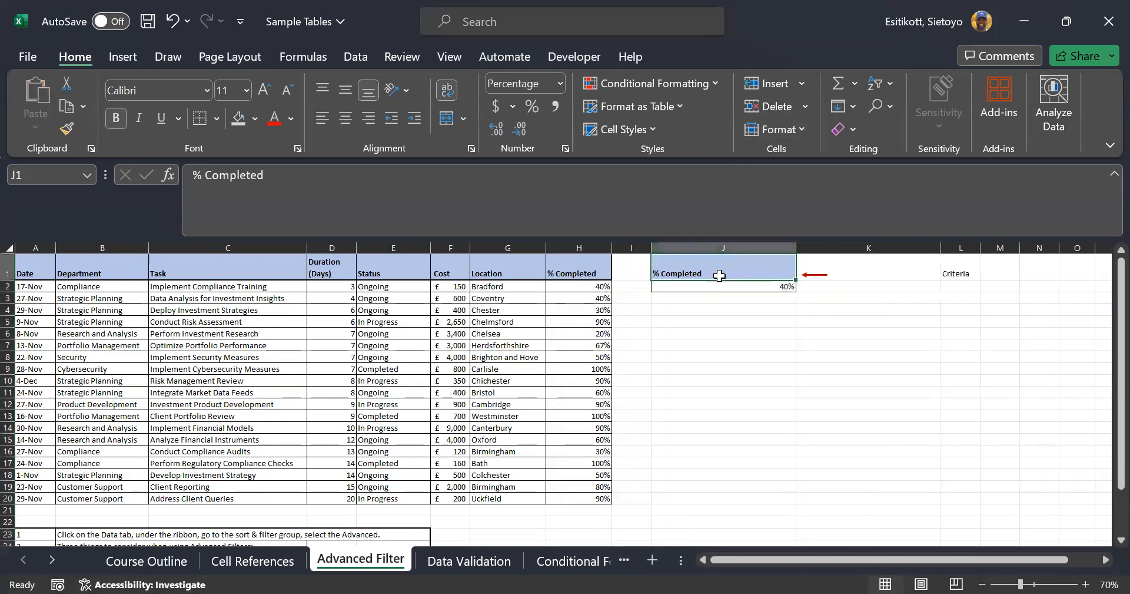
left_click(298, 345)
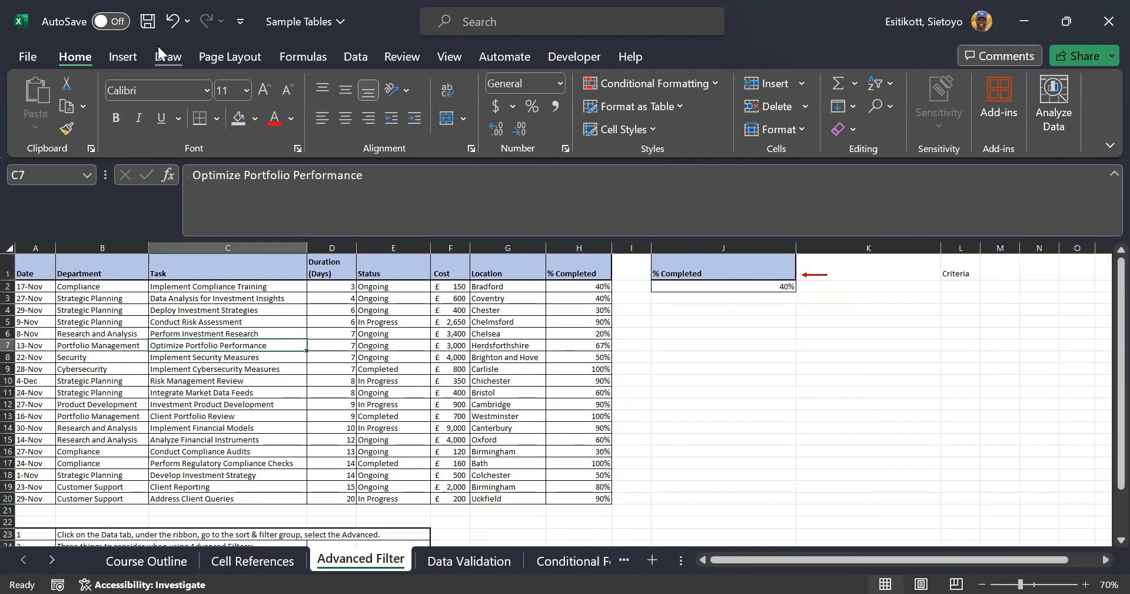
Advanced-filter A1:H20 by criteria J1:J2 (40%) to I5, then select the extracted I5:P7
left_click(353, 56)
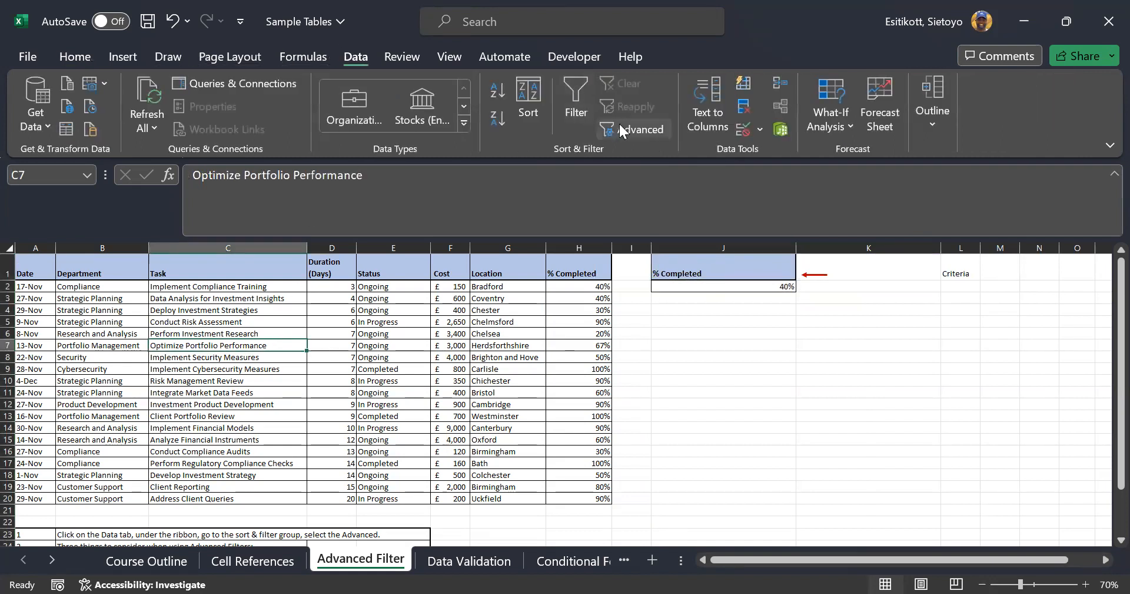
left_click(910, 385)
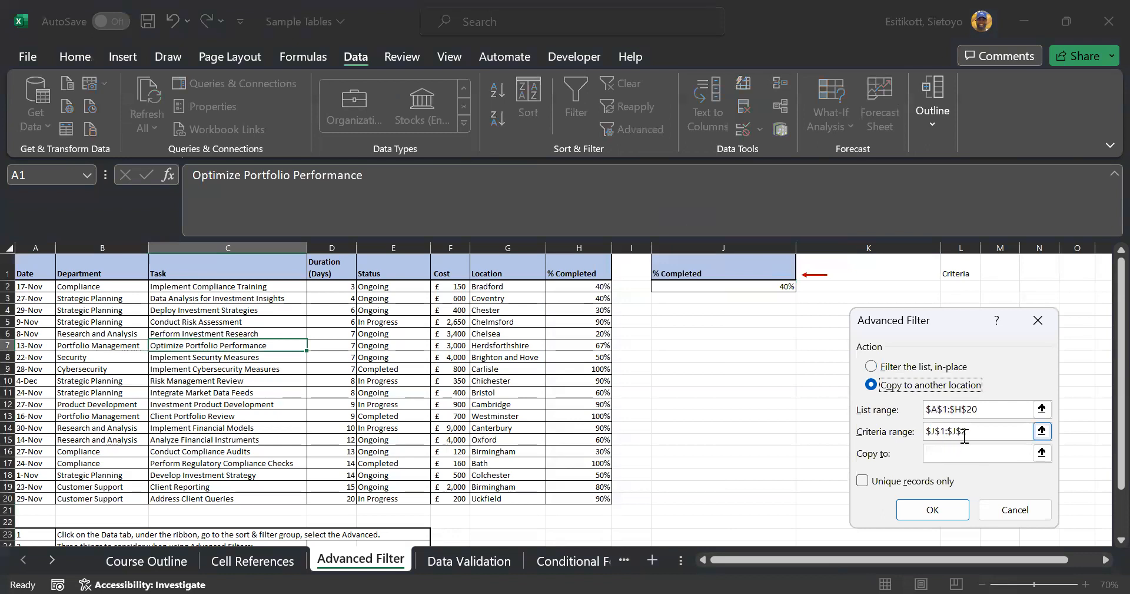
left_click(986, 409)
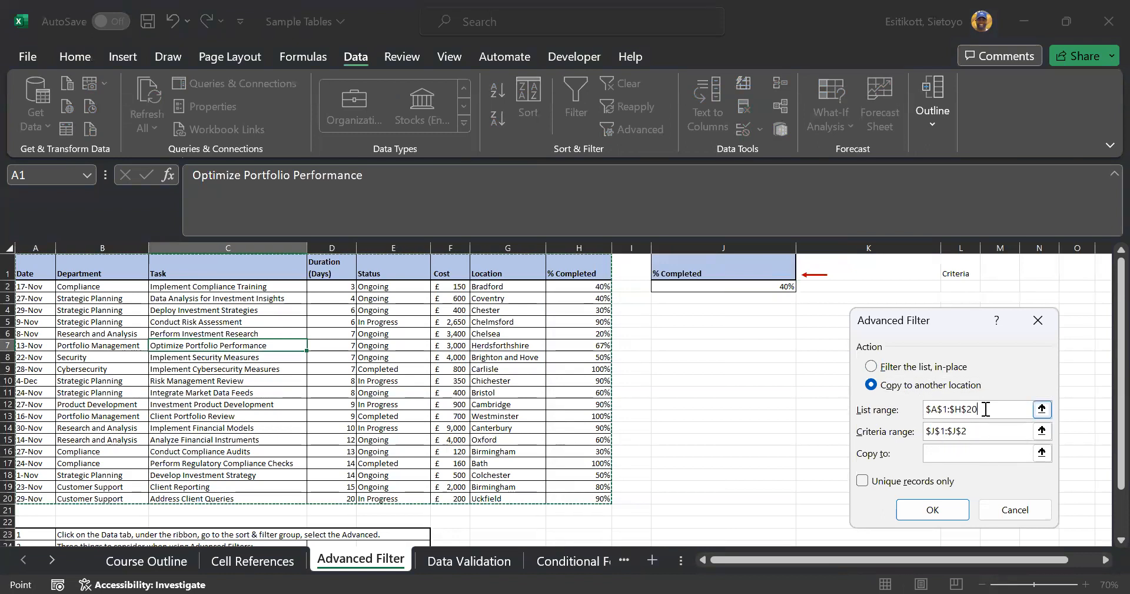
left_click(968, 427)
left_click(969, 452)
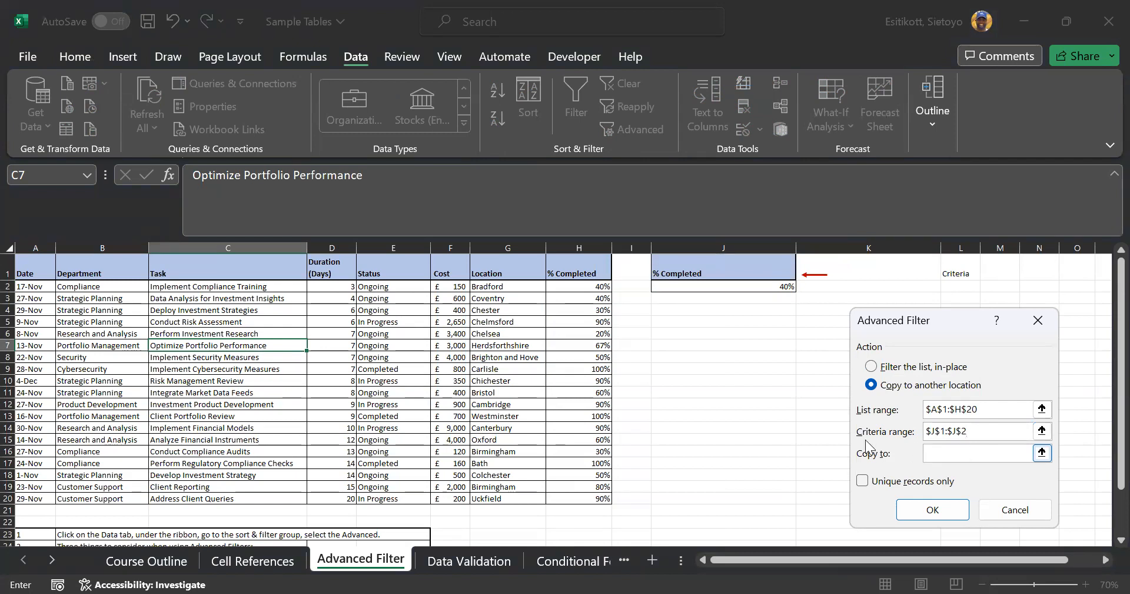
left_click(645, 324)
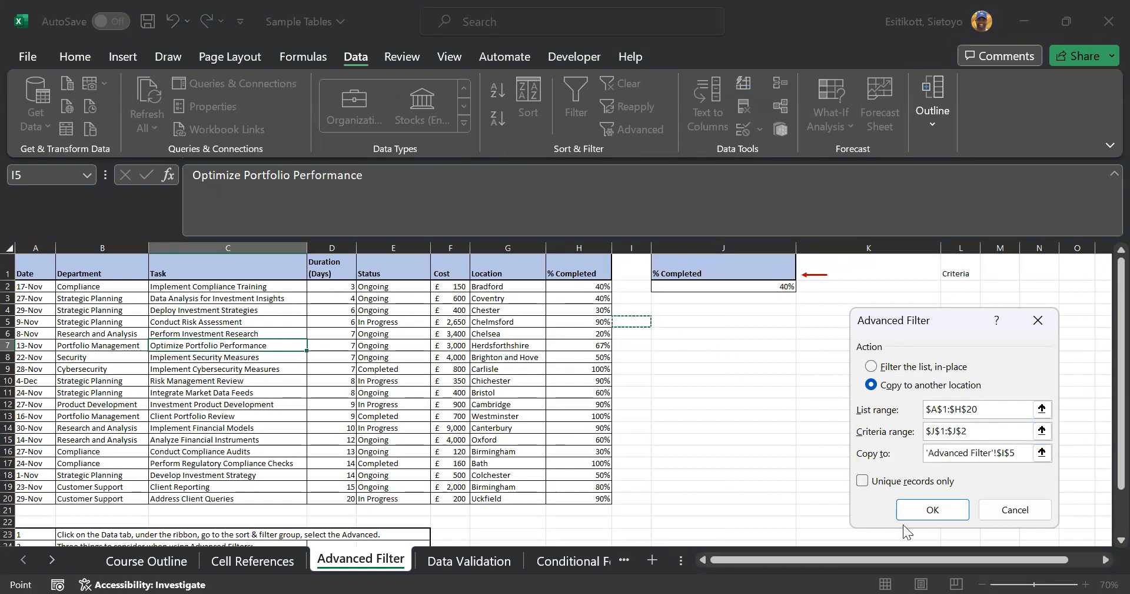
left_click(927, 510)
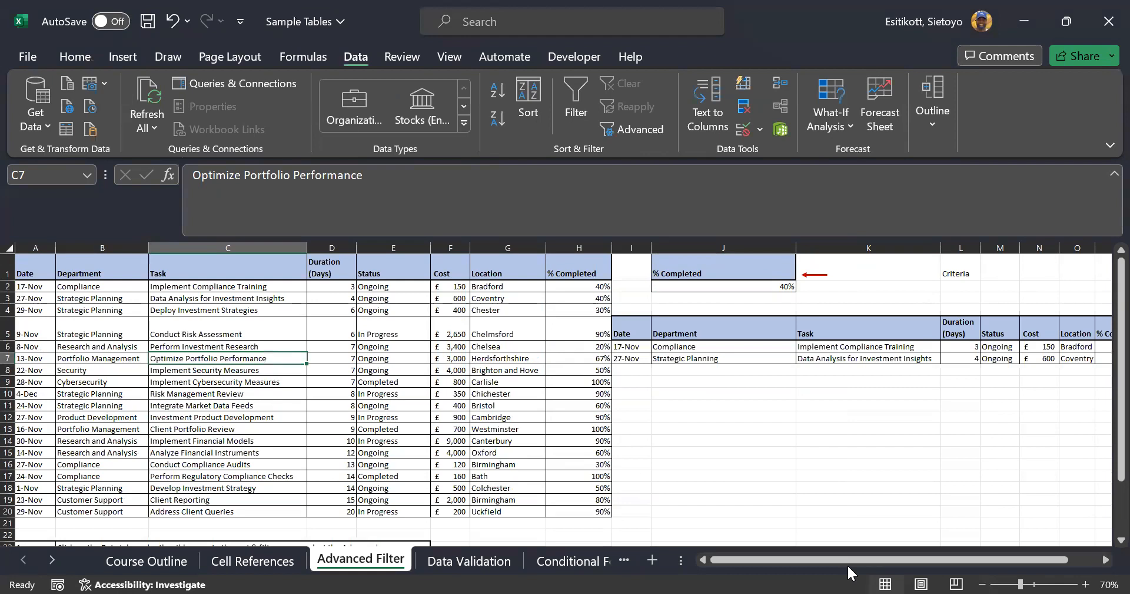
left_click_drag(886, 559, 911, 549)
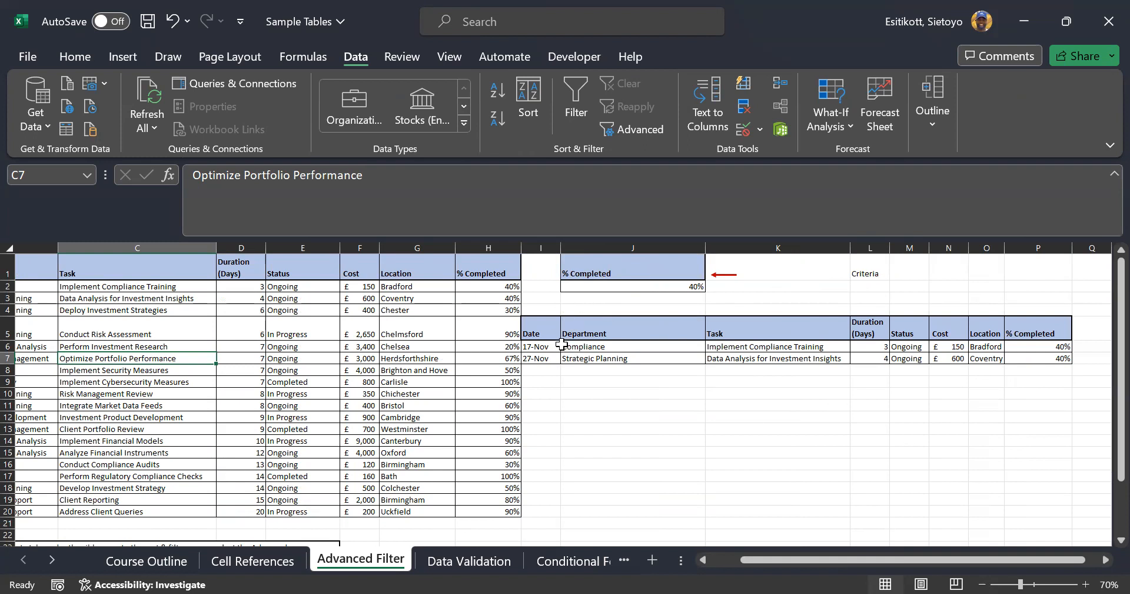
left_click_drag(555, 333, 1071, 353)
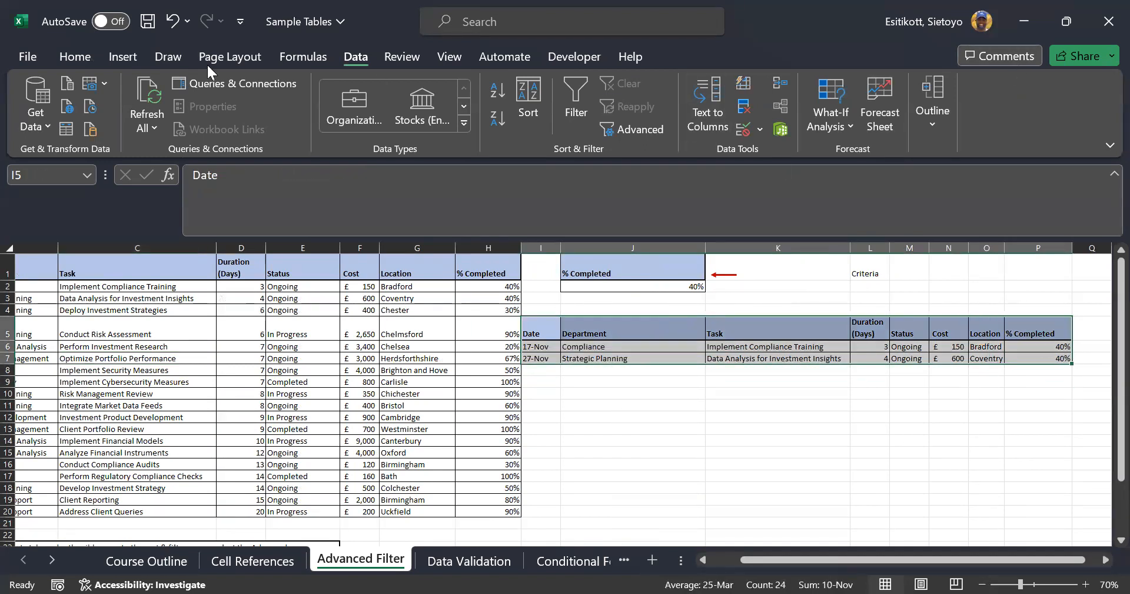
Delete the extracted 40% table in I5:P7
left_click(74, 56)
left_click(763, 106)
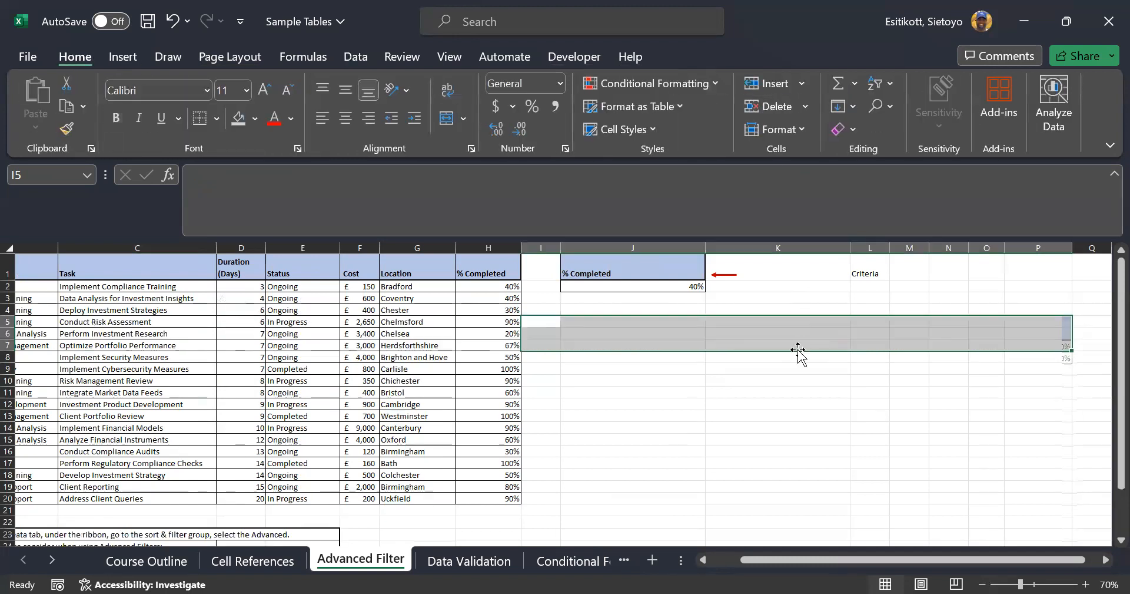
left_click(759, 406)
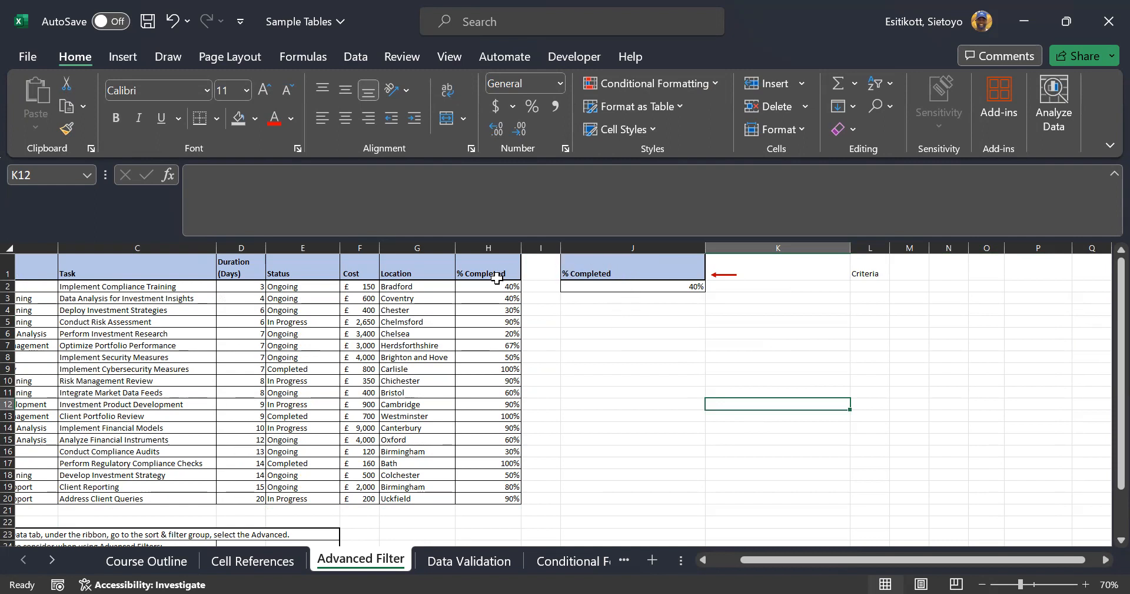
Copy the Status header and Ongoing value from E1:E2 into J1:J2 as the criteria
left_click(311, 286)
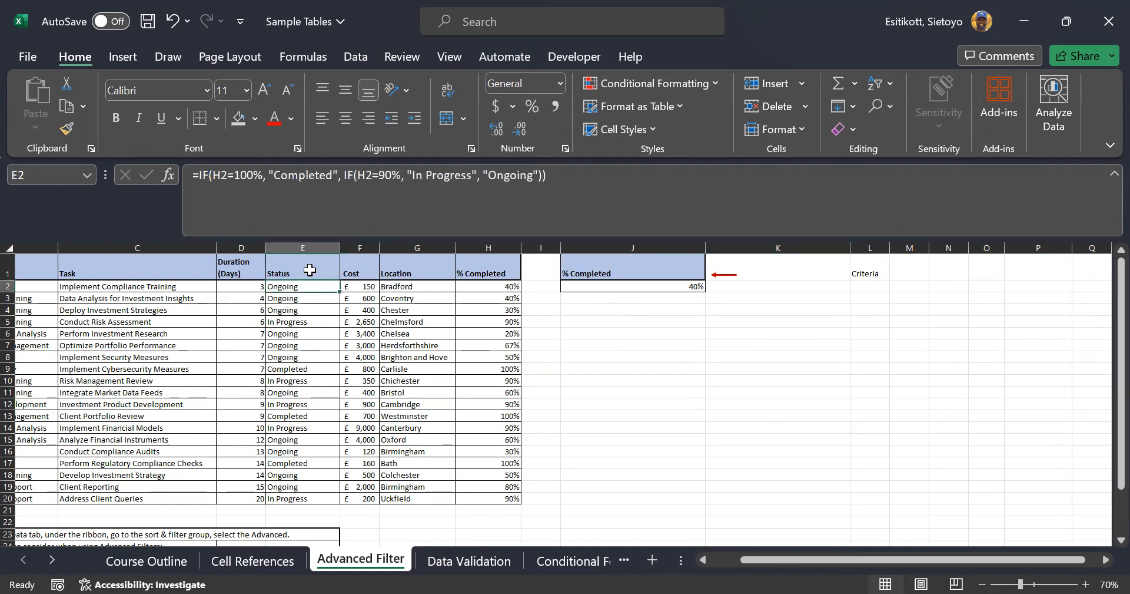
left_click_drag(308, 270, 307, 283)
key("ctrl+c")
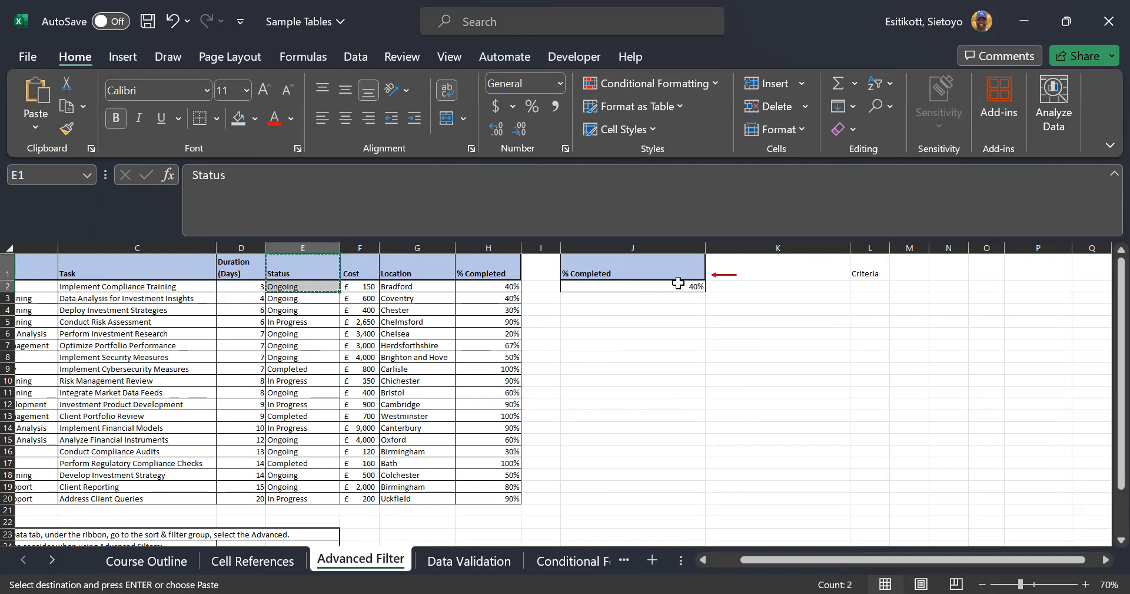
left_click(666, 272)
key("ctrl+v")
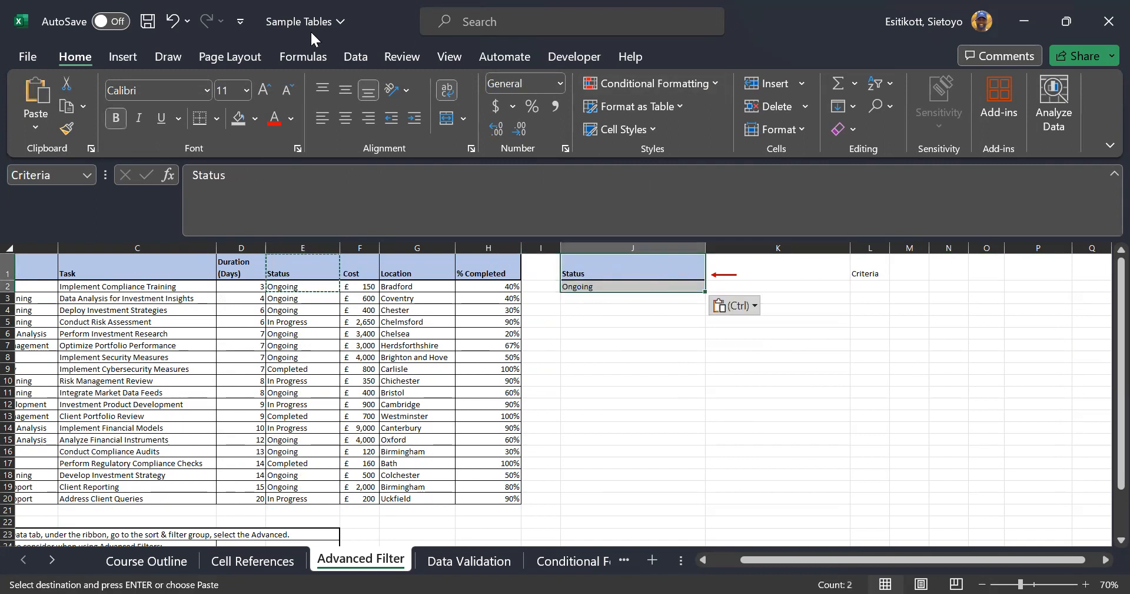
Start an Advanced Filter set to copy to another location, then cancel it
left_click(357, 56)
left_click(662, 129)
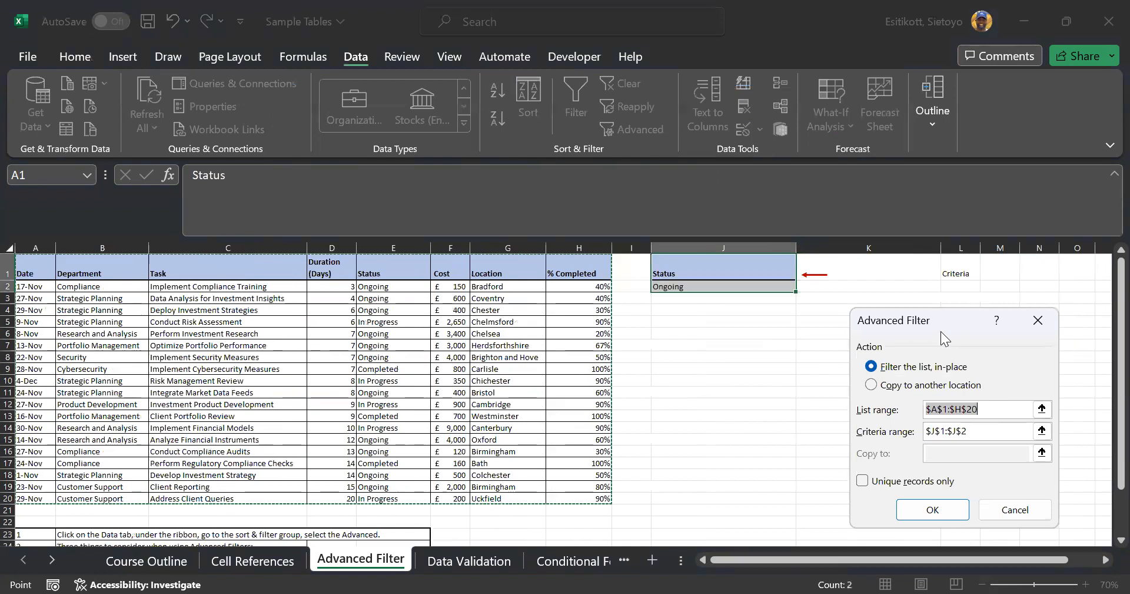
left_click_drag(890, 327, 848, 277)
left_click(885, 334)
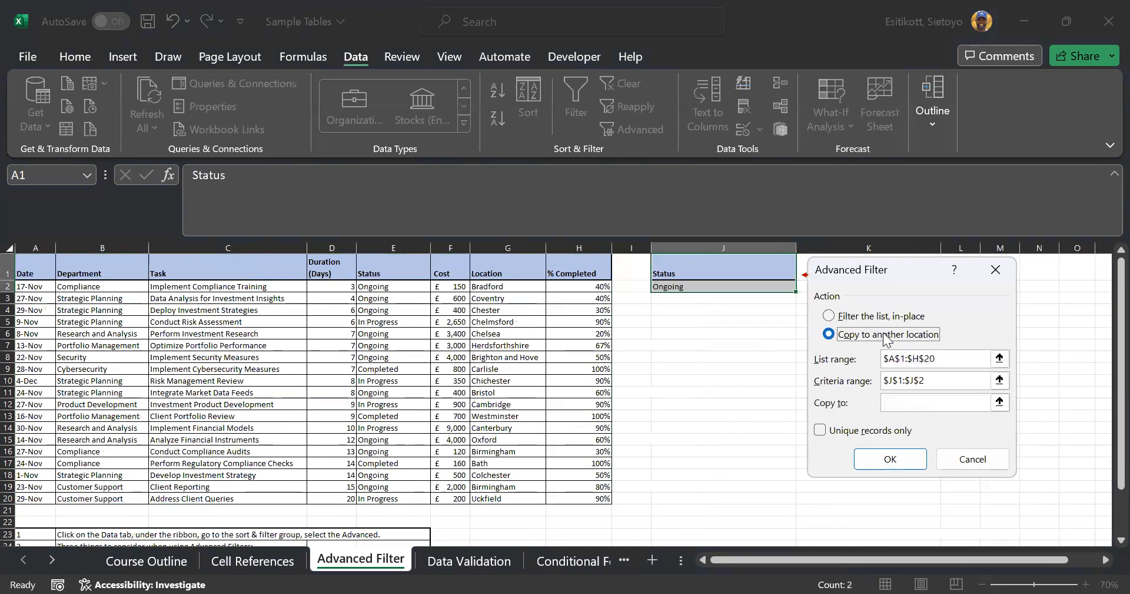
left_click(911, 397)
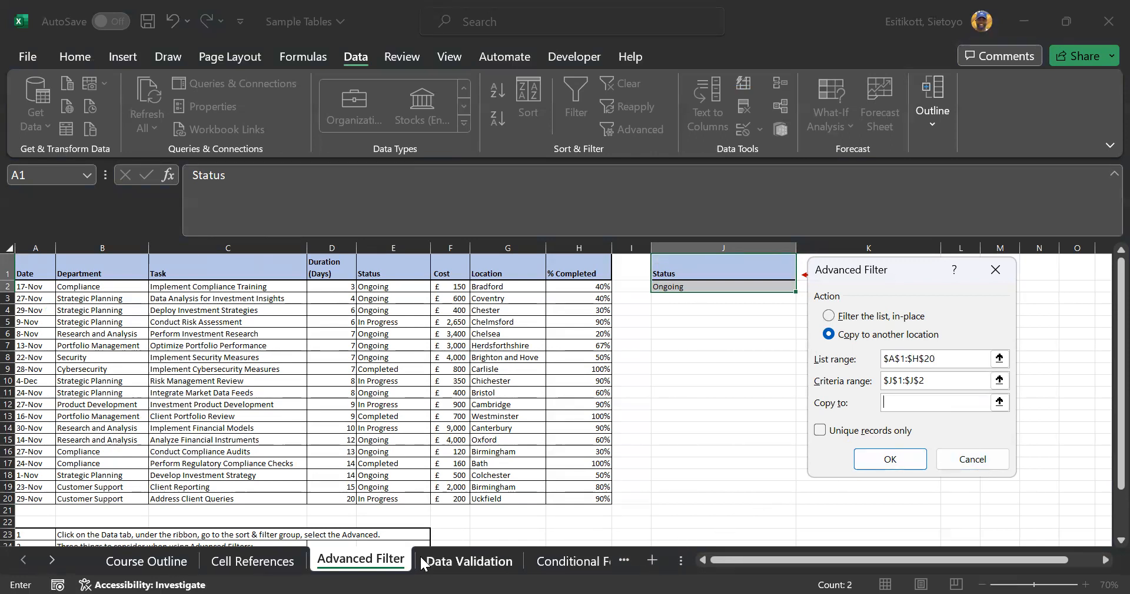
left_click(999, 402)
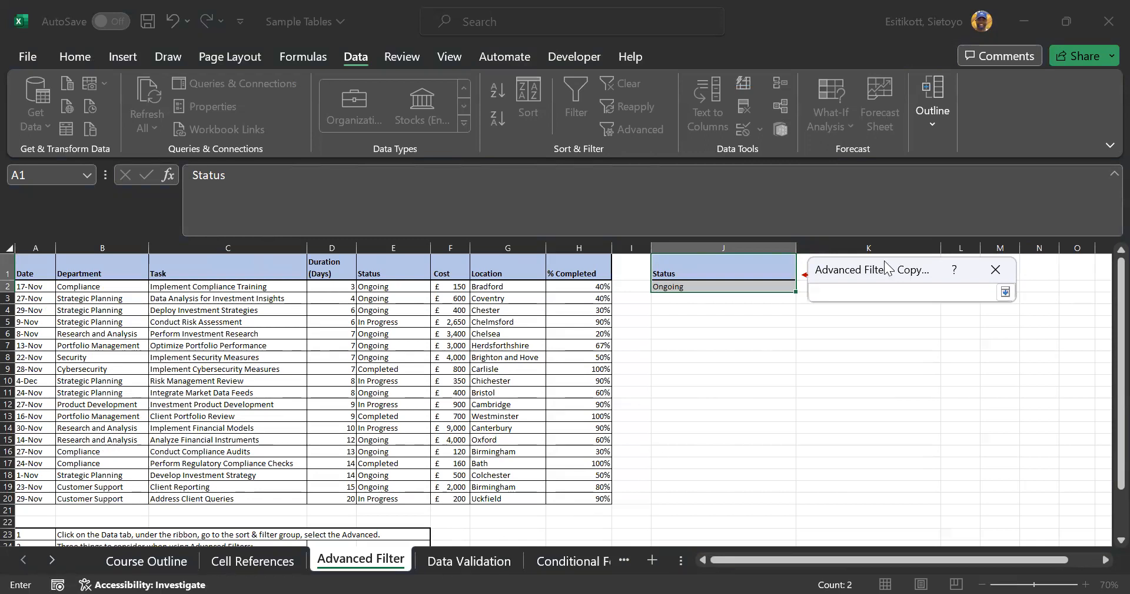
left_click(1012, 265)
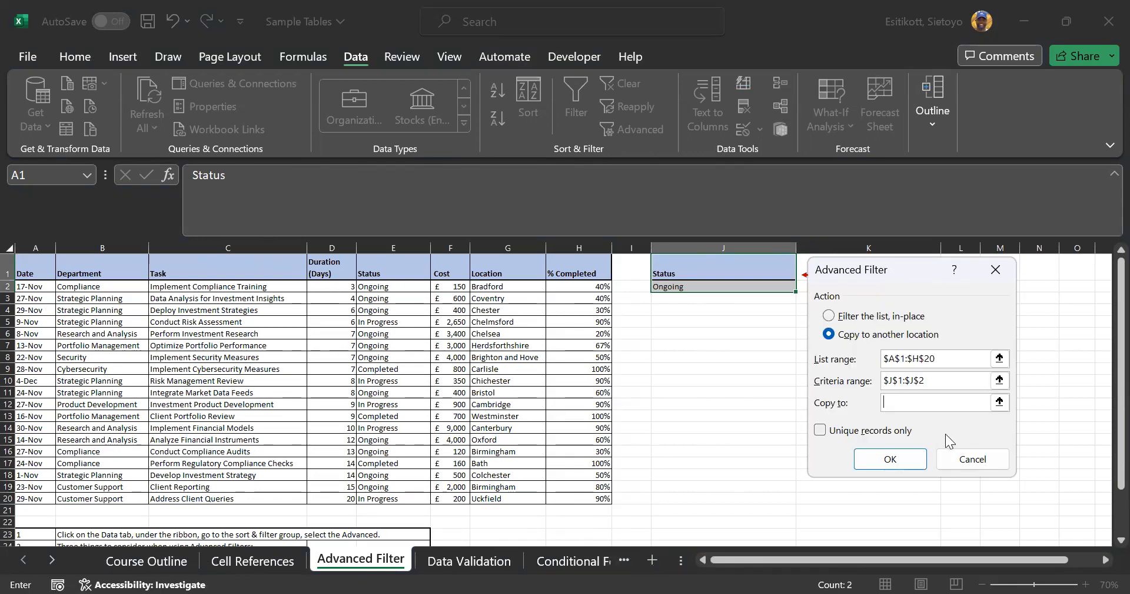
left_click(957, 459)
Add Sheet1 and try filtering to Sheet1!$B$1, dismissing the active-sheet-only error
left_click(651, 554)
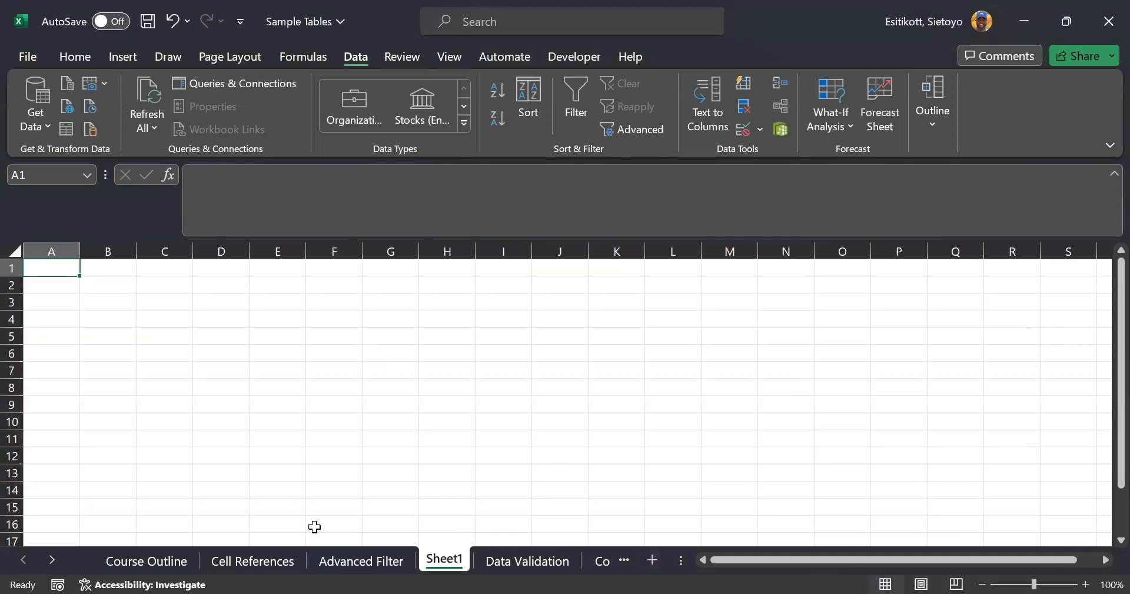
left_click(369, 559)
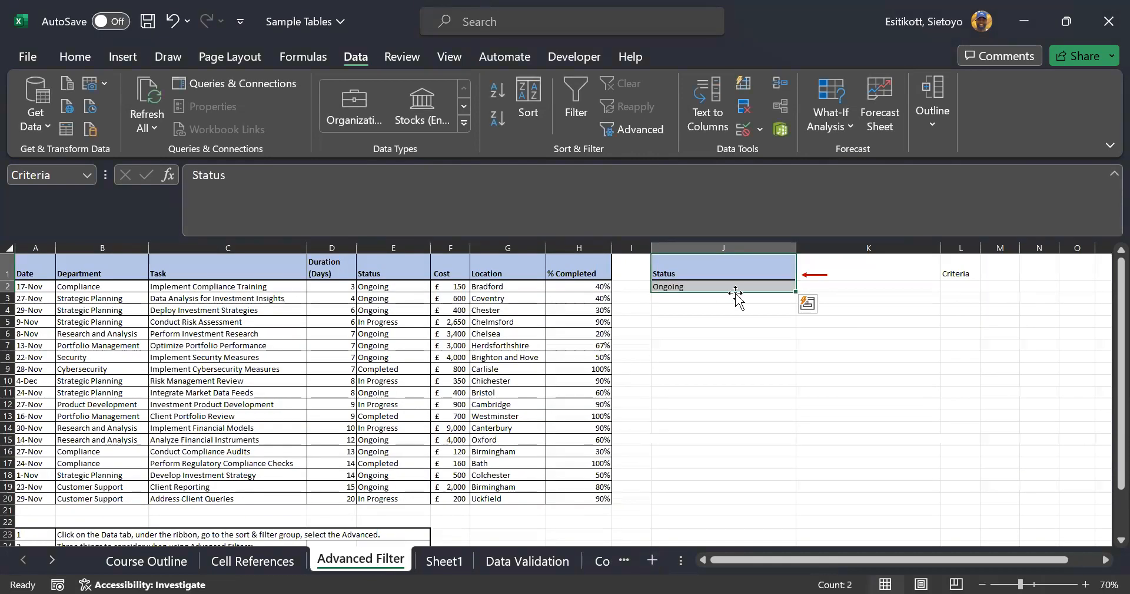
left_click(631, 133)
left_click(974, 404)
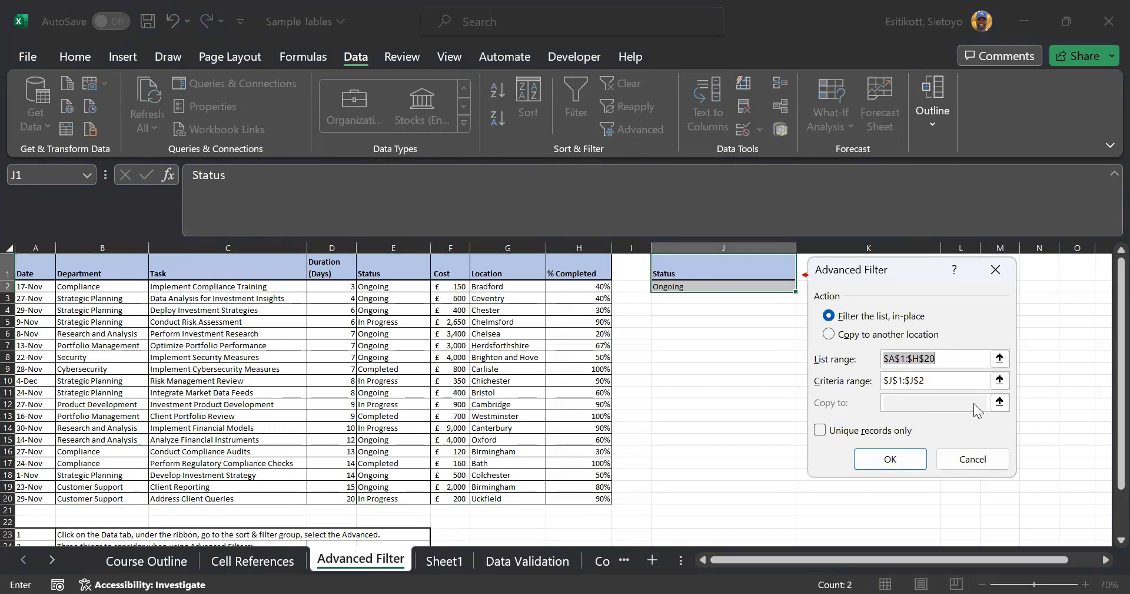
left_click(860, 340)
left_click(918, 403)
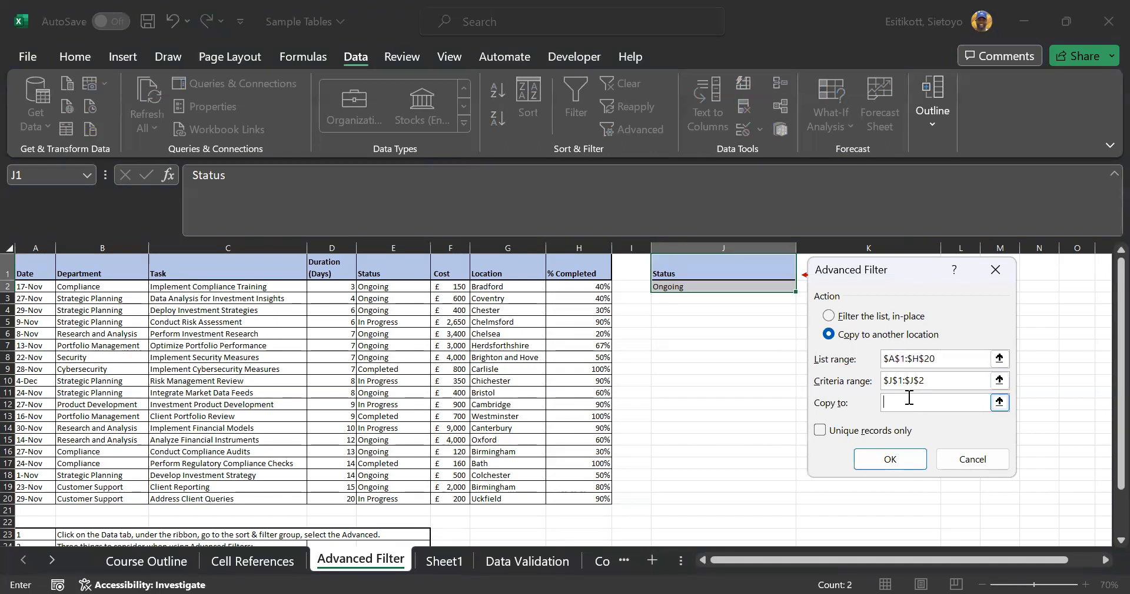
left_click(999, 402)
left_click(444, 560)
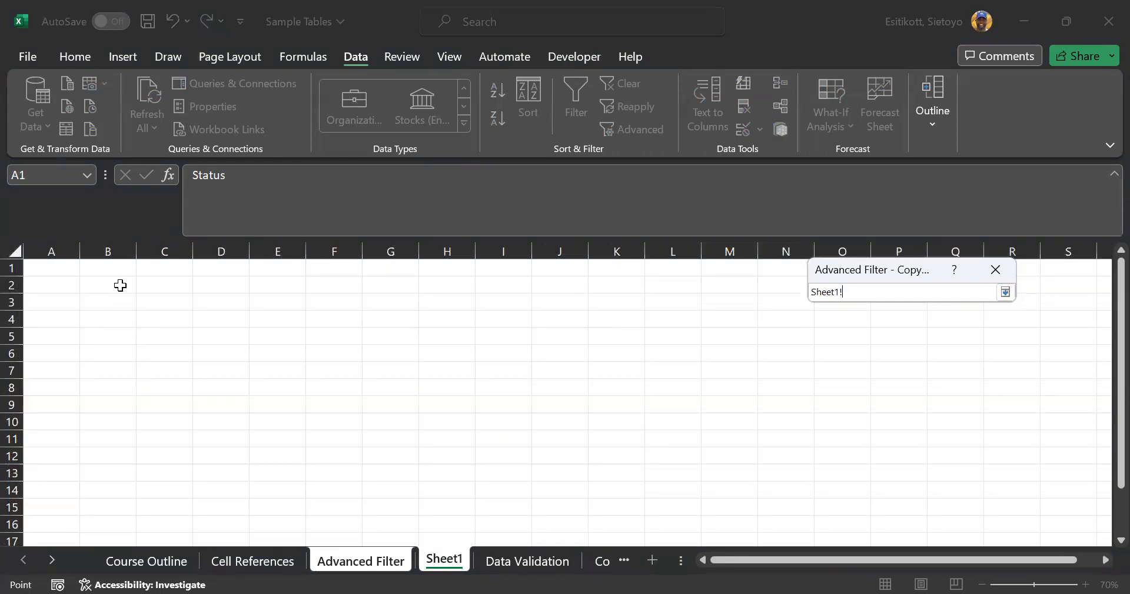
left_click(120, 274)
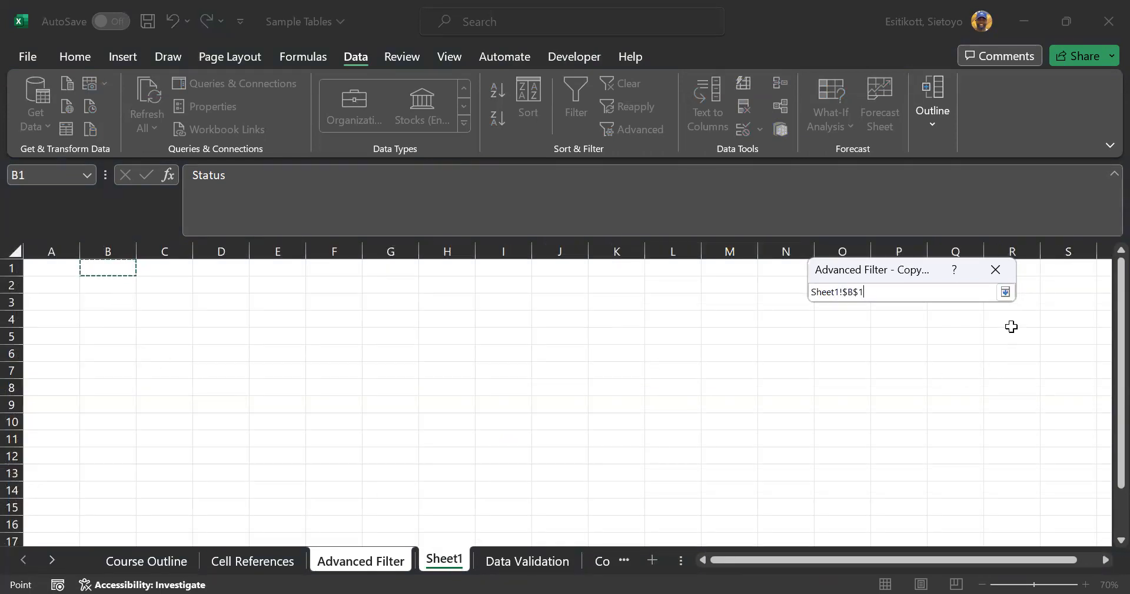
left_click(1005, 292)
left_click(895, 458)
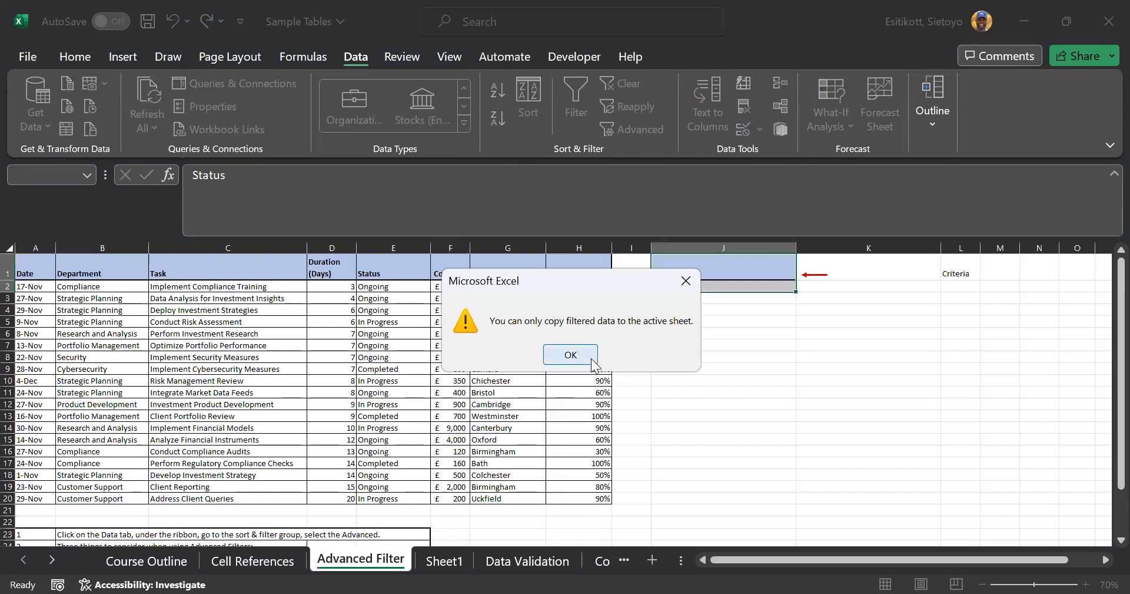
key("Return")
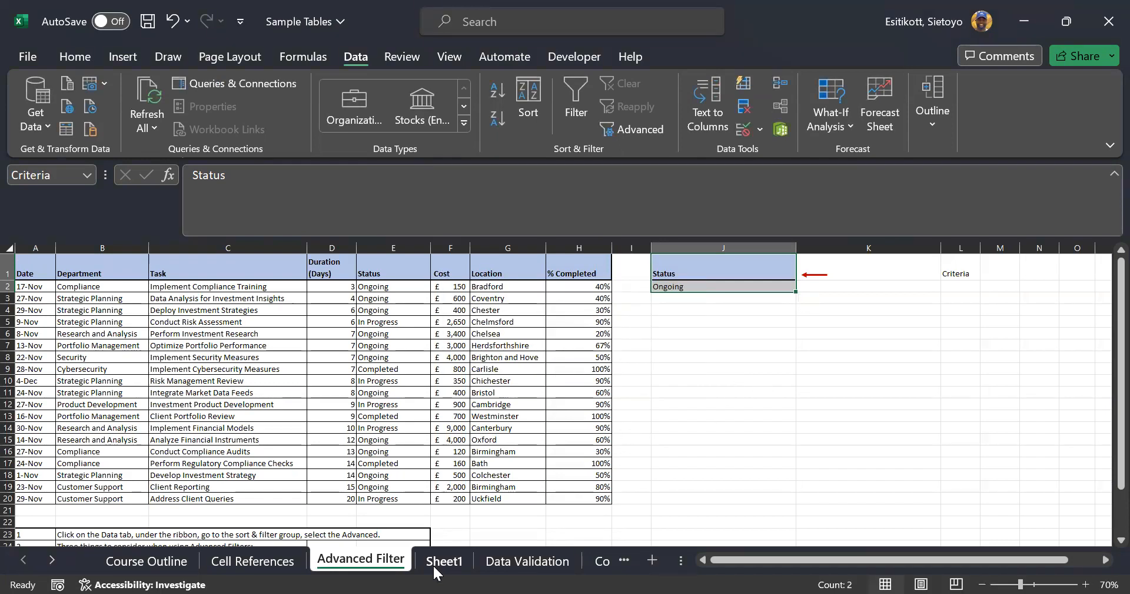
From Sheet1, open Advanced Filter with list range 'Advanced Filter'!$A$1:$H$20
left_click(436, 571)
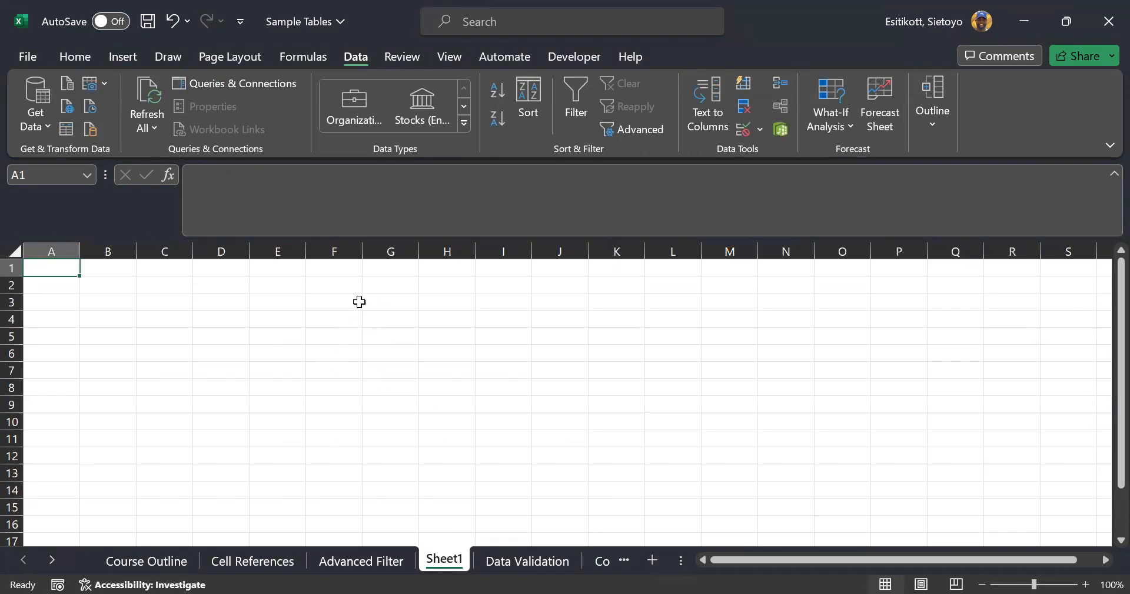
left_click(283, 274)
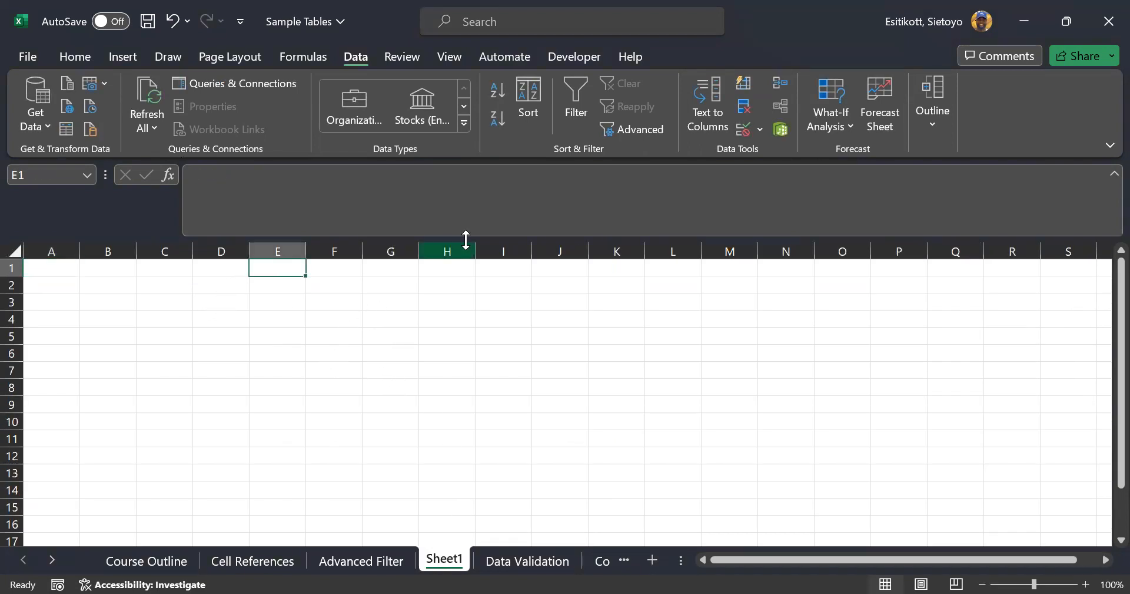
left_click(655, 130)
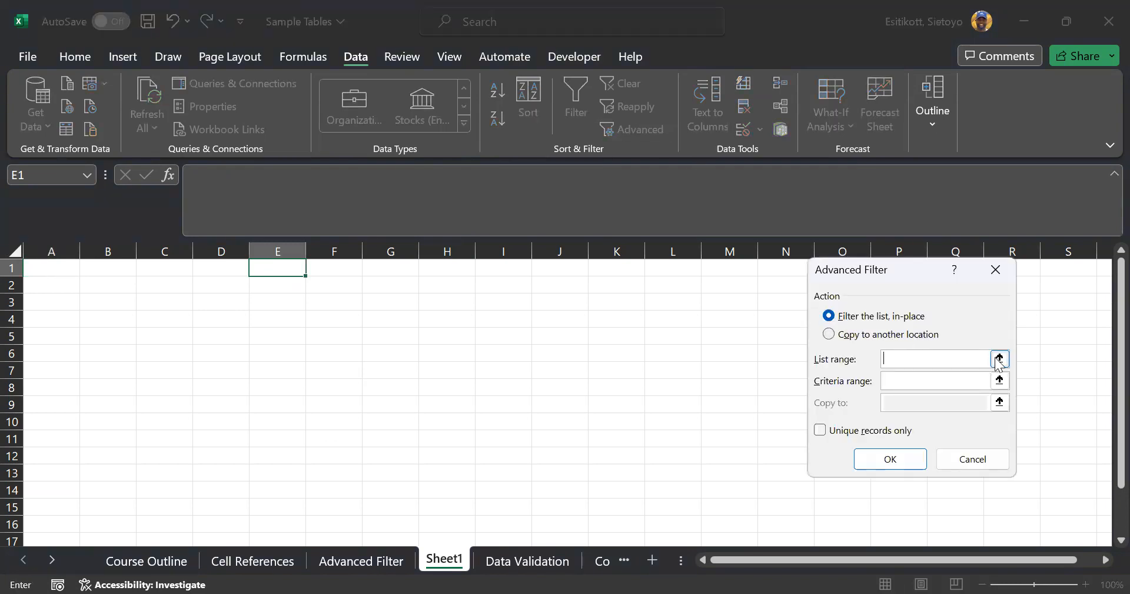
left_click(1000, 359)
left_click(377, 559)
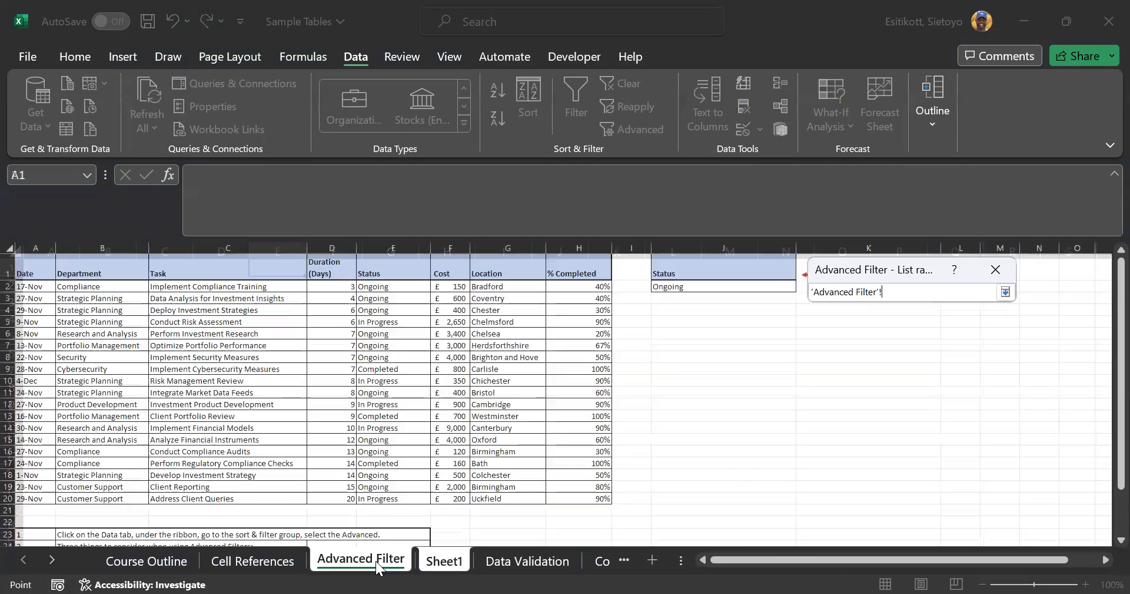
left_click(377, 346)
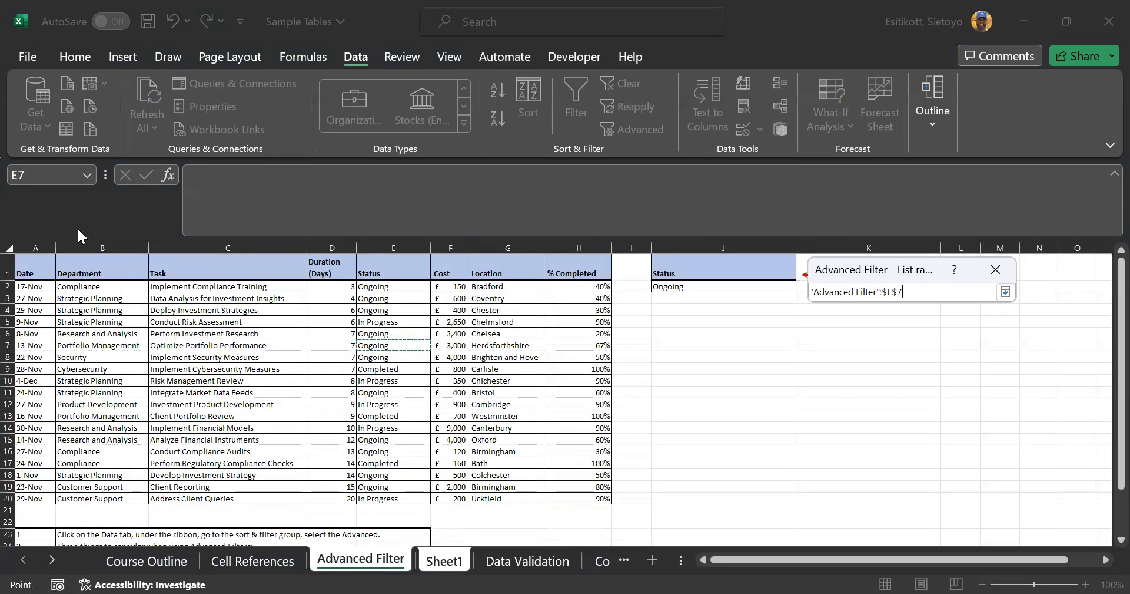
left_click_drag(50, 261, 111, 263)
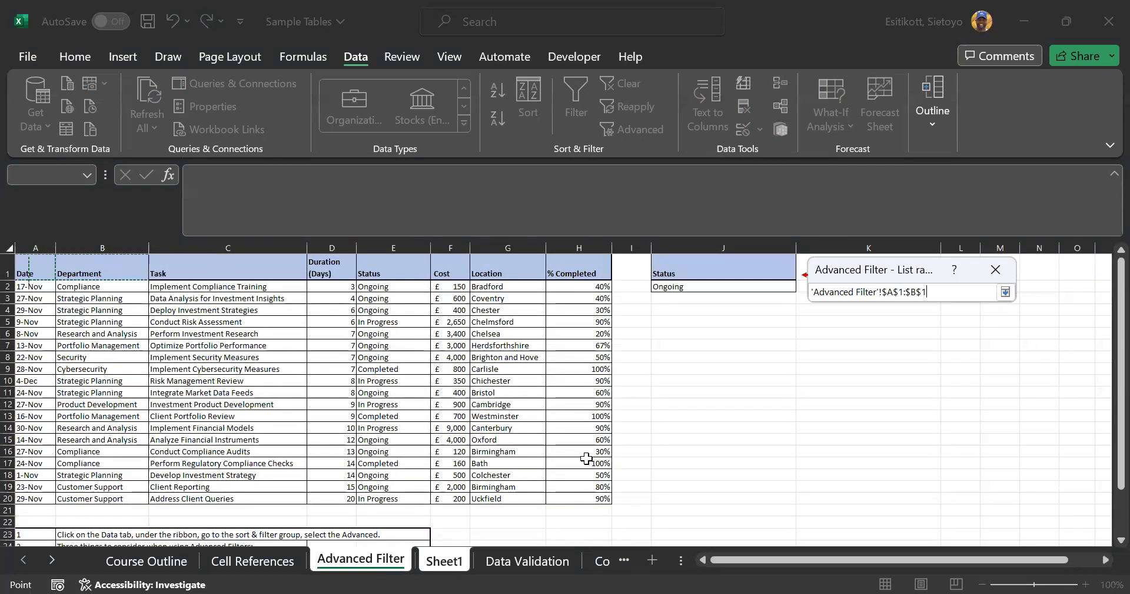
left_click(584, 498, "shift")
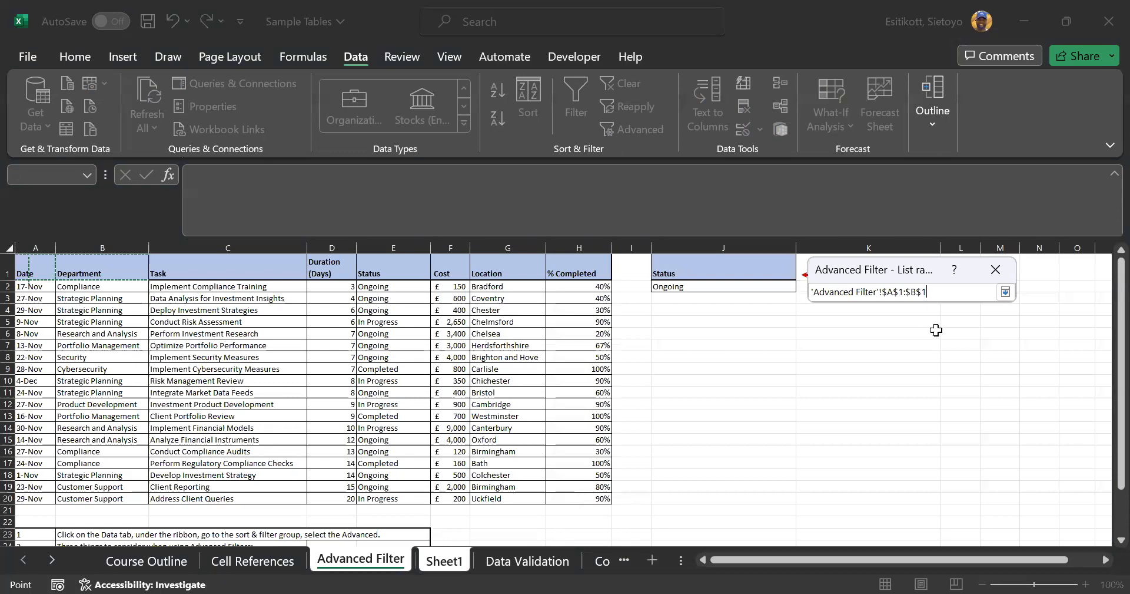
left_click(1006, 293)
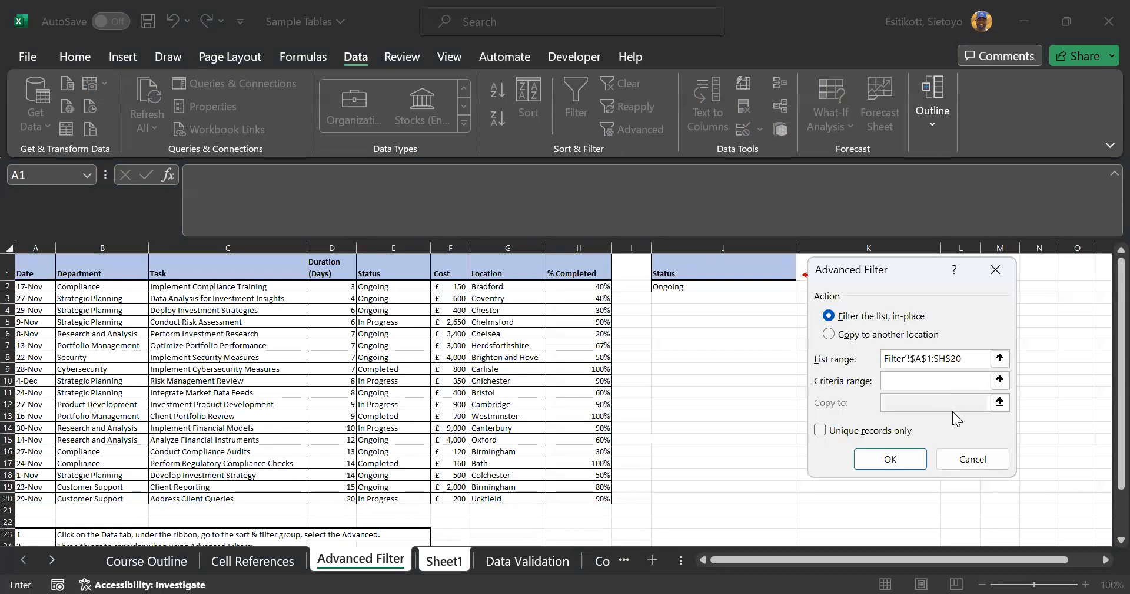
Set criteria J1:J2, copy to Sheet1!$A$1, and run the filter
left_click(944, 378)
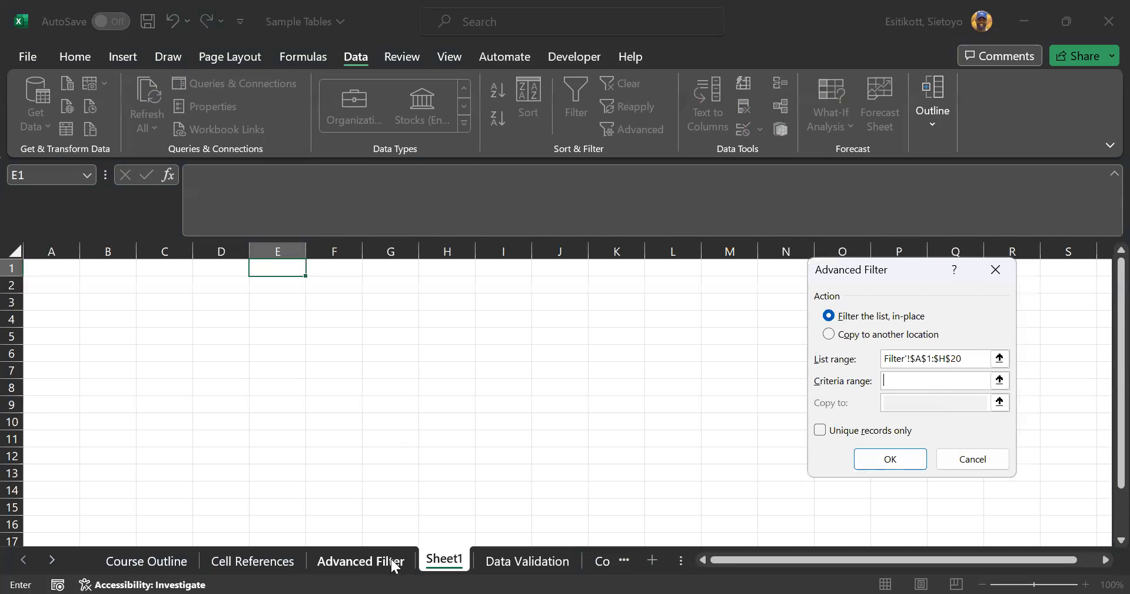
left_click(383, 560)
left_click(698, 263)
left_click_drag(698, 263, 699, 287)
left_click(884, 336)
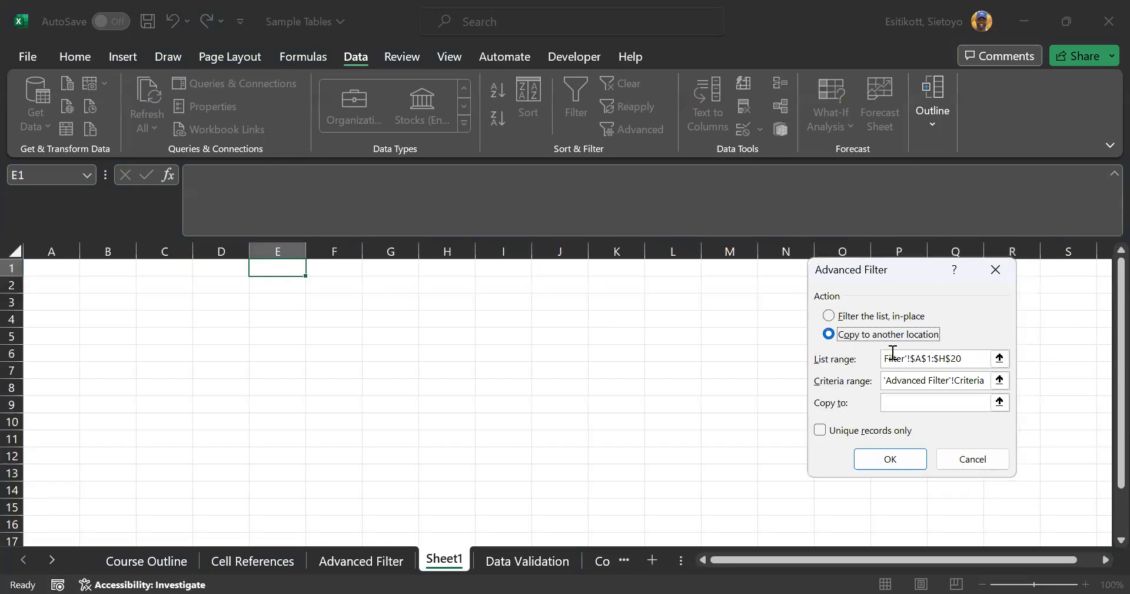
left_click(917, 404)
left_click(74, 269)
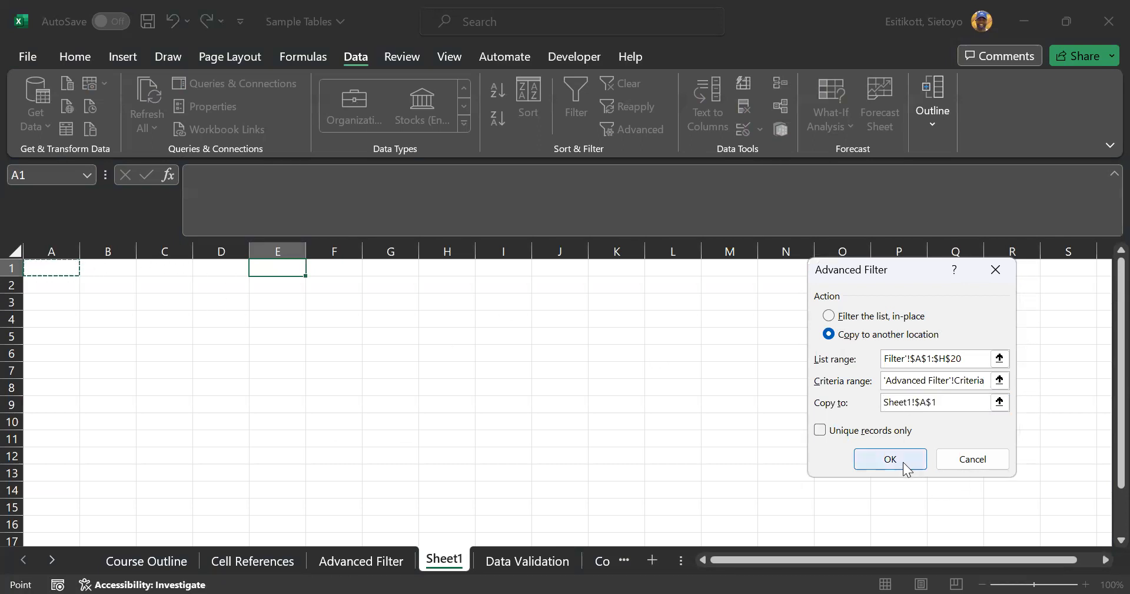
left_click(903, 461)
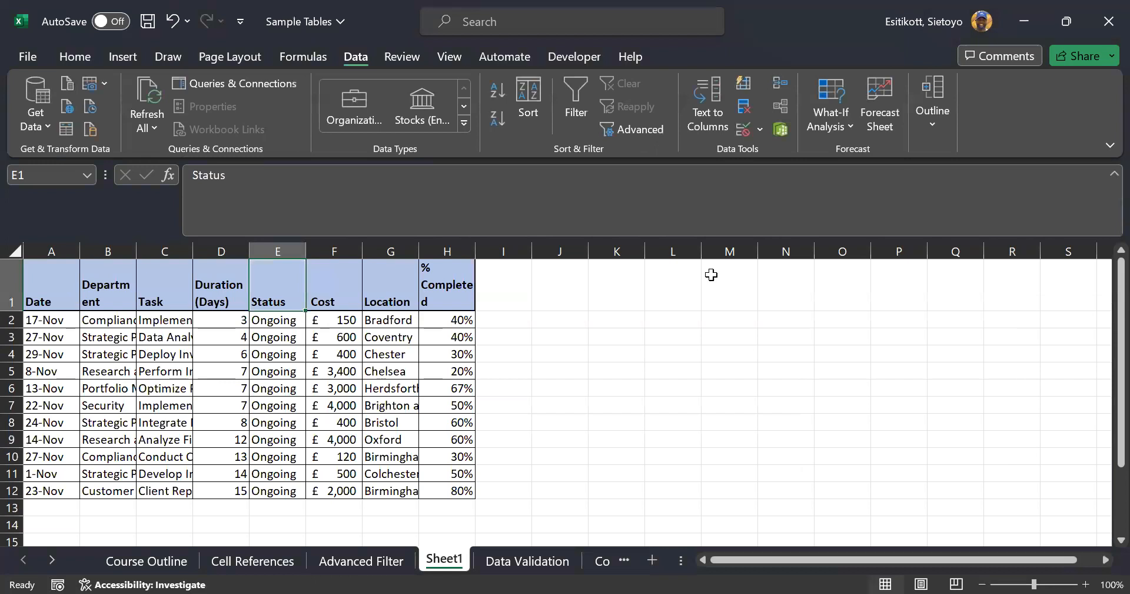
AutoFit Sheet1 columns H and G, then compare the copied rows with the source sheet
left_click_drag(476, 250, 470, 251)
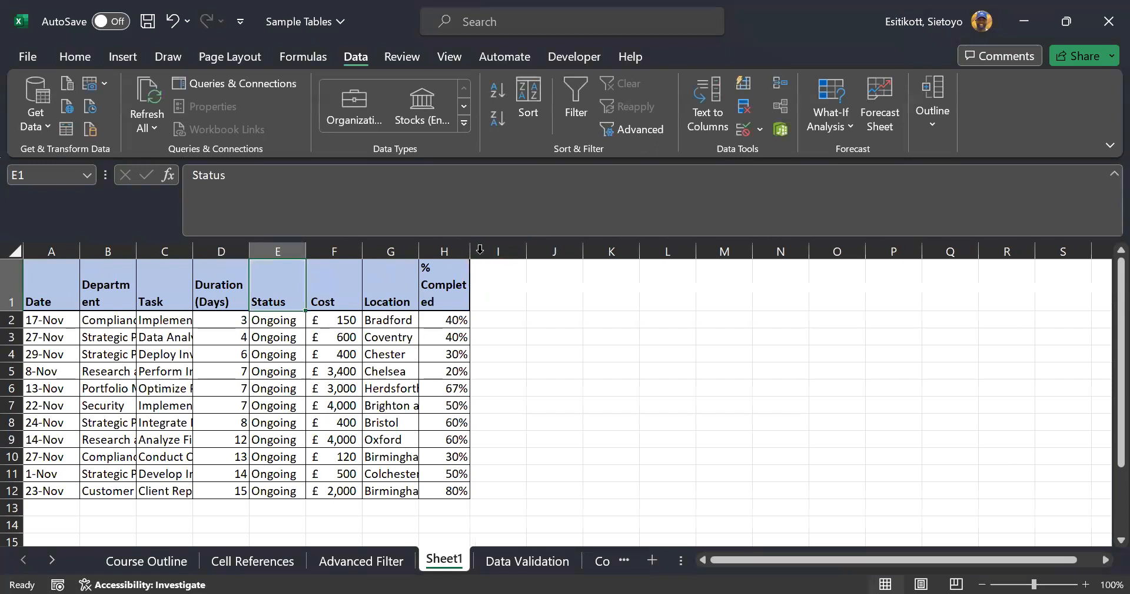
double_click(472, 250)
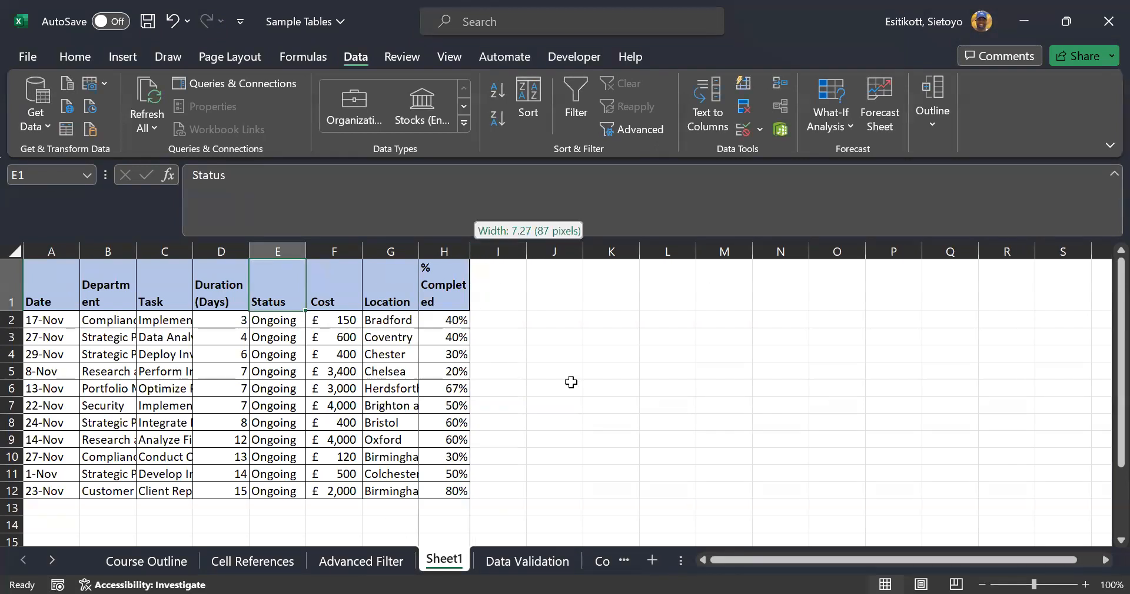
left_click(610, 384)
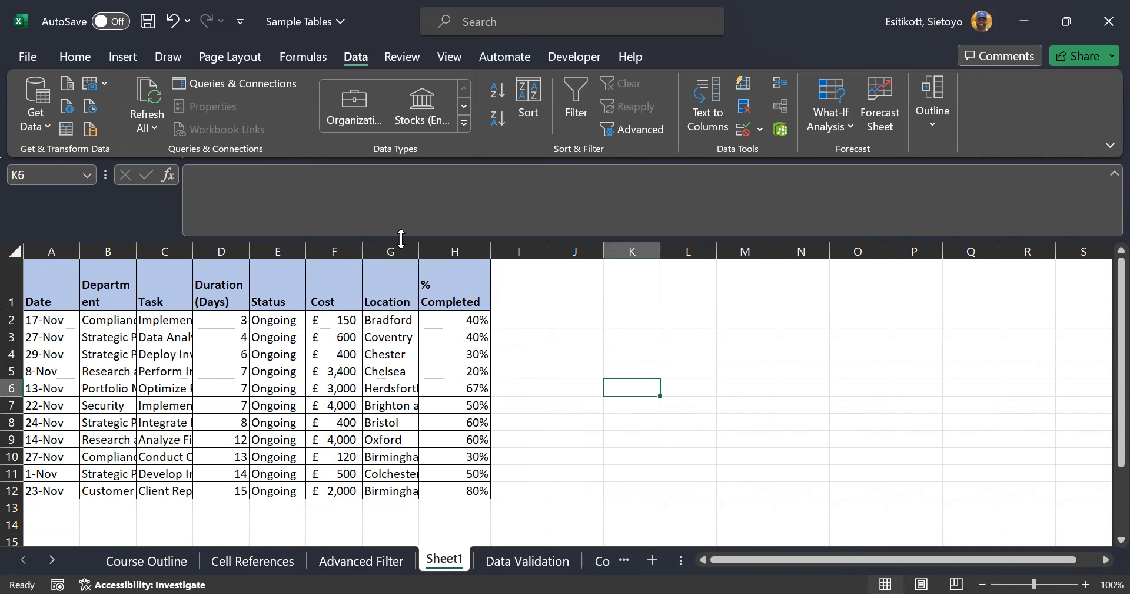
double_click(420, 251)
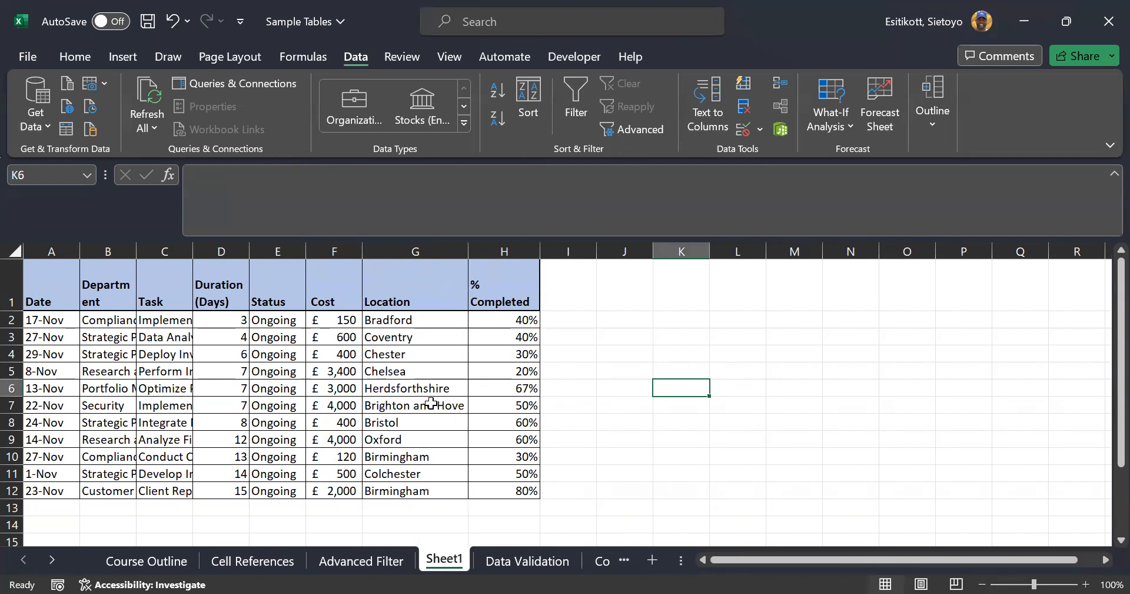
left_click(402, 562)
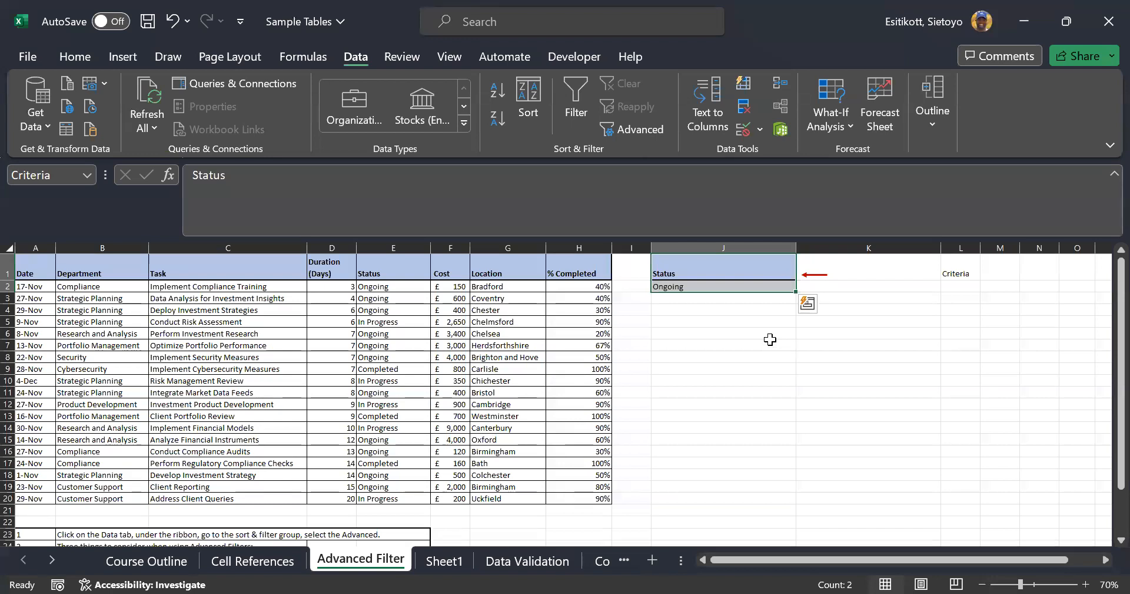
left_click(448, 563)
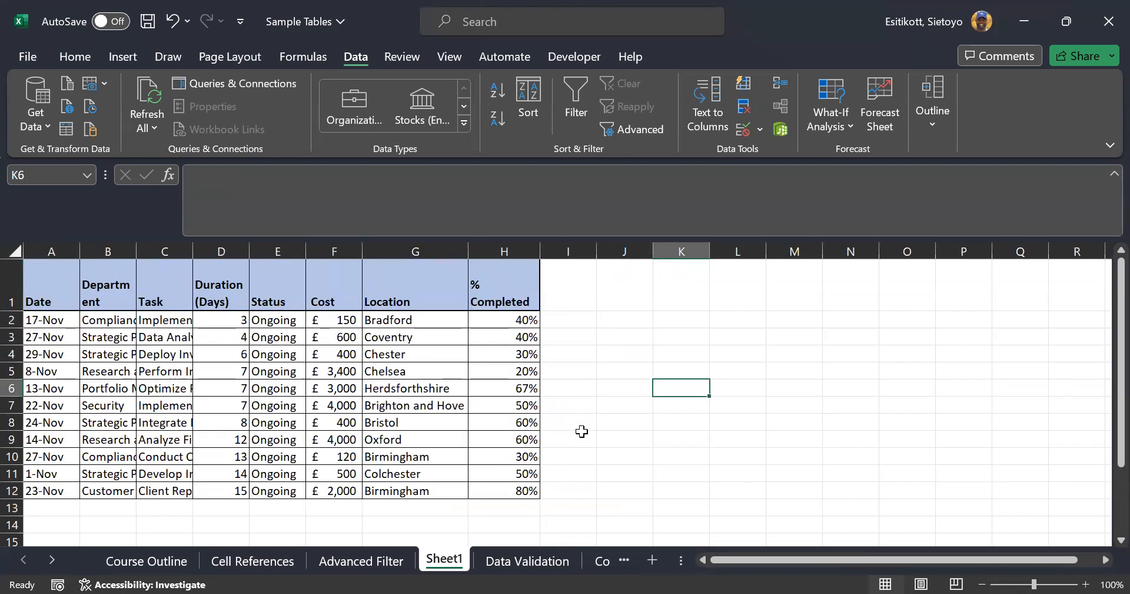
left_click(402, 567)
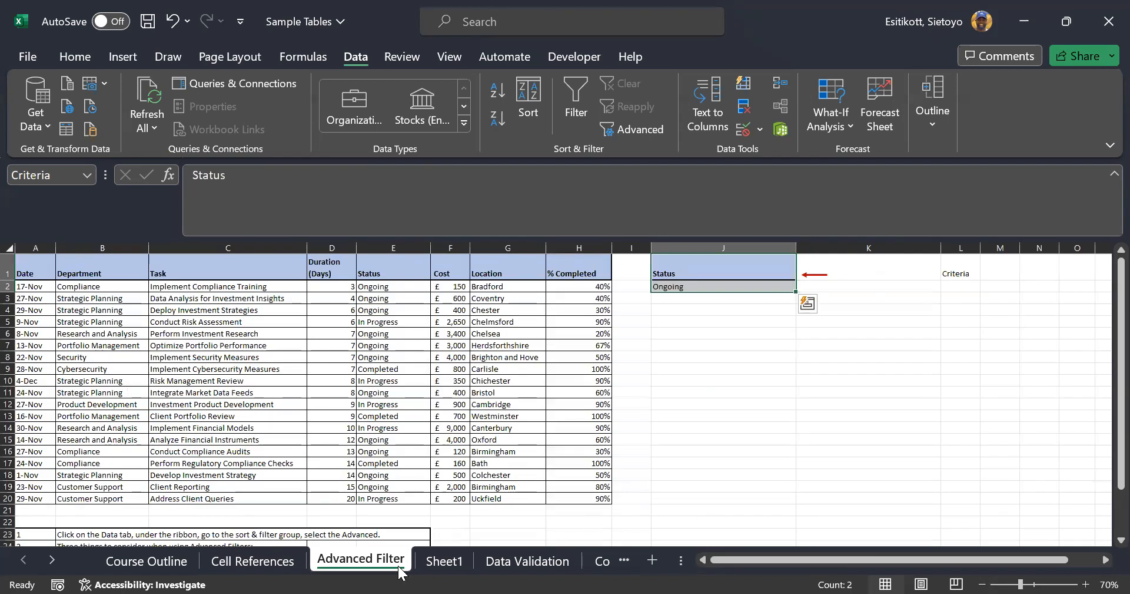
left_click(457, 565)
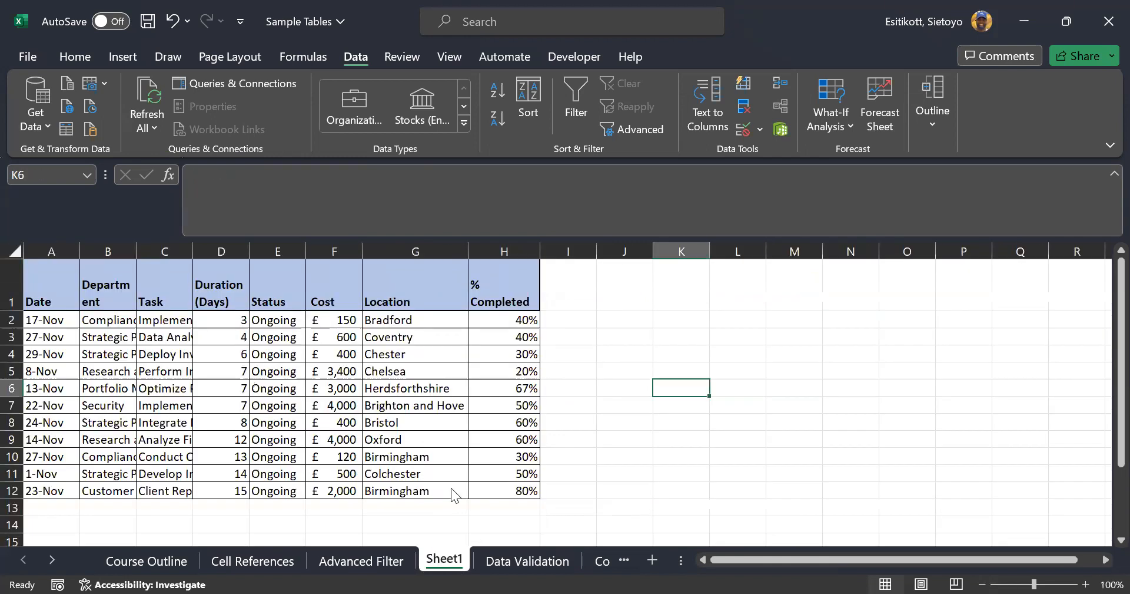
Delete Sheet1 and return to the Advanced Filter sheet
right_click(451, 560)
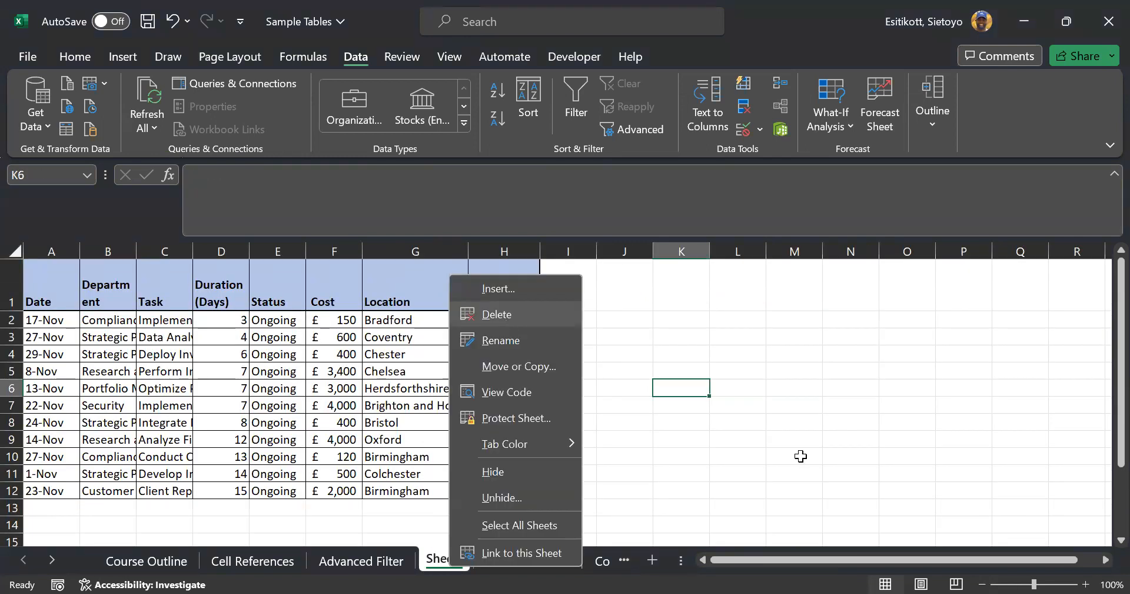
left_click(496, 314)
left_click(364, 564)
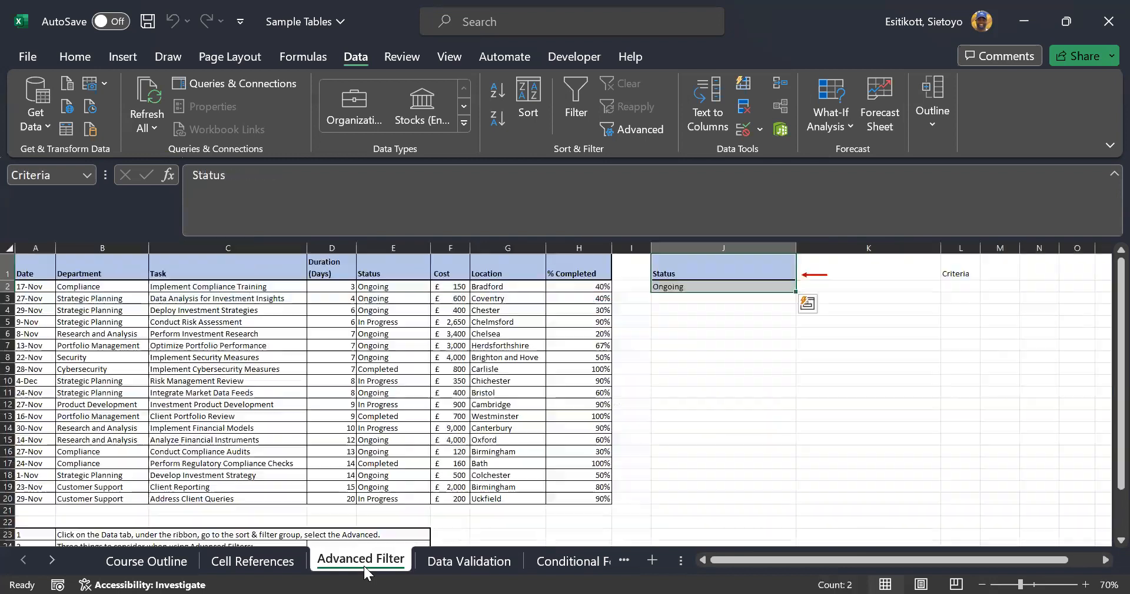
scroll(764, 319, "down", 2)
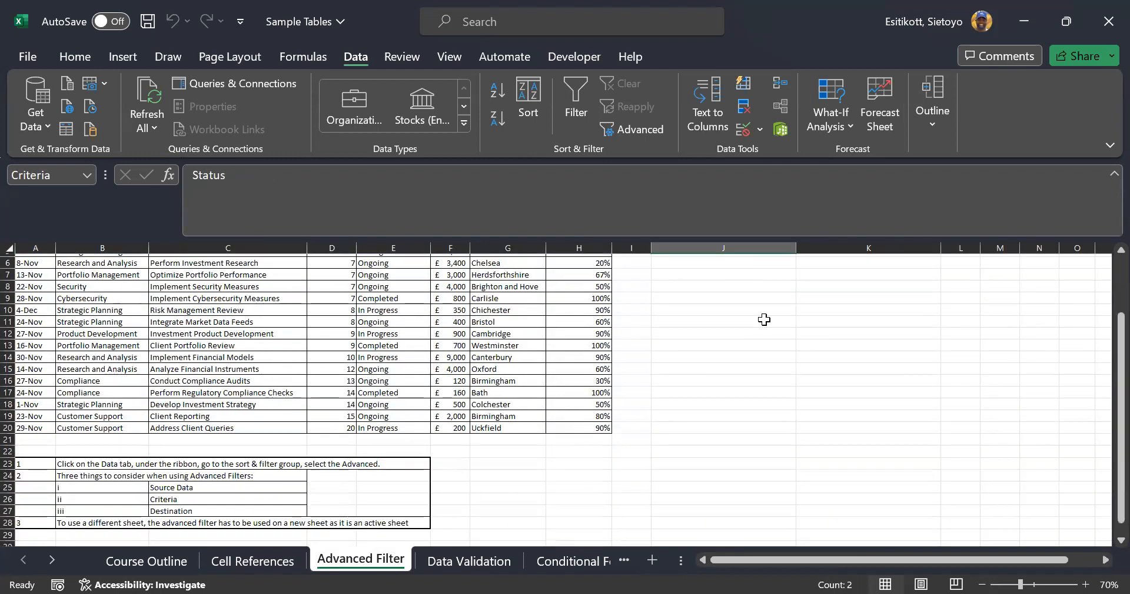
scroll(765, 319, "down", 1)
scroll(761, 318, "up", 3)
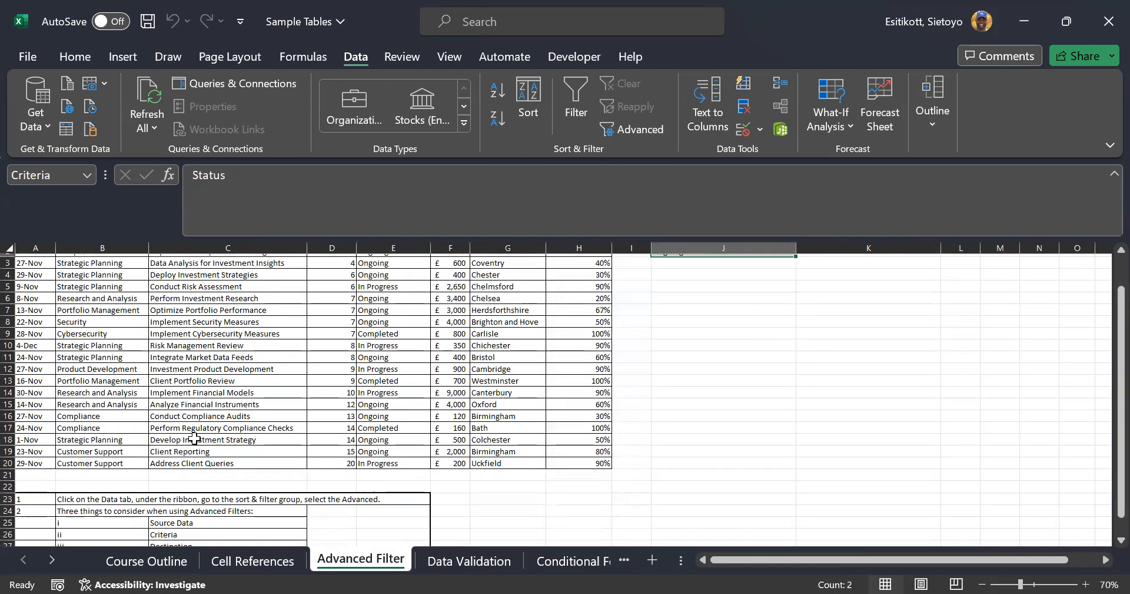
Mark the sorting and filtering topics (F31, F32) Complete, then go to Data Validation
left_click(147, 561)
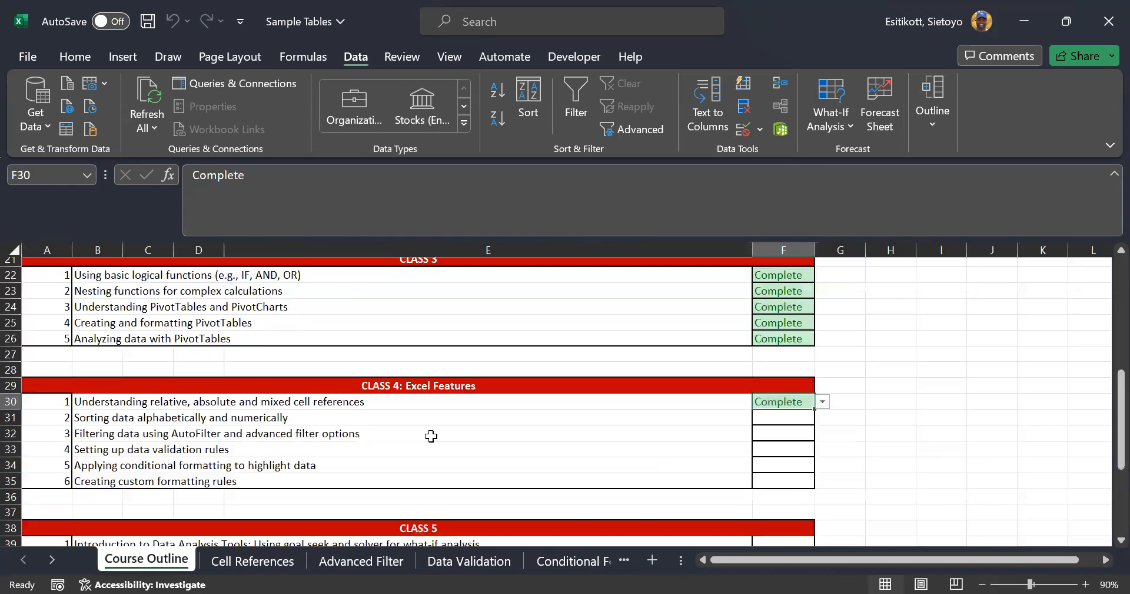
left_click(795, 415)
left_click(822, 417)
left_click(784, 434)
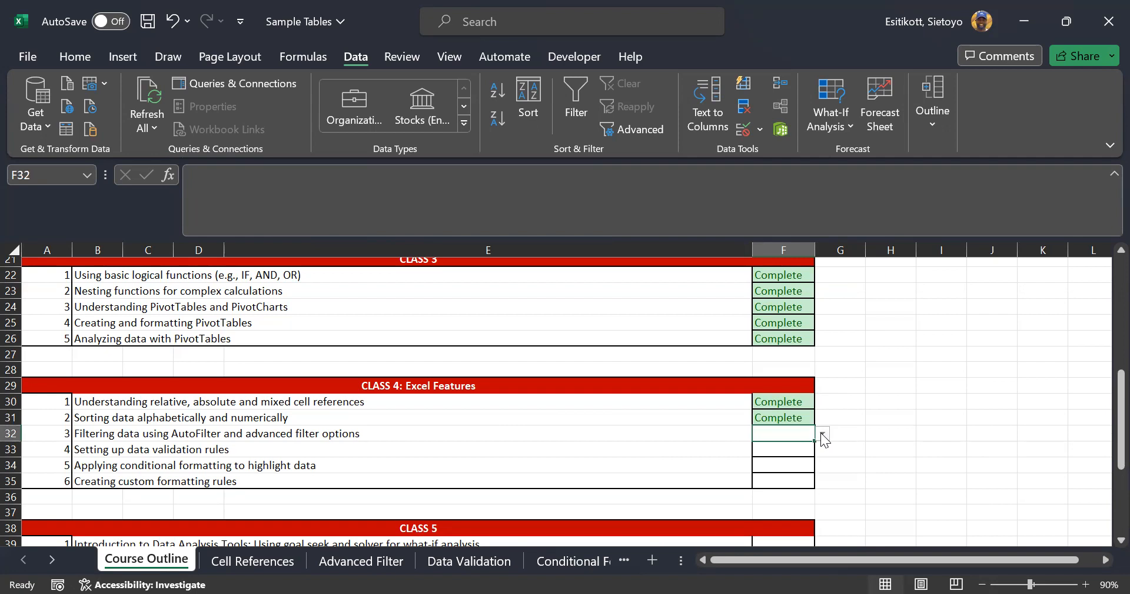
left_click(799, 445)
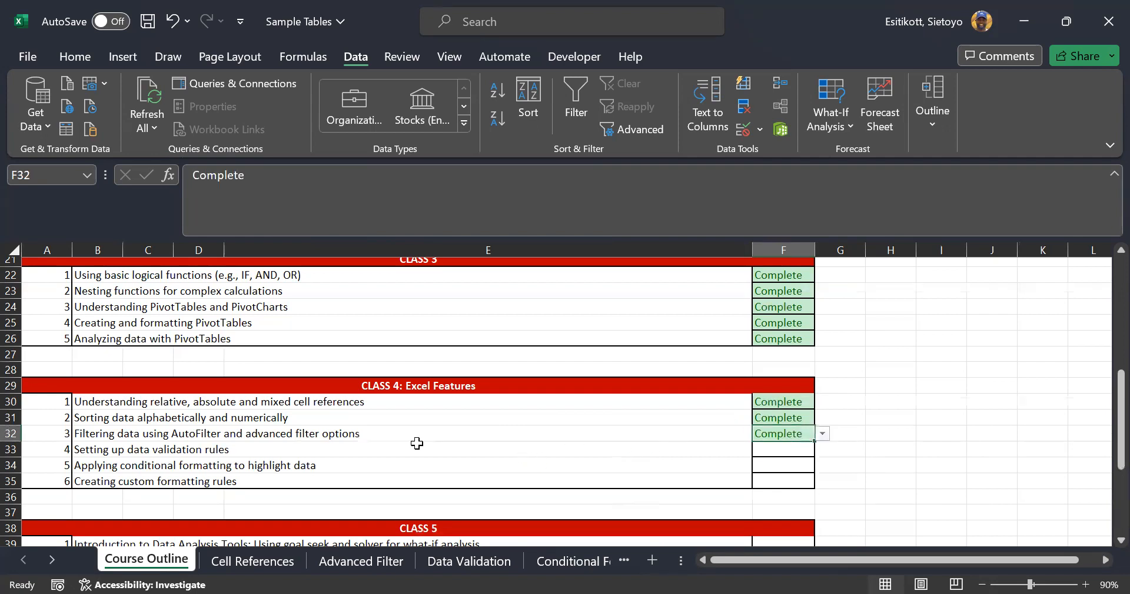
left_click(123, 450)
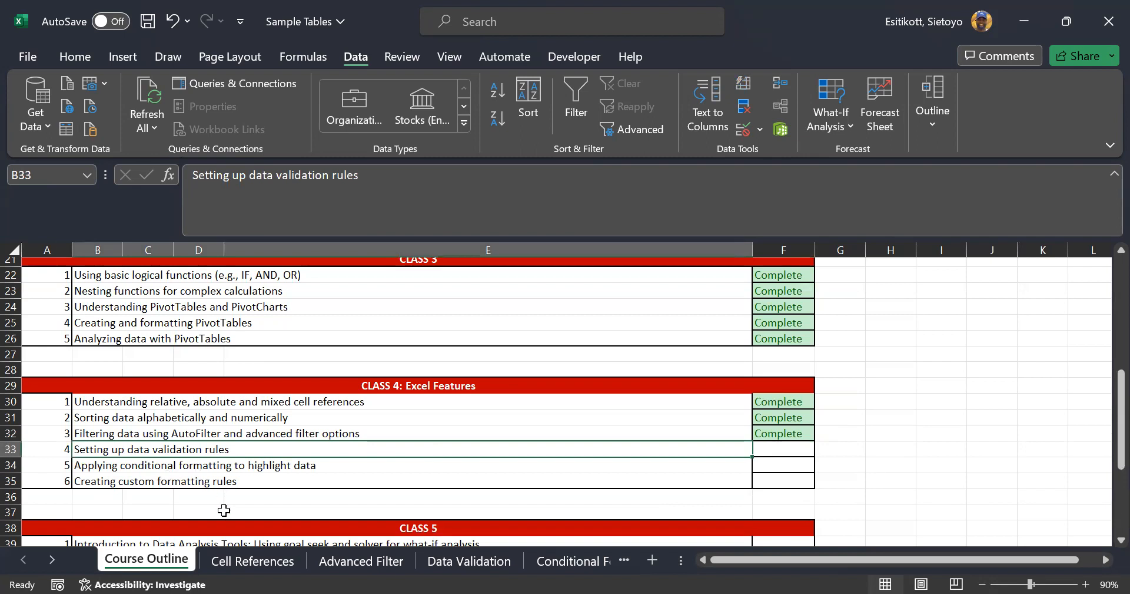
left_click(470, 560)
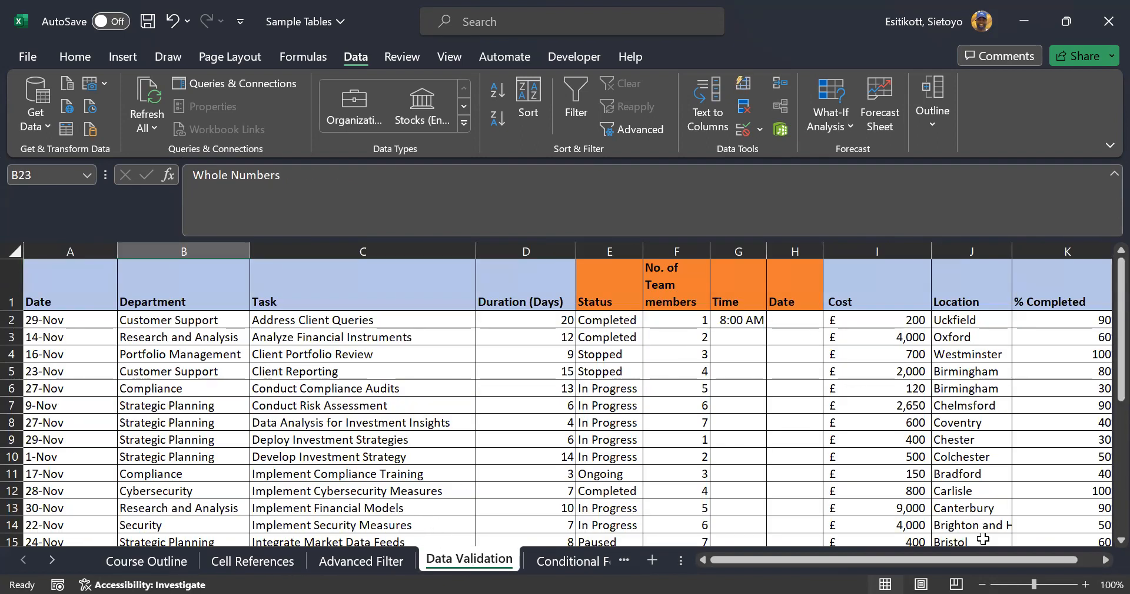
Zoom out the Data Validation sheet to see the whole task table
left_click(982, 584)
left_click(982, 584)
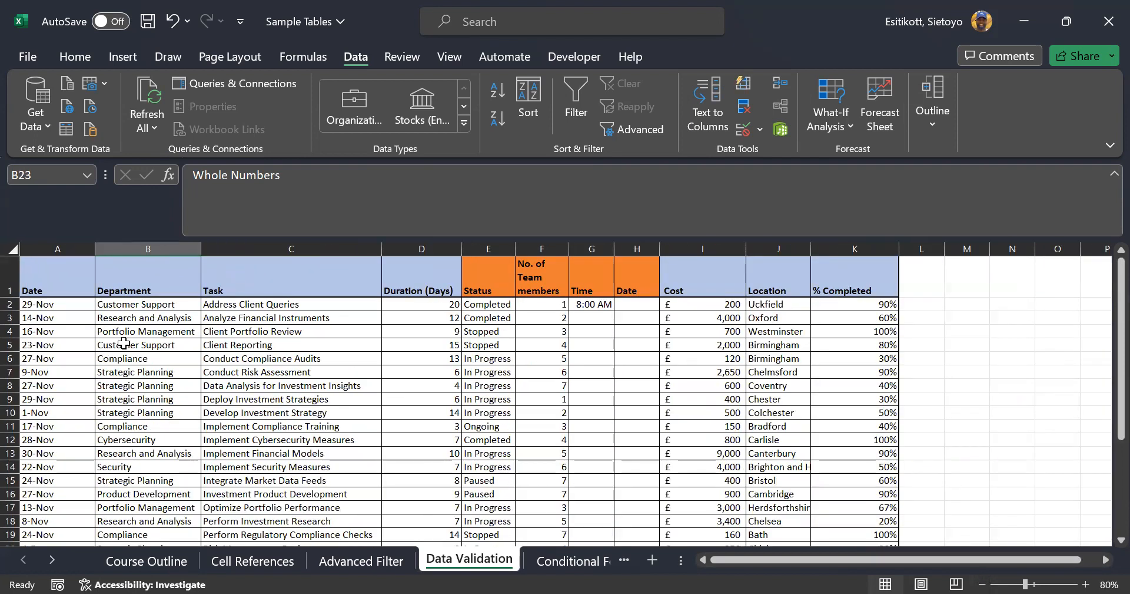
scroll(429, 354, "down", 2)
scroll(395, 530, "up", 2)
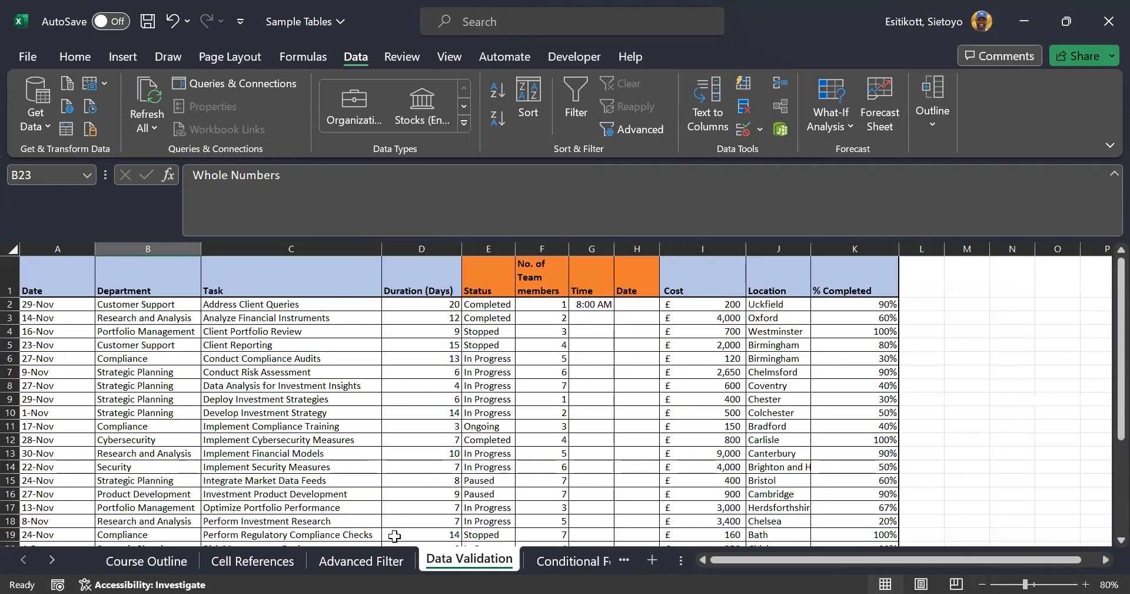
left_click(368, 561)
left_click(436, 558)
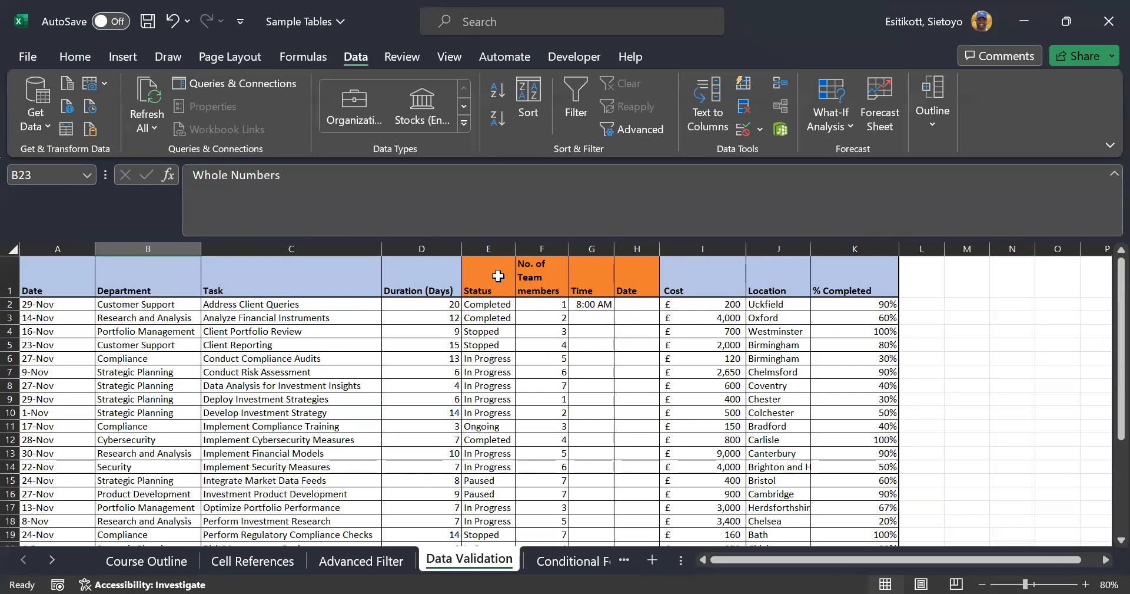
Clear the Status and team member values in E2:F20 and the 8:00 AM time in G2
left_click(491, 304)
left_click(500, 289)
key("Right")
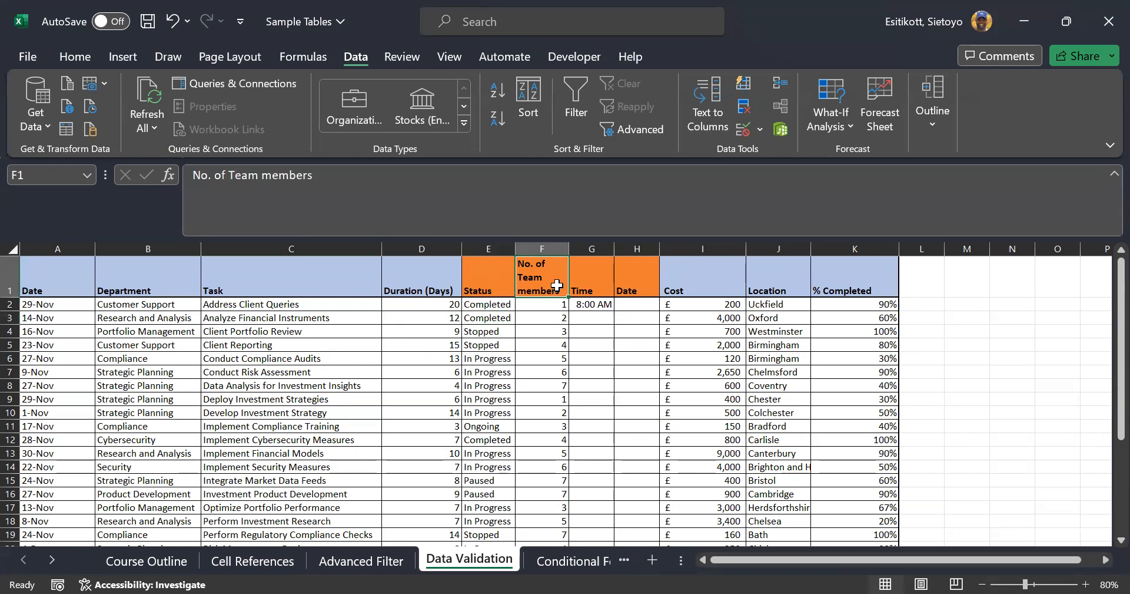
key("Right")
key("Right")
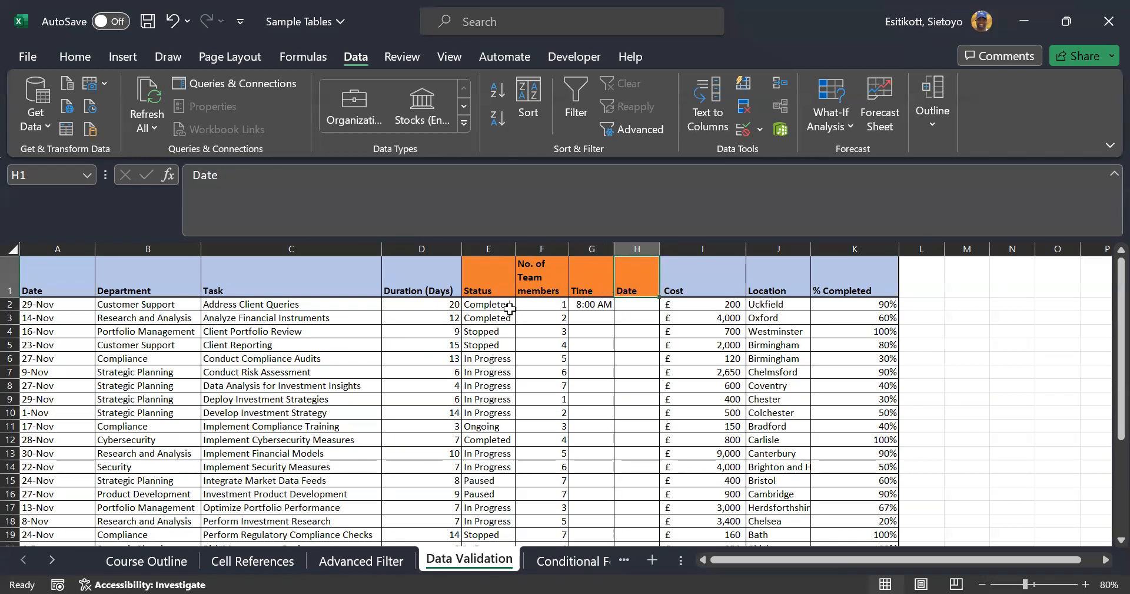
left_click_drag(510, 305, 526, 498)
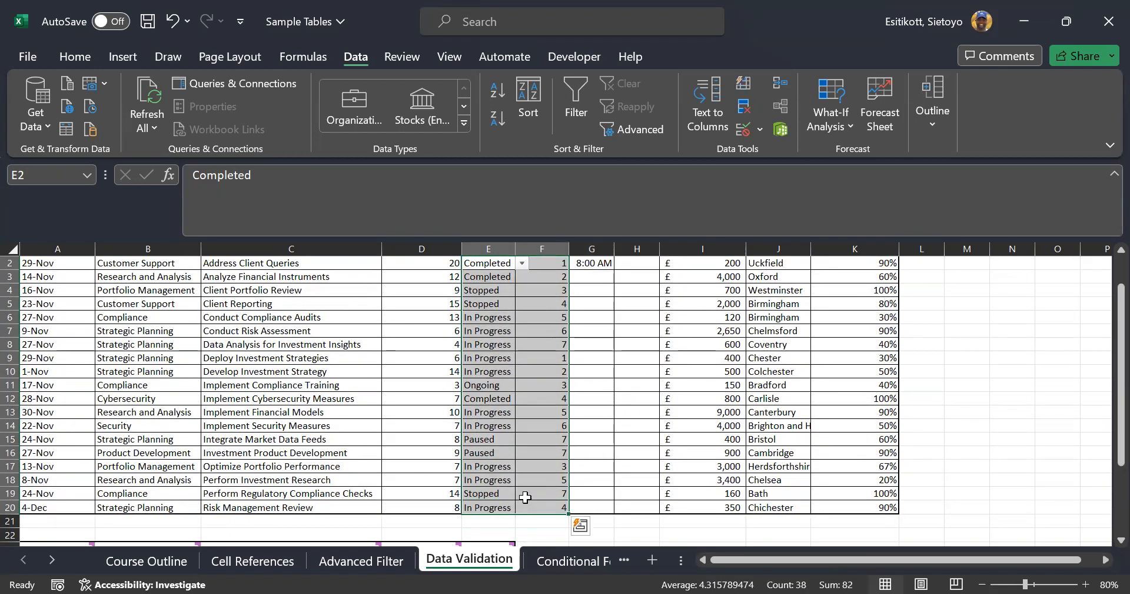
key("Delete")
scroll(586, 436, "up", 1)
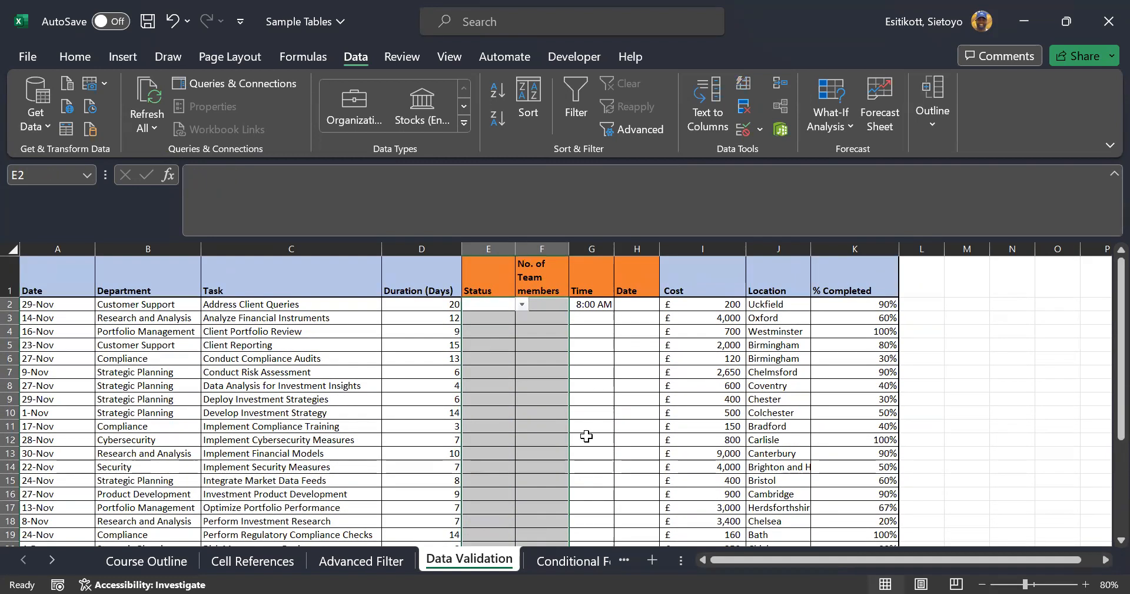
left_click(583, 304)
key("Delete")
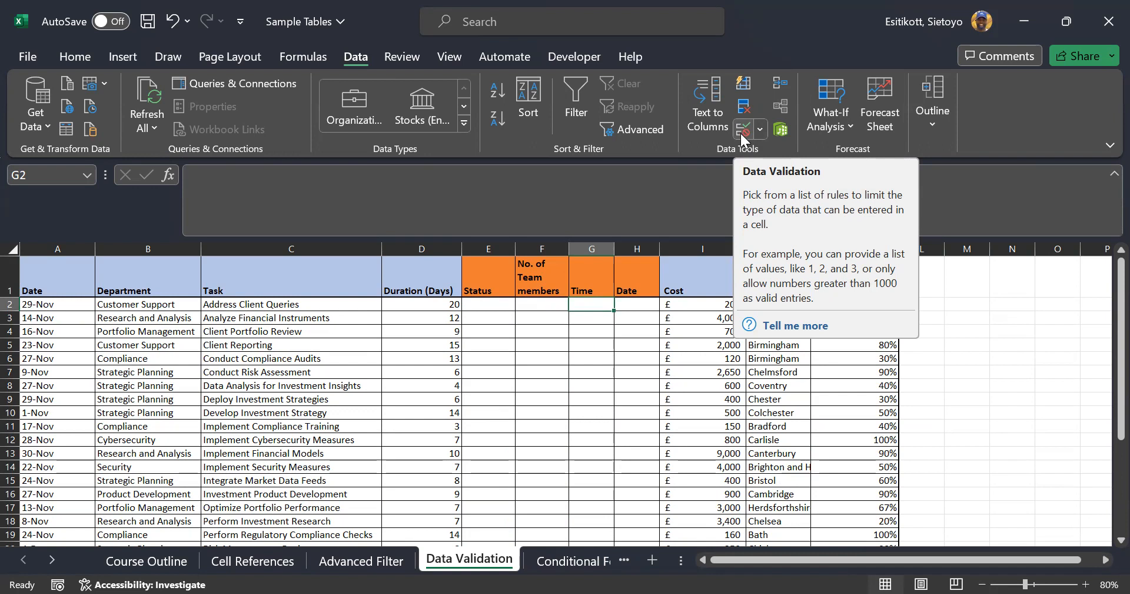
left_click(1056, 318)
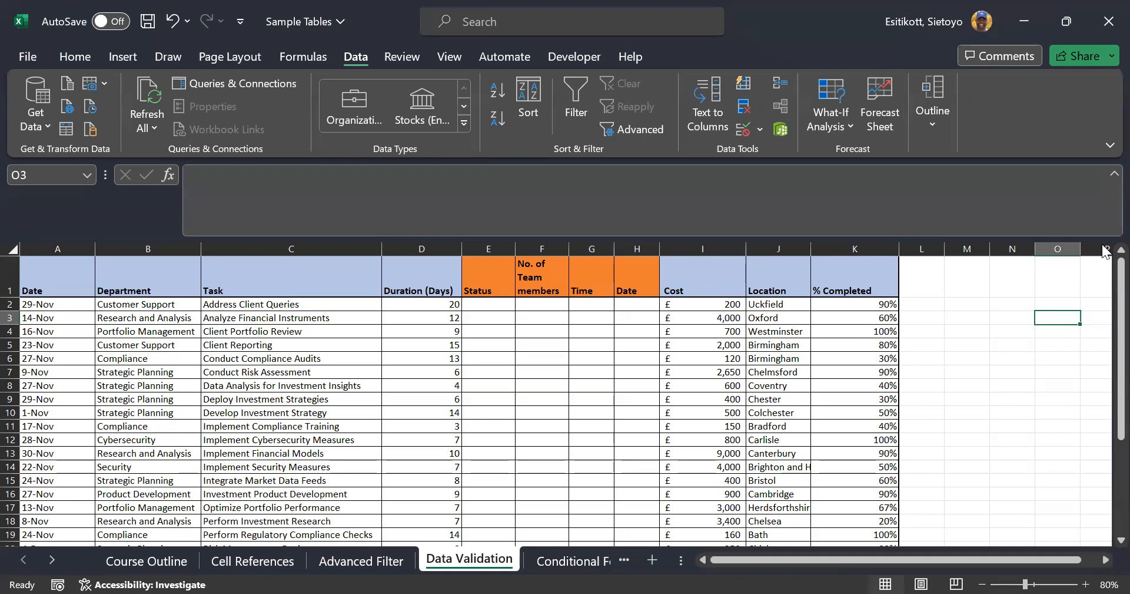
left_click(483, 303)
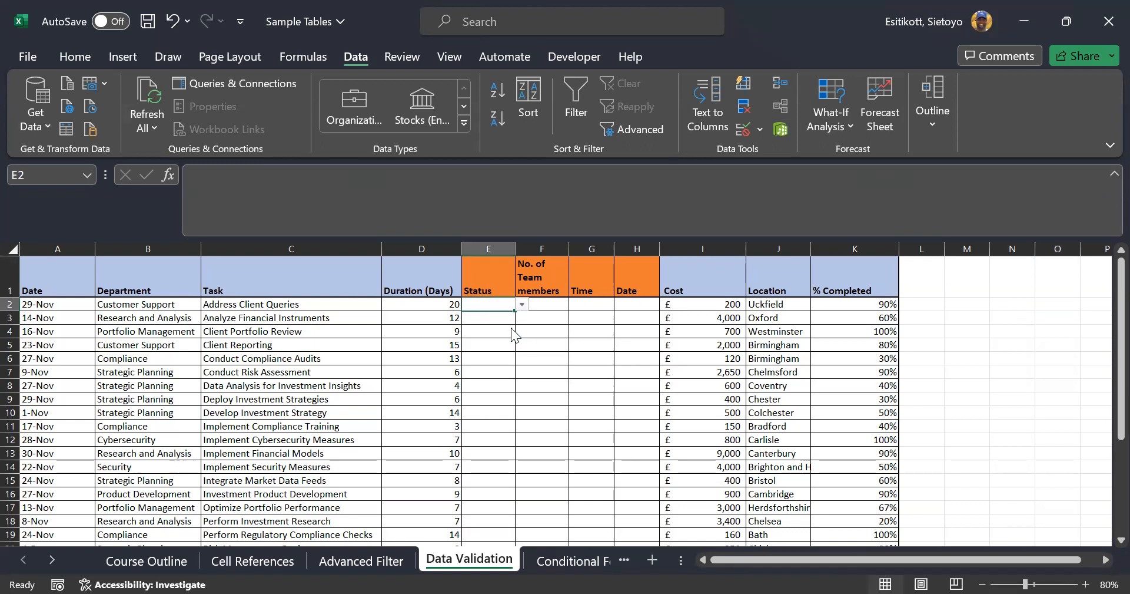
left_click(522, 304)
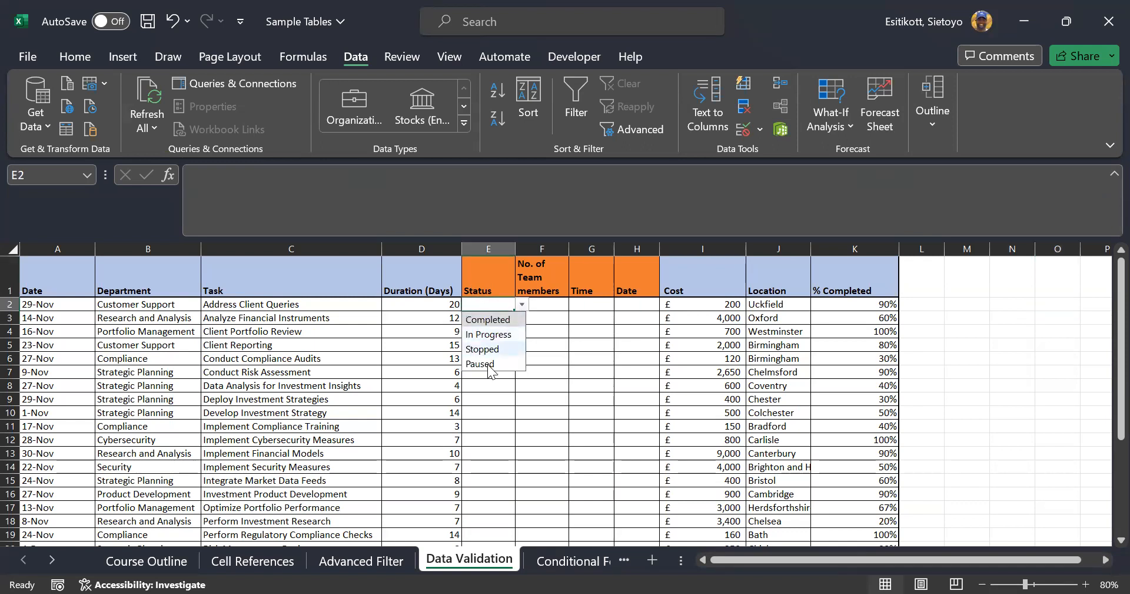
left_click(548, 322)
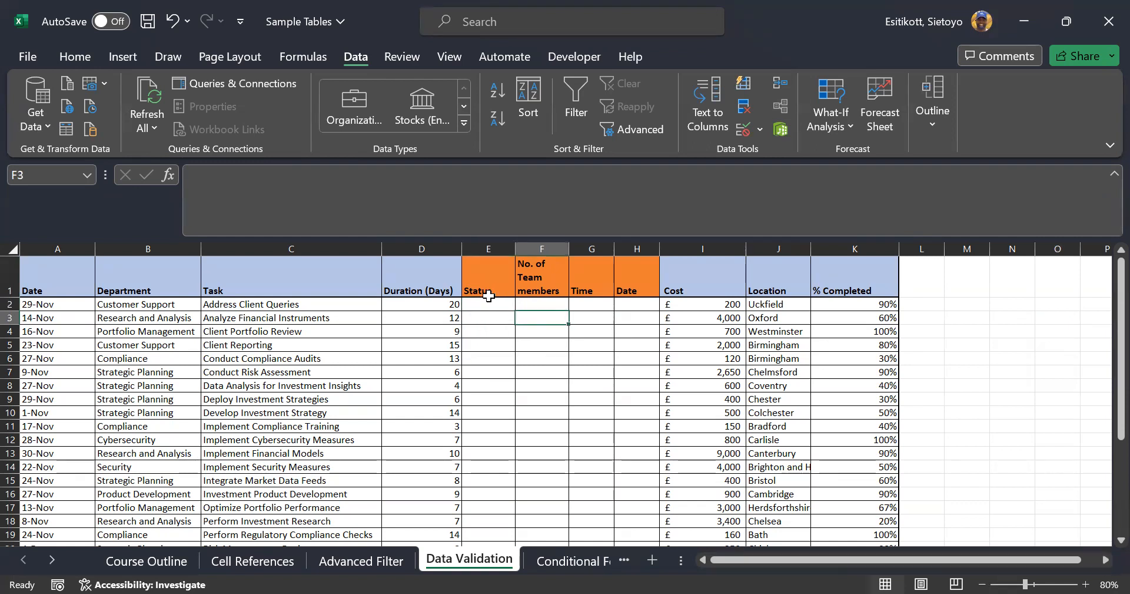
left_click(484, 300)
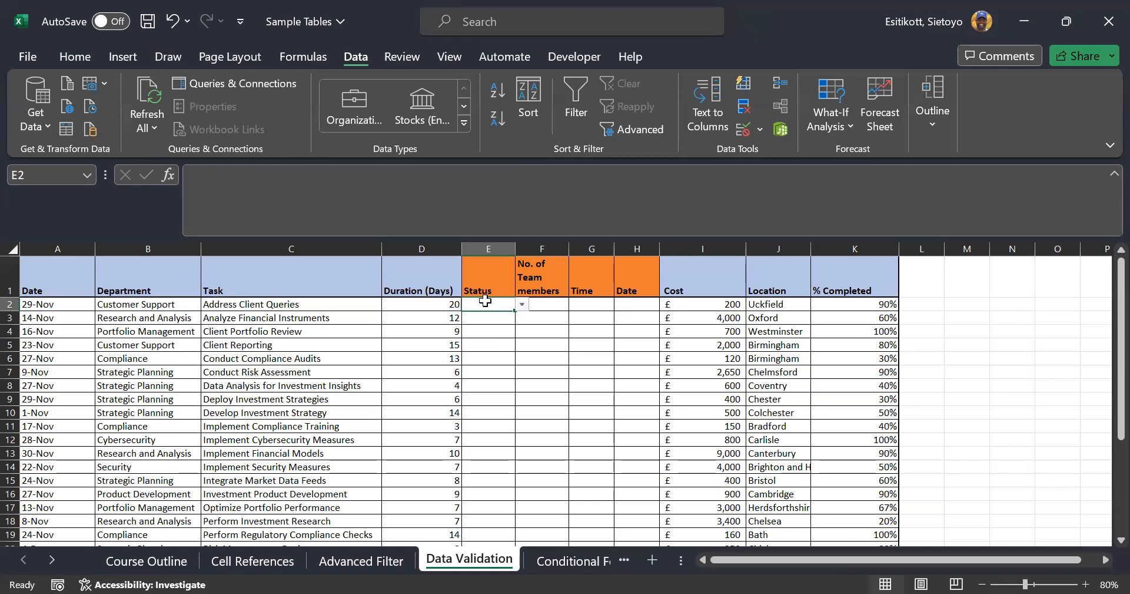
left_click(972, 386)
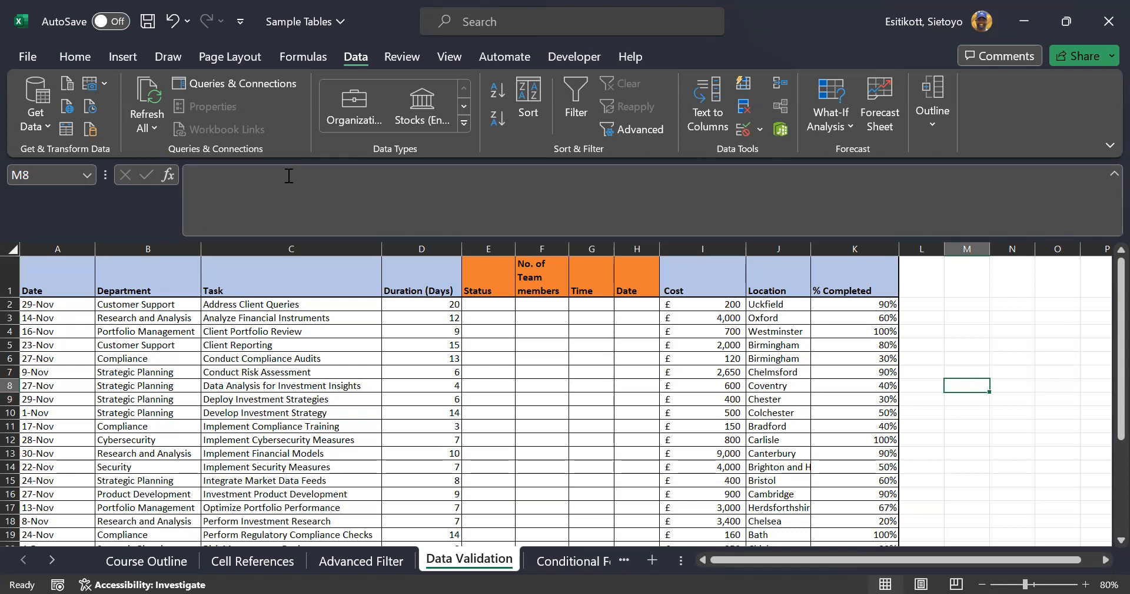
left_click(509, 304)
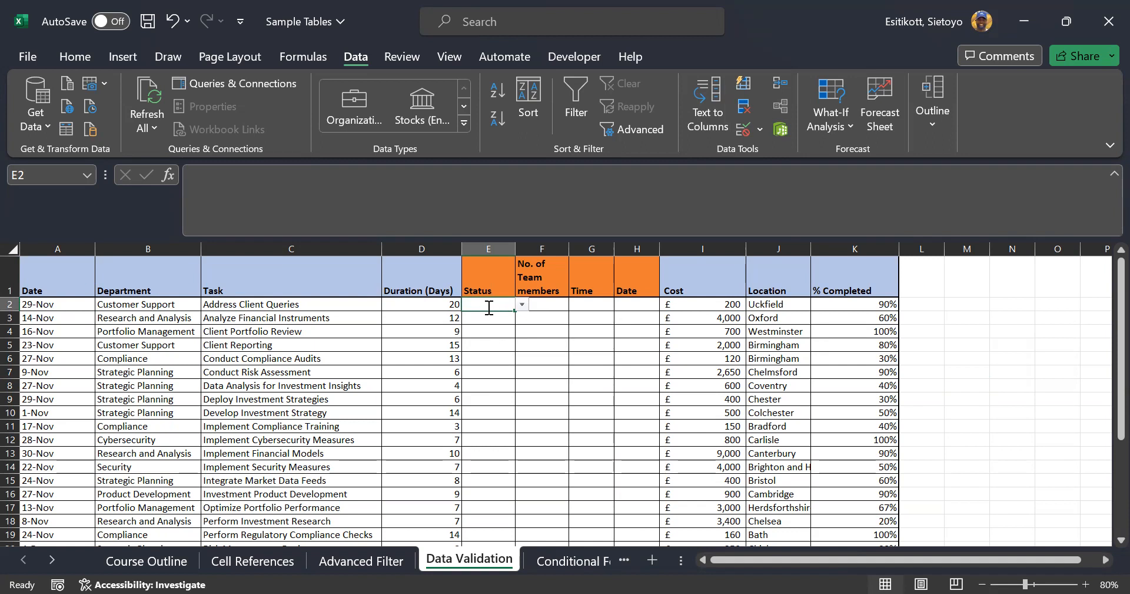
type("POSITIVR")
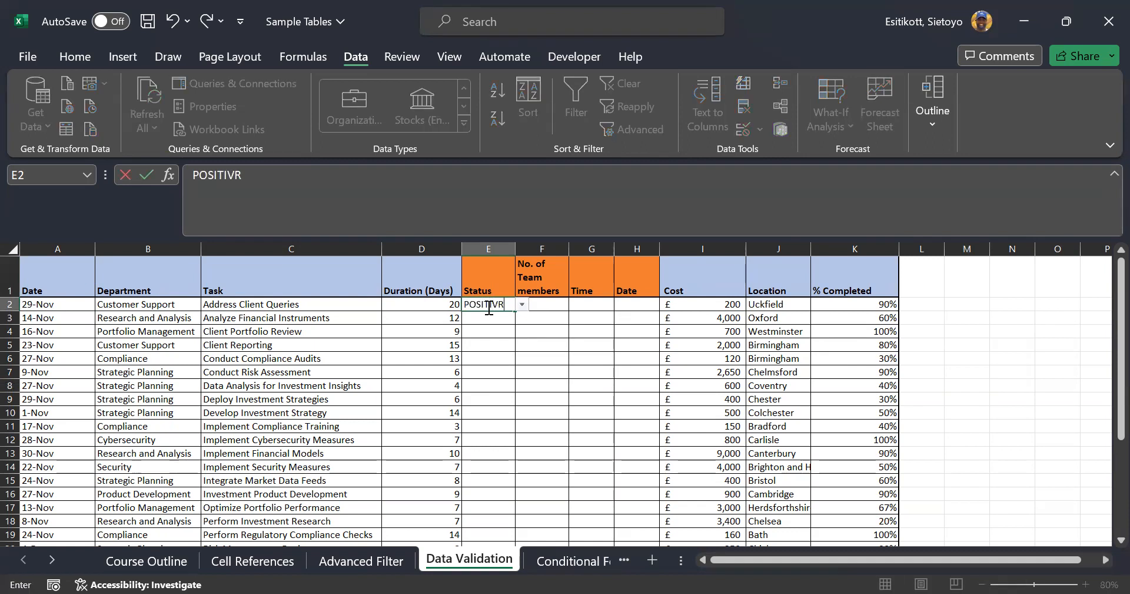
key("BackSpace")
type("E")
key("Return")
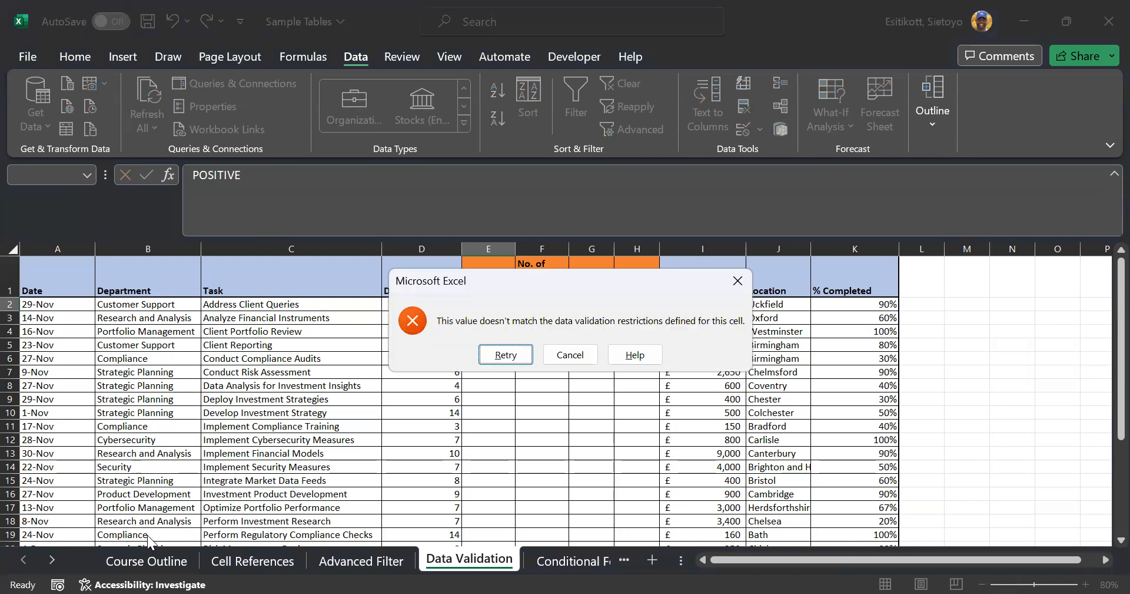
left_click(557, 355)
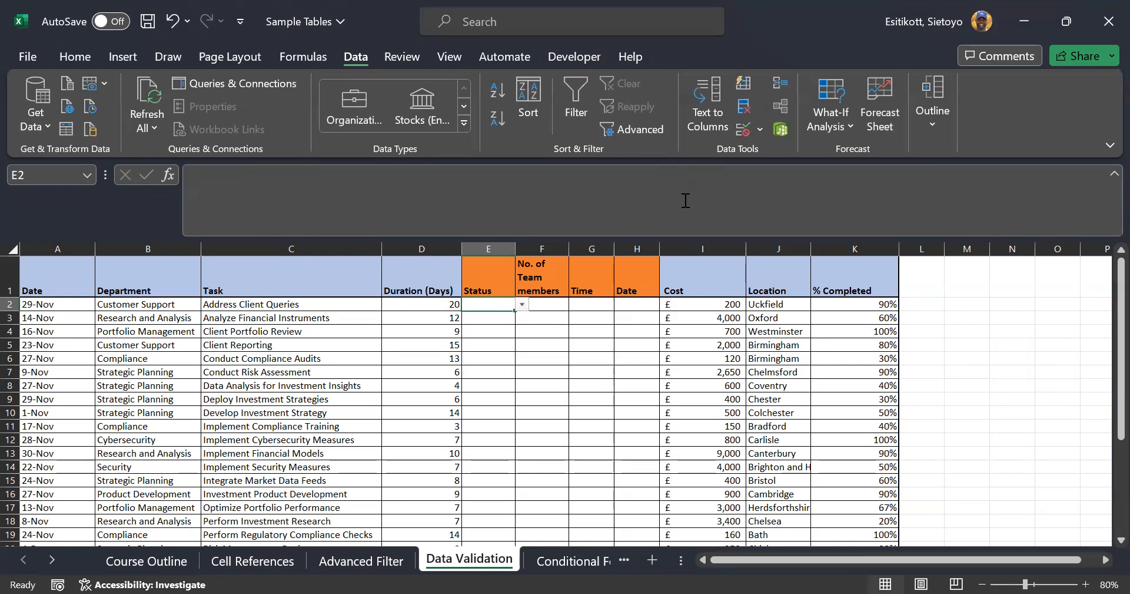
key("shift+Down")
key("shift+Down")
key("shift+Down")
key("shift+Down")
key("shift+Down")
key("shift+Down")
key("shift+Down")
key("shift+Down")
key("shift+Down")
key("shift+Down")
key("shift+Down")
key("shift+Down")
key("shift+Down")
key("shift+Down")
key("shift+Down")
key("shift+Down")
key("shift+Down")
key("shift+Down")
key("shift+Down")
key("shift+Down")
key("shift+Down")
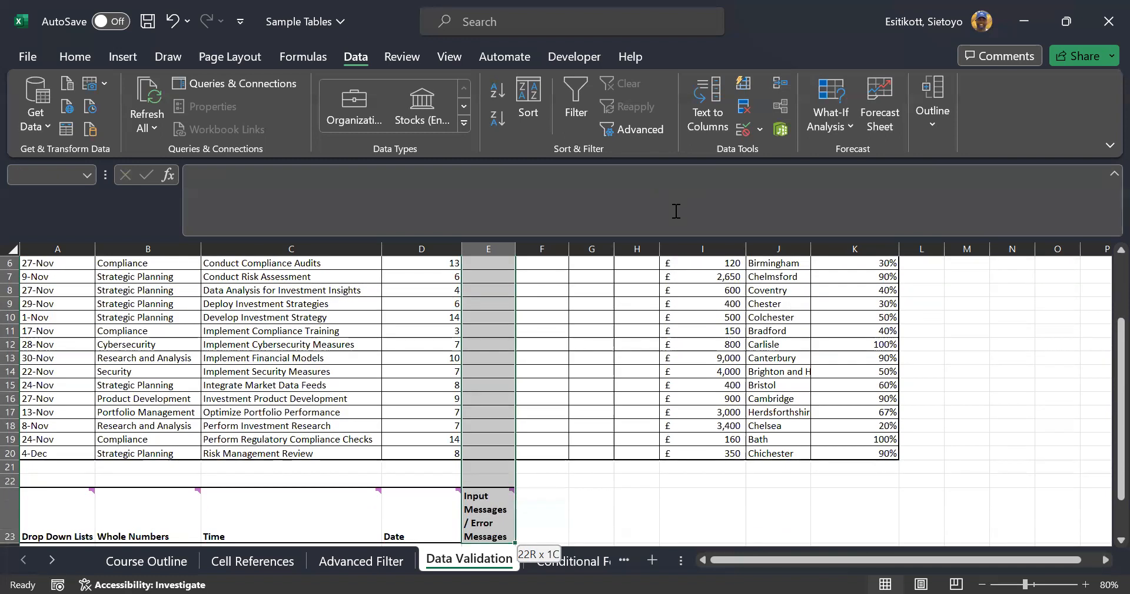
key("shift+Right")
key("shift+Right")
key("shift+Right")
Apply Clear All to E2:H23, removing the dropdown, then give the cells All Borders
scroll(642, 440, "up", 2)
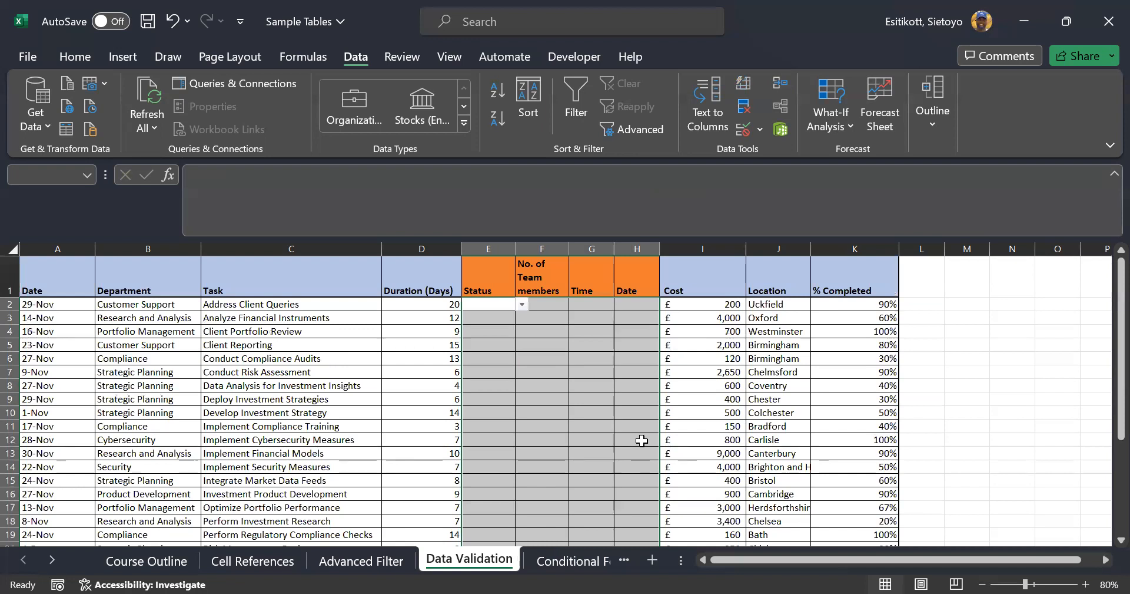
left_click(90, 55)
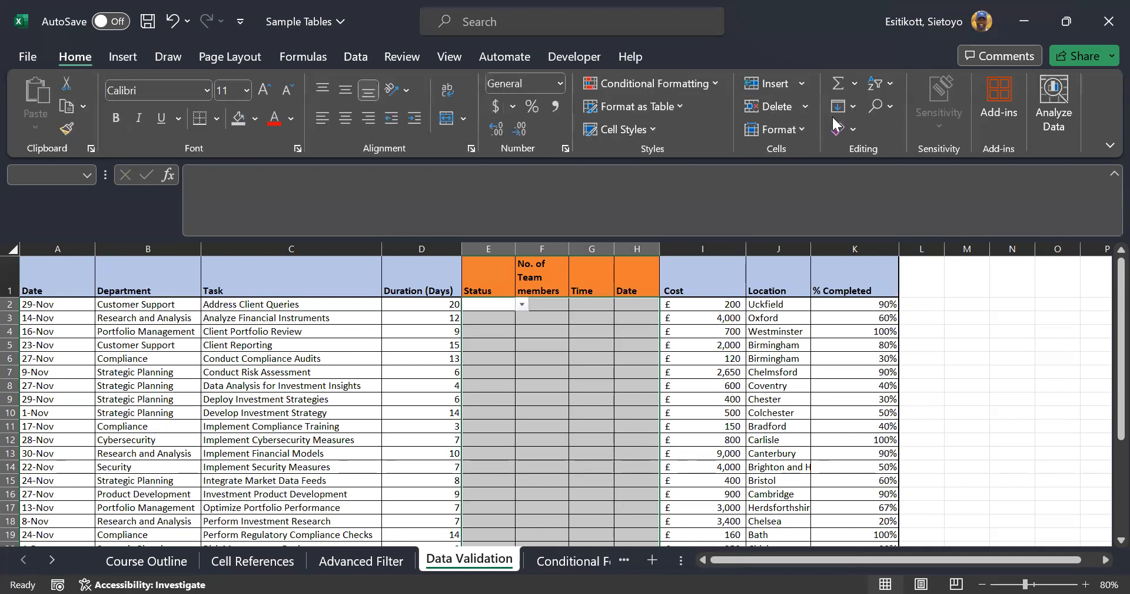
left_click(840, 128)
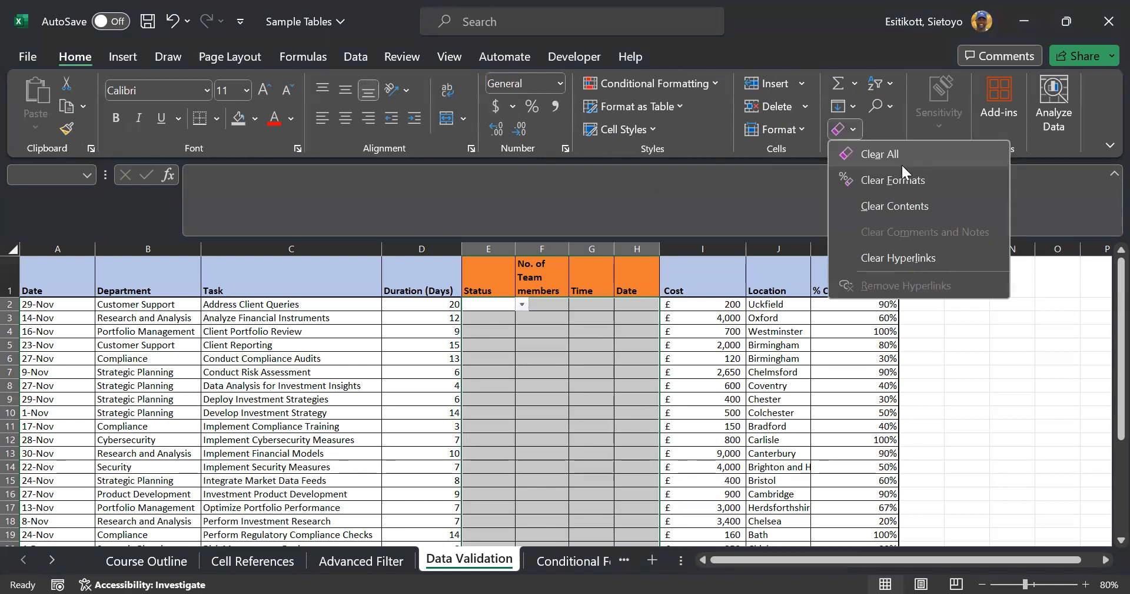
left_click(902, 165)
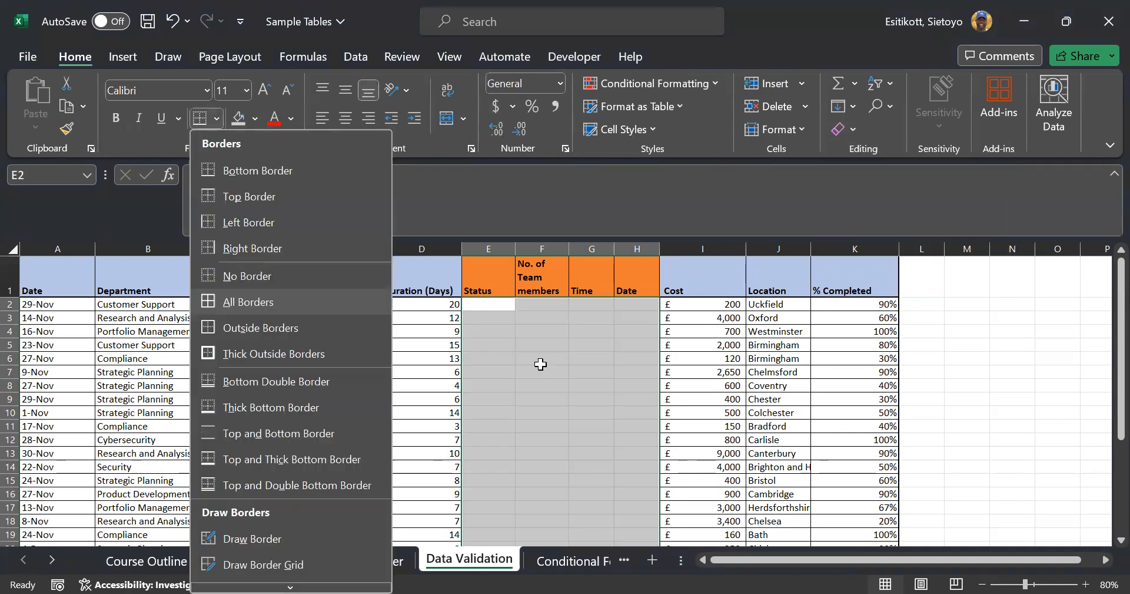
left_click(248, 295)
left_click(1024, 360)
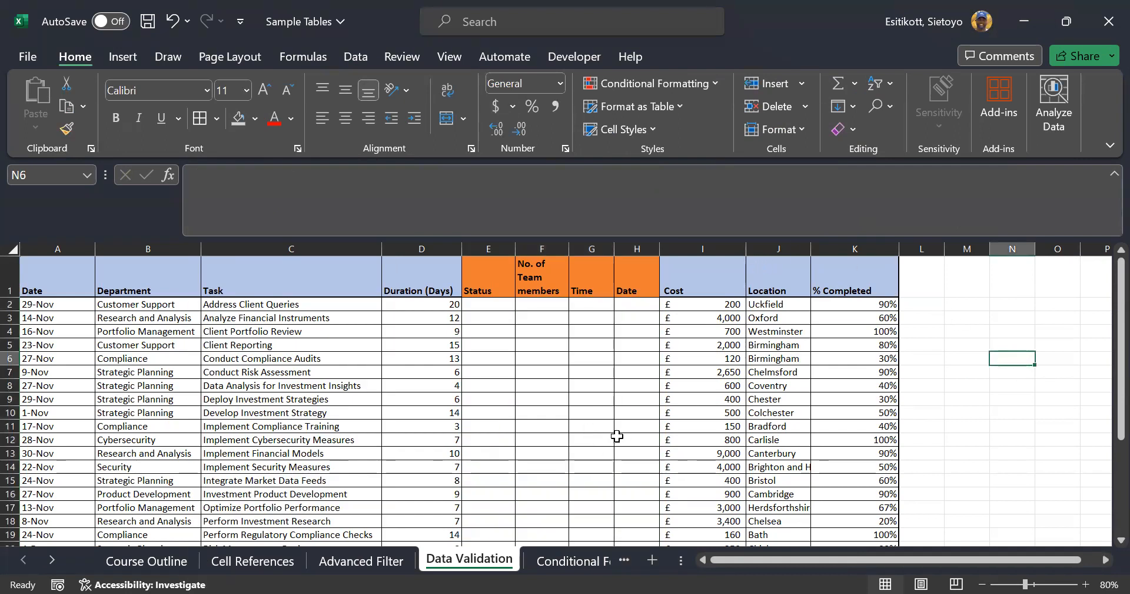
scroll(641, 397, "down", 1)
scroll(640, 396, "up", 1)
left_click(67, 279)
left_click(194, 271)
left_click(207, 276)
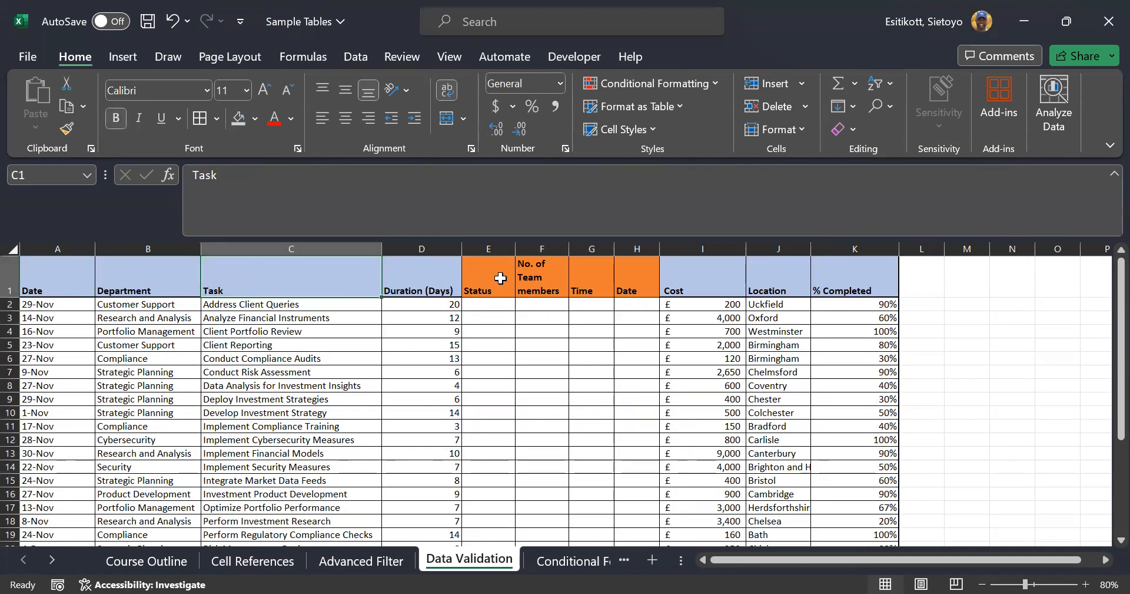
left_click(454, 277)
left_click(494, 270)
left_click(530, 274)
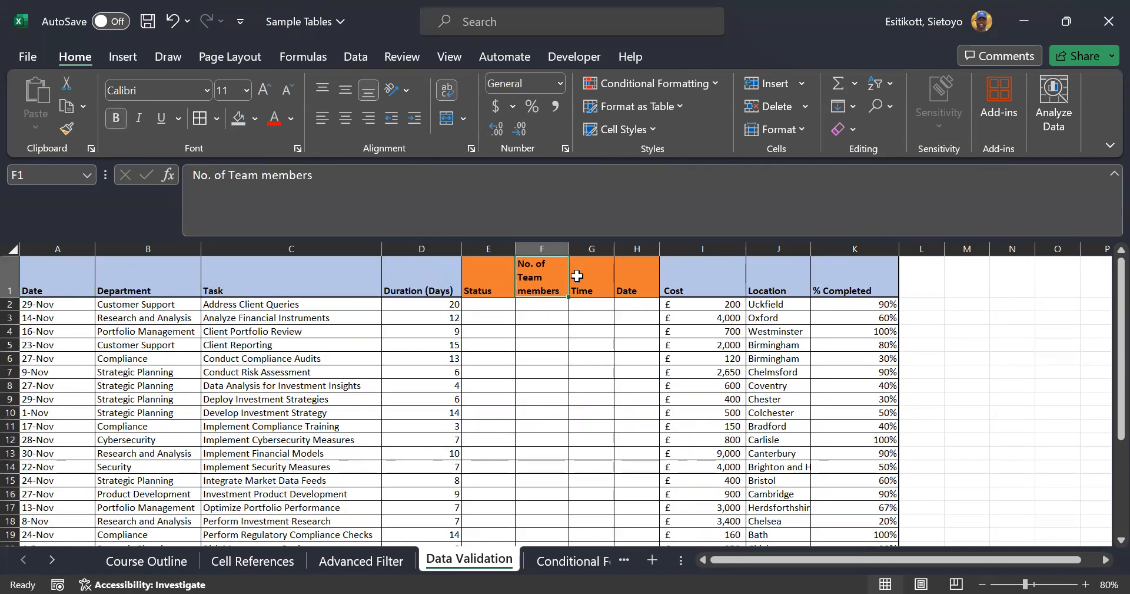
left_click(611, 275)
left_click(636, 274)
left_click(721, 272)
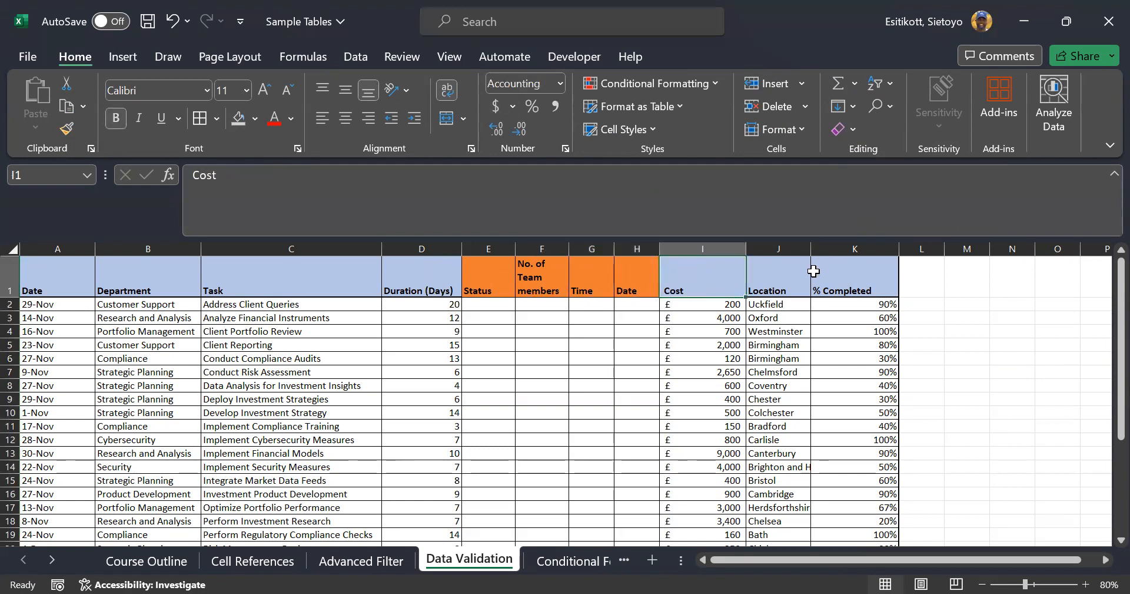
left_click(814, 275)
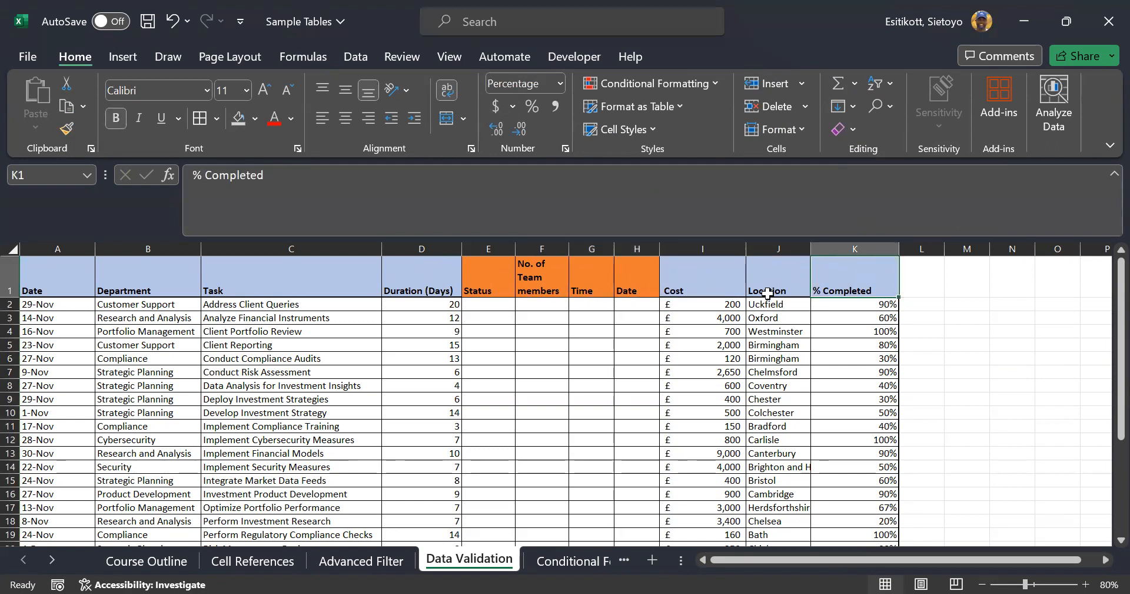
scroll(767, 296, "down", 3)
scroll(767, 297, "up", 3)
left_click(464, 287)
scroll(475, 307, "down", 5)
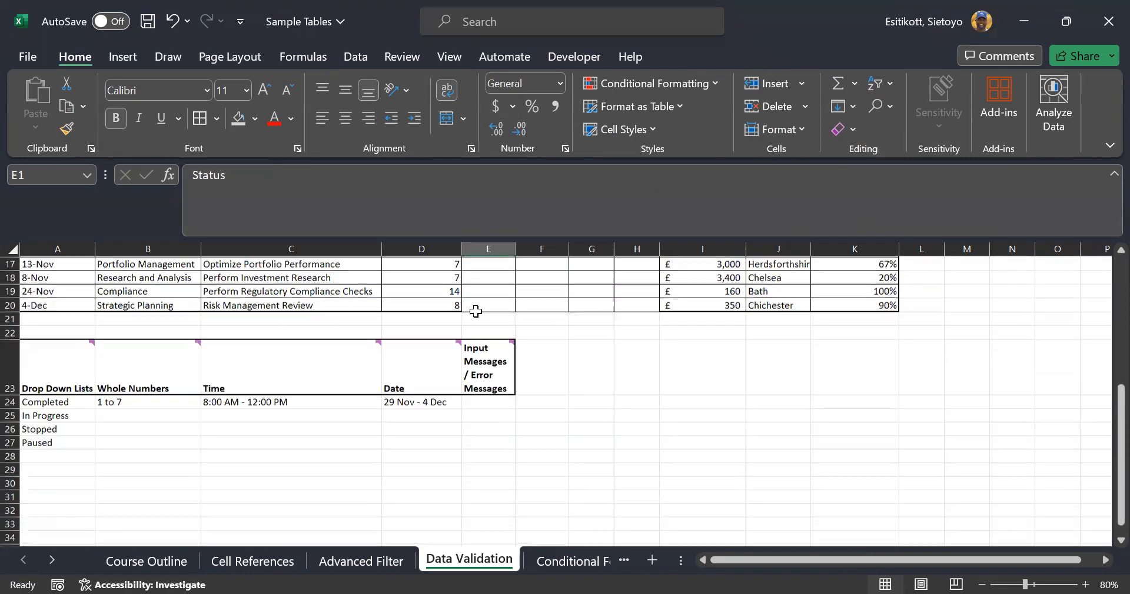
left_click(62, 403)
left_click(72, 414)
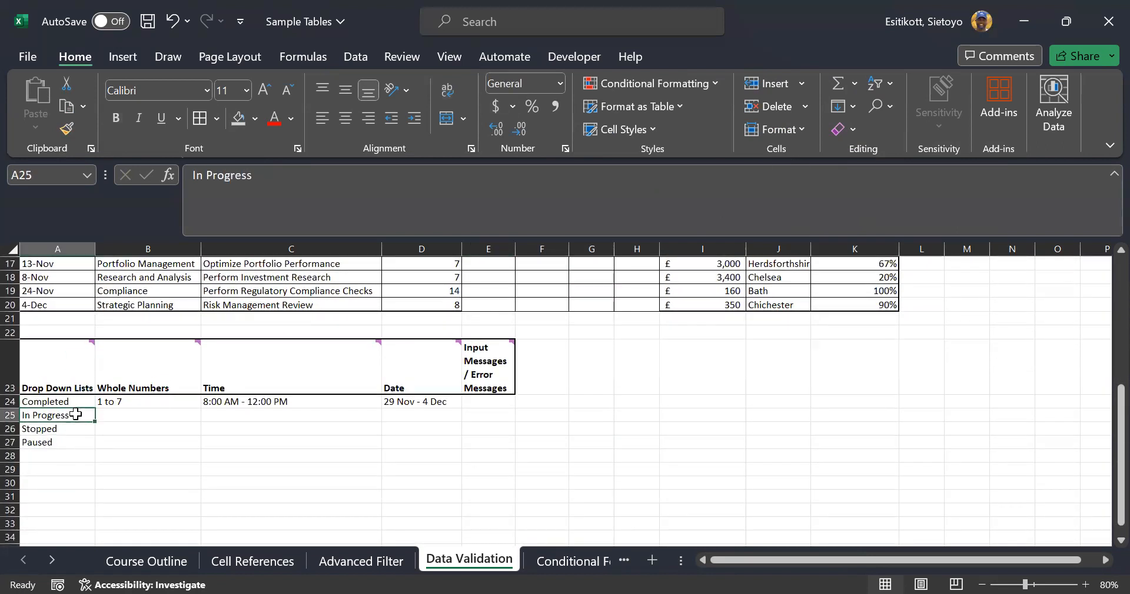
left_click(67, 430)
left_click(64, 442)
scroll(294, 438, "up", 3)
scroll(295, 438, "up", 3)
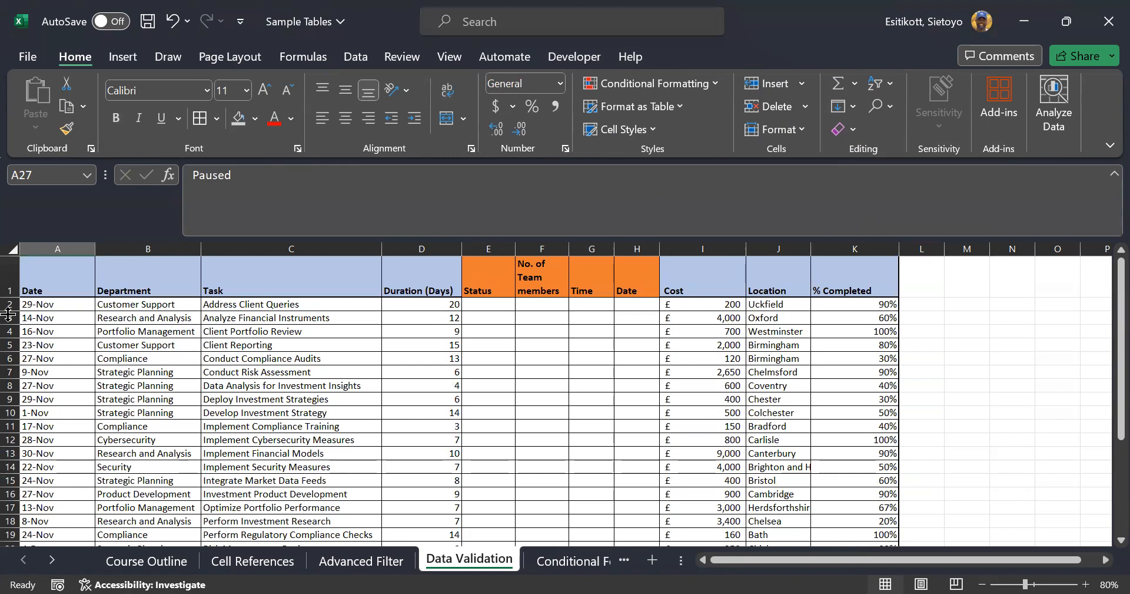
left_click_drag(10, 296, 10, 294)
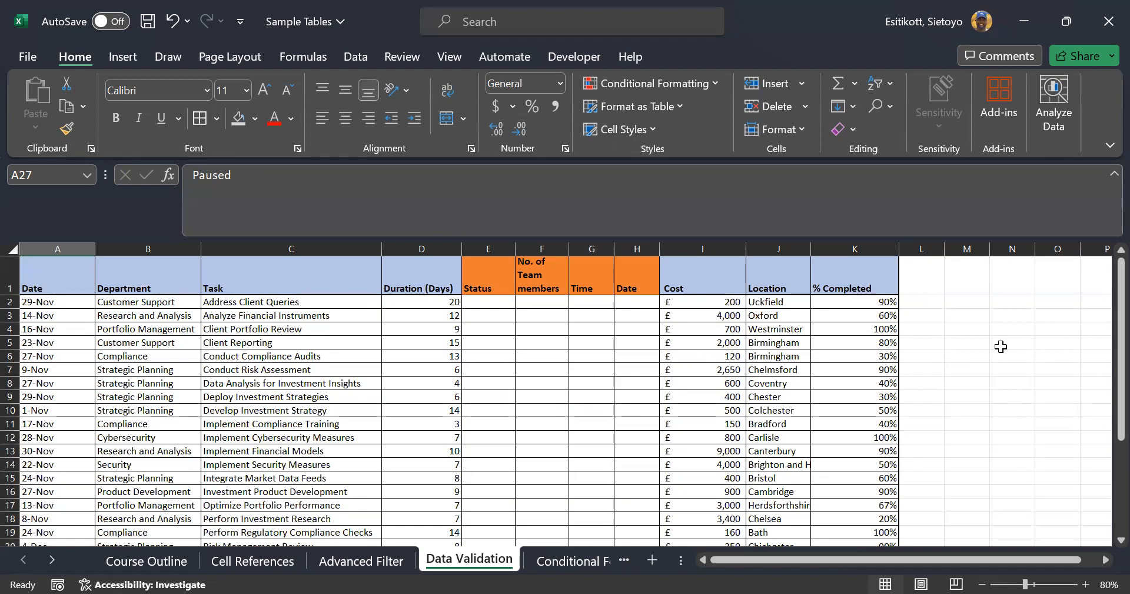
scroll(1001, 346, "down", 3)
scroll(1001, 357, "down", 2)
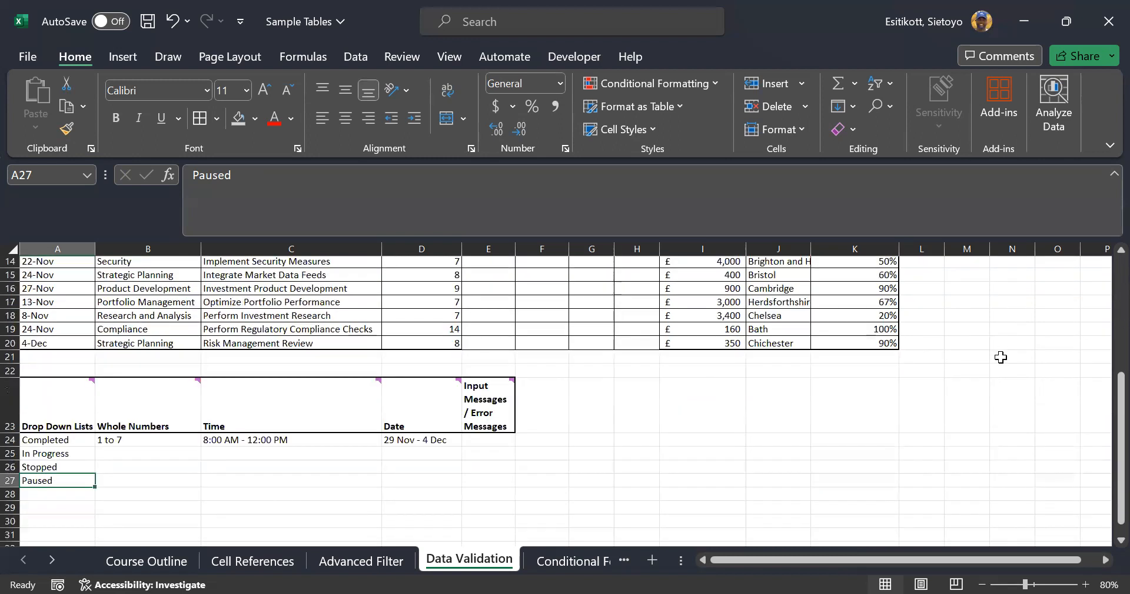
scroll(1001, 357, "up", 1)
scroll(1001, 357, "up", 4)
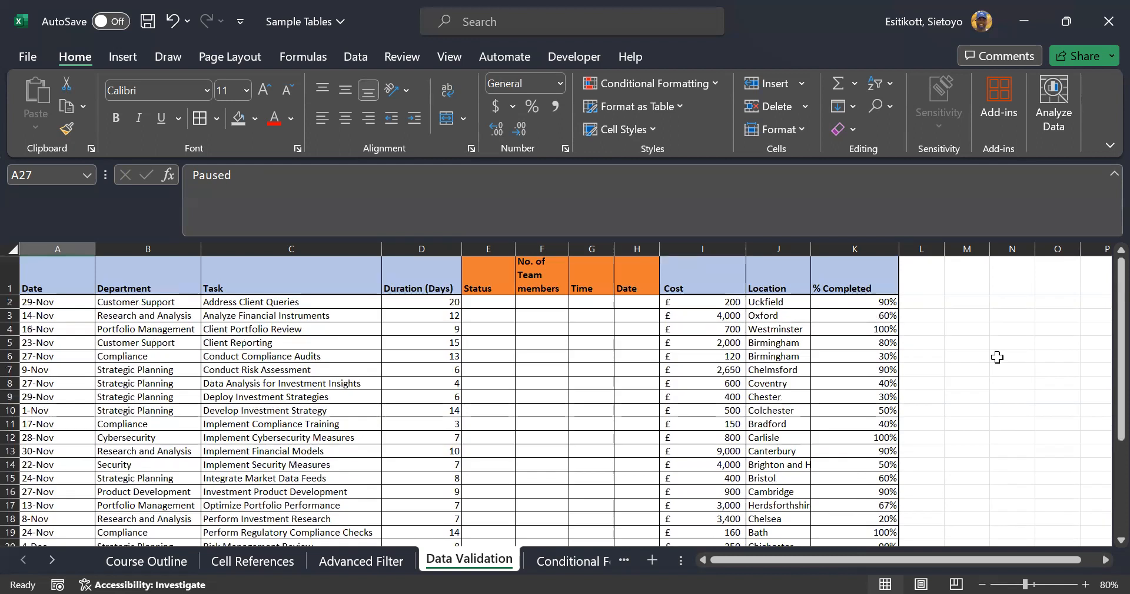
scroll(1000, 357, "down", 4)
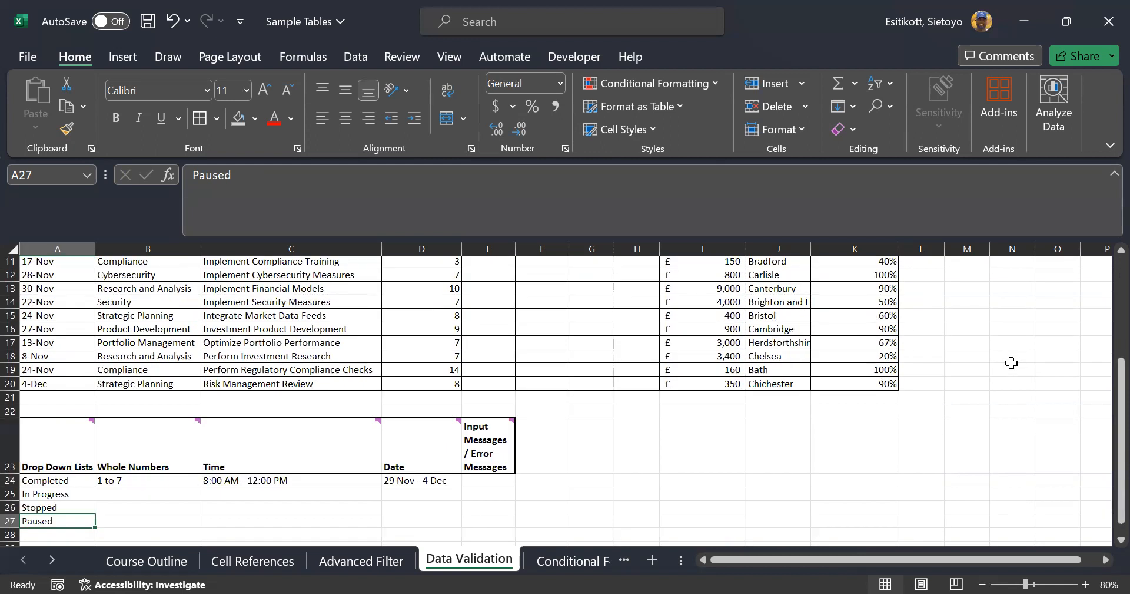
scroll(1011, 363, "up", 4)
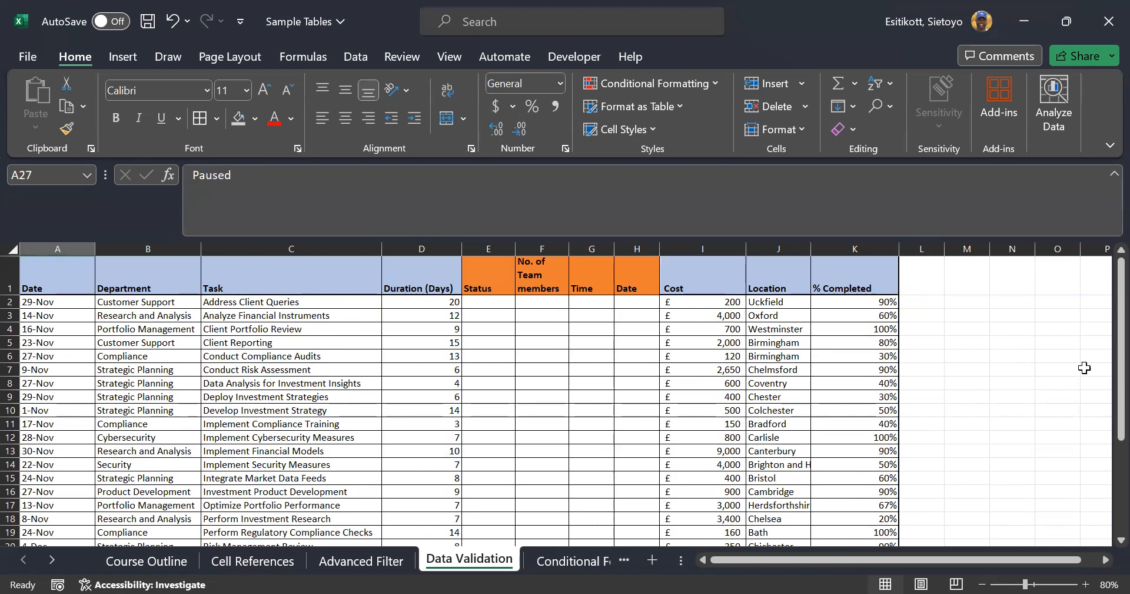
scroll(1022, 348, "down", 5)
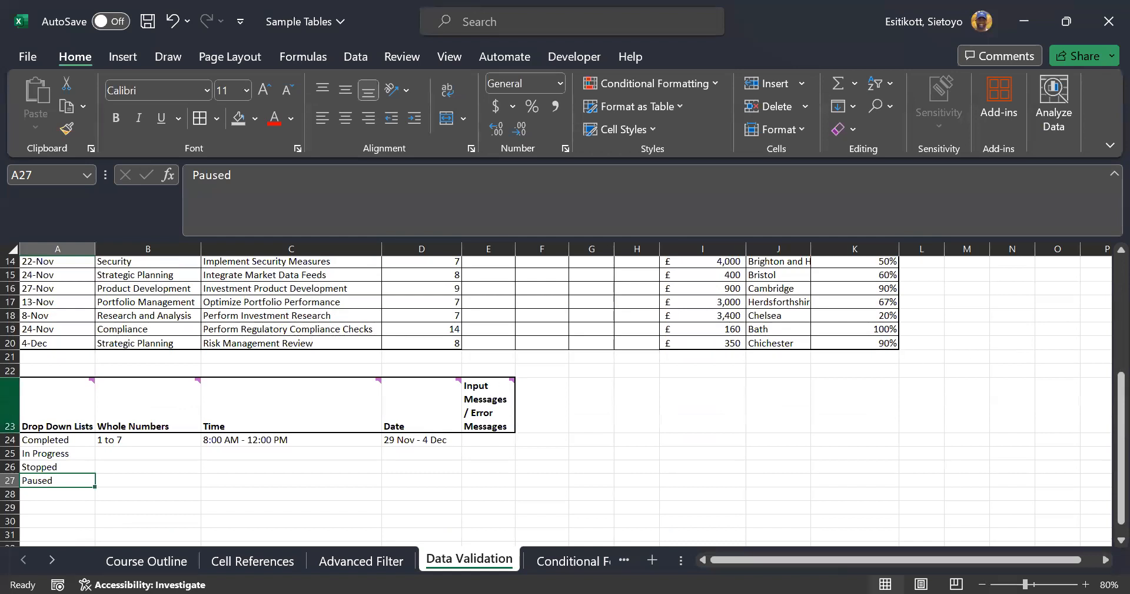
left_click(70, 441)
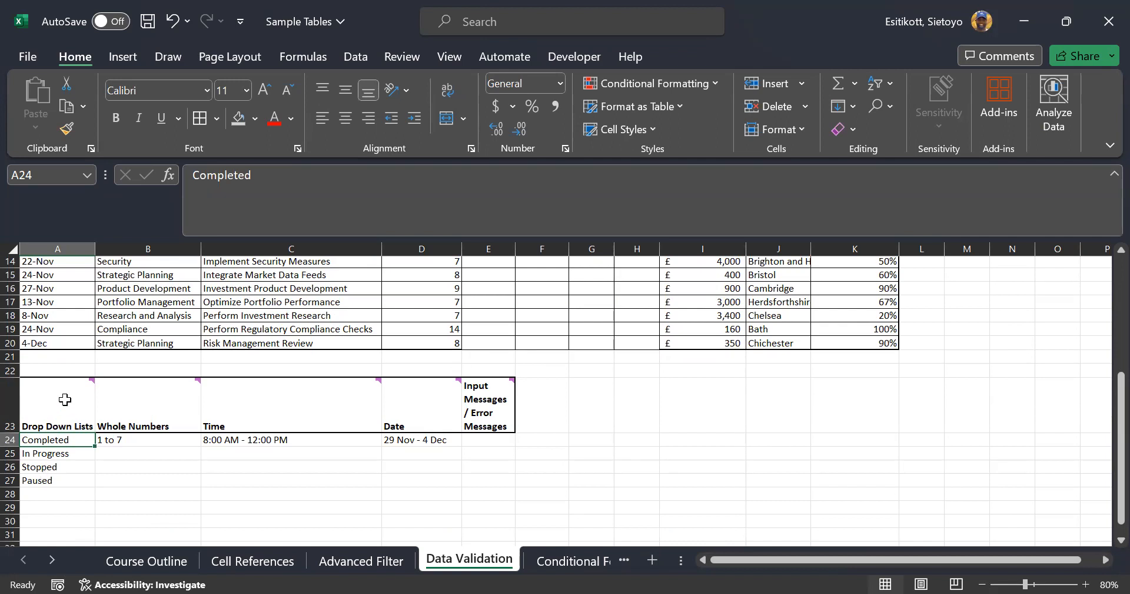
mouse_move(66, 397)
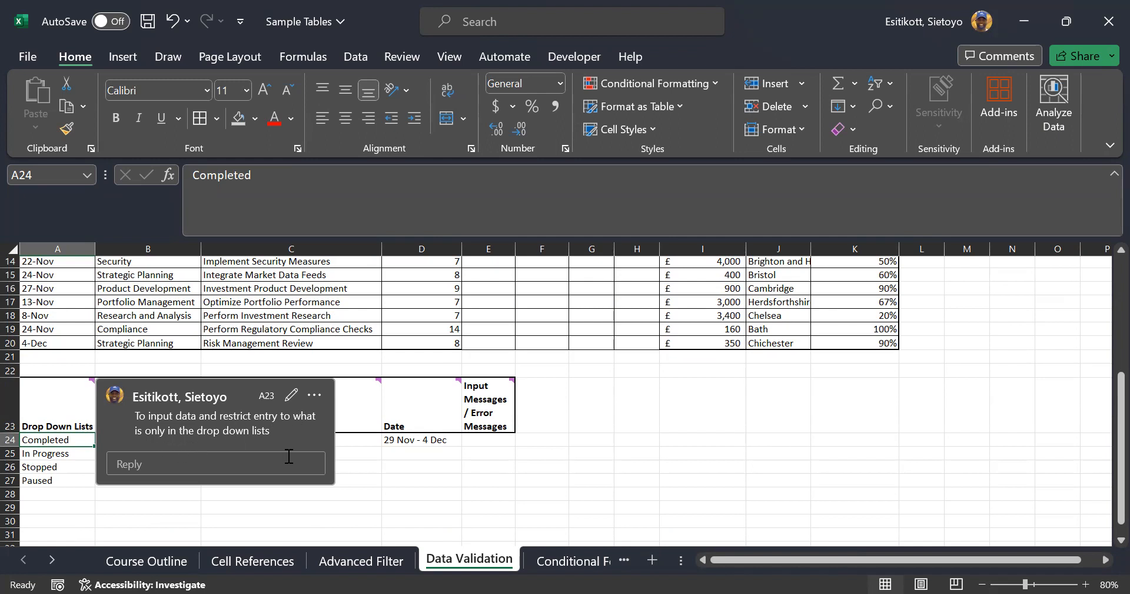
Close the A23 comment, select Status cells E2:E20, and bring up the Data ribbon
left_click(213, 508)
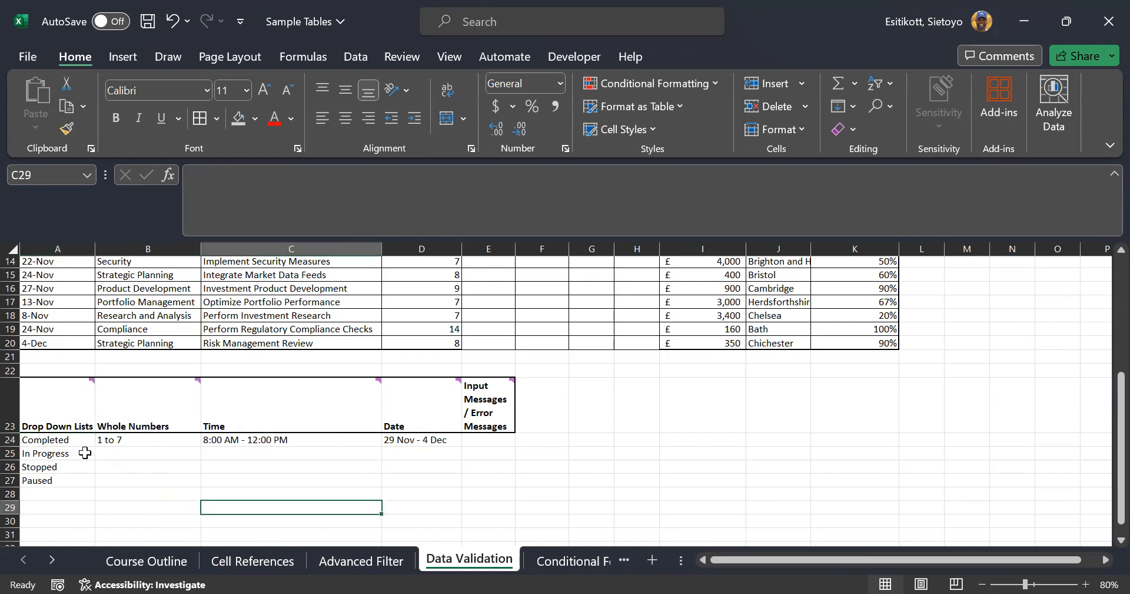
left_click_drag(69, 436, 71, 466)
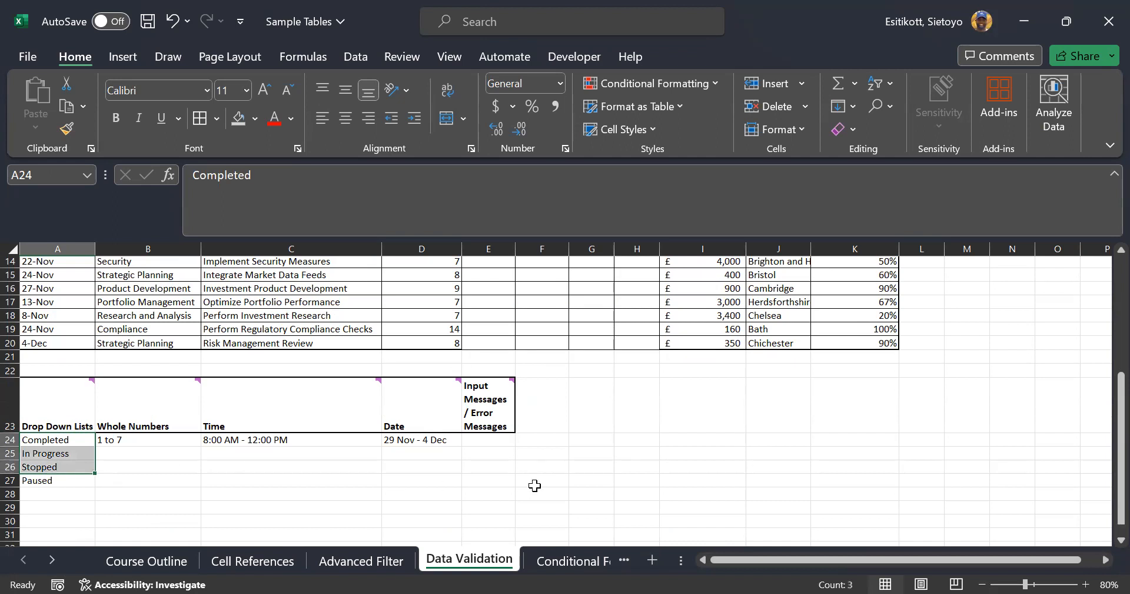
scroll(536, 479, "up", 5)
left_click_drag(480, 302, 481, 503)
scroll(535, 412, "up", 1)
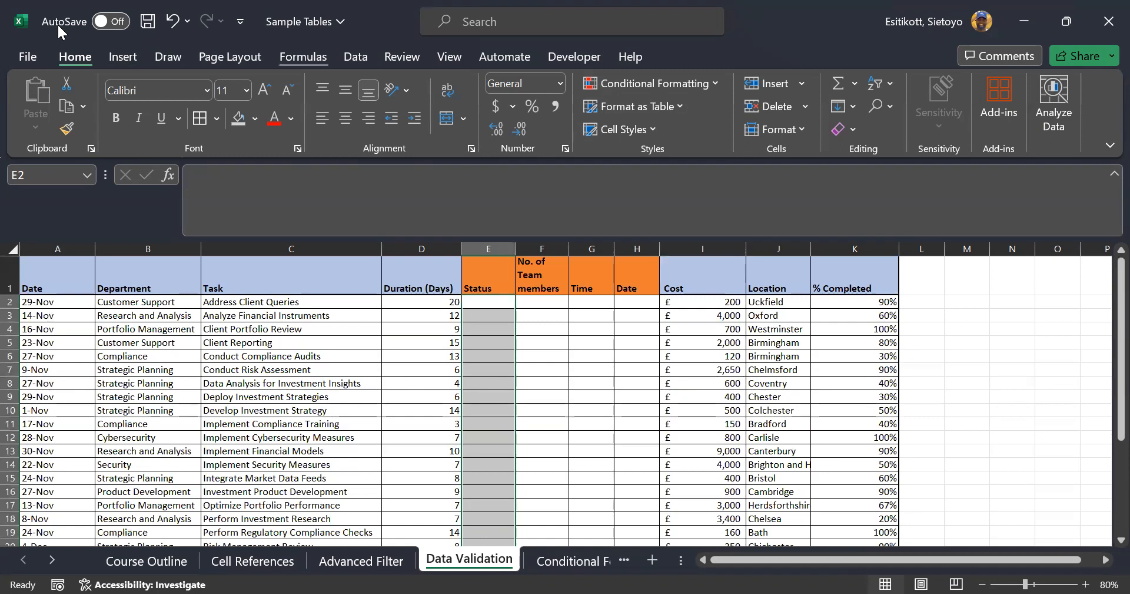
left_click(367, 59)
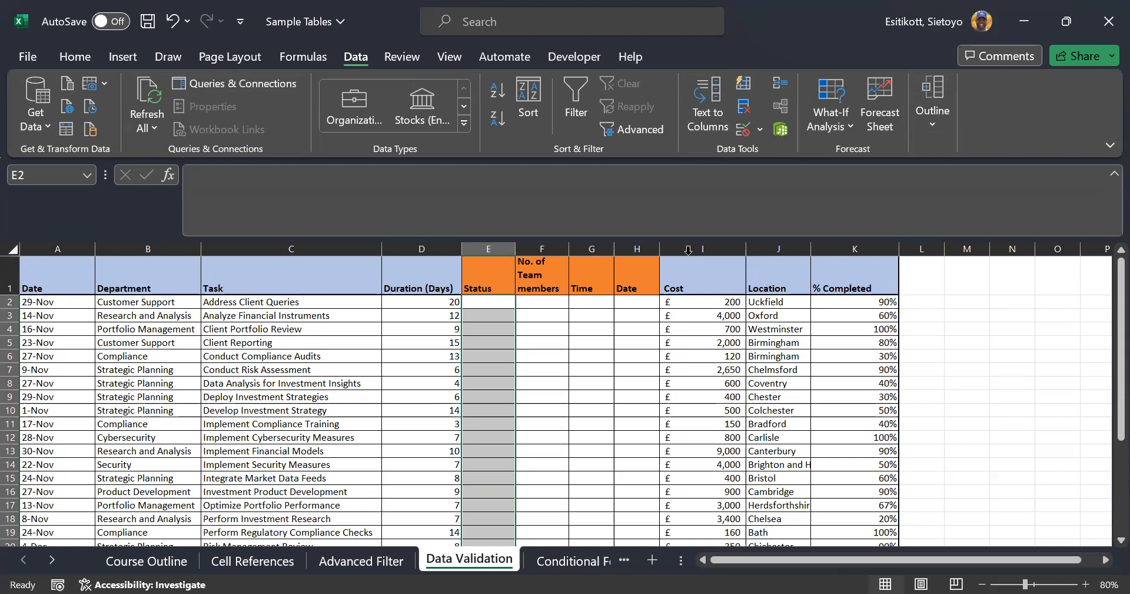
Add a List validation to E2:E20 sourced from A24:A27, then check its four dropdown values
left_click(759, 130)
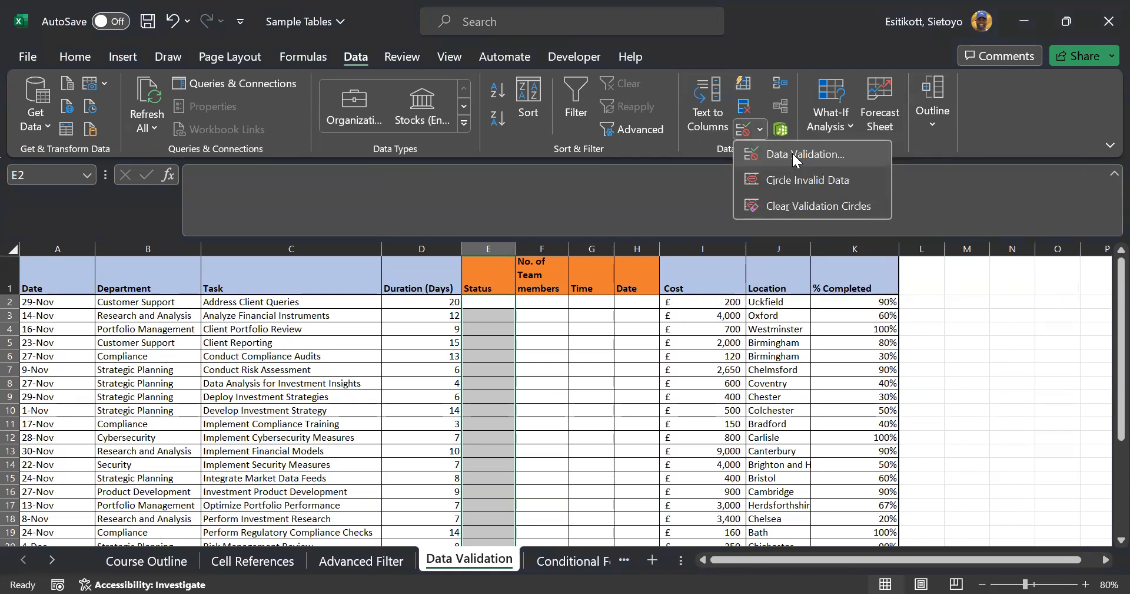
left_click(792, 154)
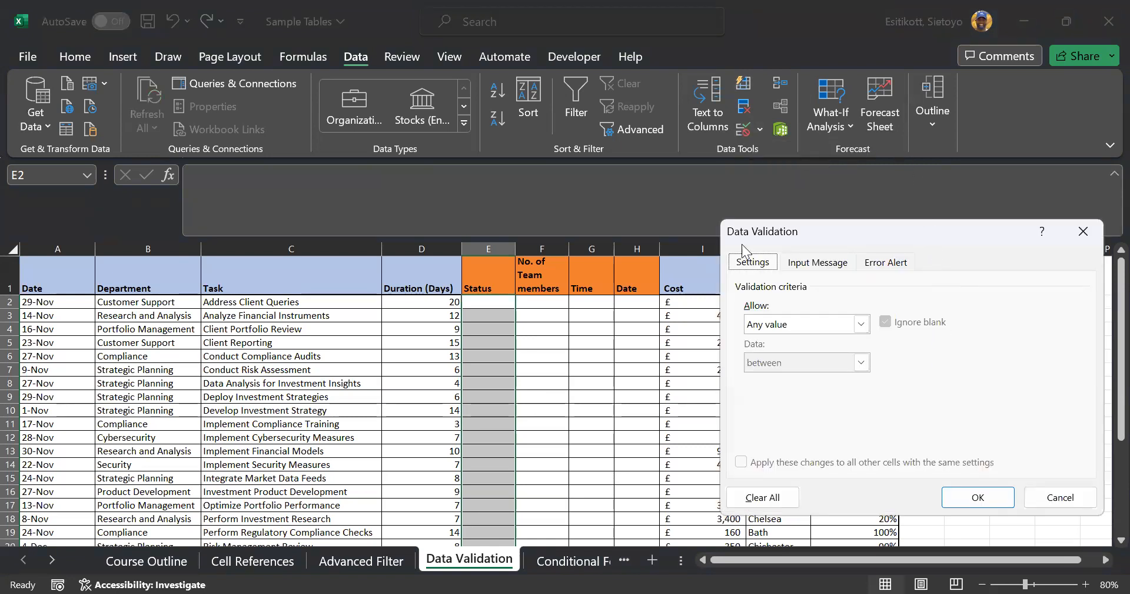
left_click_drag(747, 245, 699, 217)
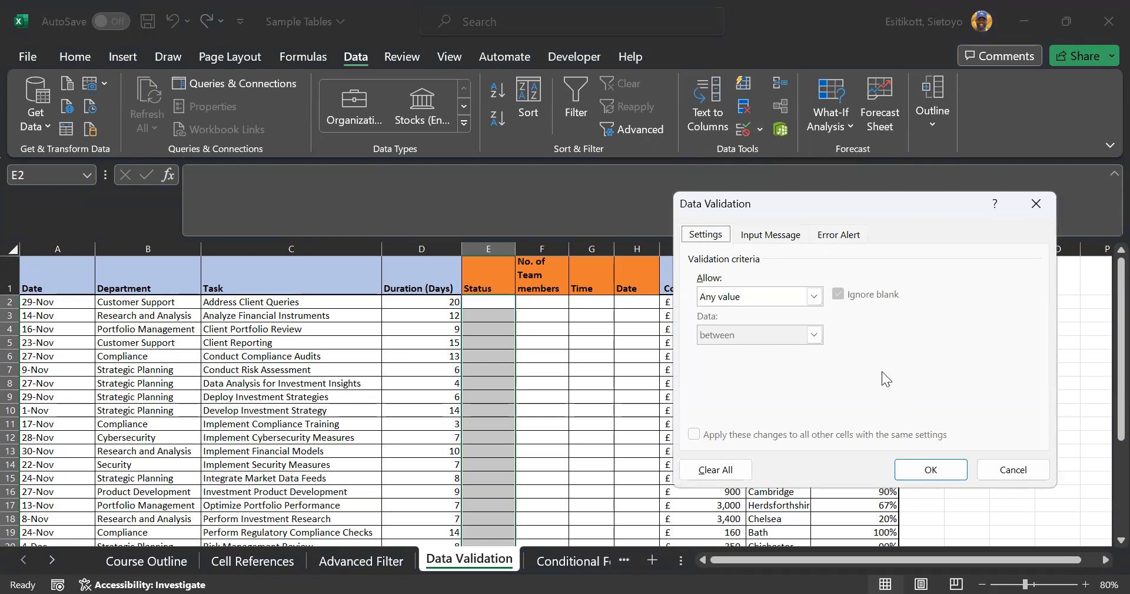
left_click(817, 294)
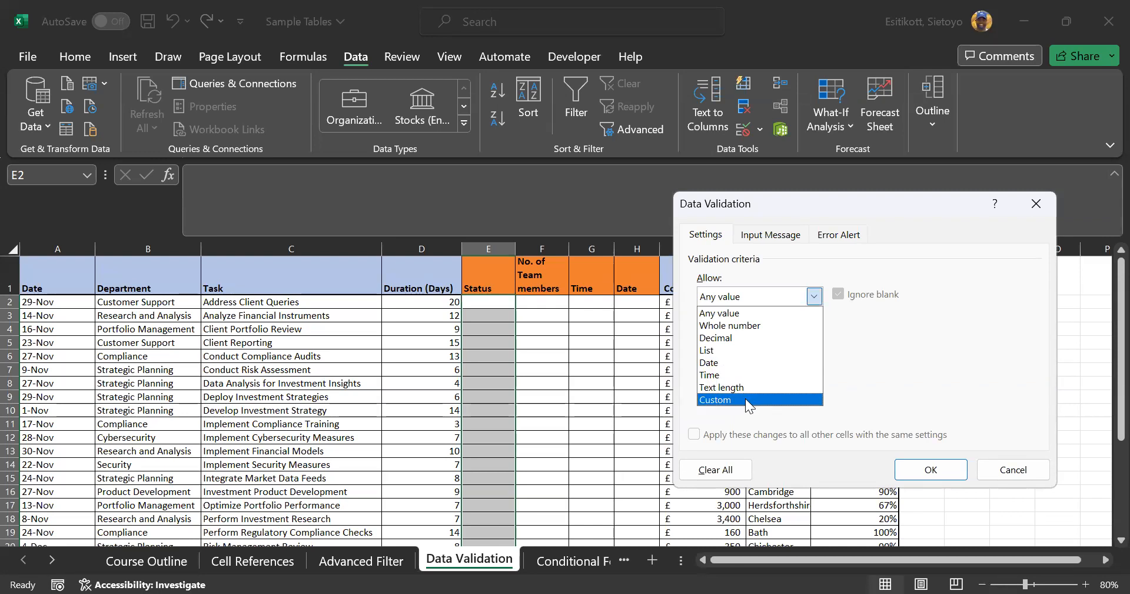
left_click(727, 350)
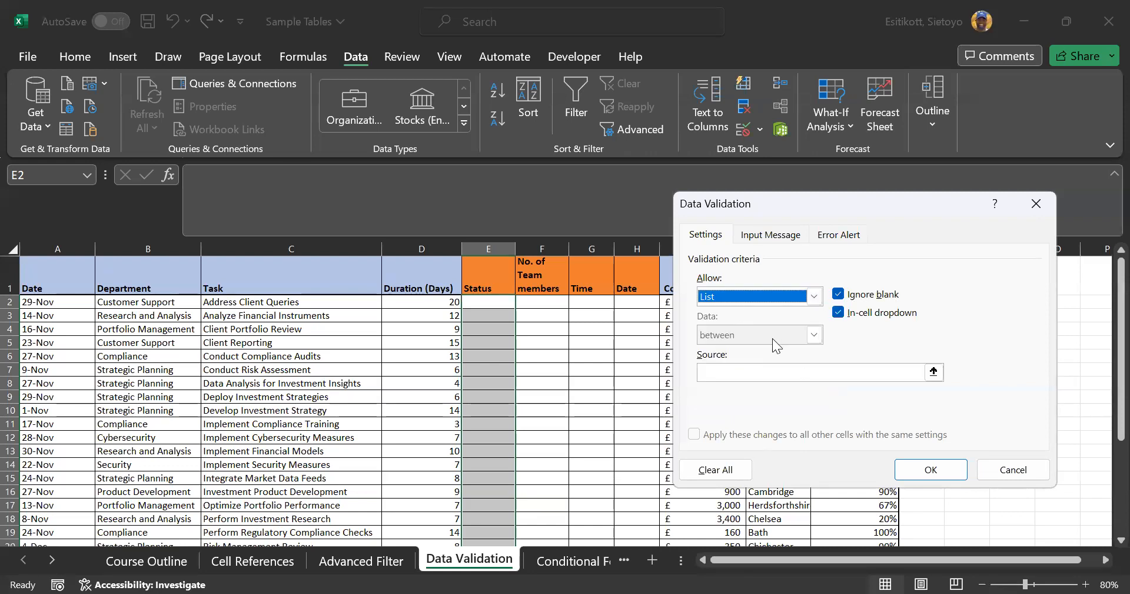
left_click(909, 374)
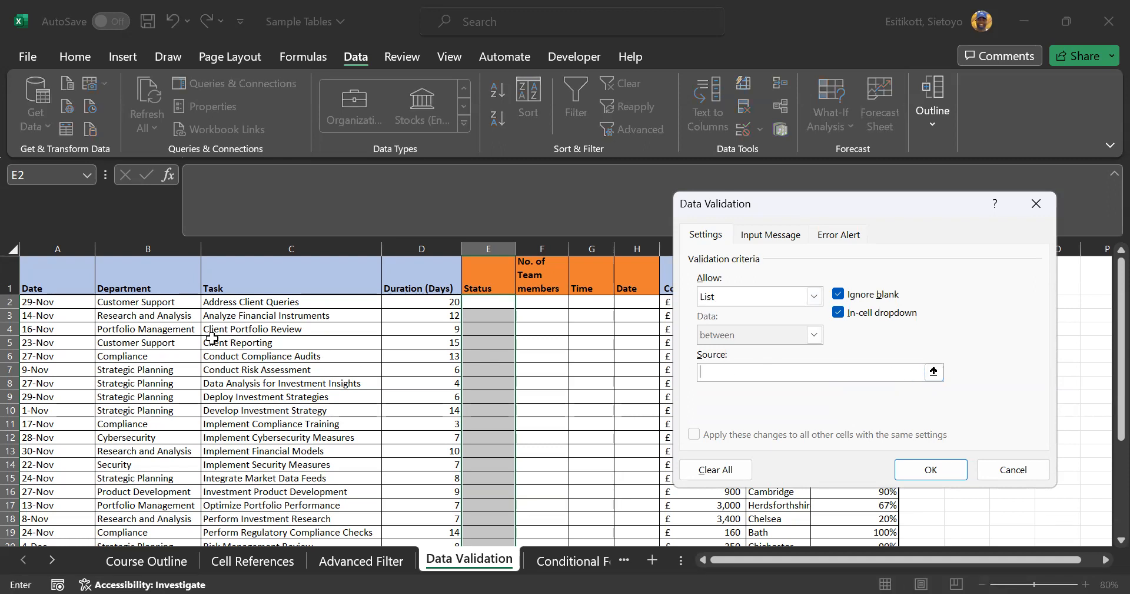
scroll(212, 337, "down", 1)
scroll(212, 337, "down", 4)
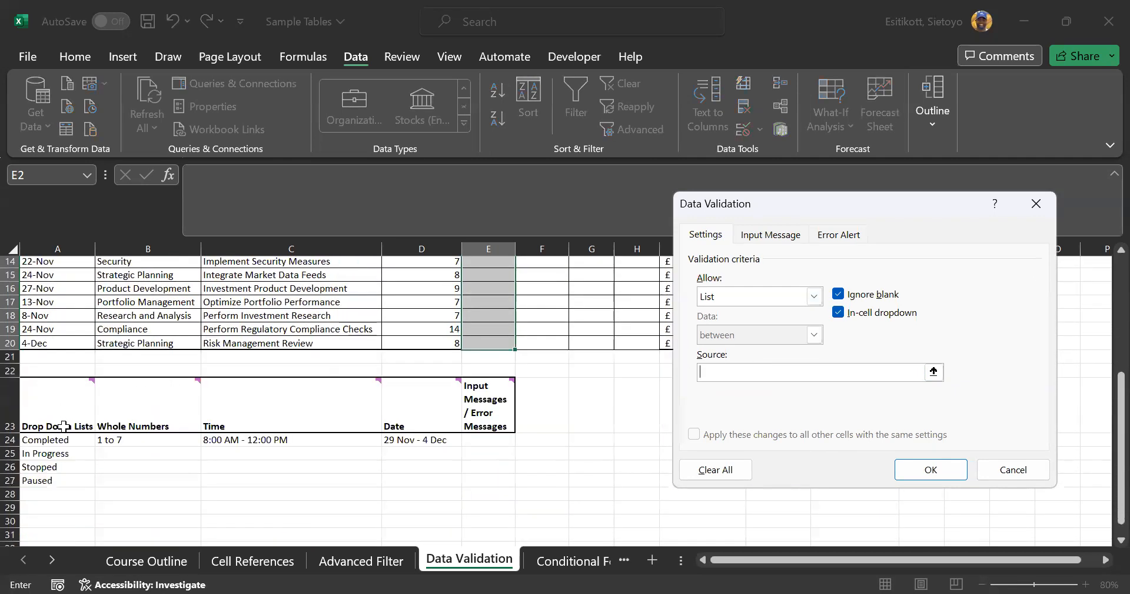
left_click(72, 439)
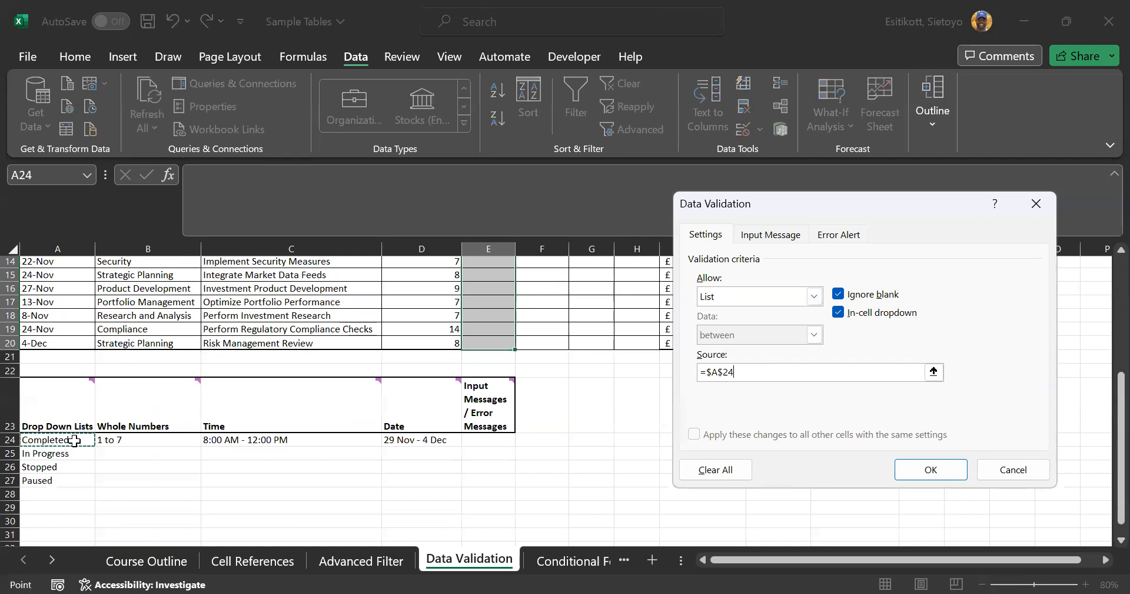
left_click(82, 478, "shift")
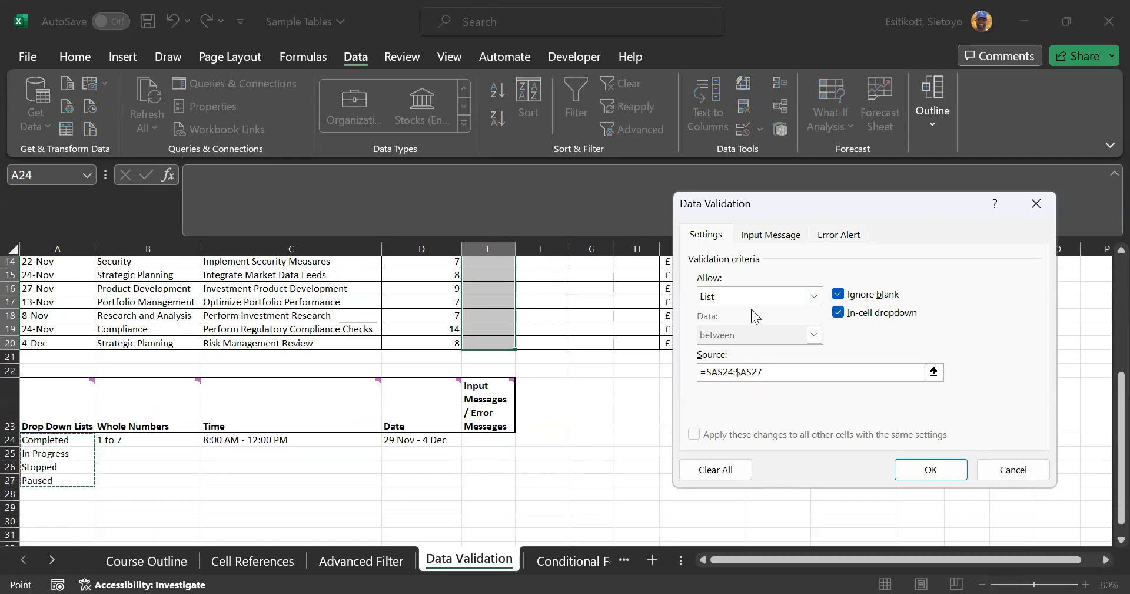
left_click(936, 477)
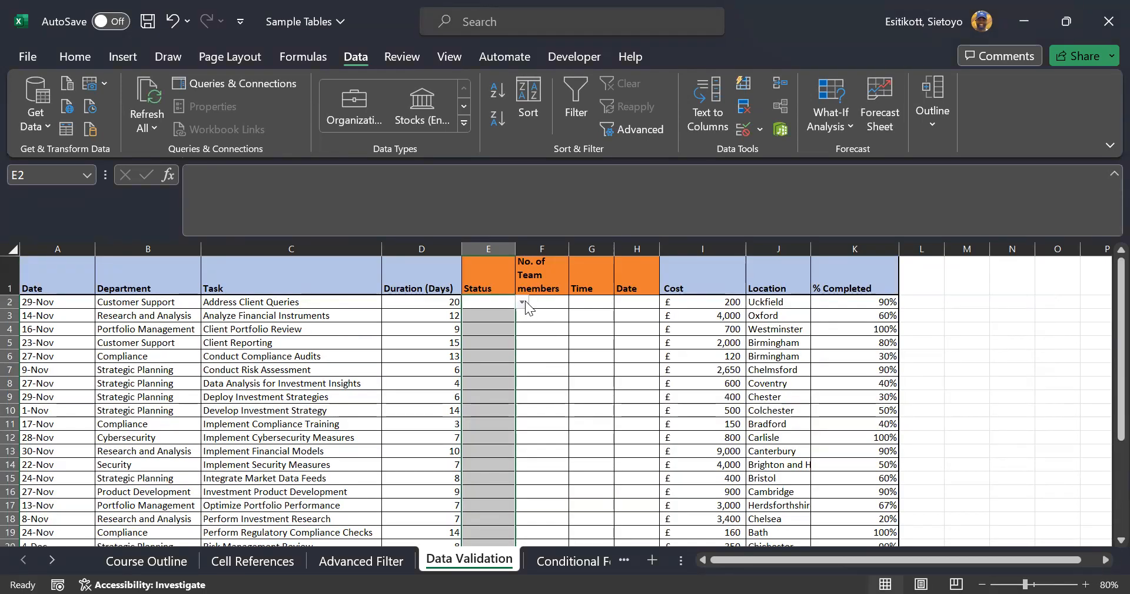
left_click(523, 302)
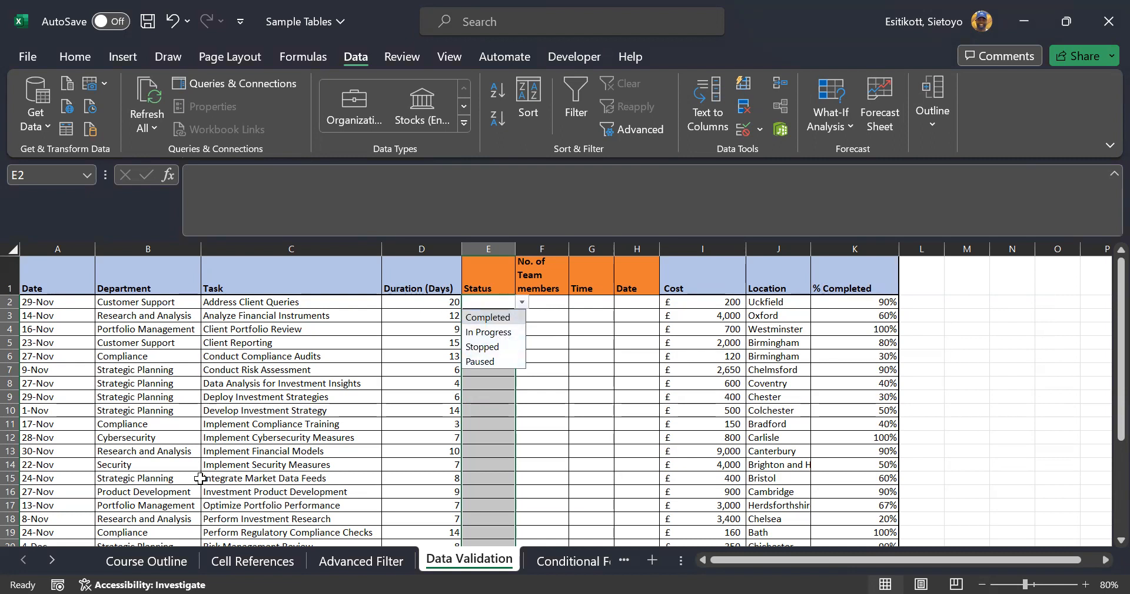
On Course Outline, set F33 to Complete, then go back to the Data Validation sheet
left_click(146, 564)
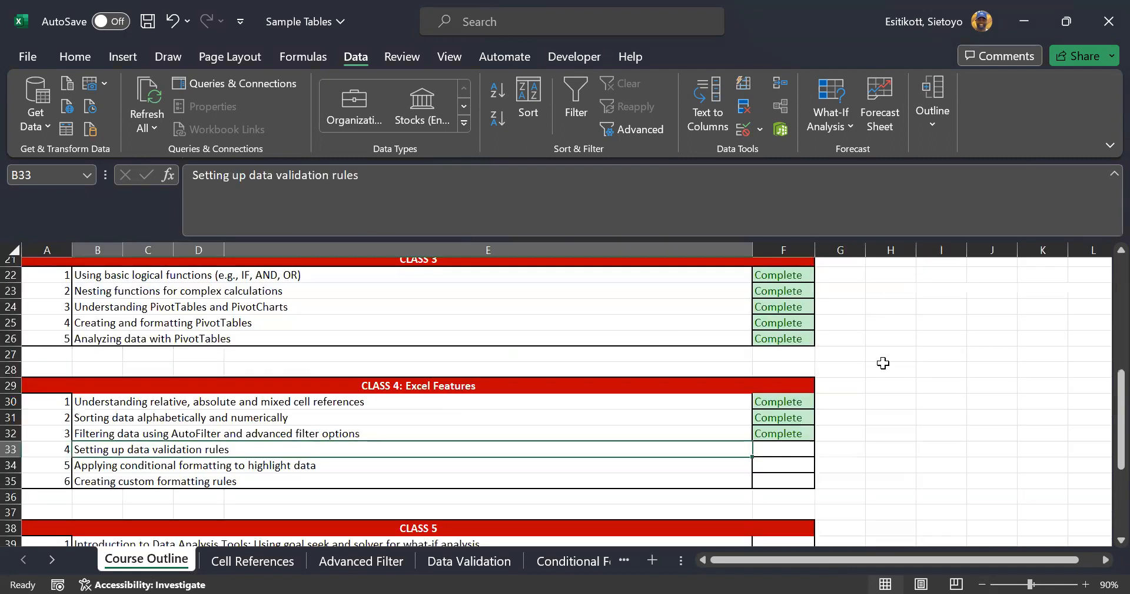
left_click(796, 398)
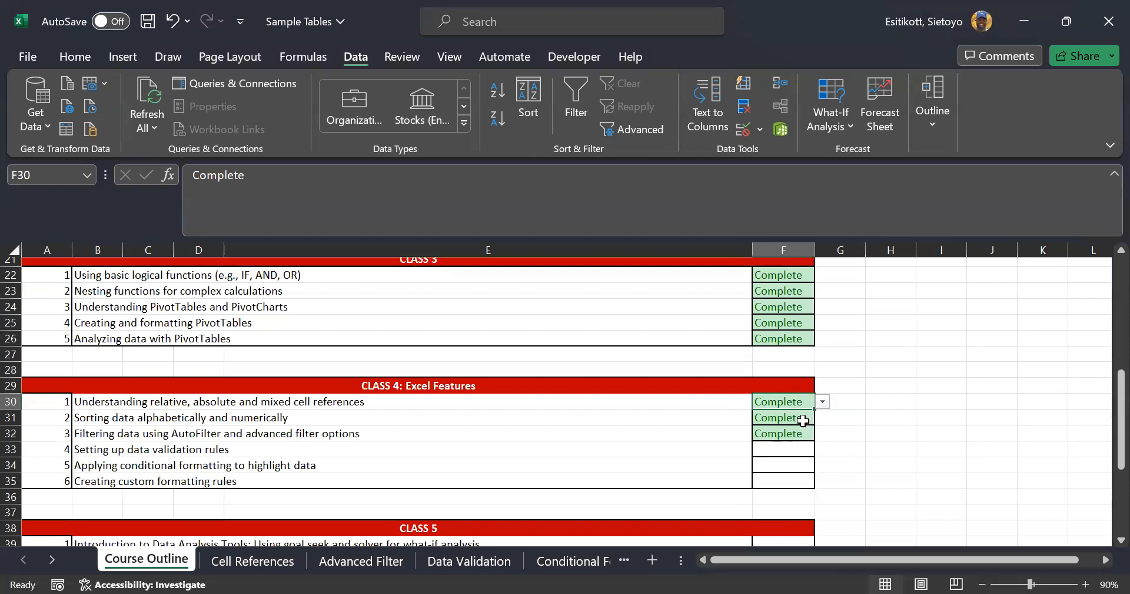
left_click(791, 449)
left_click(823, 450)
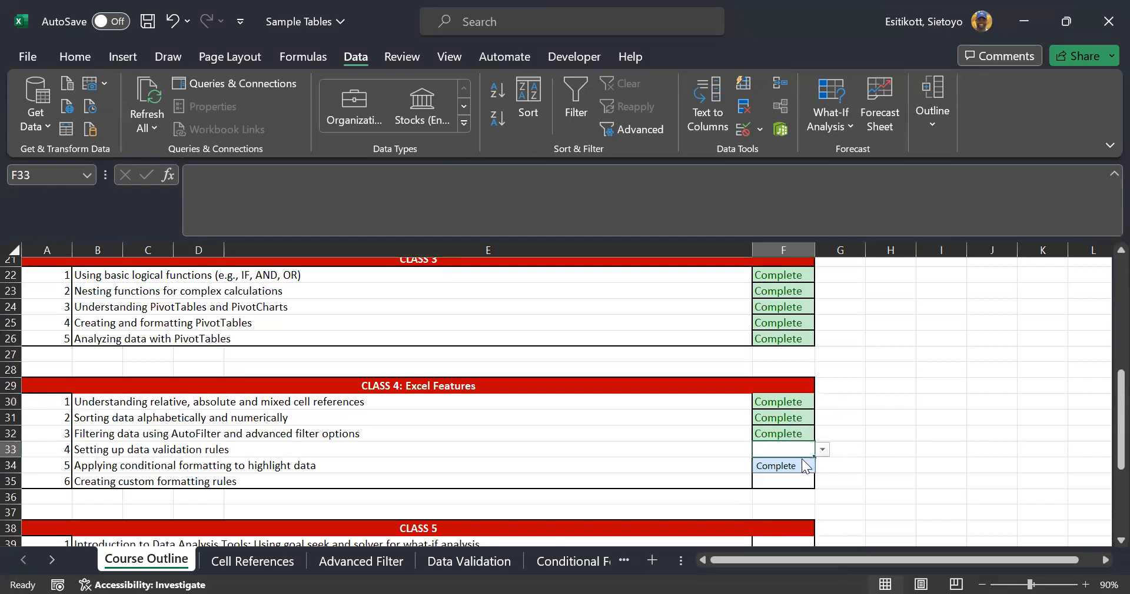
left_click(780, 465)
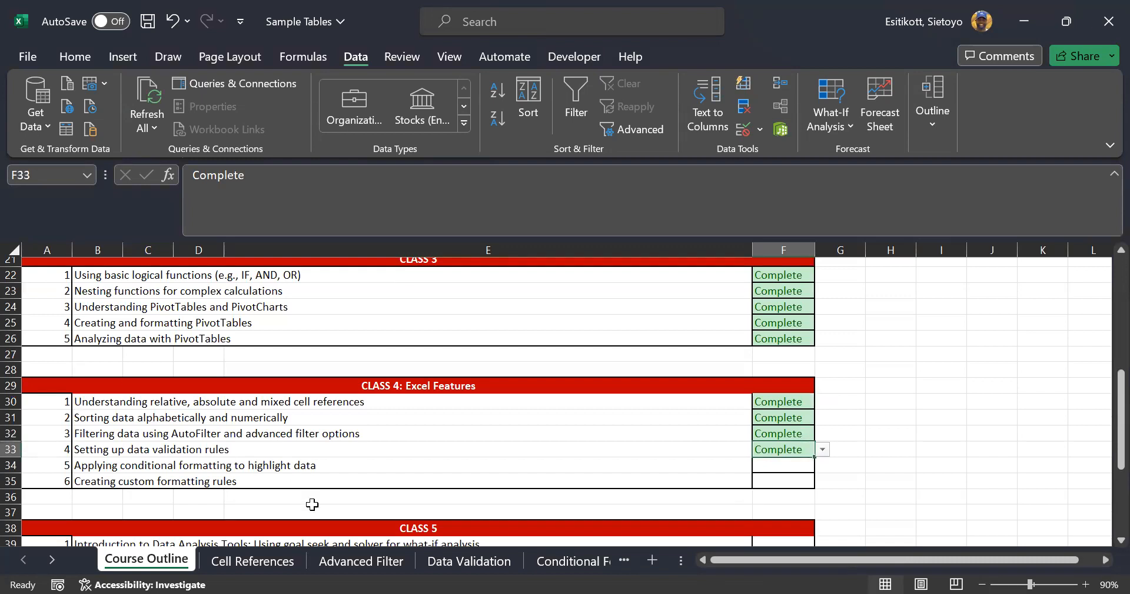
left_click(462, 562)
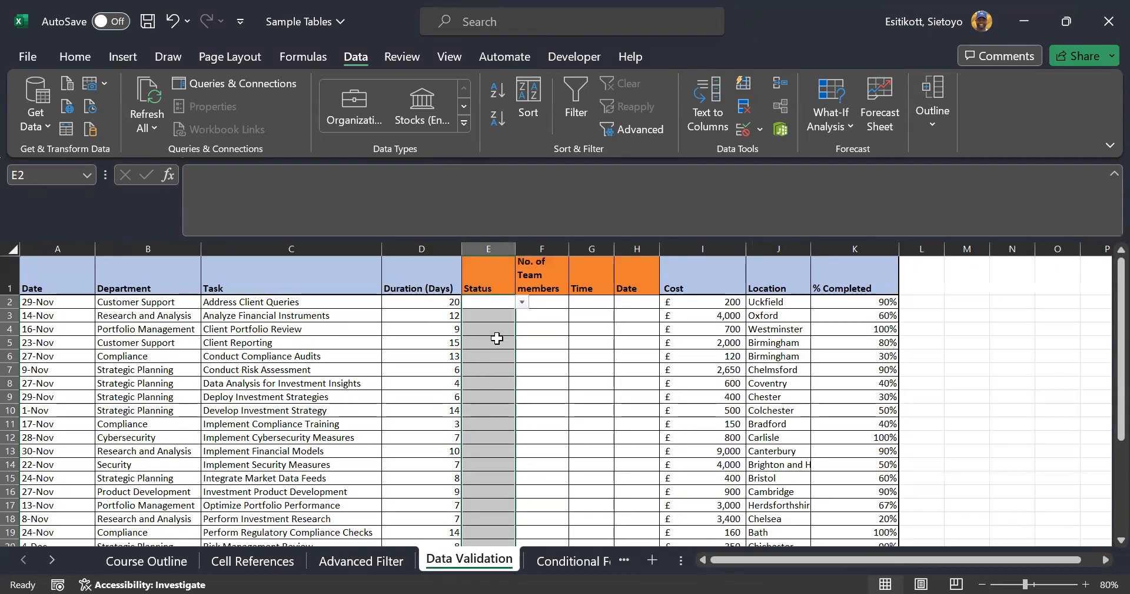
left_click(522, 302)
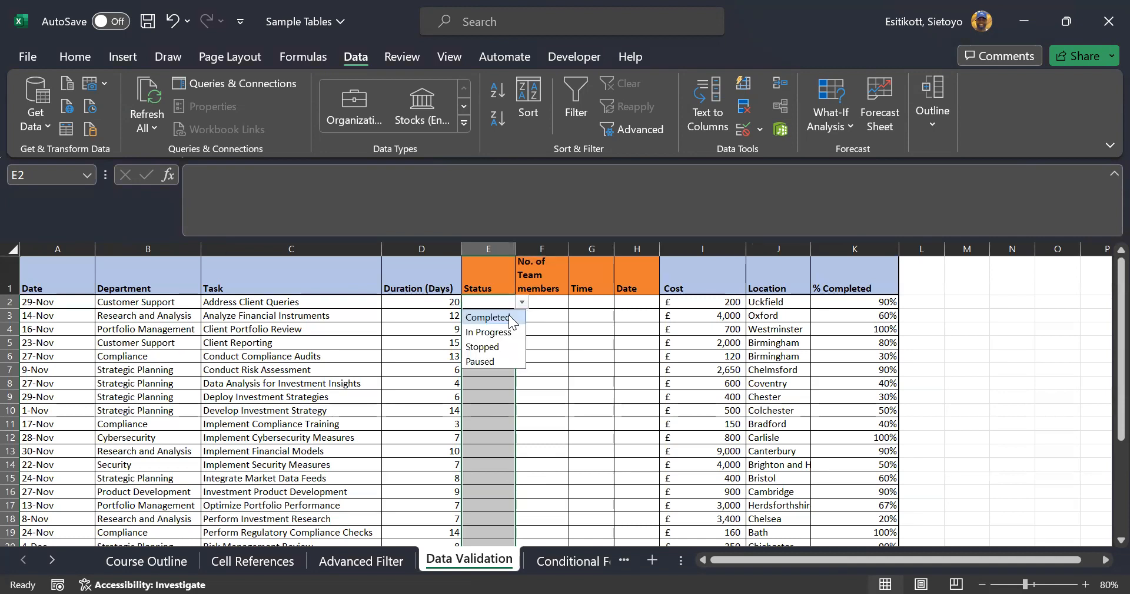
left_click(508, 316)
left_click(494, 316)
left_click(521, 316)
left_click(495, 330)
left_click(507, 329)
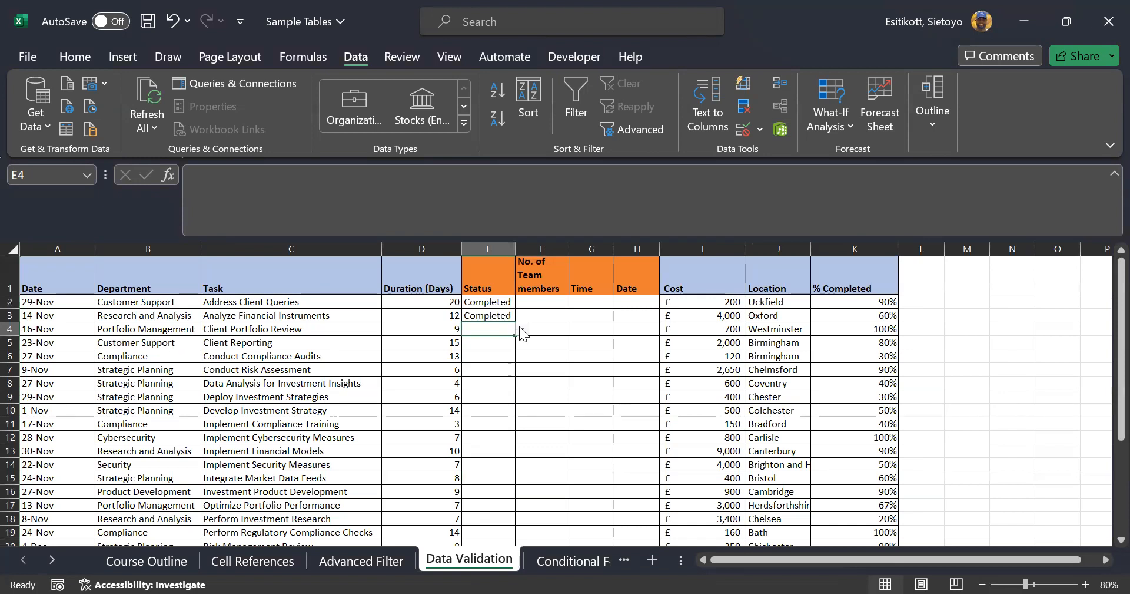
left_click(522, 329)
left_click(507, 373)
left_click(515, 343)
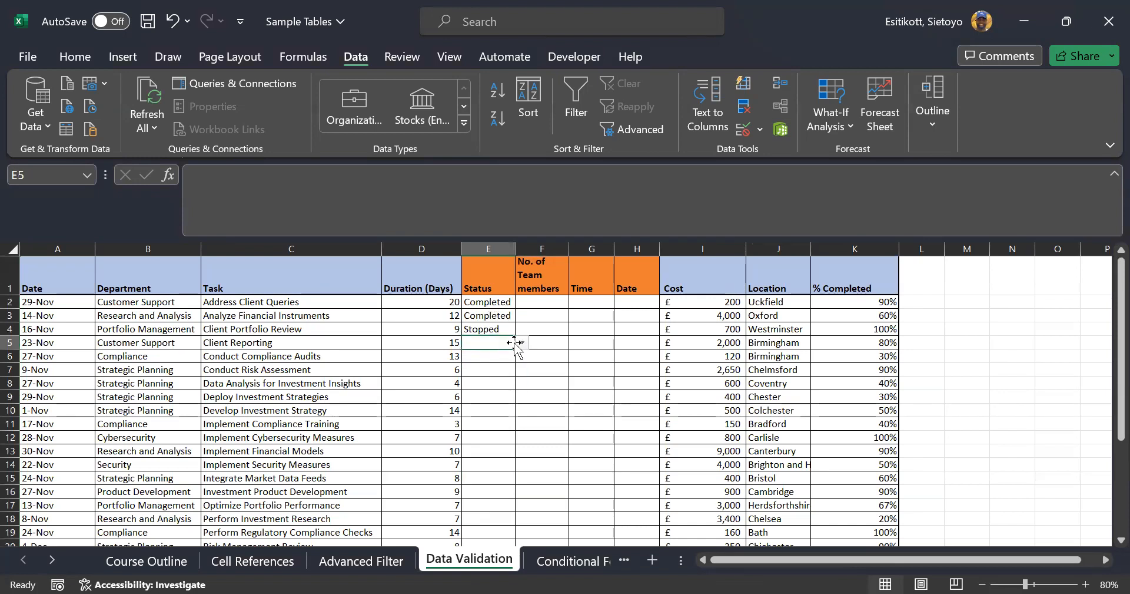
left_click(499, 387)
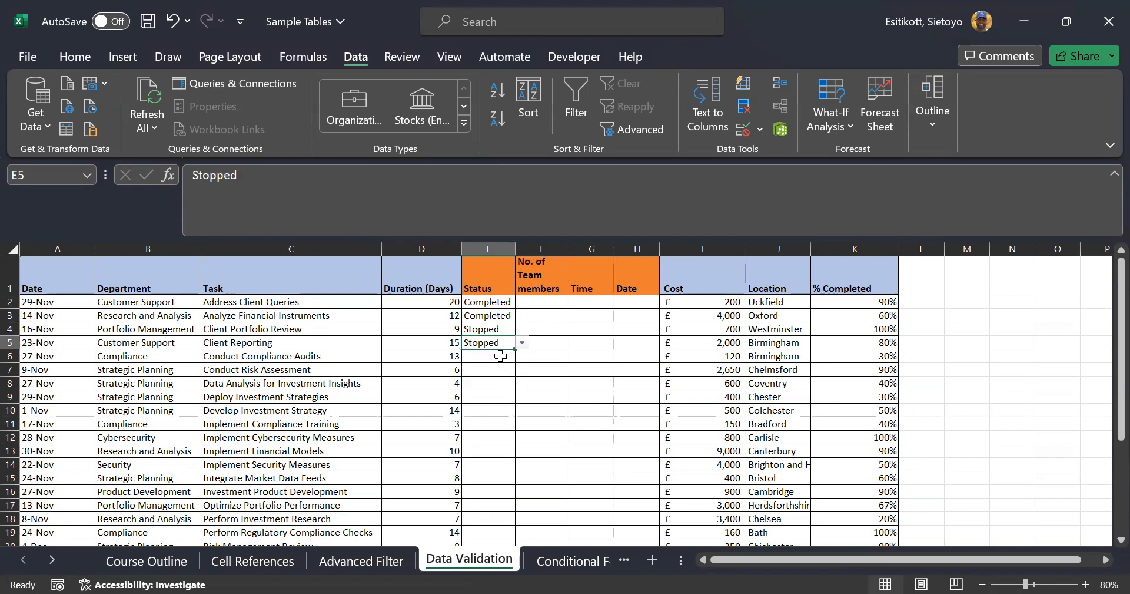
left_click(505, 353)
left_click(523, 355)
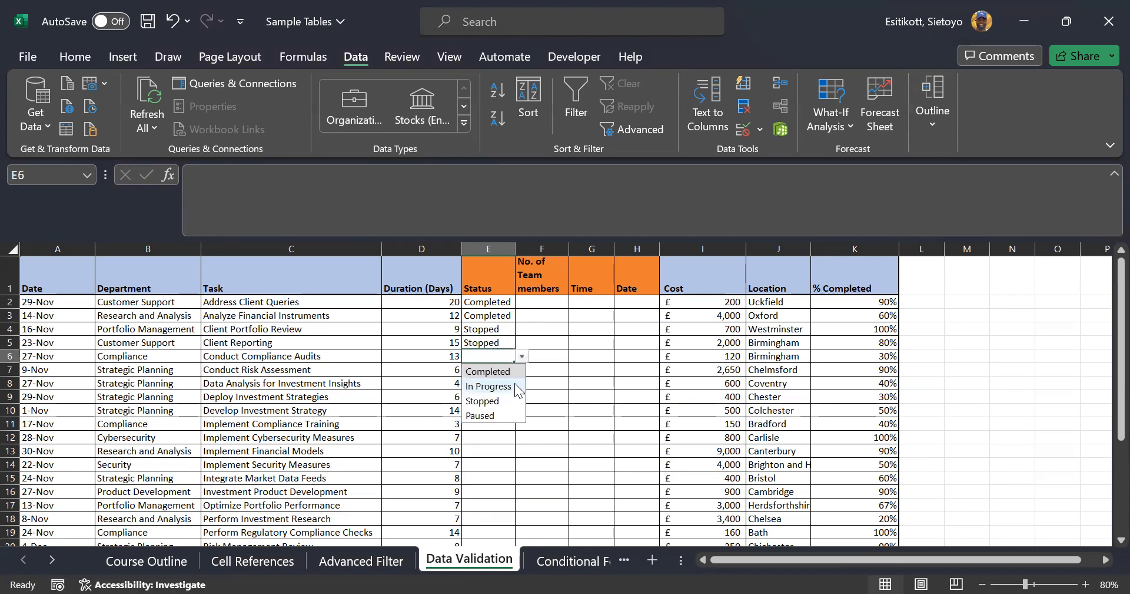
left_click(498, 386)
left_click(446, 342)
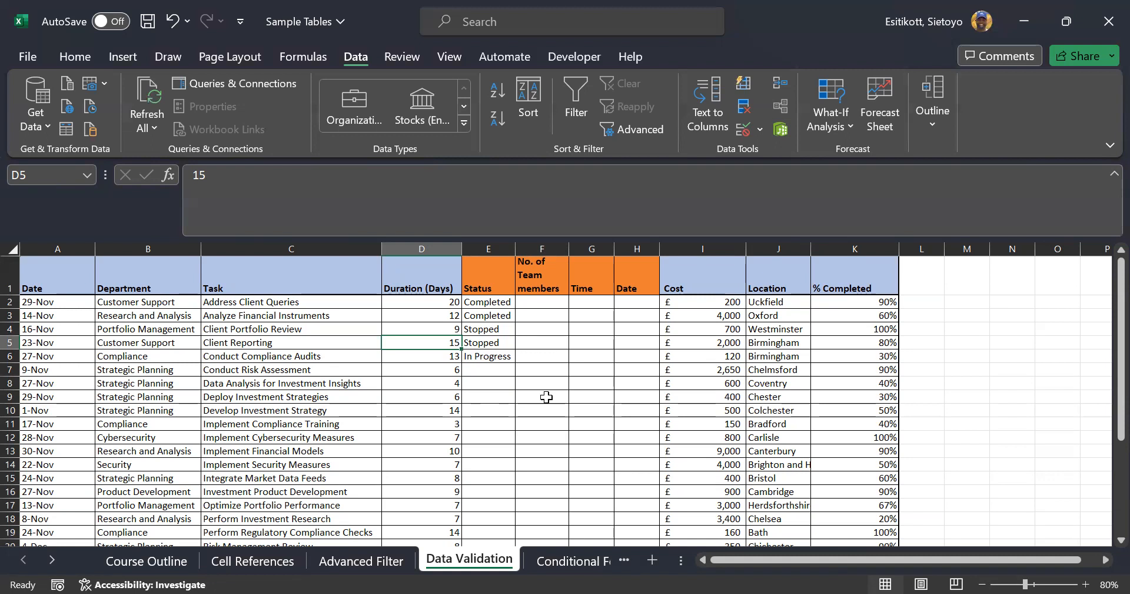
left_click(501, 368)
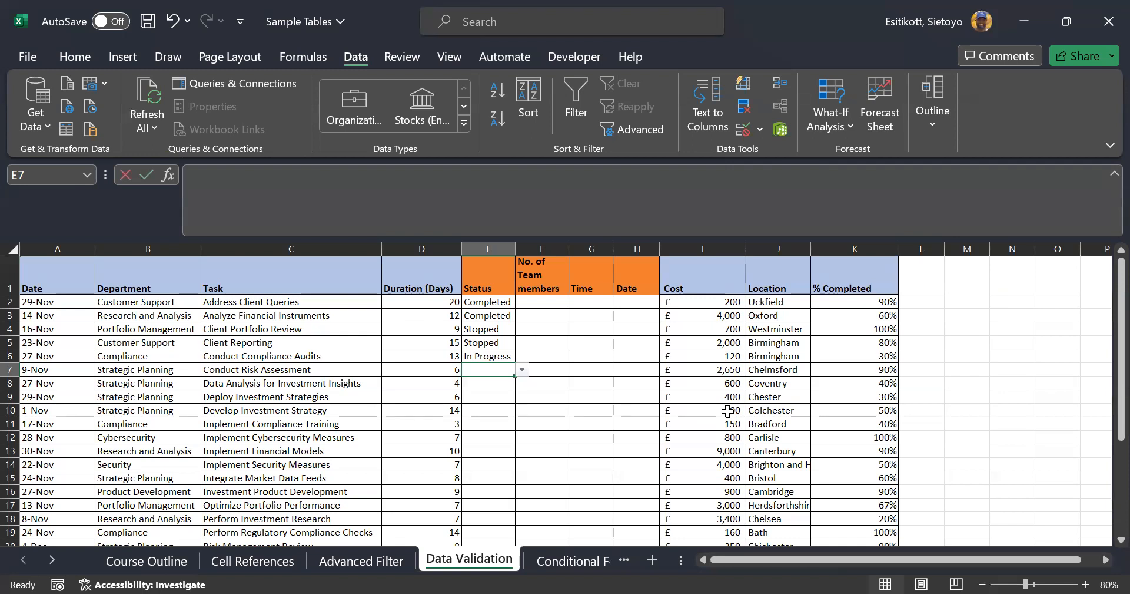
type("Progr")
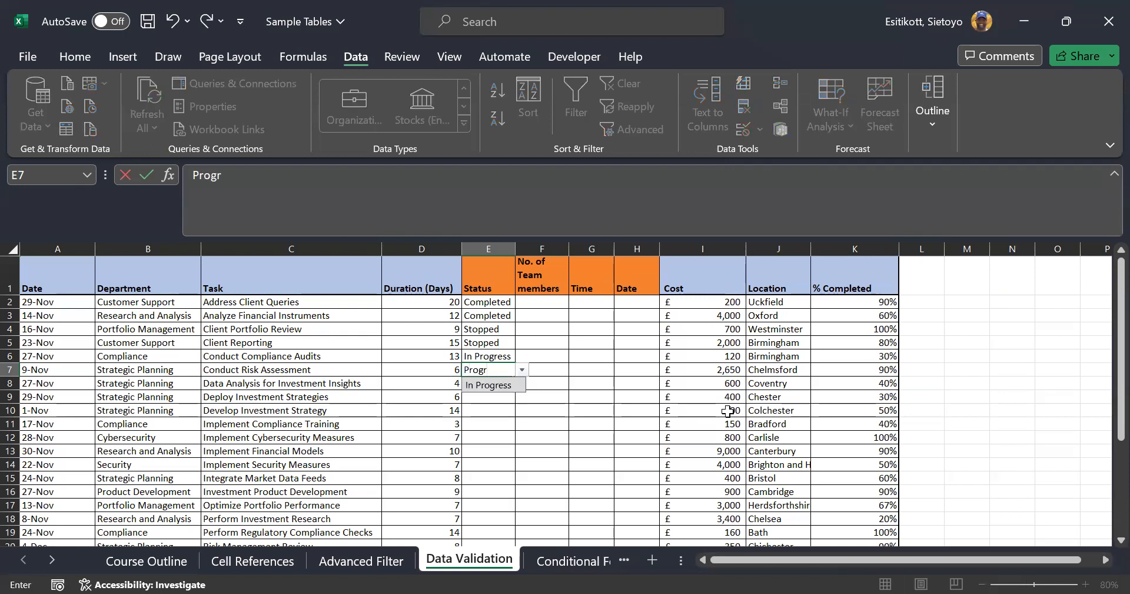
type("am")
key("Return")
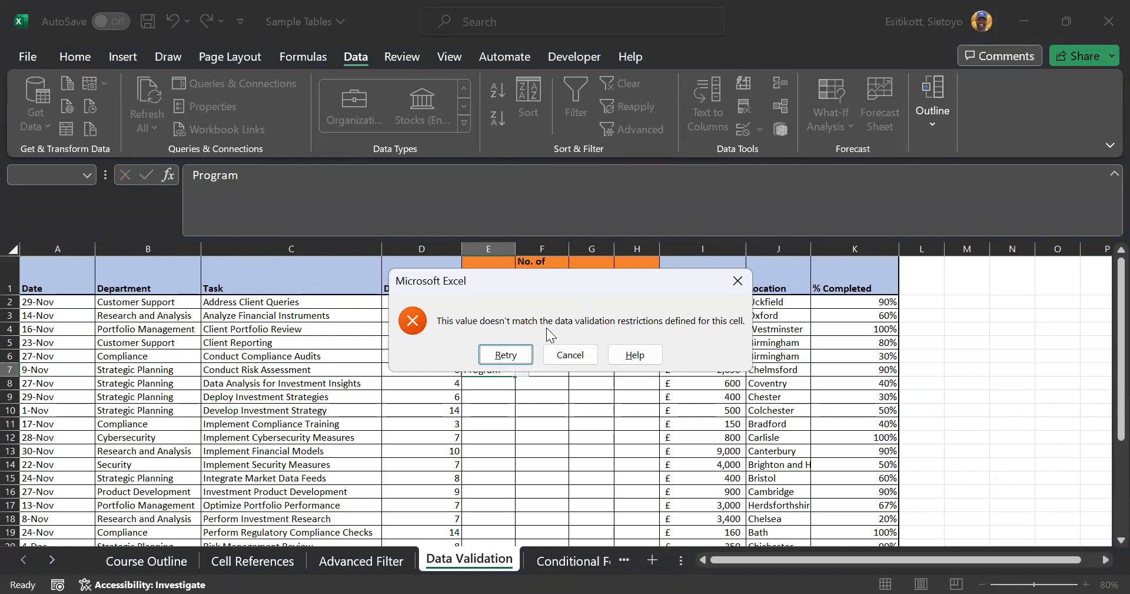
left_click(580, 359)
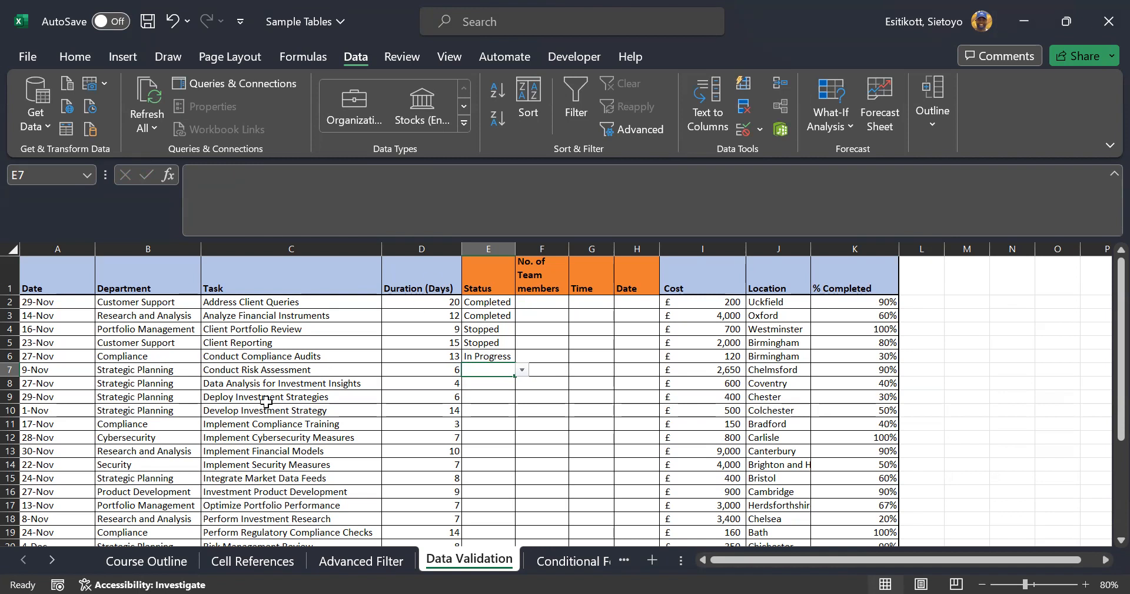
scroll(265, 401, "down", 4)
scroll(422, 358, "up", 1)
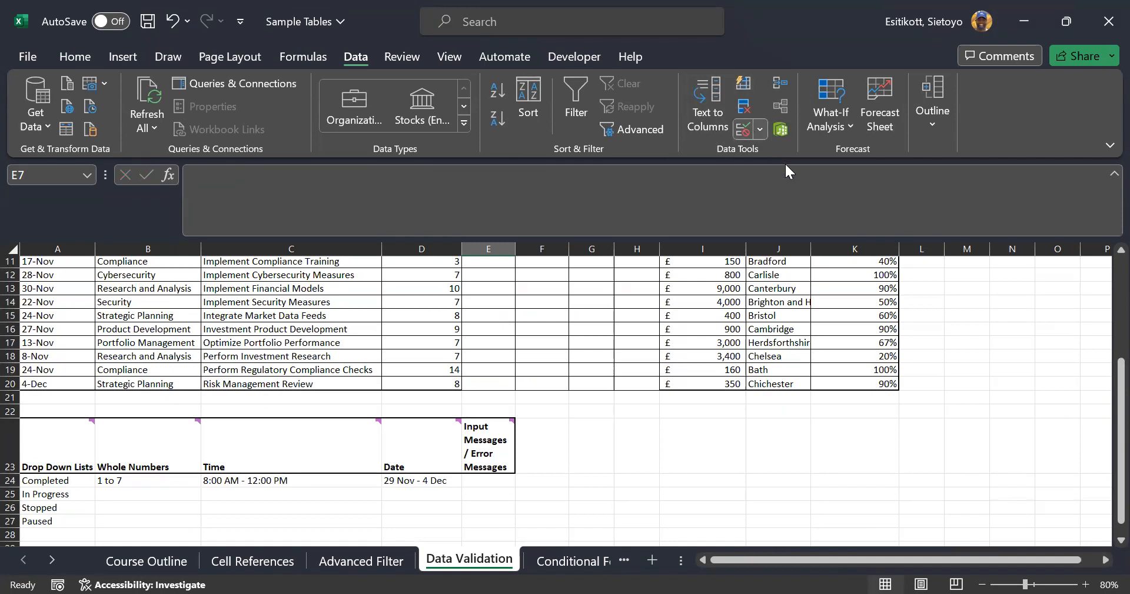
left_click(815, 297)
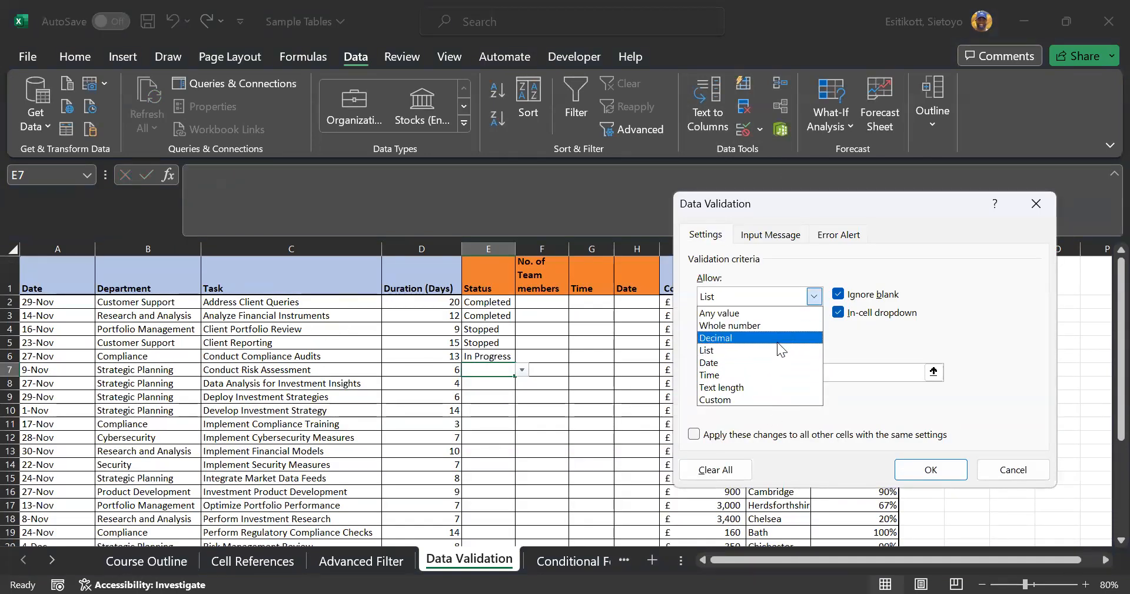
left_click(1008, 471)
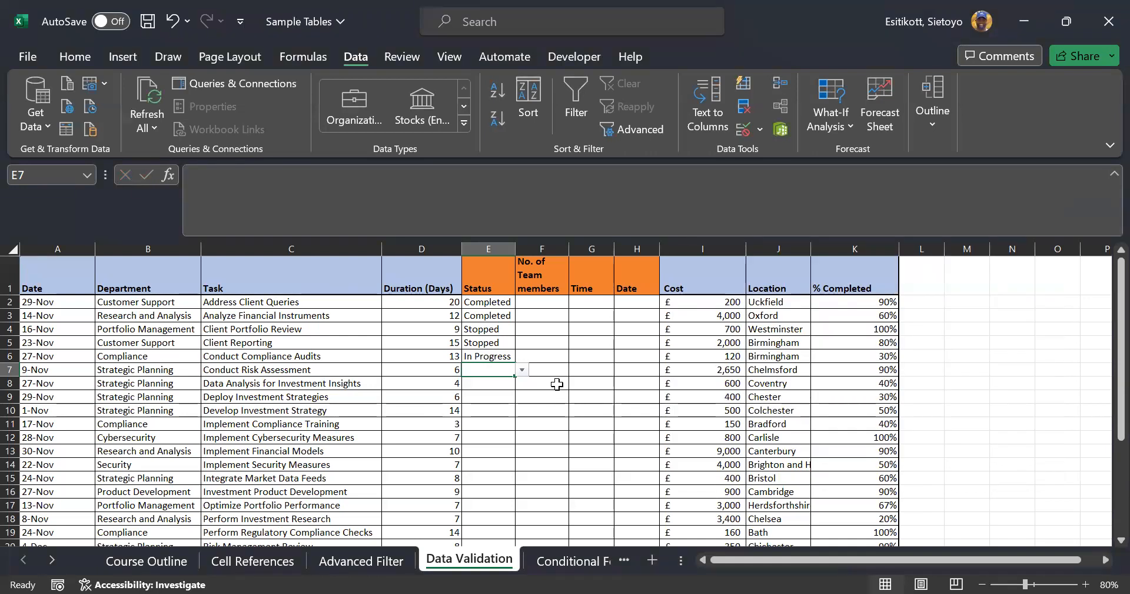
scroll(554, 389, "down", 3)
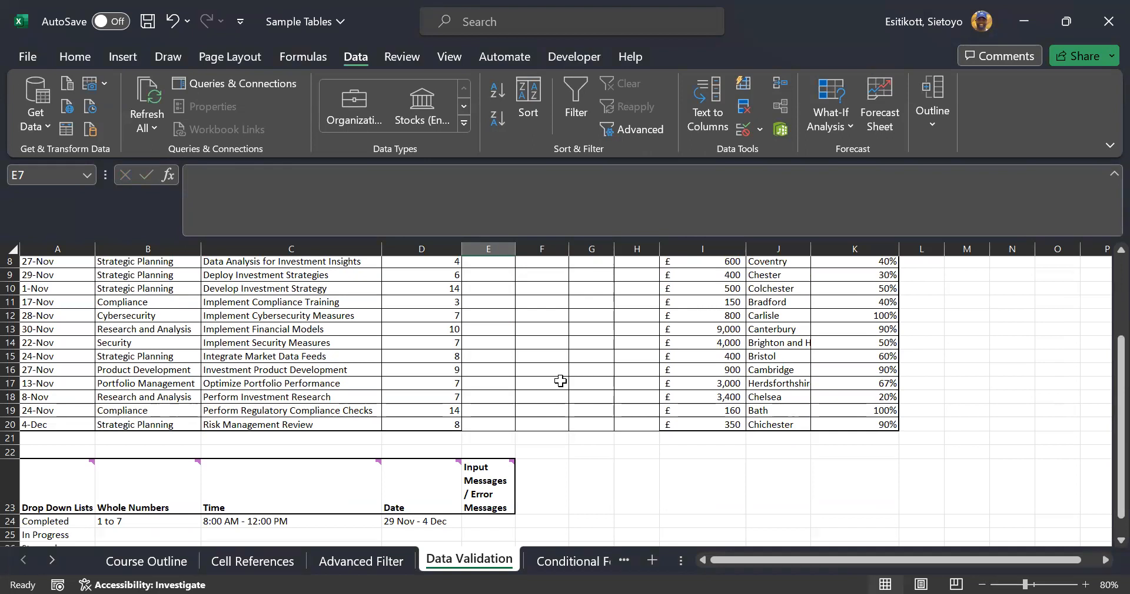
scroll(560, 381, "down", 2)
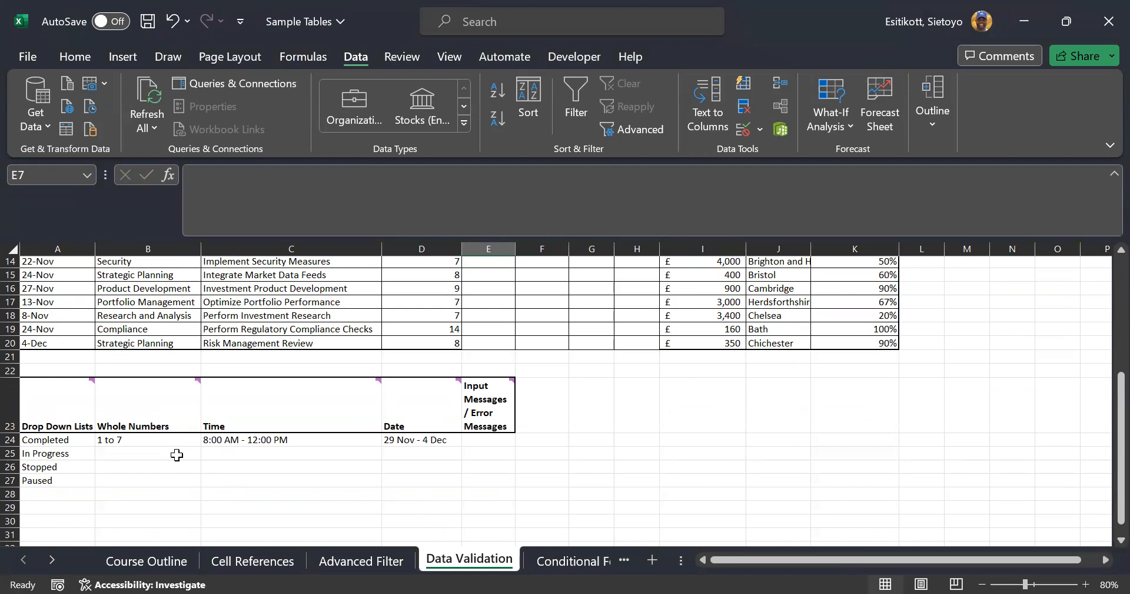
left_click(109, 414)
scroll(553, 285, "up", 5)
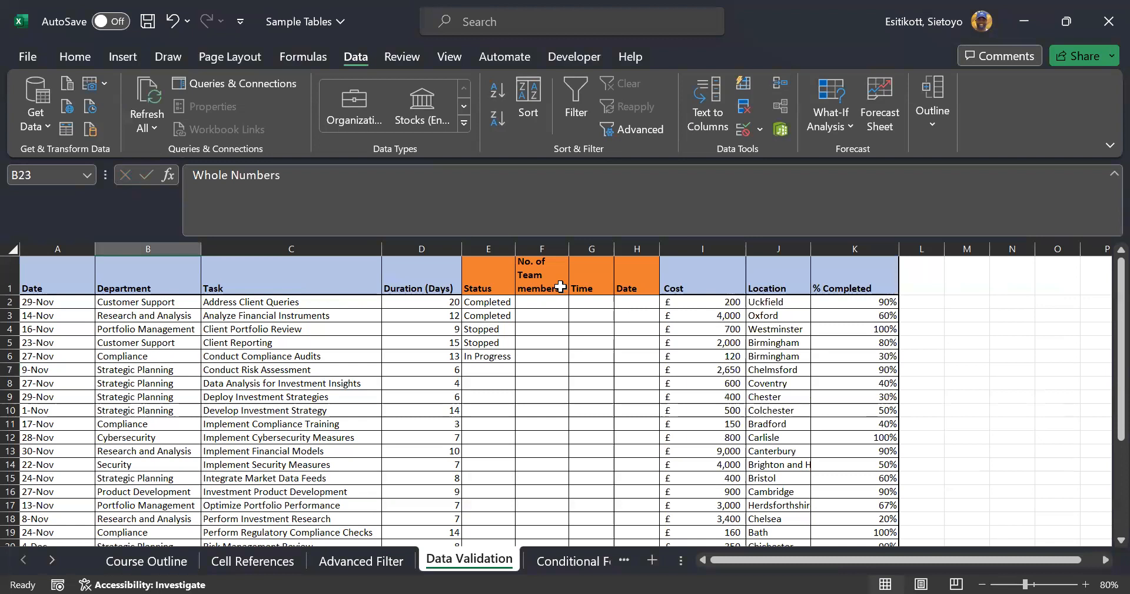
left_click(544, 284)
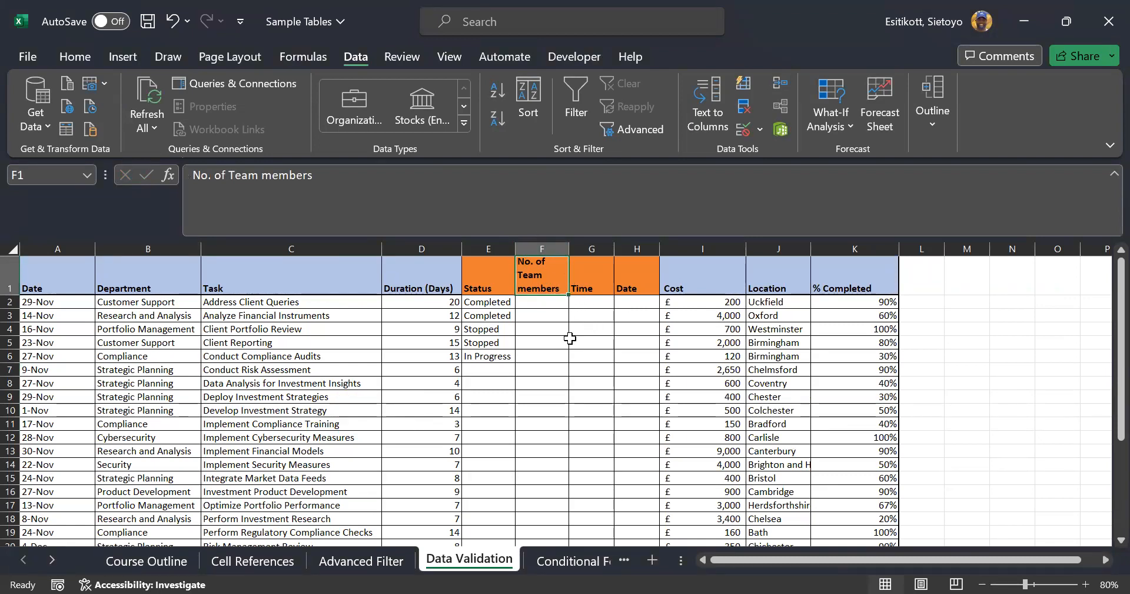
Select F2:F20 and allow only whole numbers between 1 and 7
left_click_drag(542, 300, 538, 510)
scroll(540, 465, "up", 1)
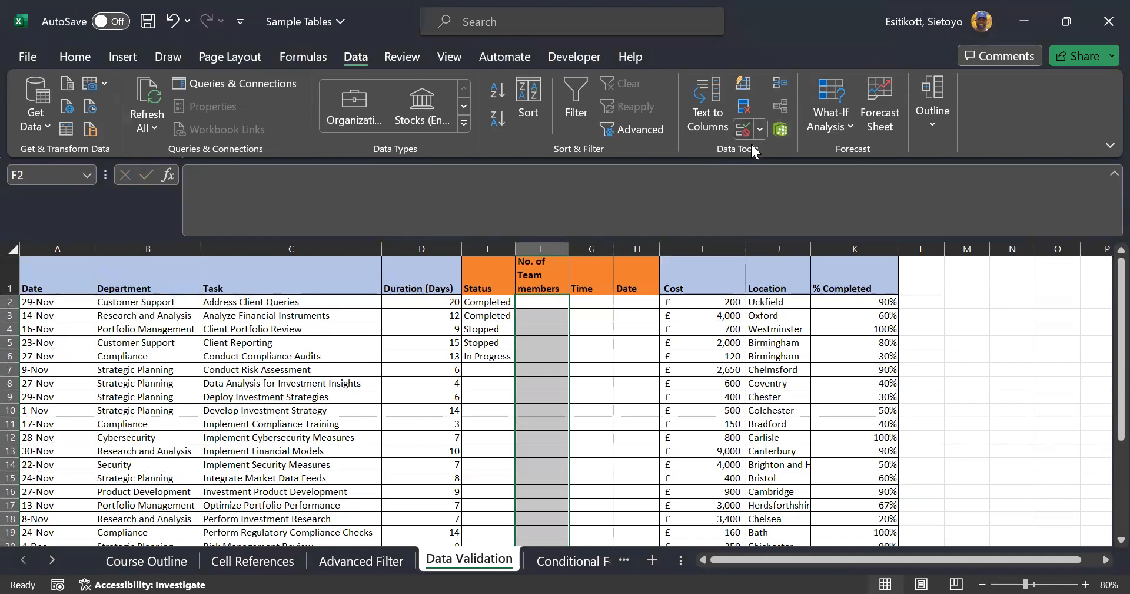
left_click(814, 297)
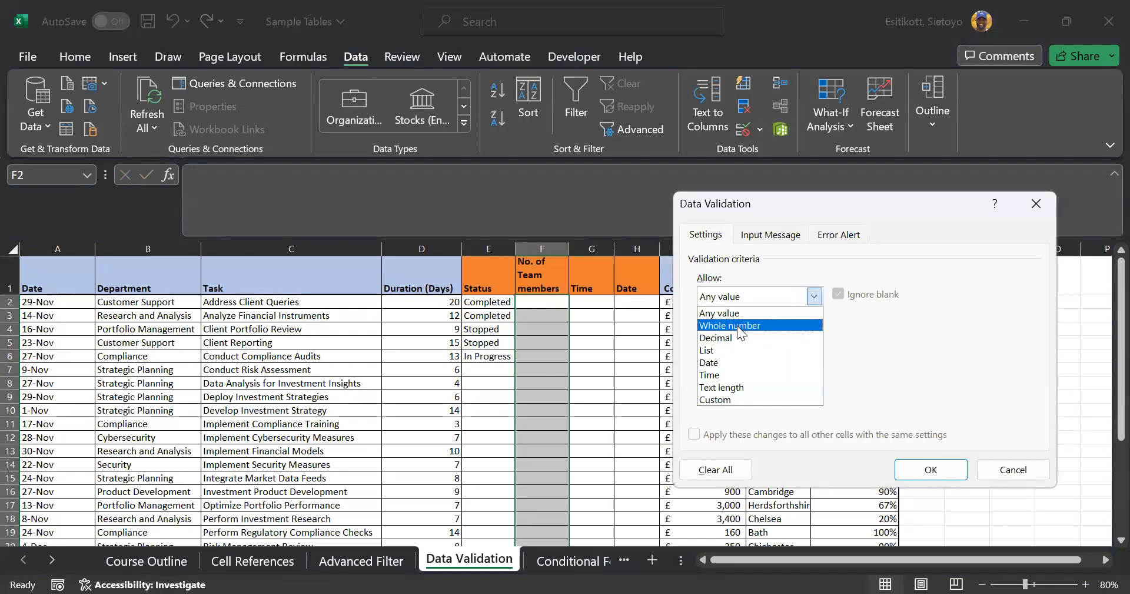
left_click(737, 325)
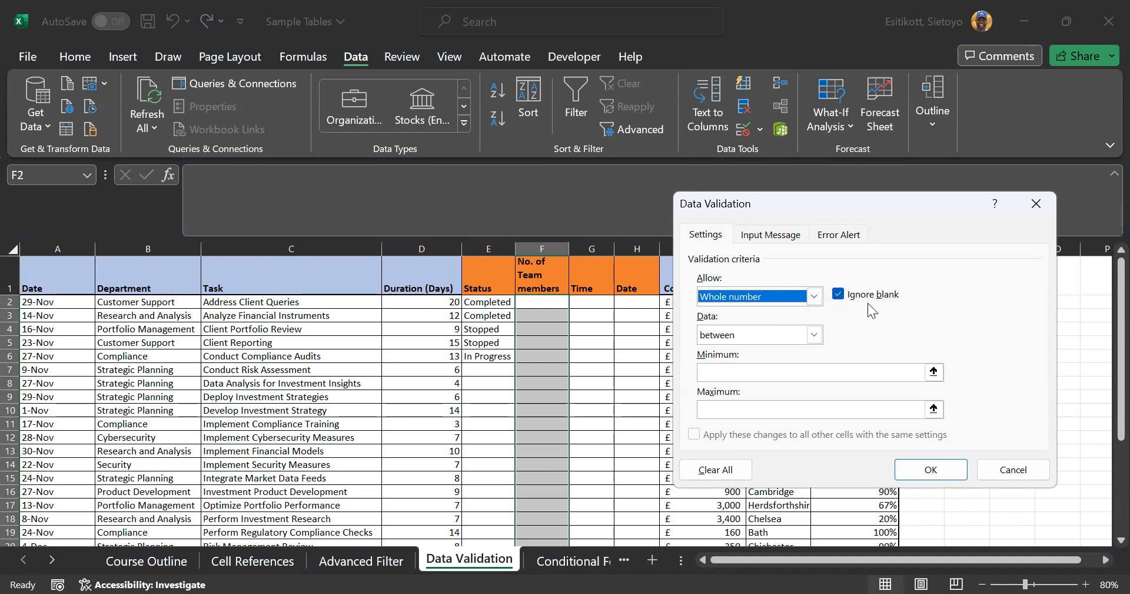
left_click(816, 299)
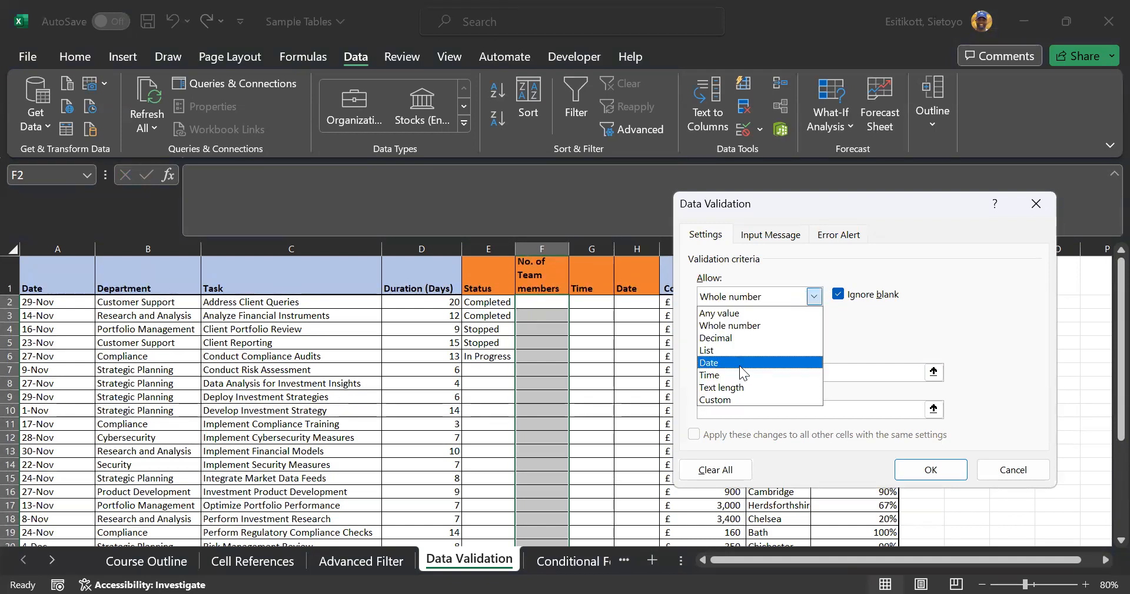
left_click(769, 328)
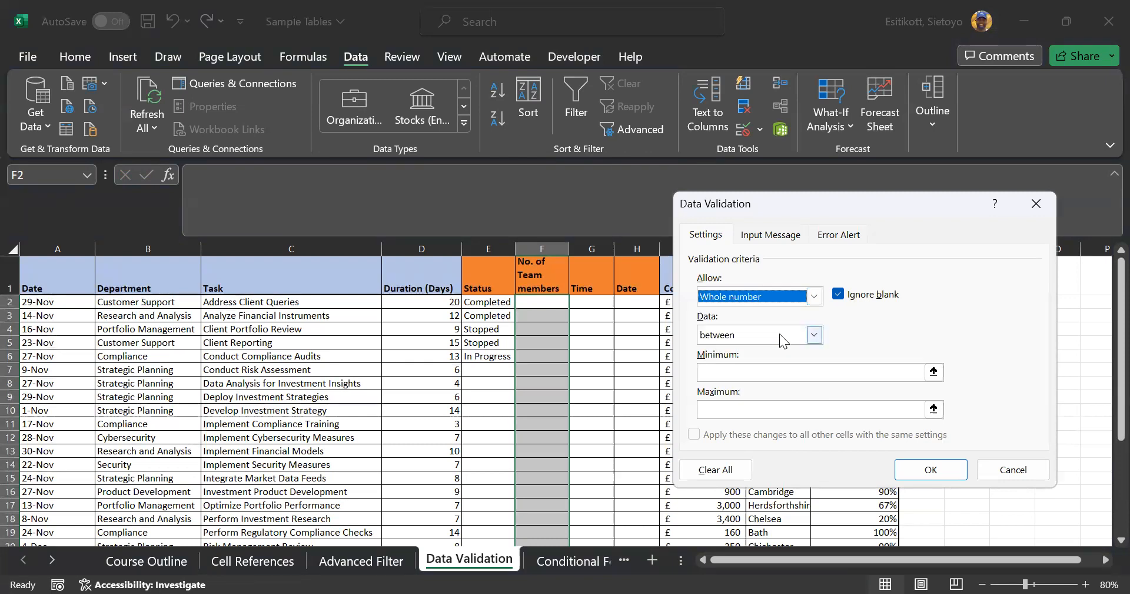
left_click(815, 335)
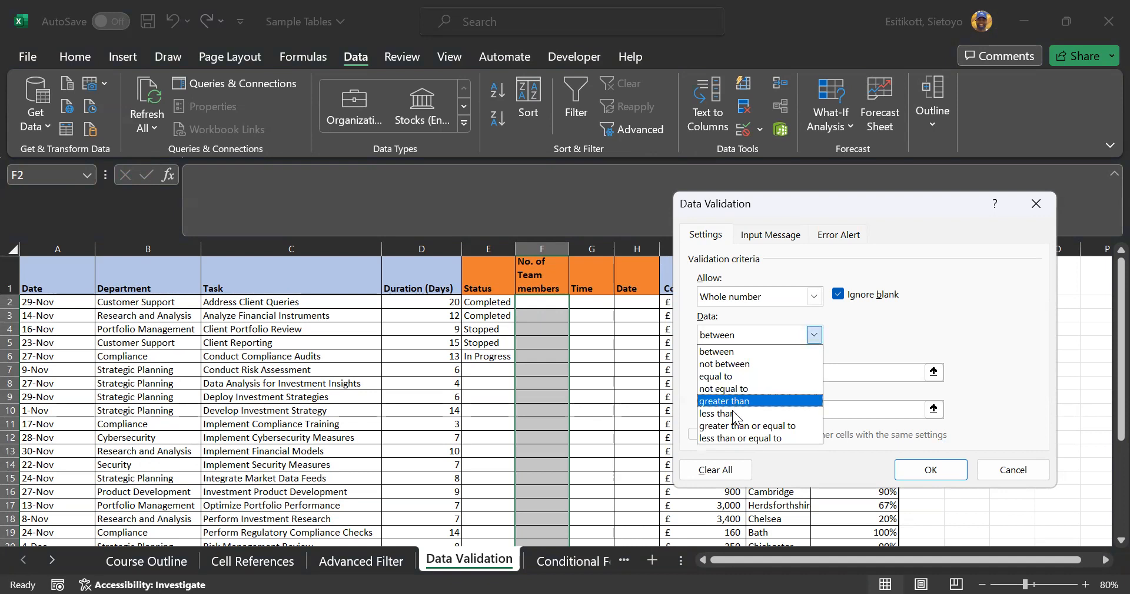
left_click(739, 354)
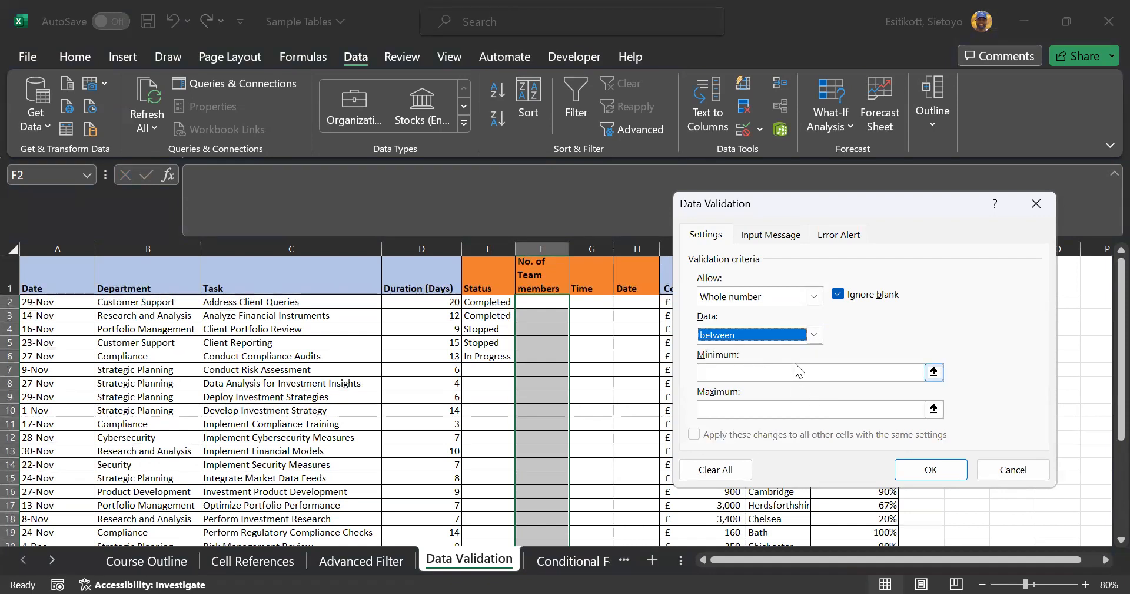
left_click(815, 370)
type("1")
key("Tab")
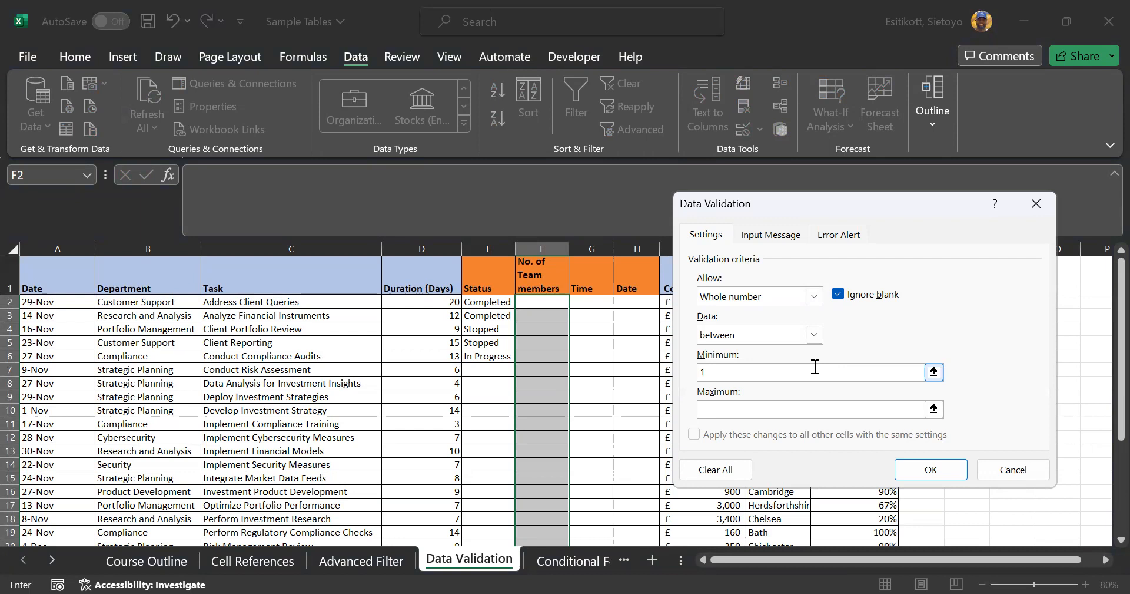
type("7")
left_click(933, 468)
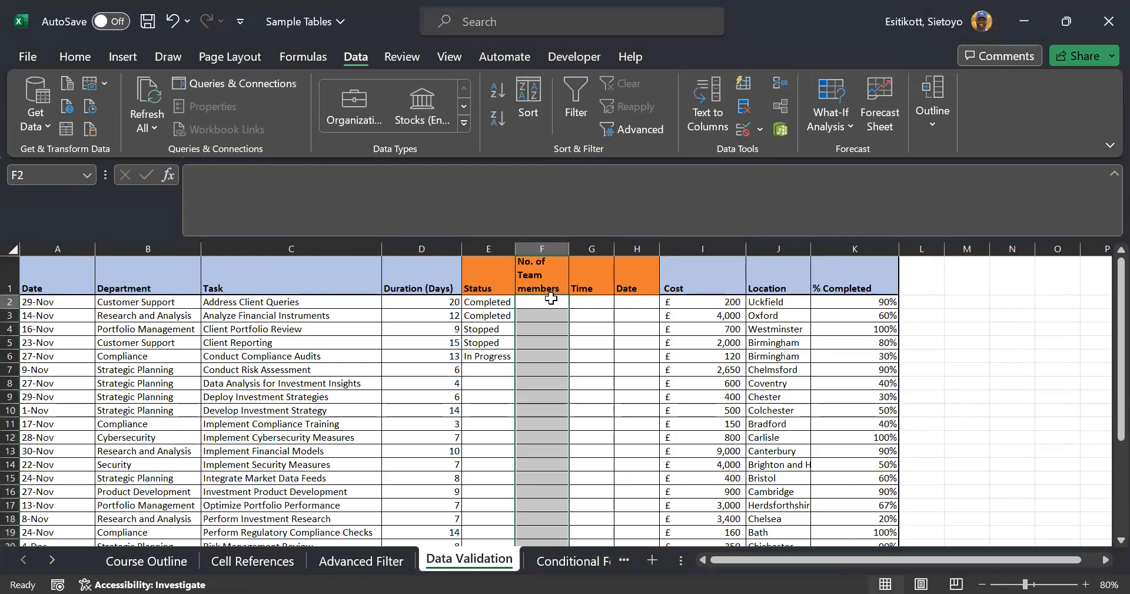
Enter 1 through 7 in F2:F8, then try 8 in F9 and cancel the rejection
left_click(551, 300)
type("1")
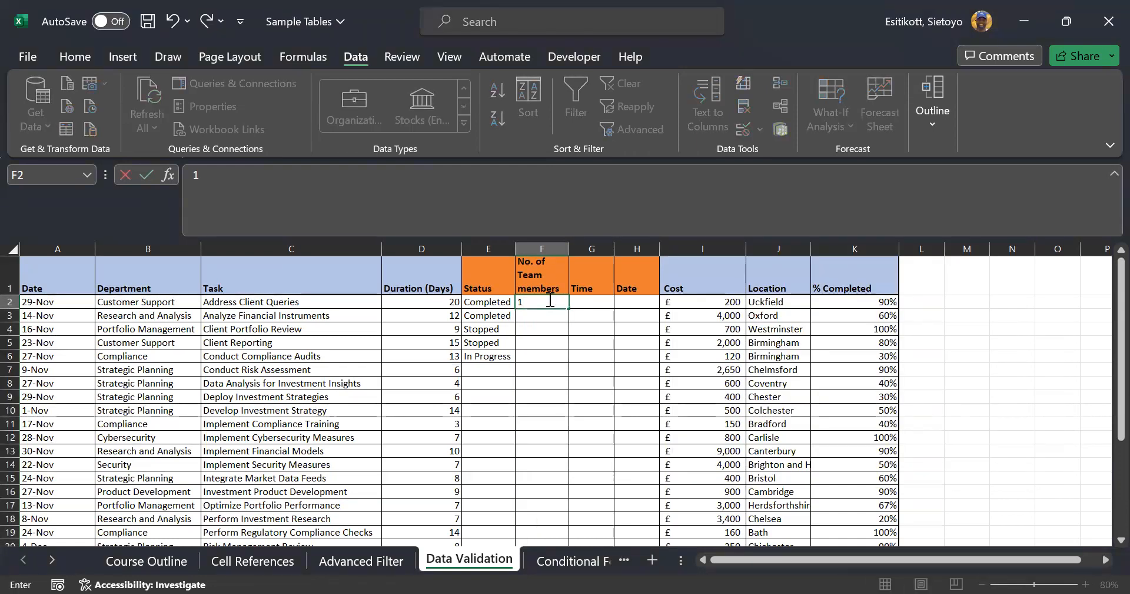
type(" 2 3 4 5 6 7 ")
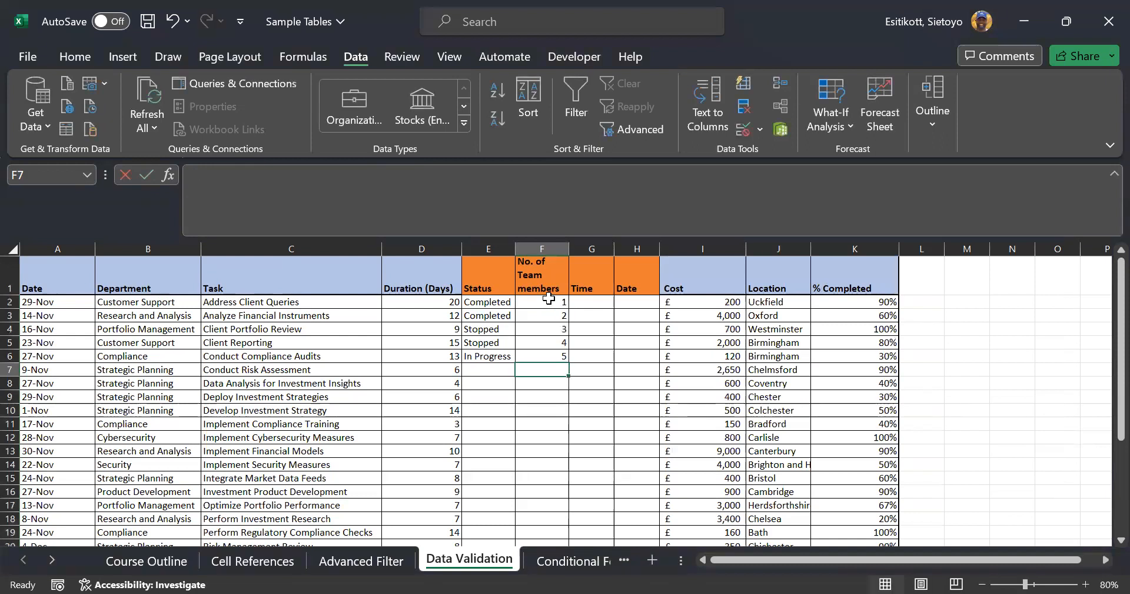
type("8")
key("Return")
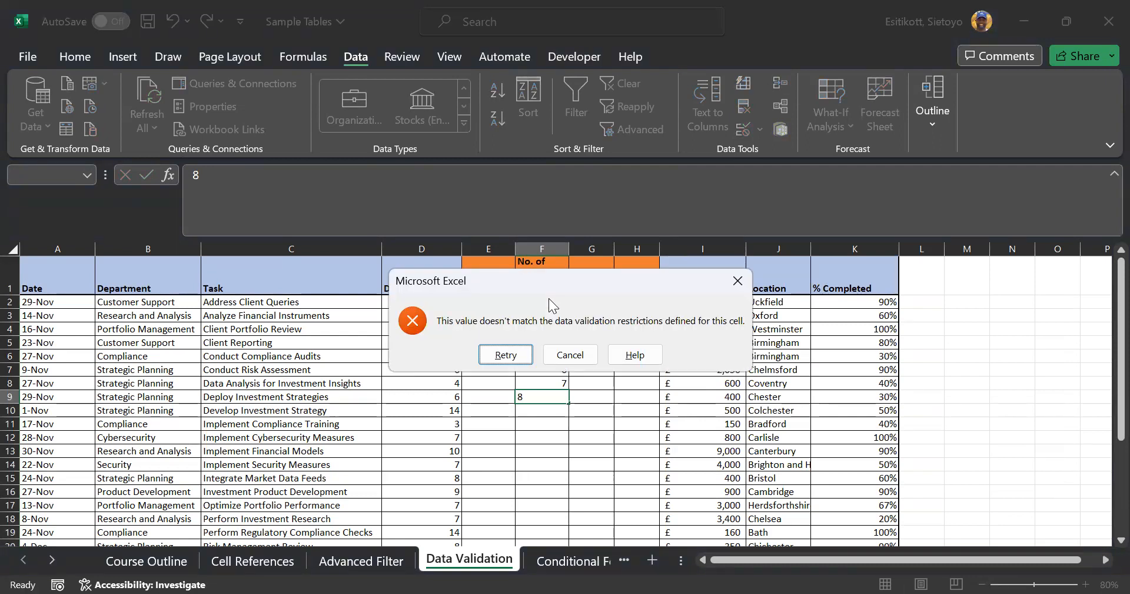
left_click(574, 357)
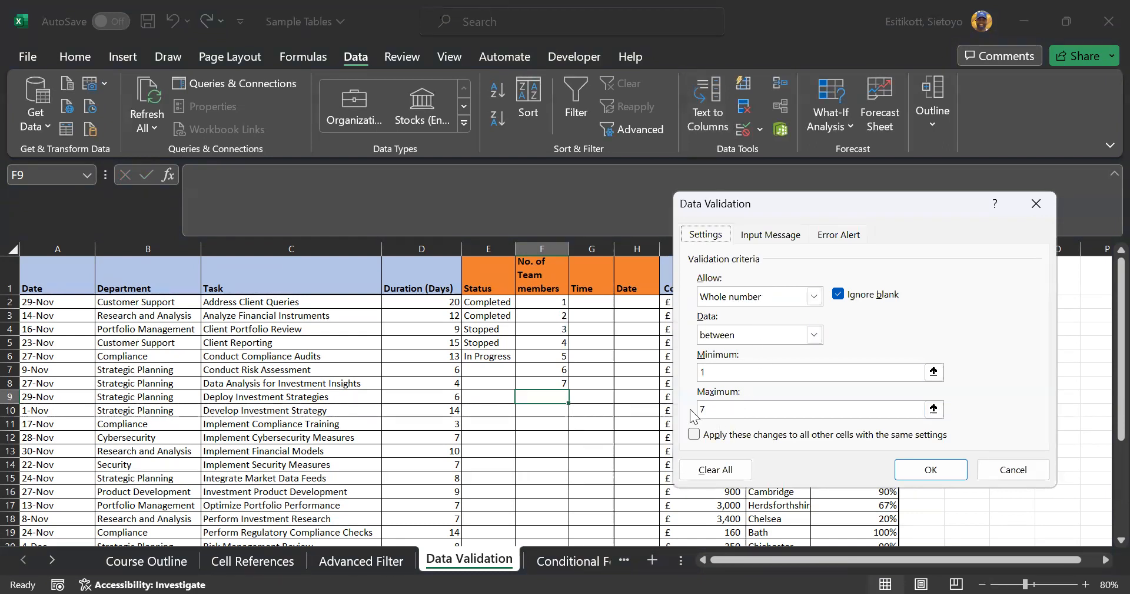
Raise the validation maximum to 9 and enter 9 in F9
left_click(733, 406)
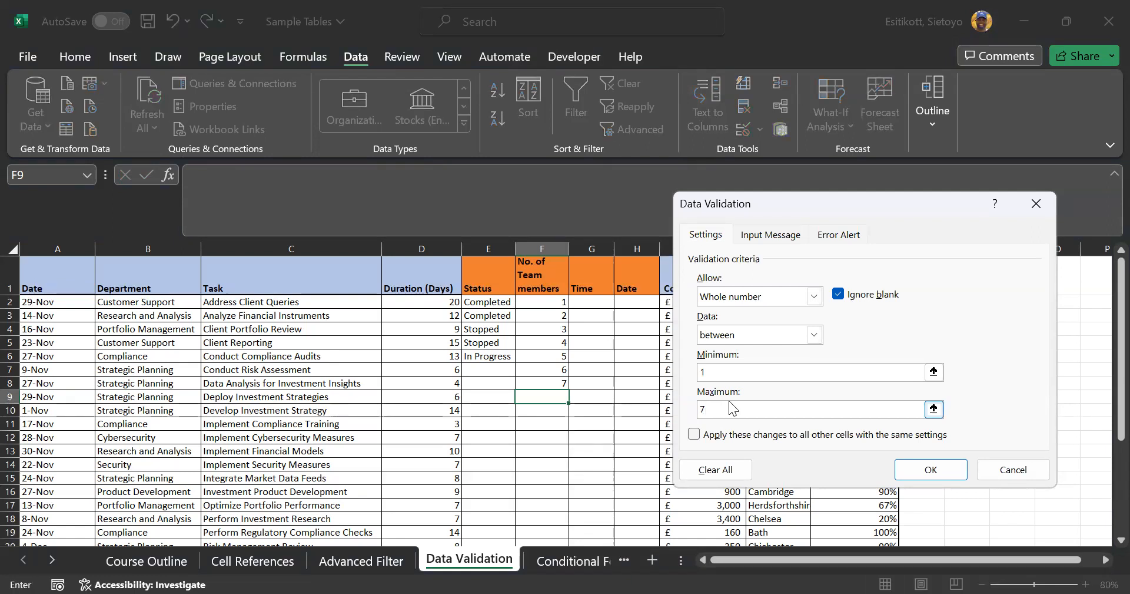
type("9")
left_click(937, 471)
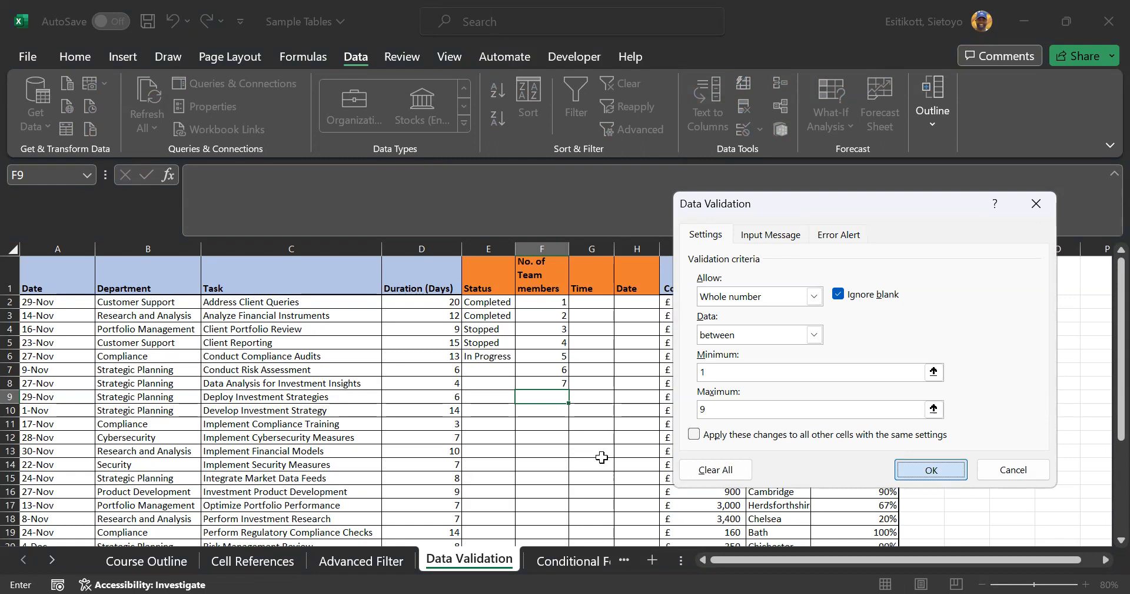
type("9")
key("Return")
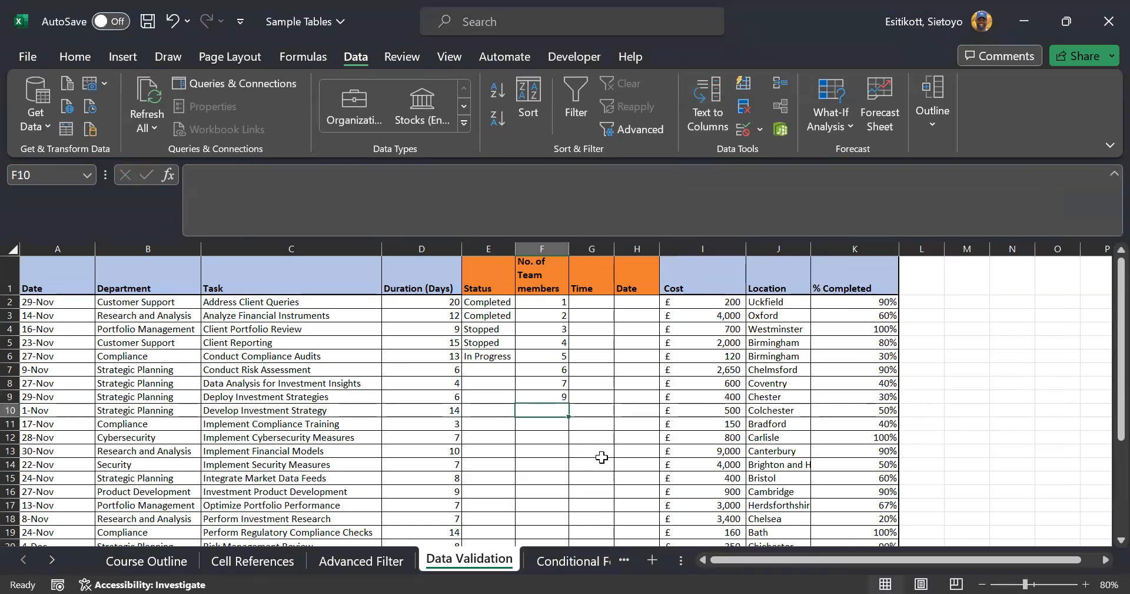
Confirm 10 in F10 is rejected and cancel it, then select G2
type("10")
key("Return")
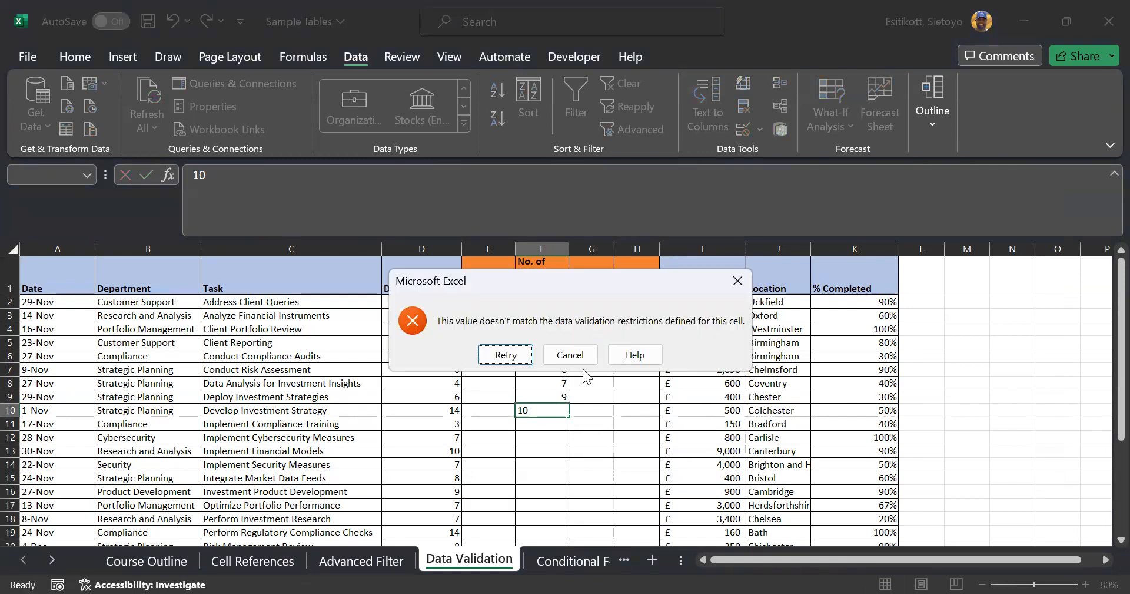
left_click(574, 355)
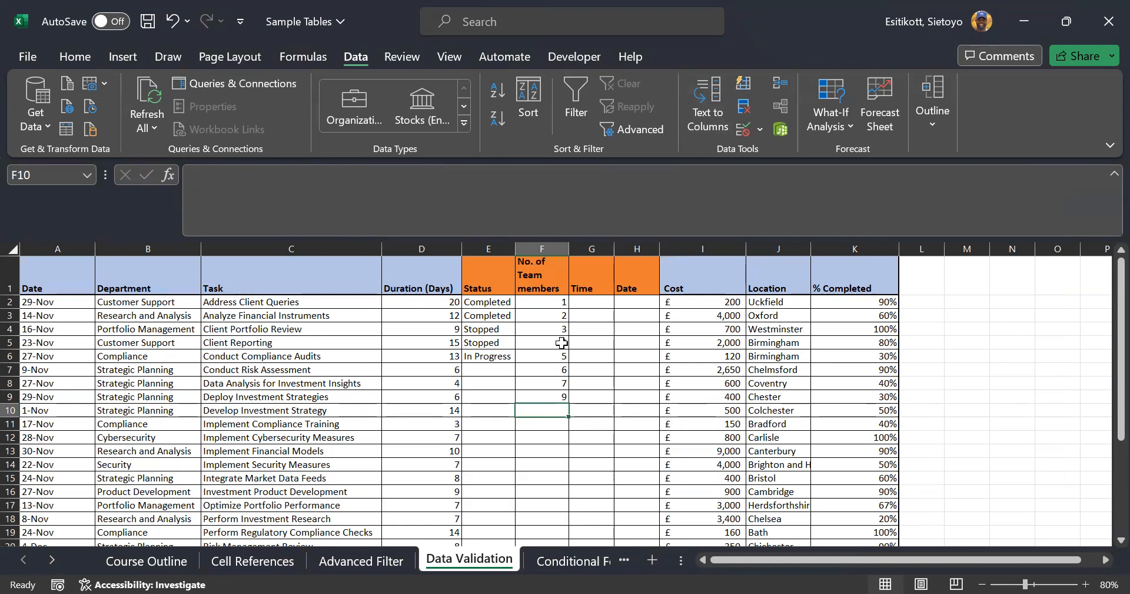
left_click(577, 303)
scroll(506, 365, "down", 5)
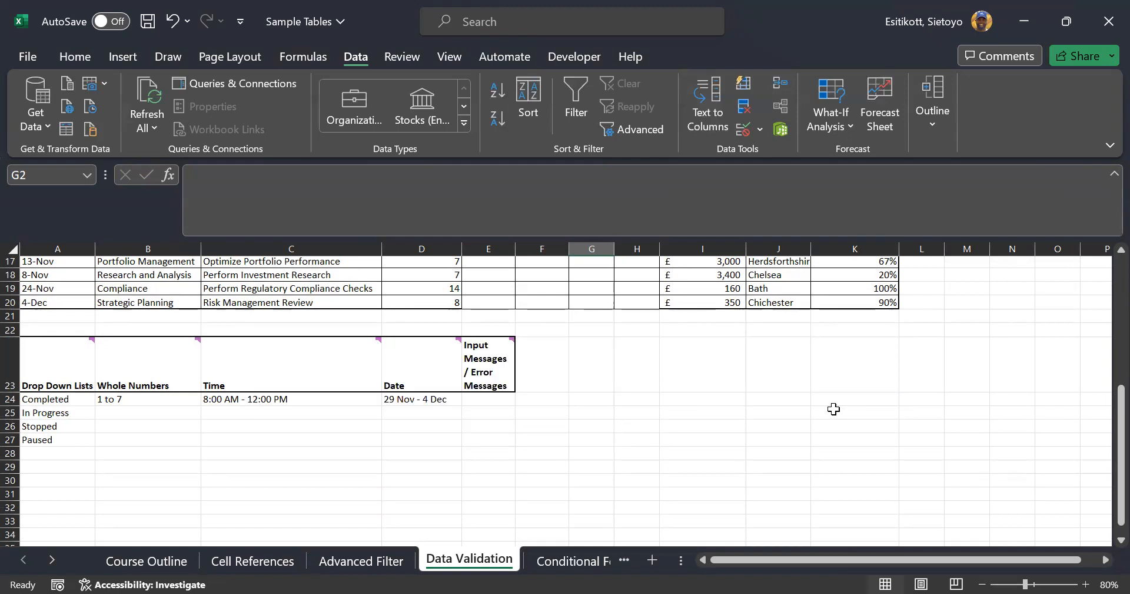
scroll(815, 396, "up", 5)
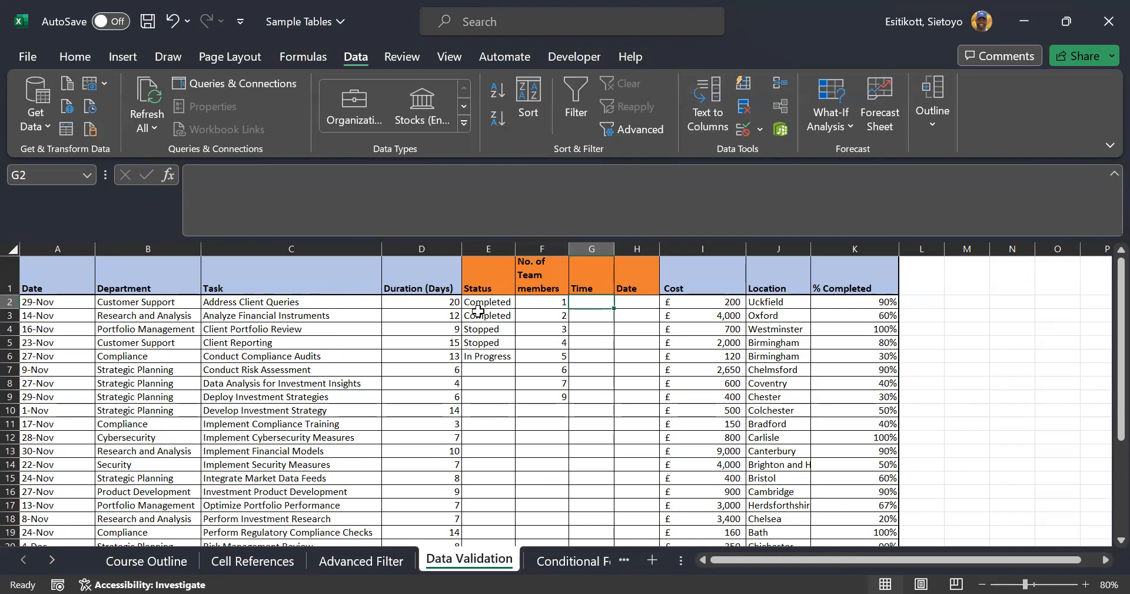
Select the Time cells G2:G20
left_click(505, 284)
left_click(504, 301)
left_click(557, 283)
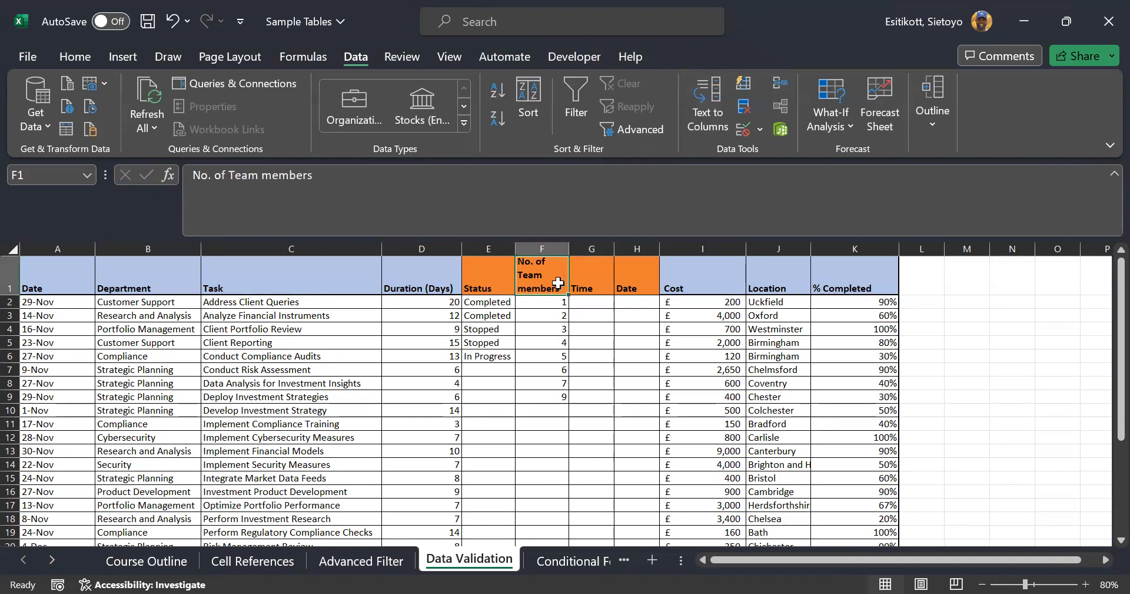
left_click(584, 286)
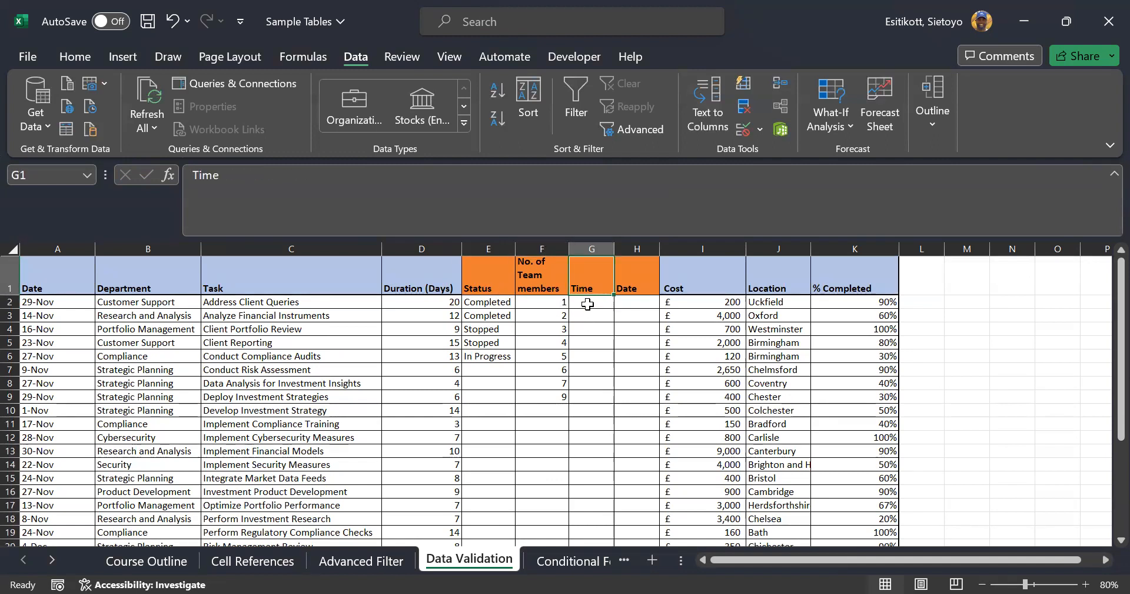
left_click_drag(587, 304, 589, 505)
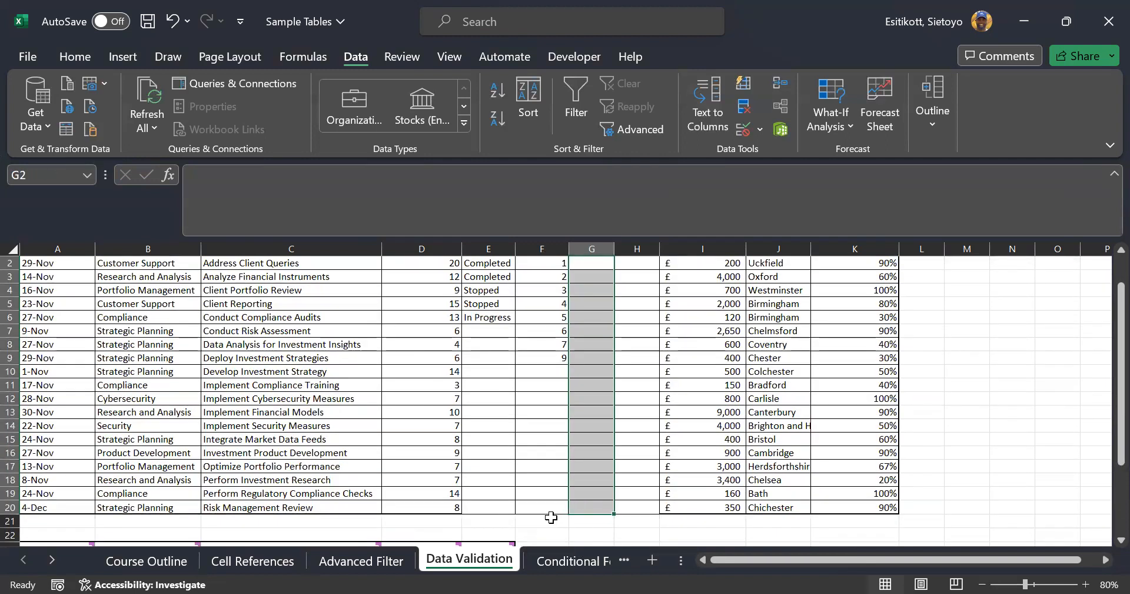
scroll(652, 478, "up", 1)
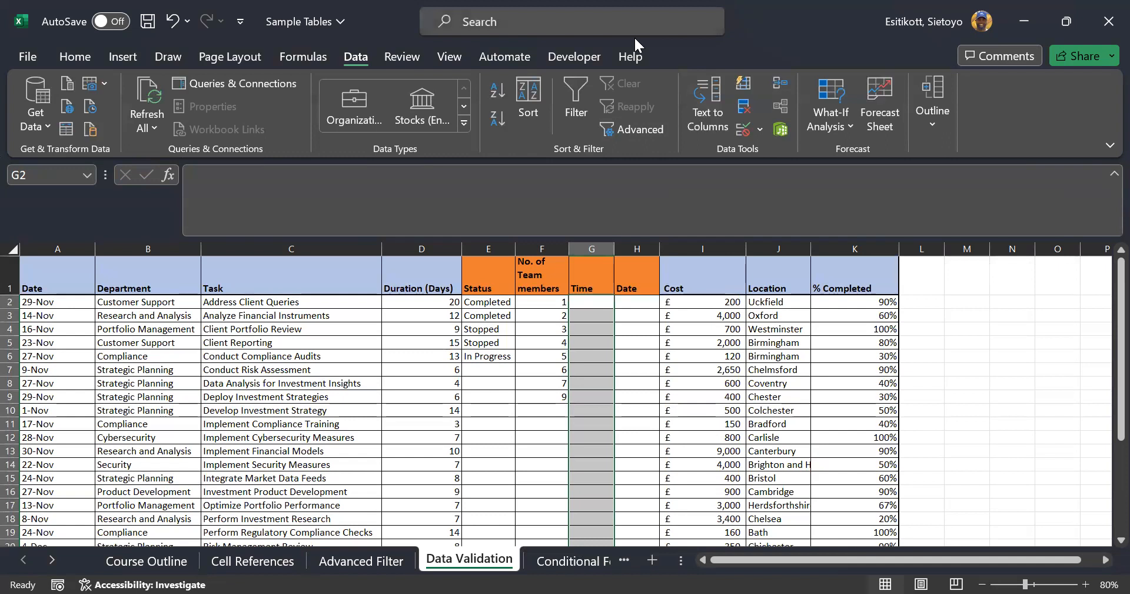
Add a Time validation requiring a time equal to 8:00 AM
left_click(743, 129)
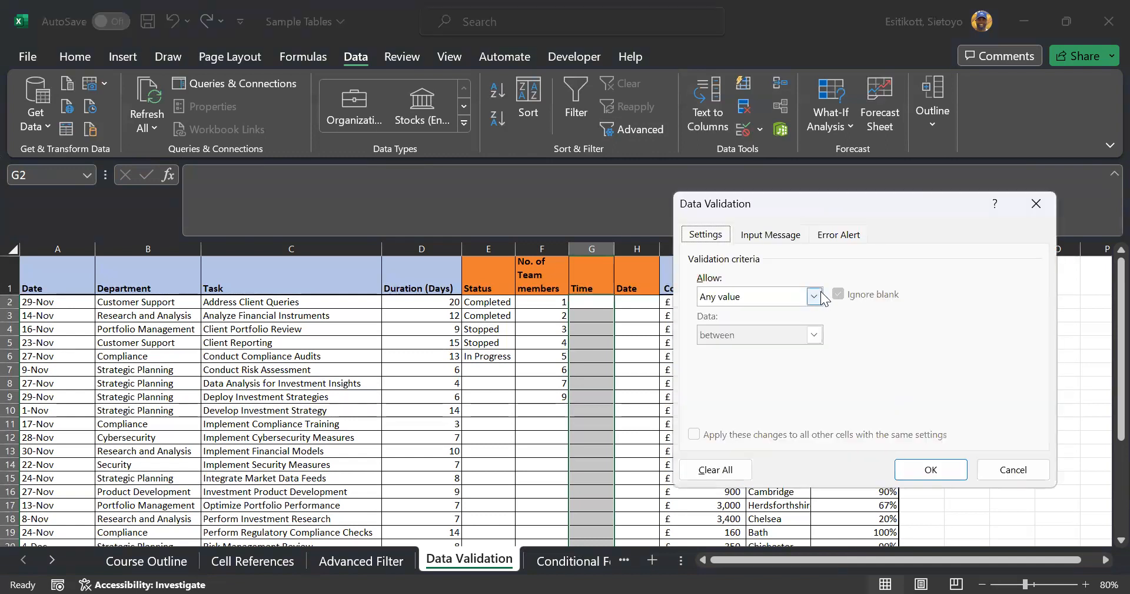
left_click(820, 293)
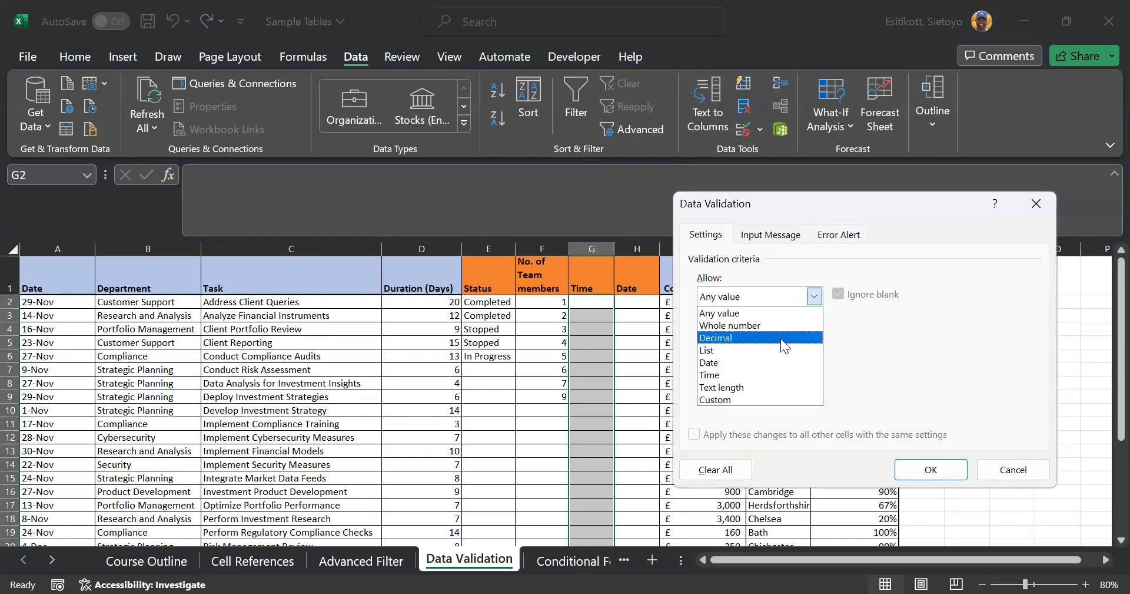
left_click(764, 375)
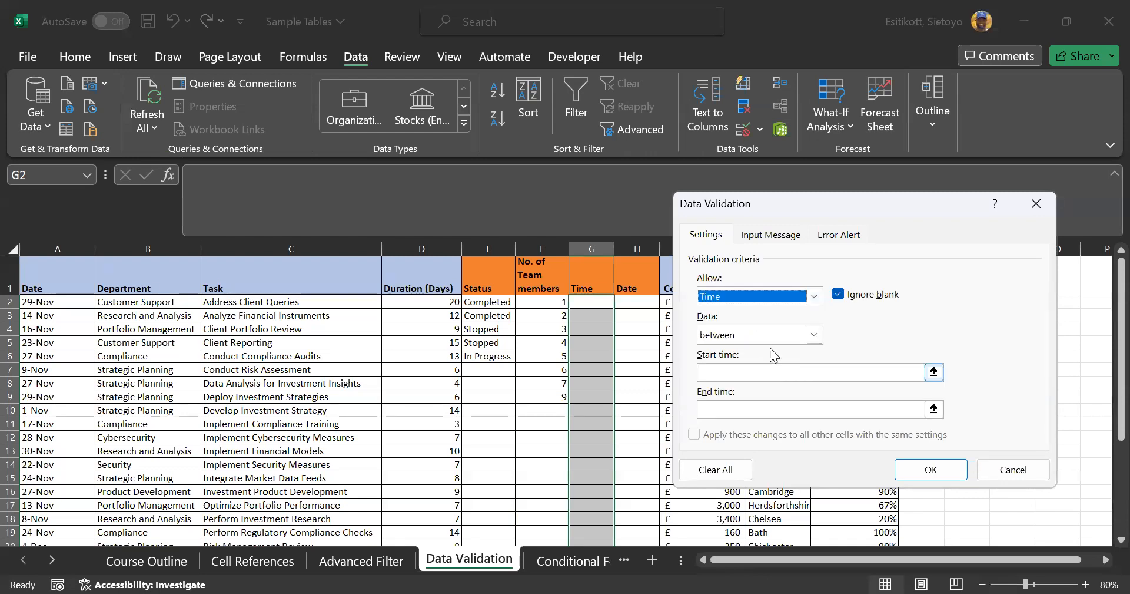
left_click(814, 334)
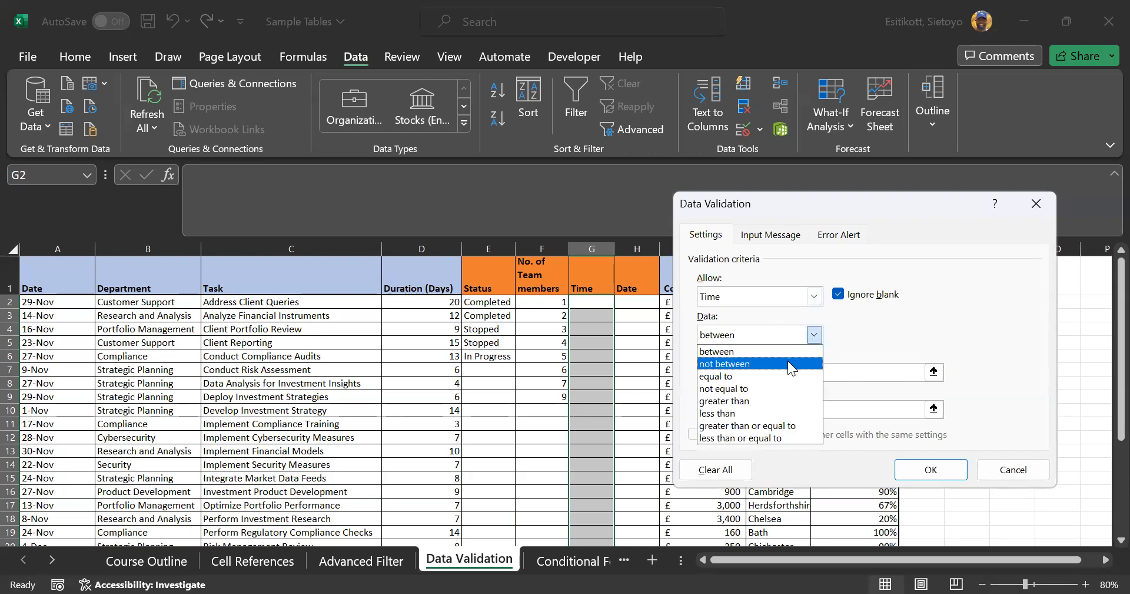
left_click(788, 362)
left_click(815, 335)
left_click(771, 375)
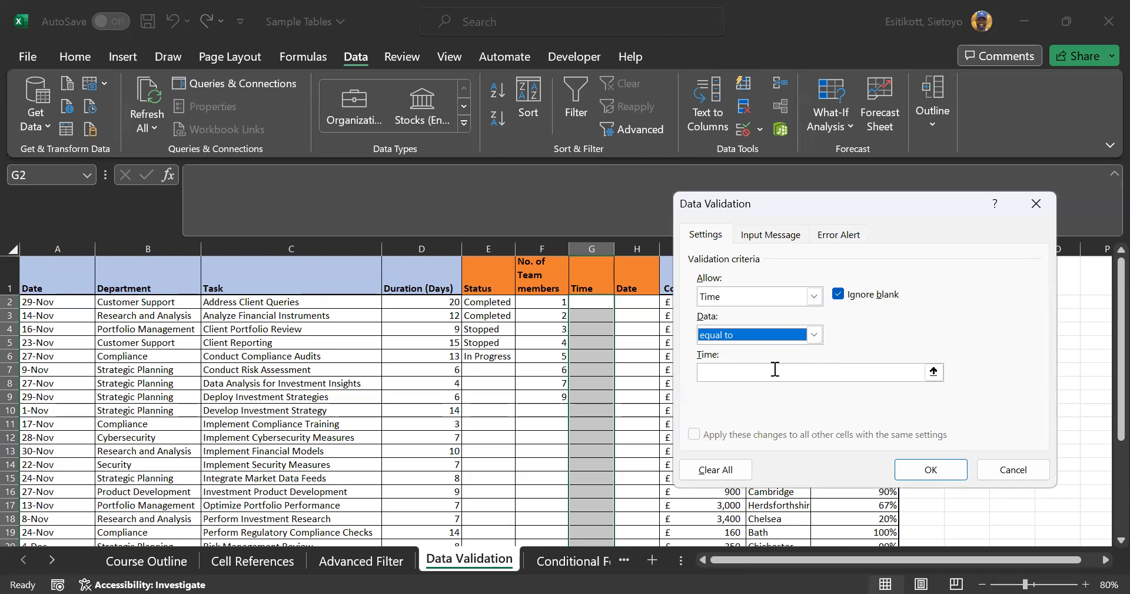
left_click(775, 368)
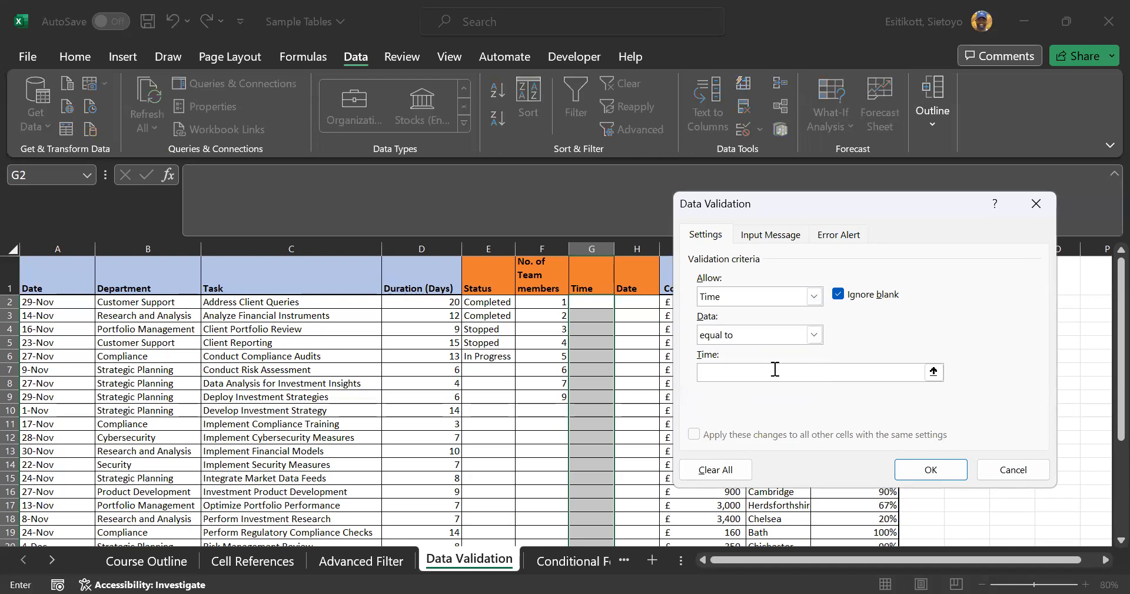
scroll(550, 374, "down", 4)
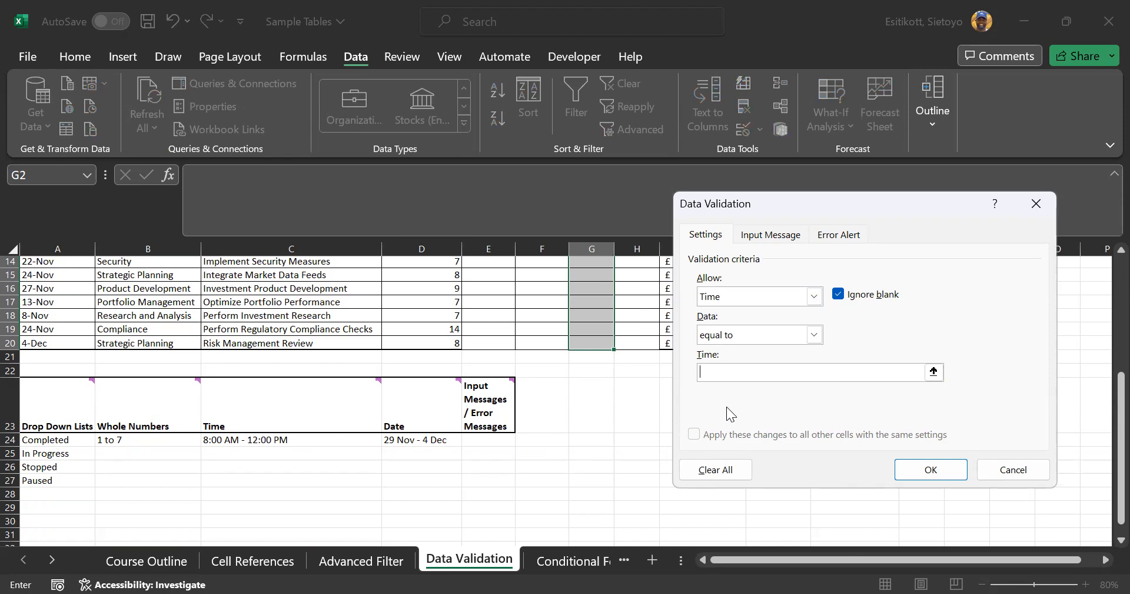
type("8")
type(":00")
type(" am")
type("M")
left_click(931, 469)
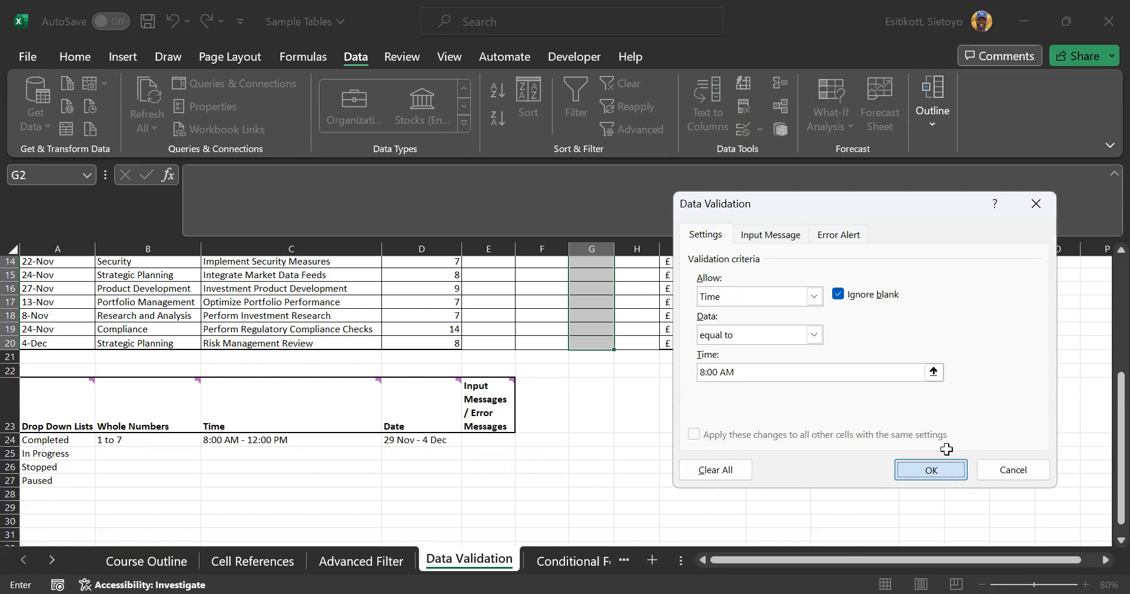
left_click(584, 304)
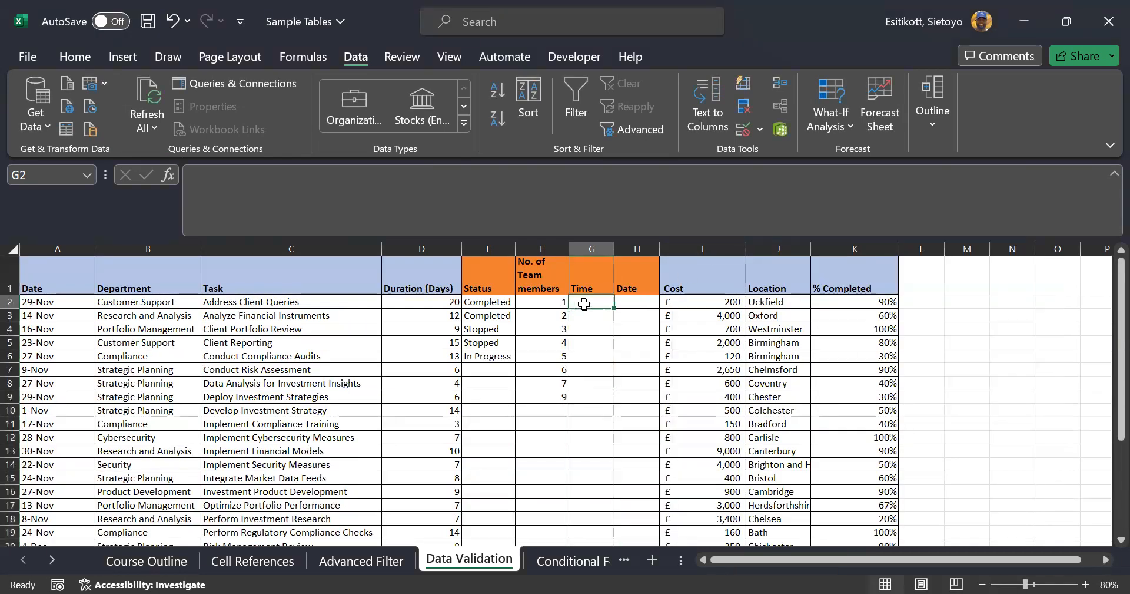
Confirm 8 is rejected in G2, then enter 8:00 AM there
type("8")
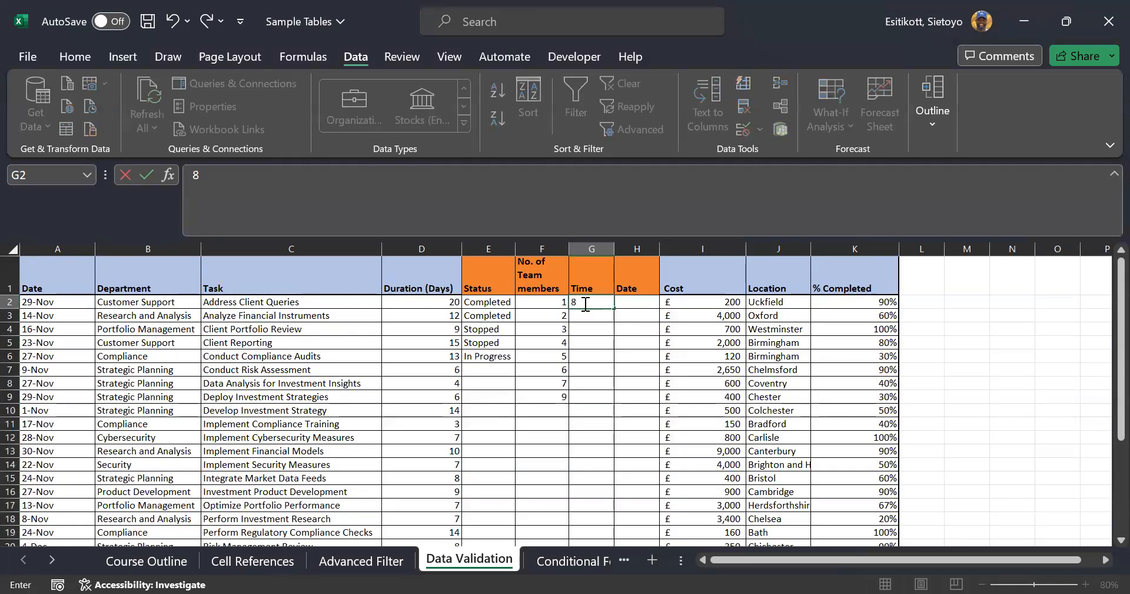
key("Return")
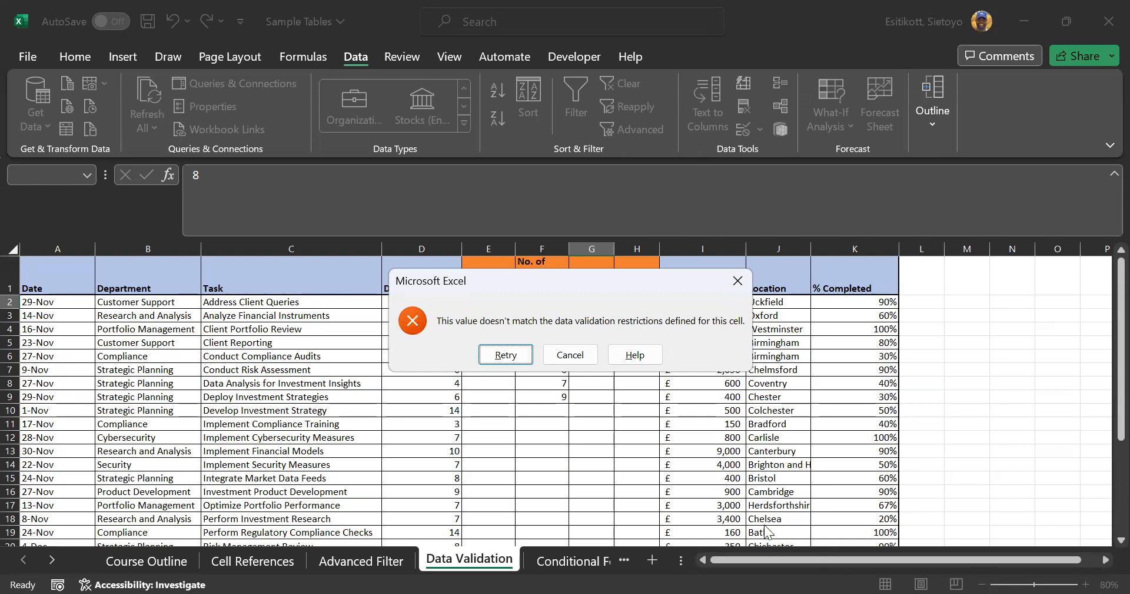
left_click(574, 356)
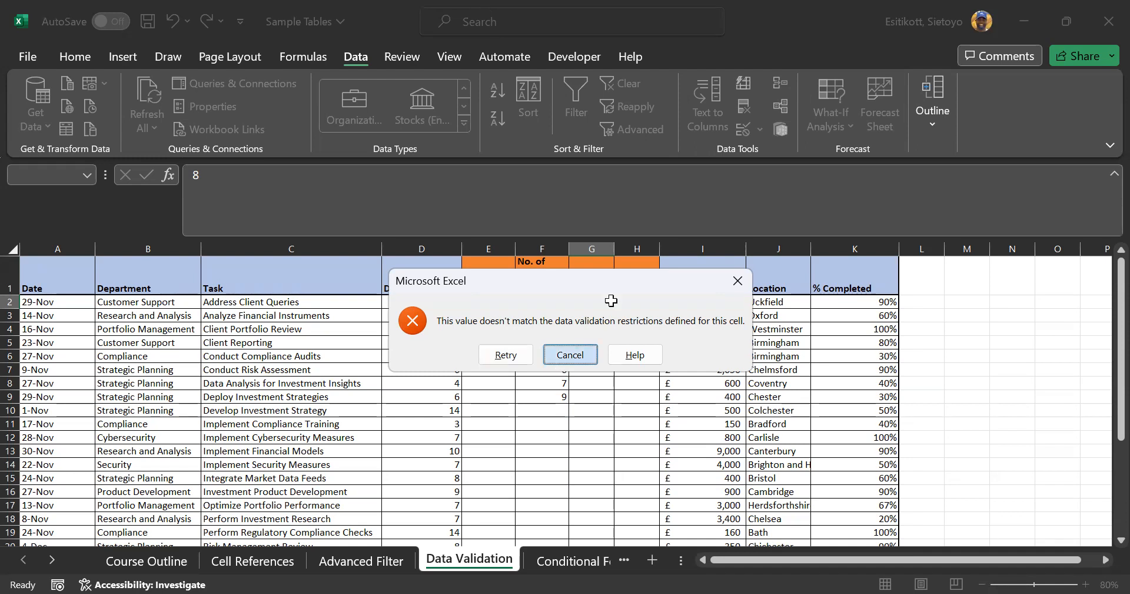
left_click(563, 208)
type("8")
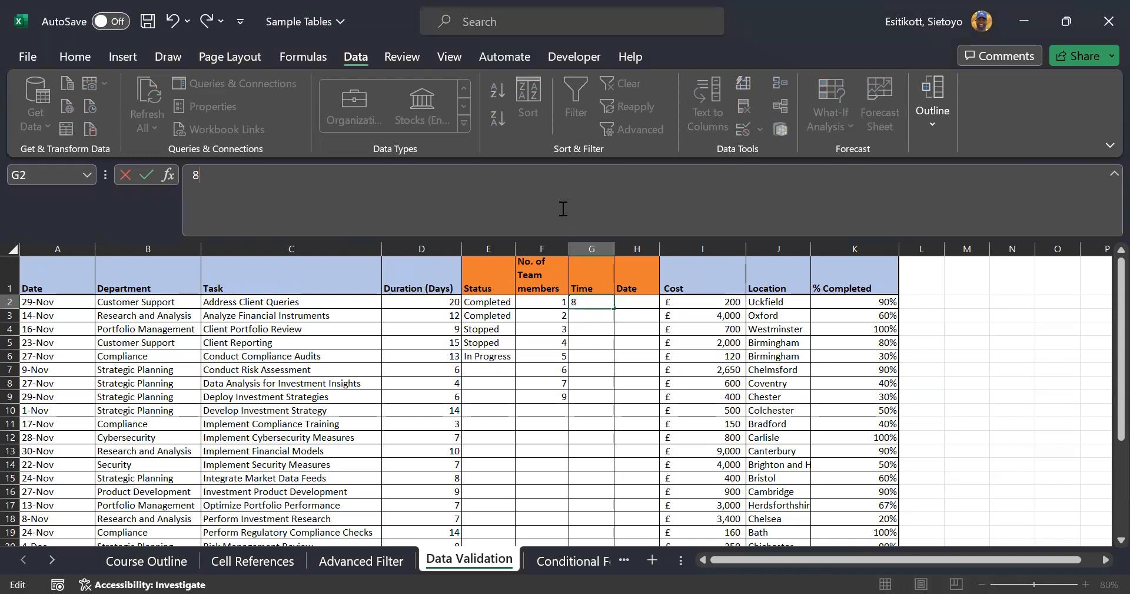
type(":00 AM")
key("Return")
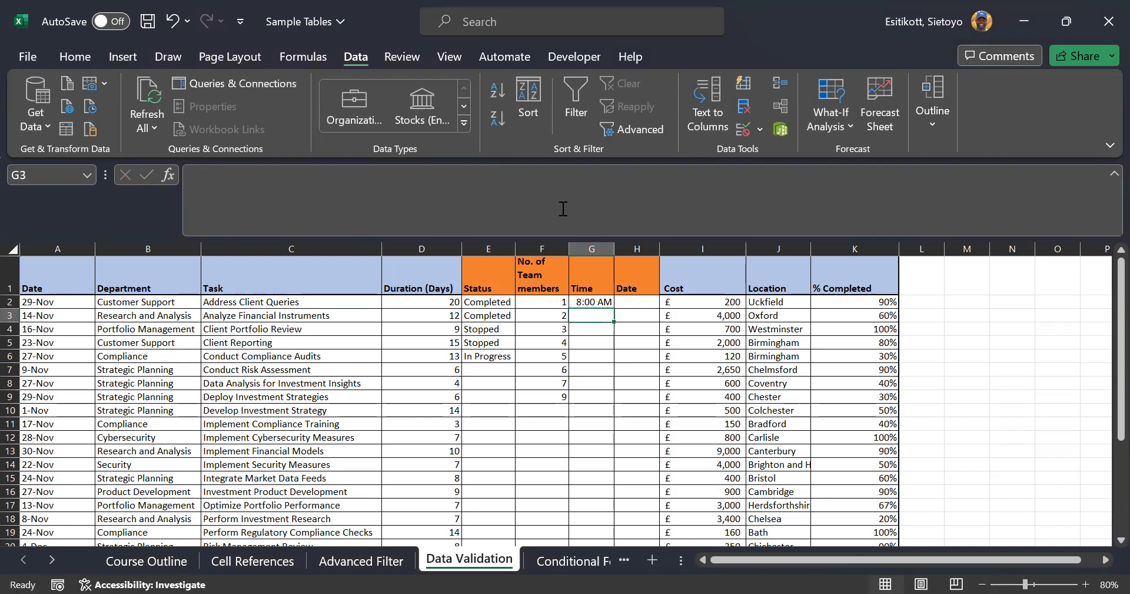
Try 9:00 AM in G3, cancel the rejection, and reselect G2
type("9:00")
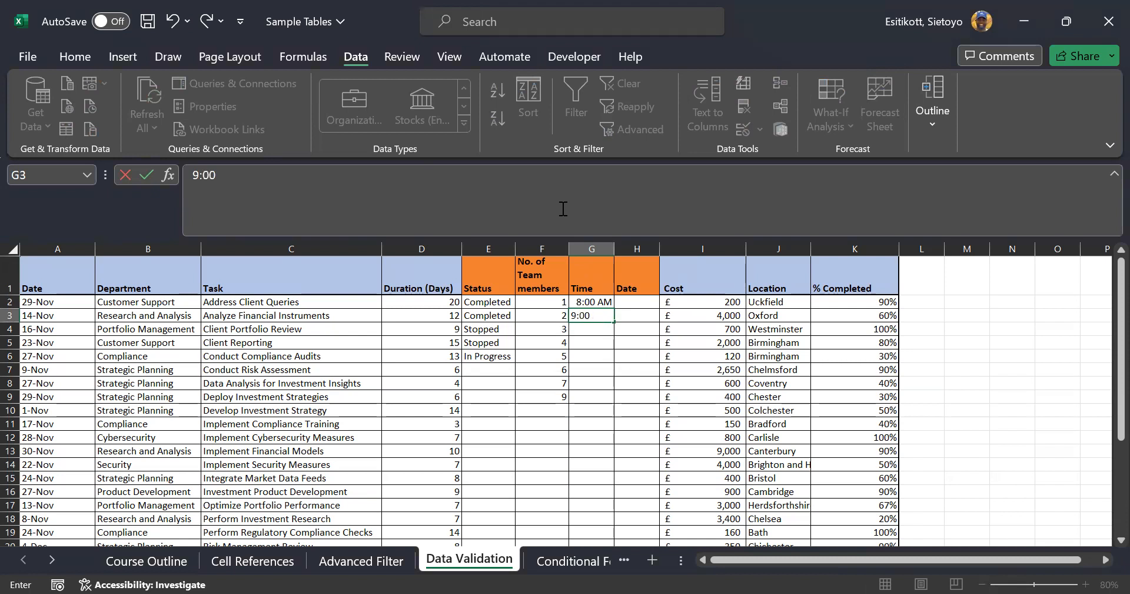
type(" 1")
key("BackSpace")
type("AM")
key("Return")
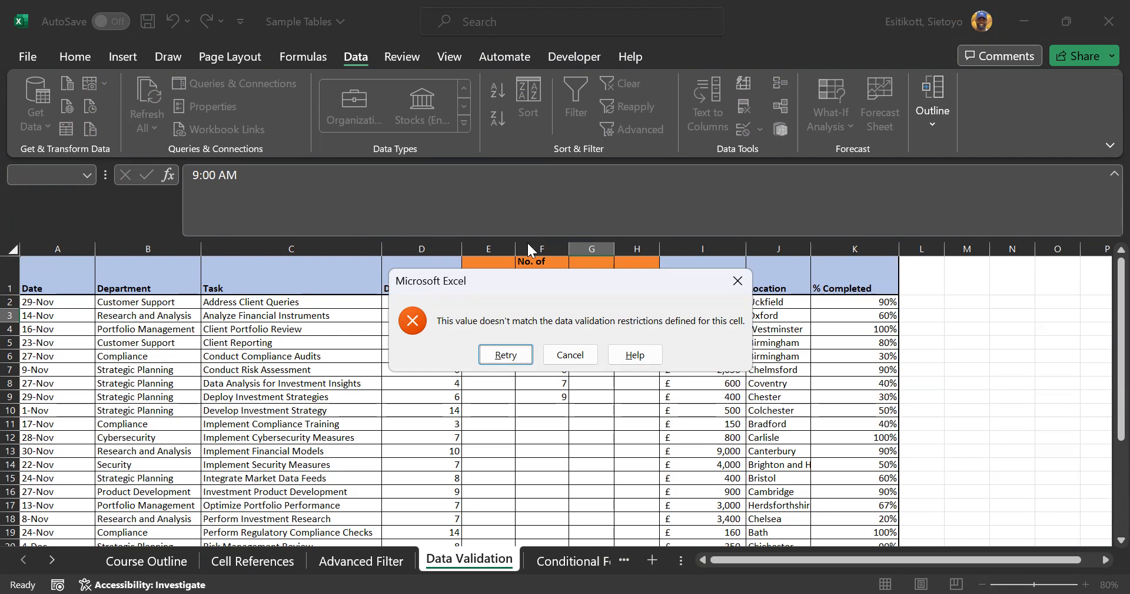
left_click(546, 361)
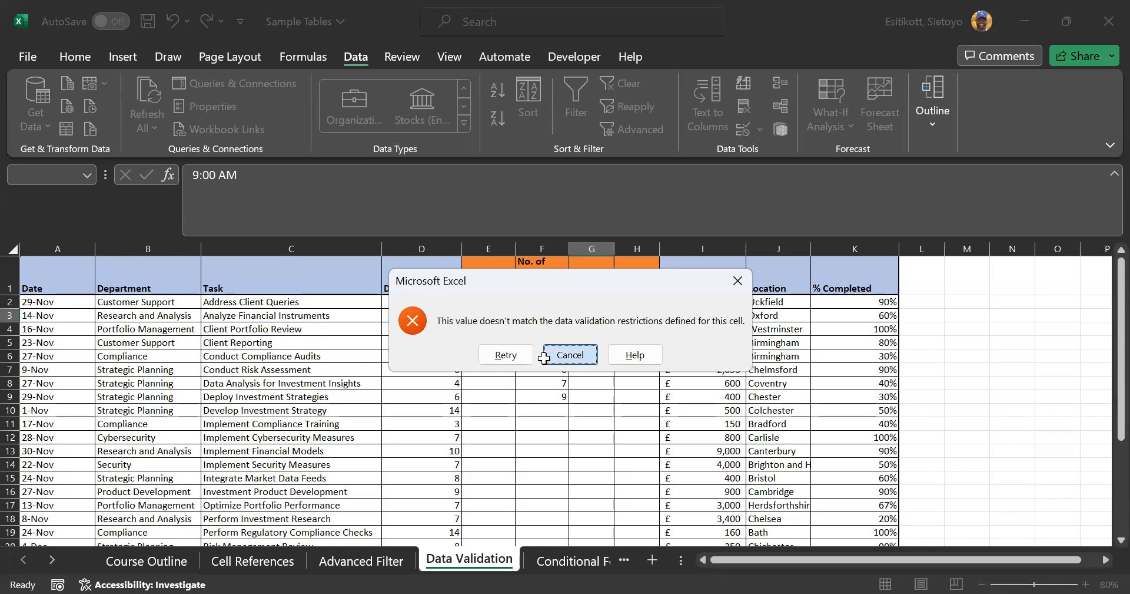
left_click(596, 303)
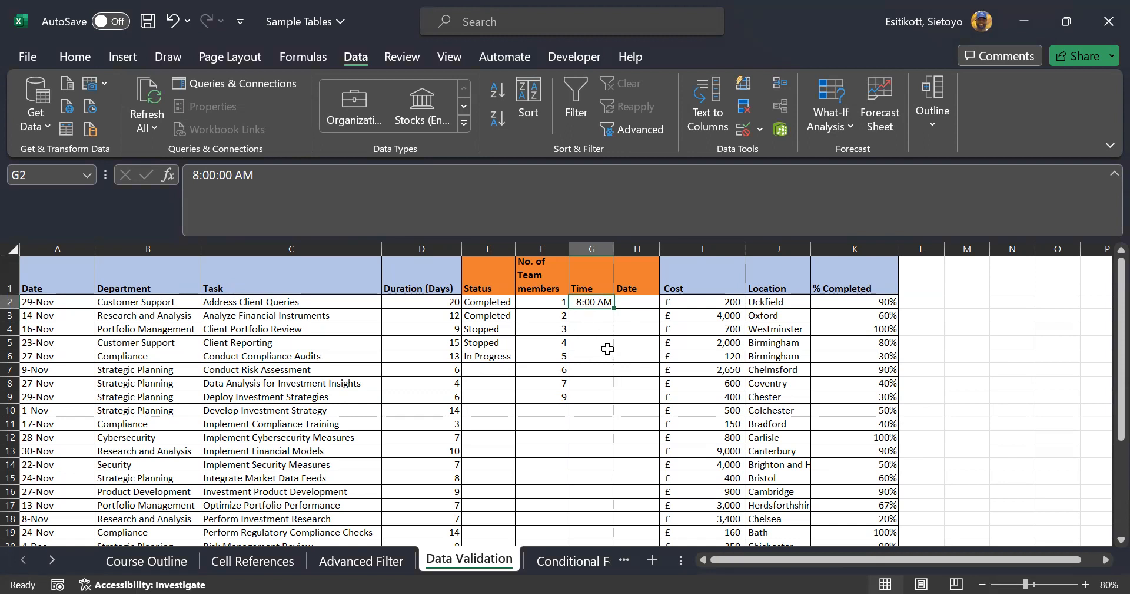
scroll(608, 345, "down", 3)
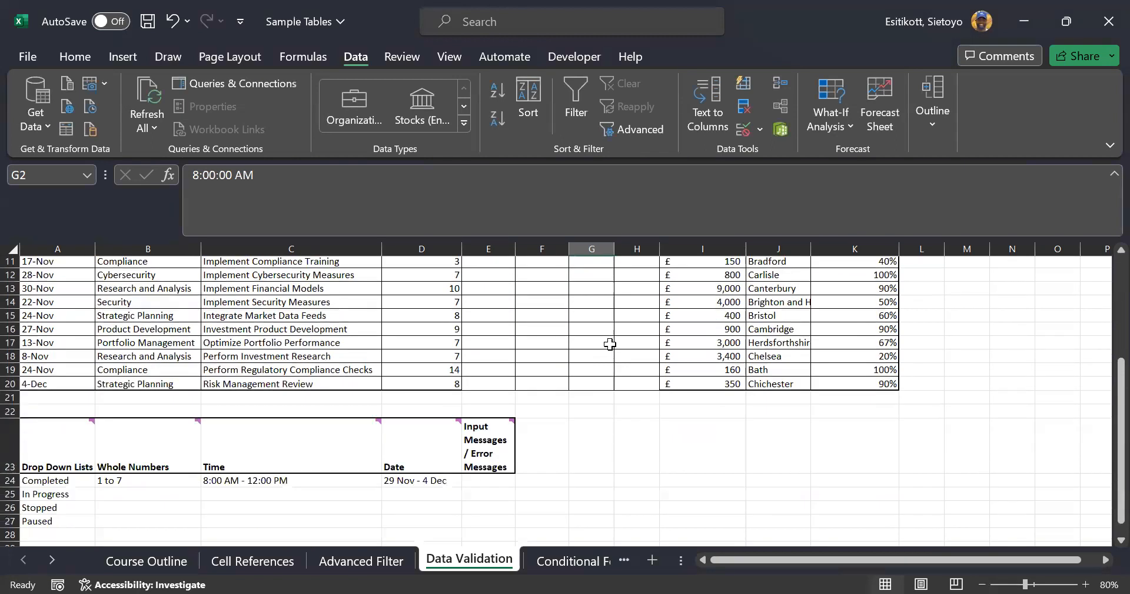
Select the Date cells and start a Date validation, then cancel it
left_click(429, 480)
scroll(602, 396, "up", 3)
left_click_drag(641, 301, 651, 514)
scroll(637, 358, "up", 1)
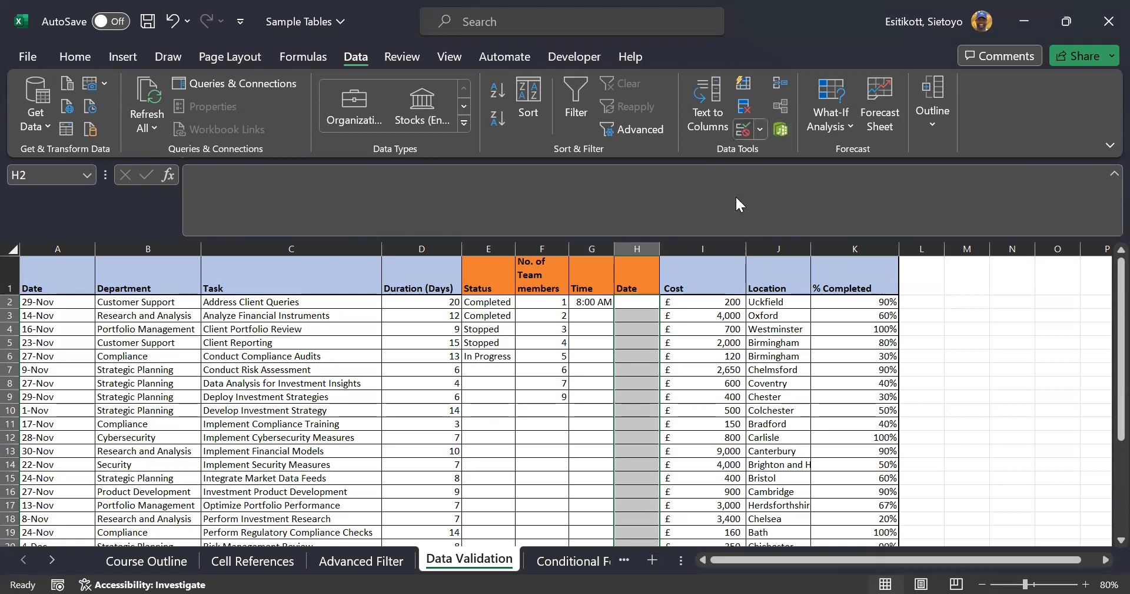
left_click(814, 296)
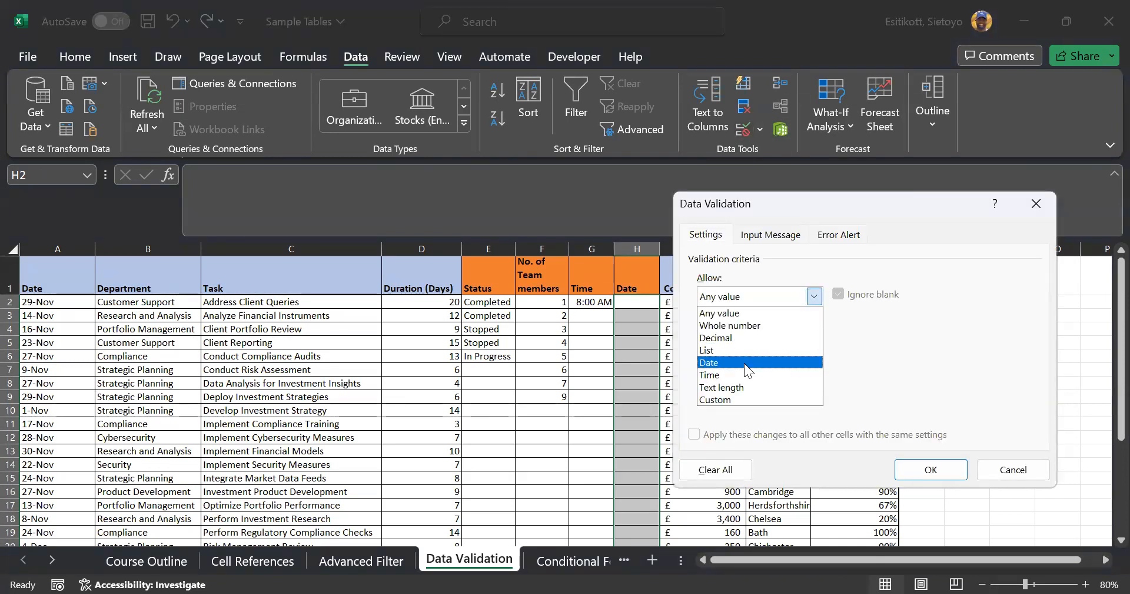
left_click(744, 363)
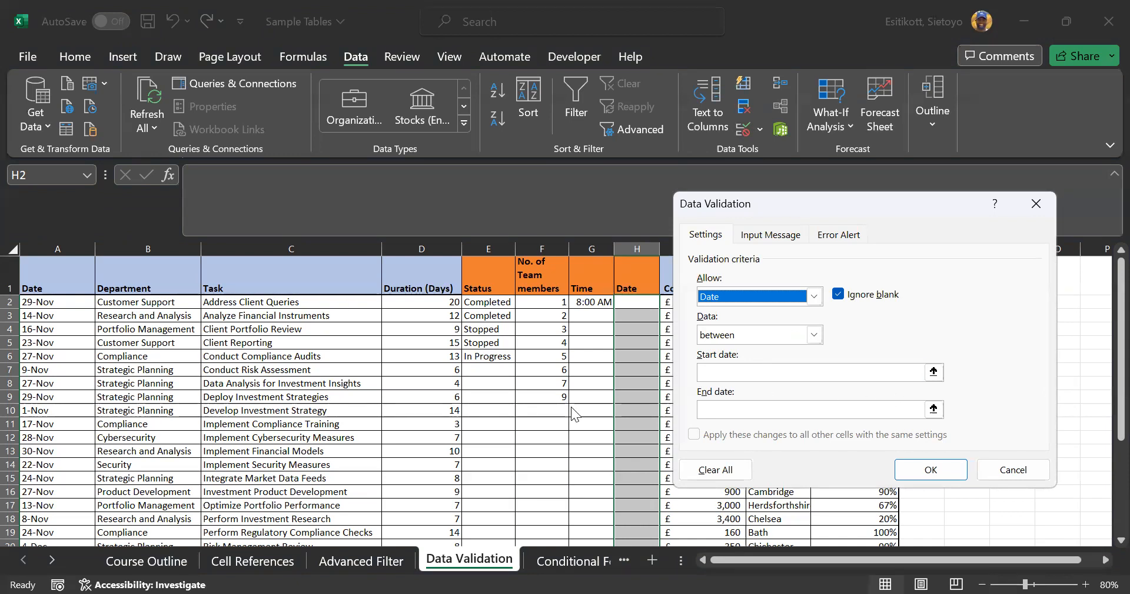
left_click(985, 473)
Reselect the Date cells H2:H20 and open Data Validation
scroll(500, 376, "down", 6)
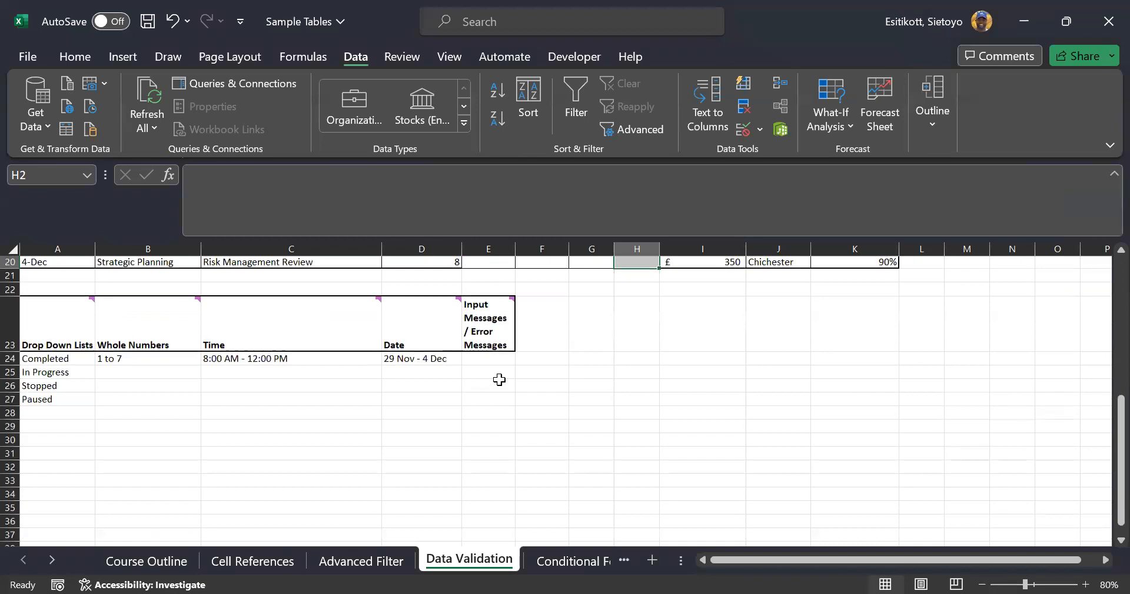
left_click(442, 358)
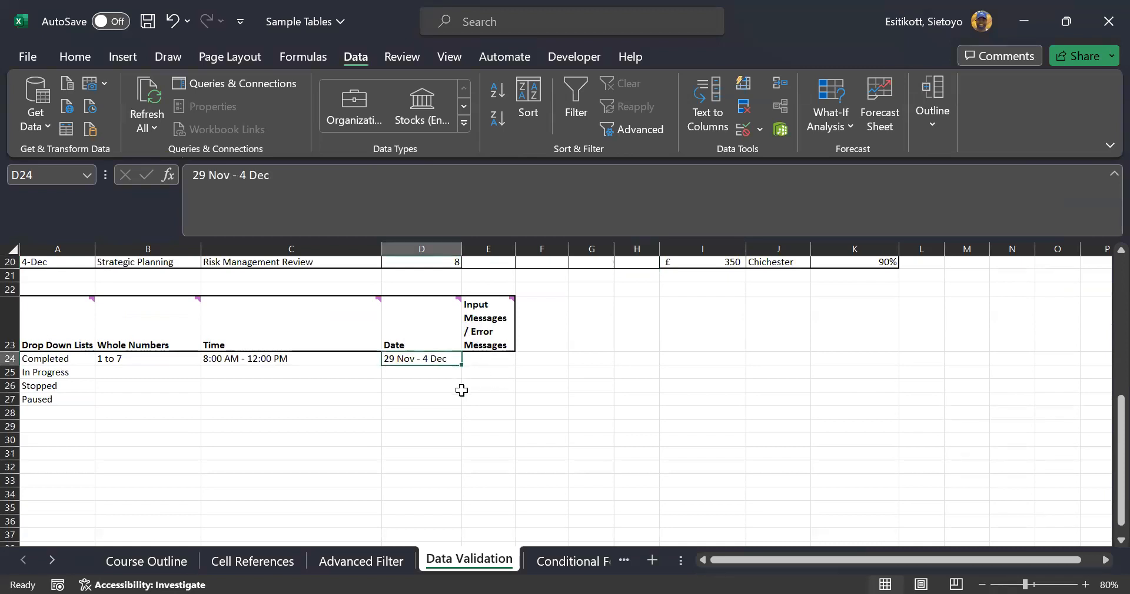
scroll(462, 387, "up", 6)
left_click_drag(633, 308, 638, 506)
left_click(606, 133)
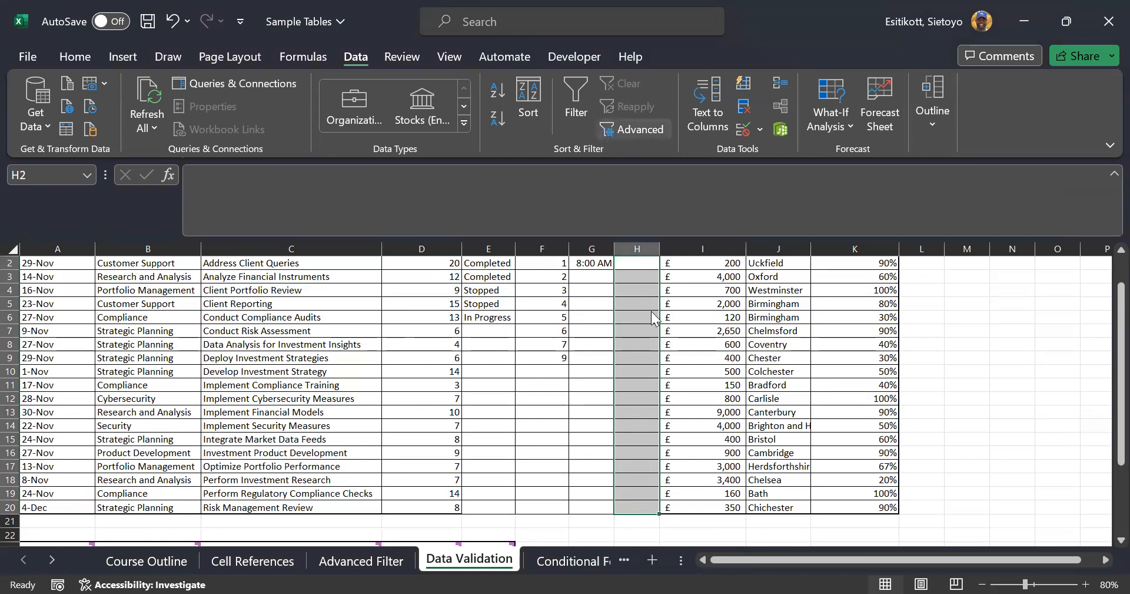
Allow only dates between 12/1/2023 and 12/8/2023 in H2:H20, then select H2
left_click(744, 127)
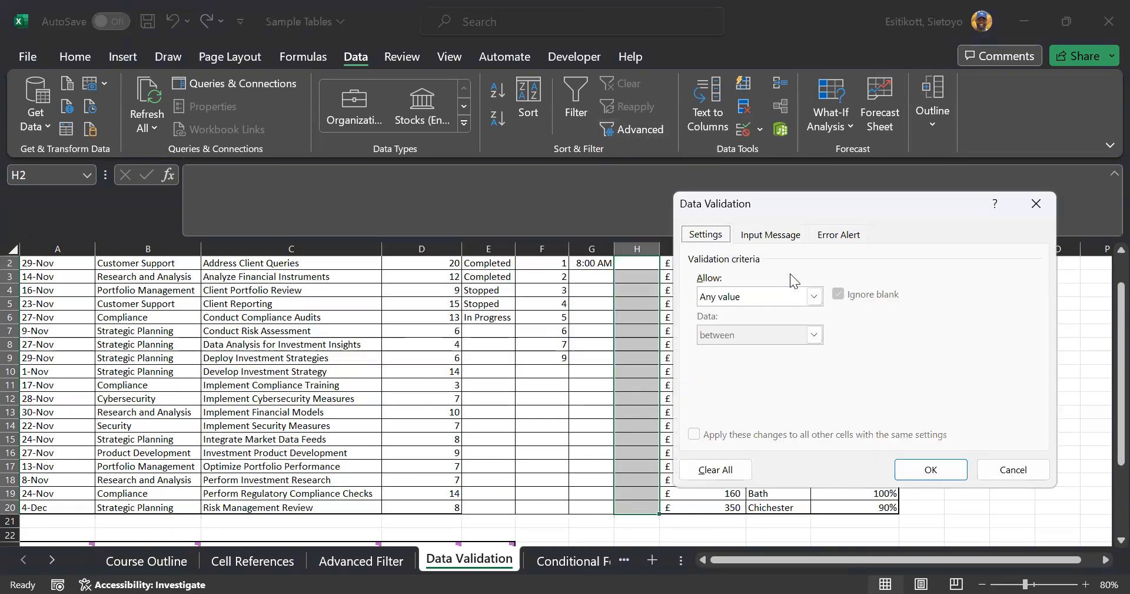
left_click(814, 297)
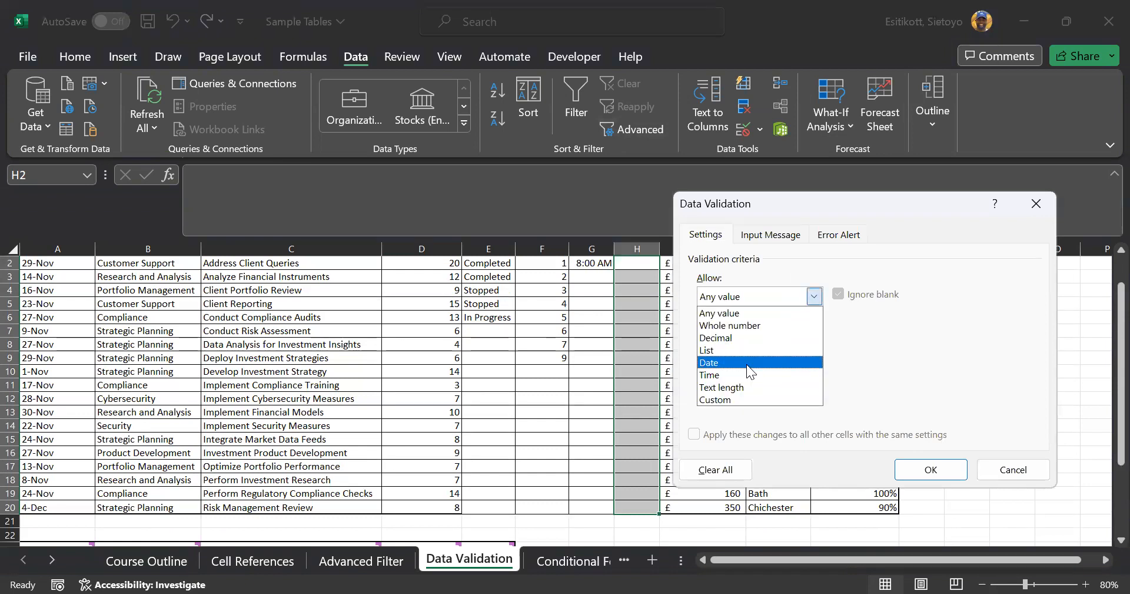
left_click(747, 364)
left_click(825, 372)
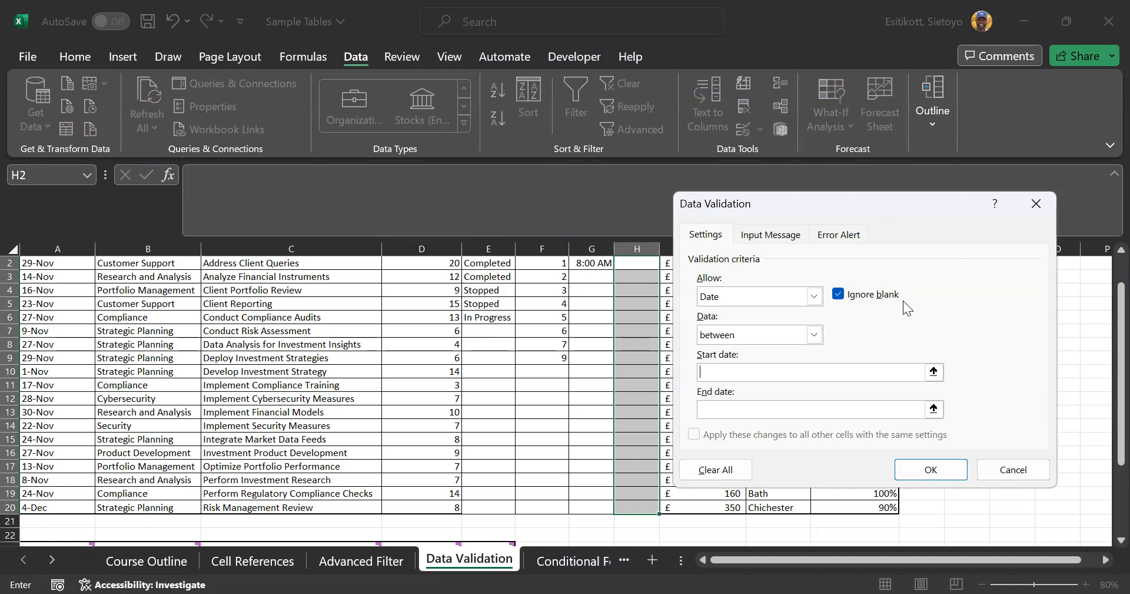
type("12/1")
type("/")
type("2023")
type("12/")
type("8")
type("/2023")
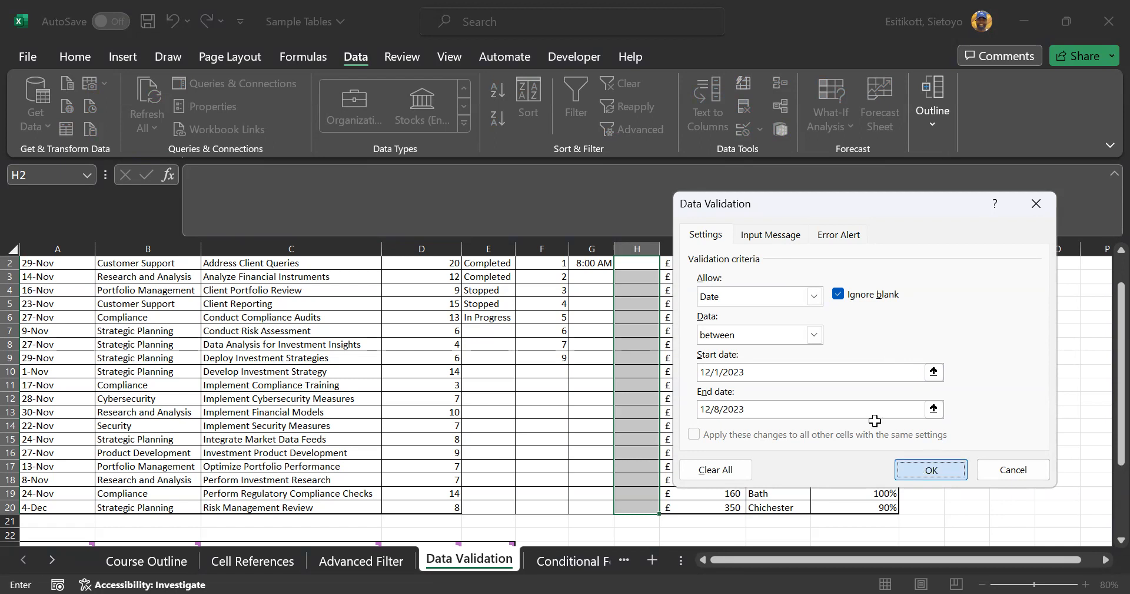
key("Return")
scroll(765, 365, "up", 1)
left_click(648, 302)
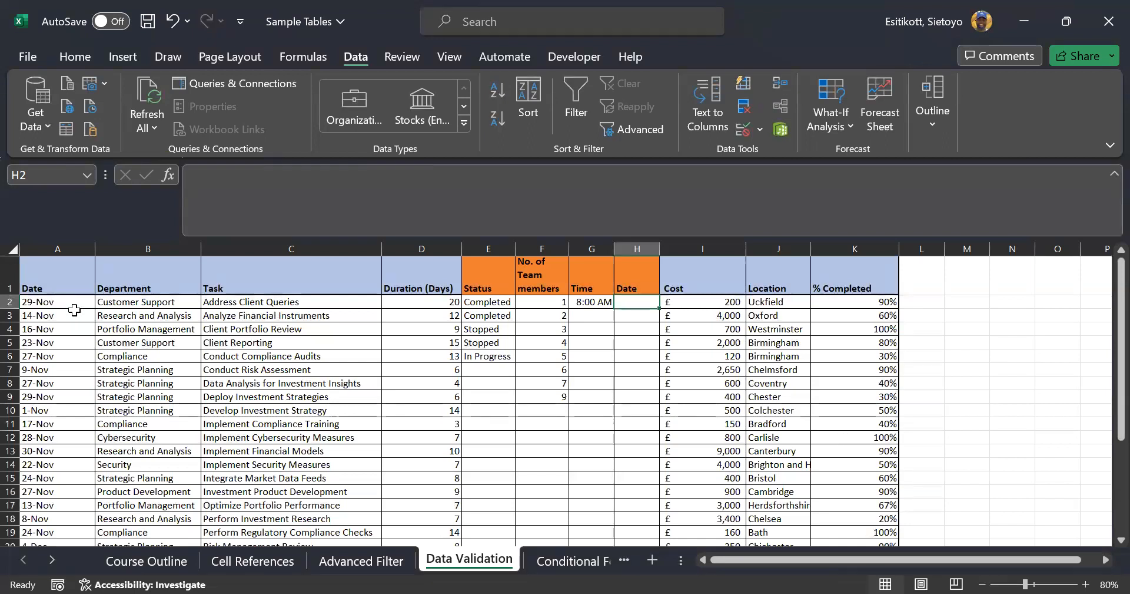
Check A2's date format, then confirm 11/29.2023 is rejected in H2
left_click(66, 300)
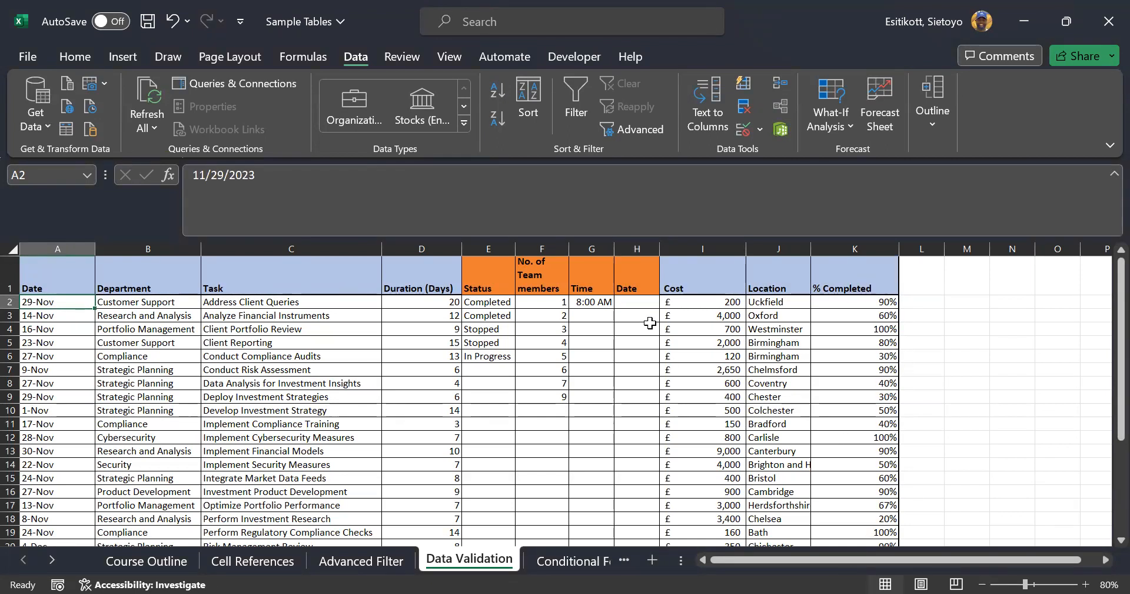
left_click(645, 298)
type("11")
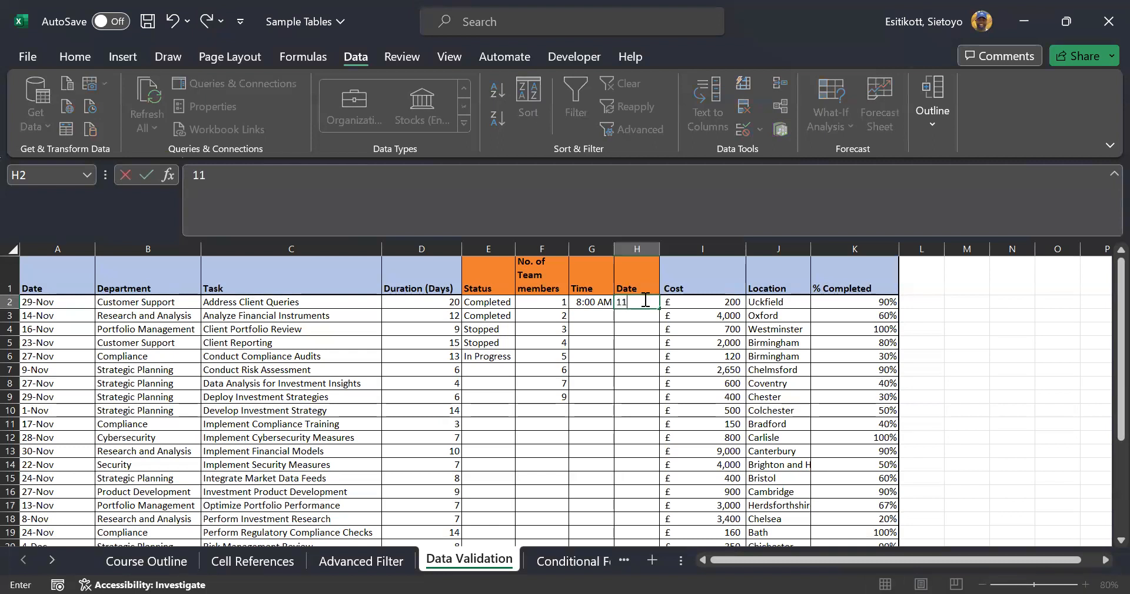
type("/29.2023")
key("Return")
left_click(580, 354)
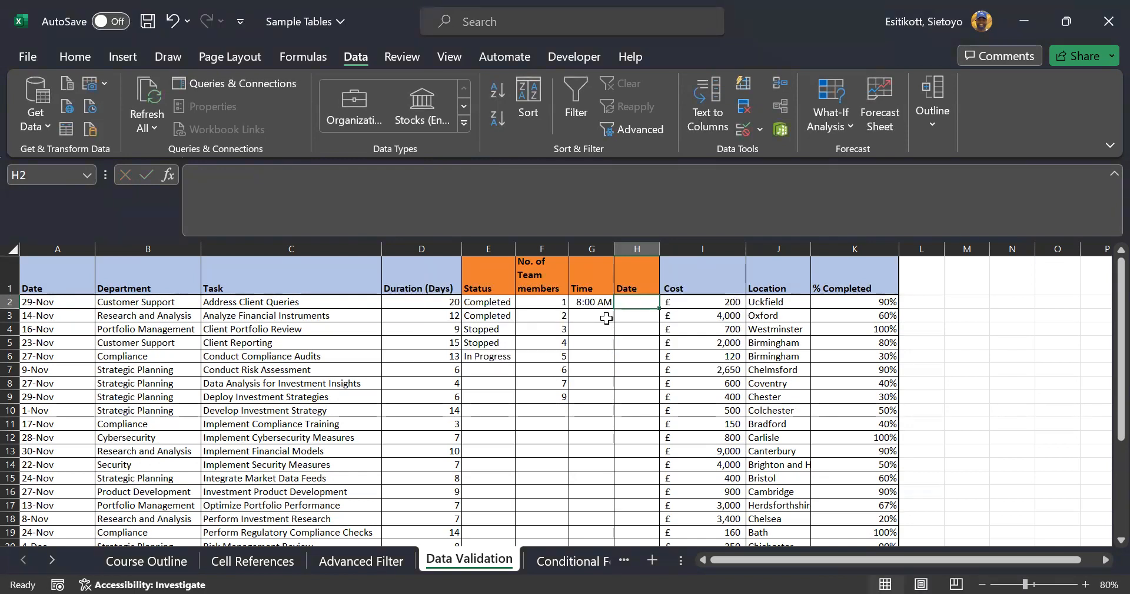
Enter the allowed date 12/8/2023 in H2
type("12")
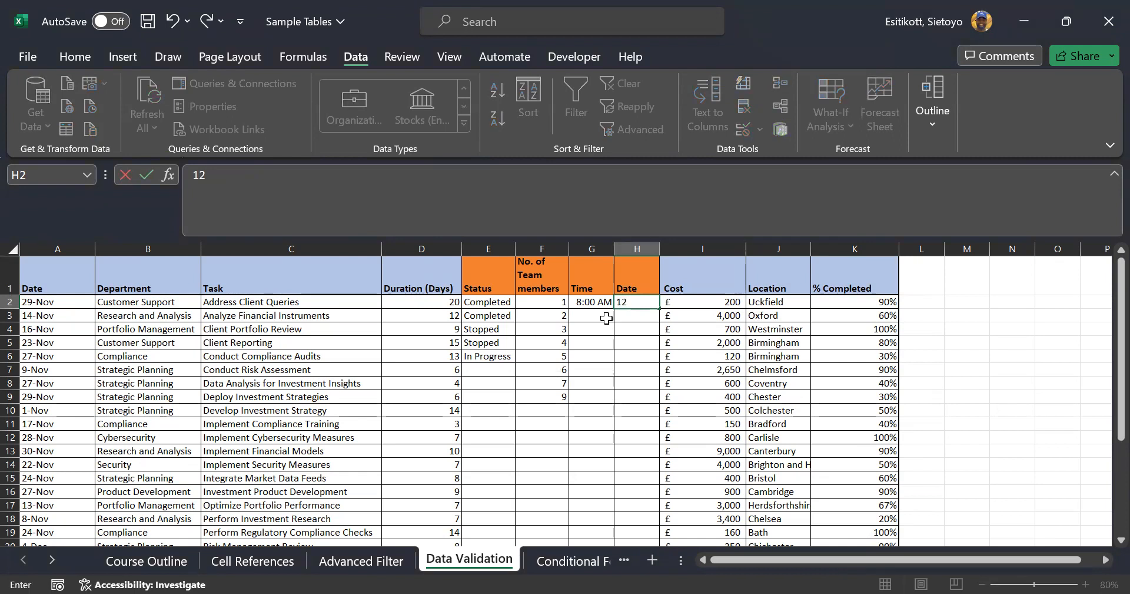
type("/8/2023")
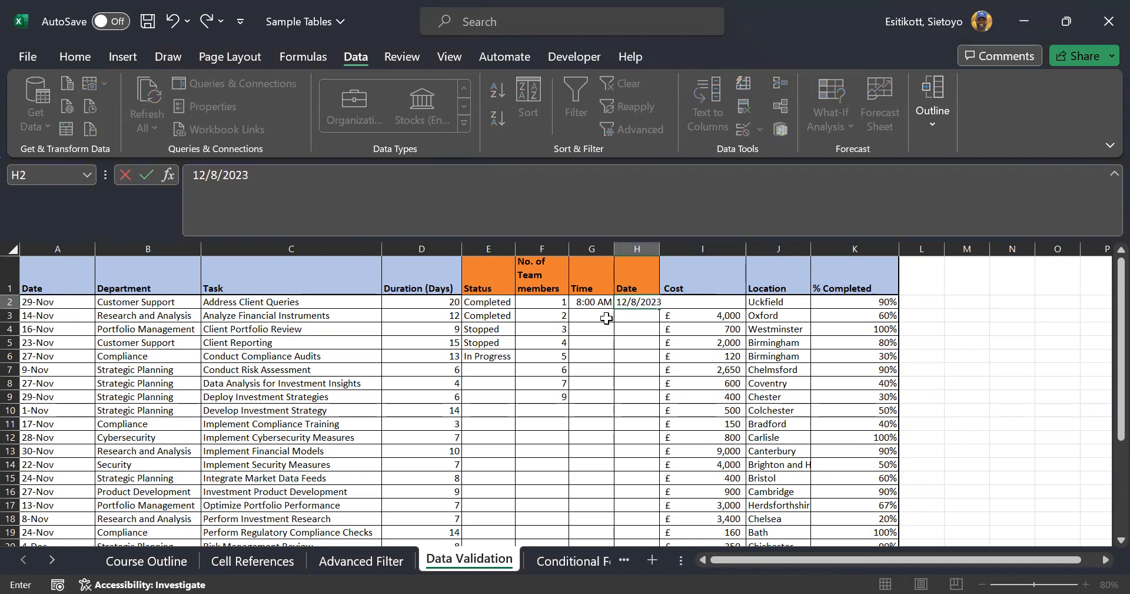
key("Return")
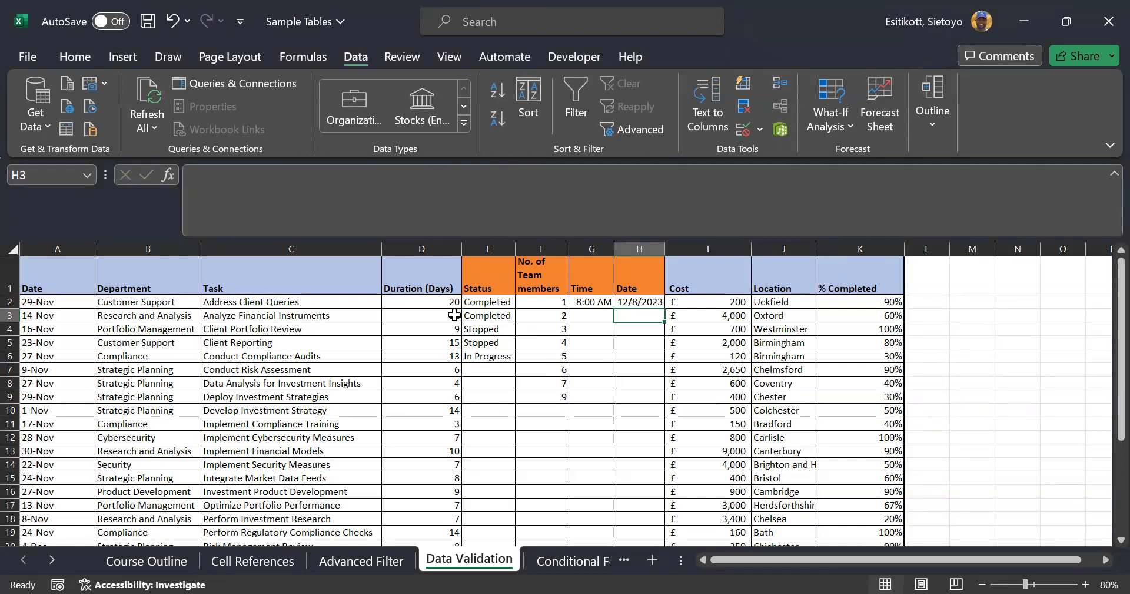
Drag column A's right border left so the dates fit snugly
left_click_drag(96, 253, 64, 253)
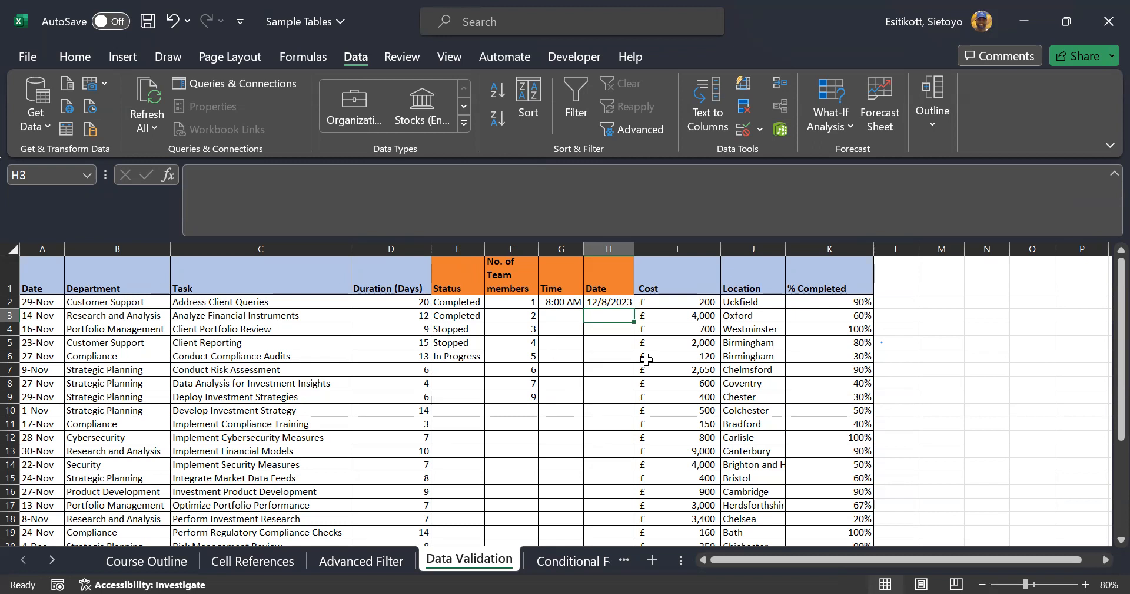
scroll(537, 490, "down", 3)
scroll(537, 490, "down", 2)
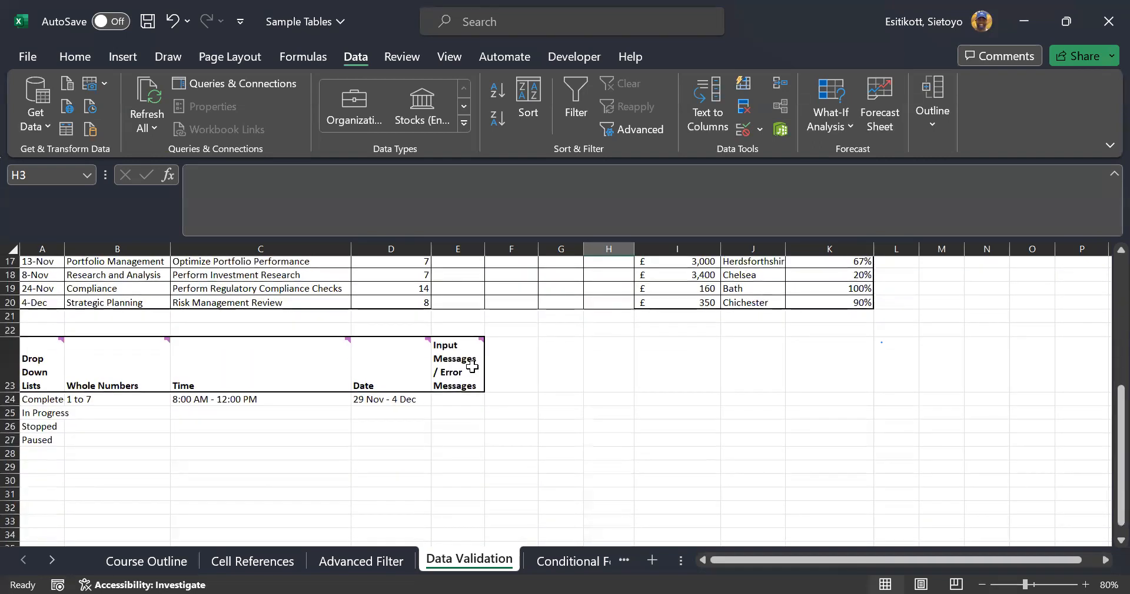
left_click(473, 367)
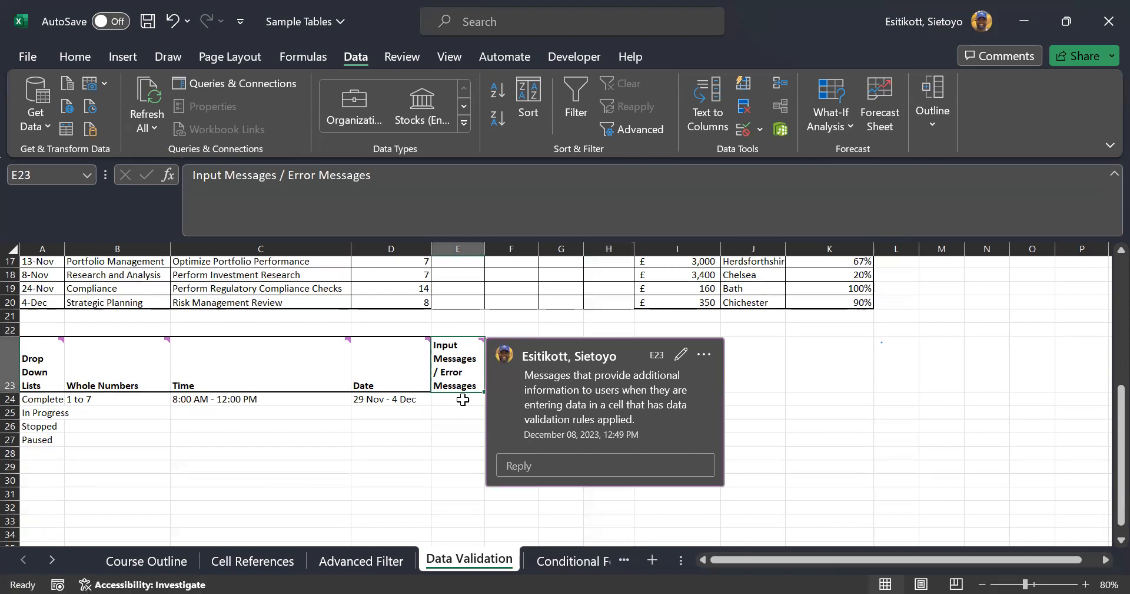
mouse_move(468, 362)
left_click(872, 473)
scroll(859, 456, "up", 5)
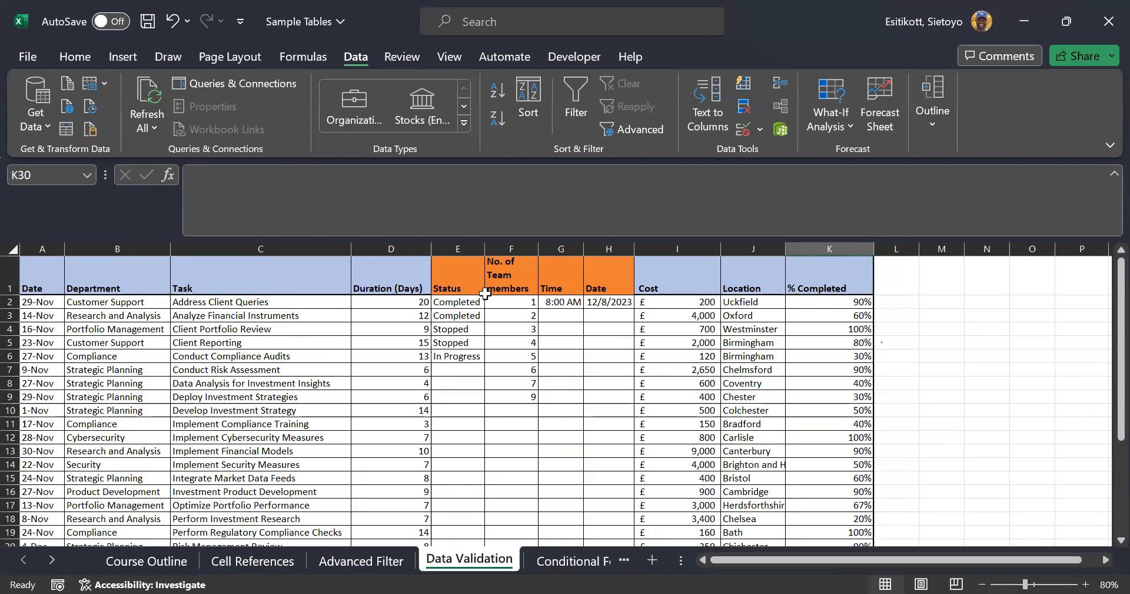
left_click_drag(469, 302, 452, 511)
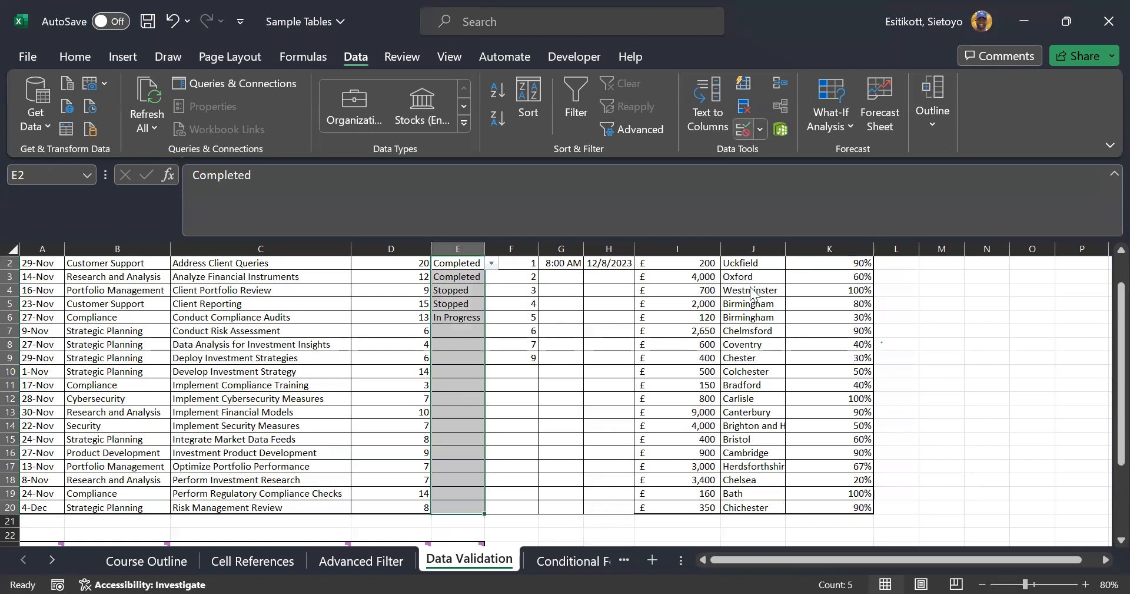
Give the Status cells' data validation an input message titled 'Status'
left_click(743, 129)
left_click(771, 235)
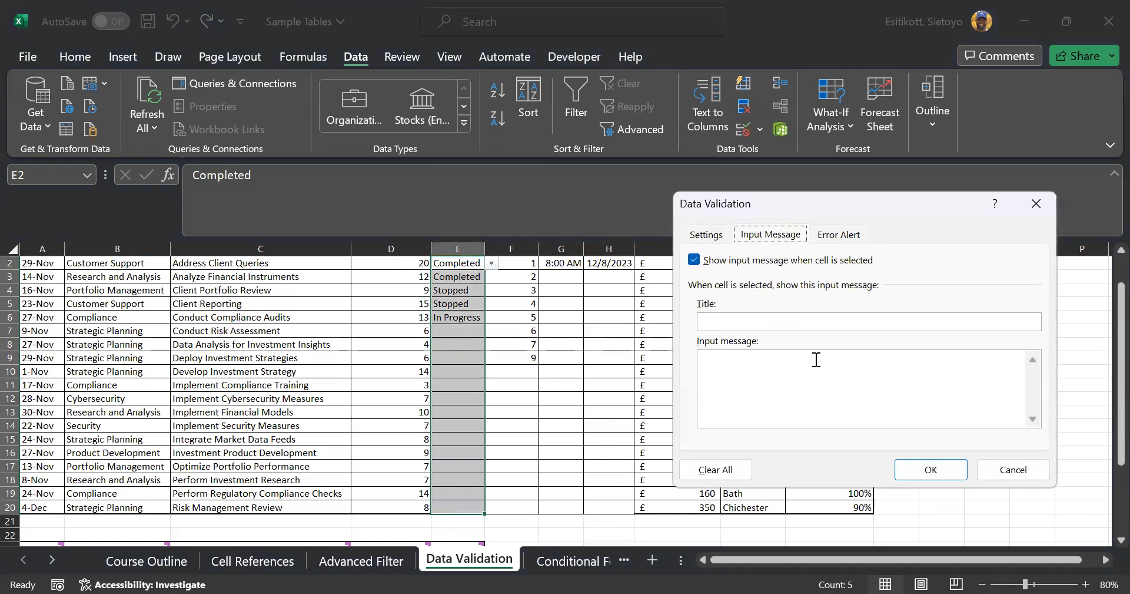
left_click(806, 318)
type("Status")
Add an Information-style error alert reading 'Please input correct information' and apply it
left_click(838, 234)
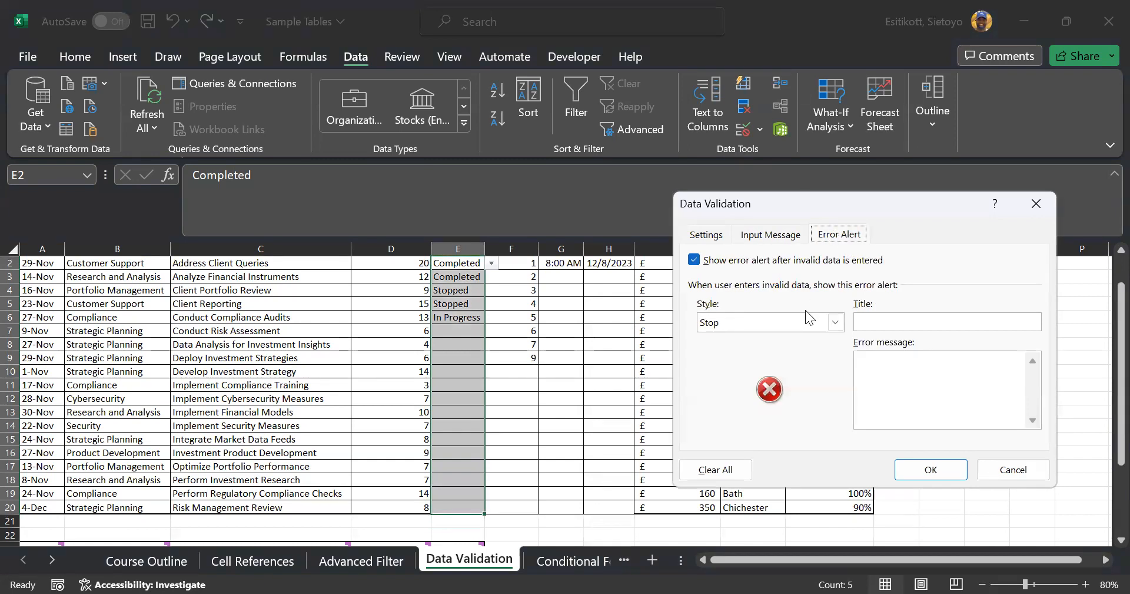
left_click(836, 323)
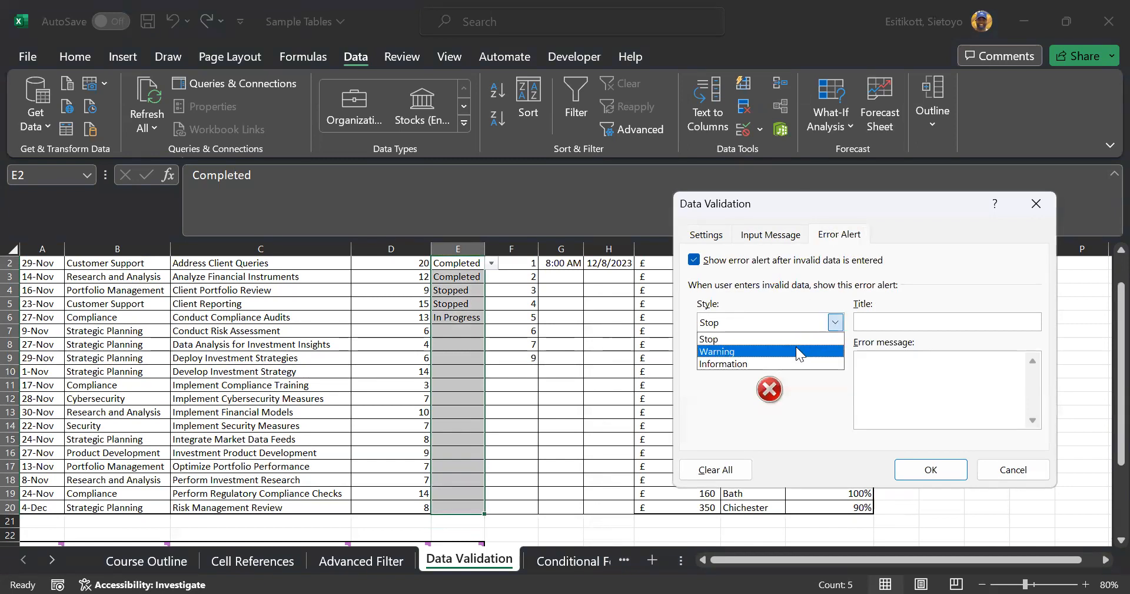
left_click(766, 363)
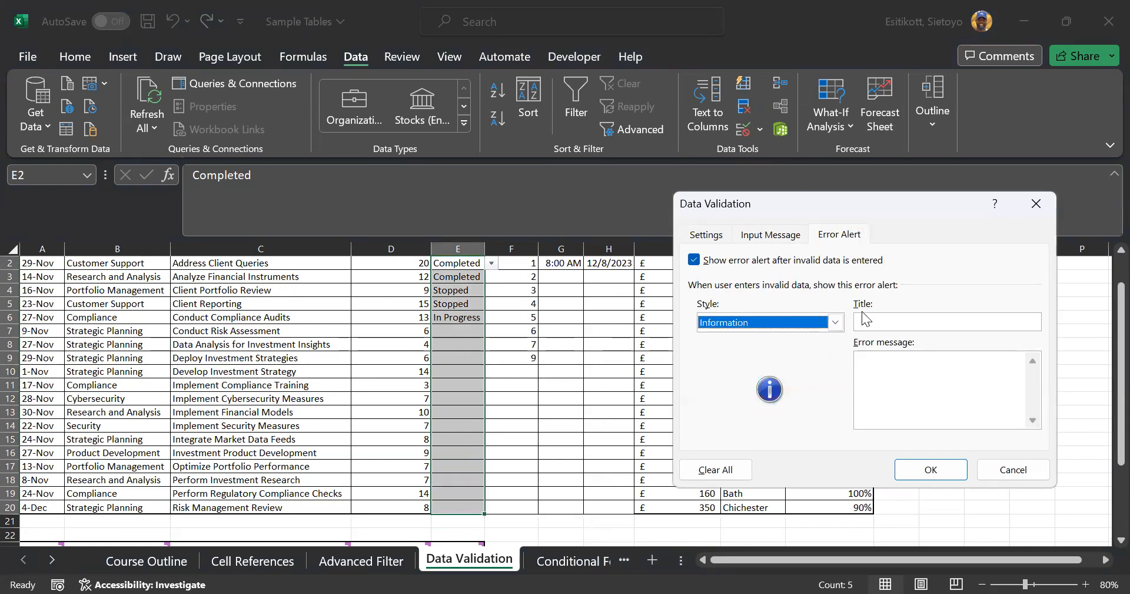
left_click(893, 322)
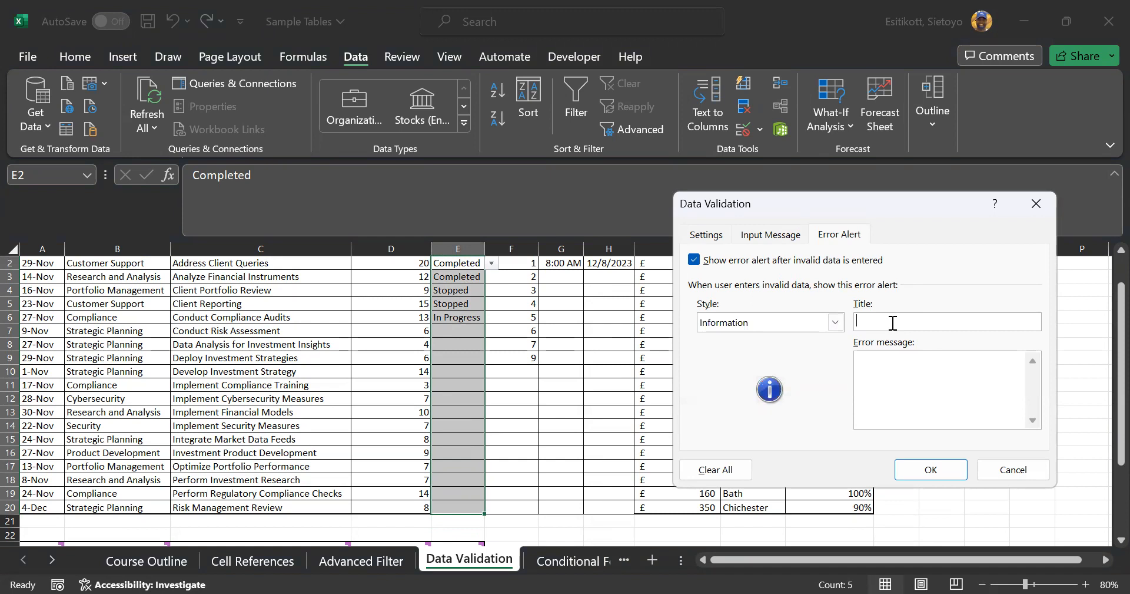
left_click(905, 359)
type("Please input correct information")
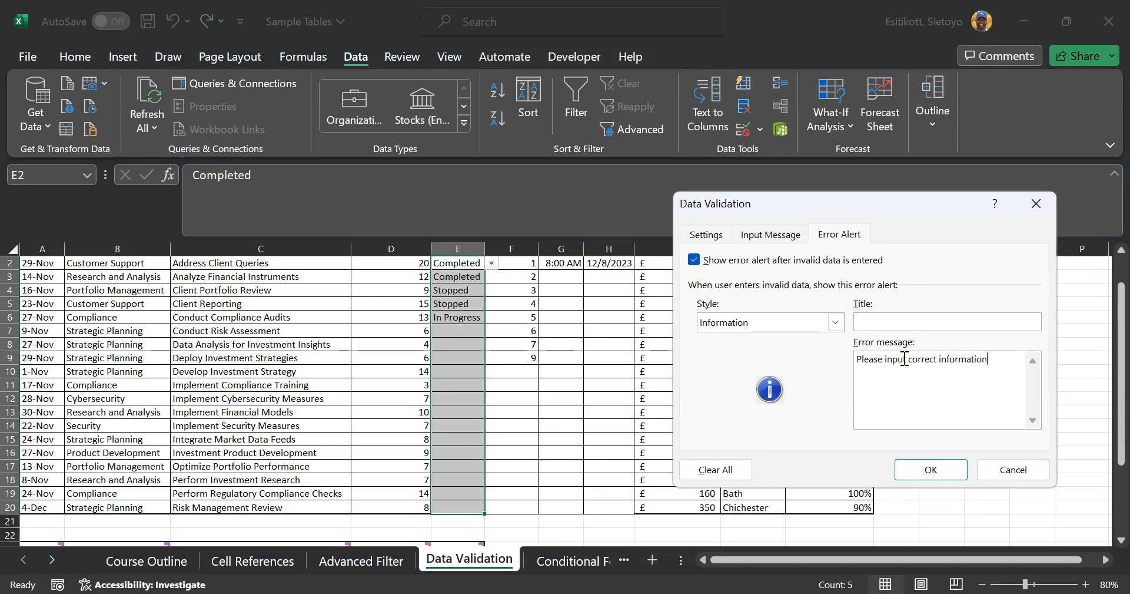
left_click(942, 468)
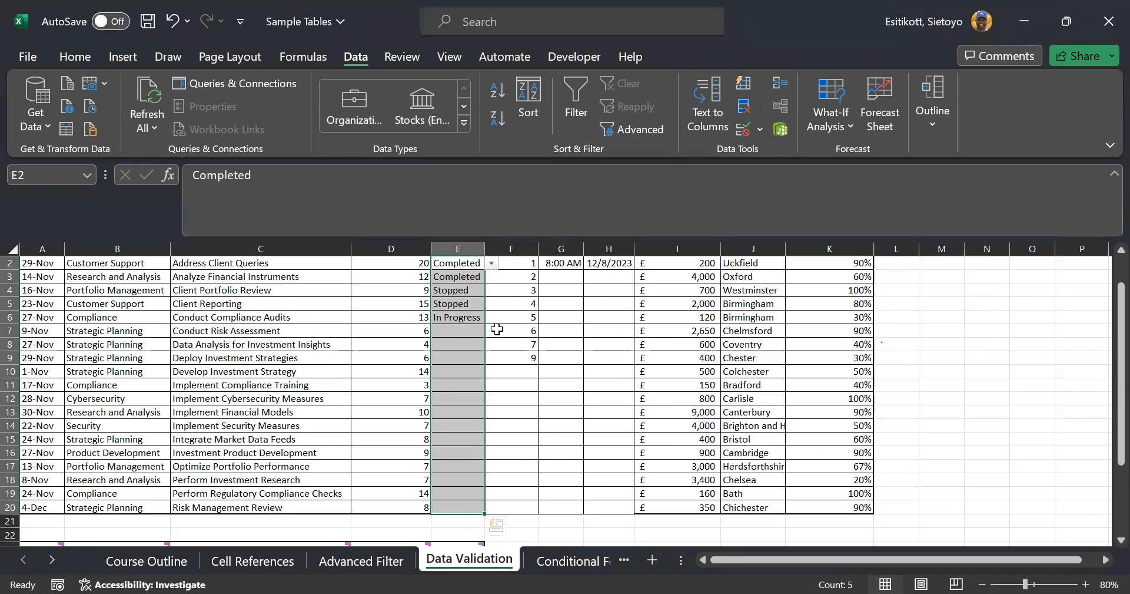
left_click(467, 317)
left_click(463, 328)
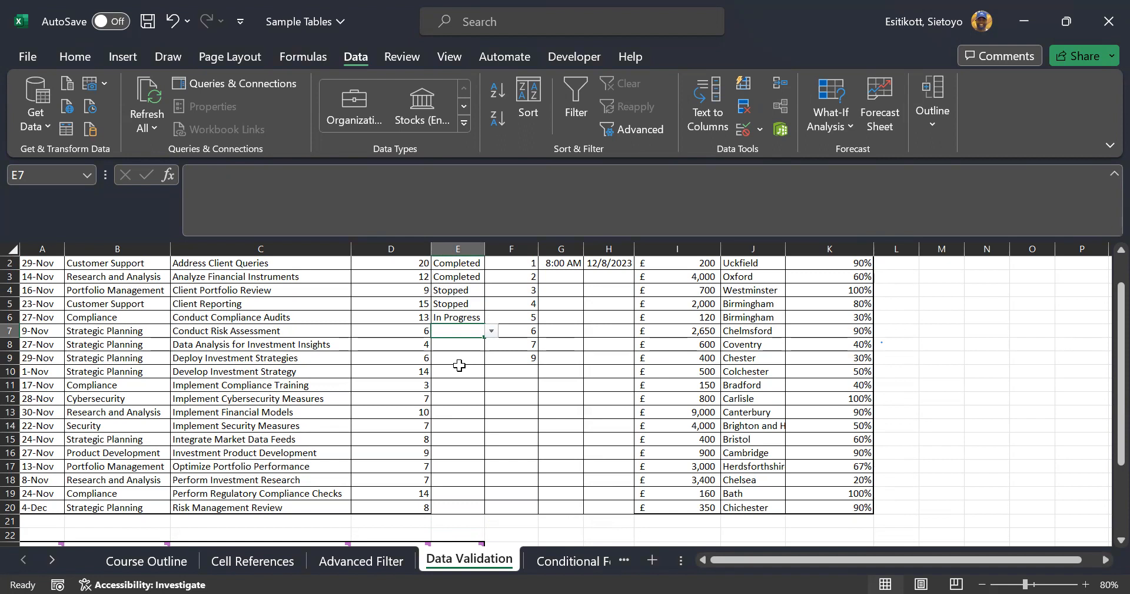
type("Program")
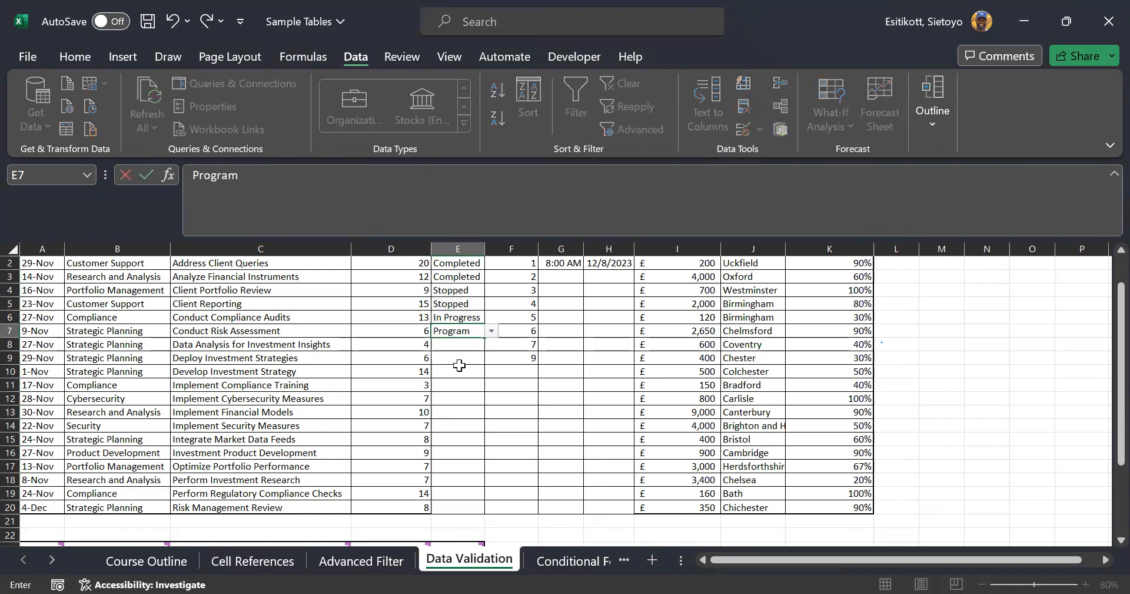
key("Return")
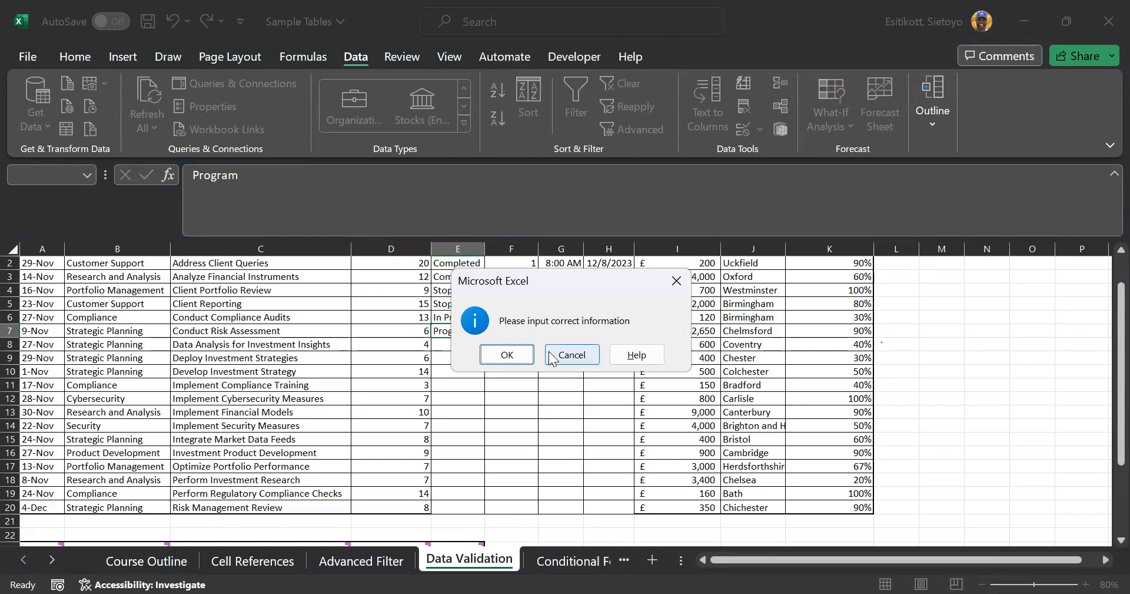
left_click(522, 355)
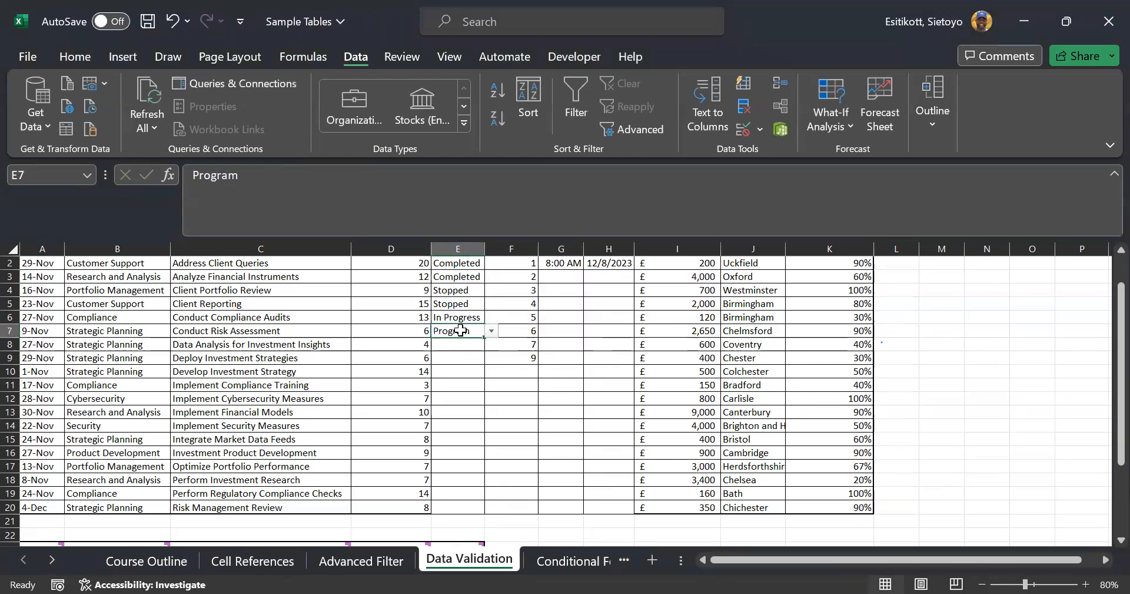
key("Delete")
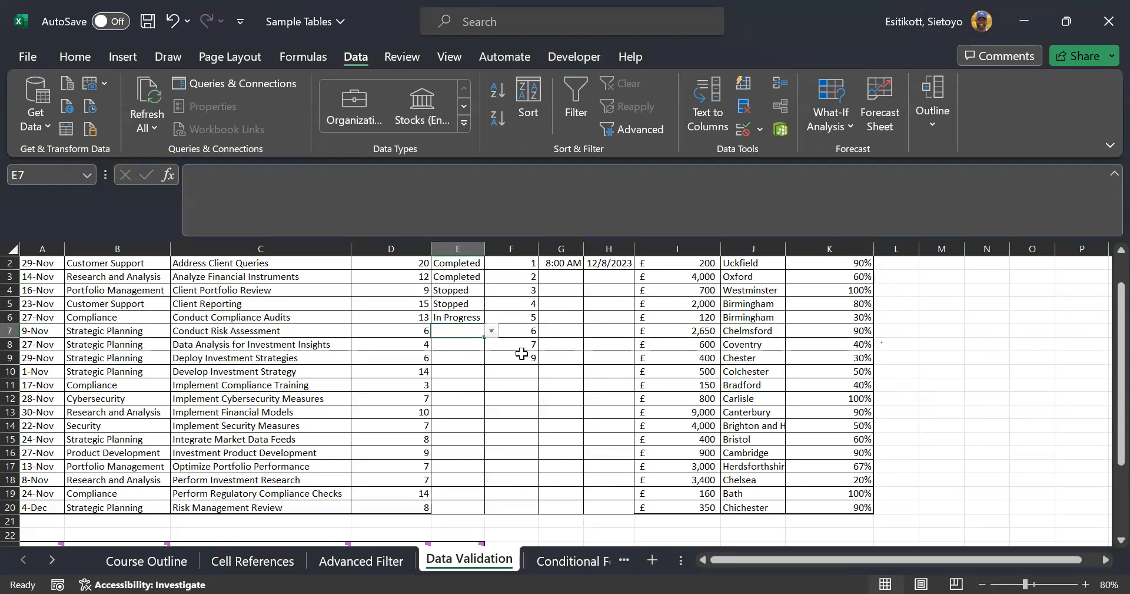
scroll(353, 395, "down", 3)
scroll(353, 395, "down", 2)
Copy the status value cells and select a range in the Status column
left_click_drag(50, 402, 47, 436)
right_click(47, 437)
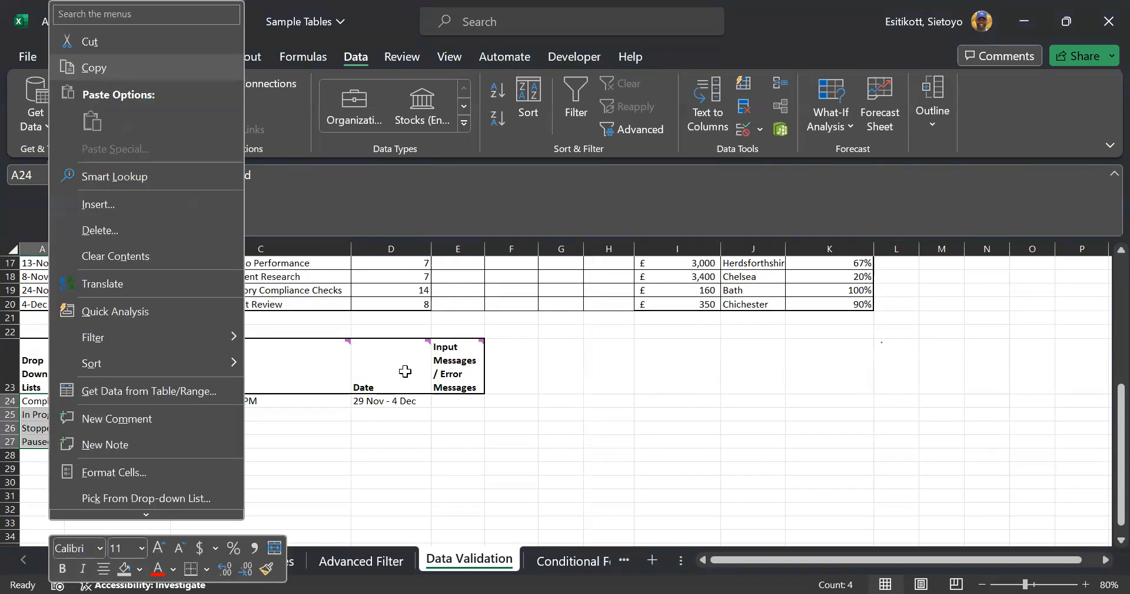
scroll(406, 371, "up", 6)
left_click_drag(462, 301, 459, 511)
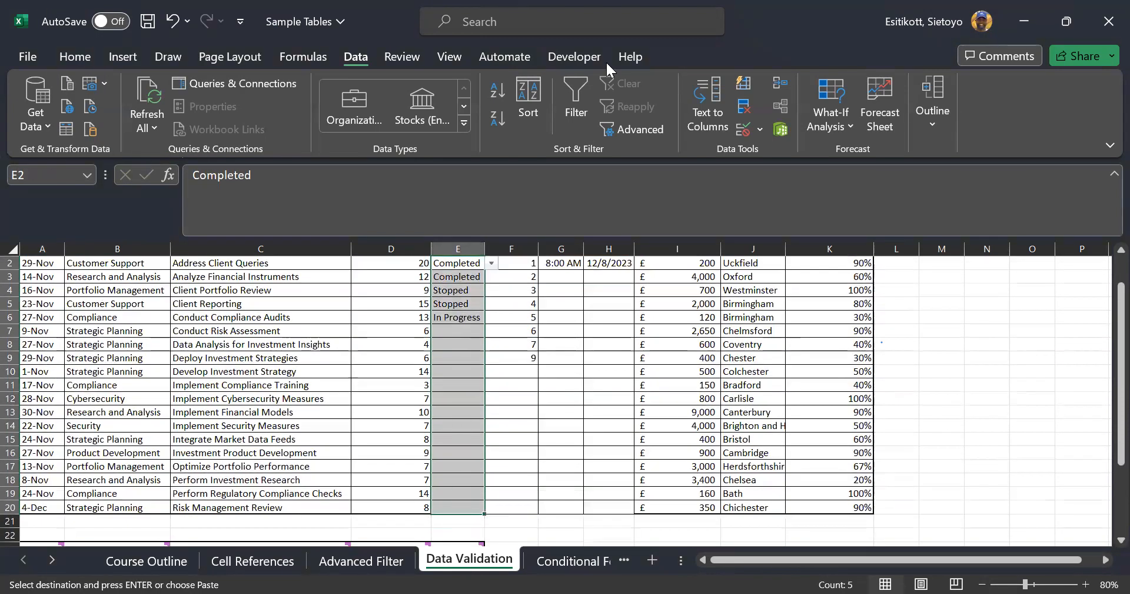
Try a Warning alert style and edit the error message, then cancel without saving
left_click(745, 130)
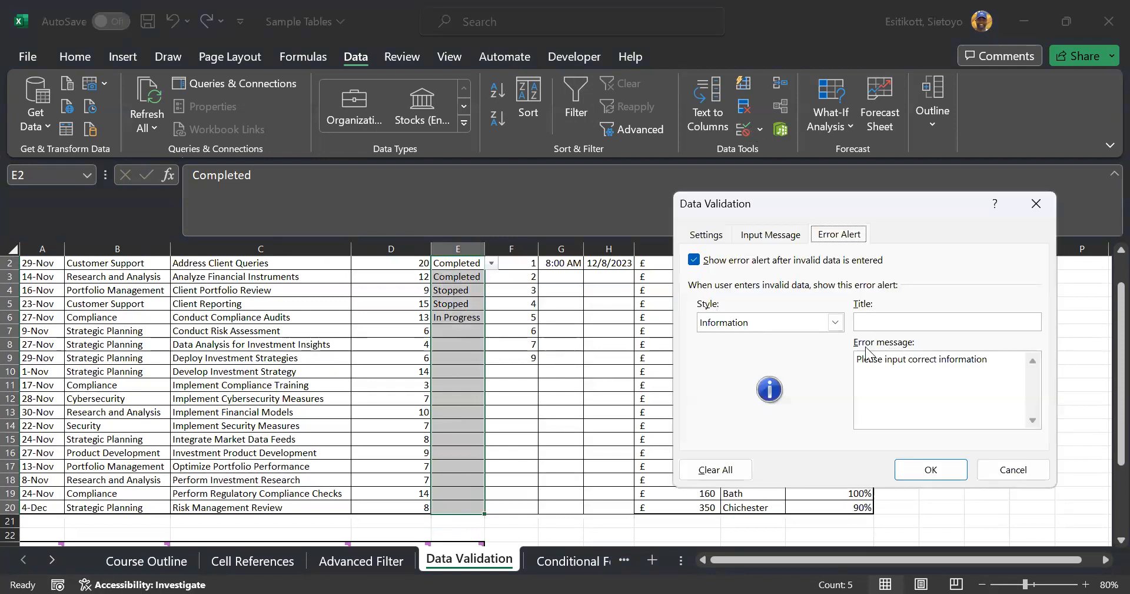
left_click(836, 321)
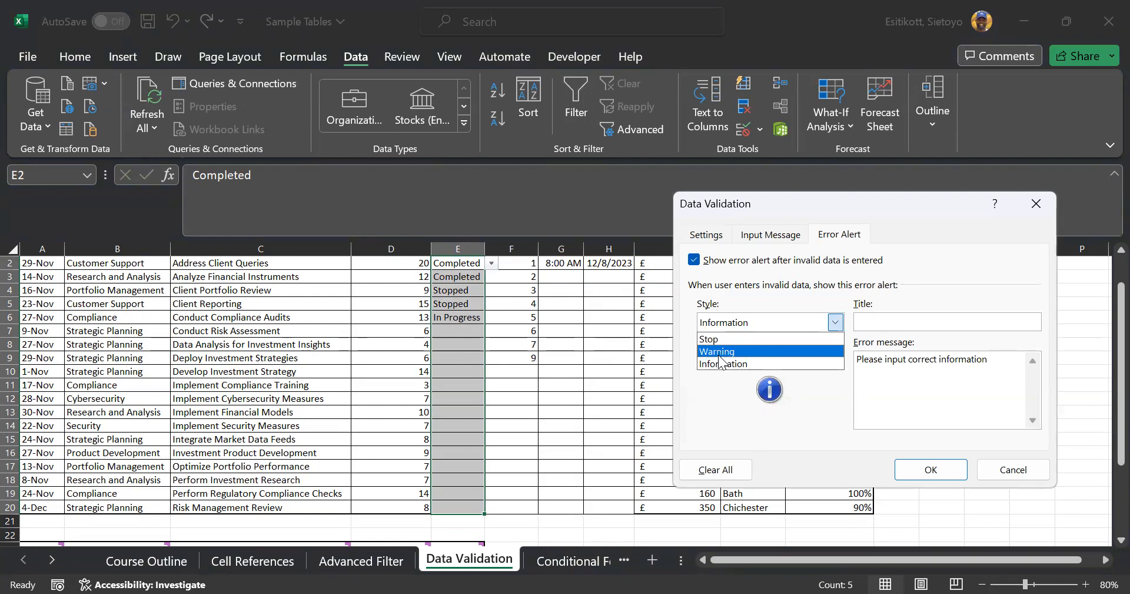
left_click(968, 380)
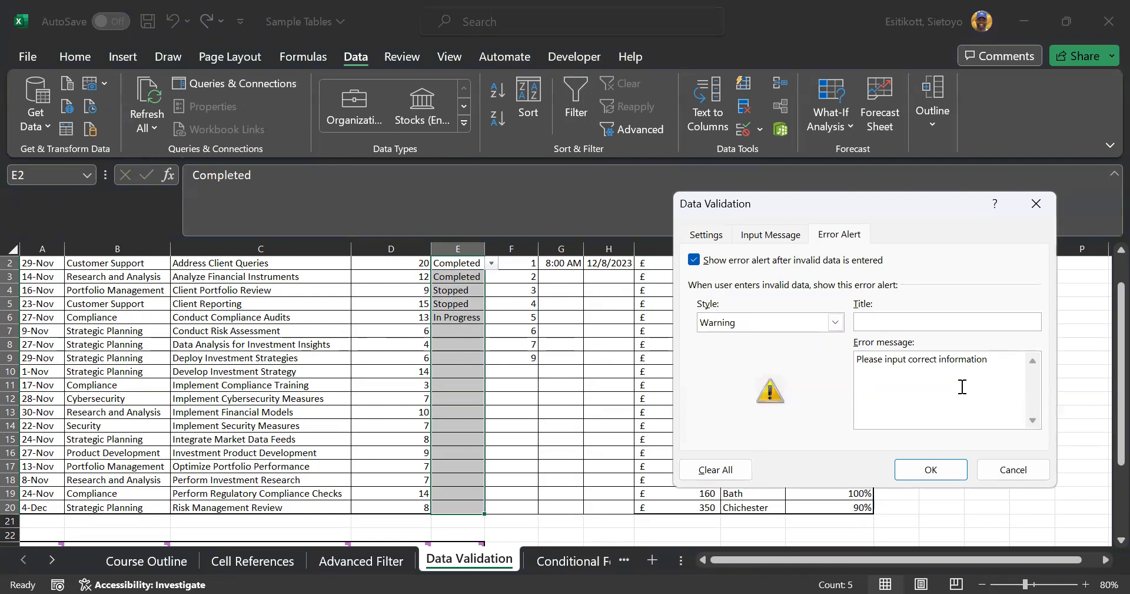
key("ctrl+a")
left_click(998, 368)
type(":")
right_click(996, 368)
left_click(949, 460)
left_click(1002, 476)
Copy the allowed status values A24:A27 and select the Status cells from E2 down
left_click_drag(36, 319, 43, 348)
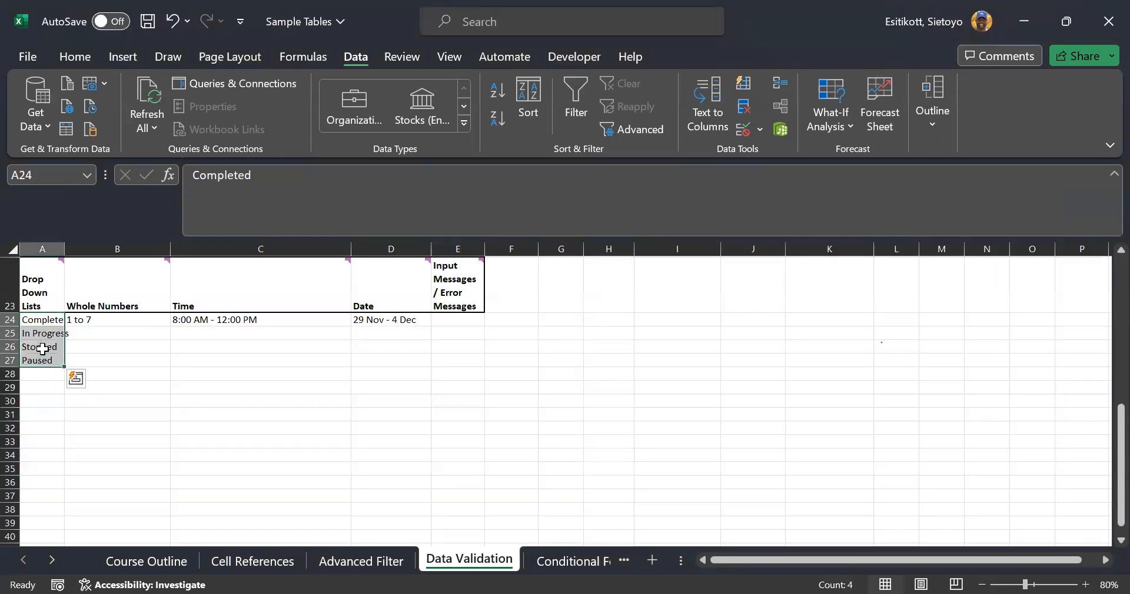
key("ctrl+c")
scroll(157, 409, "up", 7)
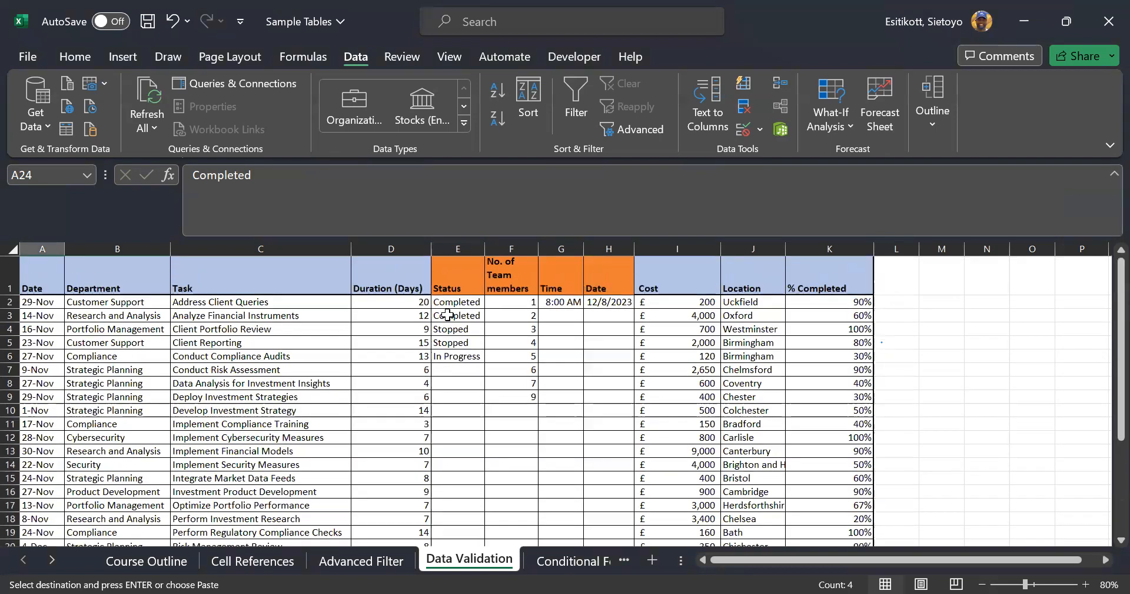
left_click(449, 305)
left_click_drag(454, 427, 464, 456)
Append ': Complete, In Progress, Stopped, Paused' to the Status error message and apply it
left_click(744, 128)
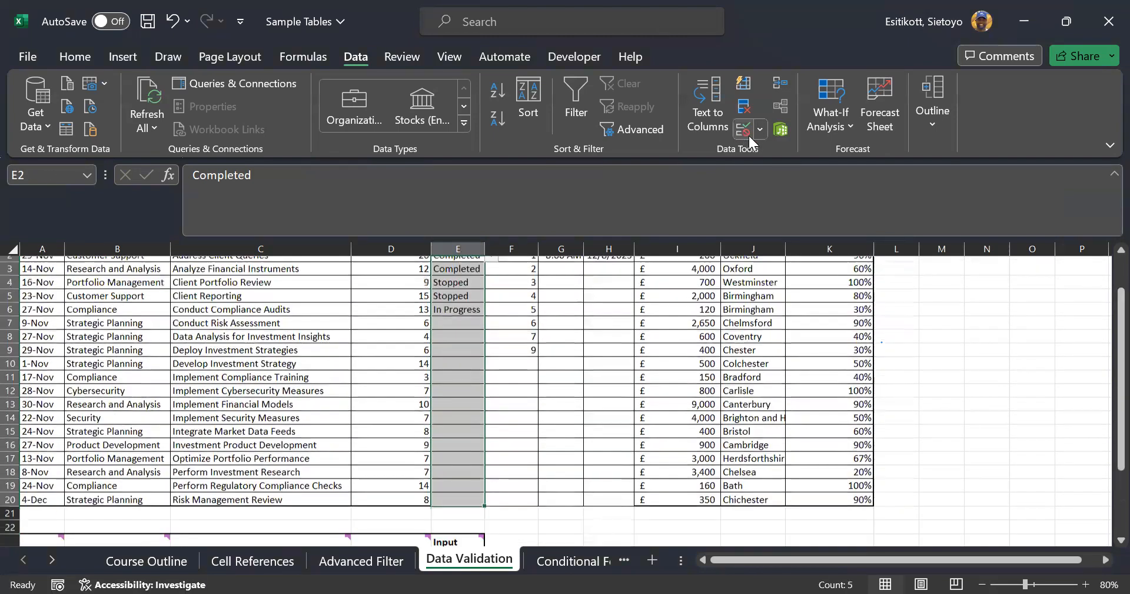
left_click(1002, 358)
type(":")
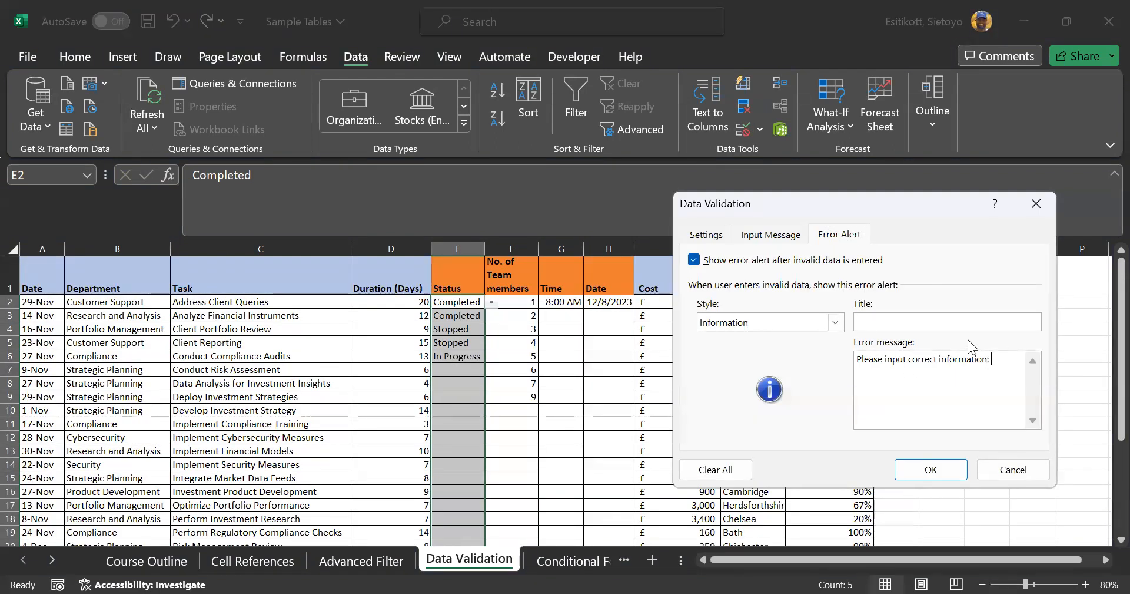
type(" Complete,")
type("In progre")
key("BackSpace")
key("BackSpace")
key("BackSpace")
key("BackSpace")
key("BackSpace")
key("BackSpace")
type("Progre")
type("ss, Stopped, Paused")
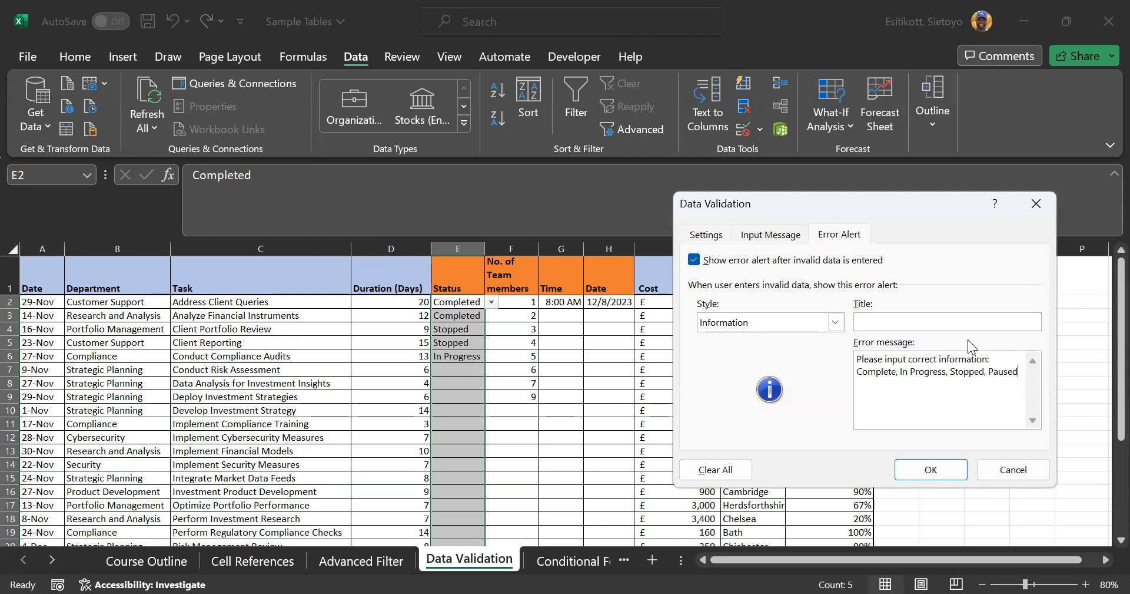
left_click(941, 472)
Enter the invalid value 'Type' in E7 and cancel once the alert rejects it
left_click(460, 367)
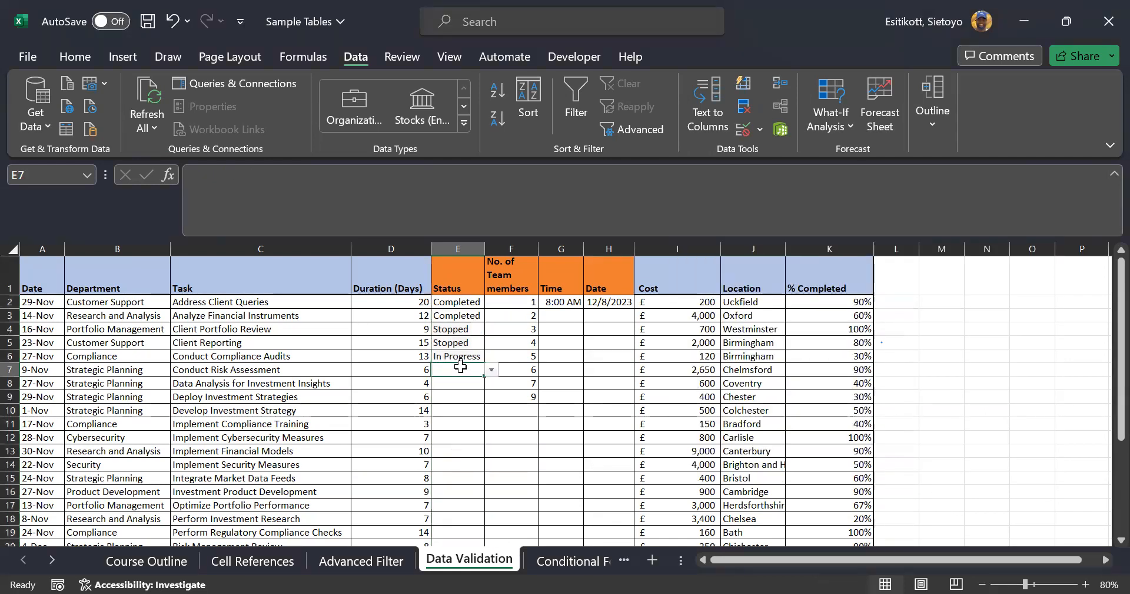
type("Type")
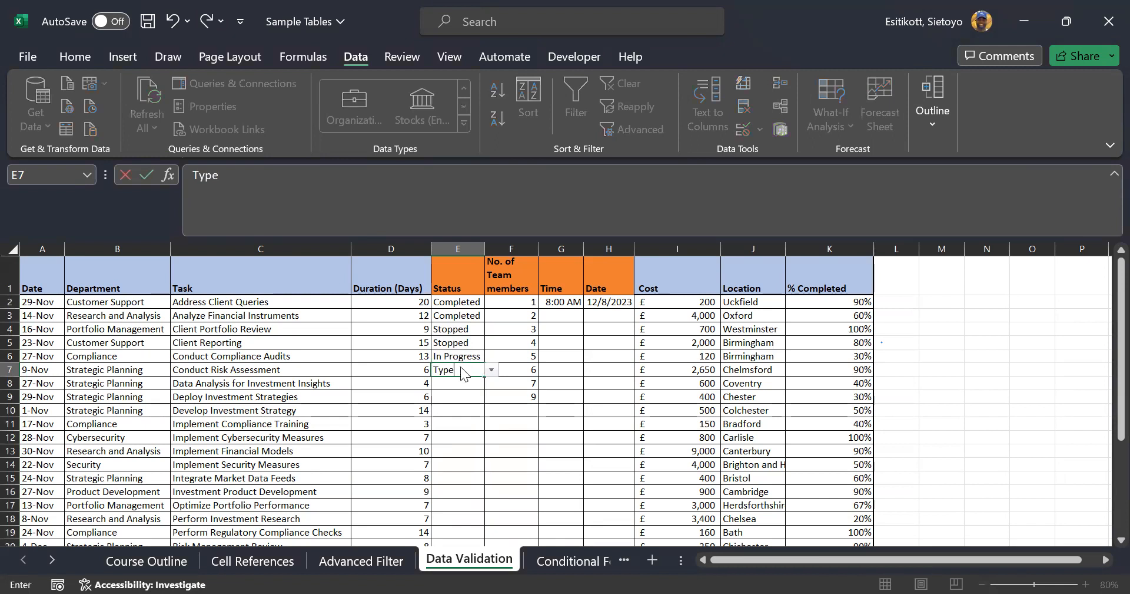
key("Return")
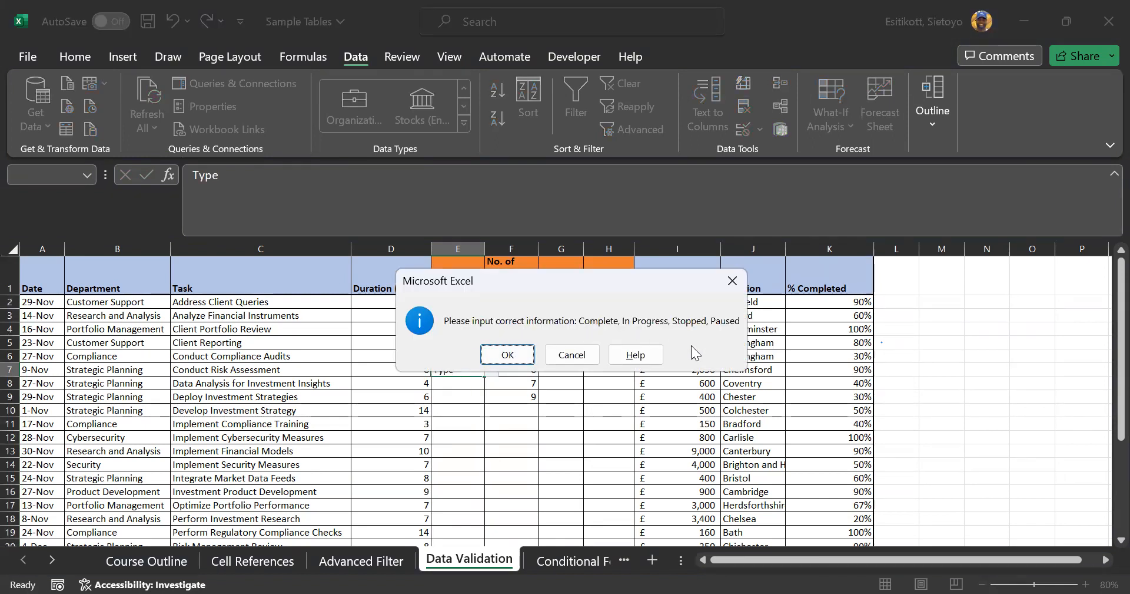
left_click(593, 358)
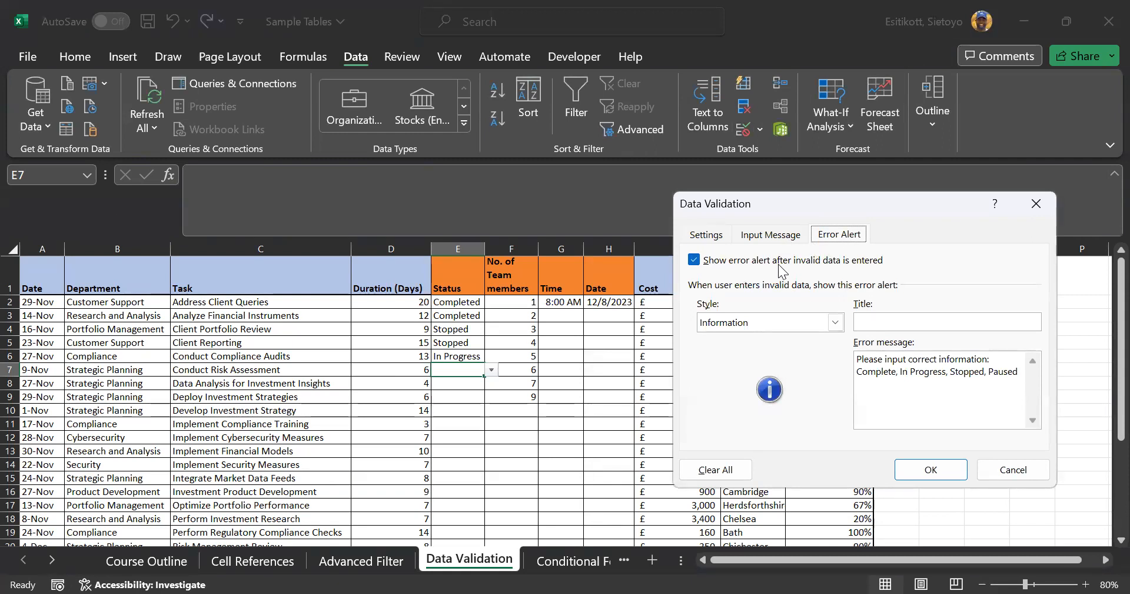
Copy the error message listing Complete, In Progress, Stopped, Paused into the input message box and confirm
left_click(773, 234)
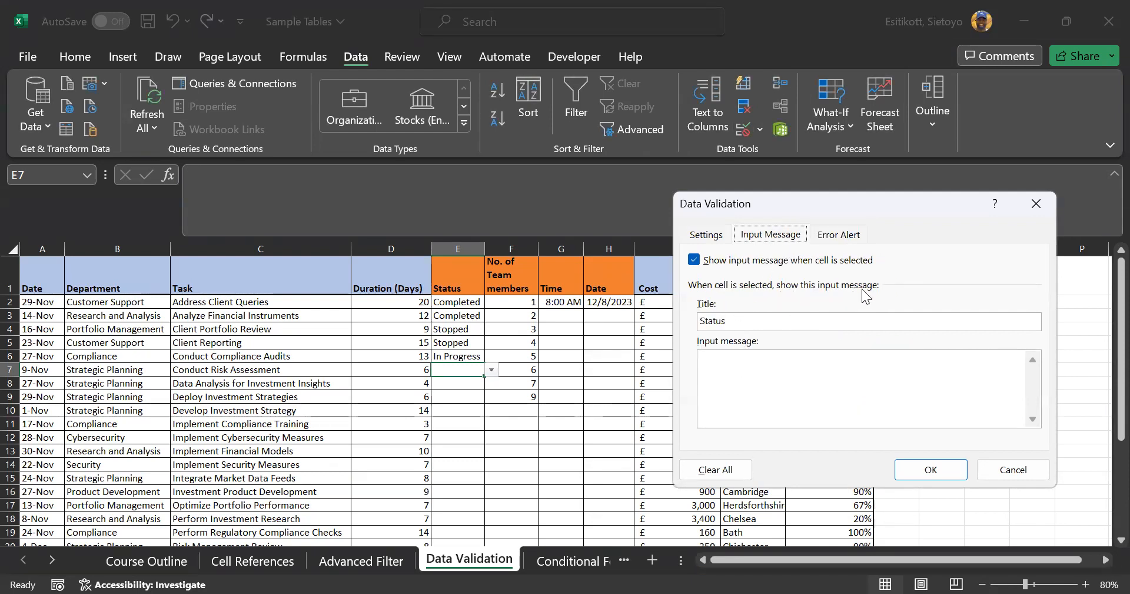
left_click(830, 237)
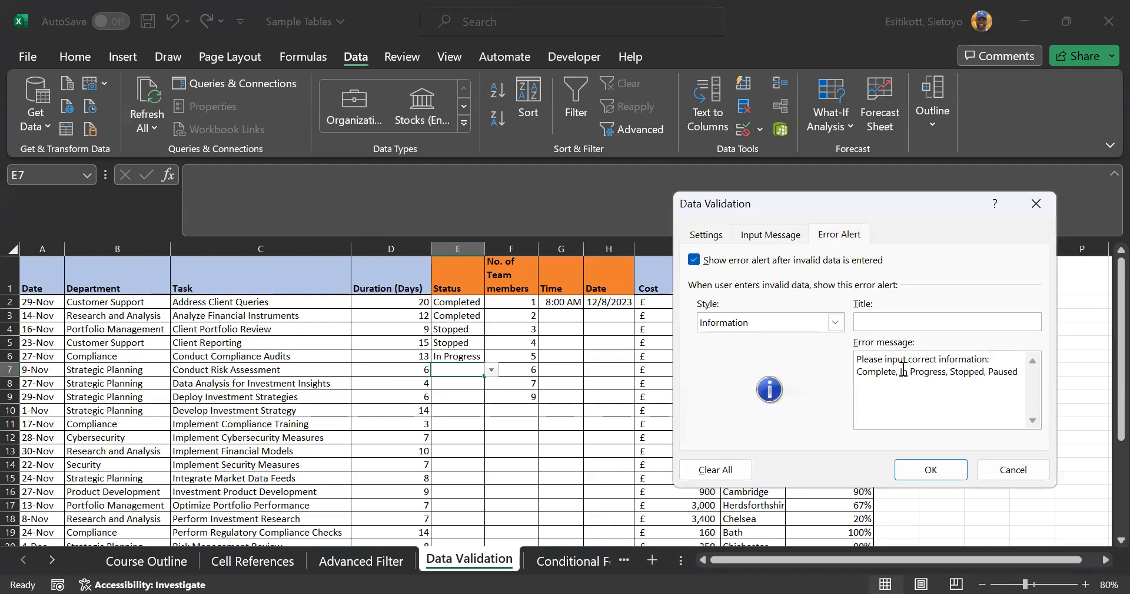
left_click(904, 369)
key("ctrl+a")
key("ctrl+c")
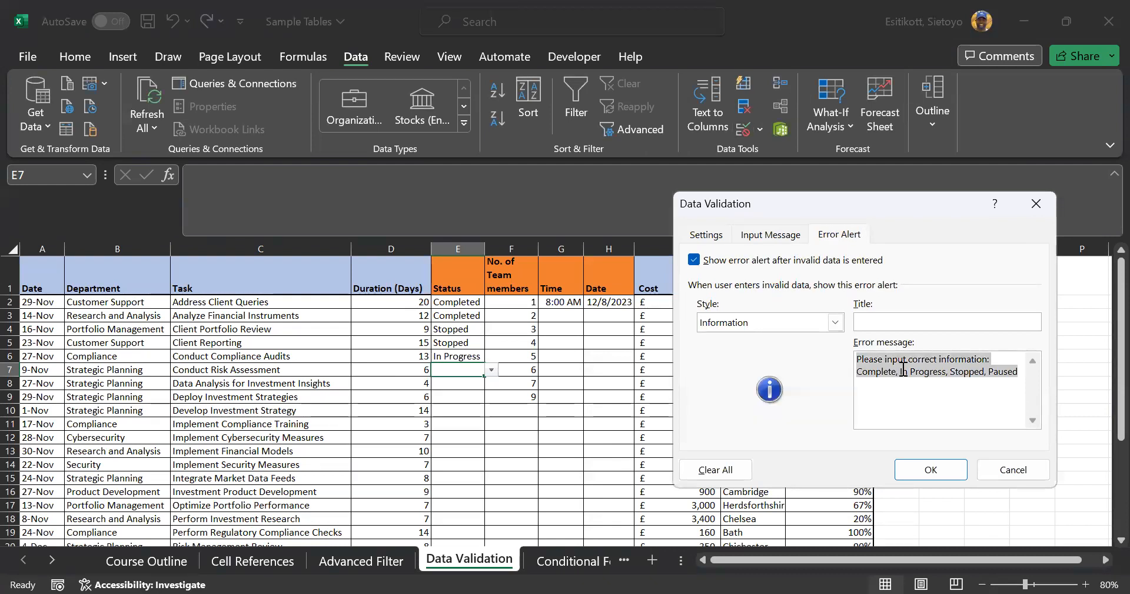
left_click(775, 237)
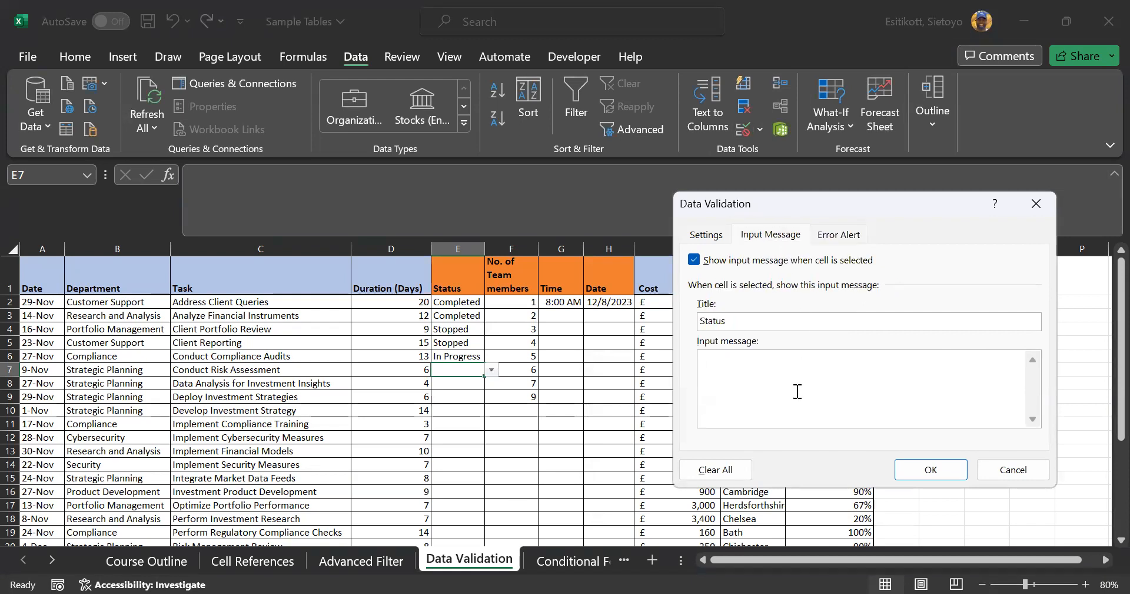
left_click(827, 398)
key("ctrl+v")
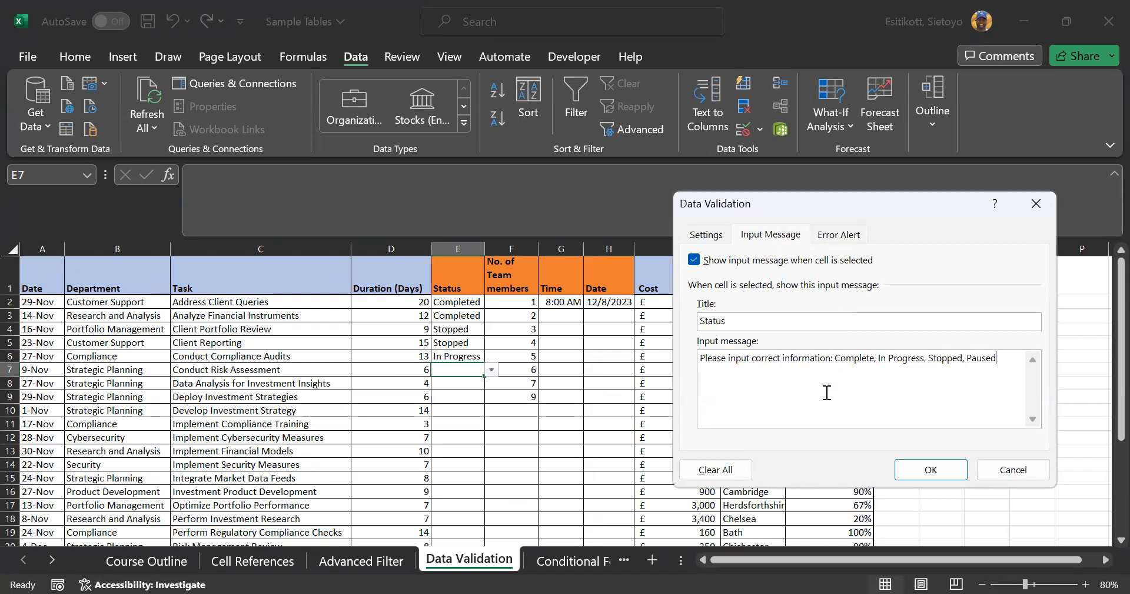
left_click(931, 469)
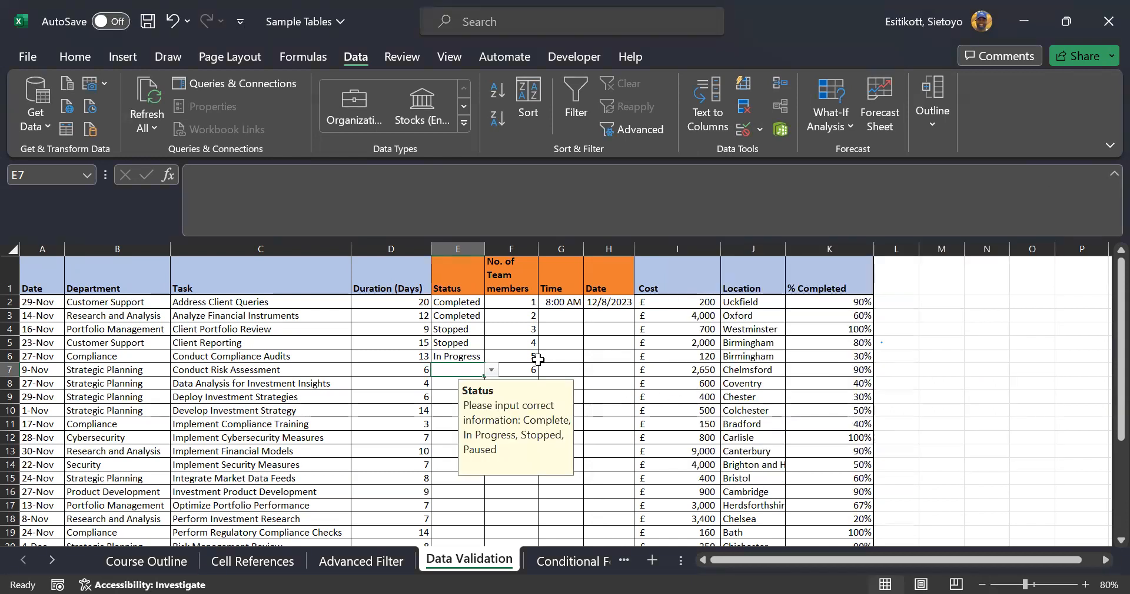
Reselect E7 to see the Status input message, then go to the Conditional Formatting sheet
key("Down")
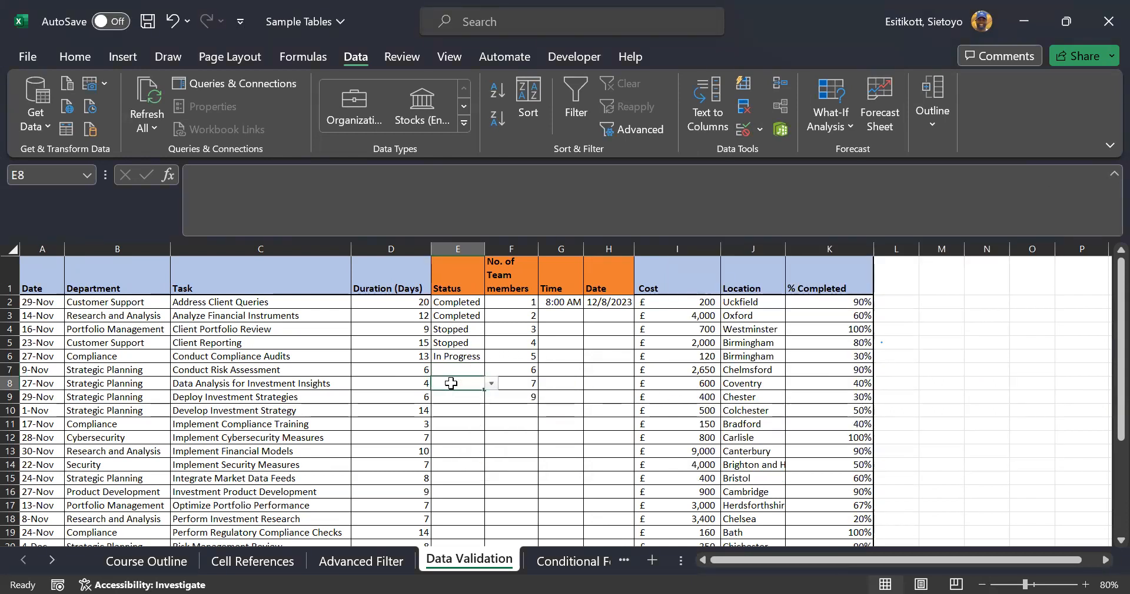
left_click(475, 366)
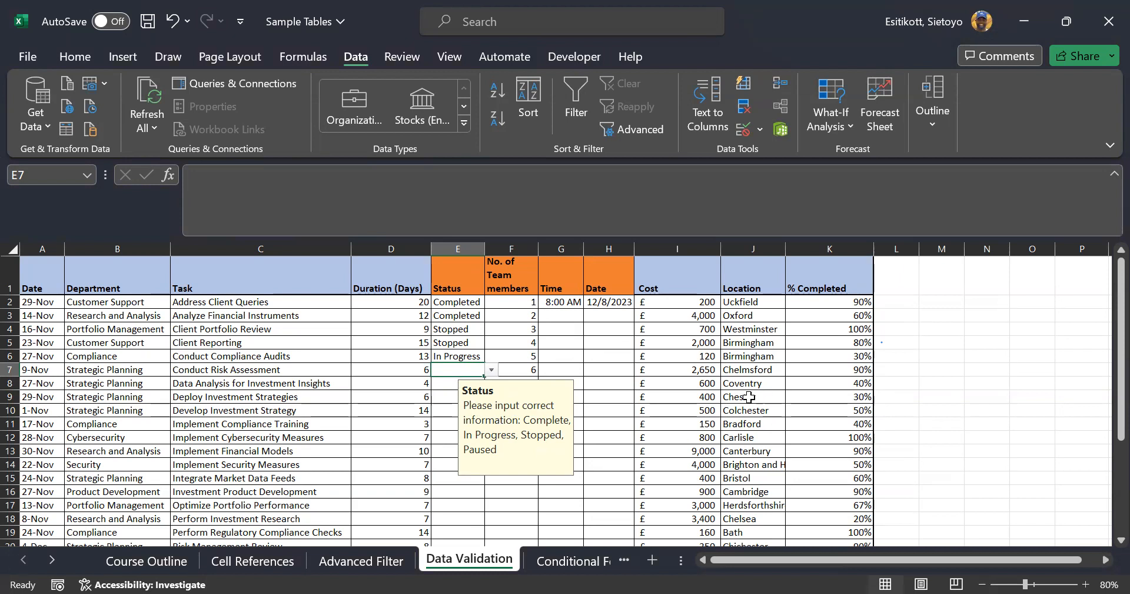
scroll(743, 388, "down", 2)
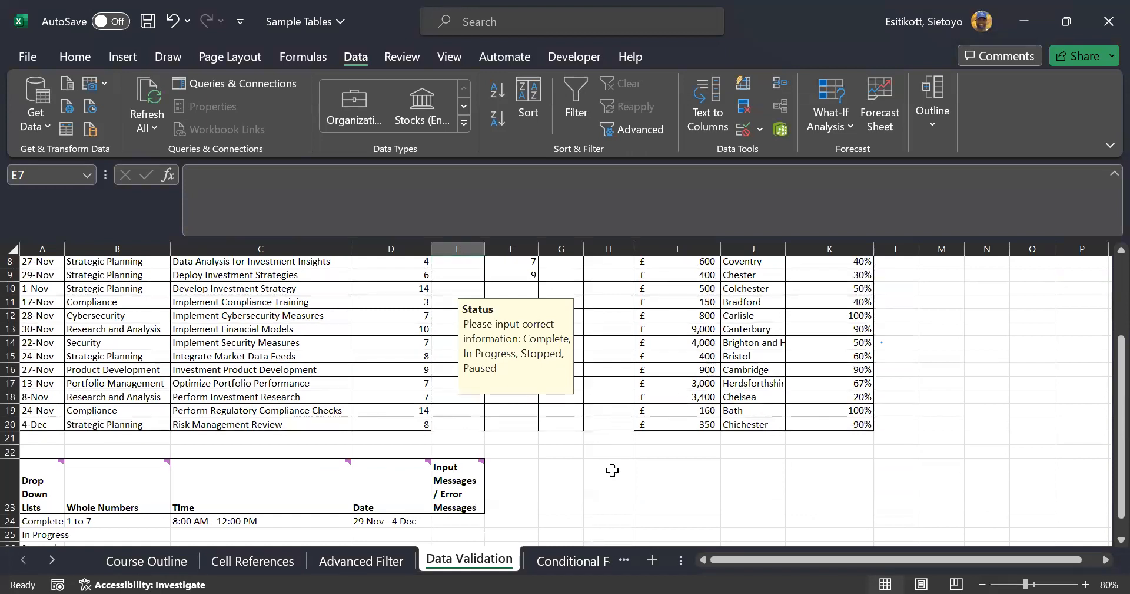
left_click(573, 559)
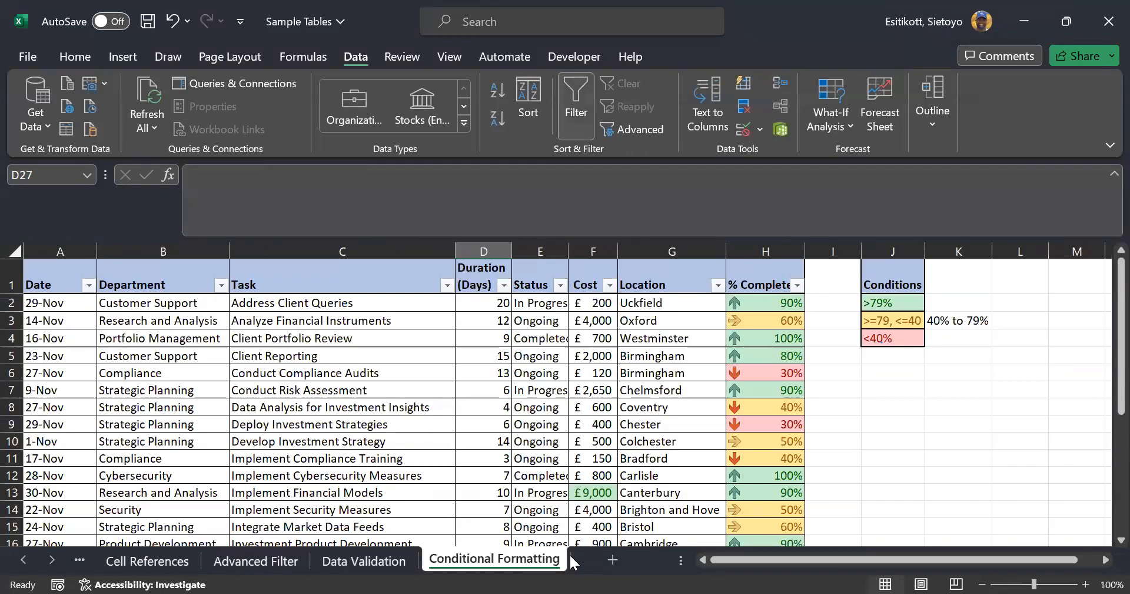
Glance at the Course Outline sheet, then return to Conditional Formatting
left_click(23, 559)
left_click(124, 566)
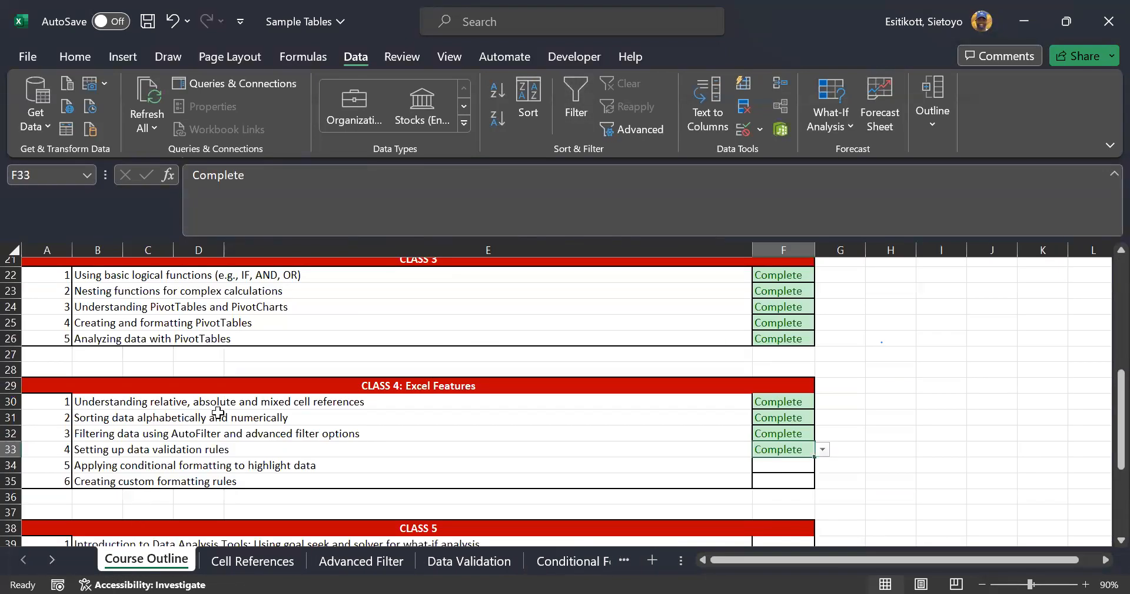
scroll(348, 380, "down", 1)
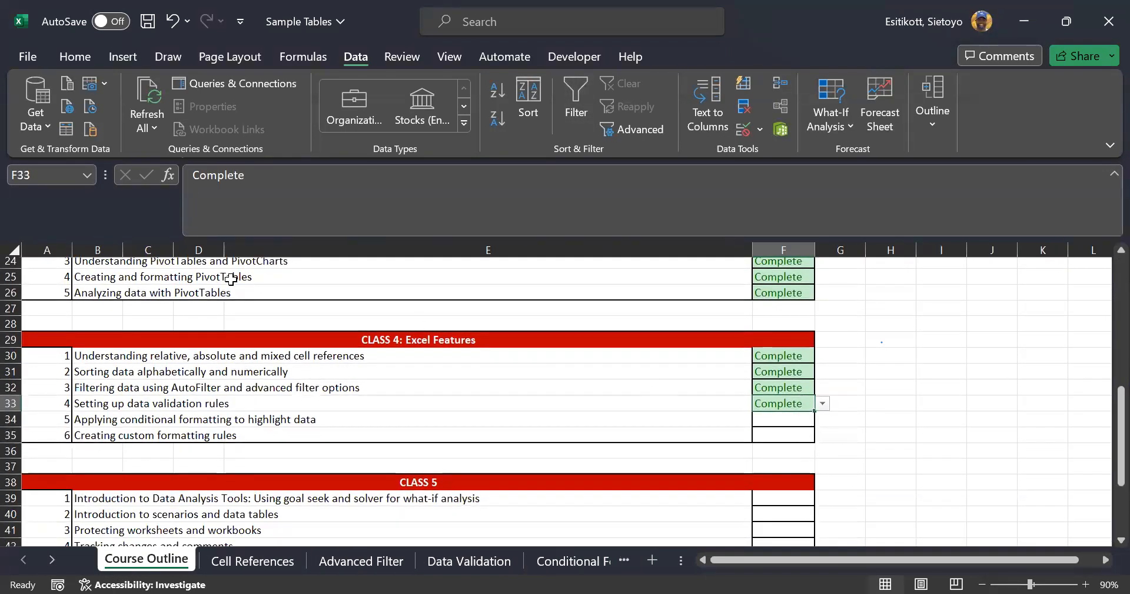
left_click(574, 561)
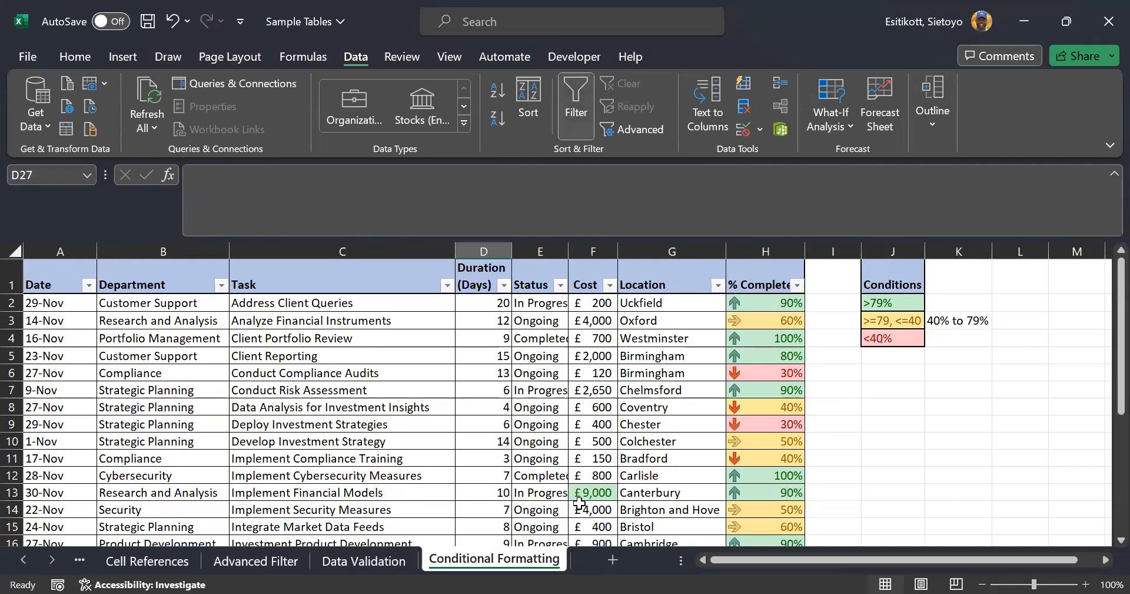
Select the % Complete values H2:H20 and show the Home ribbon
left_click(755, 299)
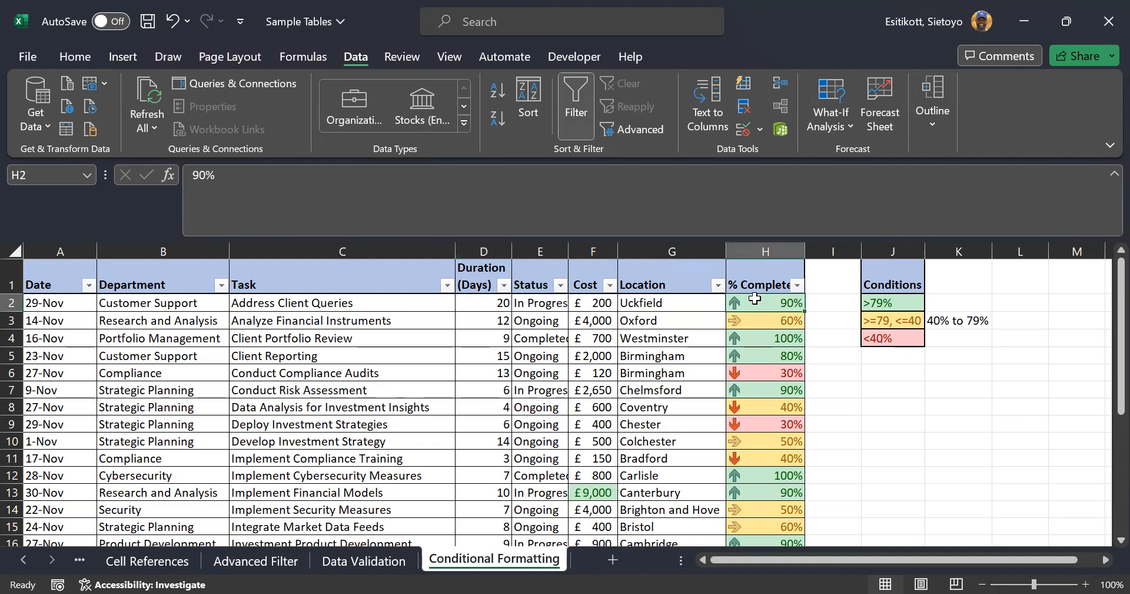
key("ctrl+shift+Down")
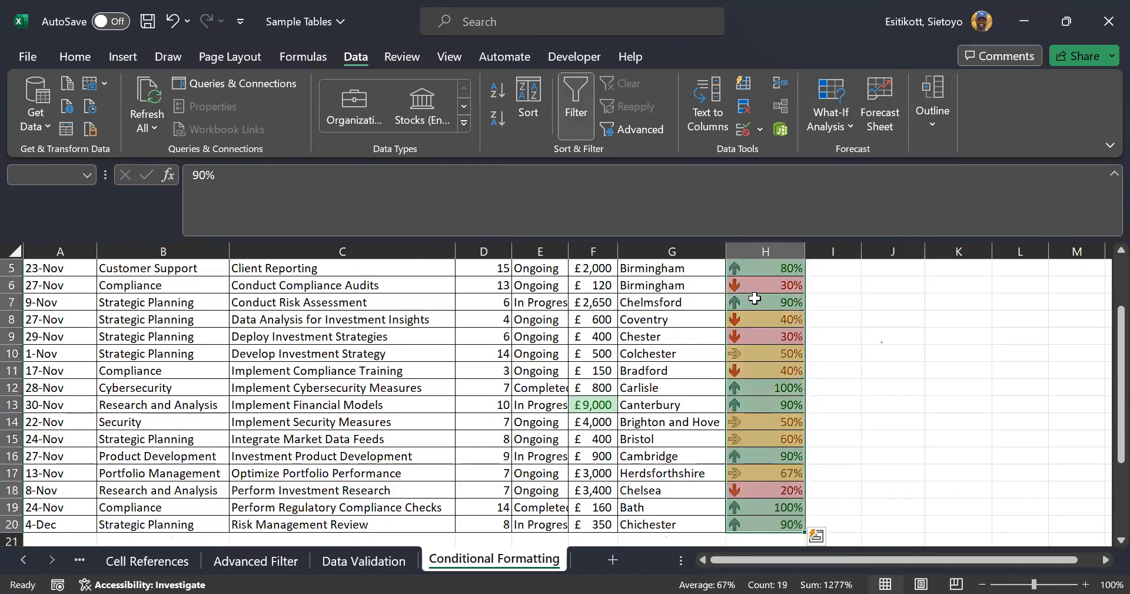
scroll(855, 383, "up", 2)
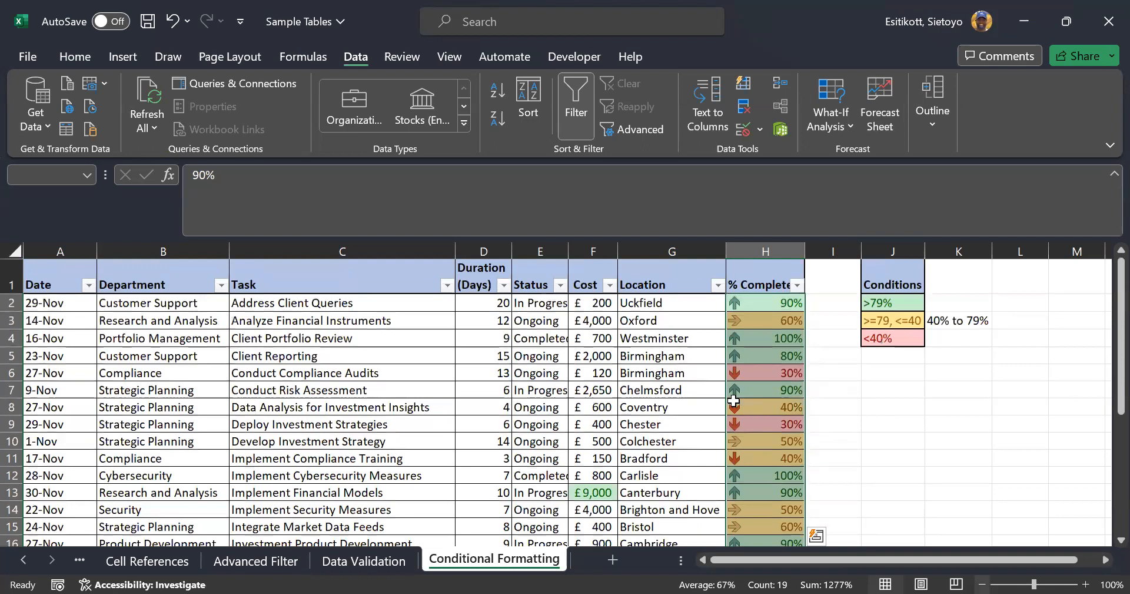
scroll(735, 401, "down", 2)
scroll(732, 414, "up", 1)
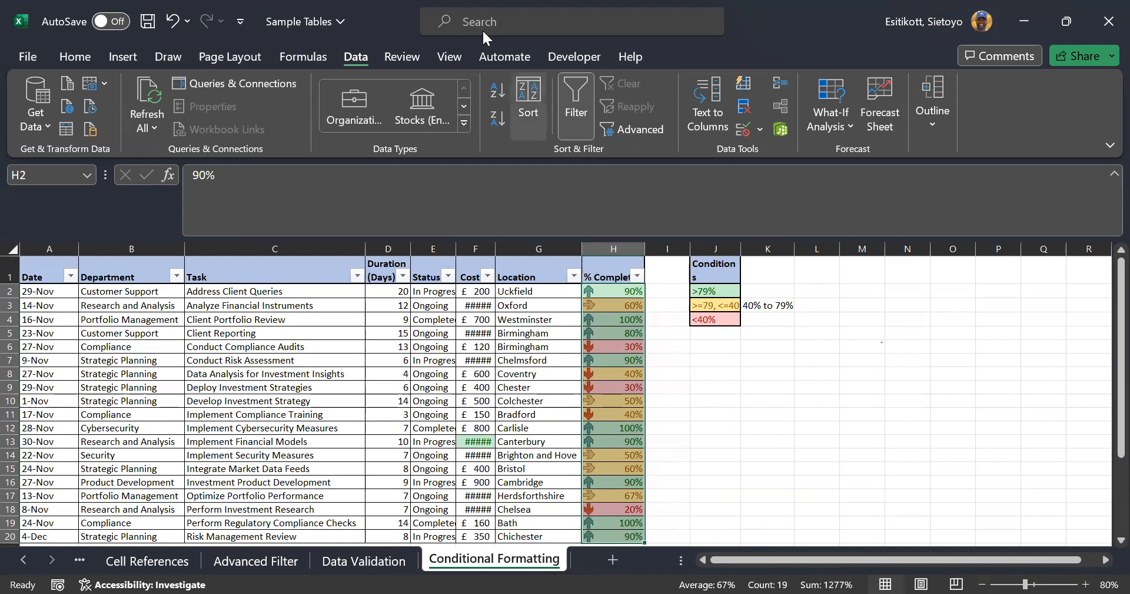
left_click(69, 55)
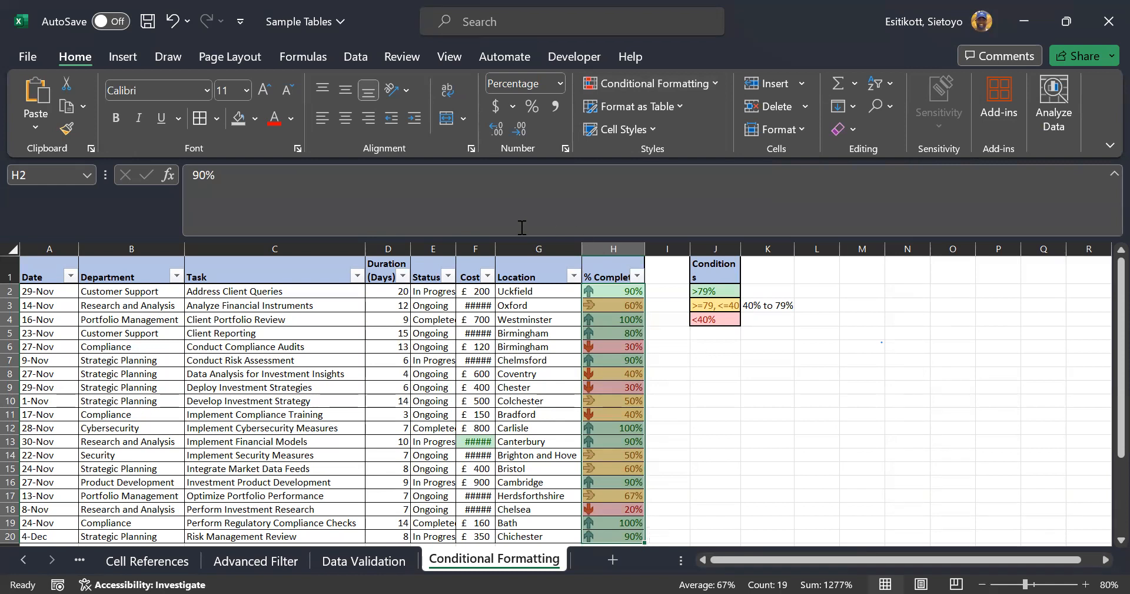
Widen the Cost and % Completed columns and select the cost values F2:F20
left_click_drag(493, 250, 497, 250)
left_click_drag(645, 250, 658, 250)
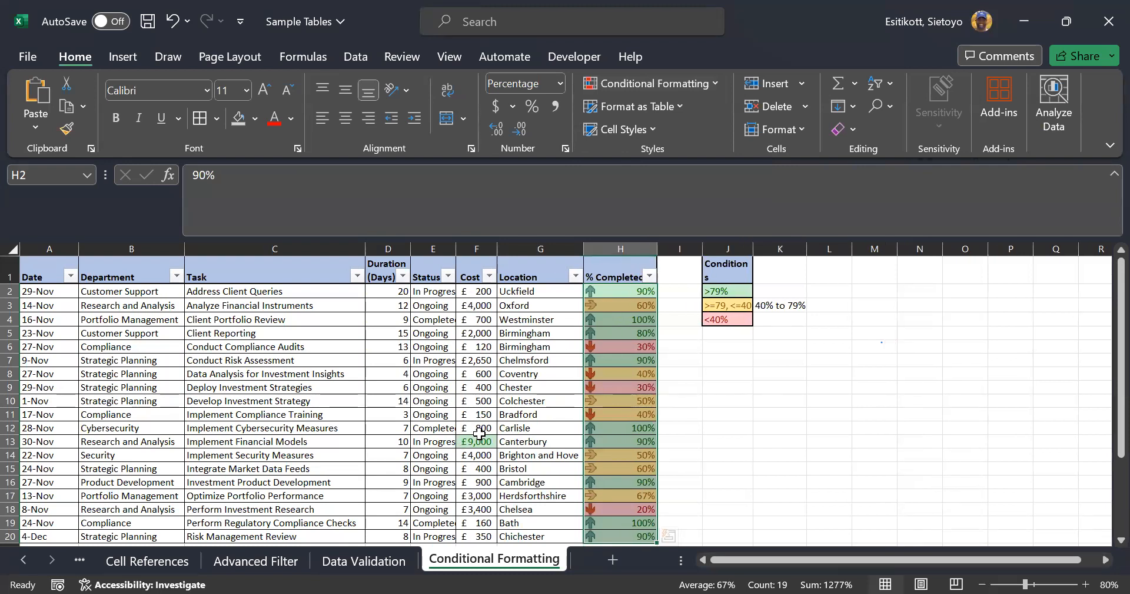
left_click(476, 294)
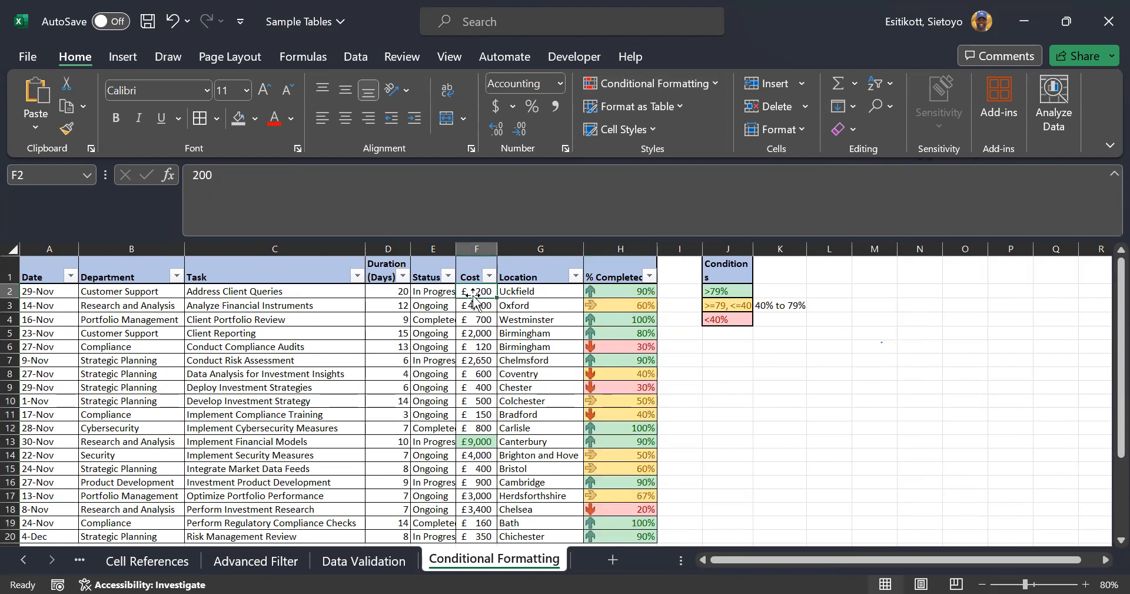
key("ctrl+shift+Down")
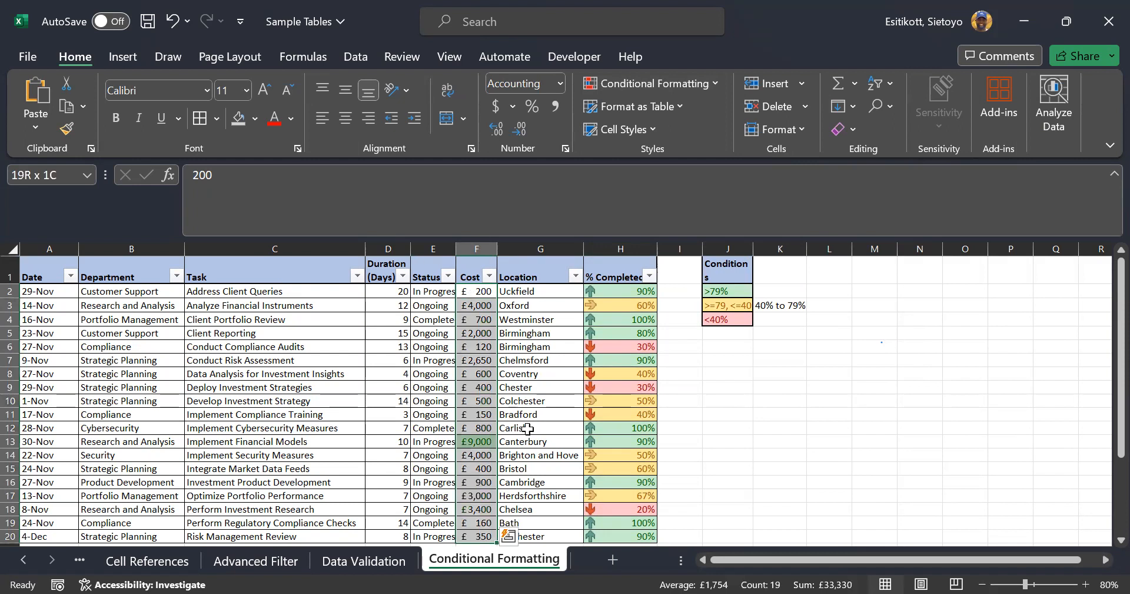
scroll(544, 441, "down", 1)
scroll(544, 441, "up", 1)
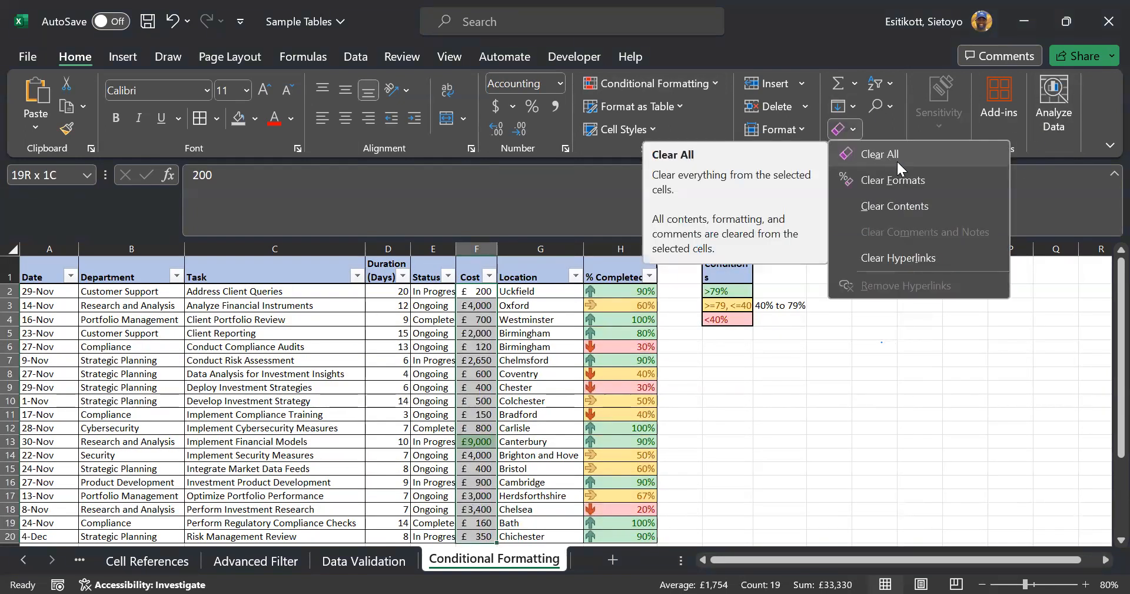
Clear the costs' old formats and show them as £ English (UK) accounting with no decimals
left_click(904, 178)
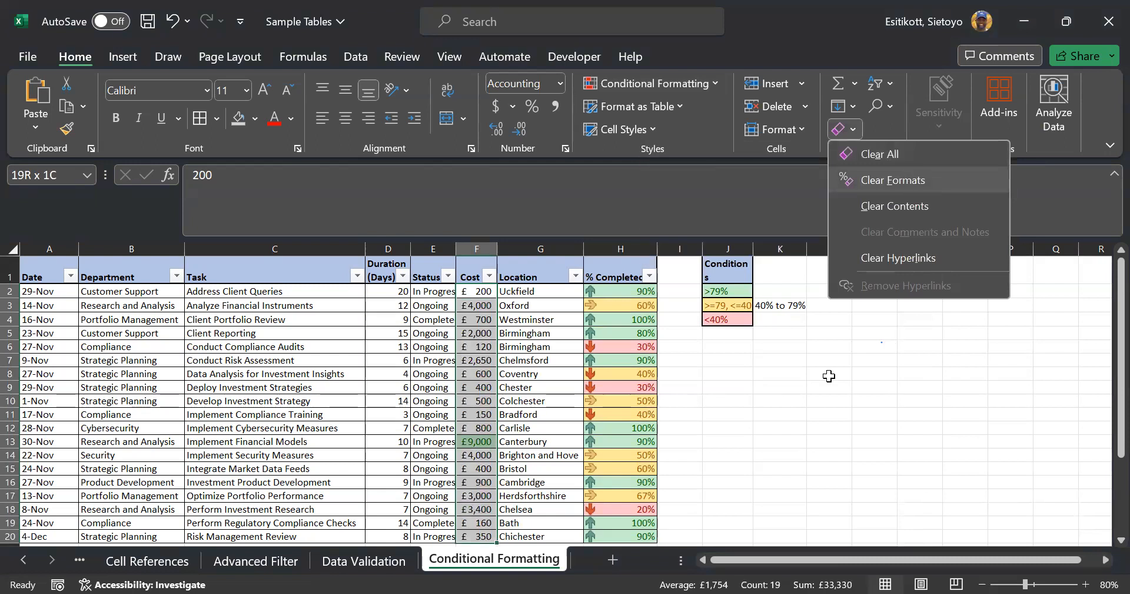
left_click(512, 106)
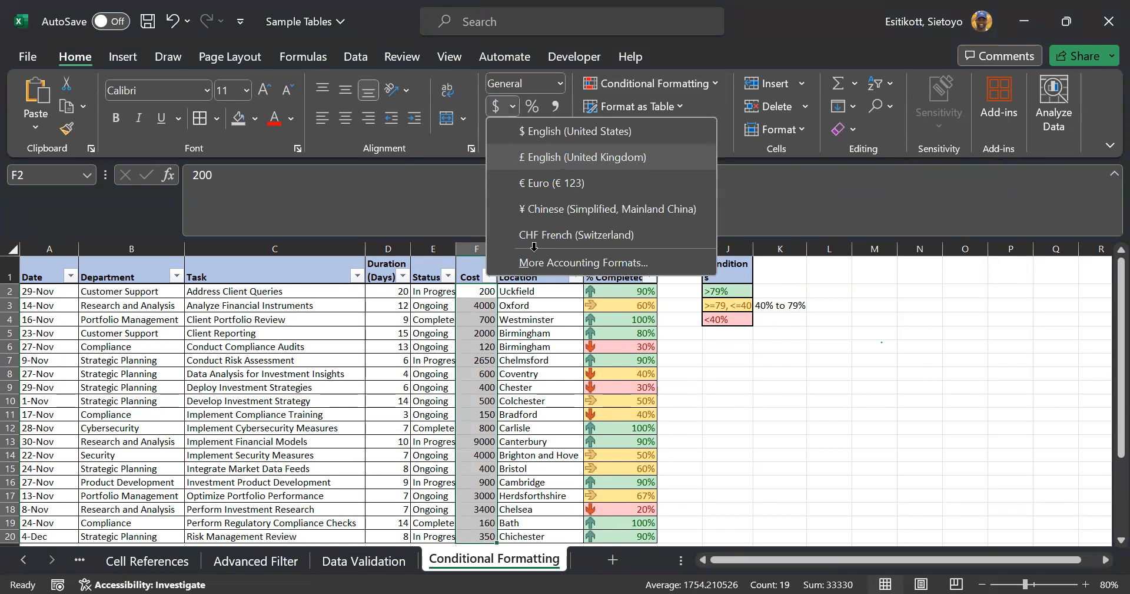
key("Return")
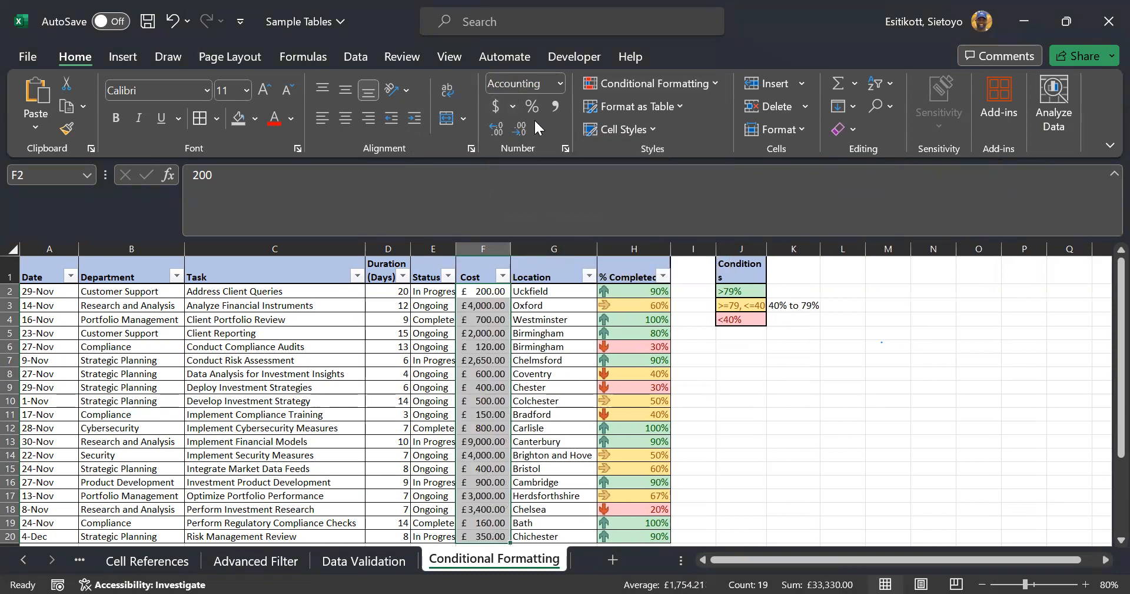
left_click(524, 122)
left_click(525, 122)
left_click(741, 423)
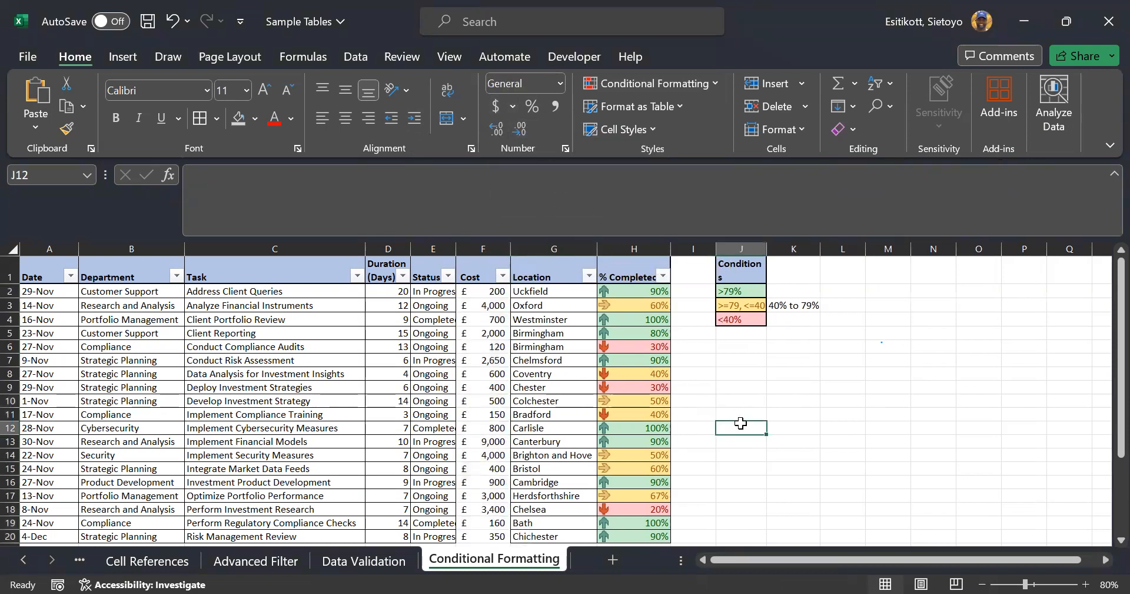
Select the % Completed values H2:H20, try Clear All, then undo it
left_click_drag(480, 292, 507, 537)
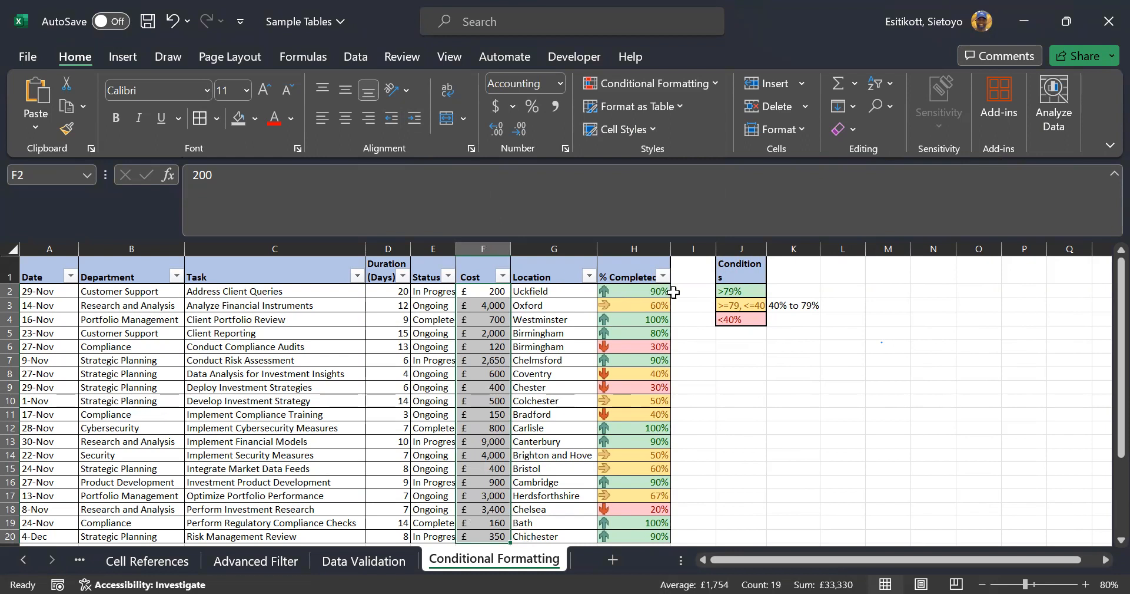
left_click_drag(639, 292, 655, 498)
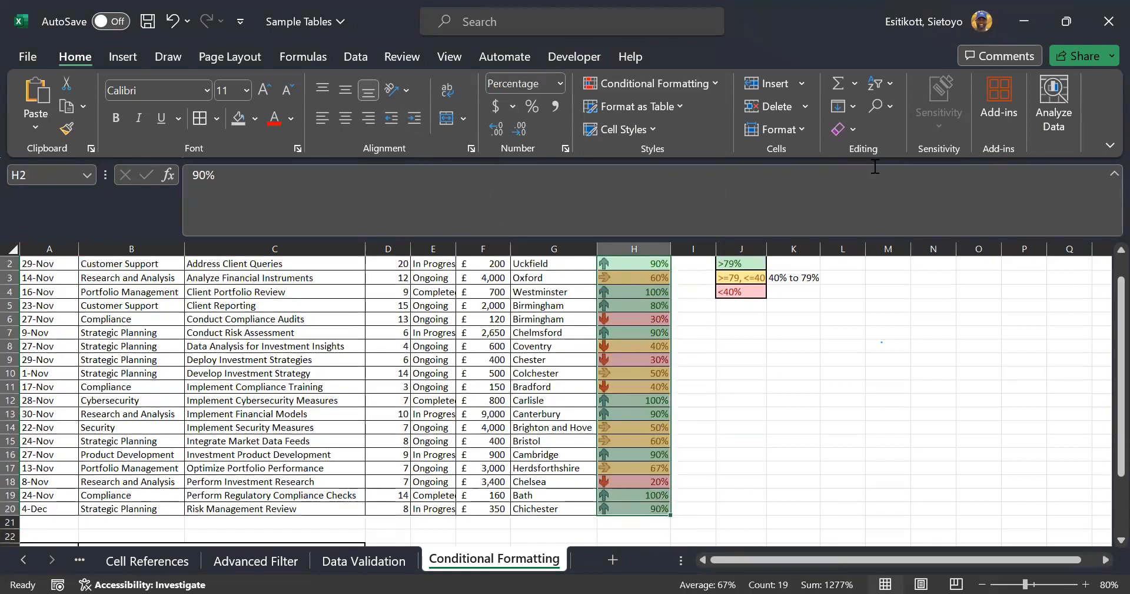
left_click(854, 129)
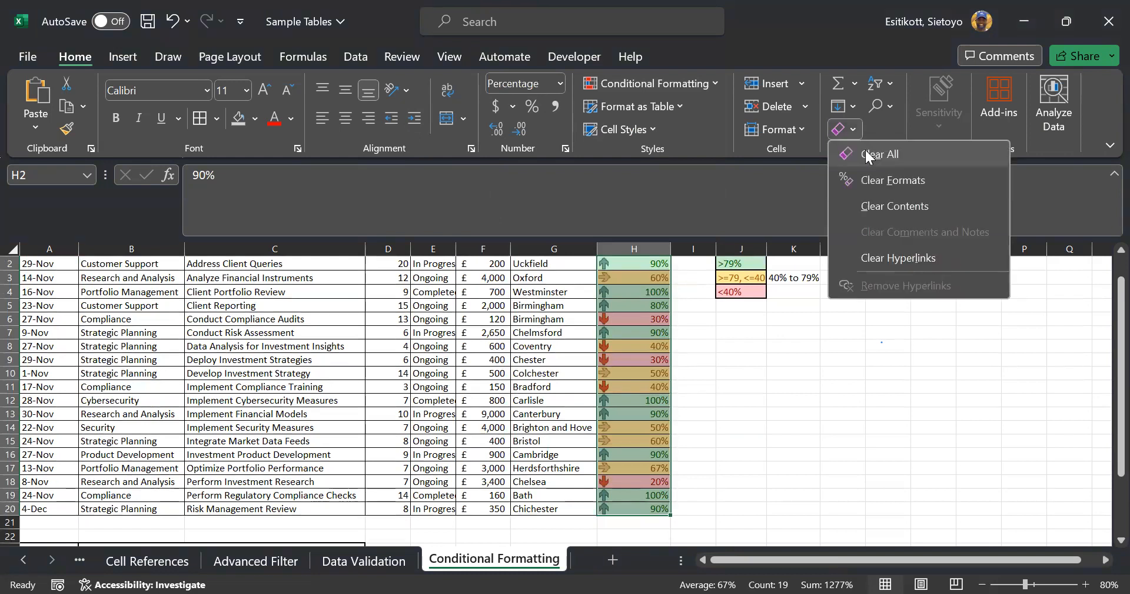
left_click(866, 152)
key("ctrl+z")
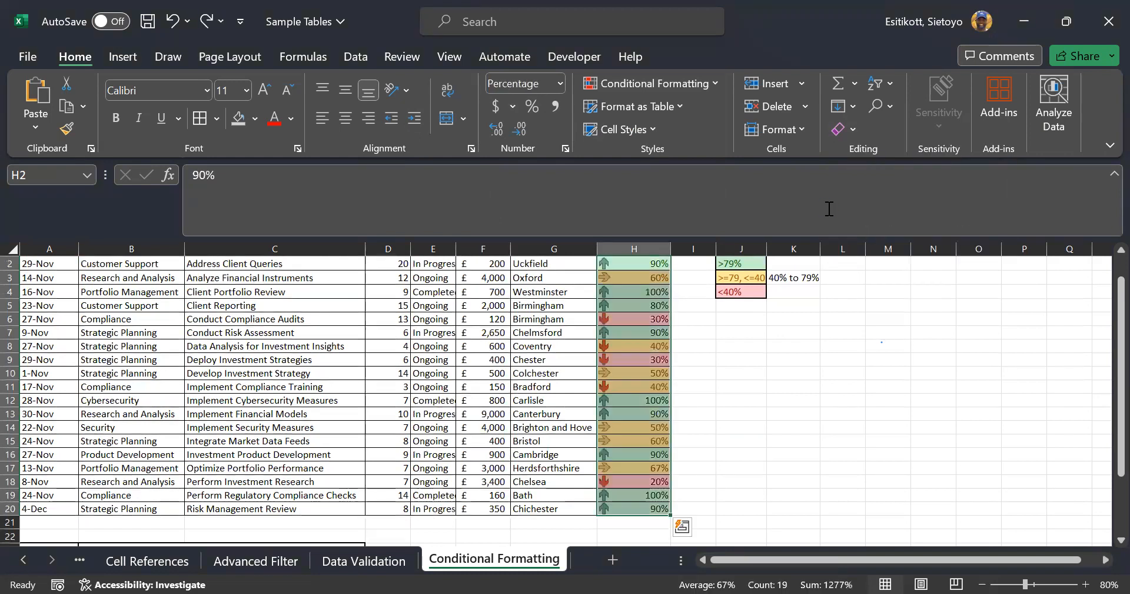
Clear only H2:H20's formatting, apply Percent Style, and widen column J for Conditions
left_click(847, 135)
left_click(860, 168)
left_click(533, 103)
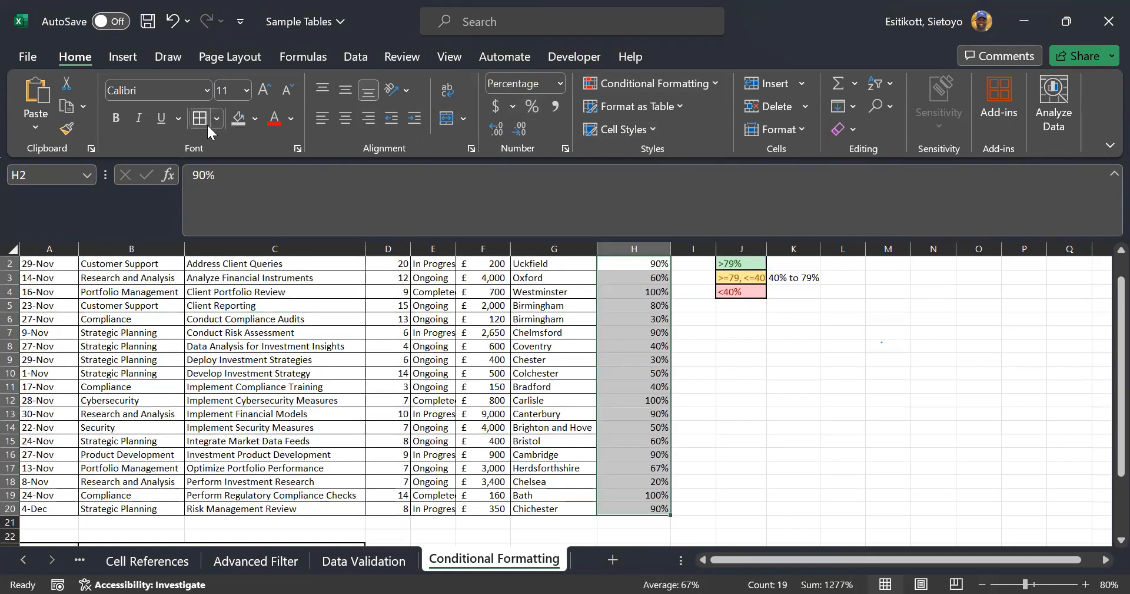
scroll(727, 368, "up", 1)
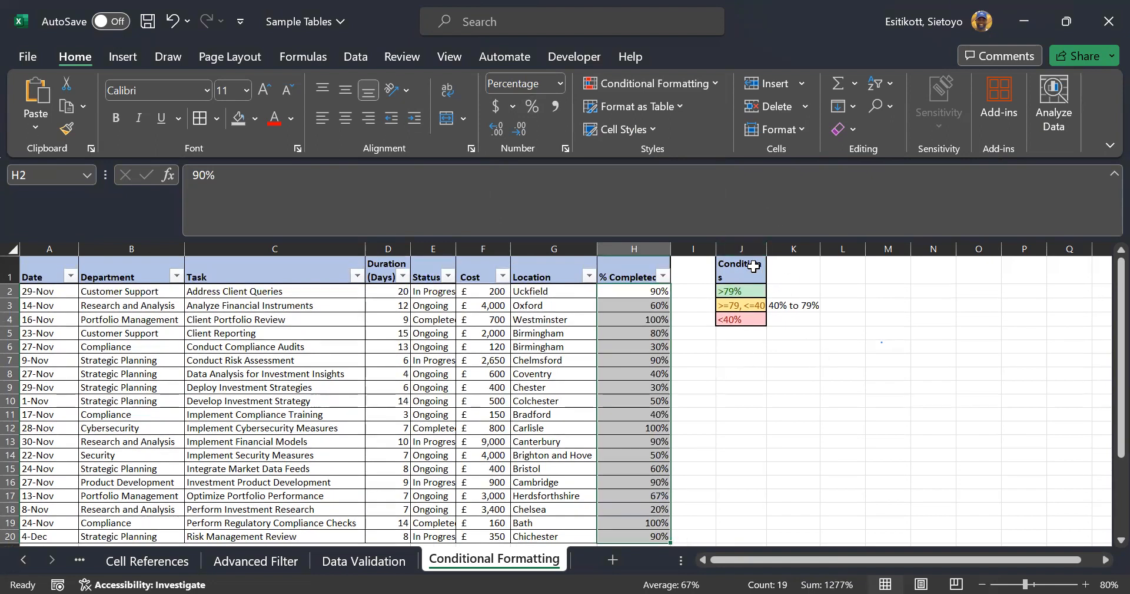
left_click_drag(765, 250, 772, 249)
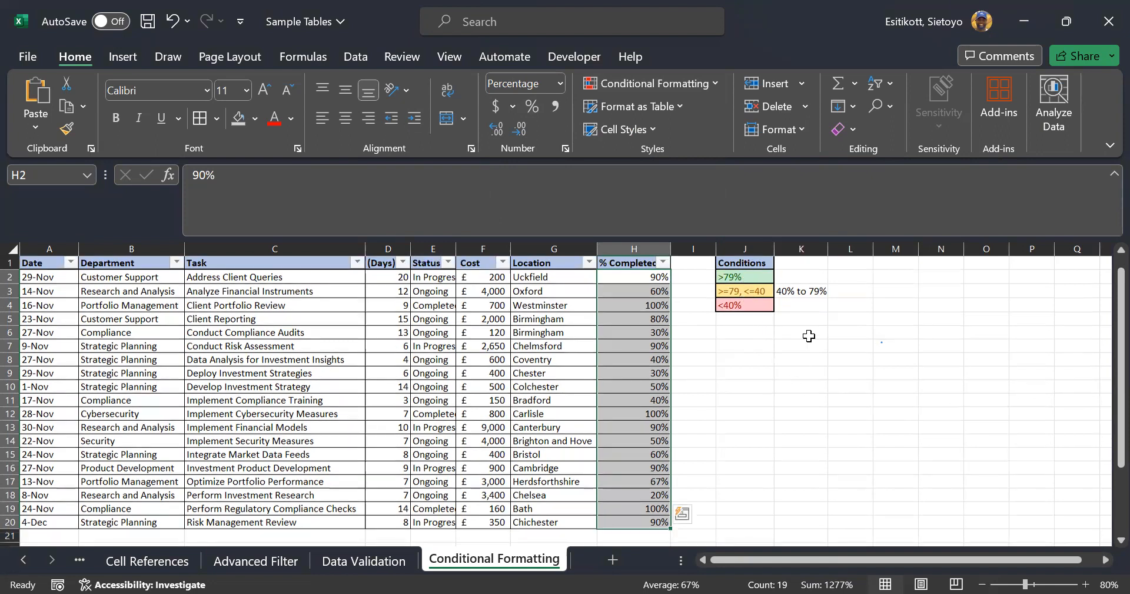
scroll(809, 334, "down", 5)
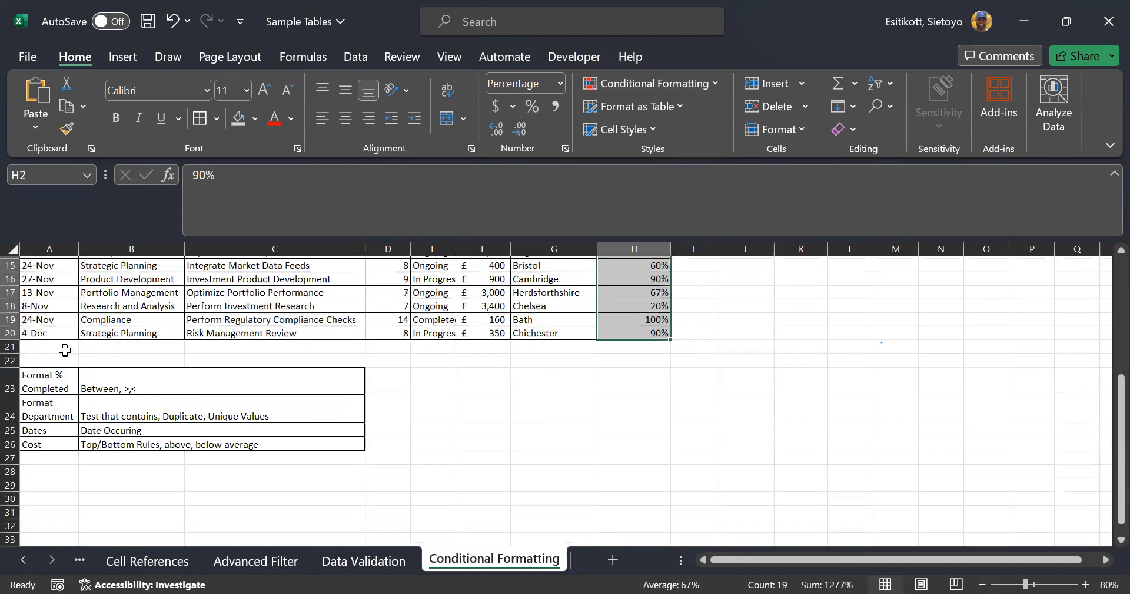
left_click(58, 379)
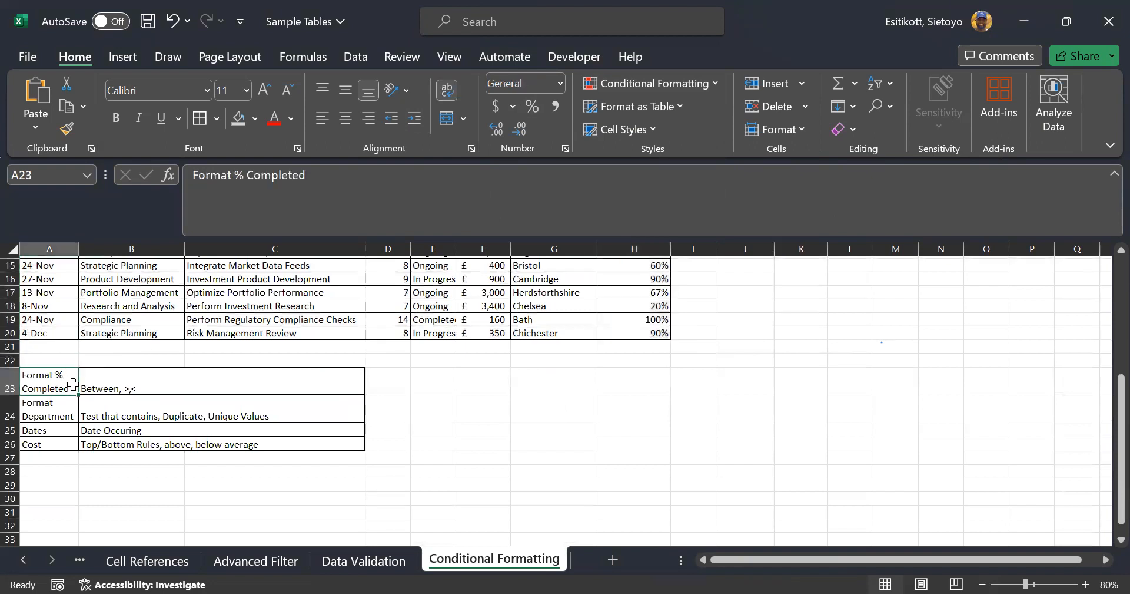
left_click(41, 406)
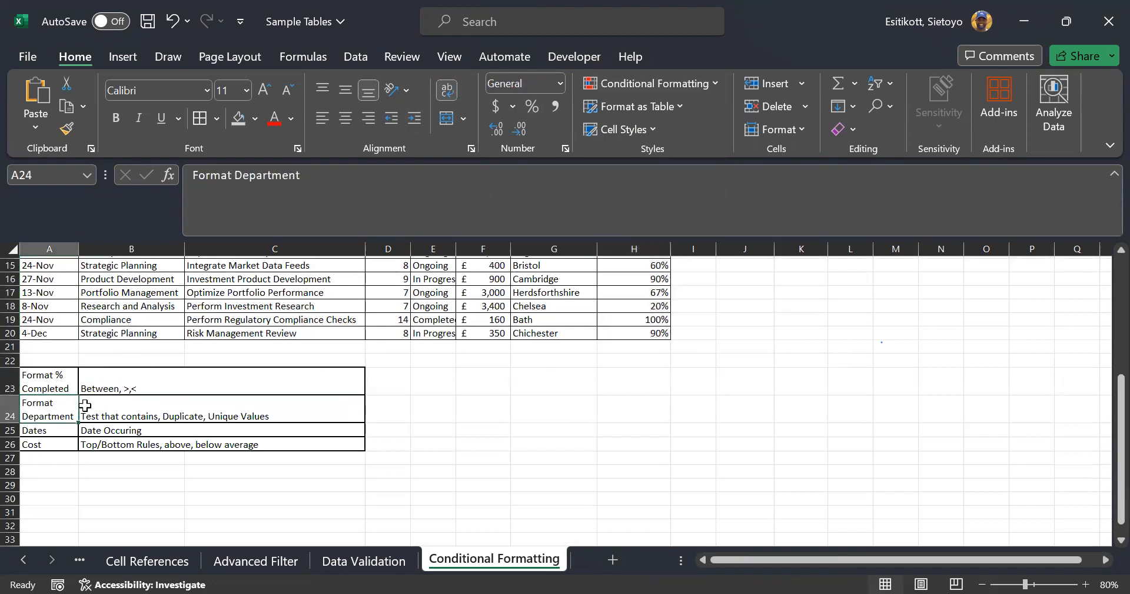
left_click(64, 430)
left_click(62, 446)
scroll(197, 408, "up", 5)
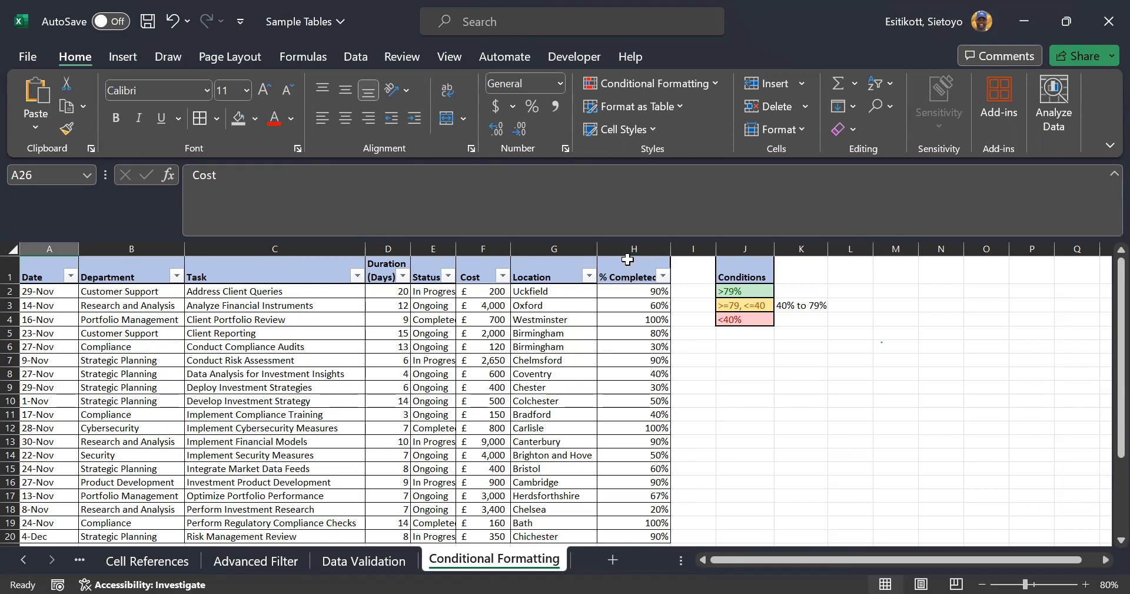
left_click(643, 287)
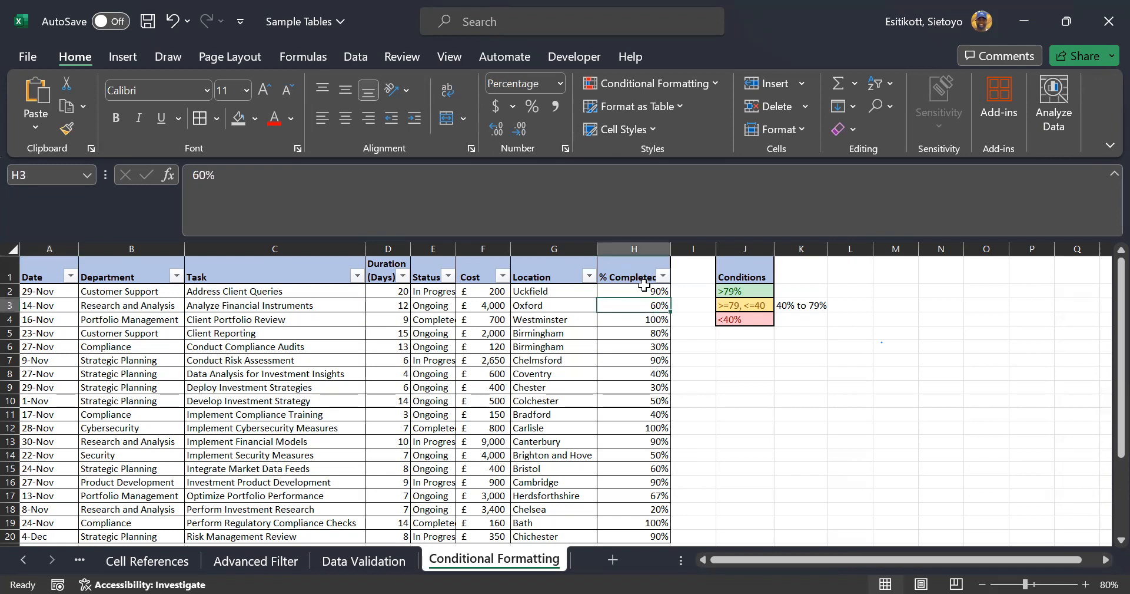
key("ctrl+shift+Down")
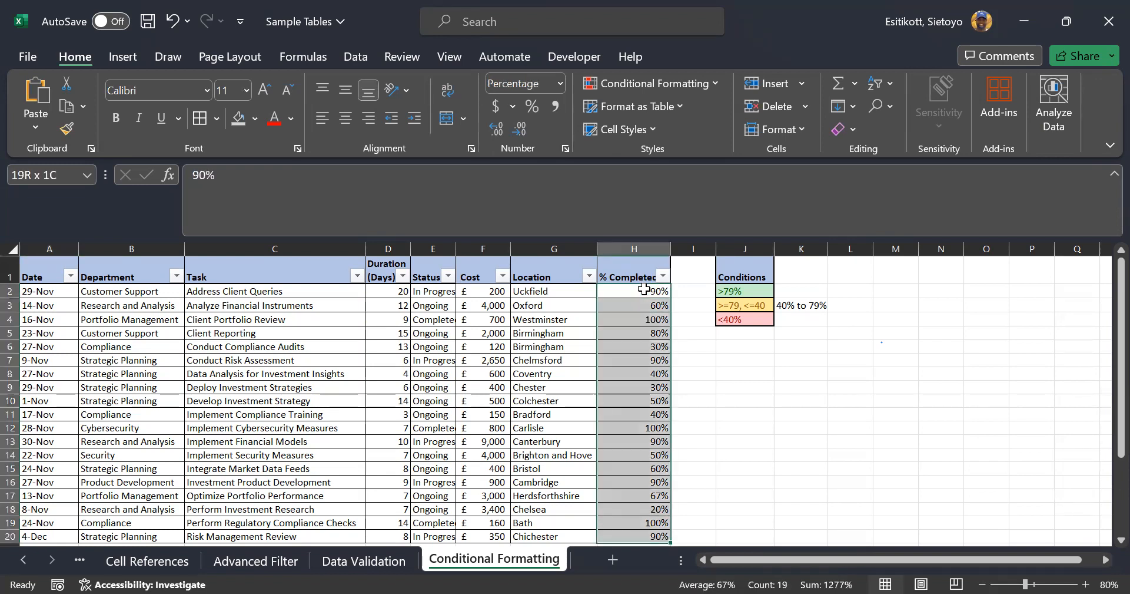
key("ctrl+shift+Down")
key("ctrl+shift+Up")
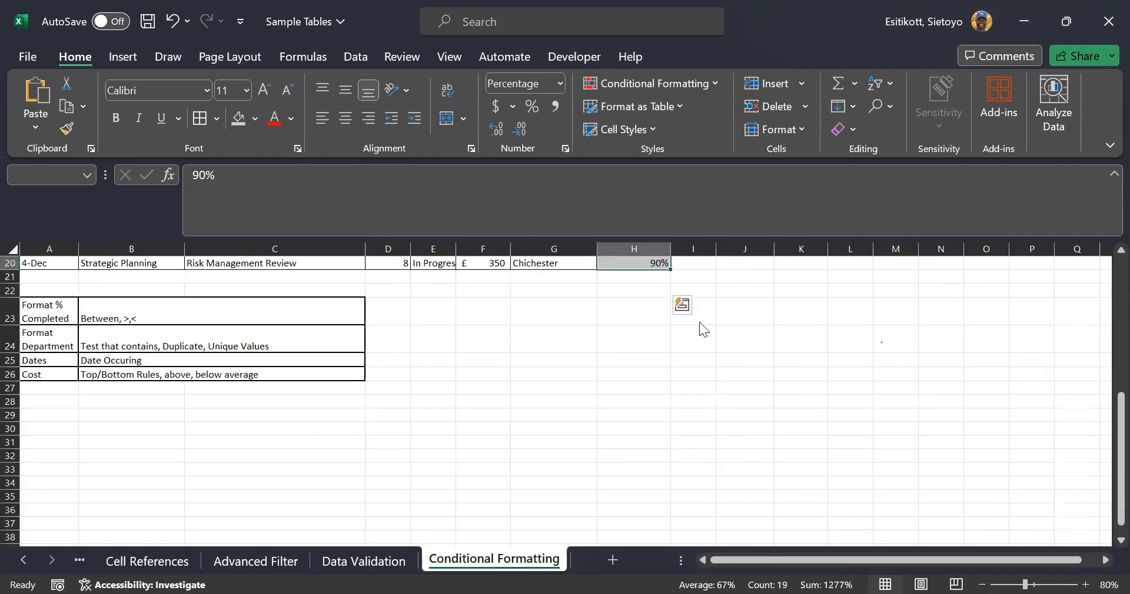
scroll(740, 386, "up", 1)
scroll(737, 384, "up", 5)
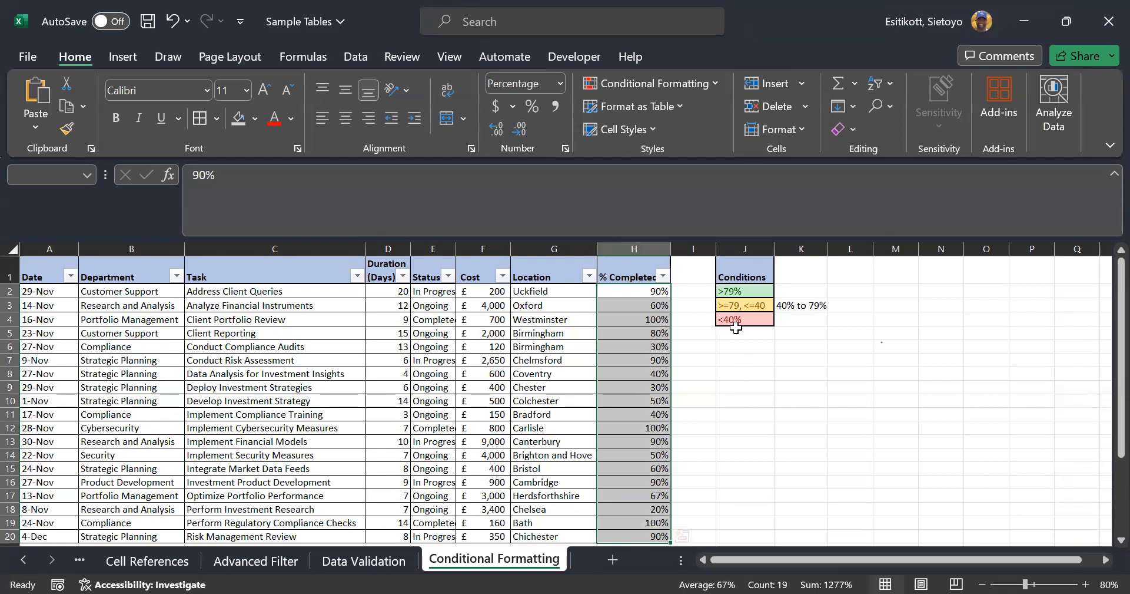
Label cell K2 beside the >79% band '80% upward'
left_click(782, 289)
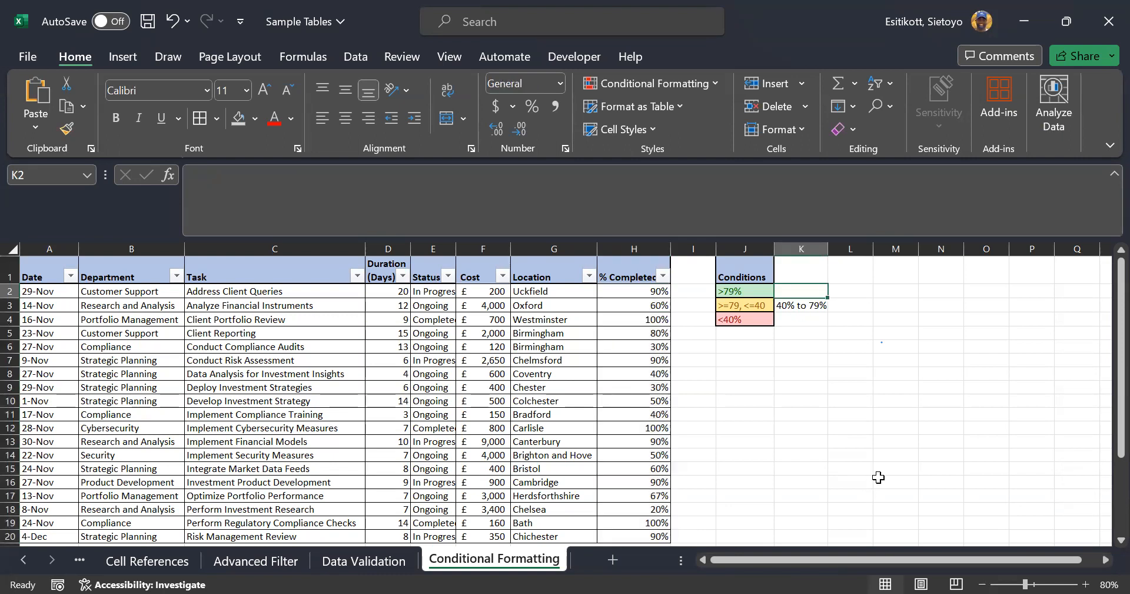
type("8")
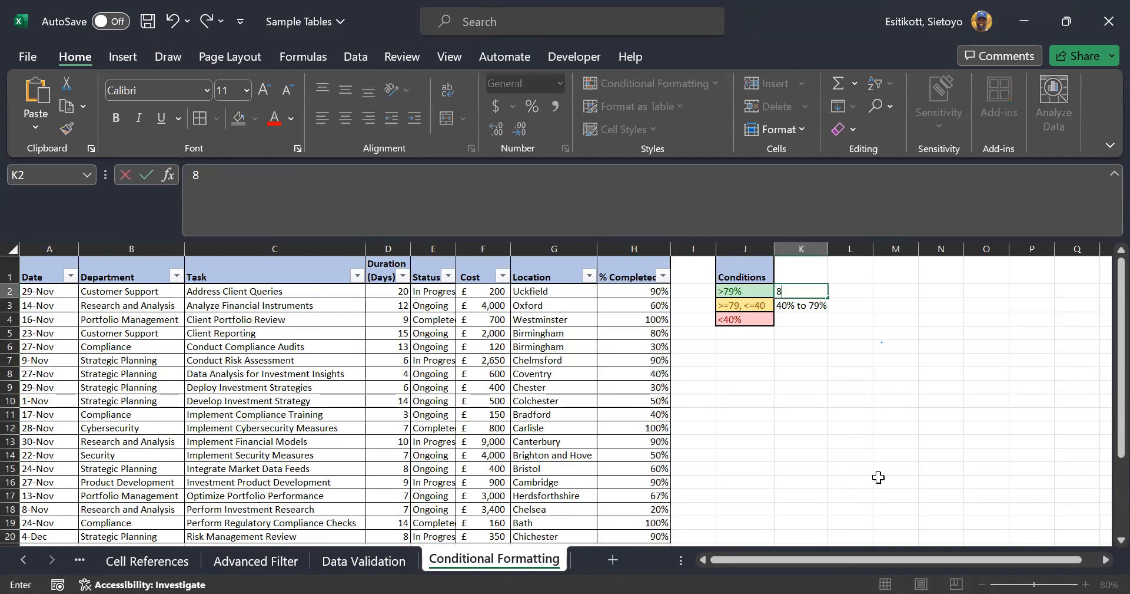
type("0% upwards")
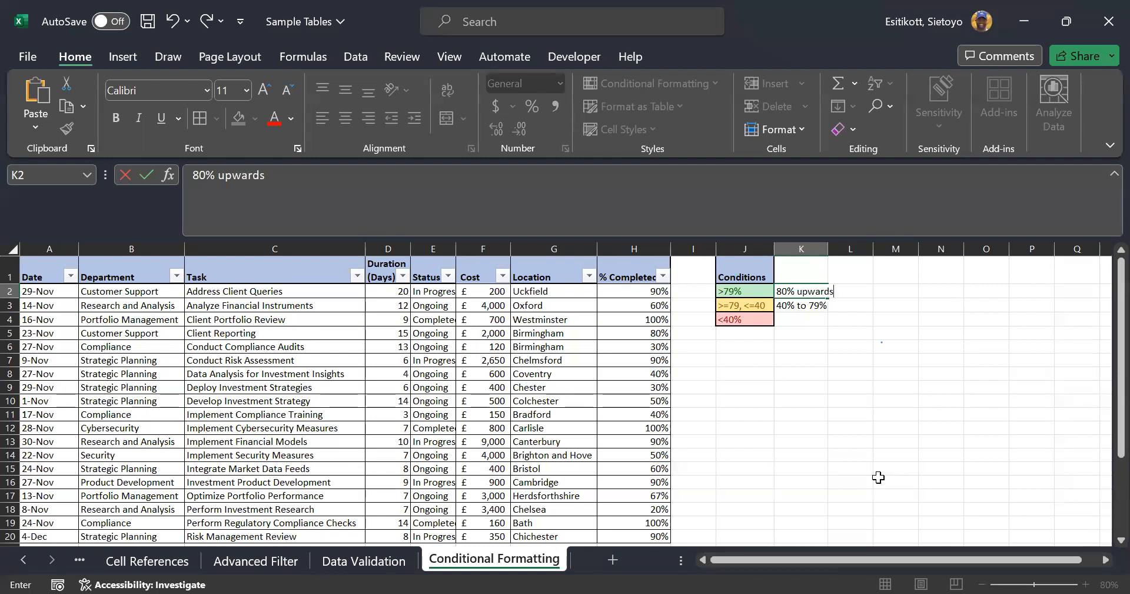
key("Return")
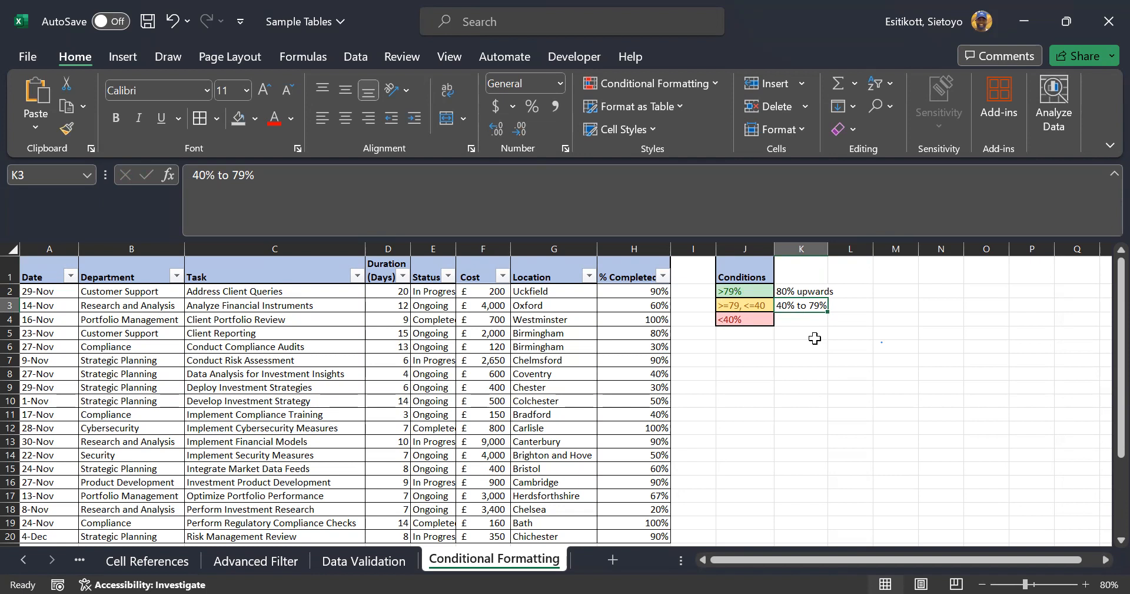
Label K4 '39% downwards', autofit column K, and select H2:H20
left_click(807, 320)
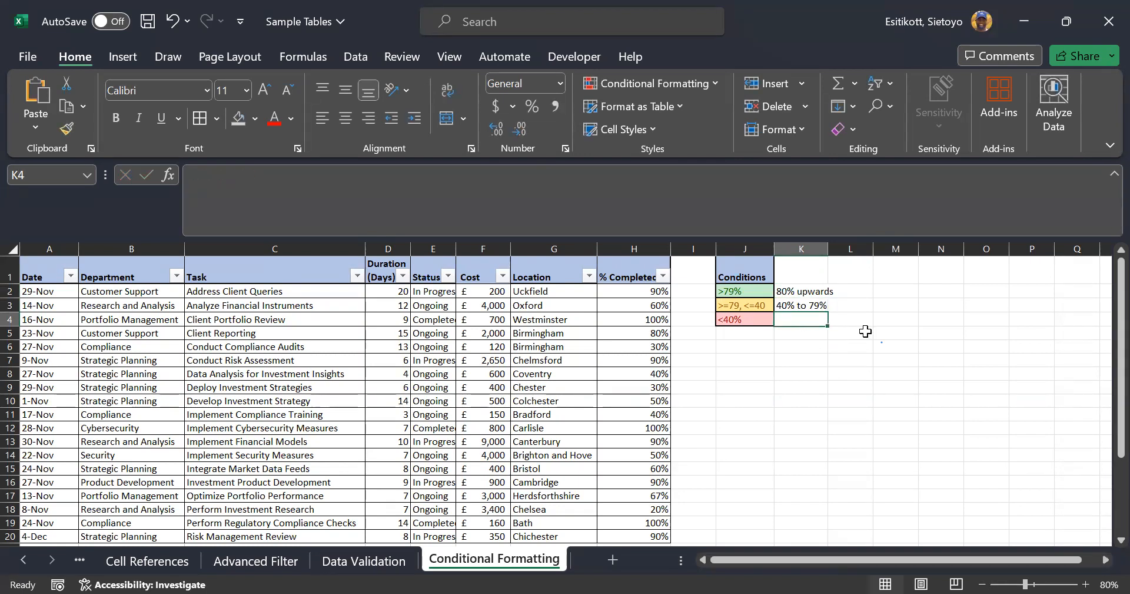
type("39%")
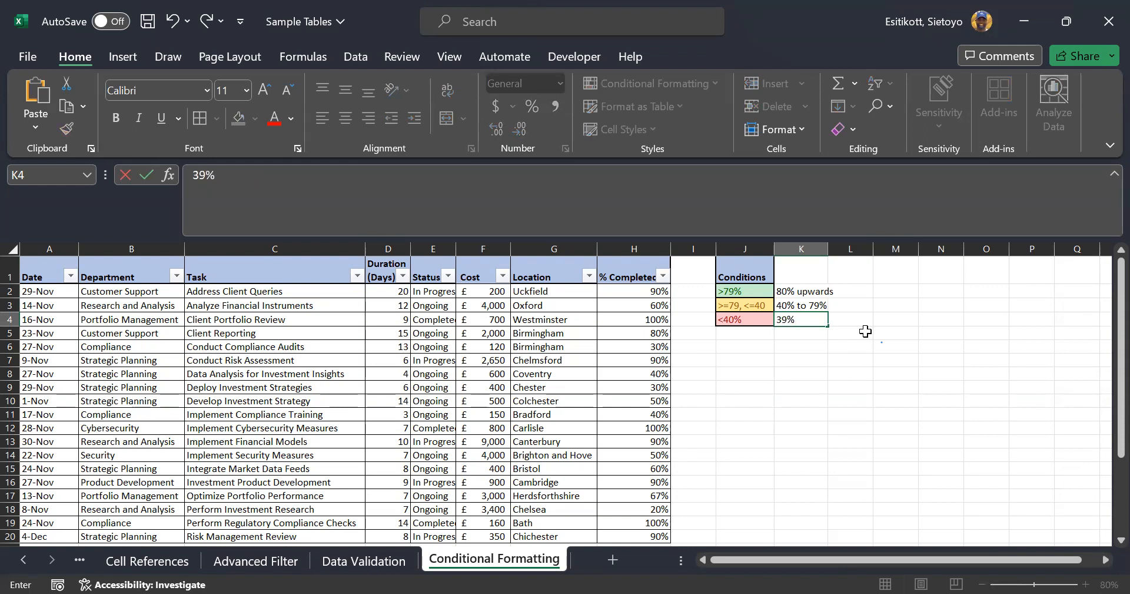
type(" downwrds")
key("BackSpace")
key("BackSpace")
key("BackSpace")
type("ards")
key("Return")
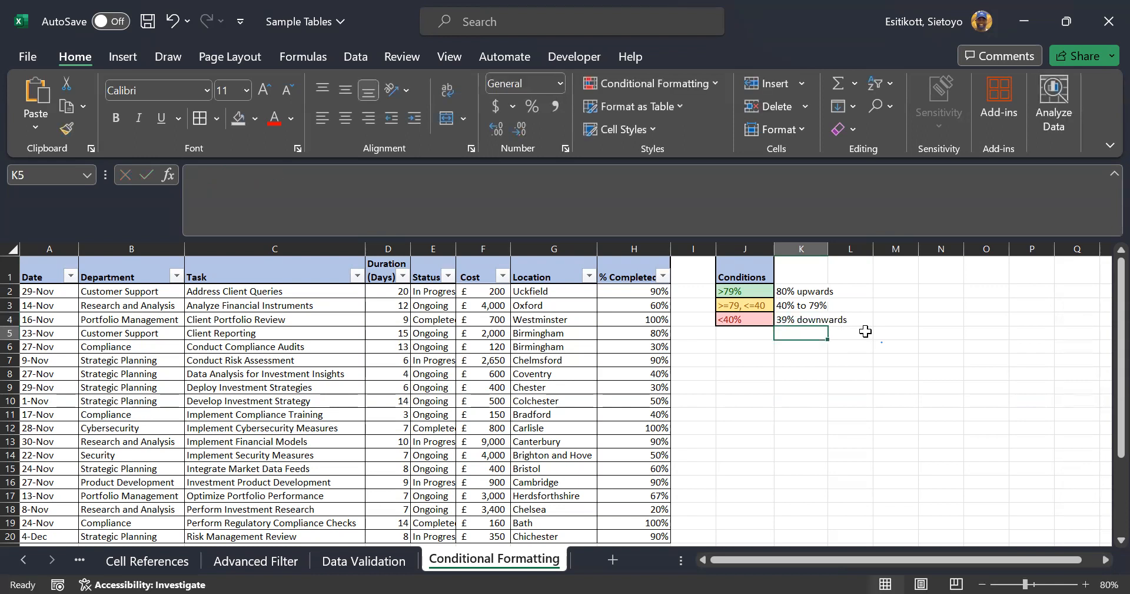
double_click(829, 249)
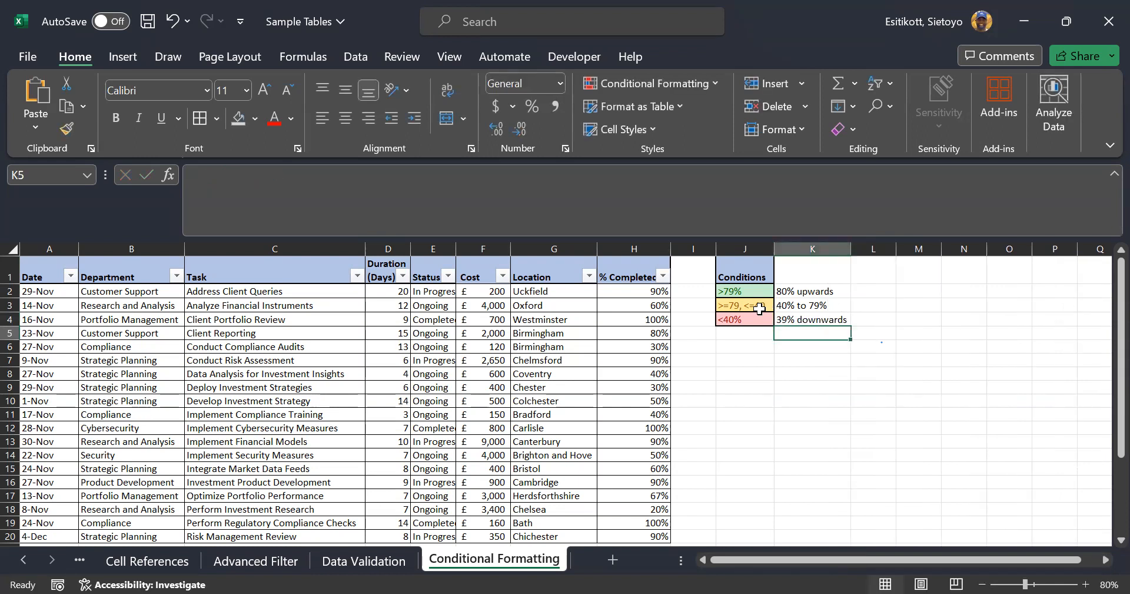
left_click(641, 289)
key("ctrl+shift+Down")
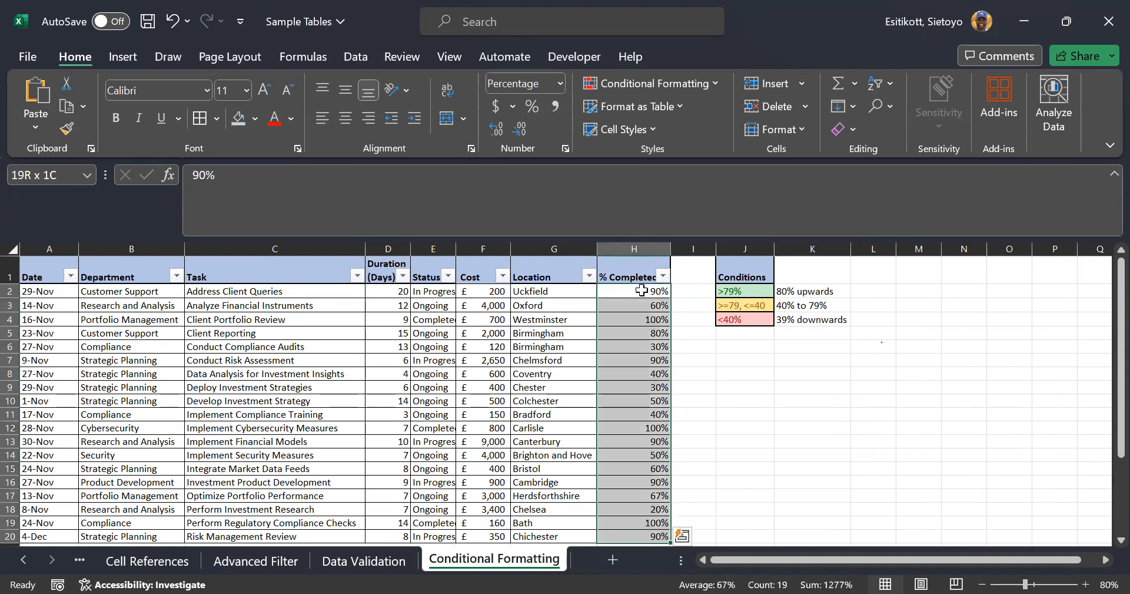
Add a Greater Than 79% rule with green fill and dark green text
left_click(682, 87)
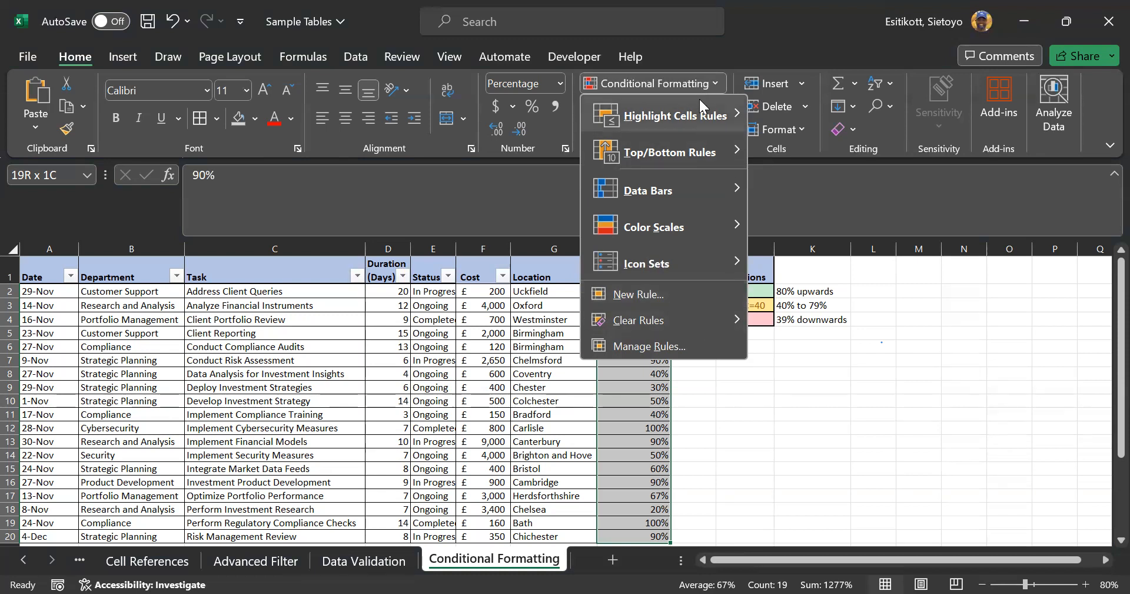
mouse_move(699, 99)
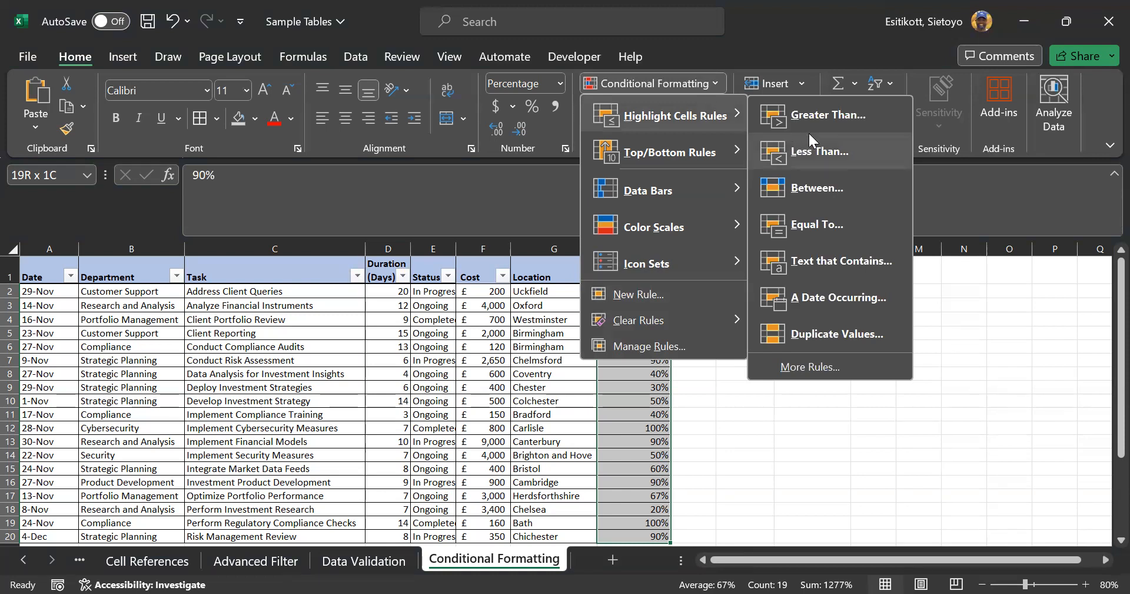
key("Return")
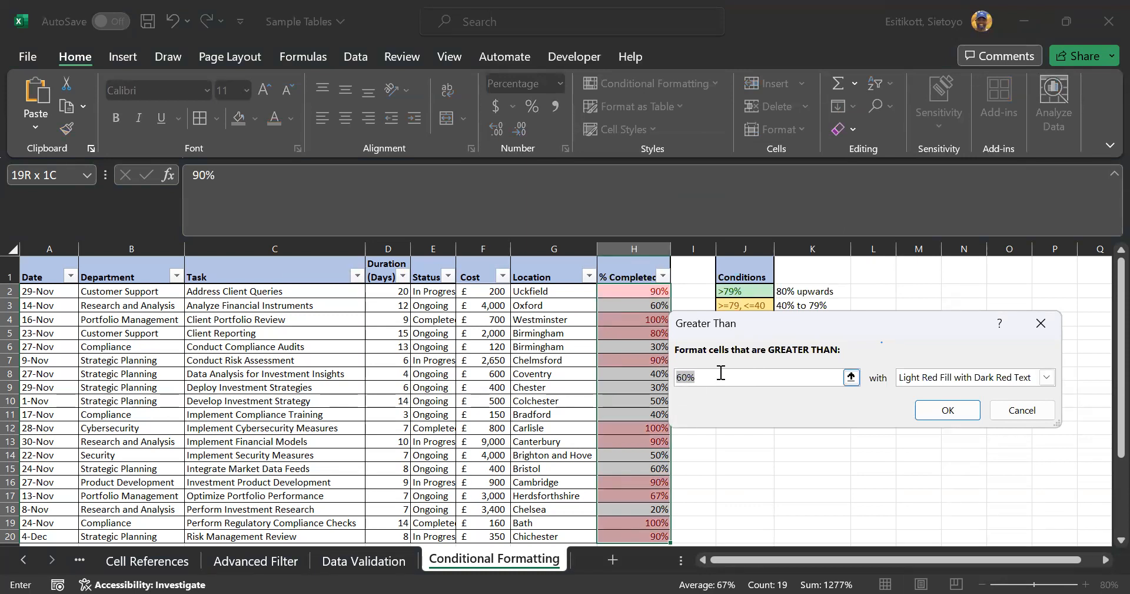
type("79")
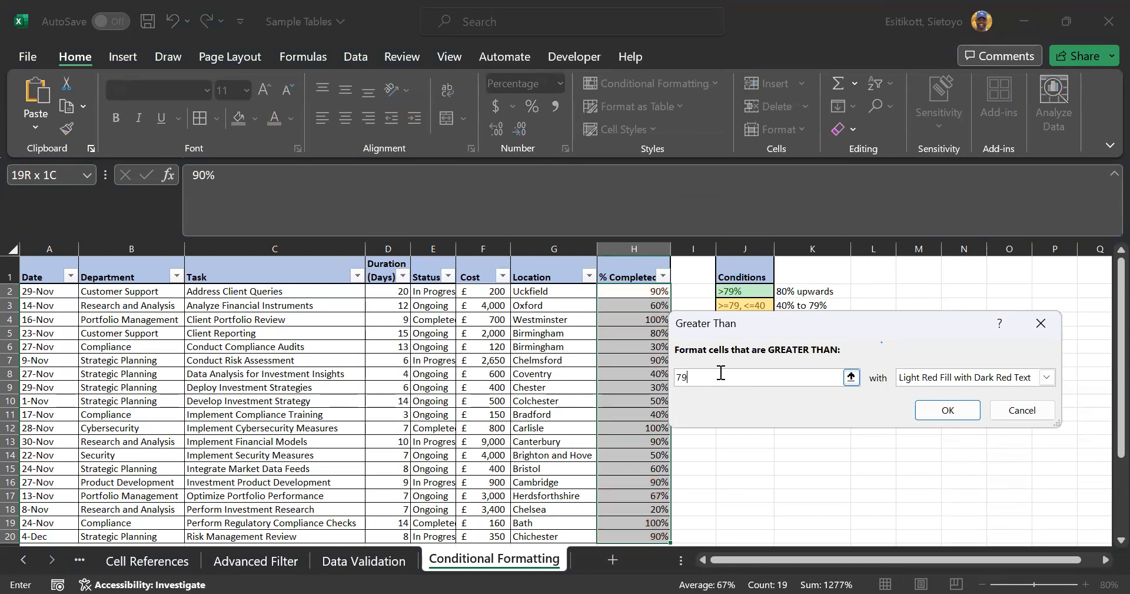
type("%")
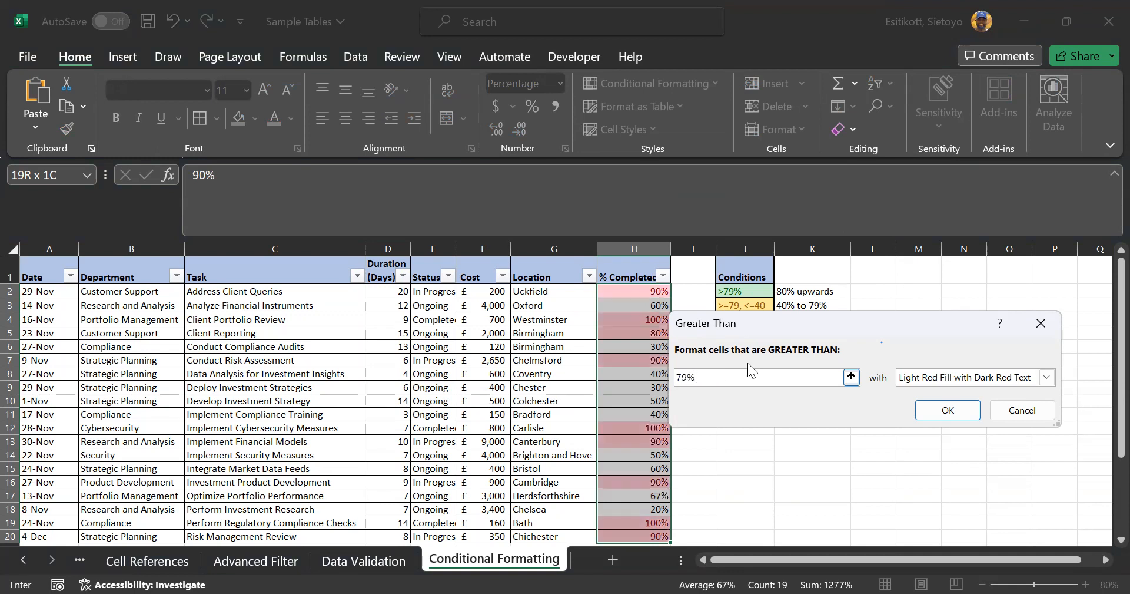
left_click(1046, 376)
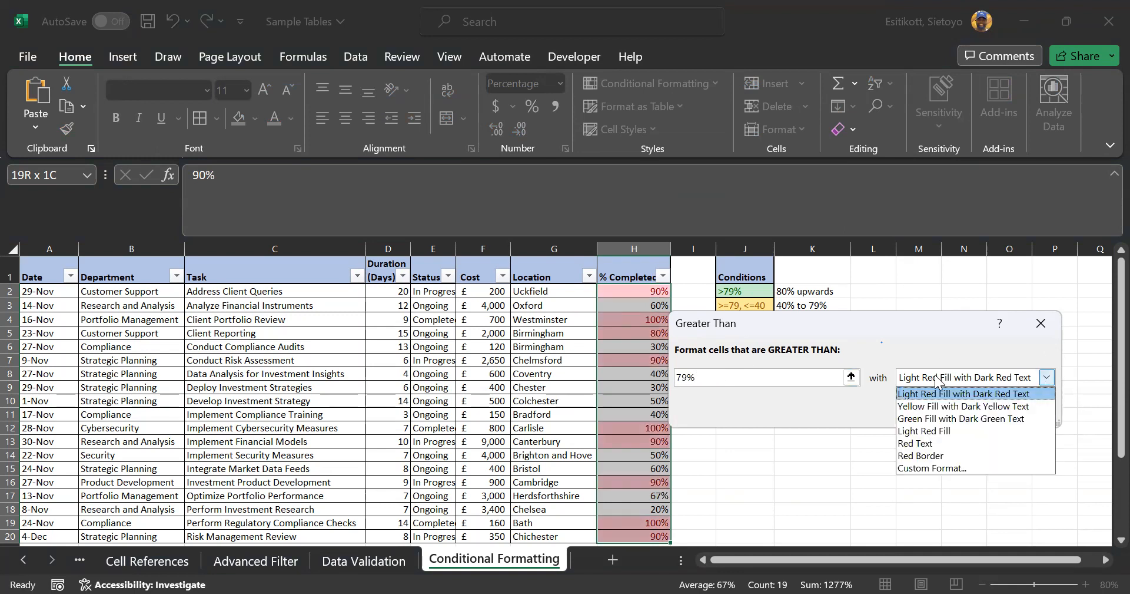
left_click(922, 420)
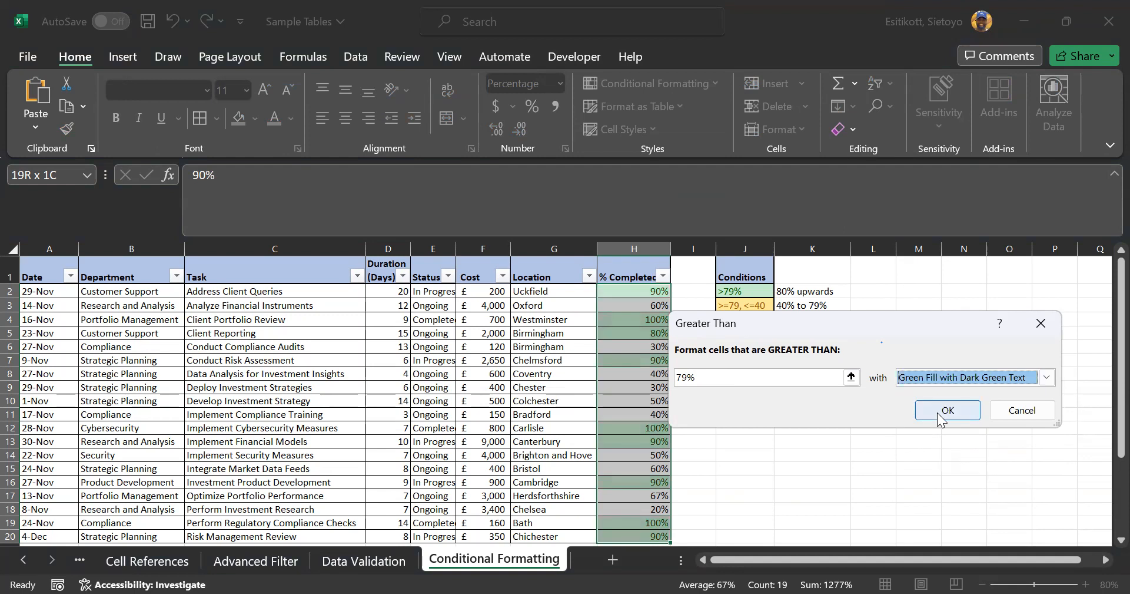
left_click(937, 411)
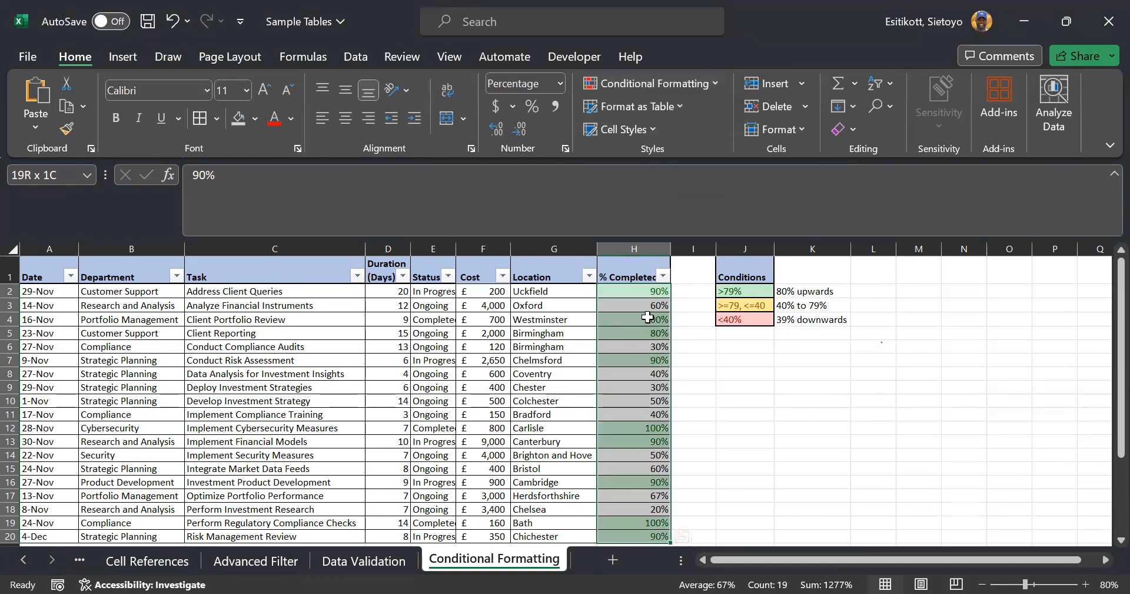
scroll(654, 301, "down", 2)
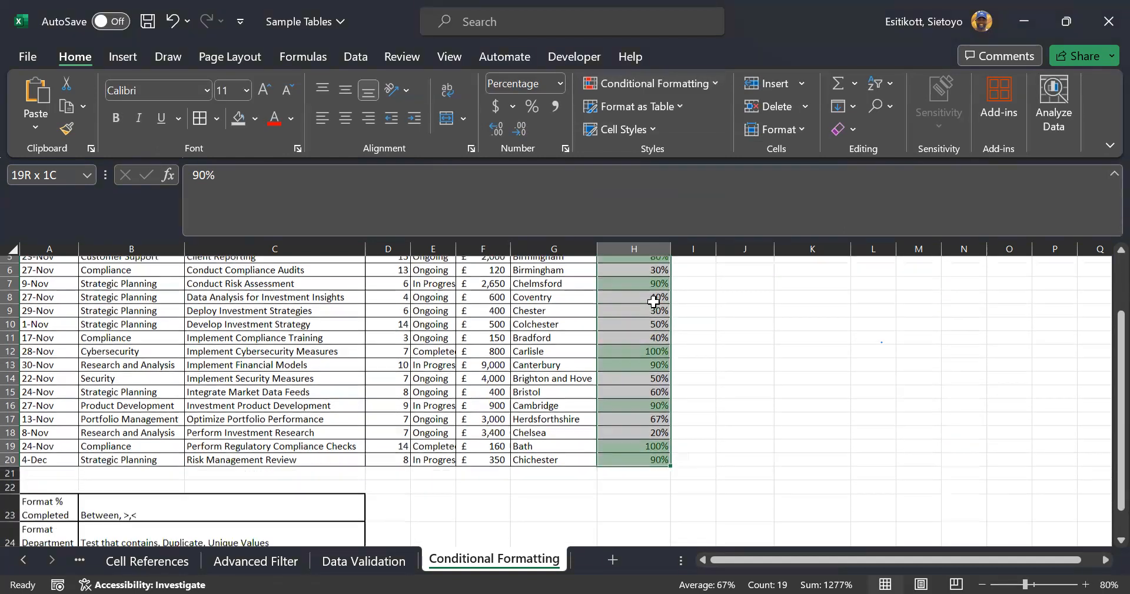
scroll(654, 302, "up", 2)
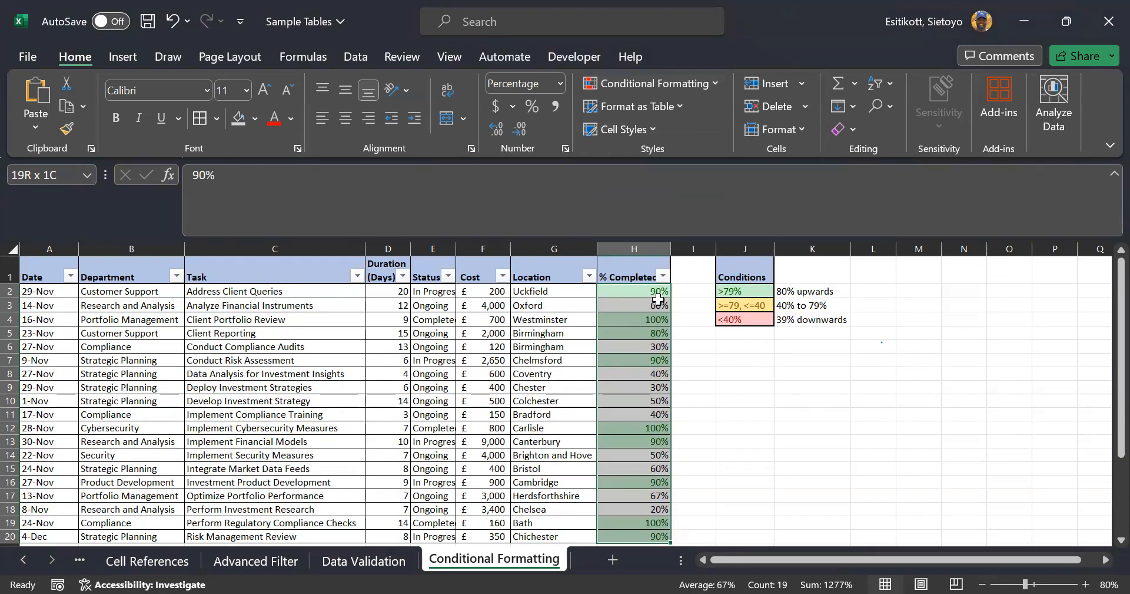
Add another Greater Than 79% rule using a custom green cell fill
left_click(700, 83)
mouse_move(677, 115)
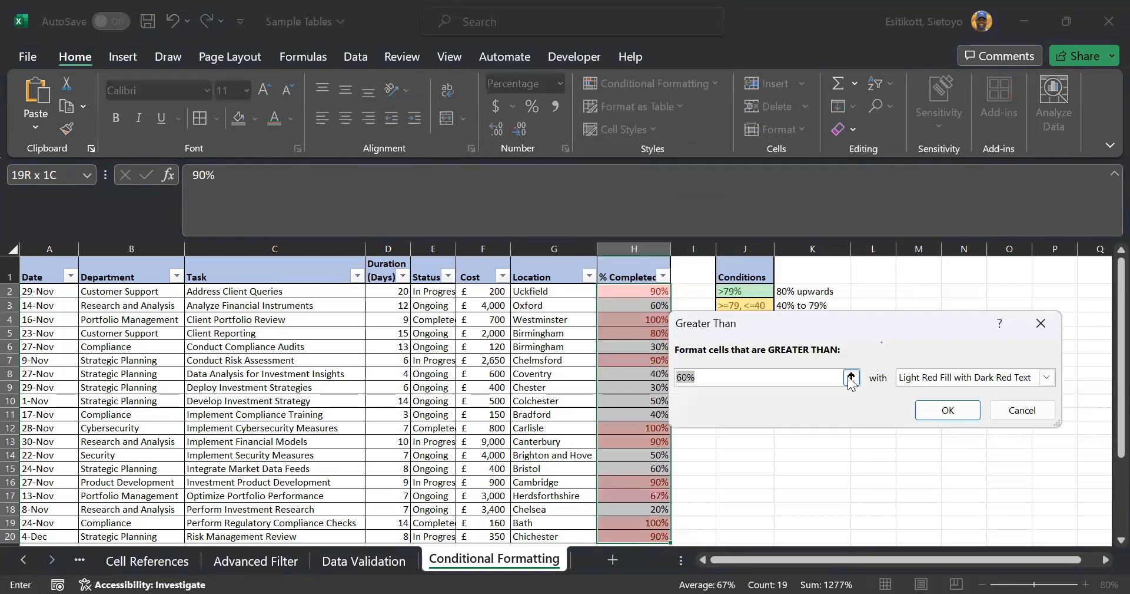
type("79%")
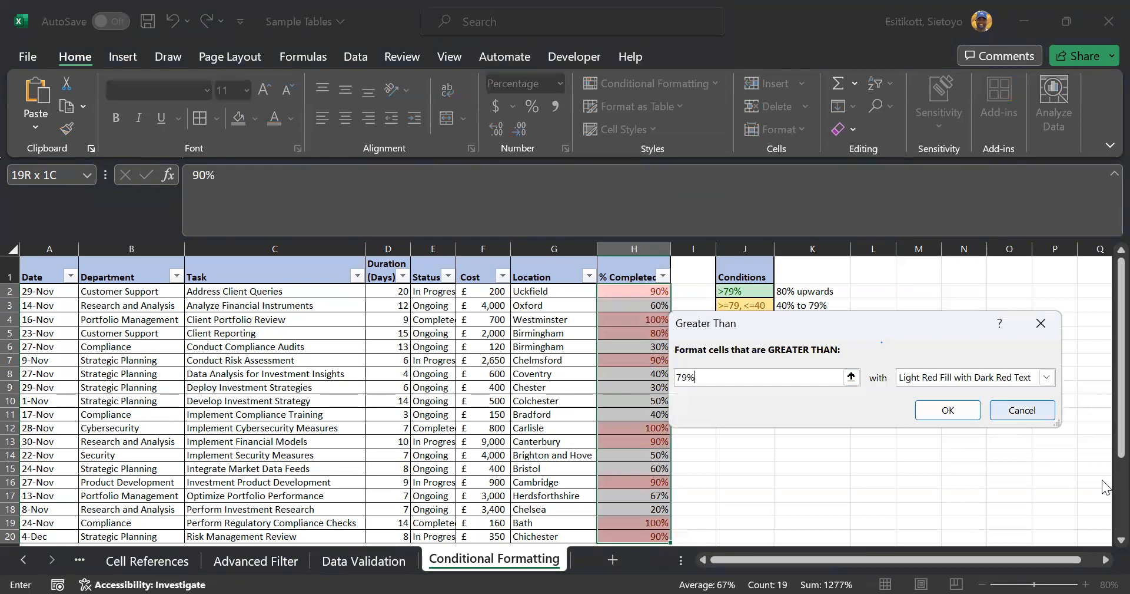
left_click(1053, 377)
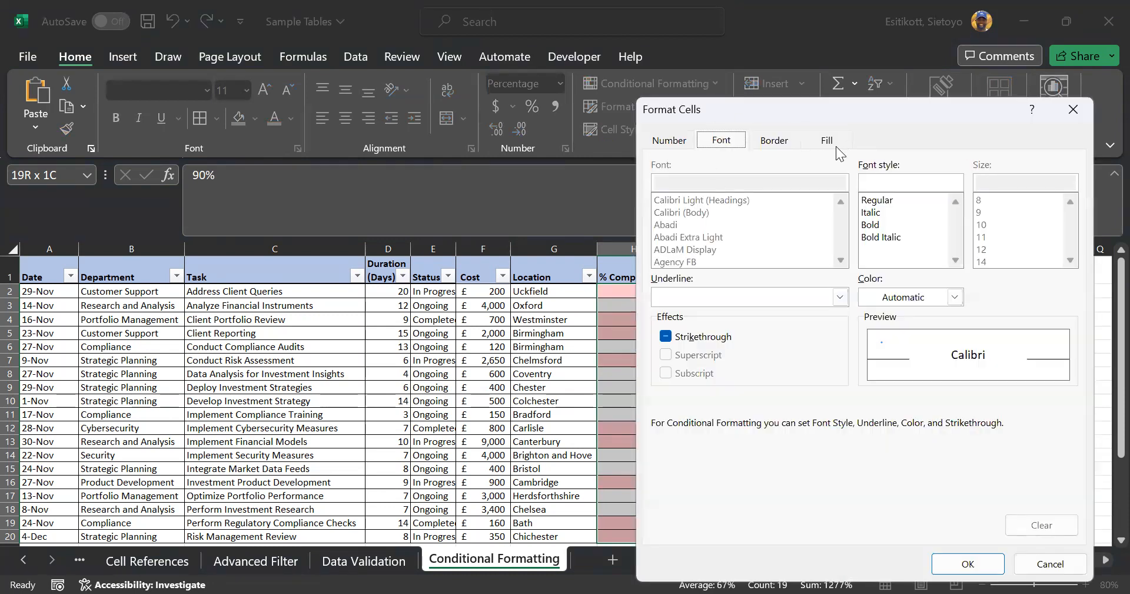
left_click(839, 152)
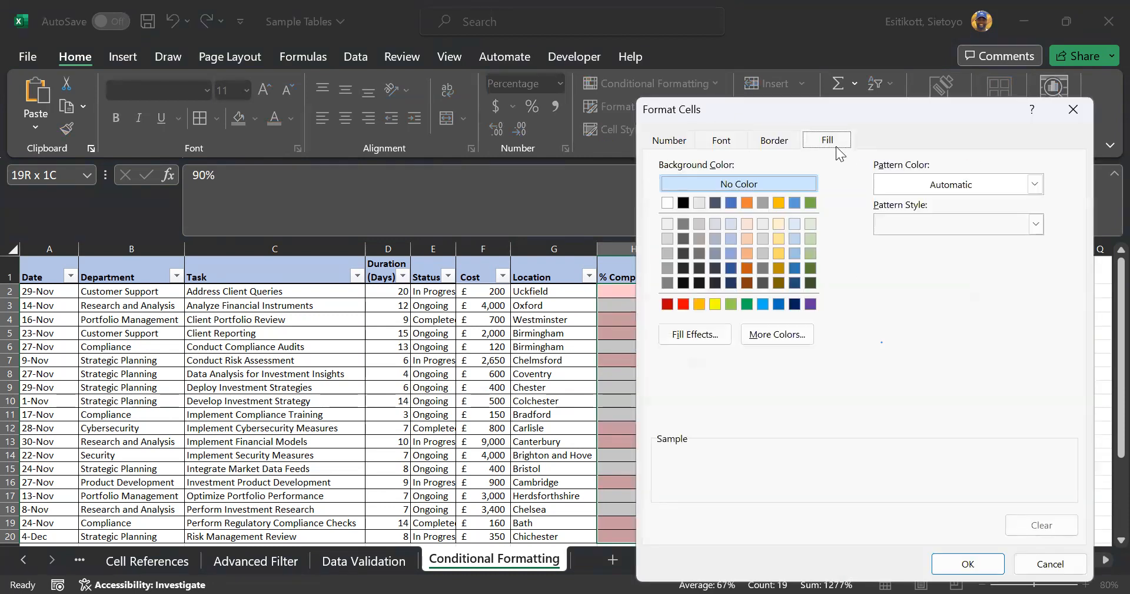
left_click(810, 203)
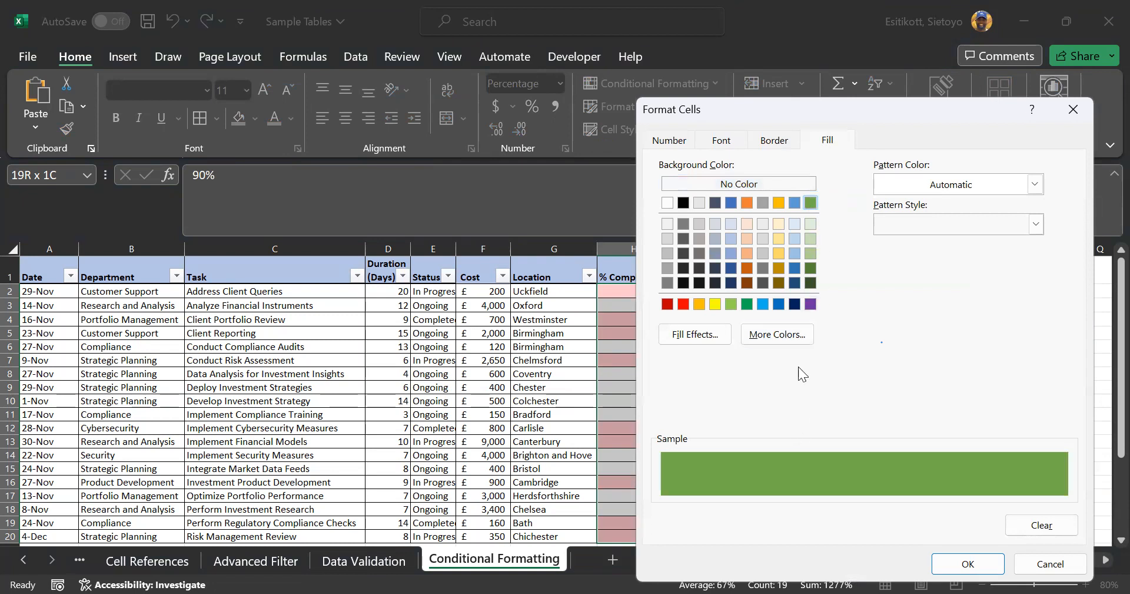
left_click(964, 562)
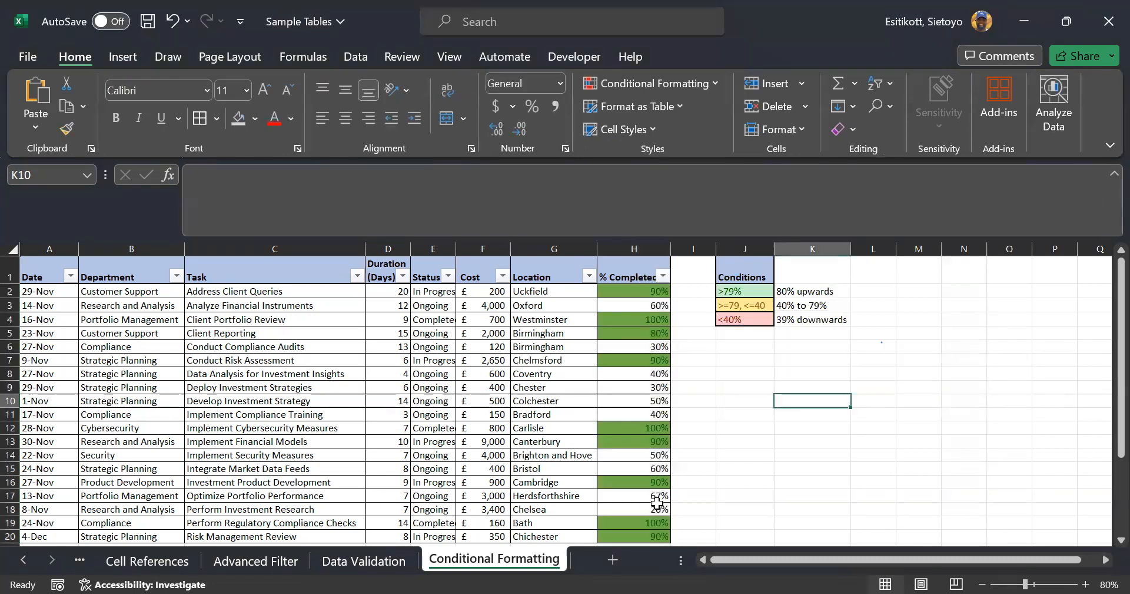
scroll(681, 348, "down", 2)
scroll(682, 350, "up", 1)
scroll(681, 350, "up", 1)
Select H2:H20 and start a Greater Than 79% rule with a custom format
left_click(653, 294)
left_click_drag(668, 334, 642, 501)
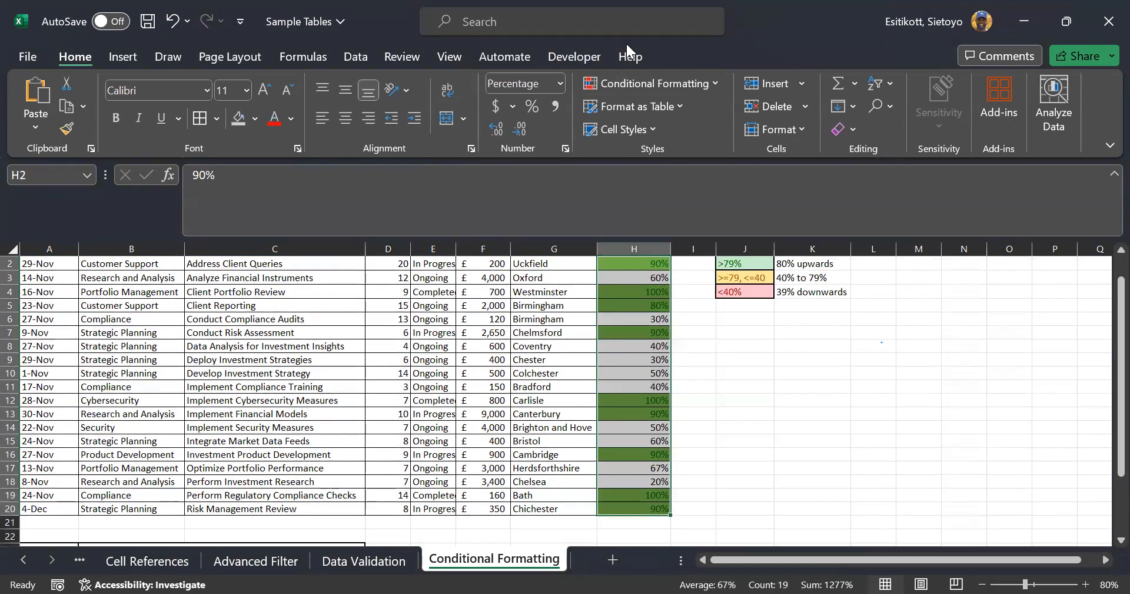
left_click(653, 83)
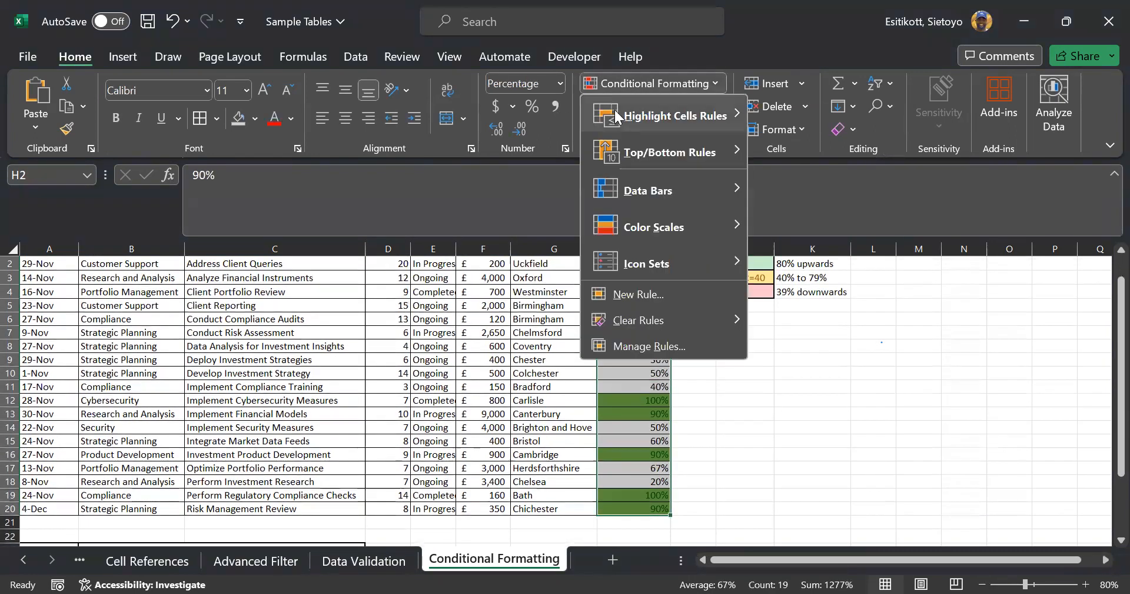
mouse_move(615, 112)
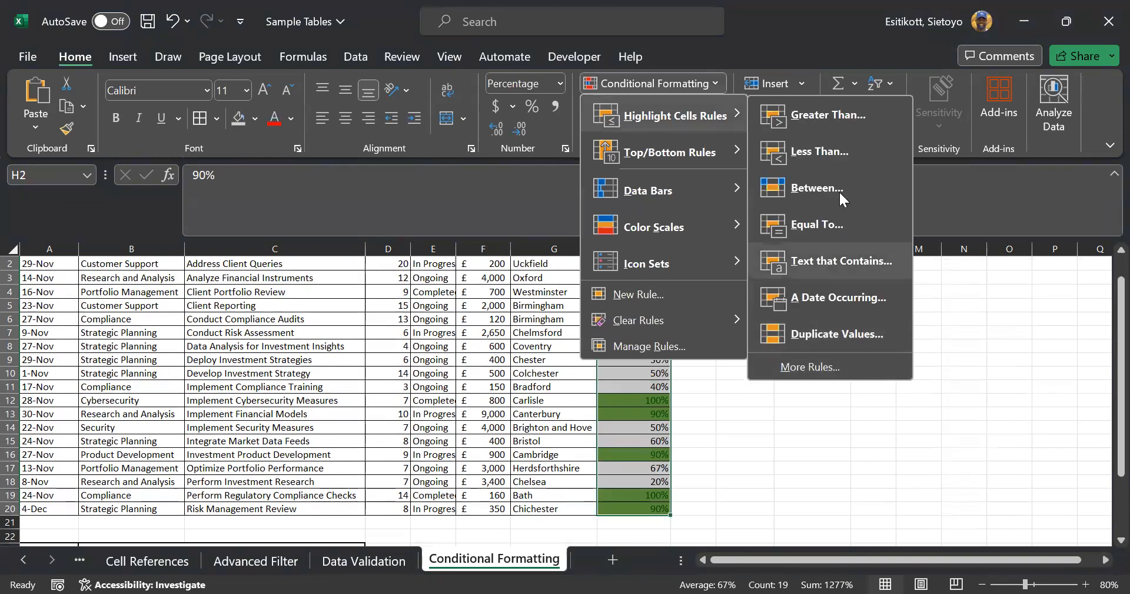
left_click(835, 115)
type("79%")
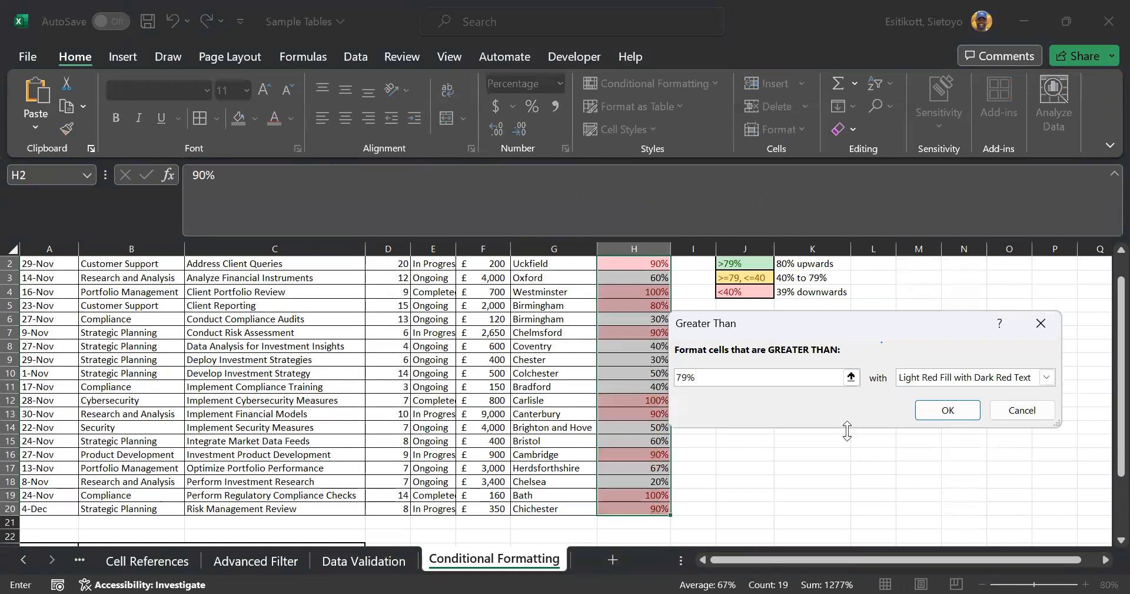
left_click(1048, 378)
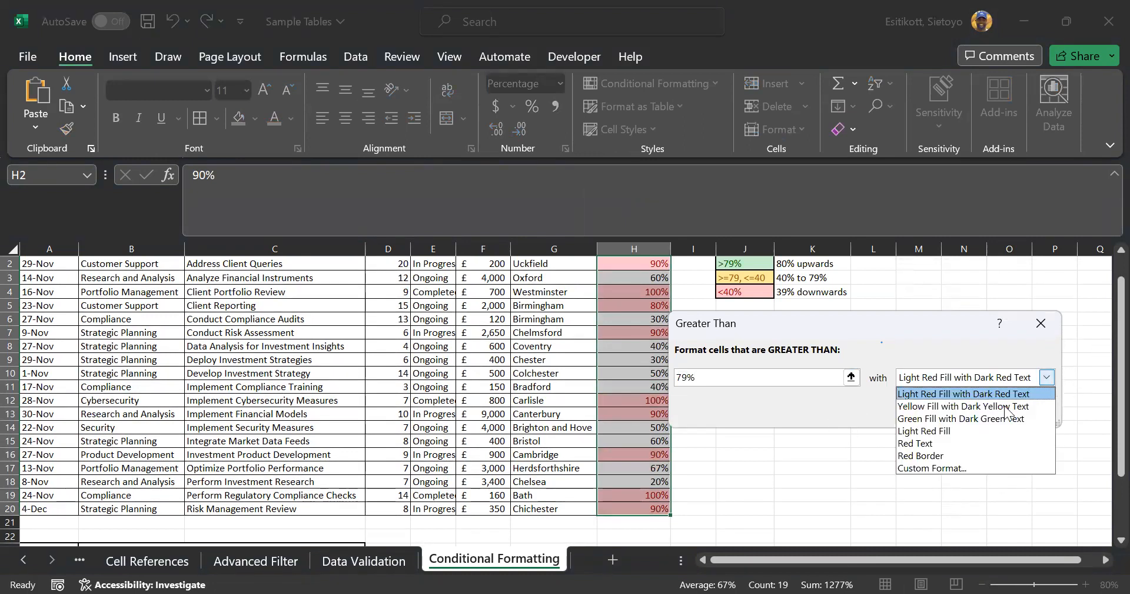
left_click(960, 468)
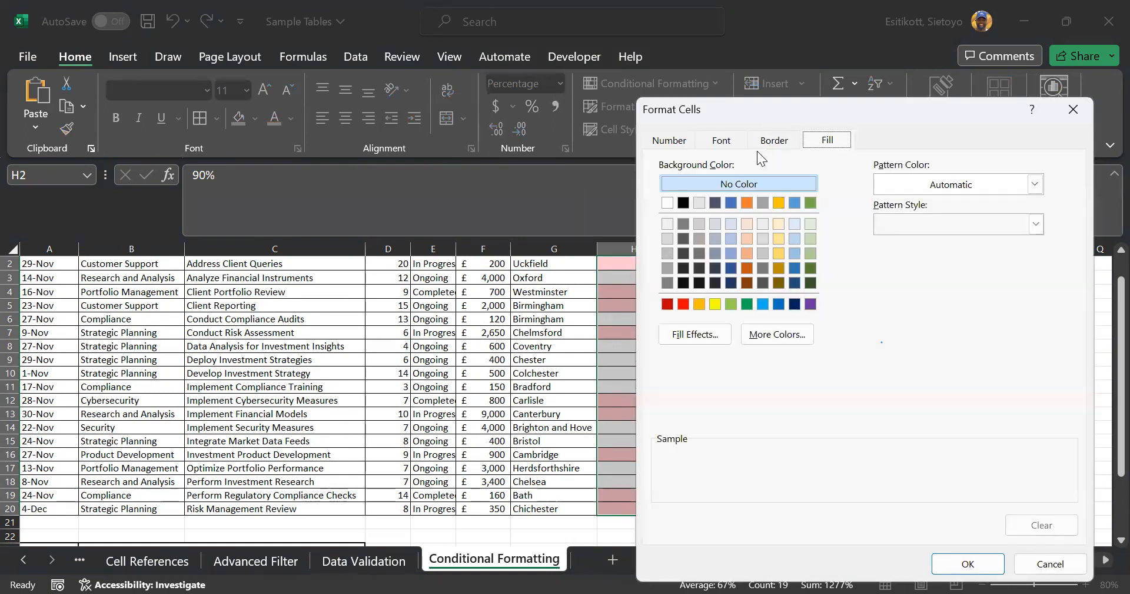
Give the over-79% rule a green gradient fill fading from the top and apply it
left_click(1037, 185)
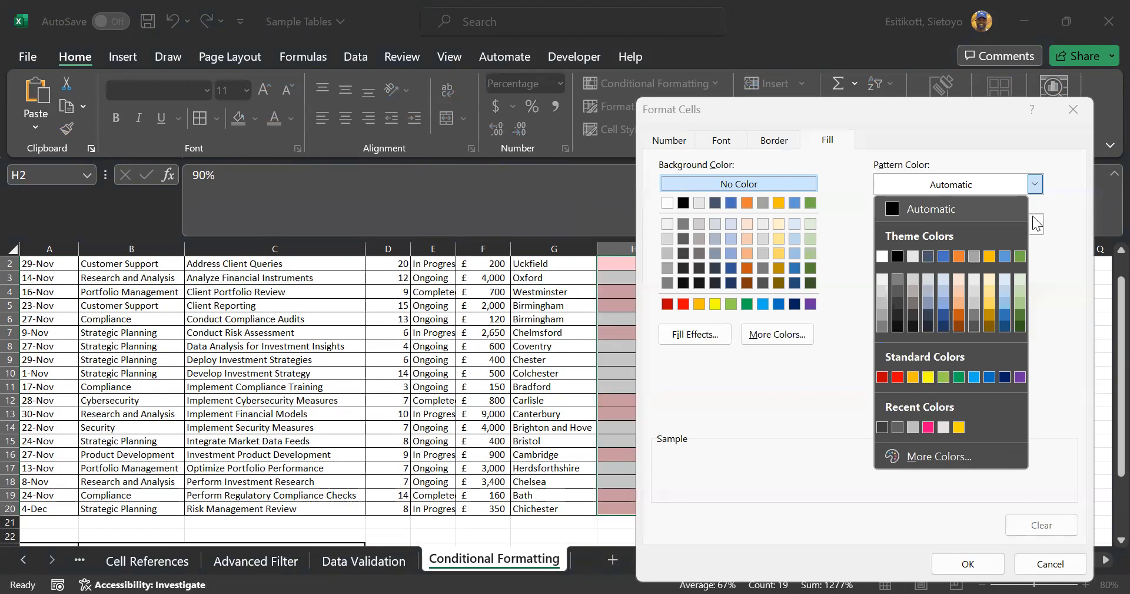
left_click(696, 336)
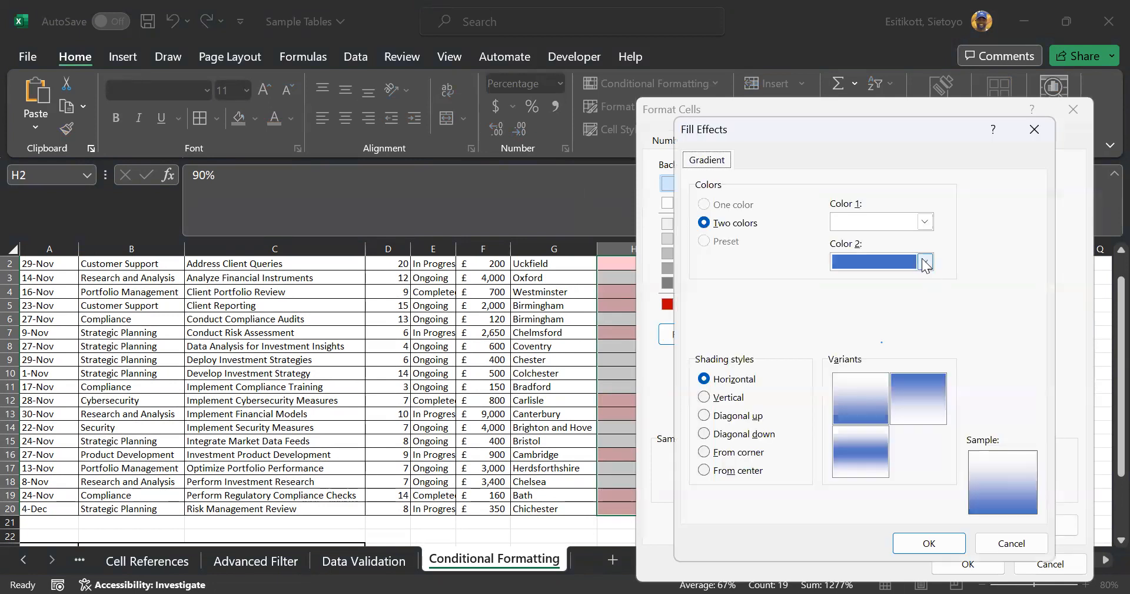
left_click(925, 262)
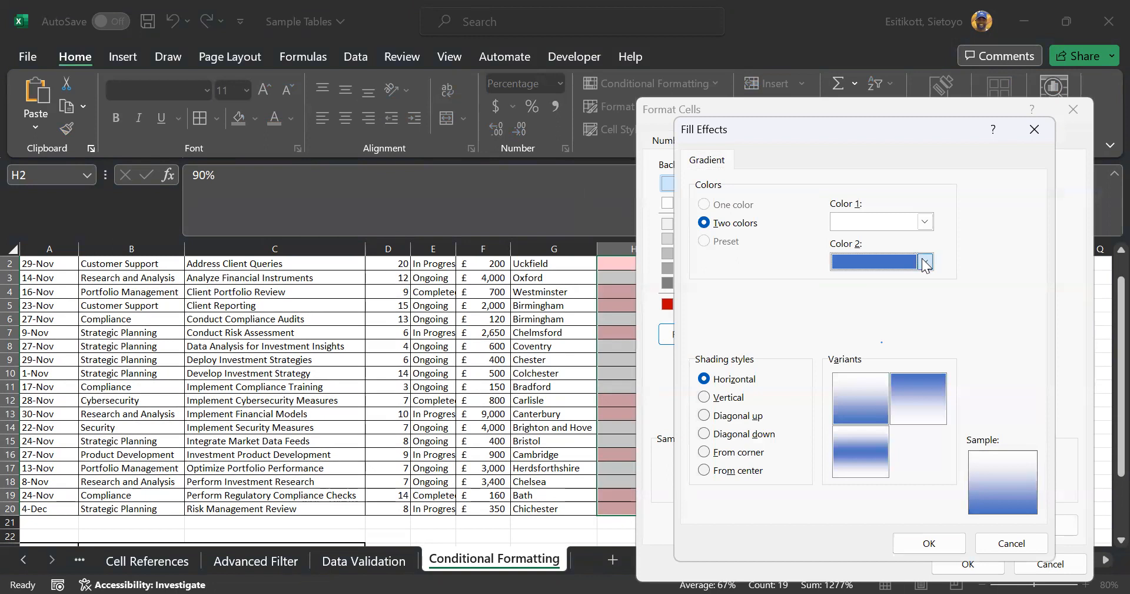
left_click(976, 306)
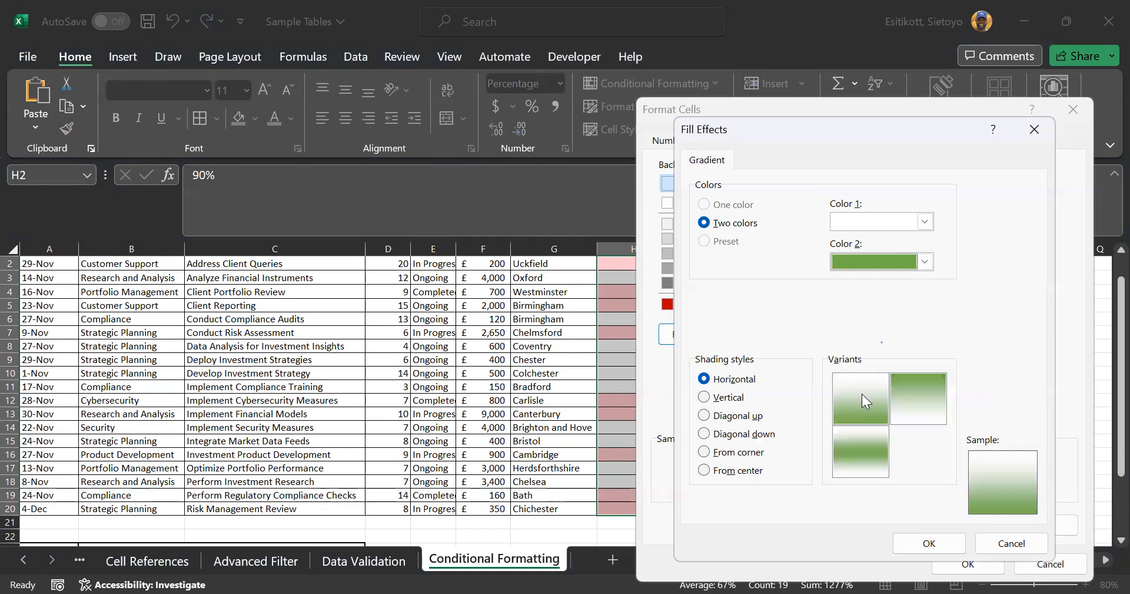
left_click(873, 438)
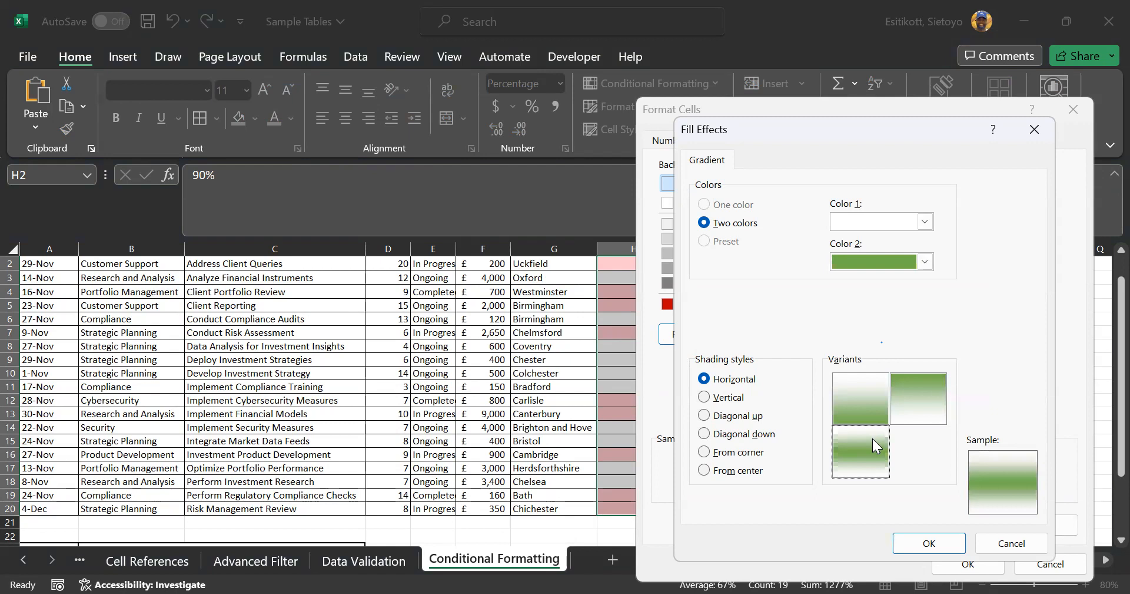
left_click(915, 376)
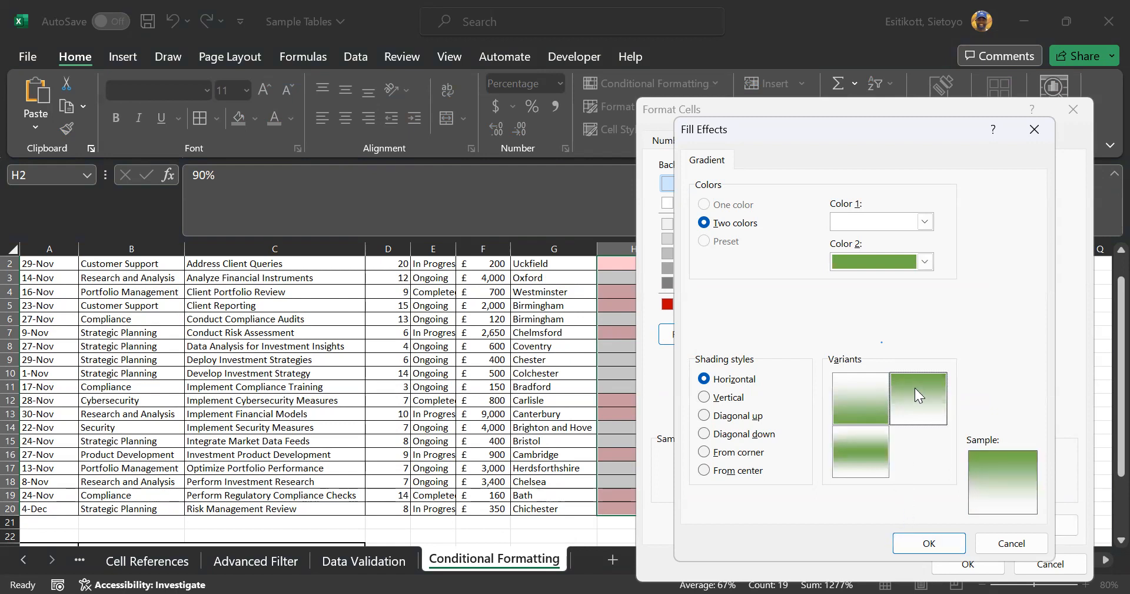
left_click(934, 542)
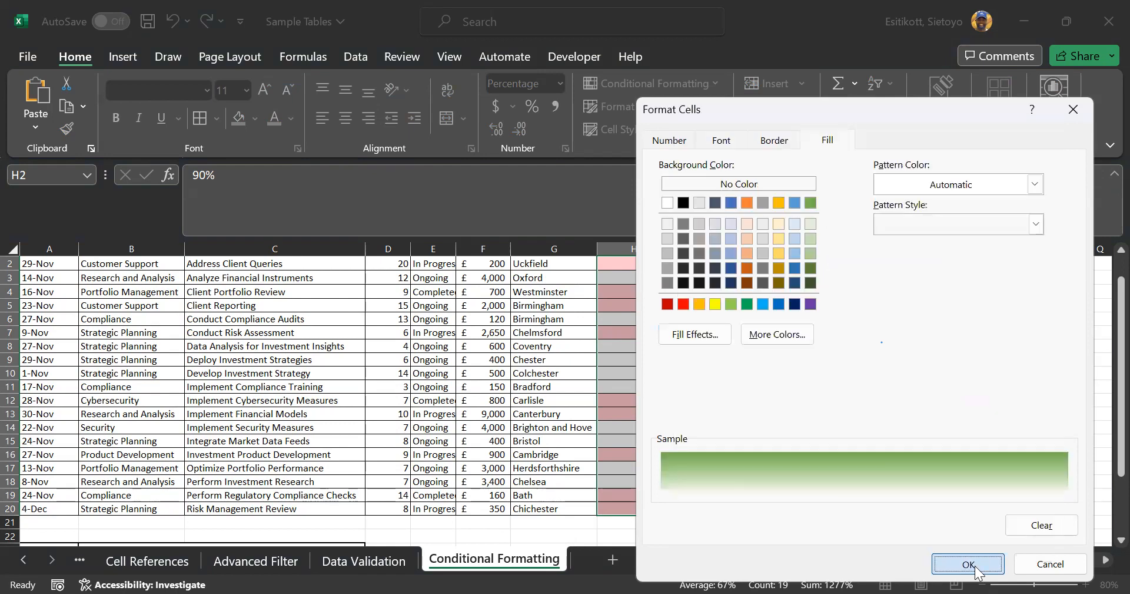
left_click(974, 566)
left_click(978, 419)
left_click(922, 373)
scroll(922, 373, "up", 1)
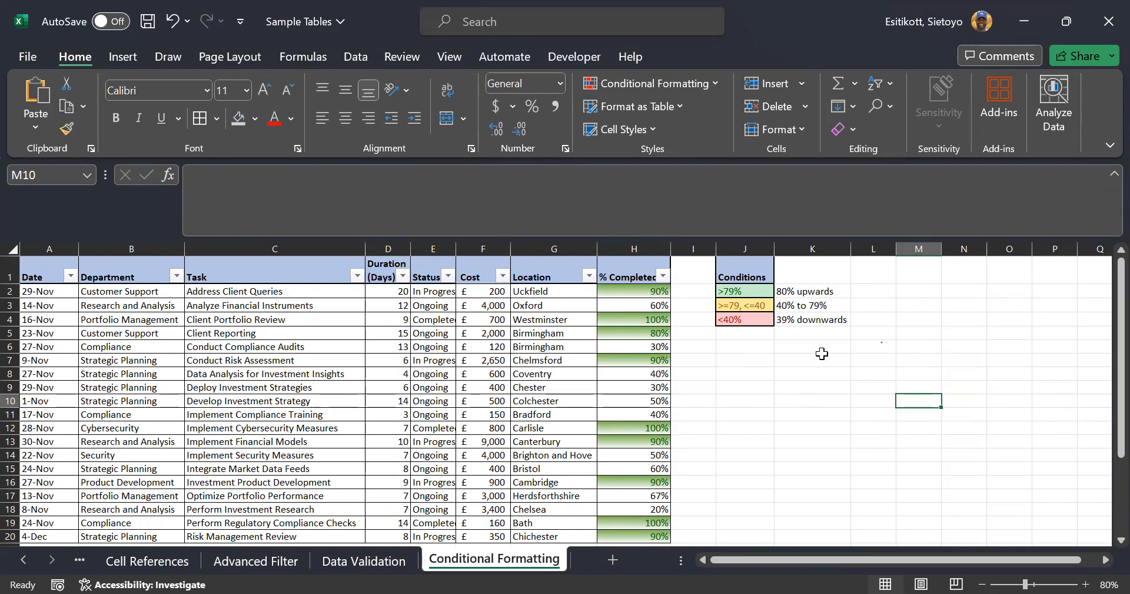
Select H2:H20 and set up a Between rule from 40% to 79%
left_click(754, 310)
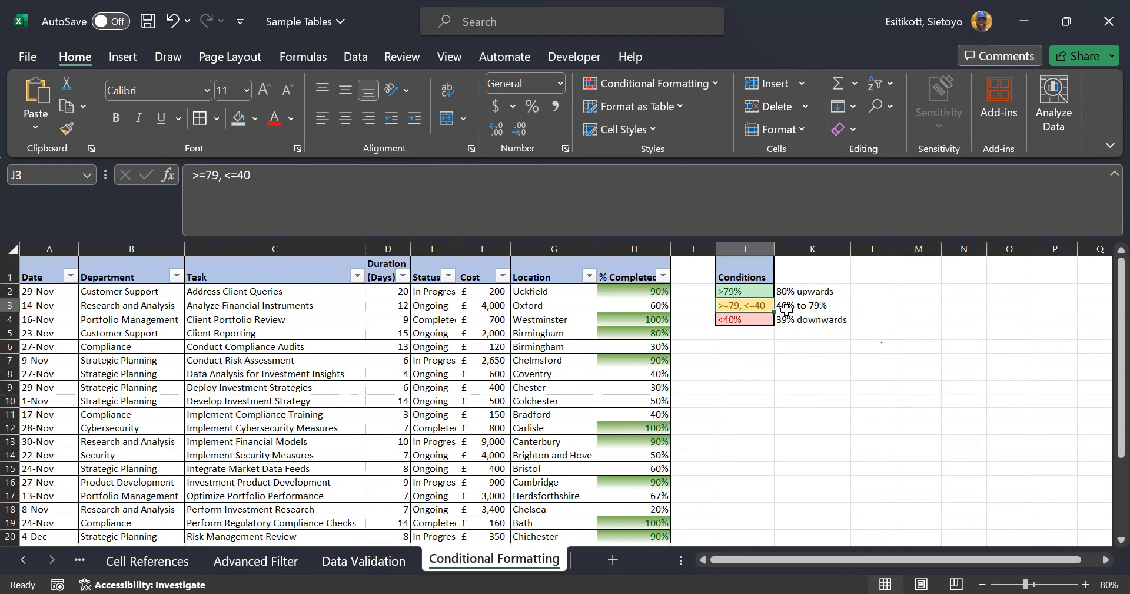
left_click(632, 289)
key("ctrl+shift+Down")
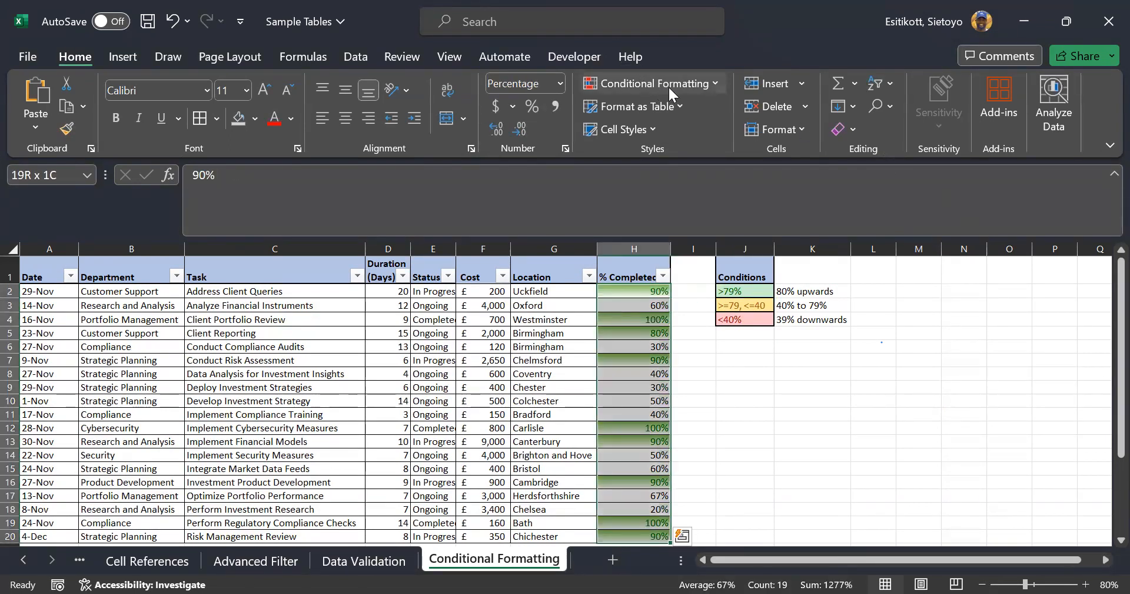
left_click(714, 83)
mouse_move(714, 125)
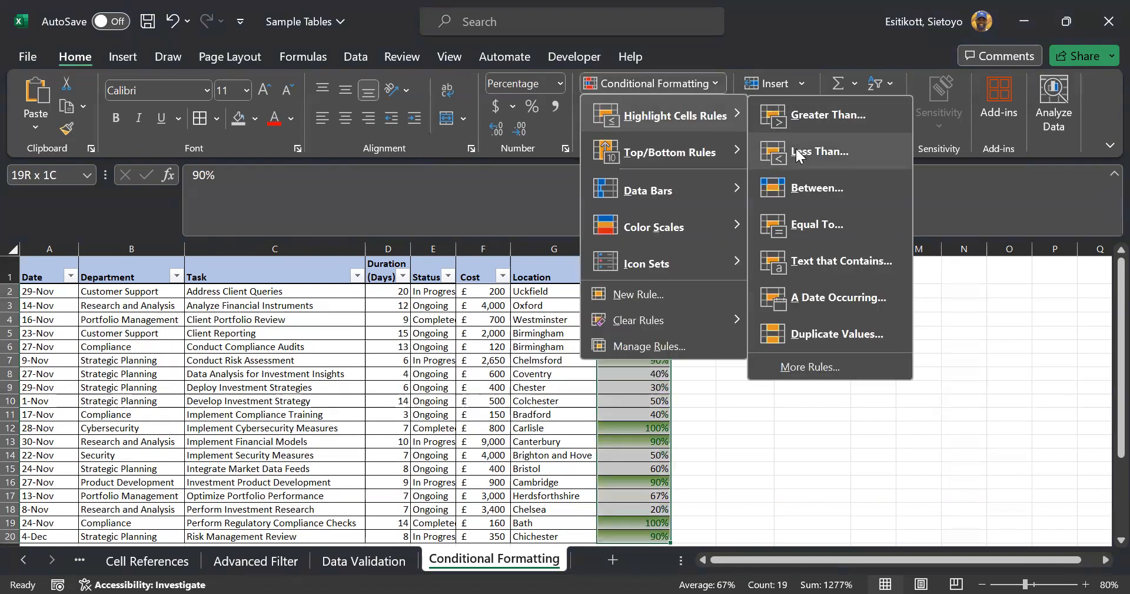
left_click(818, 188)
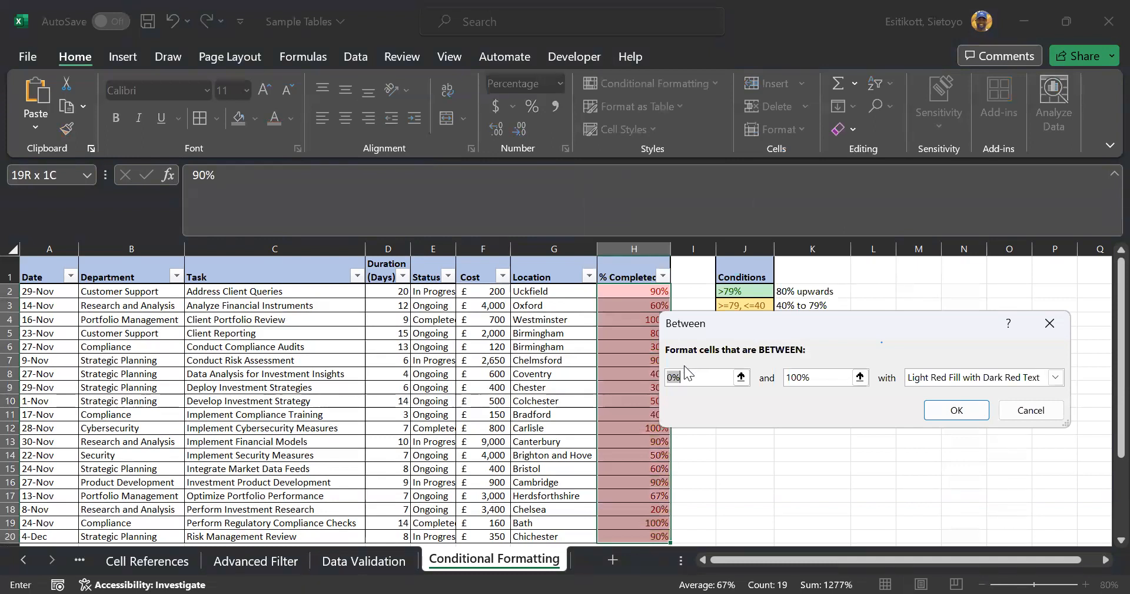
type("40")
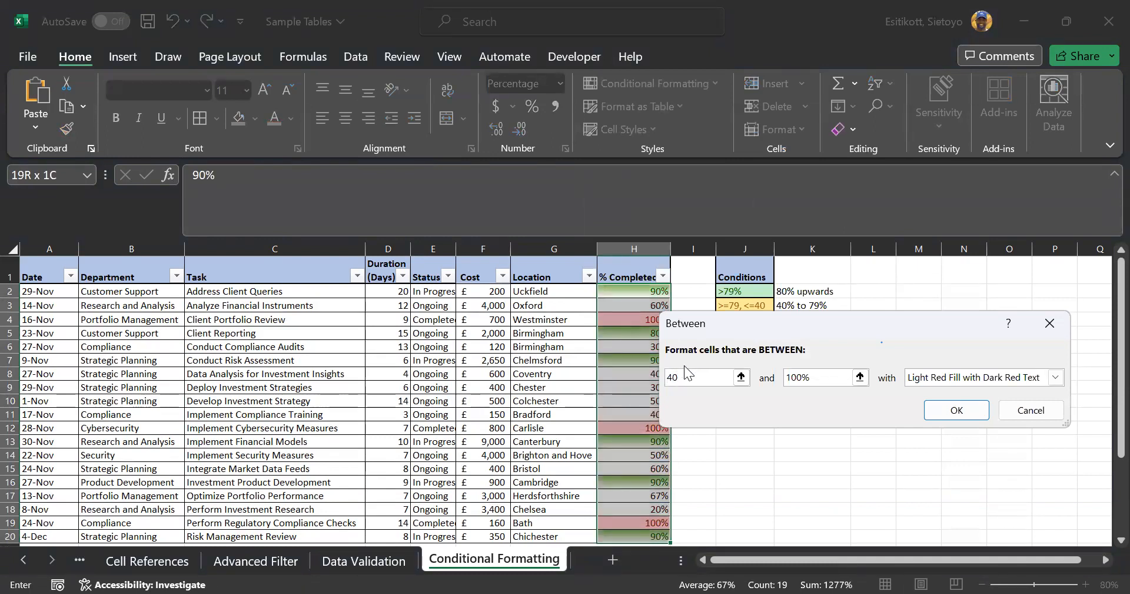
type("%")
key("Tab")
type("79%")
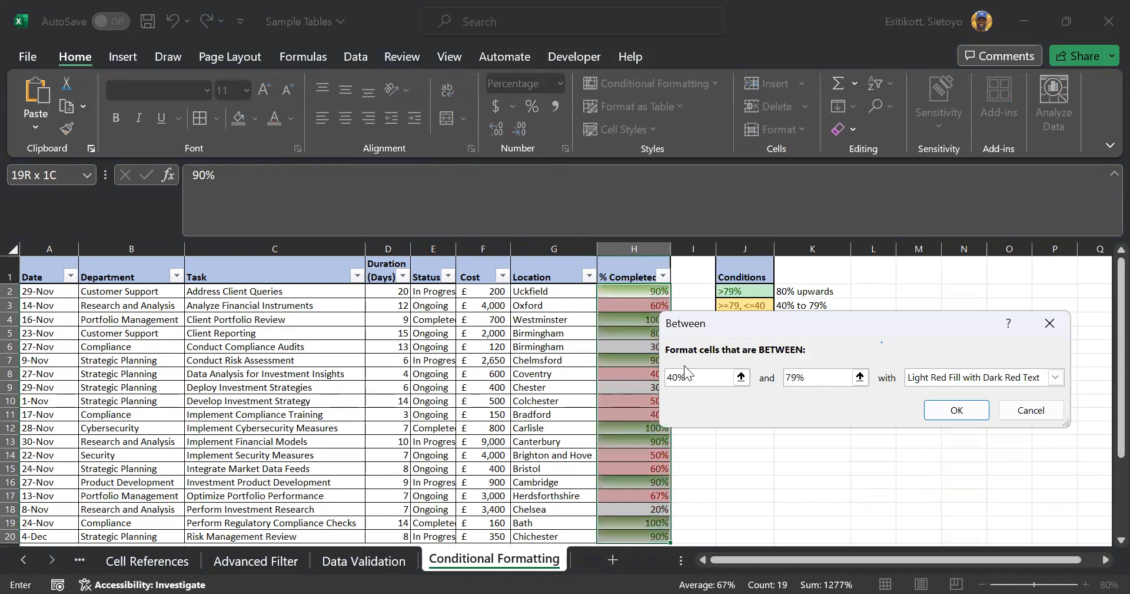
Format the 40%–79% band with a horizontal gold gradient fill and apply the rule
left_click(1056, 377)
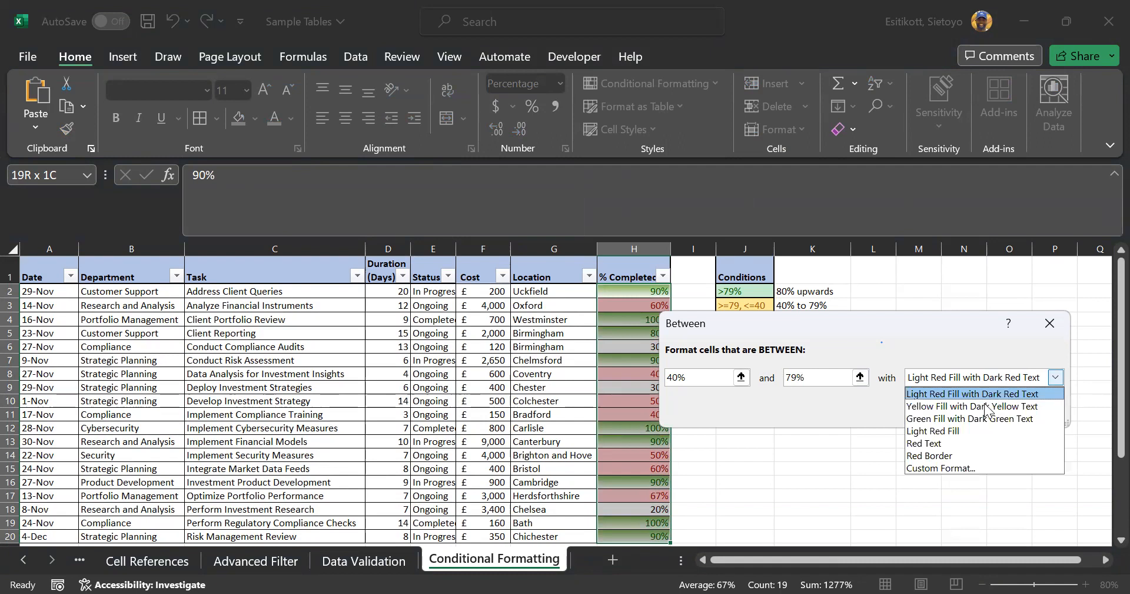
left_click(944, 469)
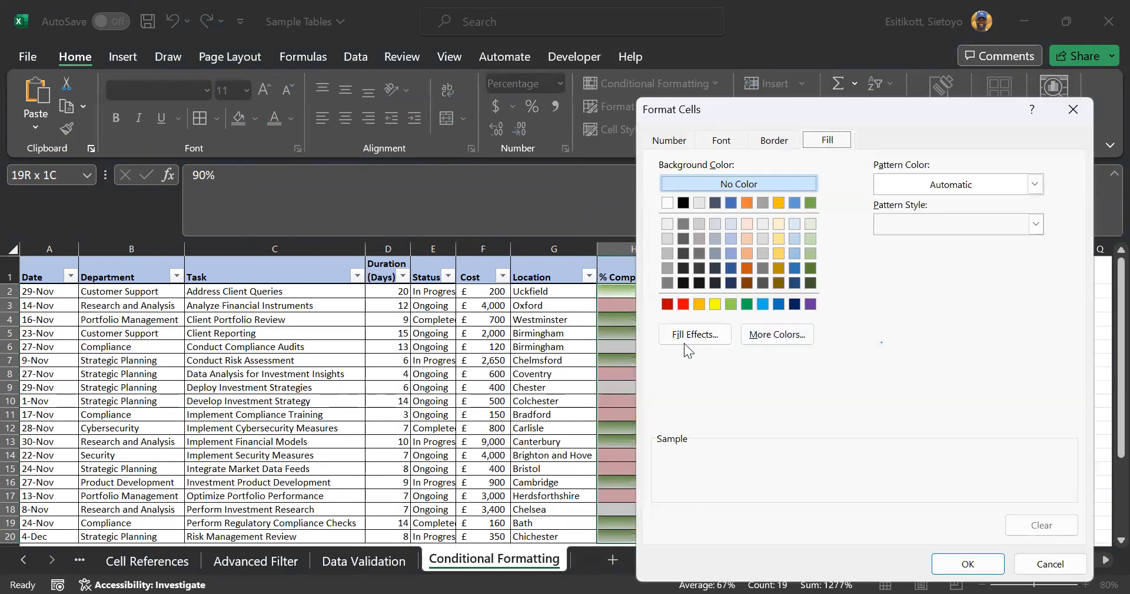
left_click(698, 335)
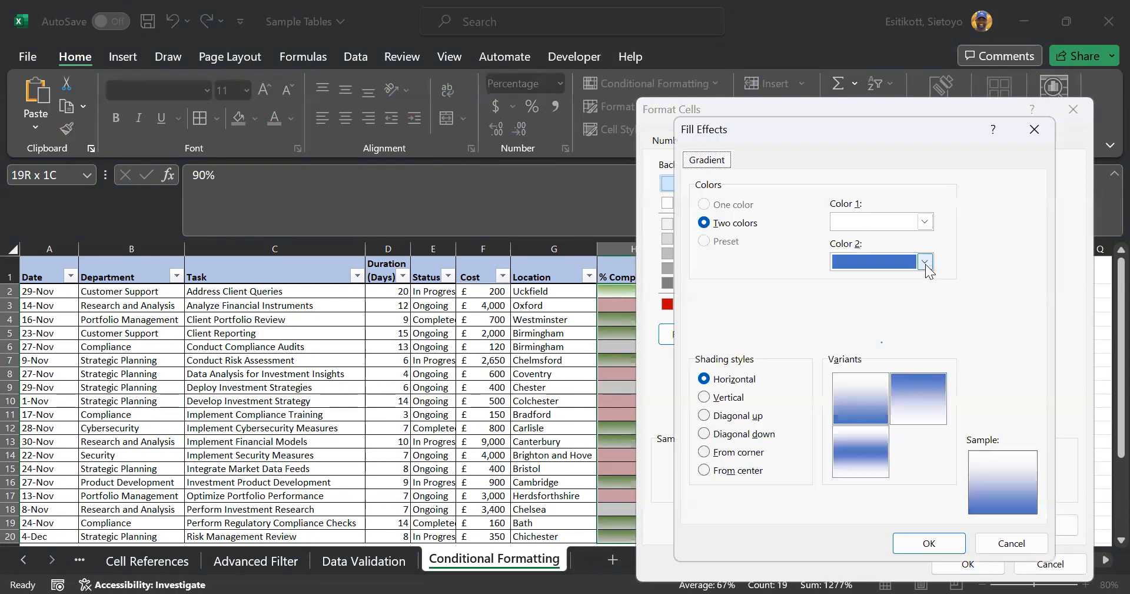
left_click(946, 305)
left_click(872, 408)
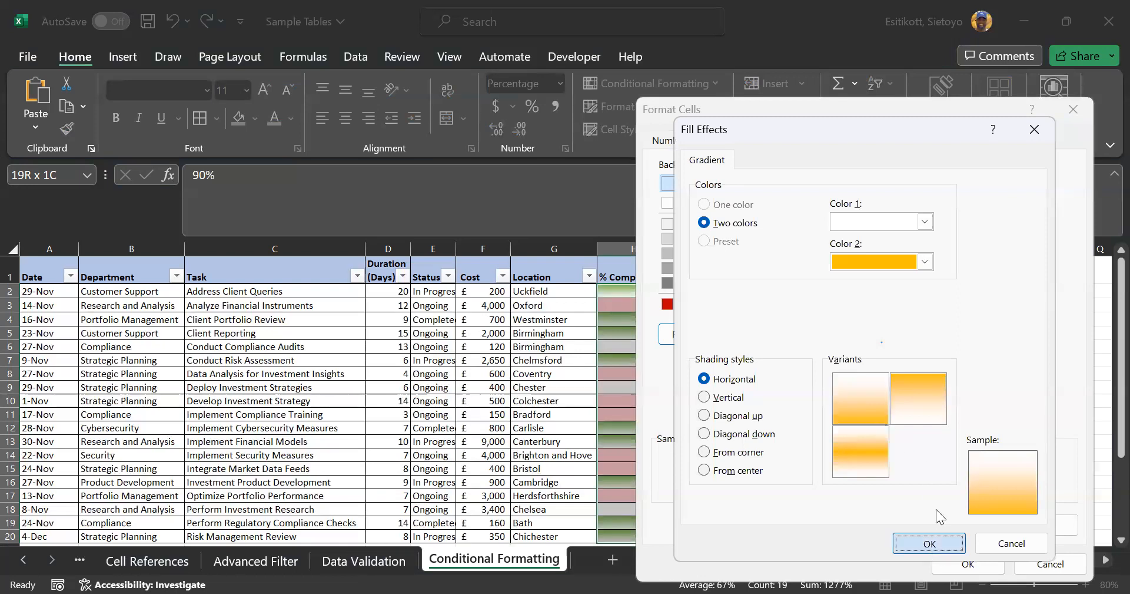
left_click(930, 549)
left_click(998, 566)
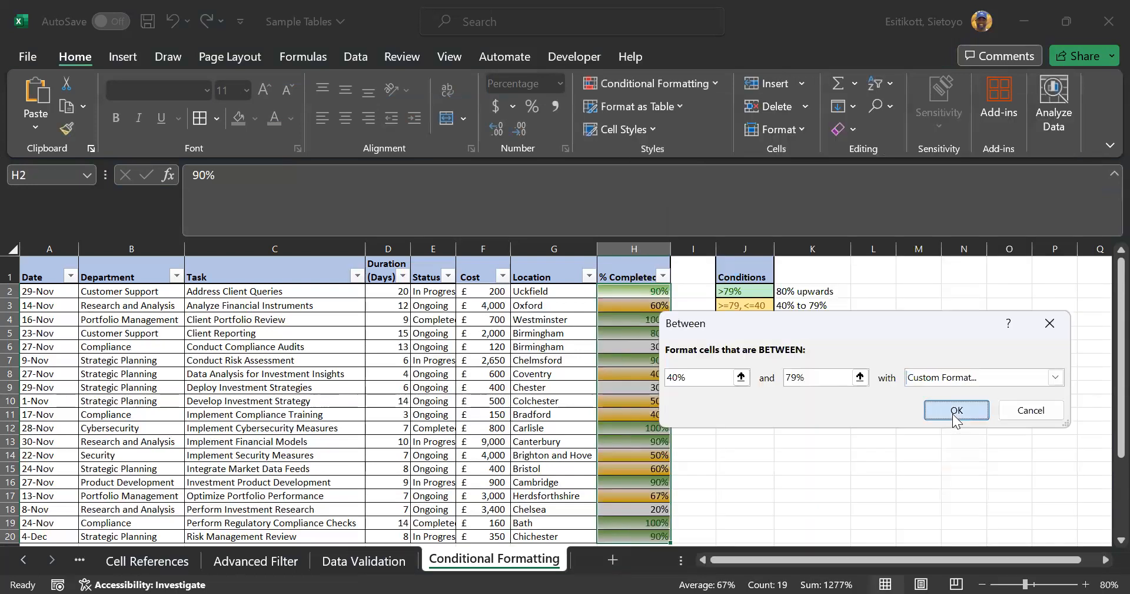
key("Return")
left_click(812, 412)
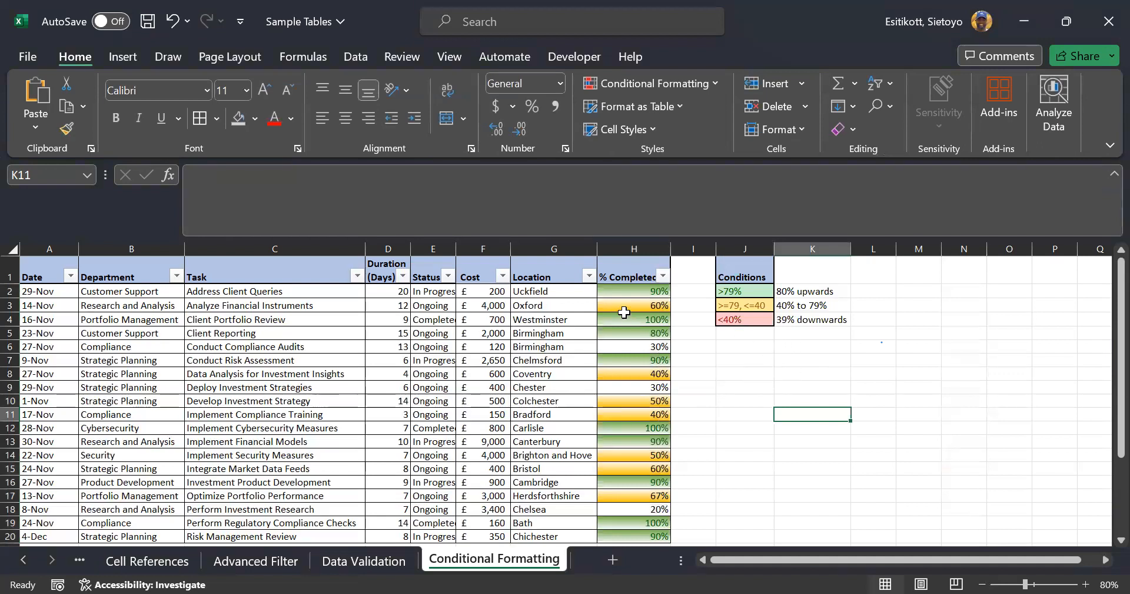
left_click(616, 287)
Select H2:H20 and start a Less Than 40% rule with a custom format
key("ctrl+shift+Down")
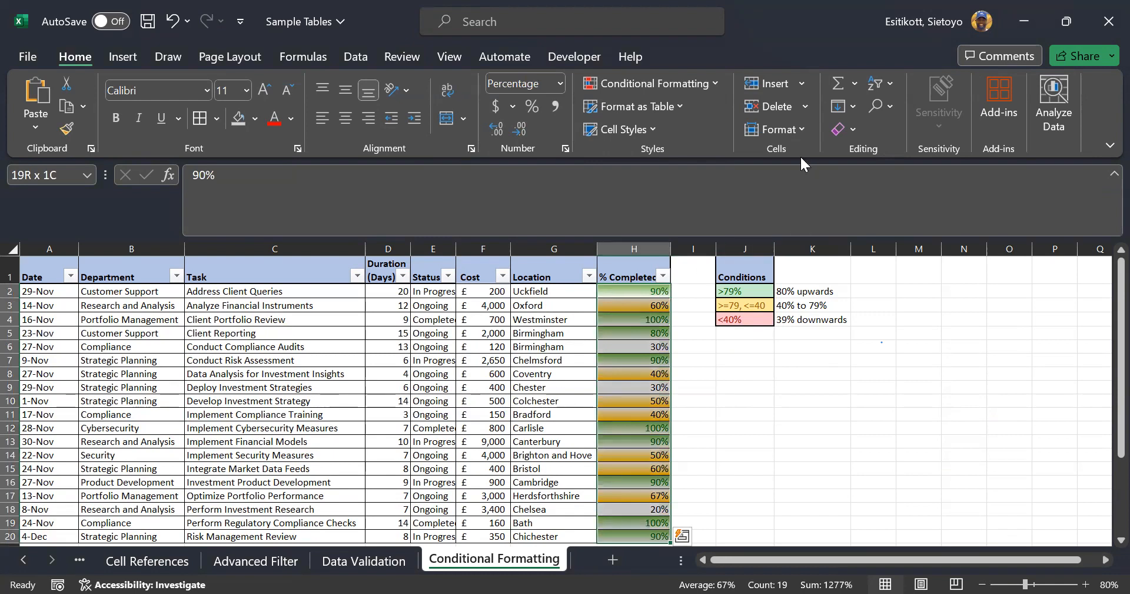
left_click(714, 88)
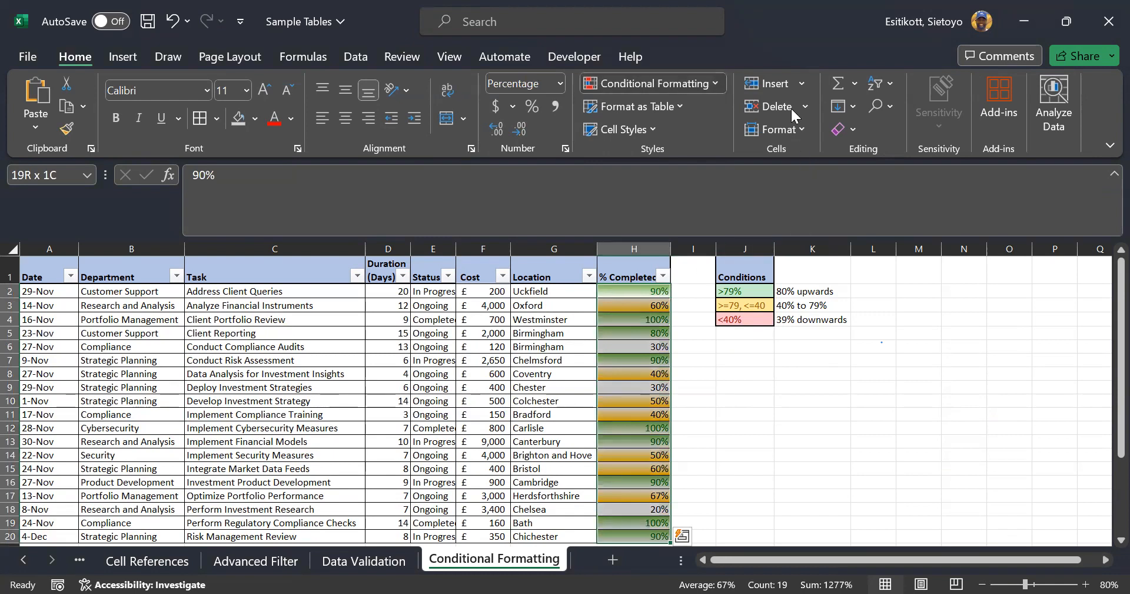
mouse_move(715, 107)
left_click(823, 153)
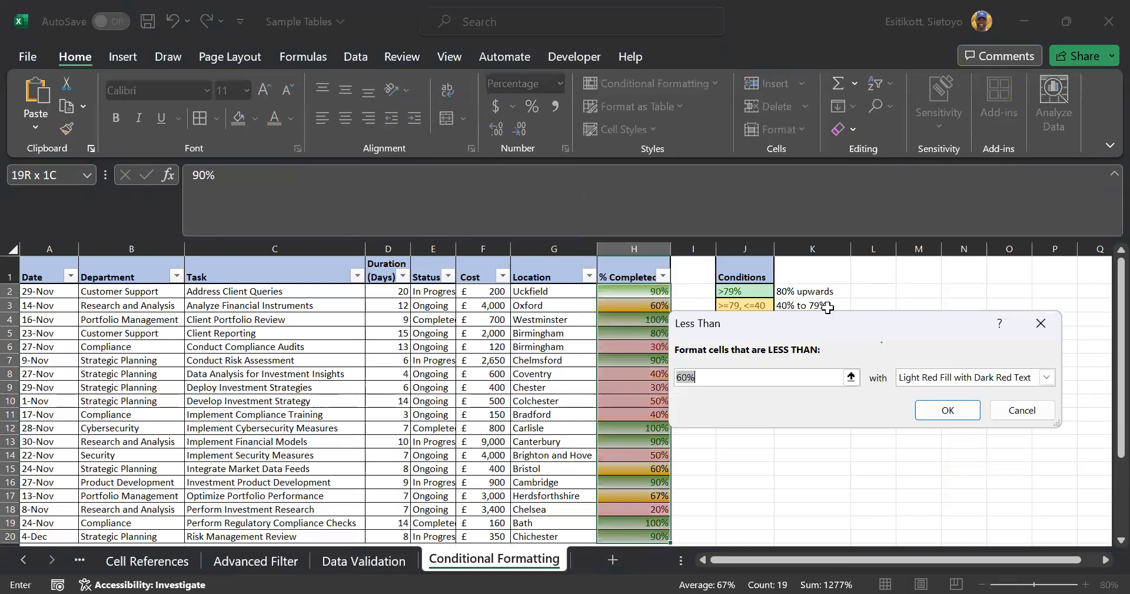
type("40")
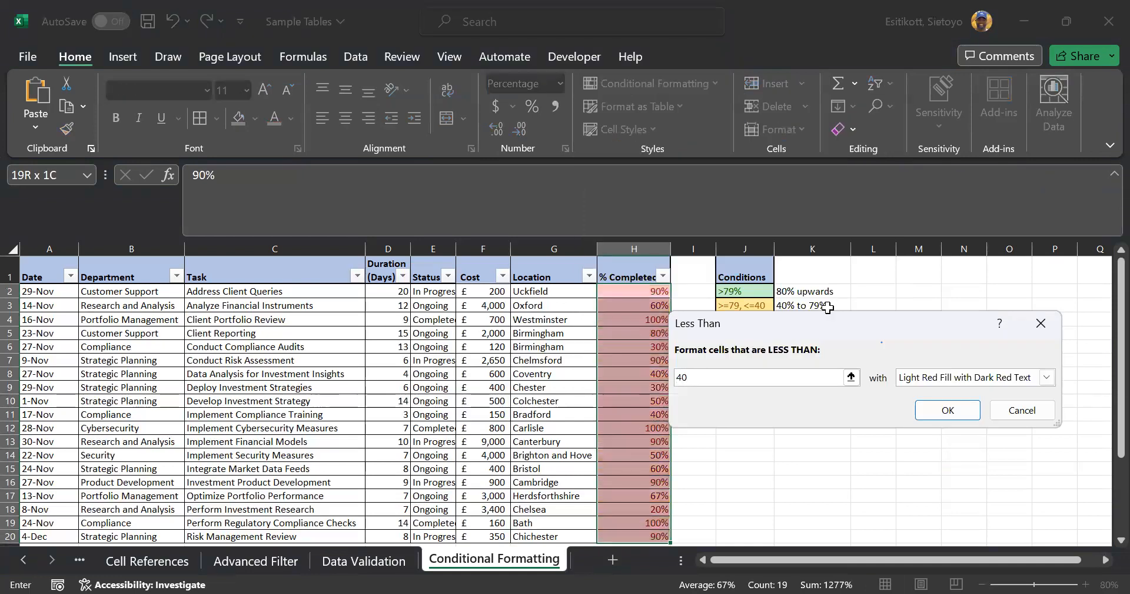
type("%")
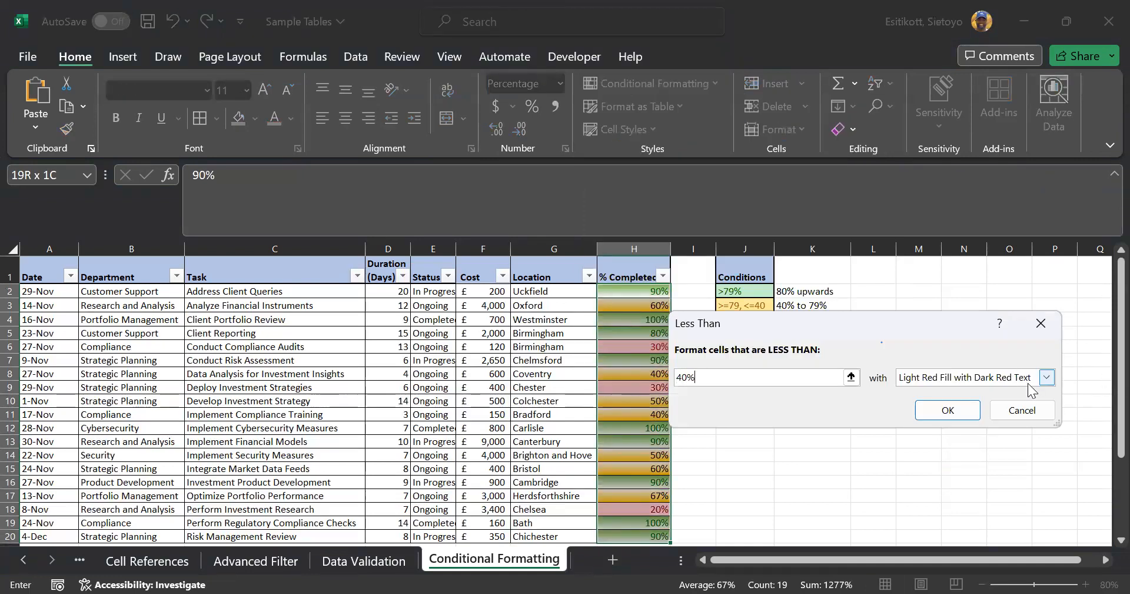
left_click(1047, 377)
left_click(1011, 465)
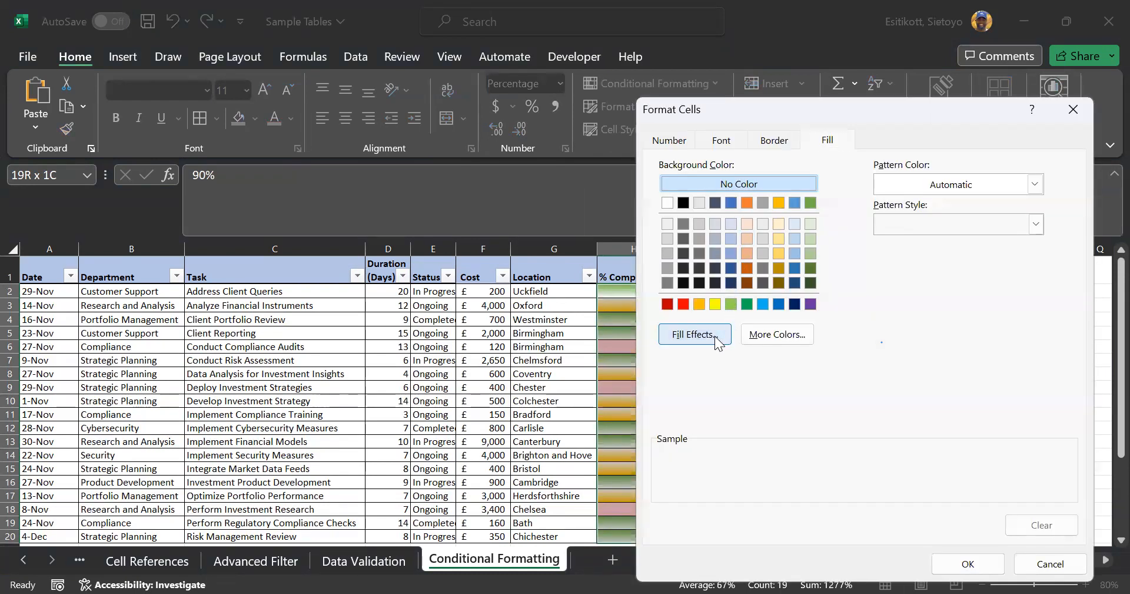
Give the below-40% rule a red horizontal-stripe pattern fill and apply it
left_click(730, 340)
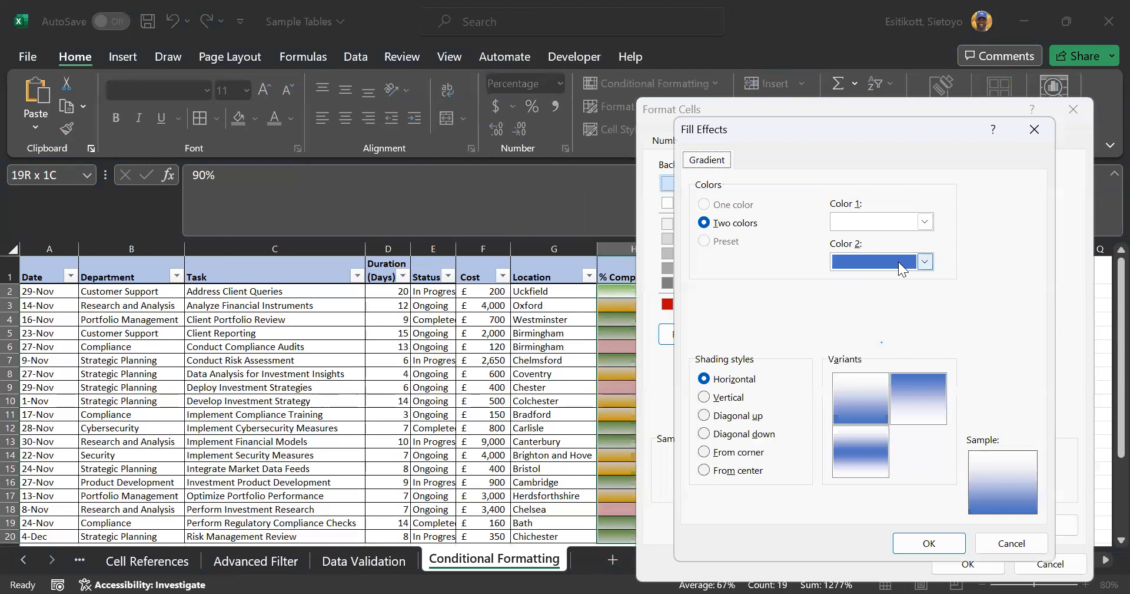
left_click(988, 540)
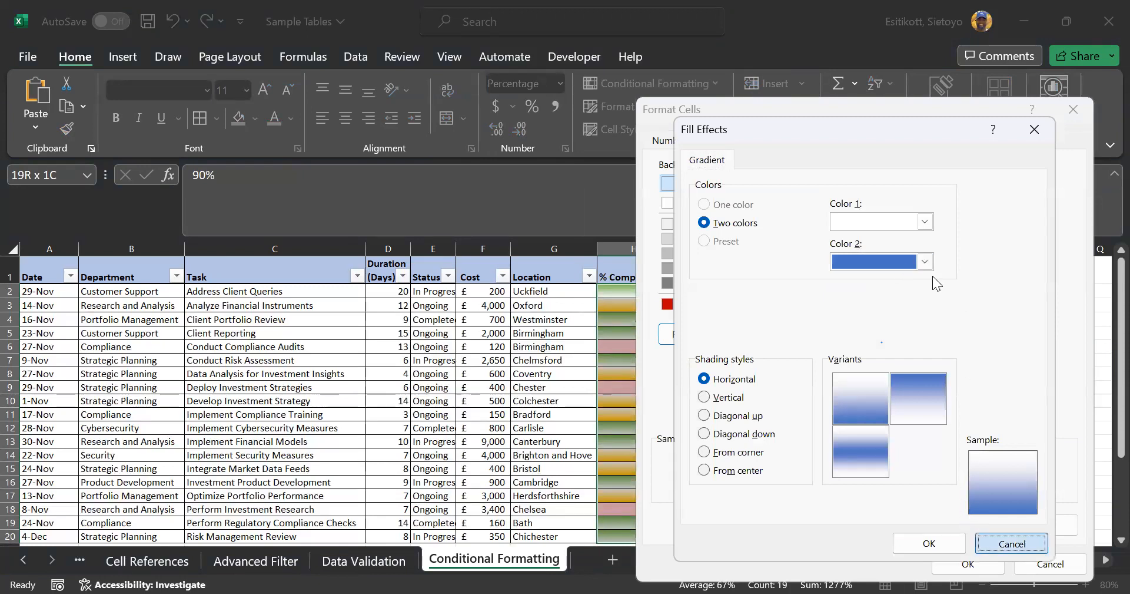
key("Return")
left_click(1036, 223)
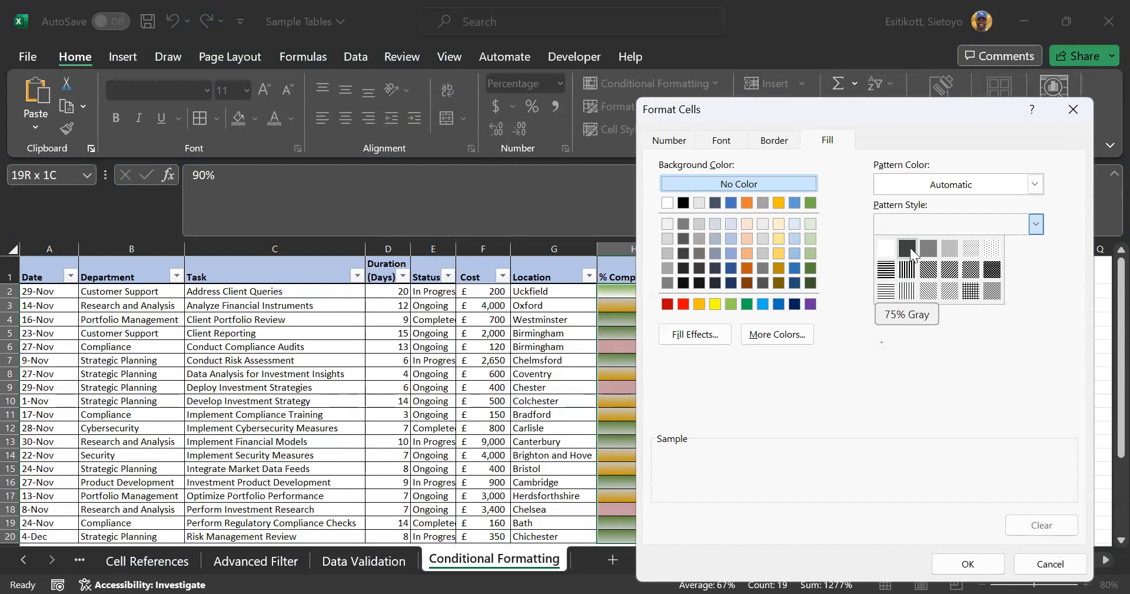
left_click(889, 268)
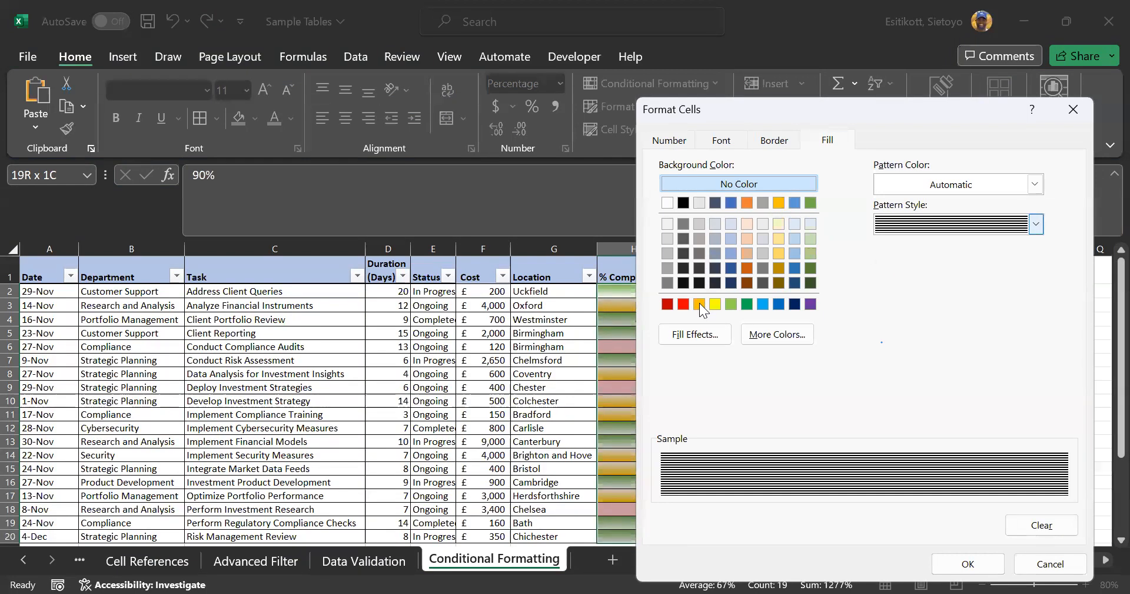
left_click(684, 304)
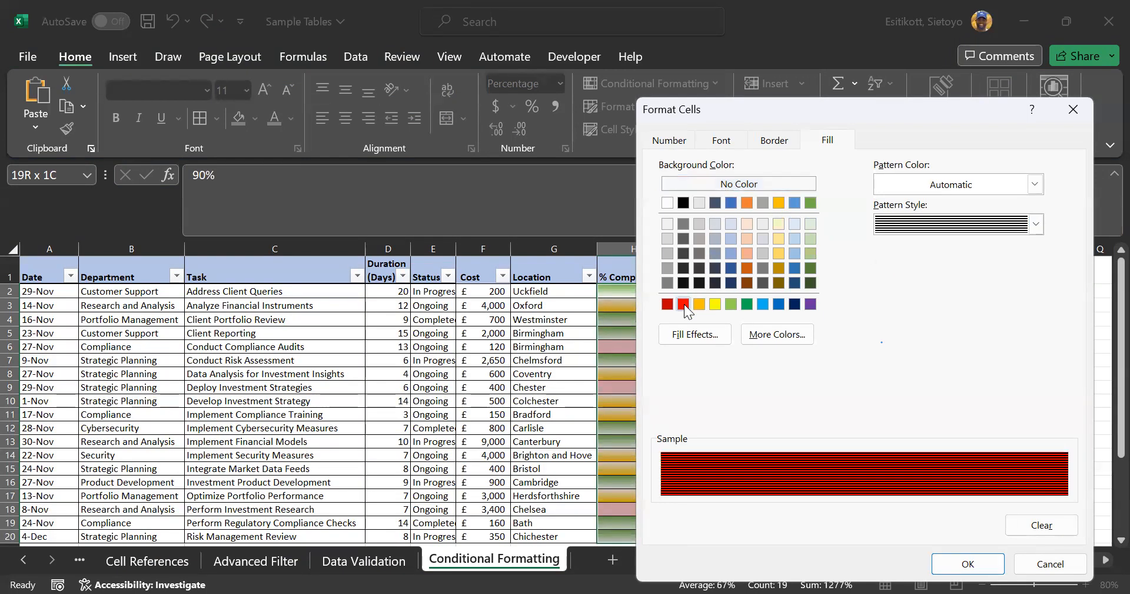
left_click(969, 564)
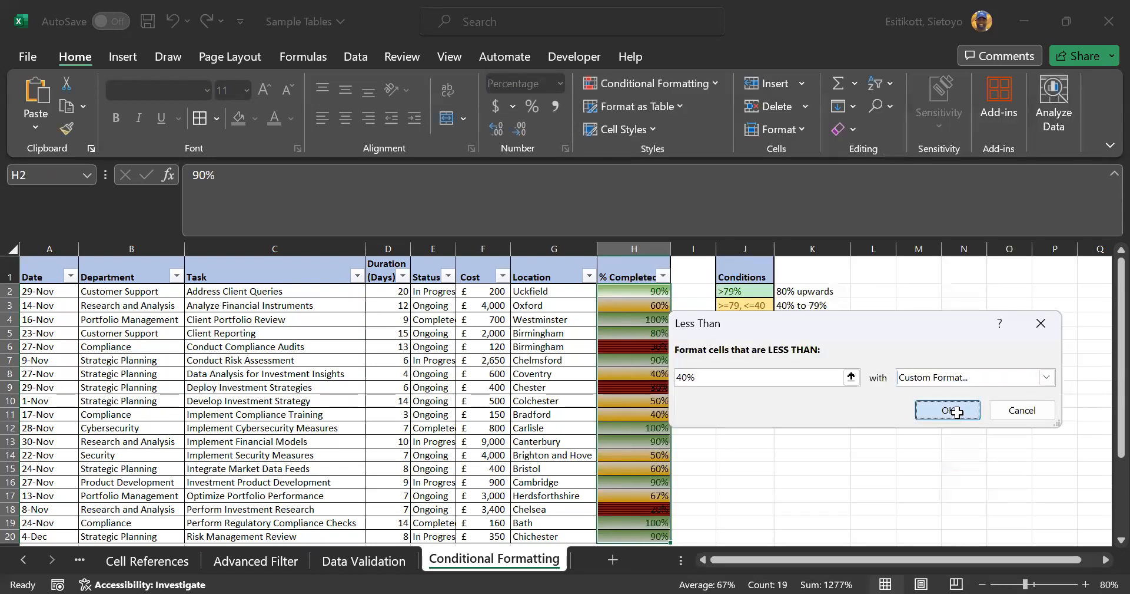
left_click(957, 412)
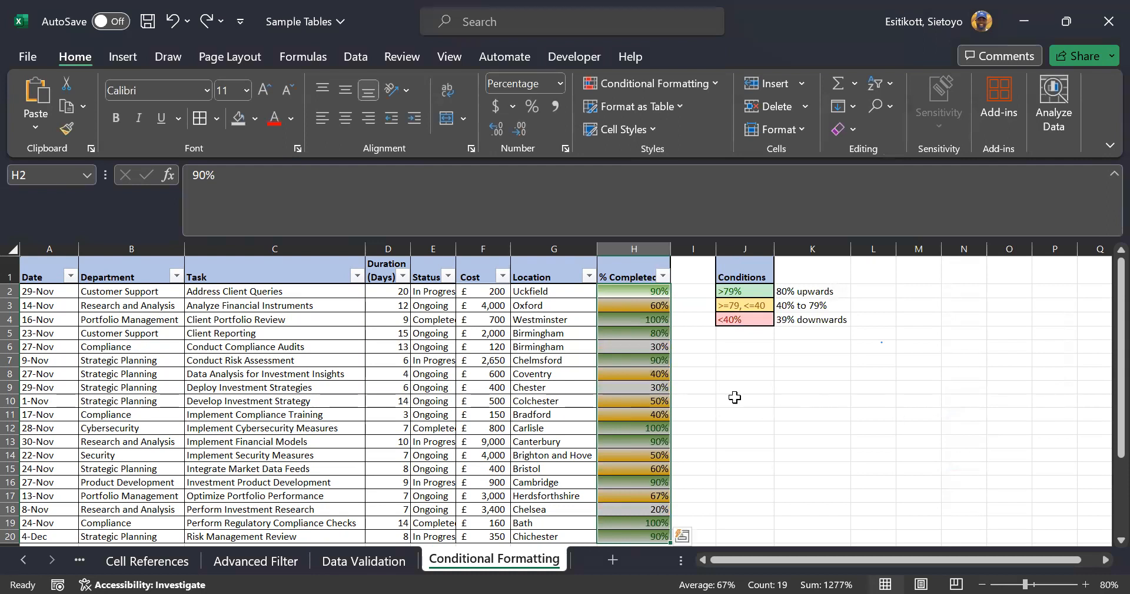
Add a Less Than 40% rule using the Light Red Fill with Dark Red Text preset
left_click(648, 87)
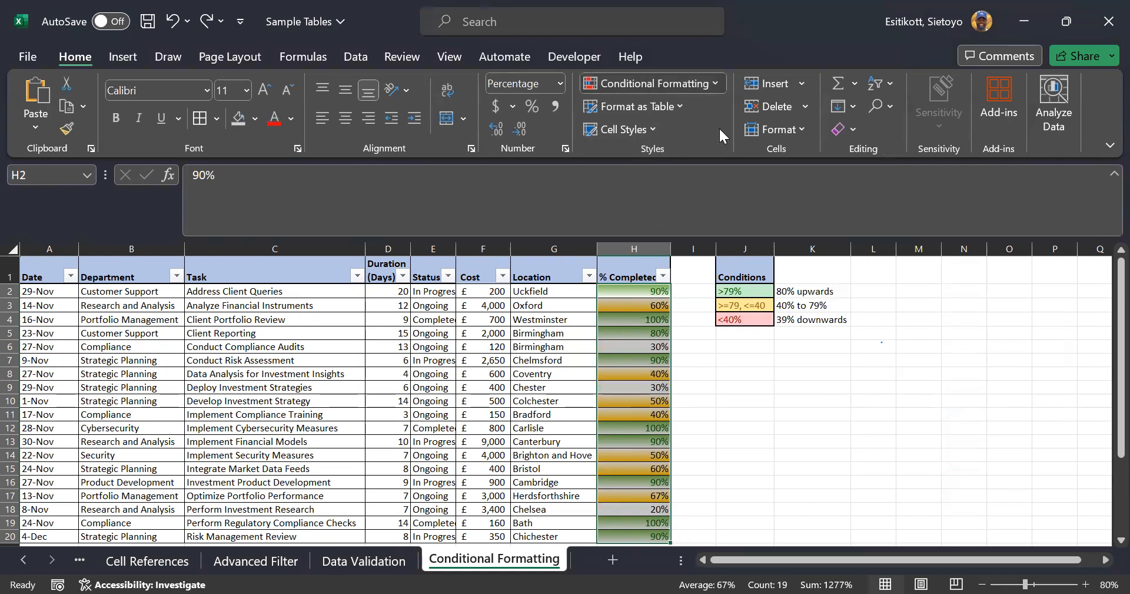
mouse_move(719, 126)
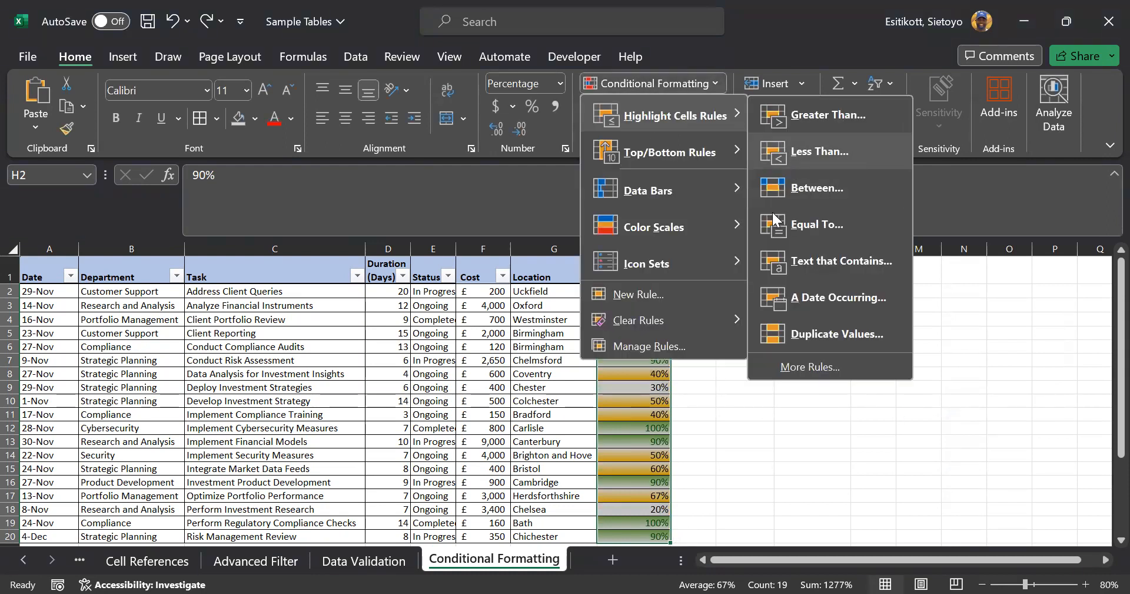
type("40%")
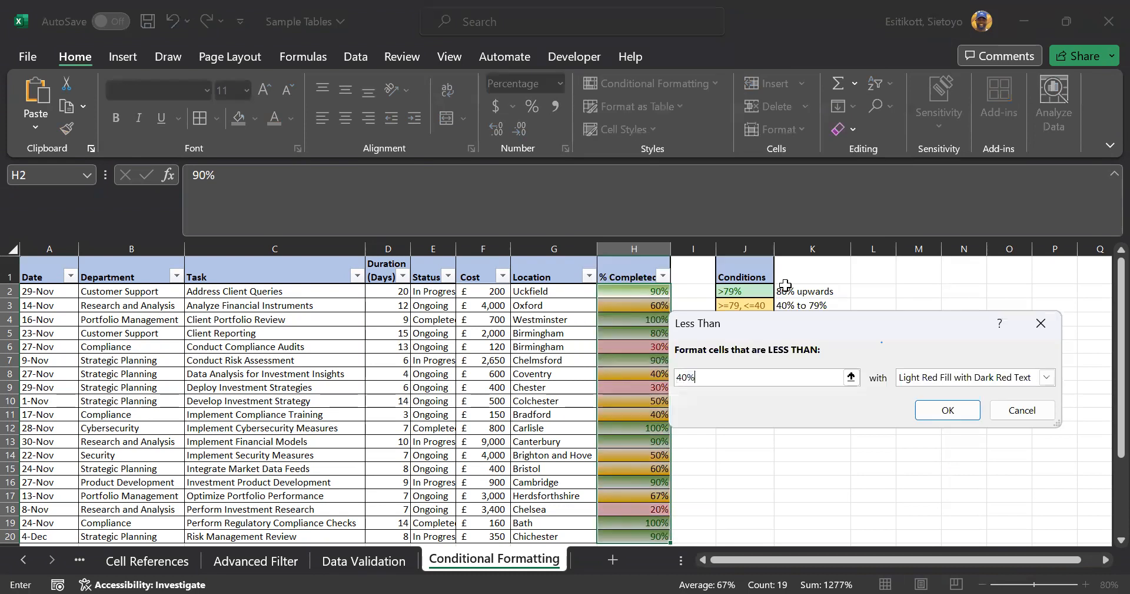
left_click(964, 409)
left_click(934, 412)
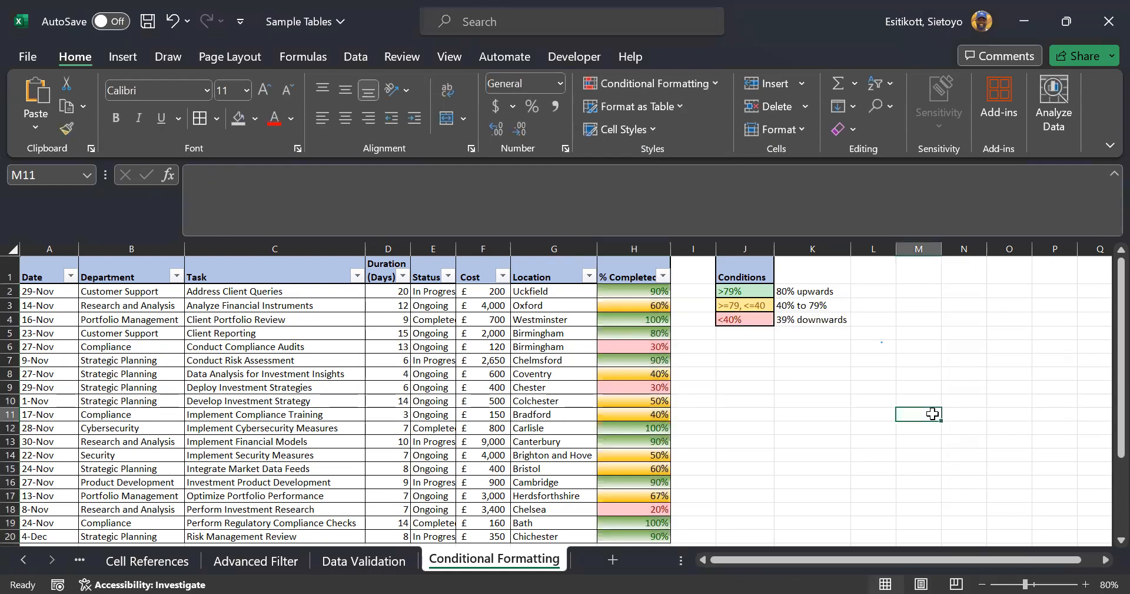
Select the % Completed values H2:H20
left_click(647, 289)
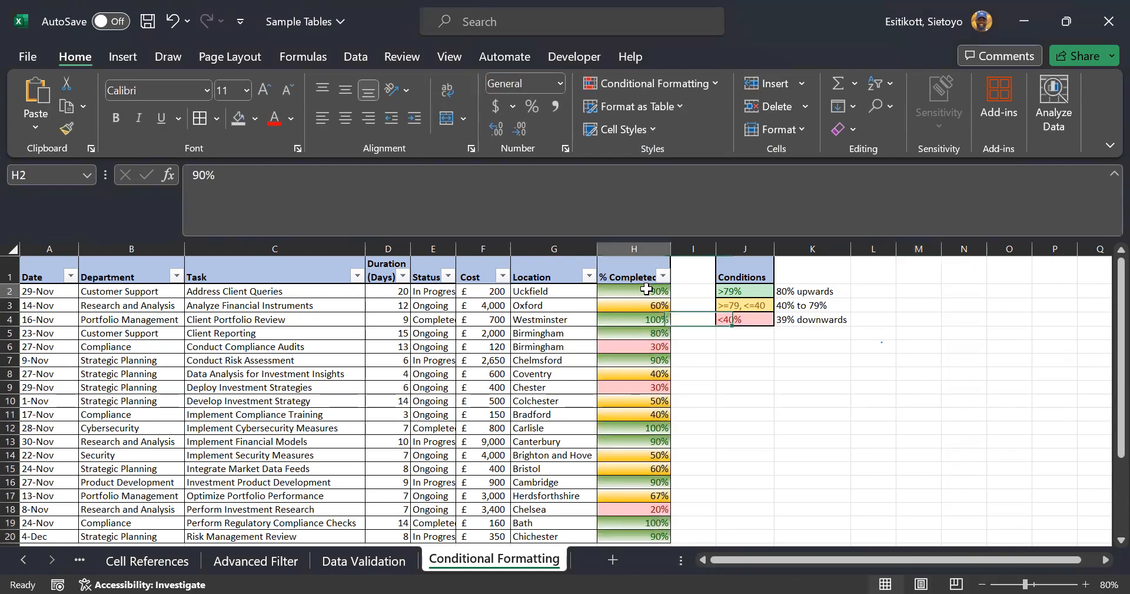
key("ctrl+shift+Down")
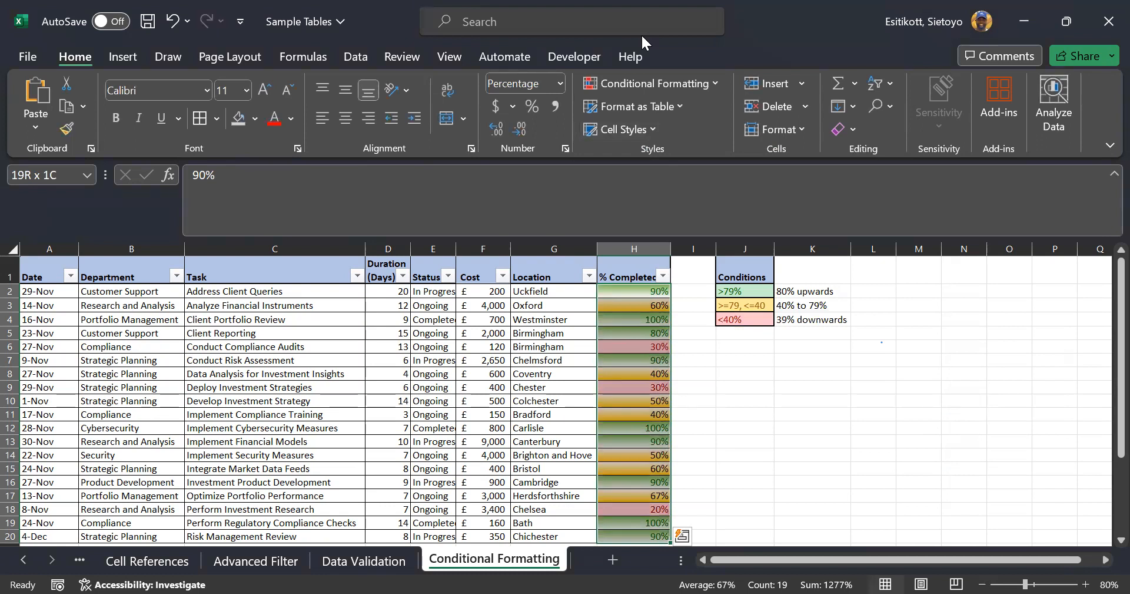
key("alt+Tab")
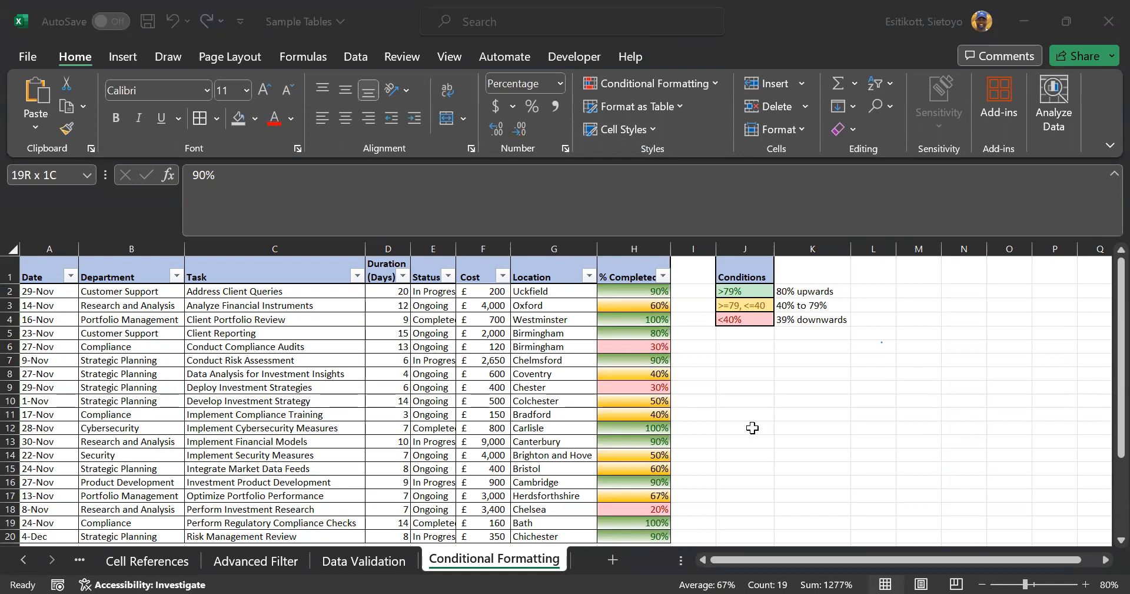
key("alt+Tab")
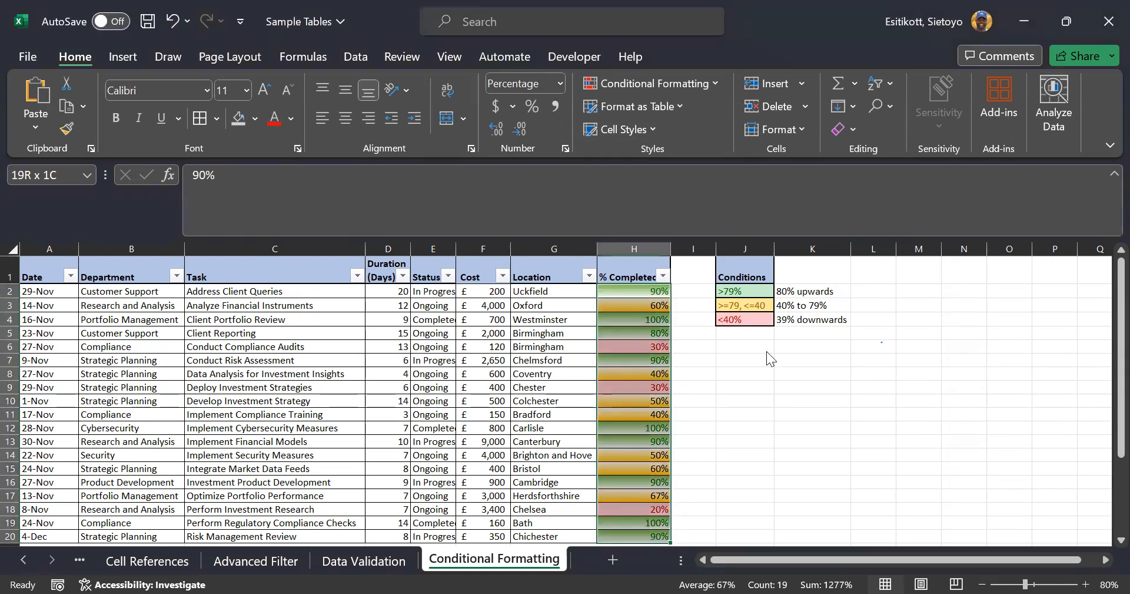
key("alt+Tab")
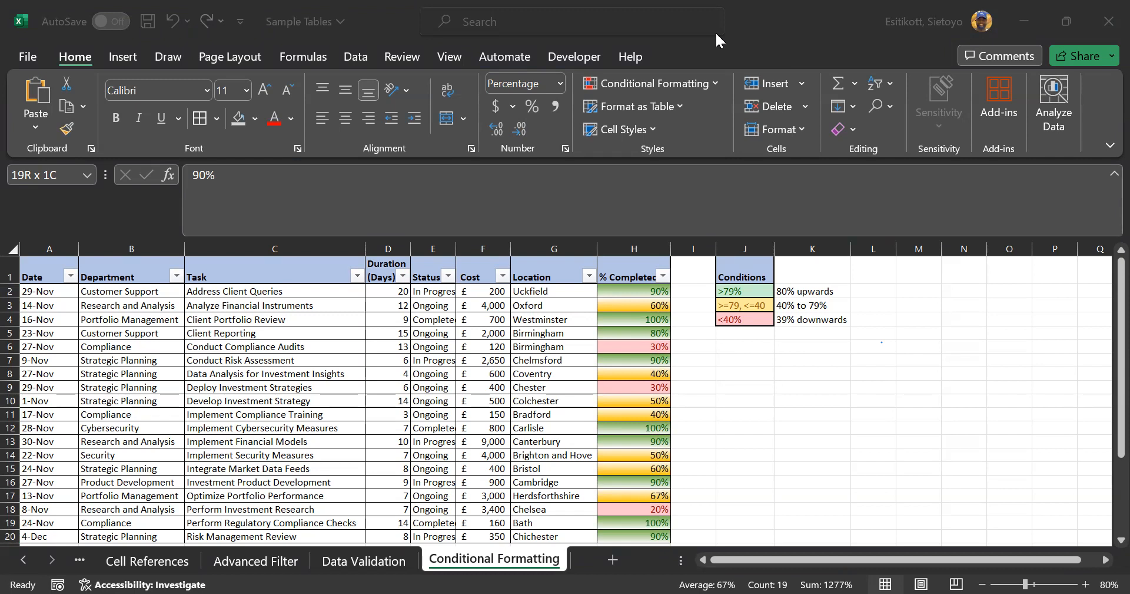
left_click(663, 83)
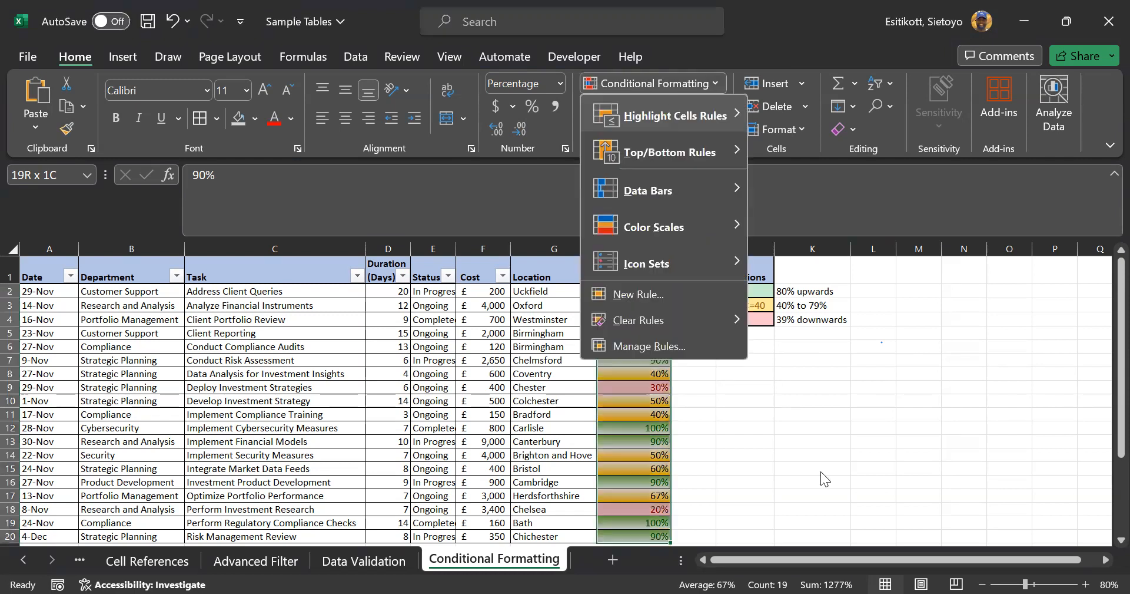
left_click(763, 409)
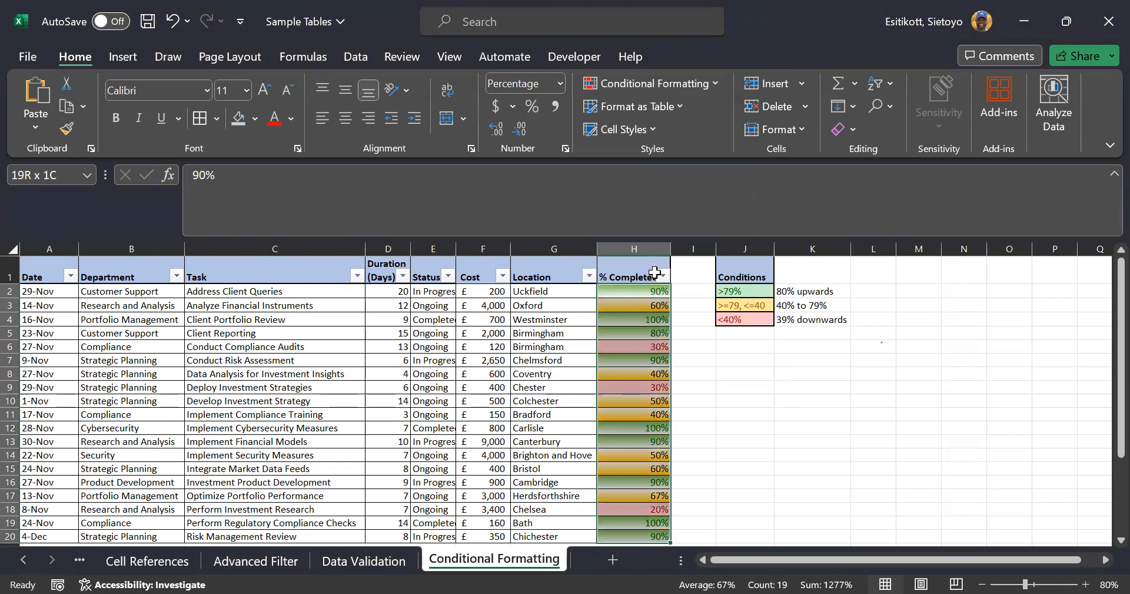
Apply the 3 Arrows (Colored) icon set to H2:H20
left_click(681, 79)
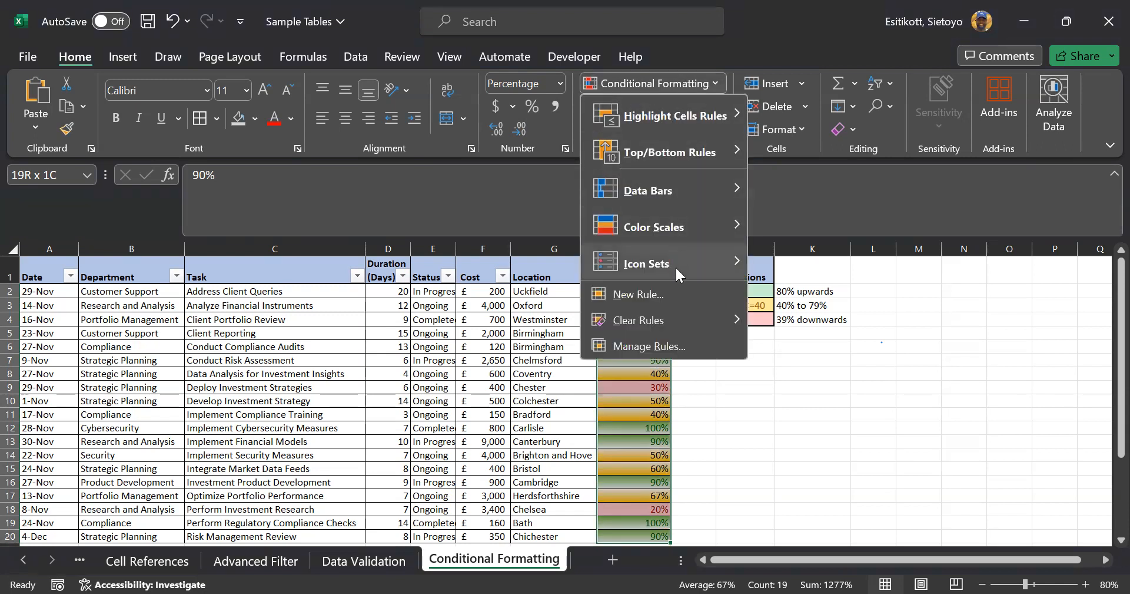
mouse_move(705, 266)
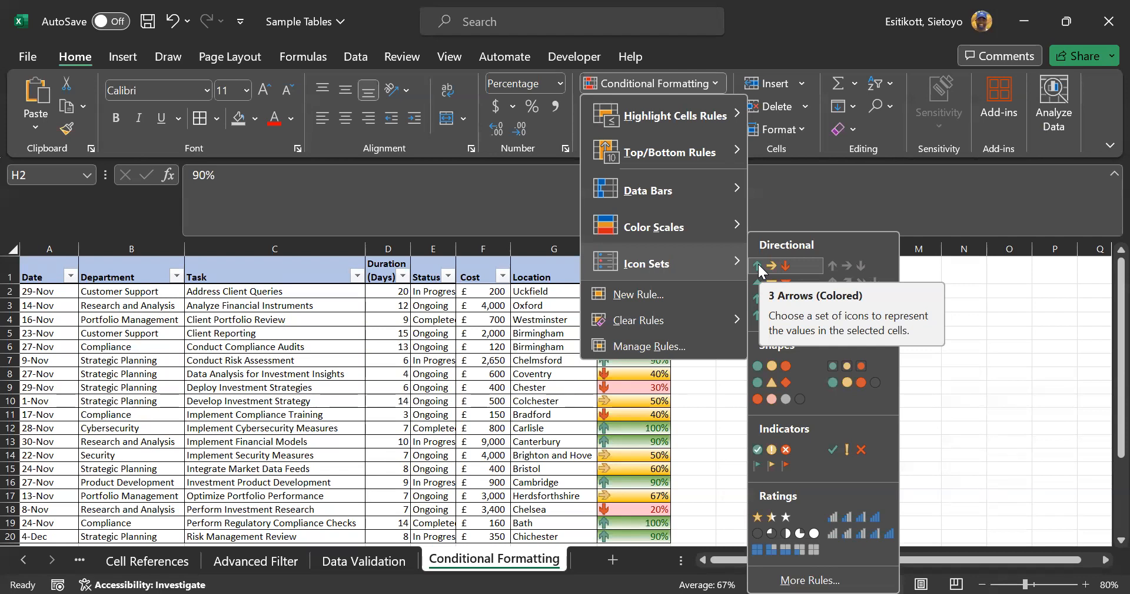
left_click(759, 263)
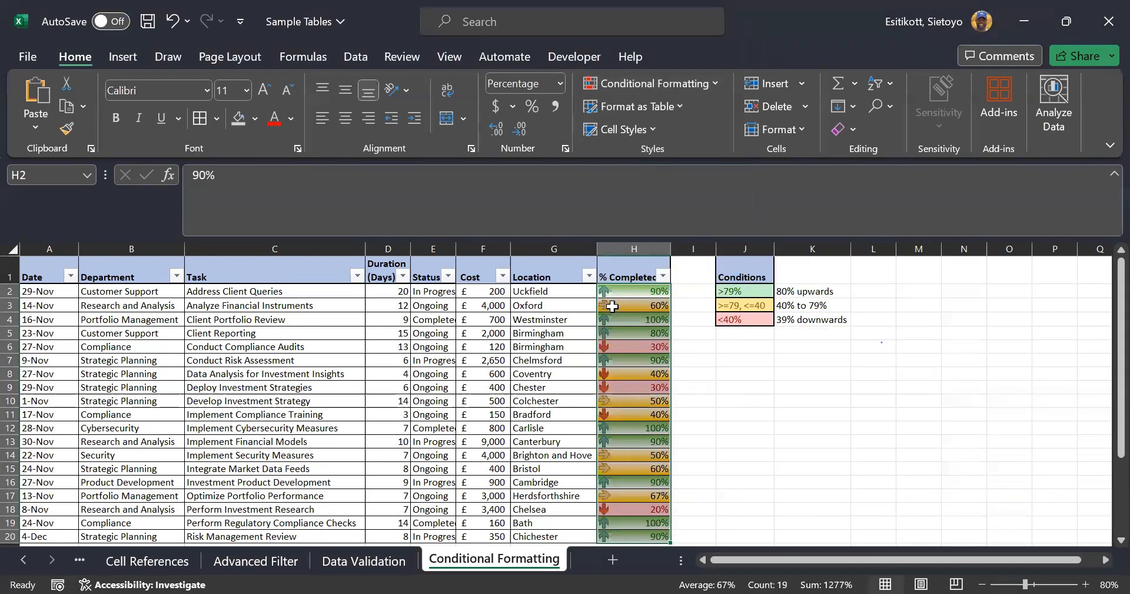
scroll(612, 306, "down", 2)
scroll(609, 303, "up", 2)
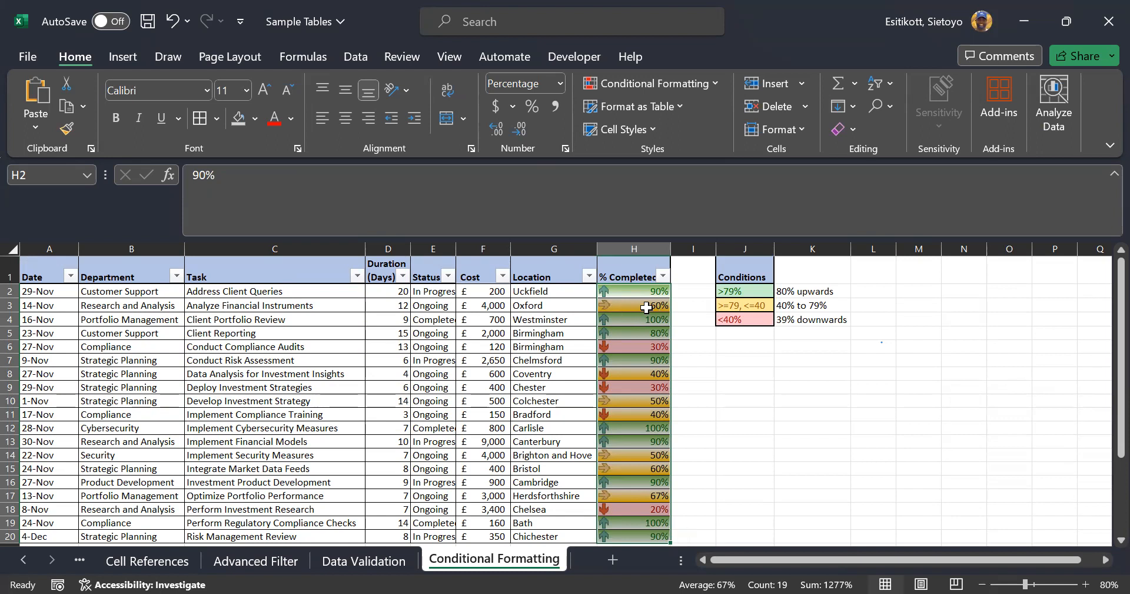
Review the conditions in J3–J4 and the percentage values in column H
left_click(730, 305)
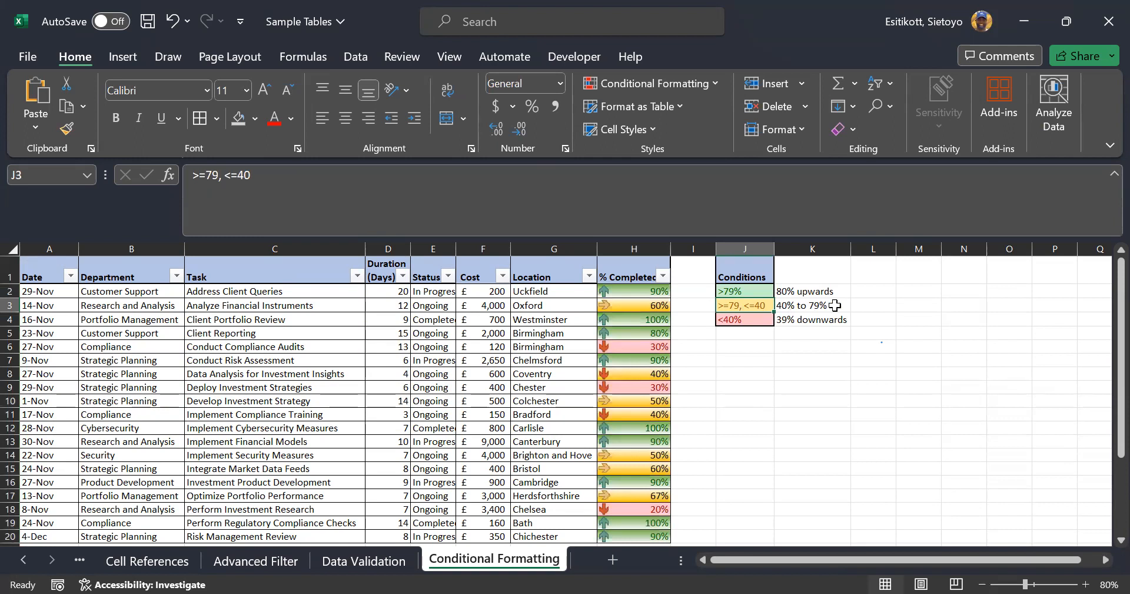
left_click(736, 320)
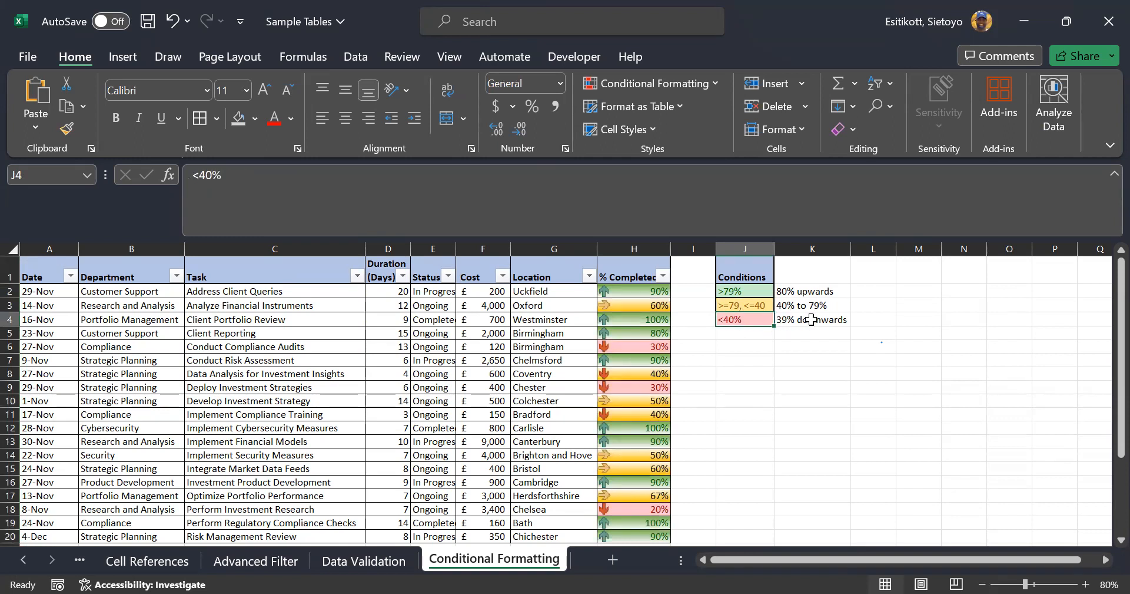
left_click(646, 346)
left_click(642, 371)
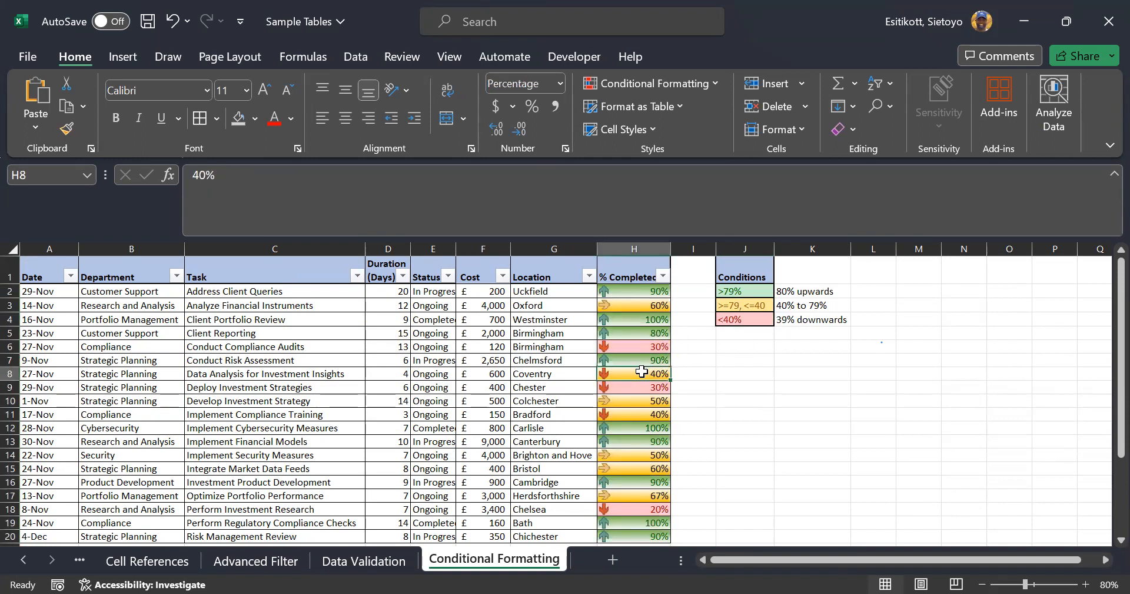
left_click(626, 387)
left_click(612, 415)
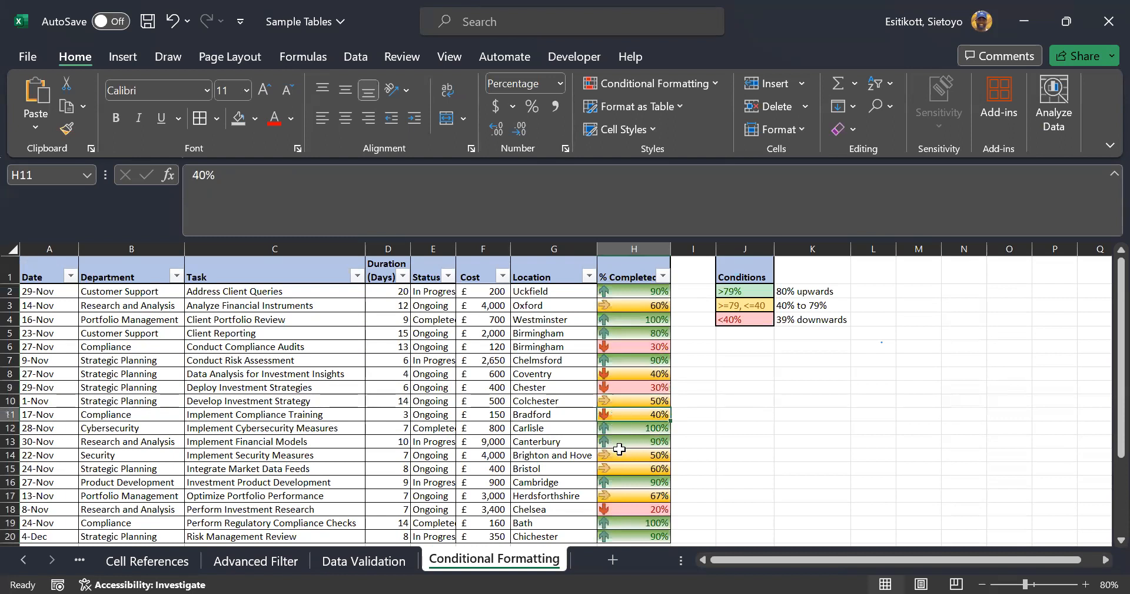
left_click(615, 509)
scroll(666, 442, "down", 2)
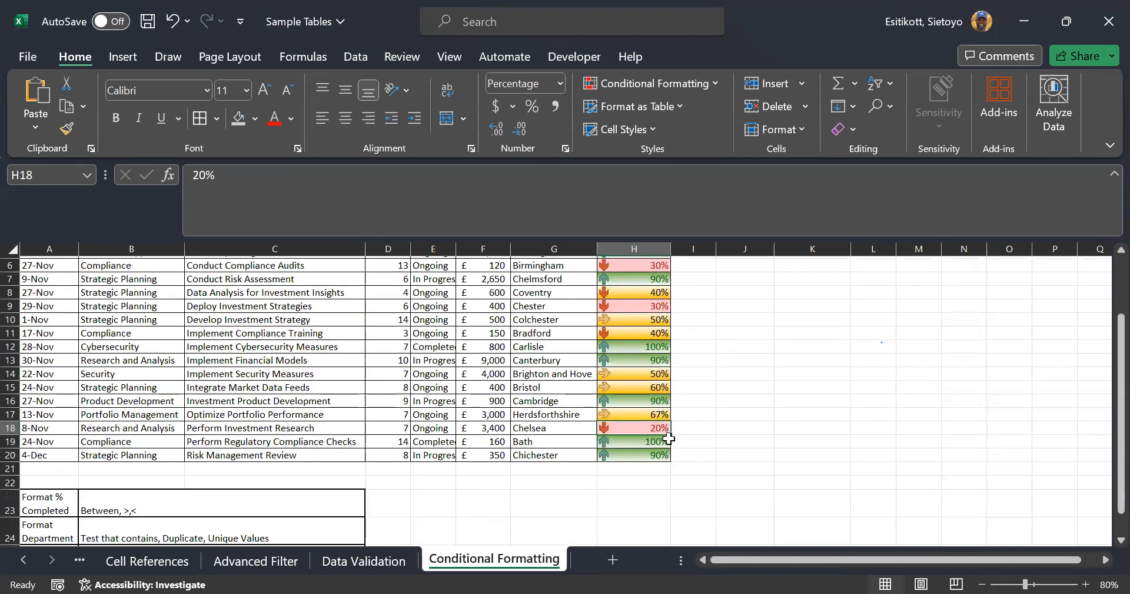
scroll(669, 438, "up", 2)
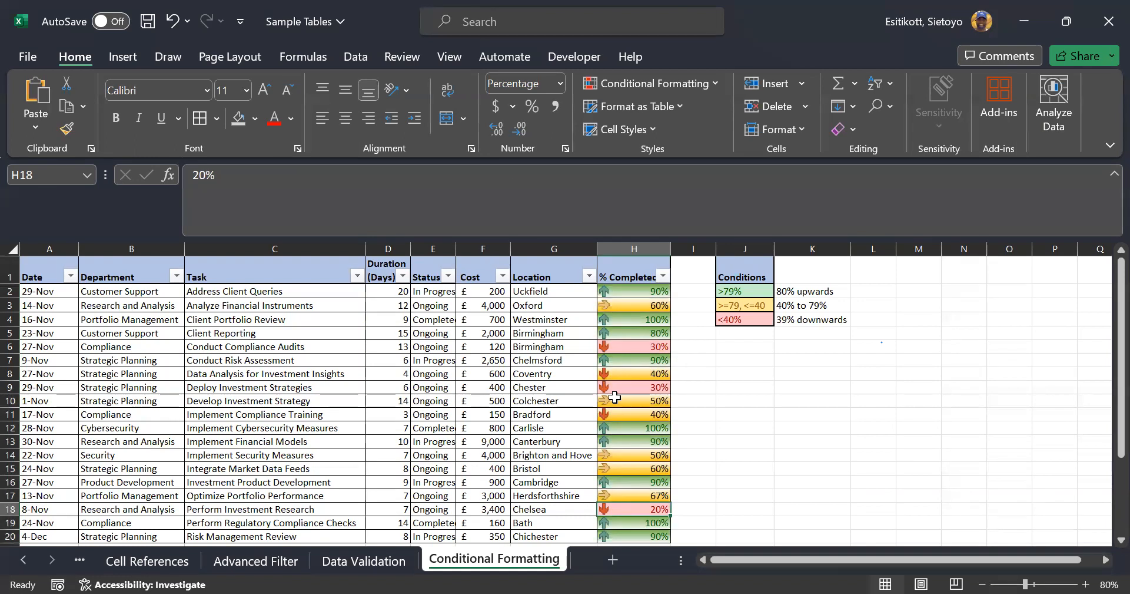
scroll(404, 362, "down", 1)
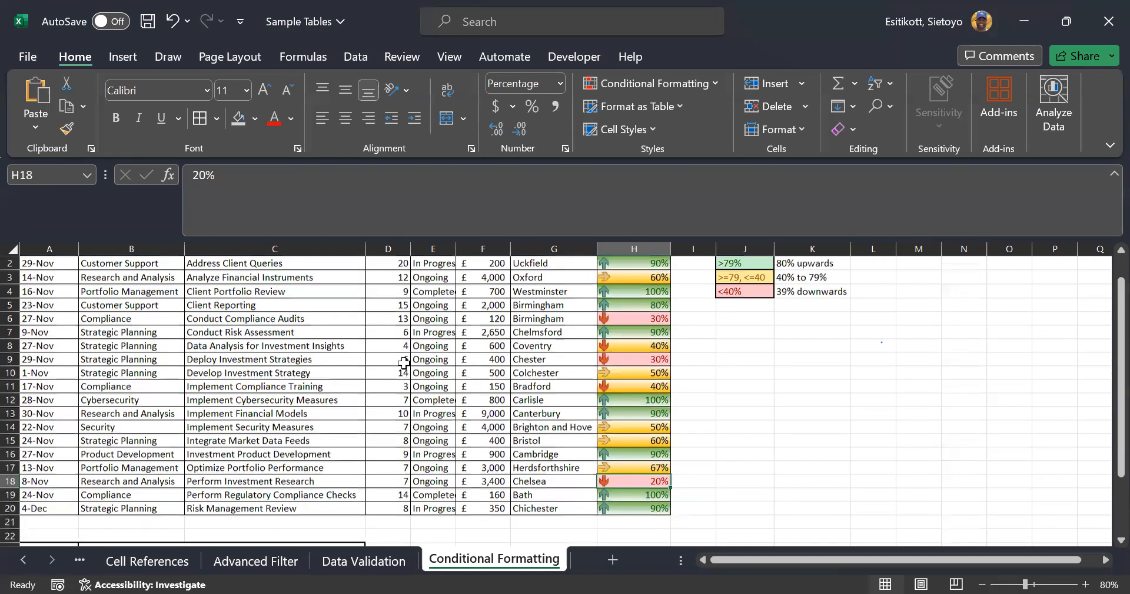
scroll(404, 362, "down", 3)
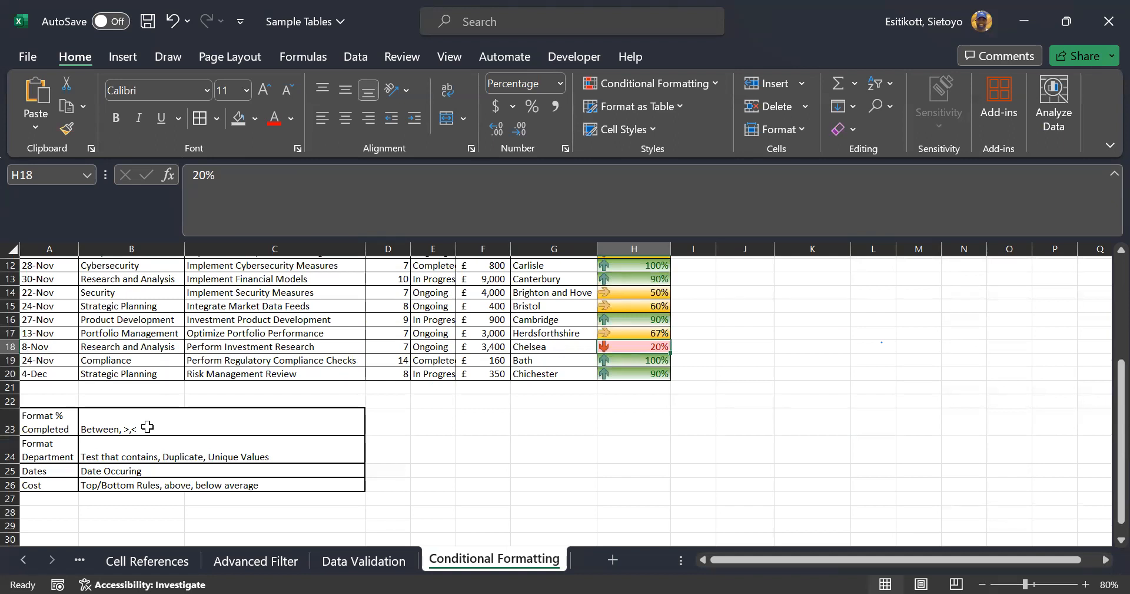
Fix the B24 Format Department note, changing 'Test' to 'Text'
left_click(39, 442)
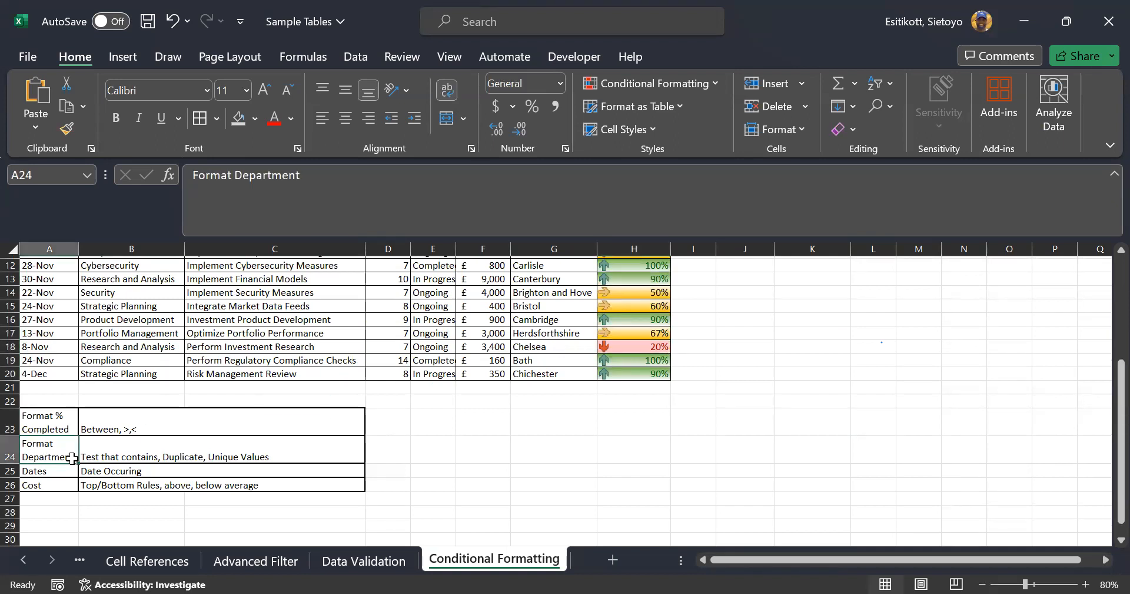
left_click(113, 457)
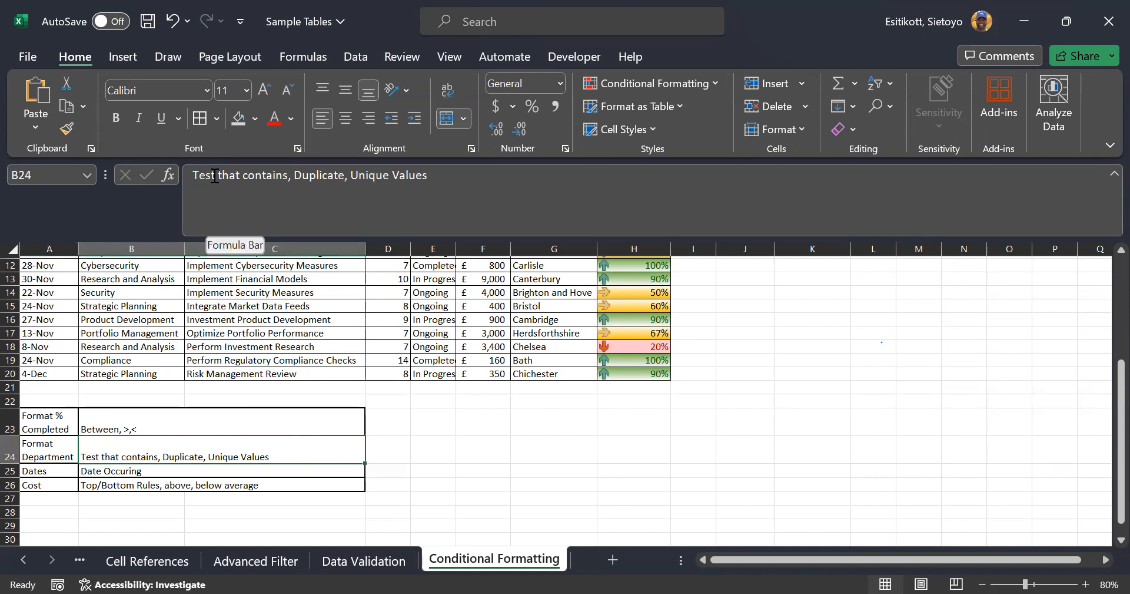
left_click(215, 175)
key("BackSpace")
type("x")
key("Return")
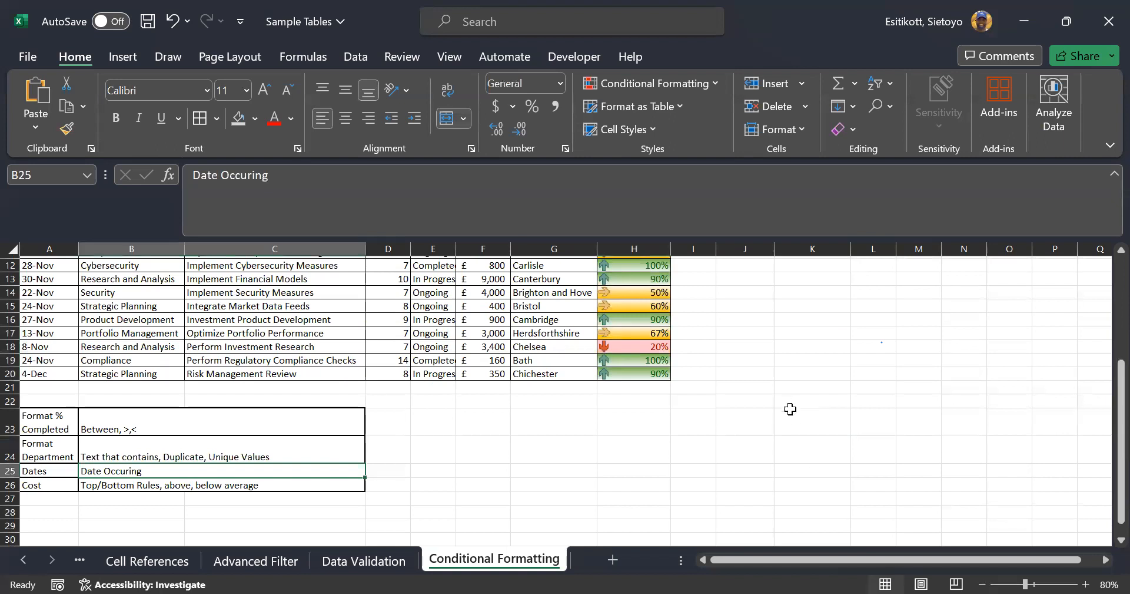
scroll(786, 403, "up", 4)
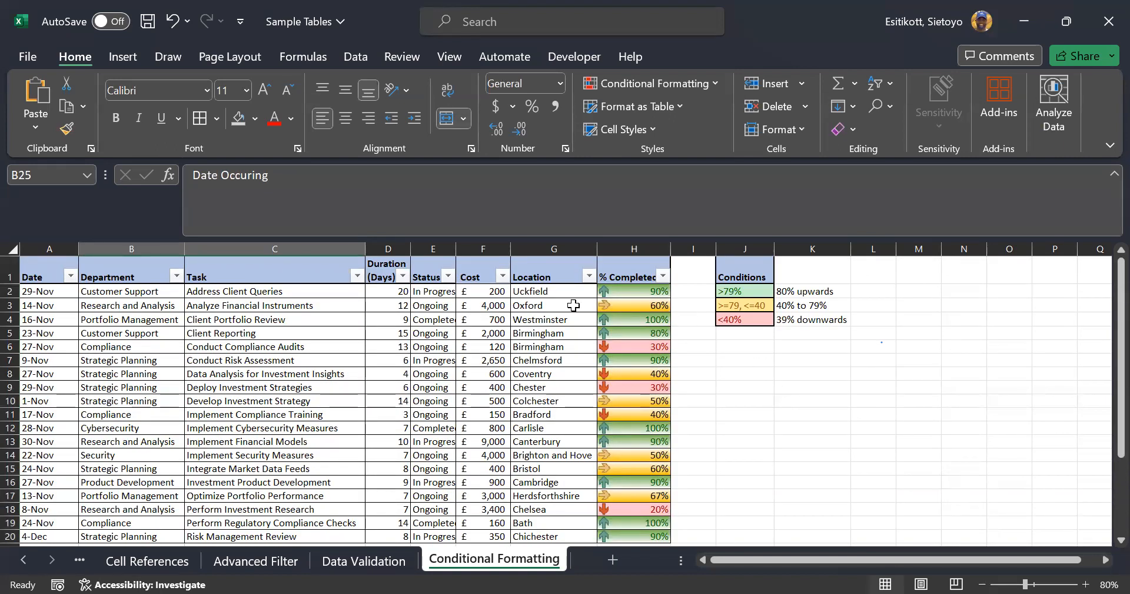
Select the Department cells from Customer Support down to B20
left_click(150, 288)
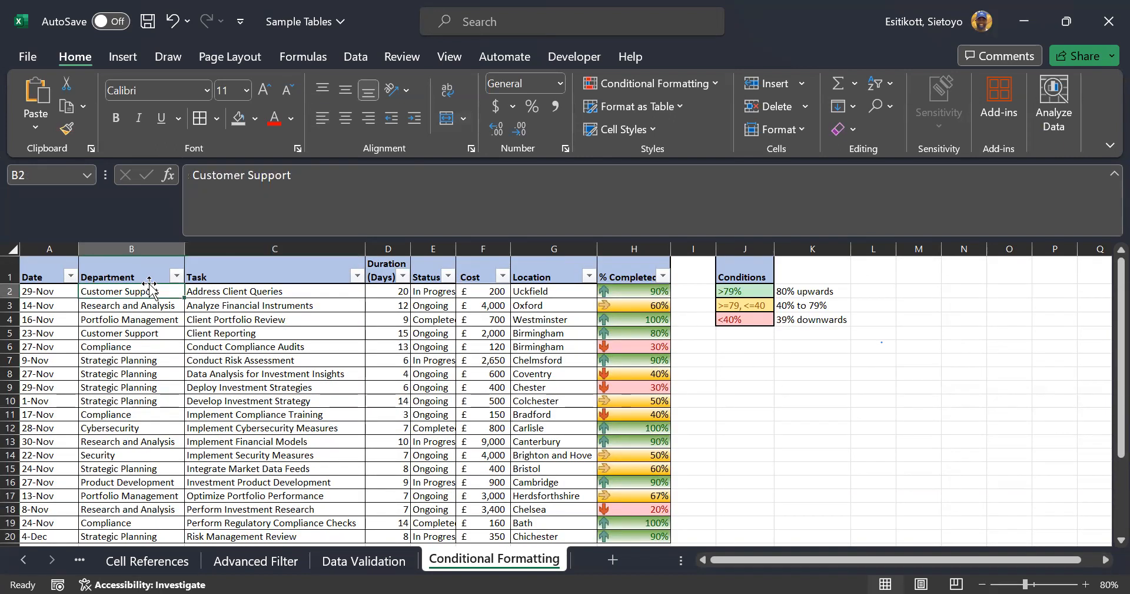
key("ctrl+shift+Down")
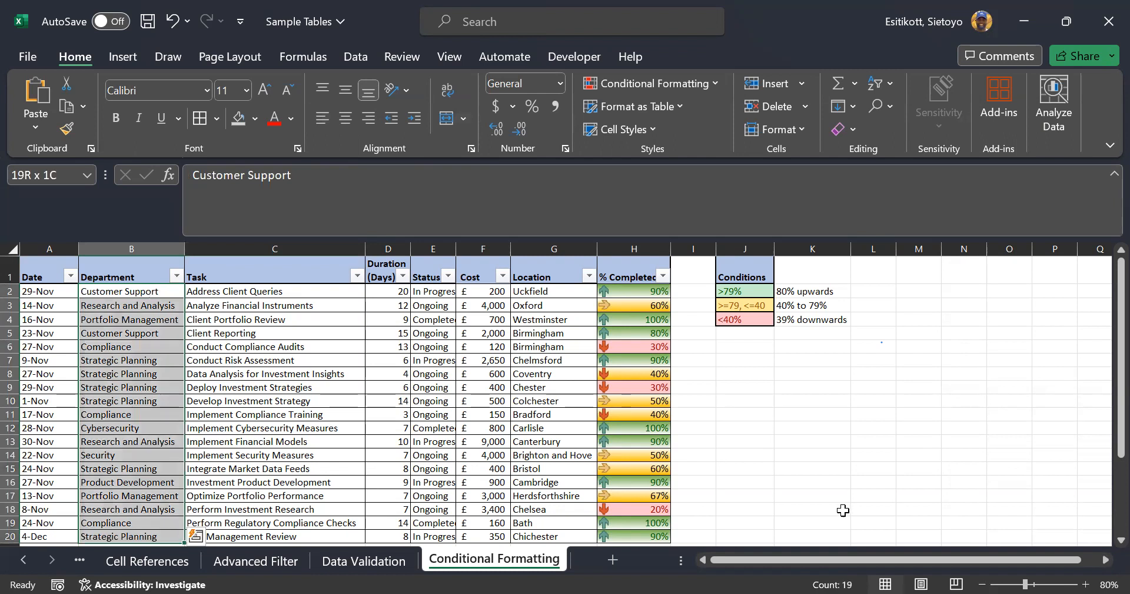
scroll(259, 428, "down", 3)
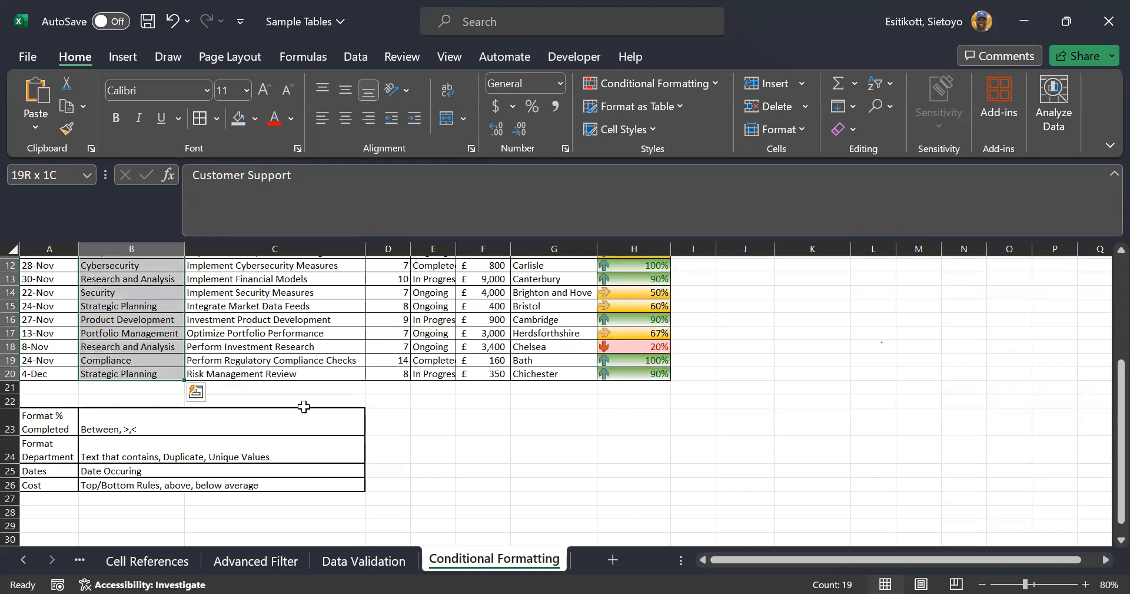
Add a Text That Contains rule for 'Strategic Planning' with Yellow Fill and Dark Yellow Text
left_click(666, 83)
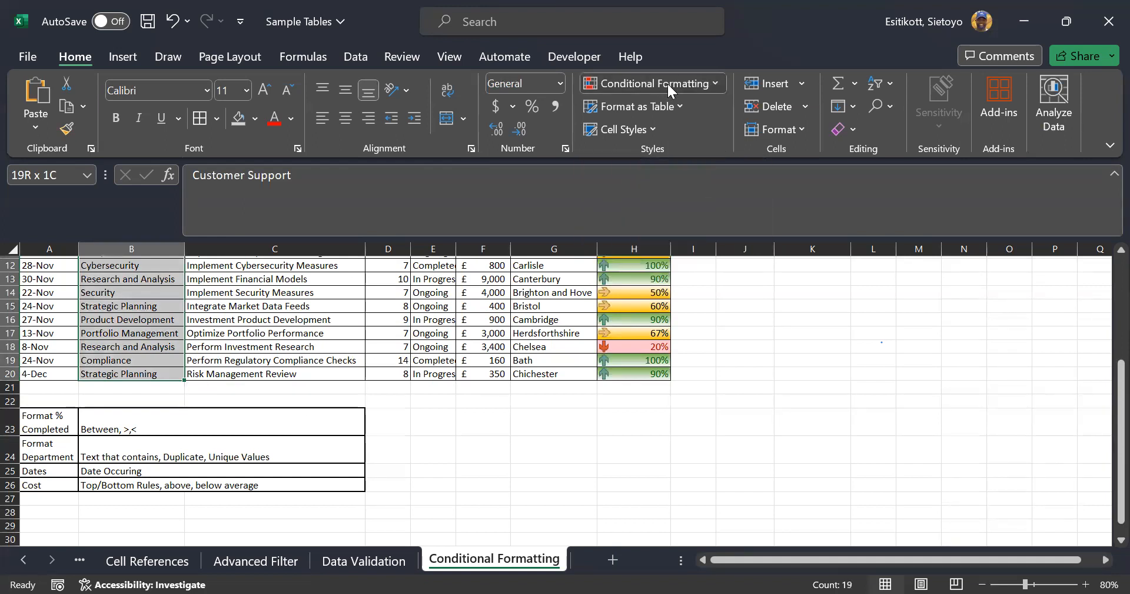
left_click(722, 93)
mouse_move(724, 100)
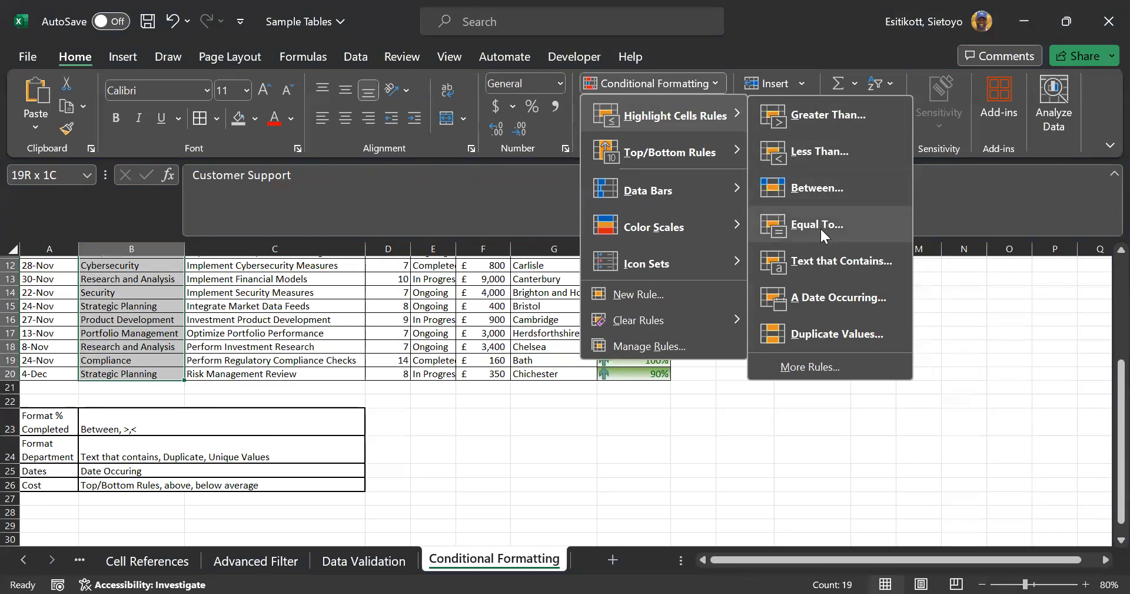
left_click(827, 261)
scroll(252, 387, "up", 3)
scroll(252, 387, "up", 1)
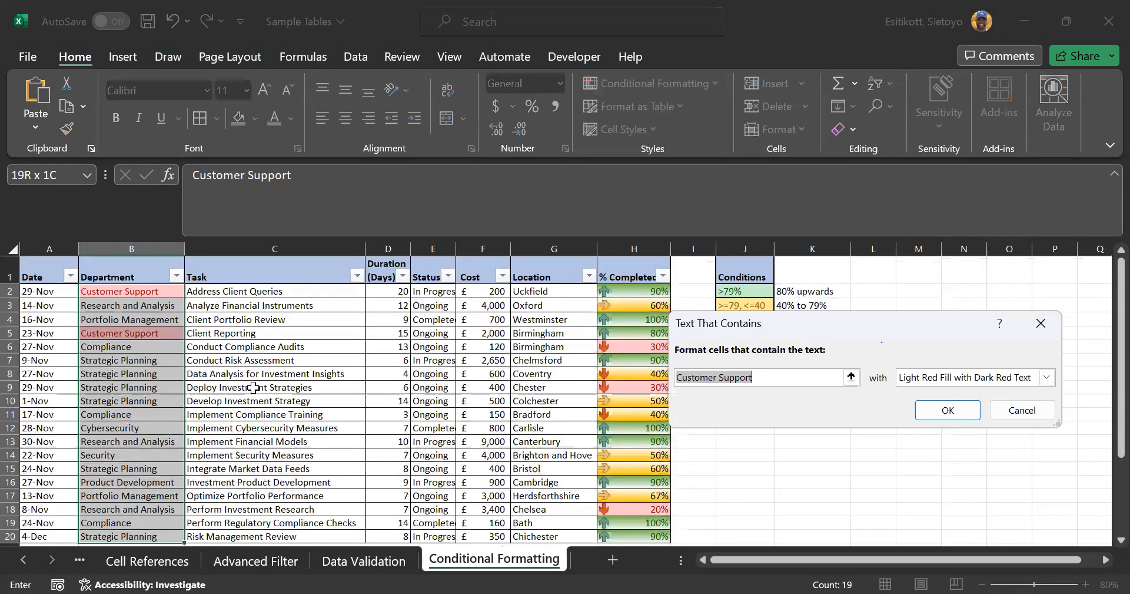
scroll(254, 387, "down", 1)
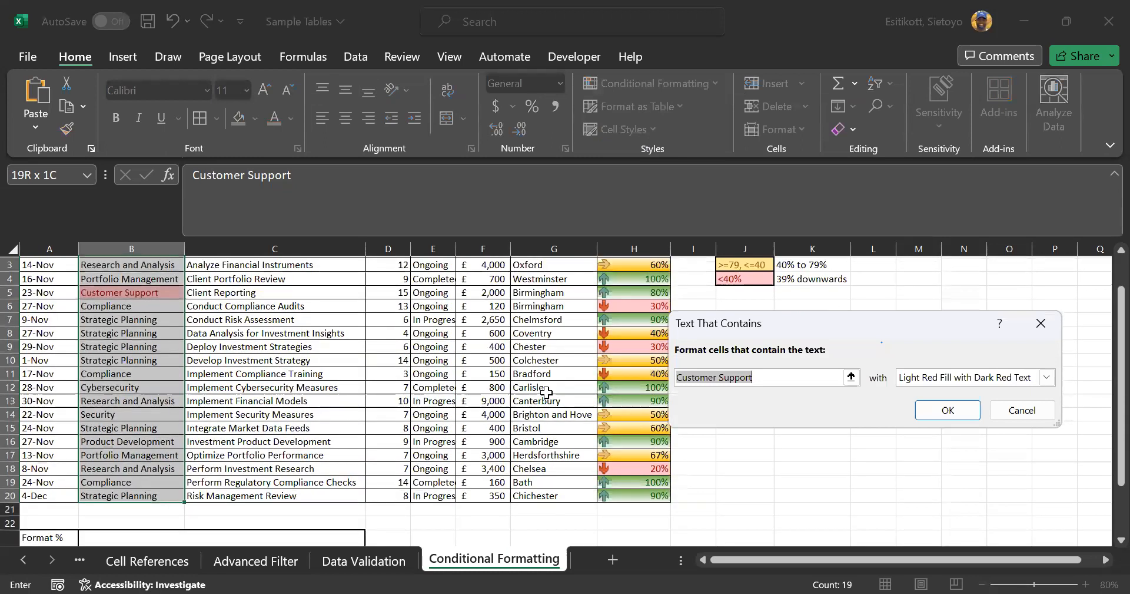
type("Strategic P")
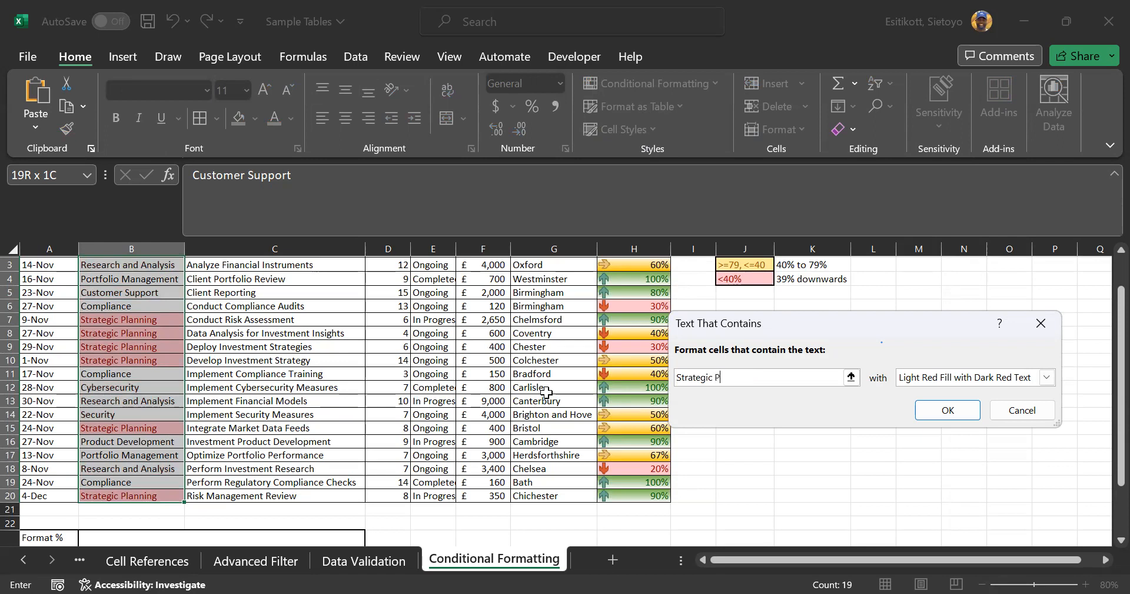
type("lanning")
scroll(149, 330, "up", 1)
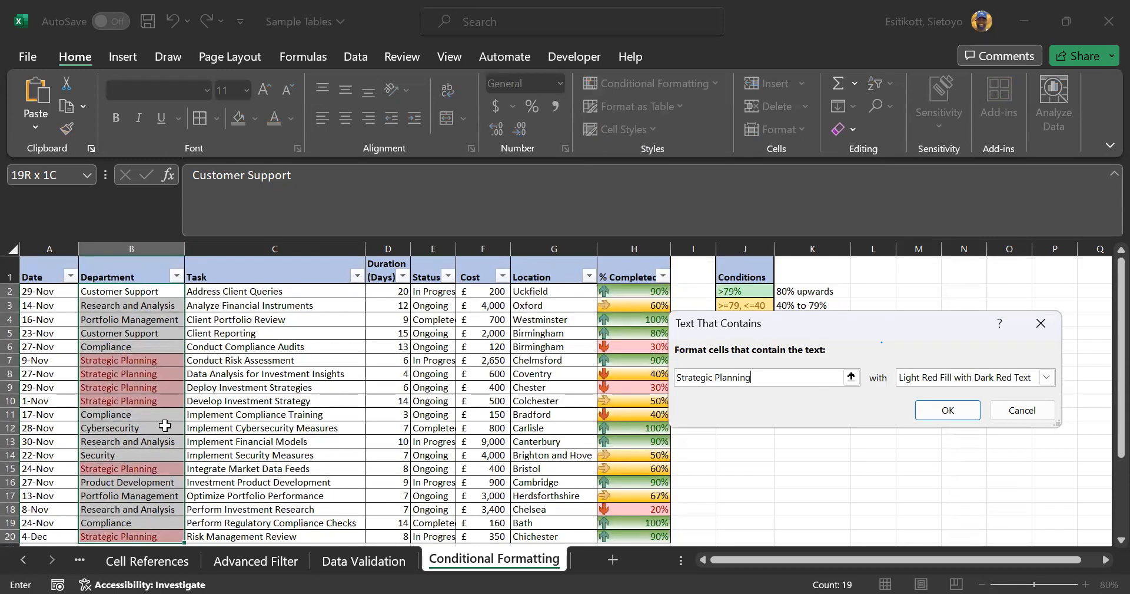
left_click(1047, 377)
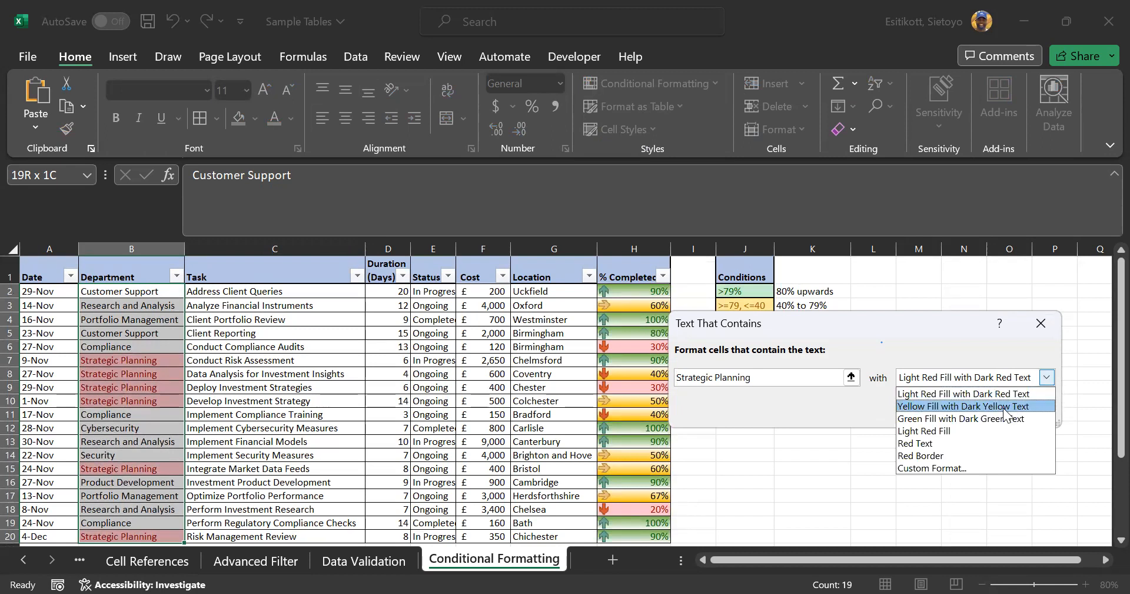
left_click(993, 406)
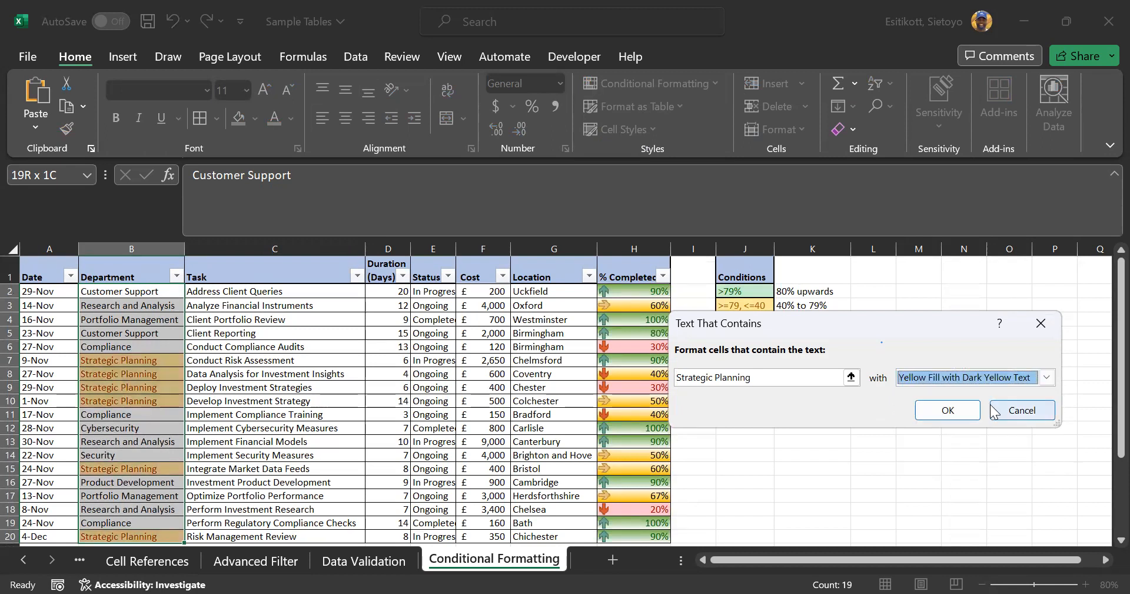
left_click(942, 412)
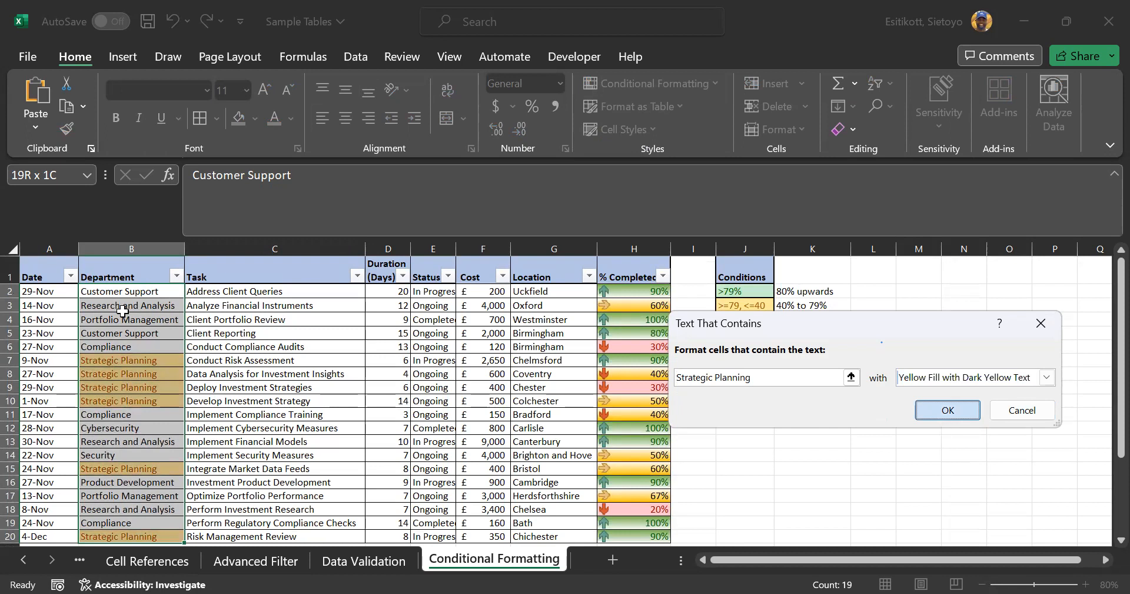
left_click(177, 277)
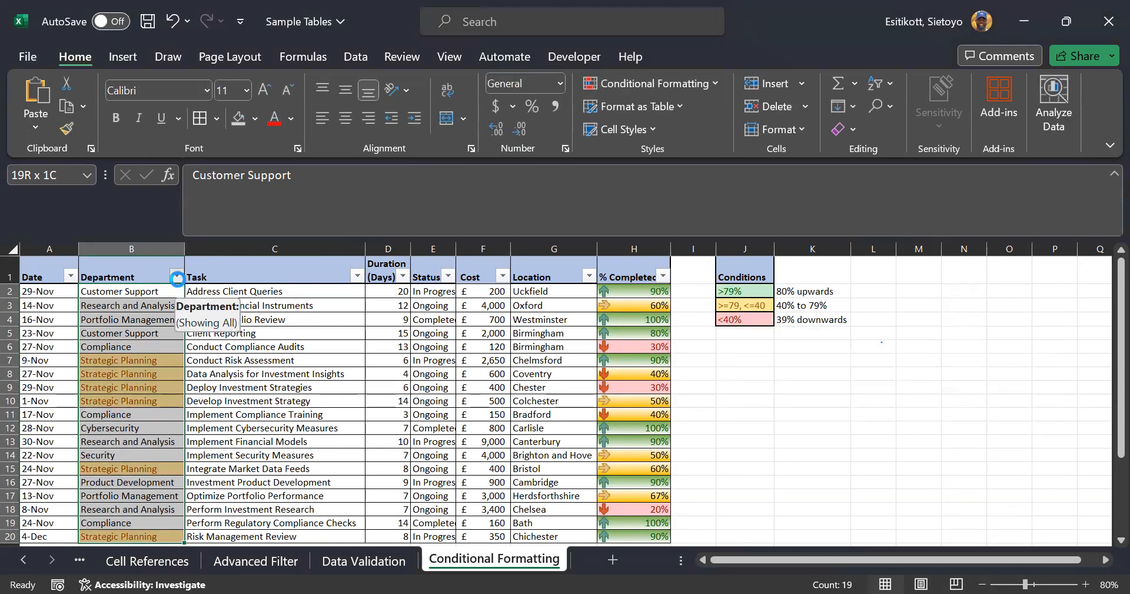
left_click(472, 345)
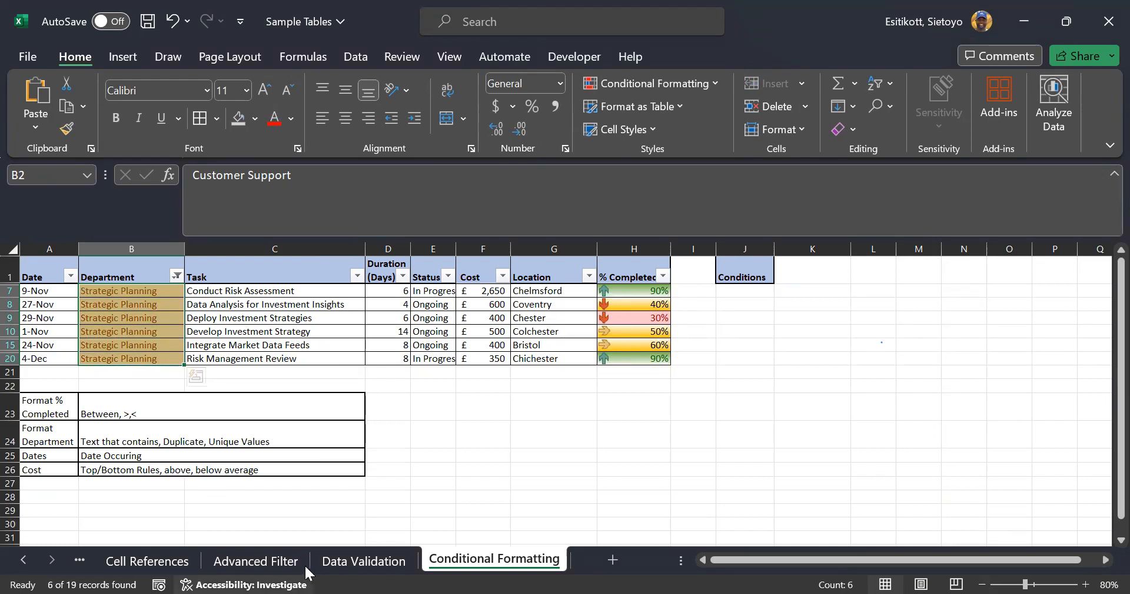
scroll(258, 487, "down", 9)
scroll(216, 495, "down", 12)
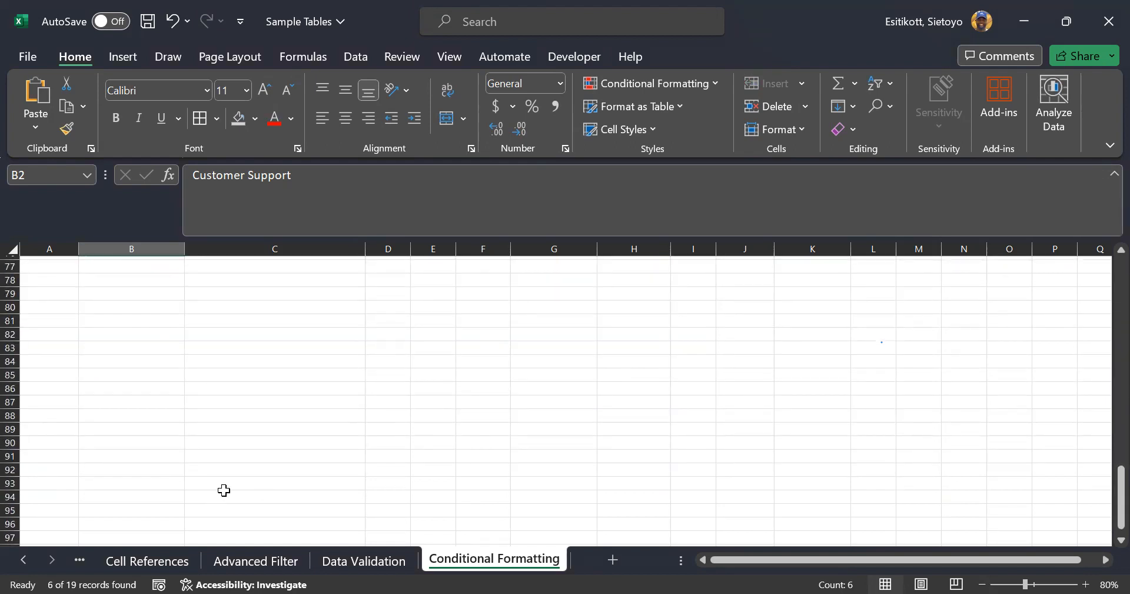
scroll(229, 489, "up", 20)
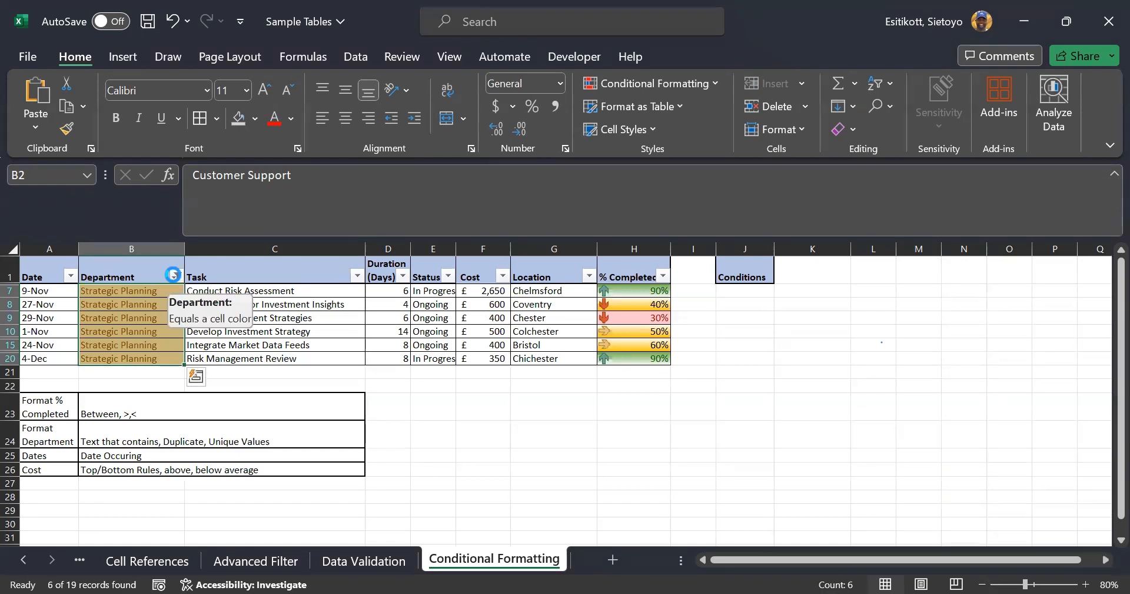
left_click(177, 277)
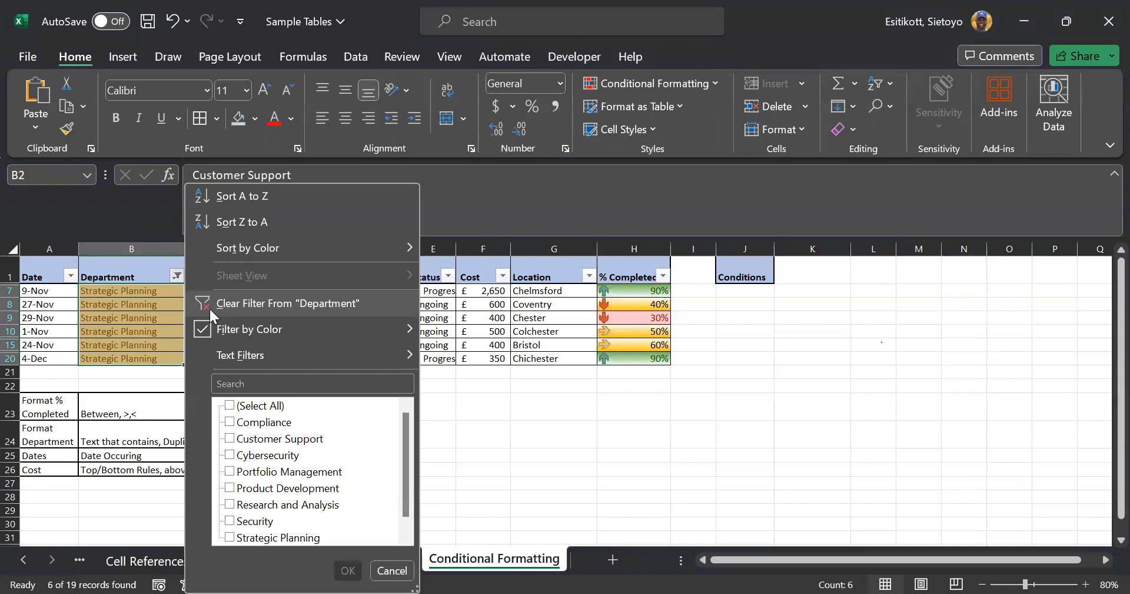
left_click(210, 304)
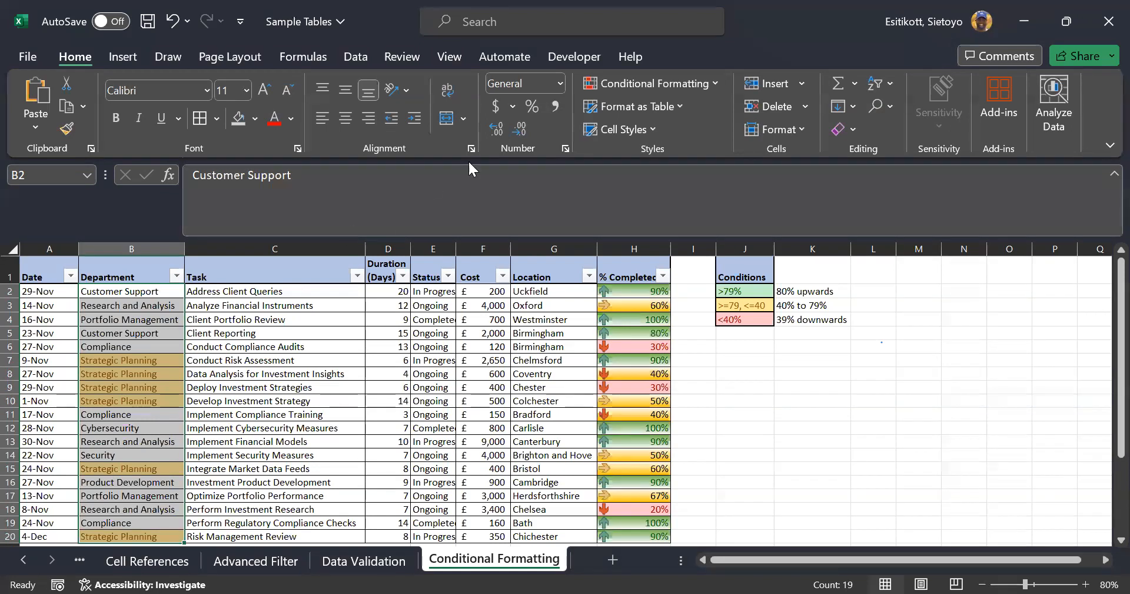
Clear the existing conditional formatting rules from the selected department cells
left_click(684, 87)
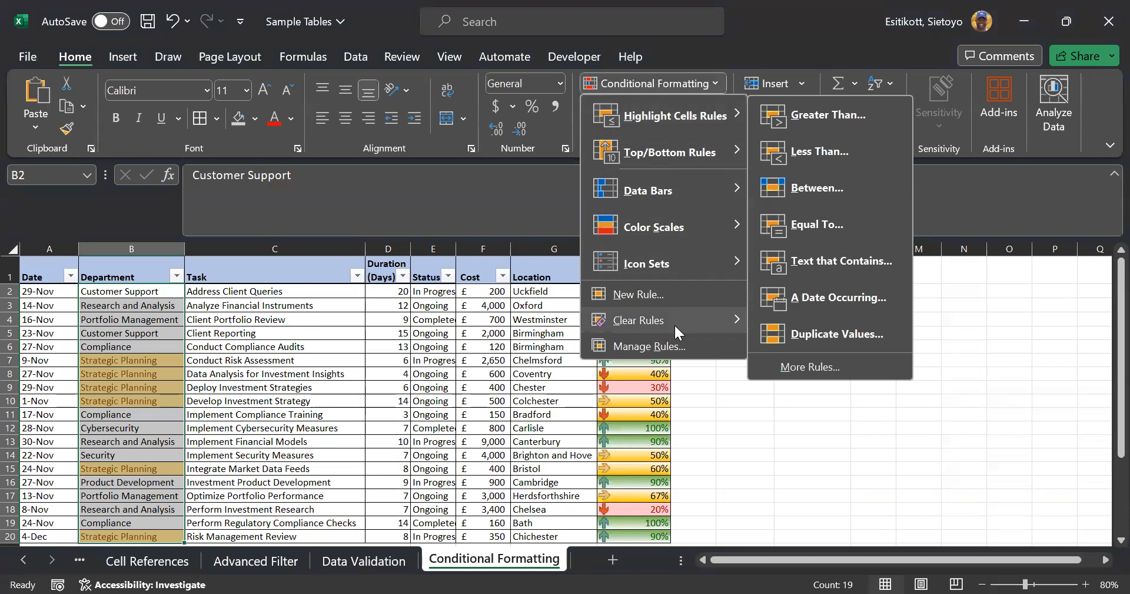
mouse_move(691, 323)
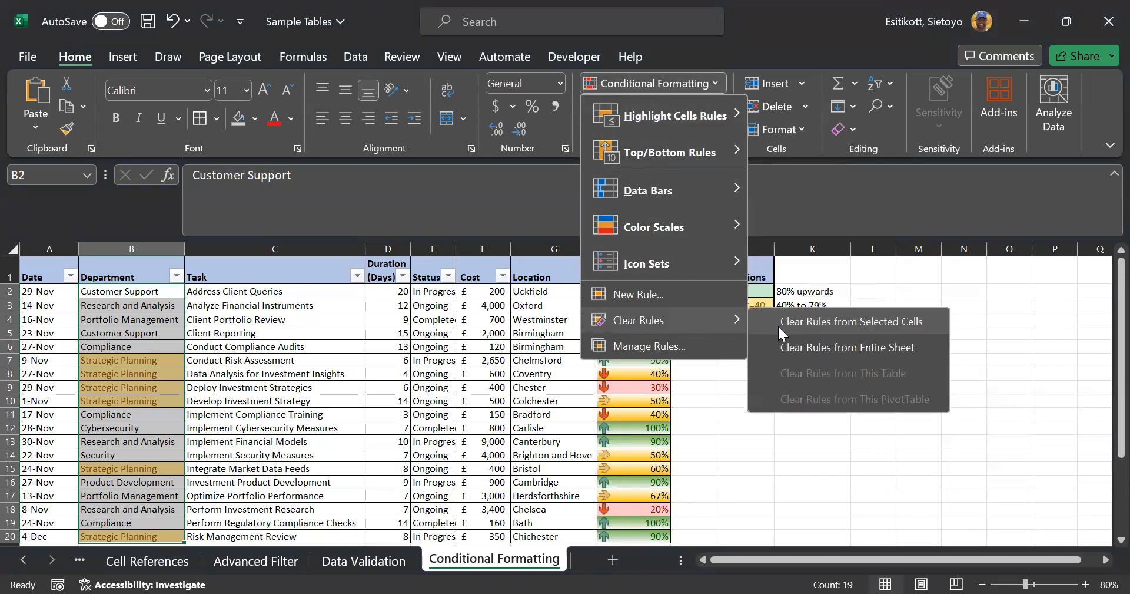
left_click(778, 322)
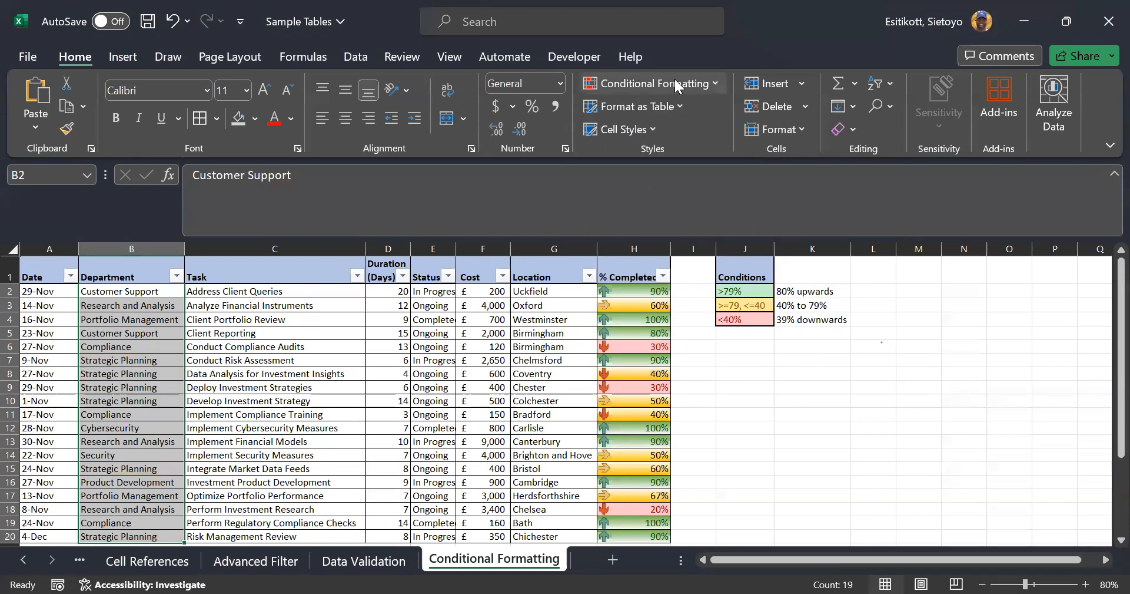
Add a Duplicate Values rule set to Unique with light red fill and dark red text
left_click(696, 88)
mouse_move(706, 115)
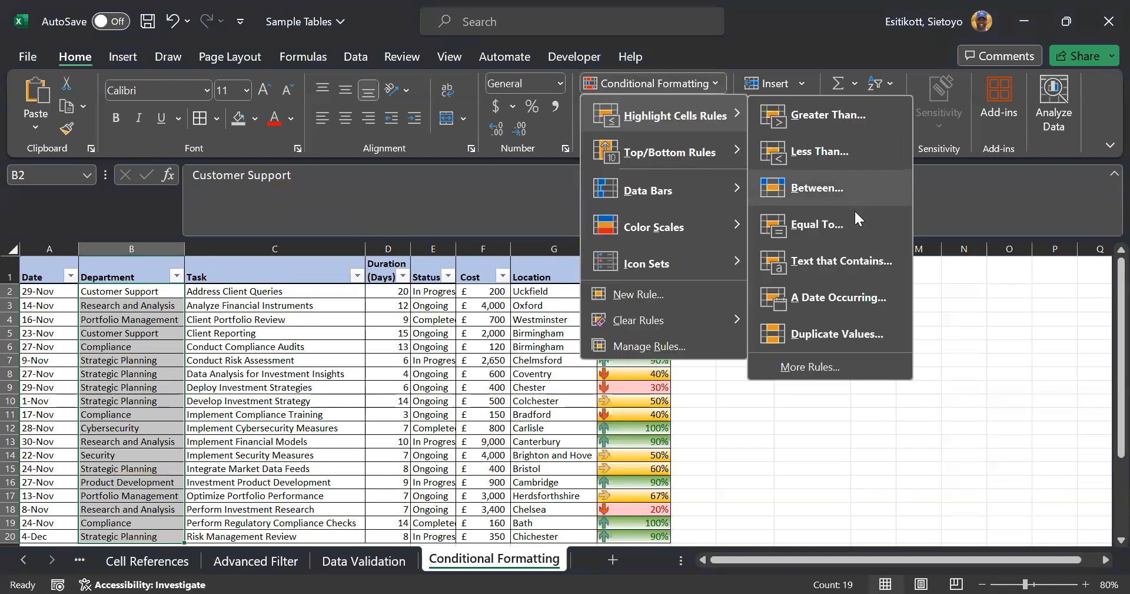
left_click(867, 325)
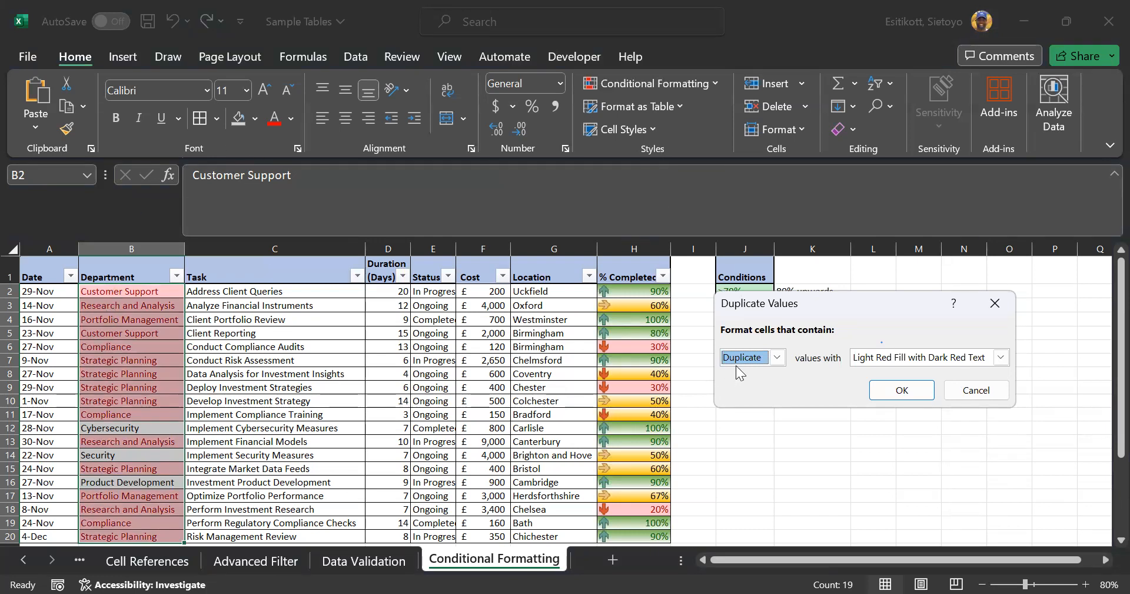
left_click(774, 364)
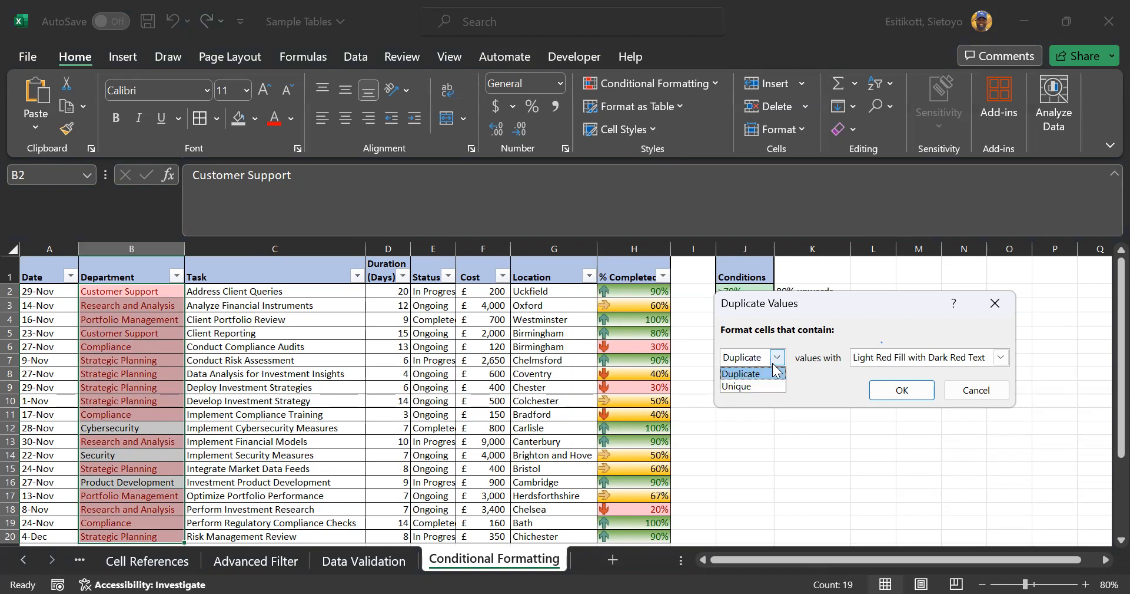
left_click(756, 386)
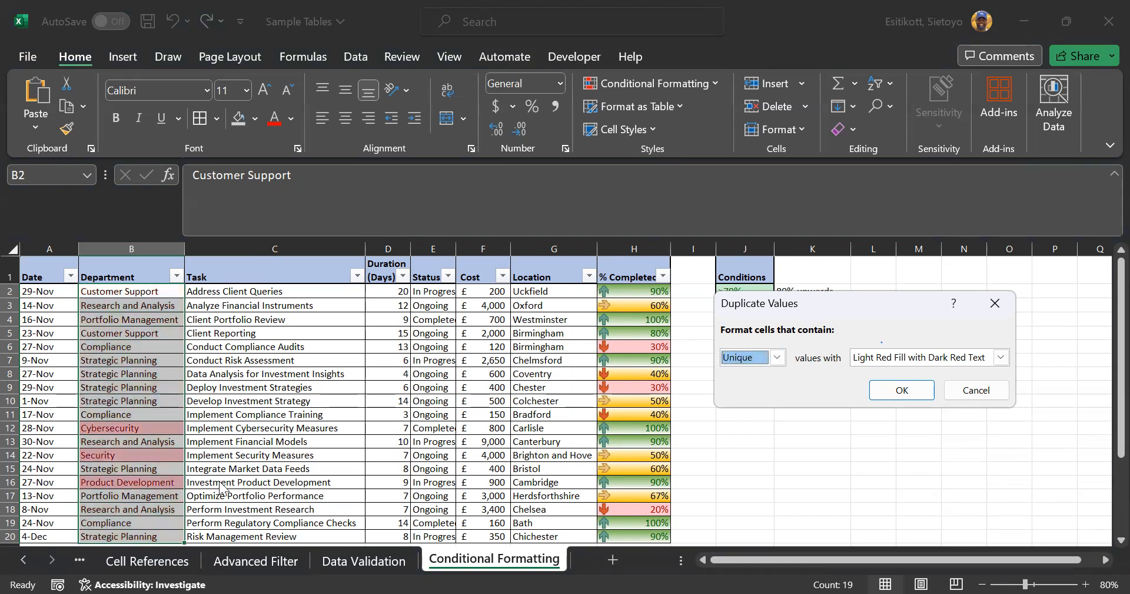
left_click(917, 387)
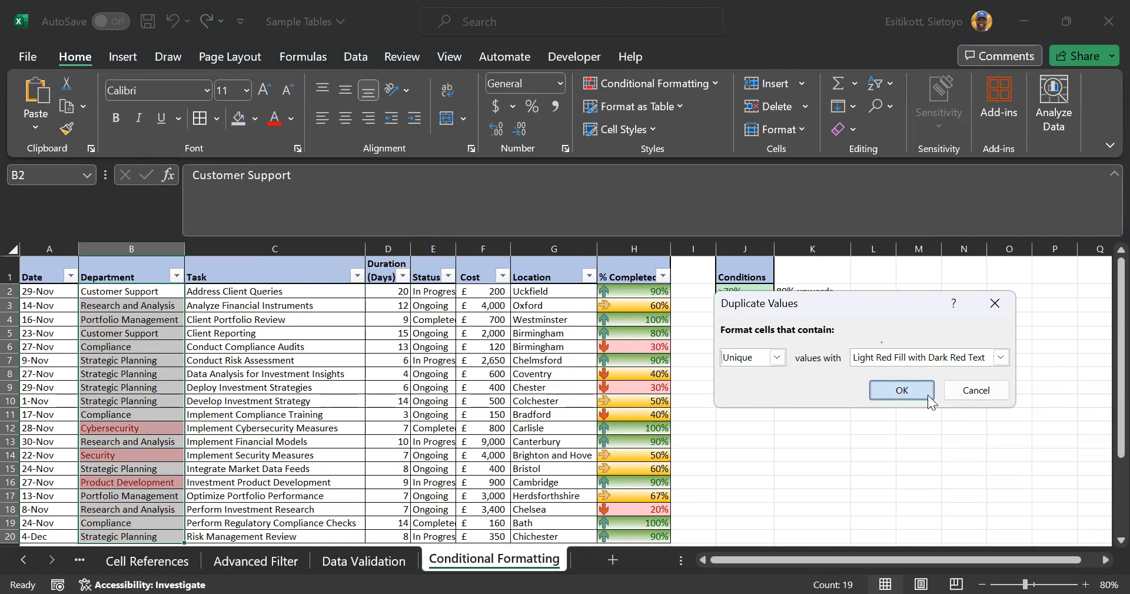
Check the highlighted Cybersecurity, Security and Product Development entries
scroll(821, 429, "down", 1)
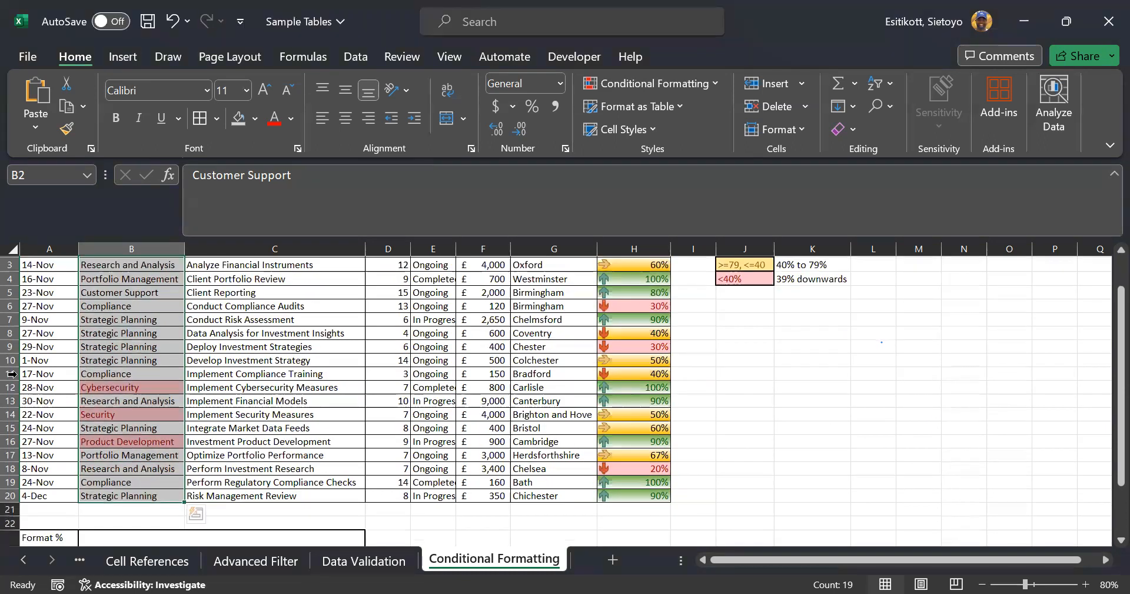
left_click(113, 384)
left_click(109, 414)
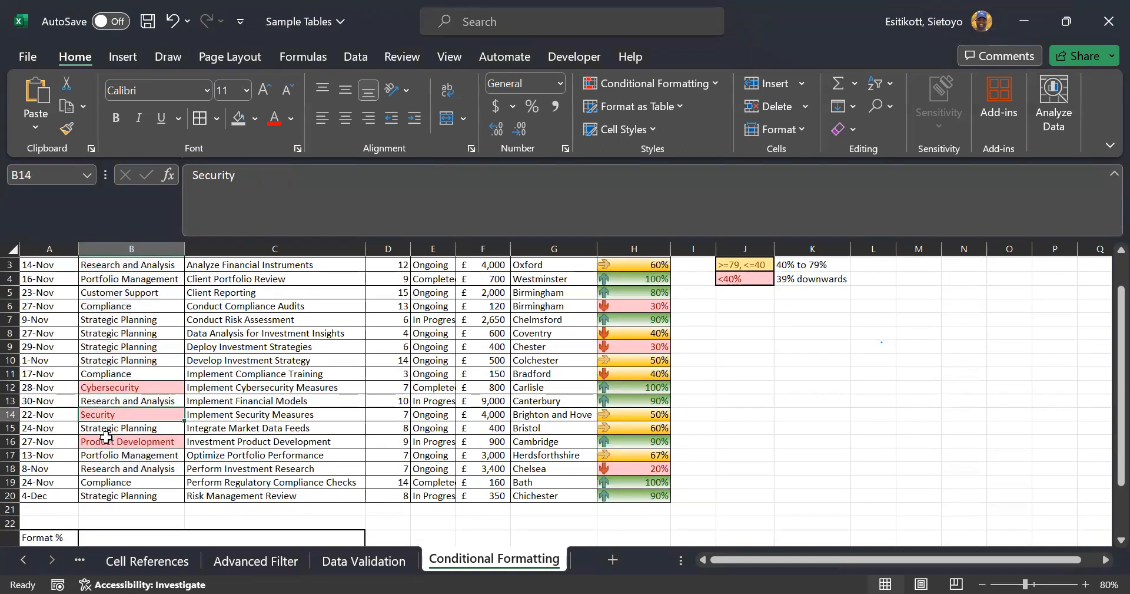
left_click(99, 441)
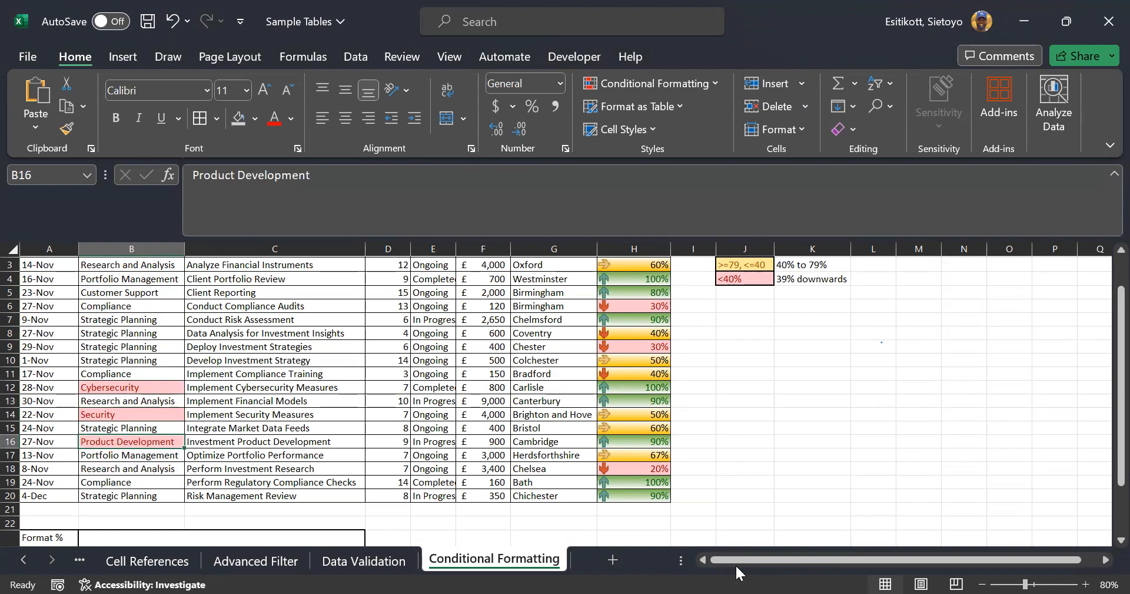
scroll(699, 496, "up", 1)
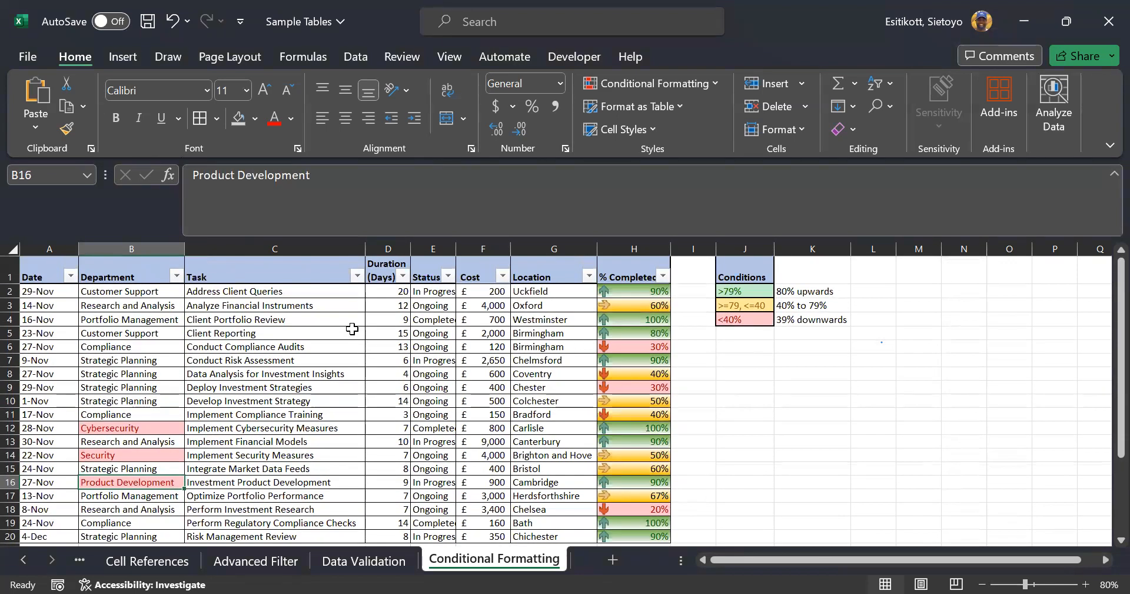
left_click_drag(118, 290, 121, 534)
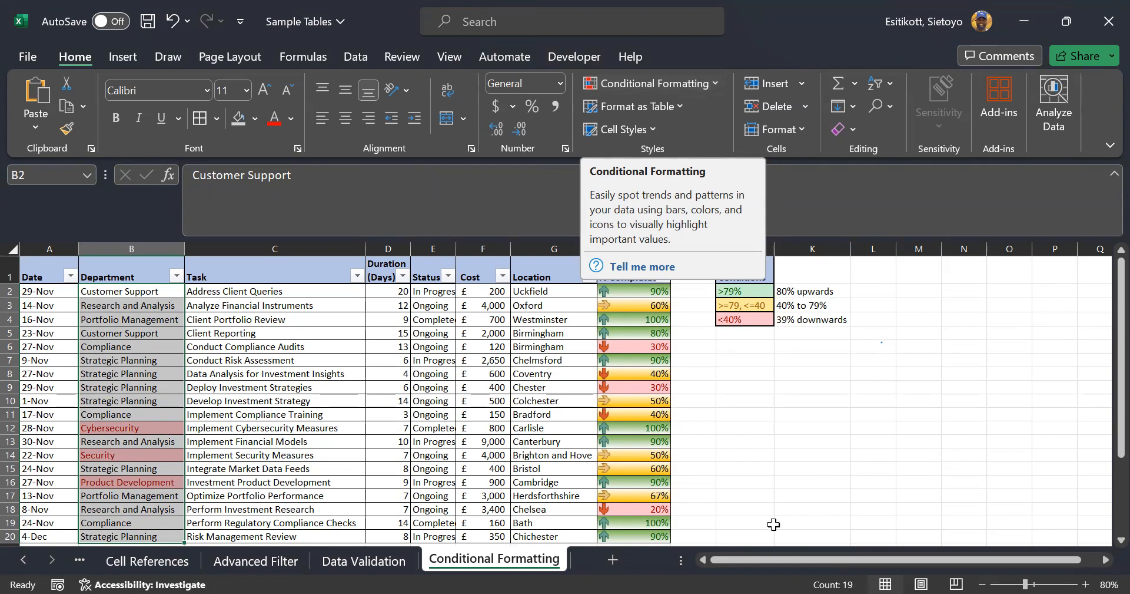
left_click(809, 468)
scroll(706, 436, "down", 4)
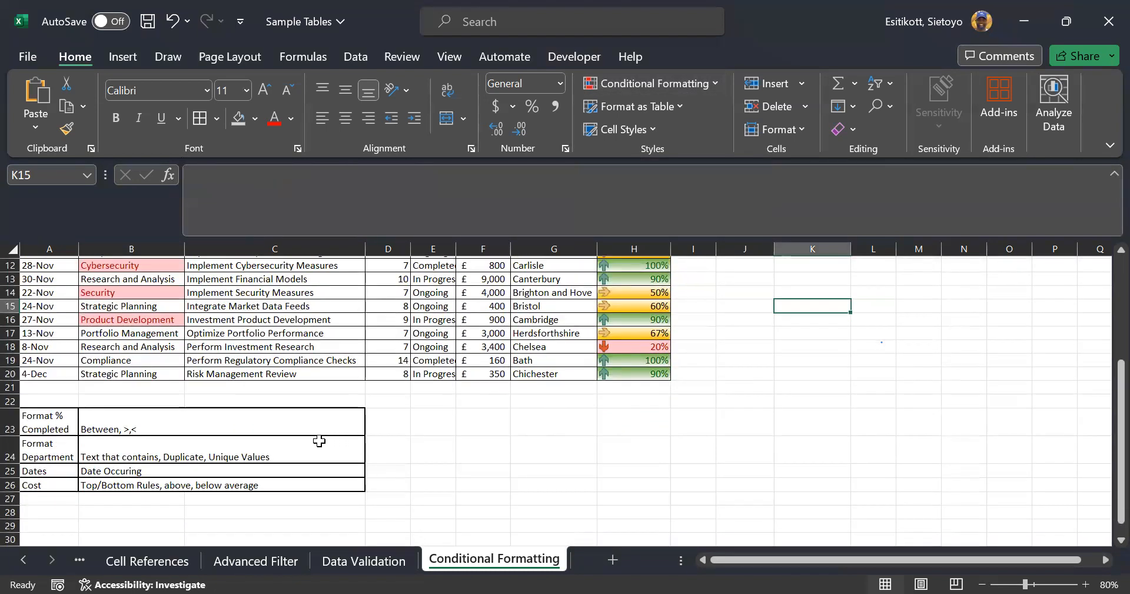
left_click(66, 469)
left_click(98, 472)
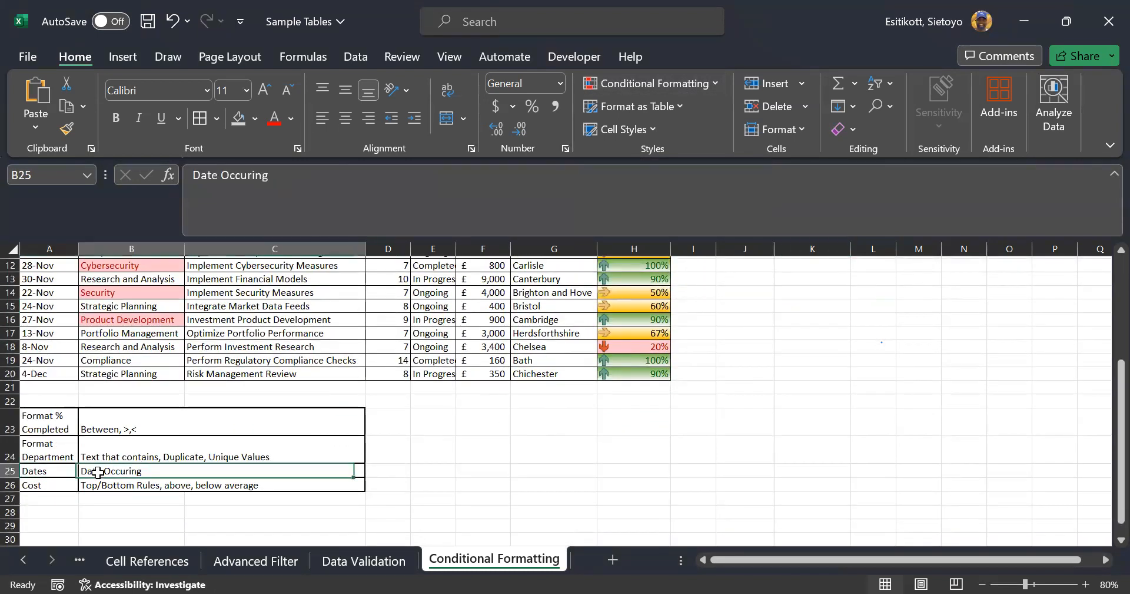
scroll(112, 412, "up", 4)
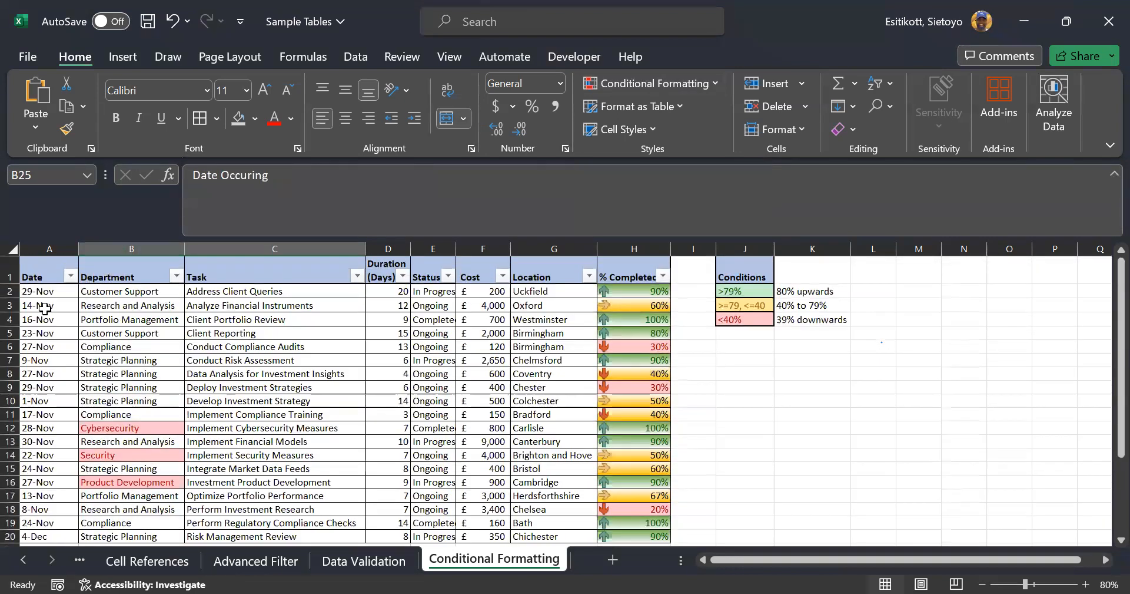
left_click_drag(39, 291, 55, 510)
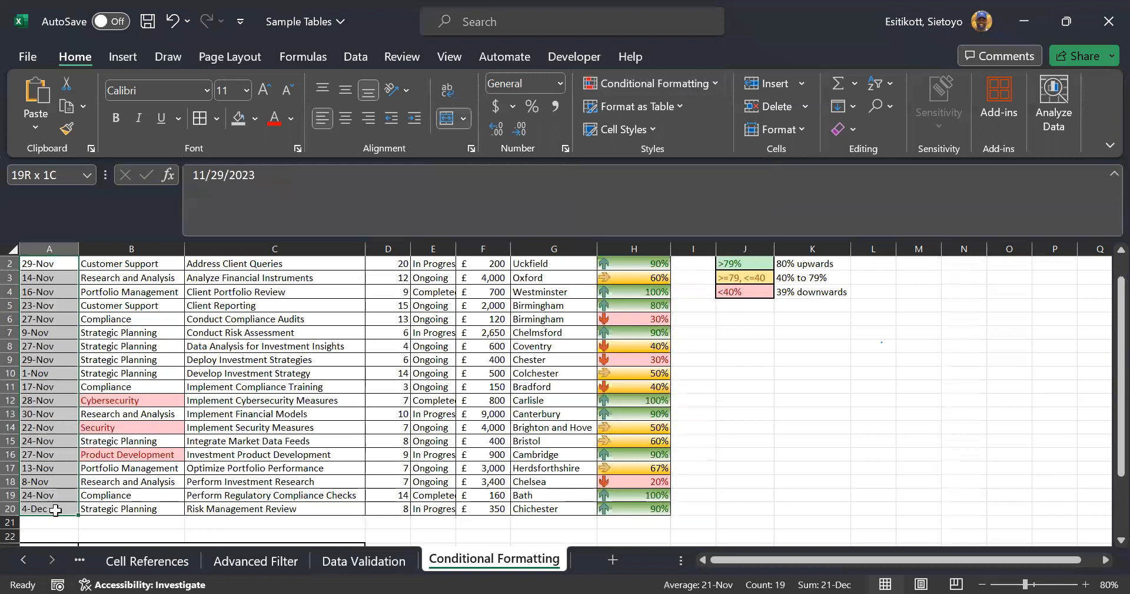
Add an A Date Occurring rule for 'In the last 7 days' with Light Red Fill and Dark Red Text
left_click(701, 84)
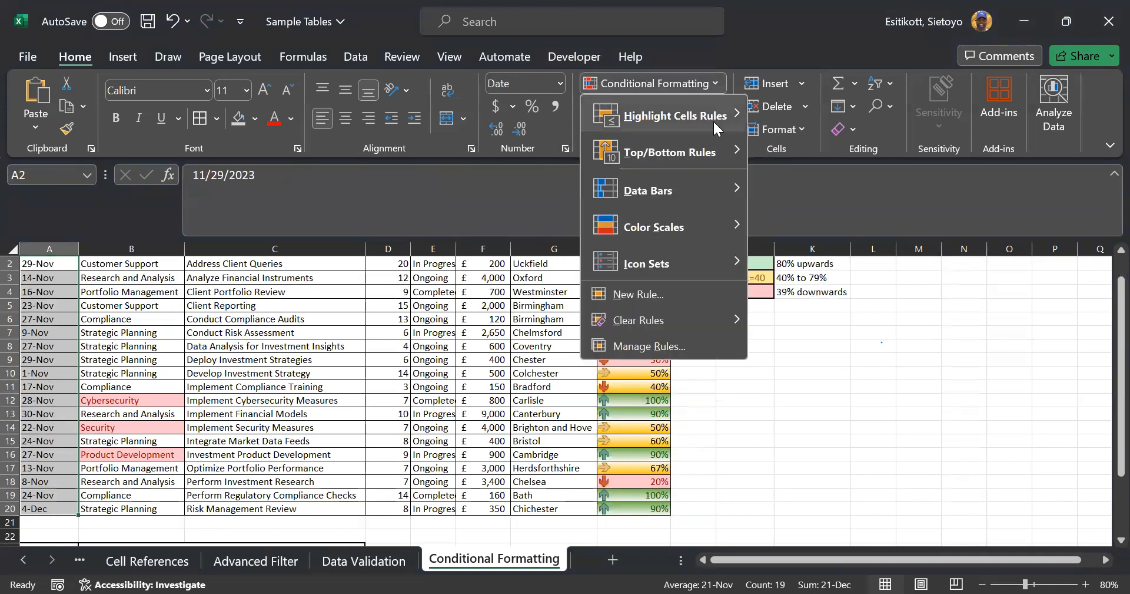
mouse_move(712, 119)
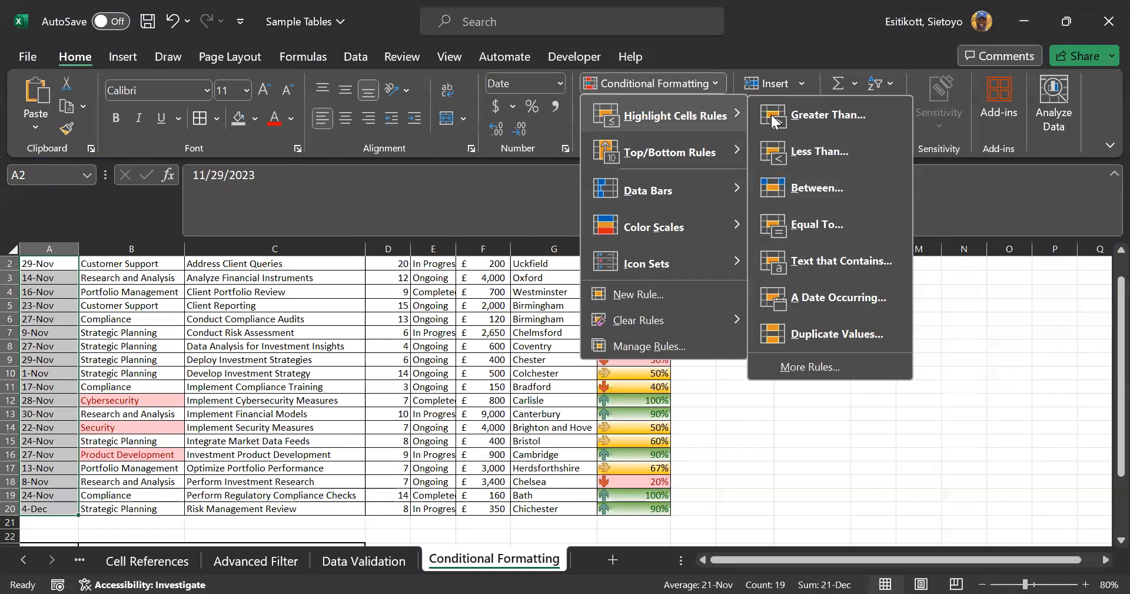
left_click(848, 299)
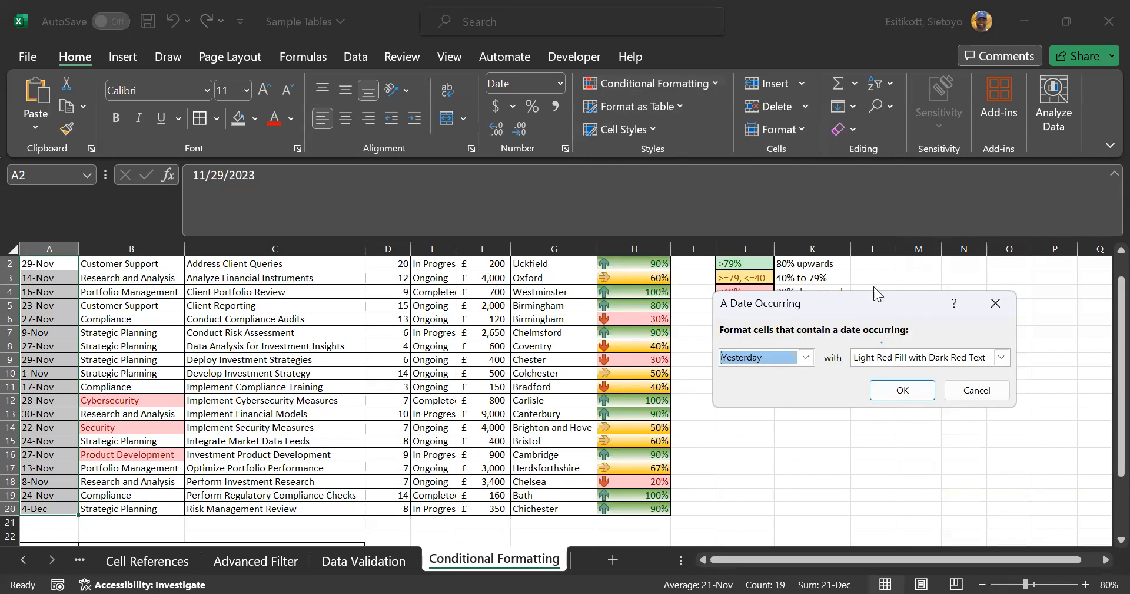
left_click(807, 358)
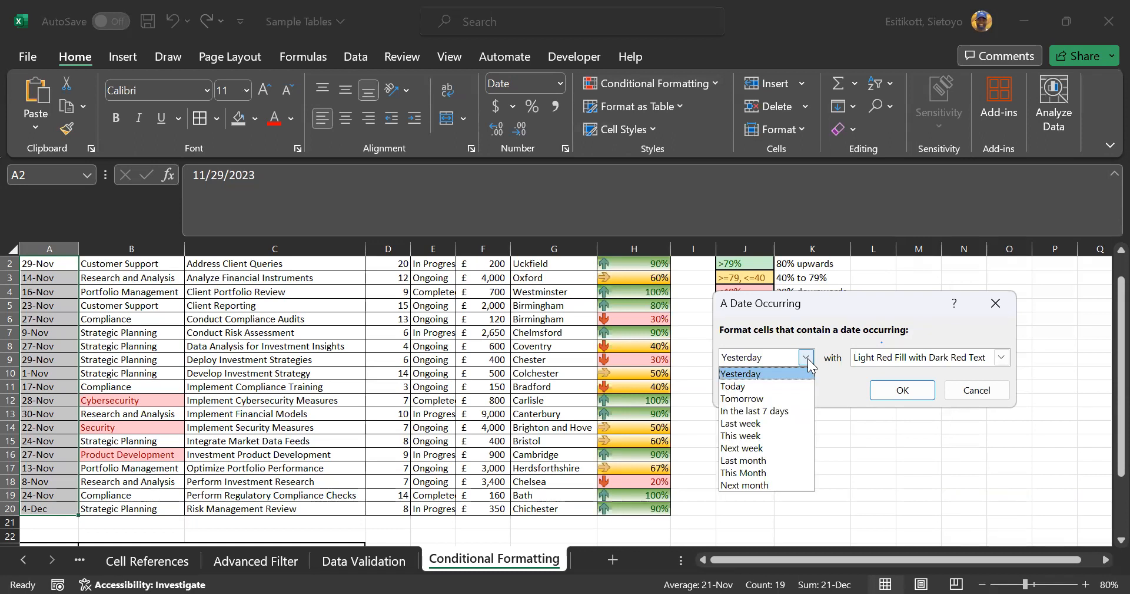
left_click(785, 422)
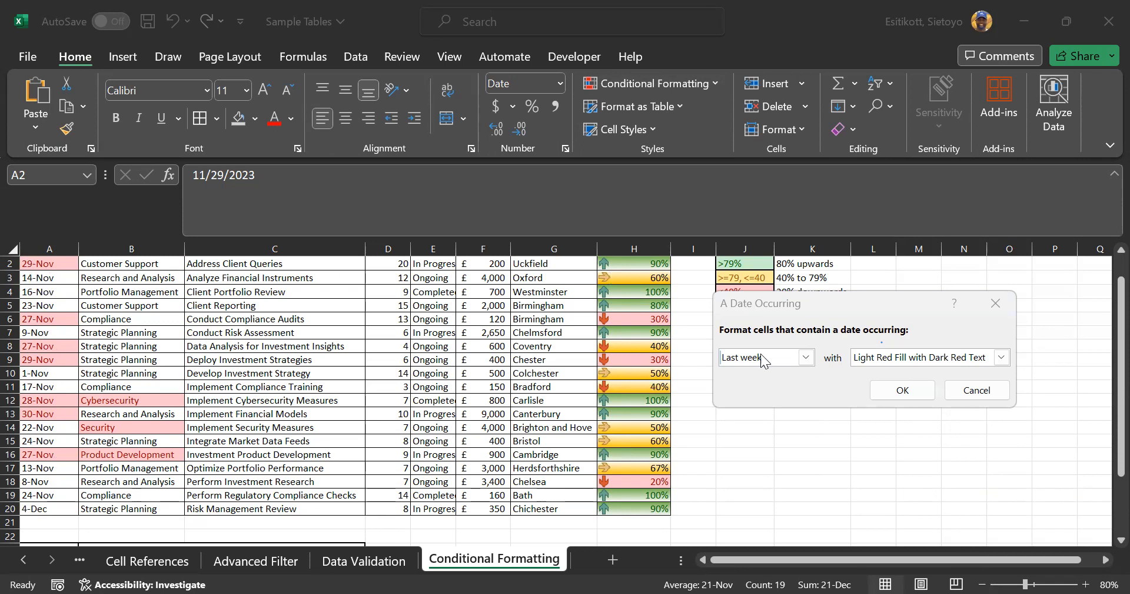
left_click(807, 357)
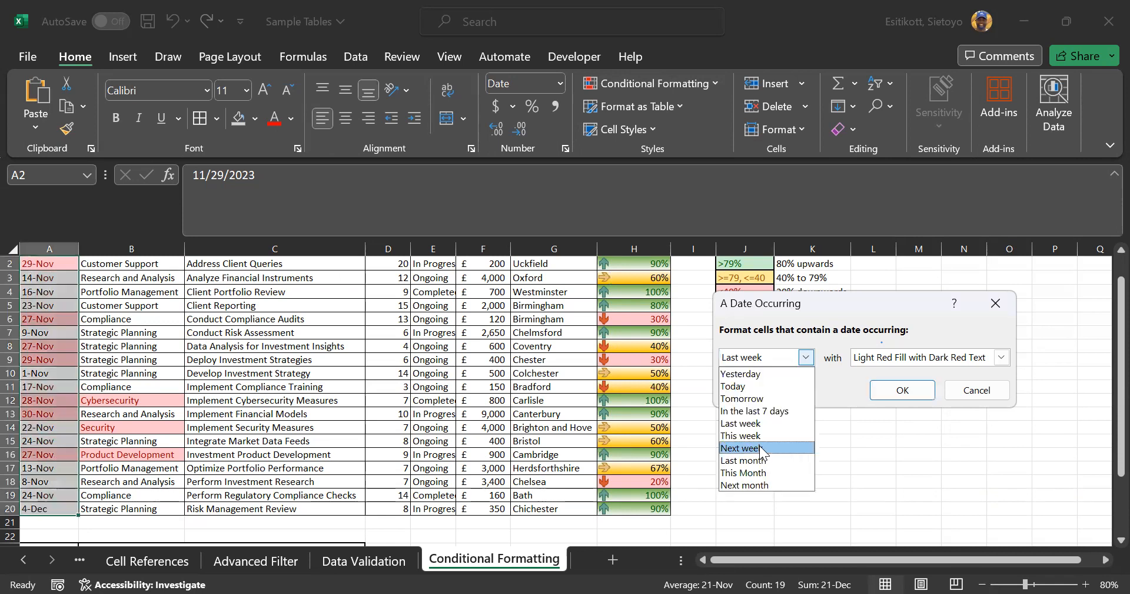
left_click(763, 410)
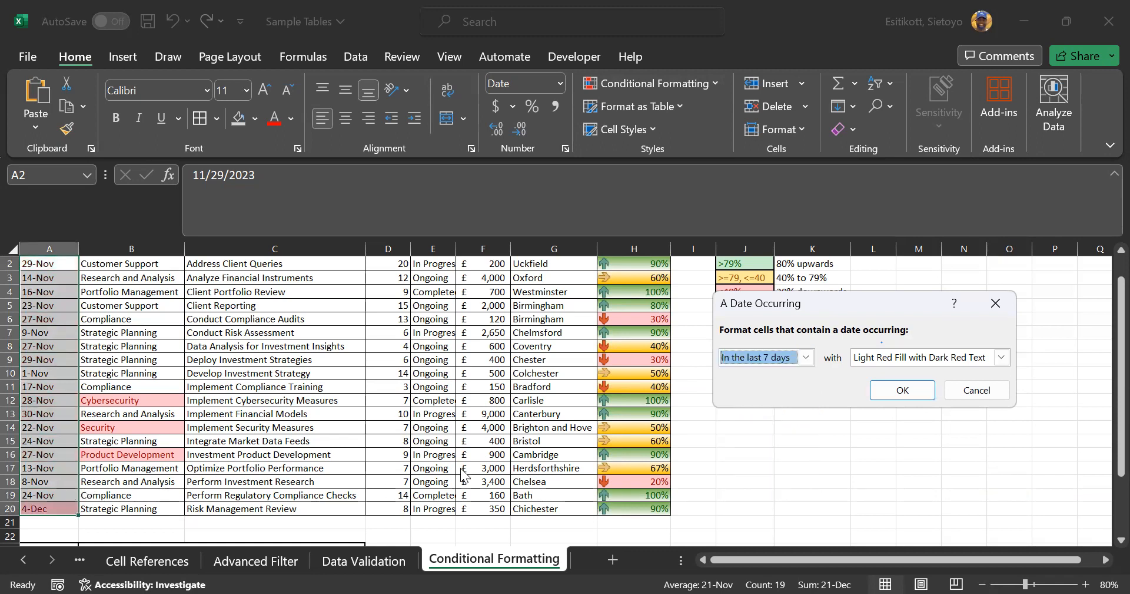
left_click(880, 392)
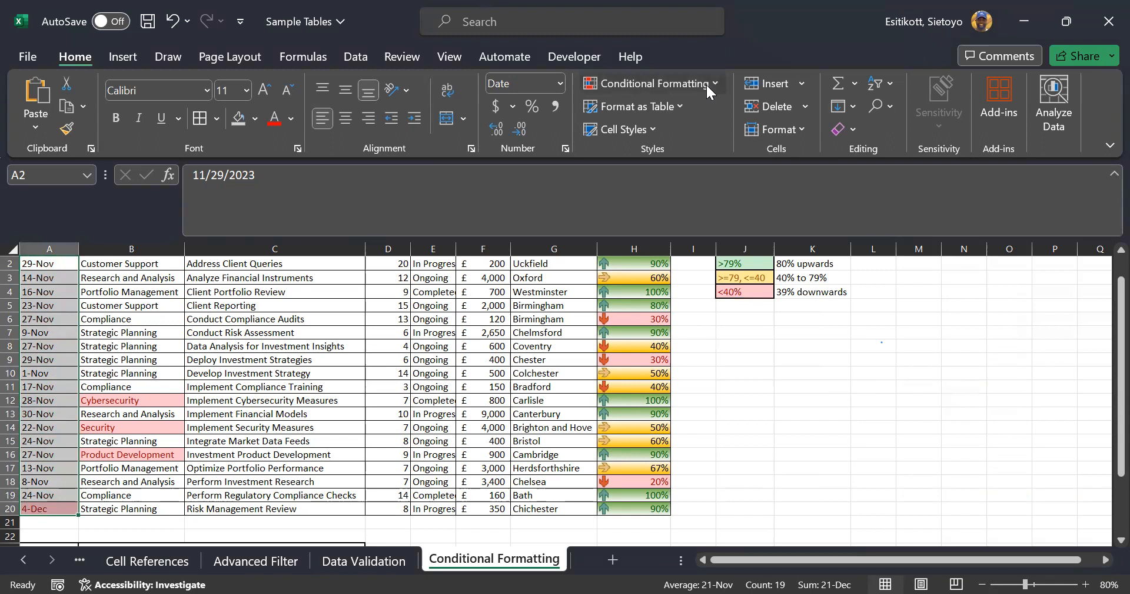
Select the % Completed values from H2 down to H20
left_click(650, 83)
mouse_move(670, 152)
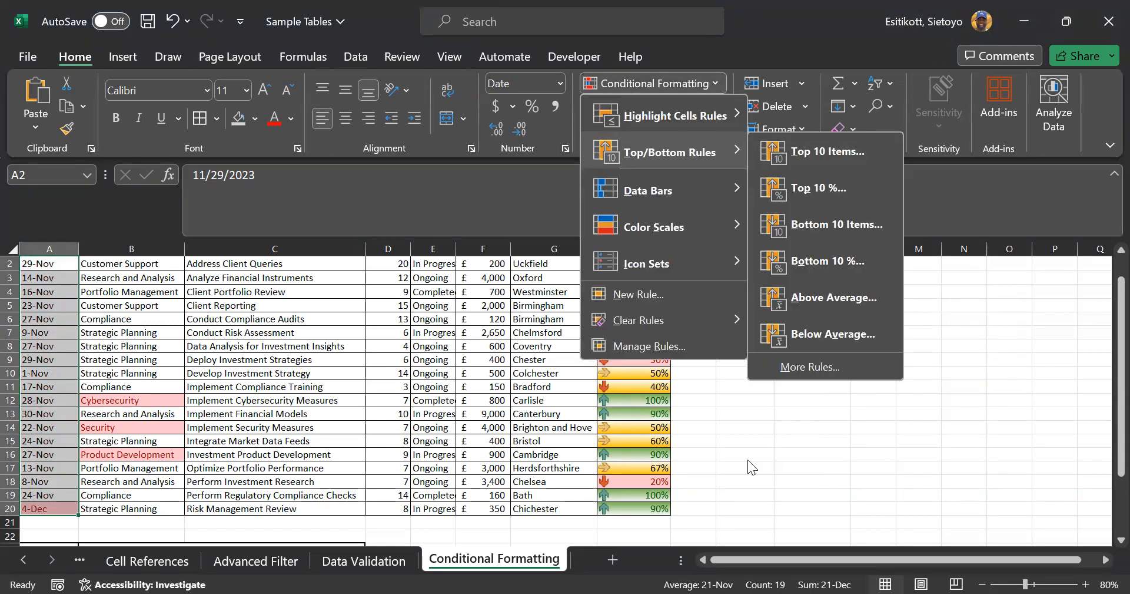
scroll(772, 289, "up", 1)
left_click(639, 291)
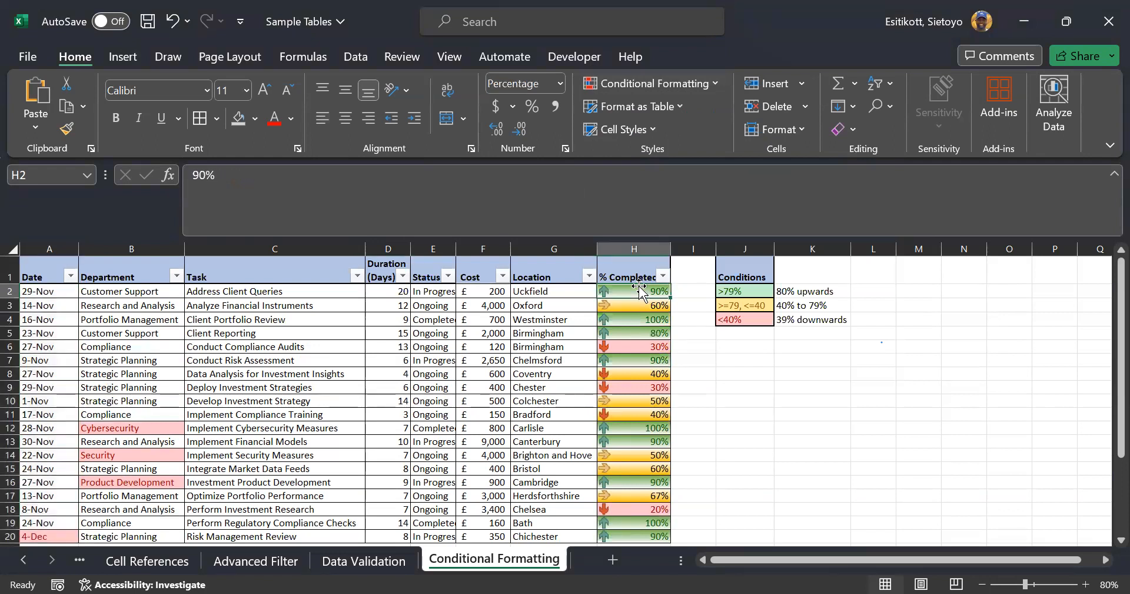
key("ctrl+shift+Down")
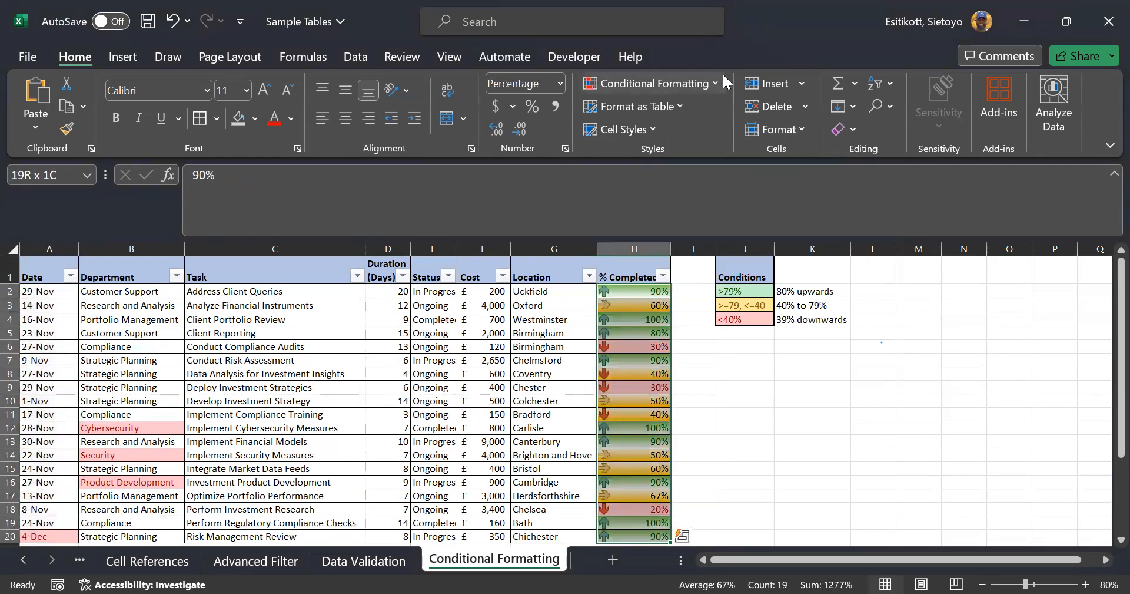
Apply a Top 10% rule with Light Red Fill and Dark Red Text to H2:H20
left_click(651, 83)
mouse_move(663, 151)
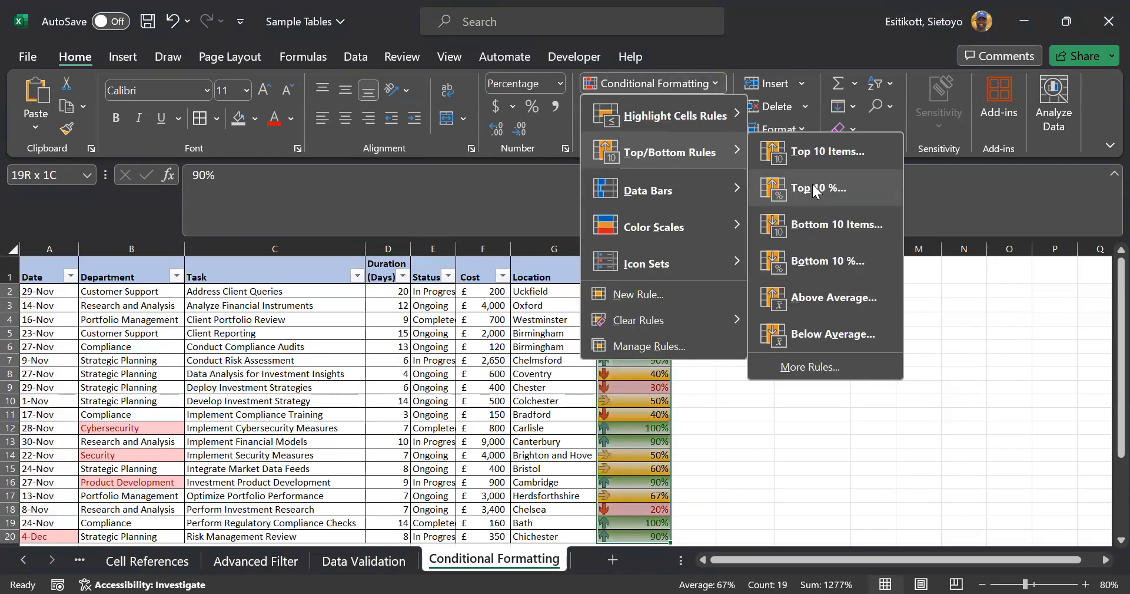
left_click(786, 184)
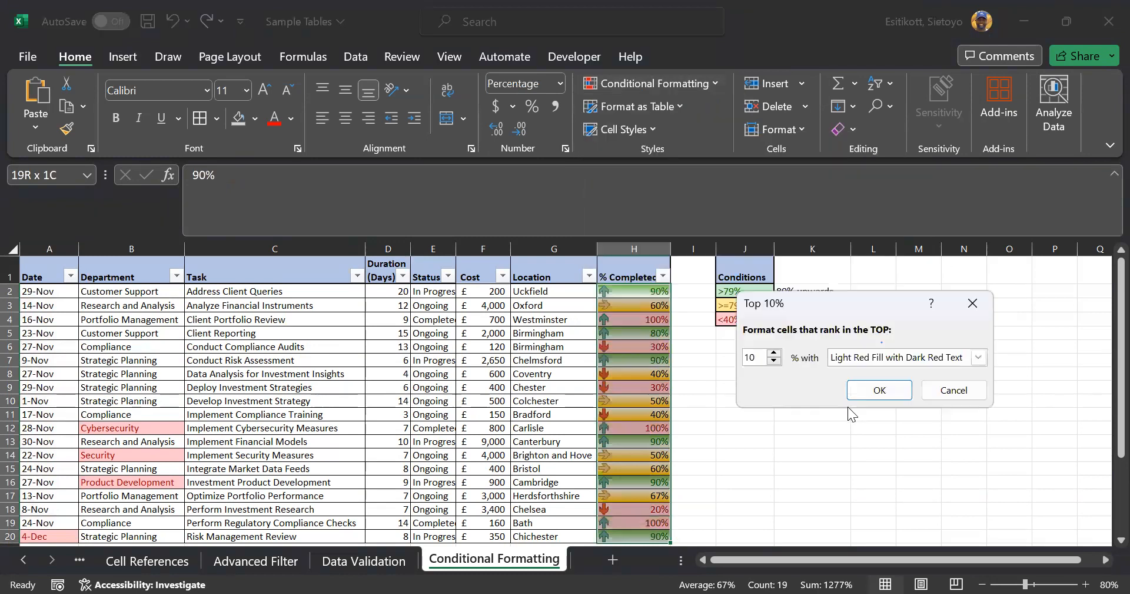
left_click(880, 391)
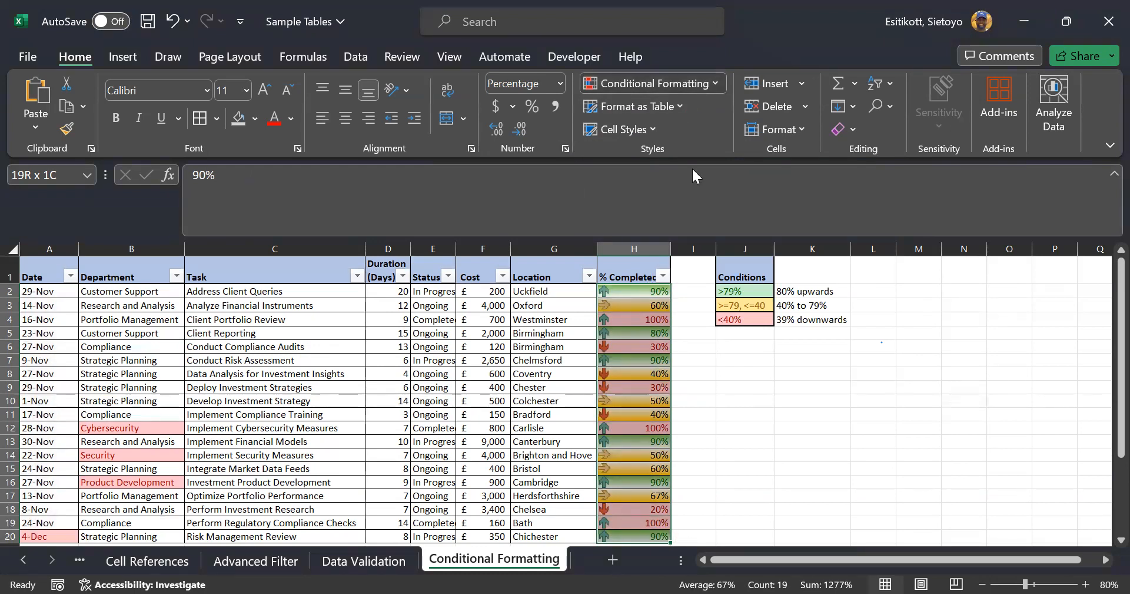
left_click(654, 83)
mouse_move(672, 152)
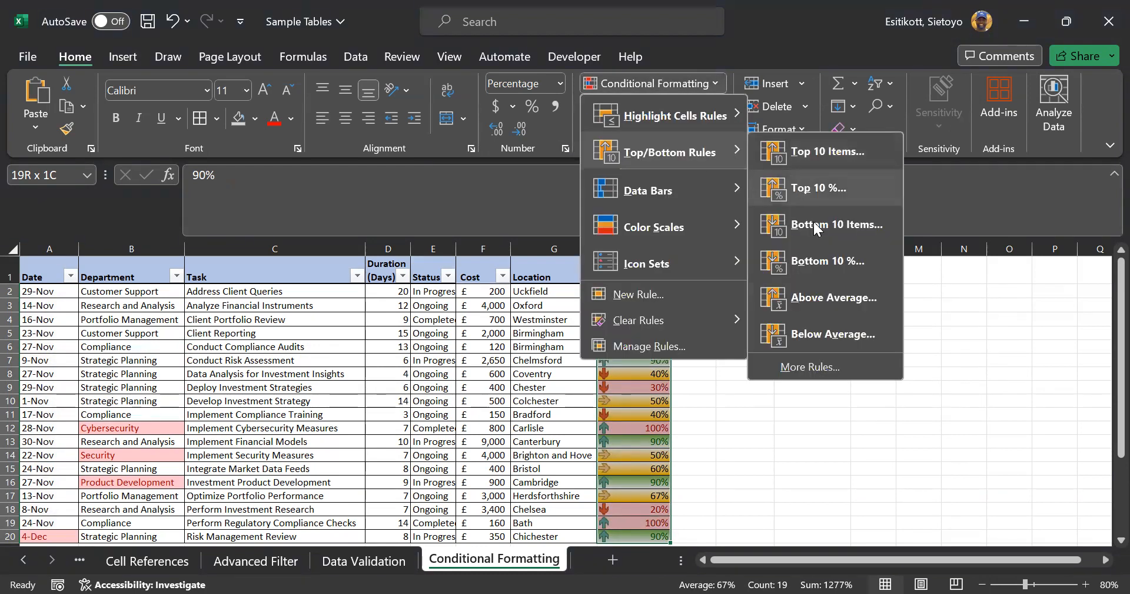
left_click(820, 188)
left_click(880, 391)
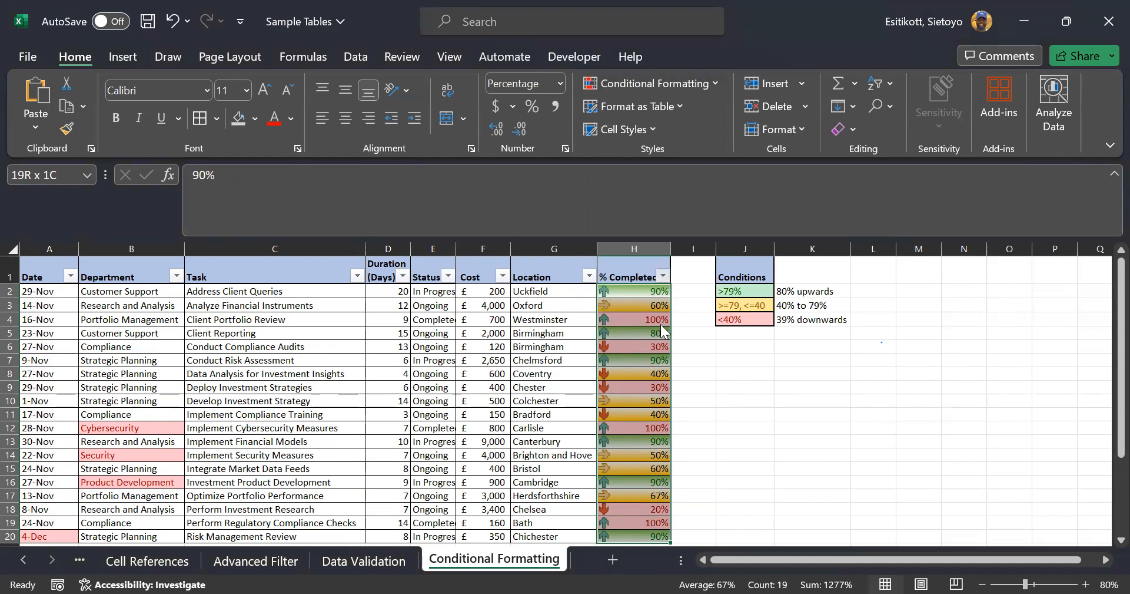
Clear the existing arrow-icon and colour-band rules from the % Completed column
key("alt+Down")
mouse_move(649, 328)
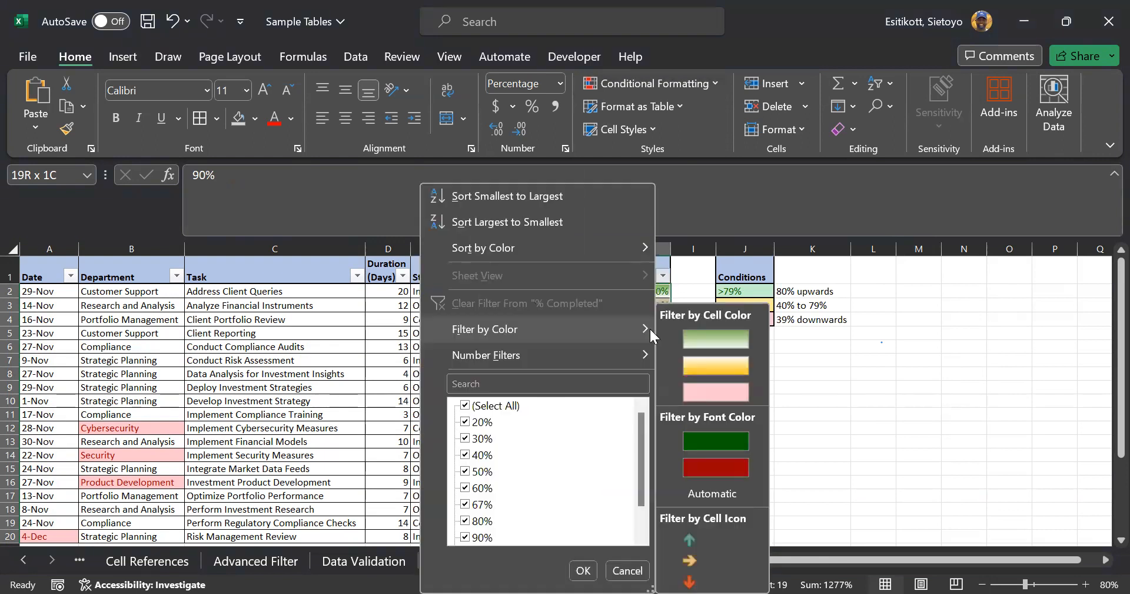
left_click(711, 81)
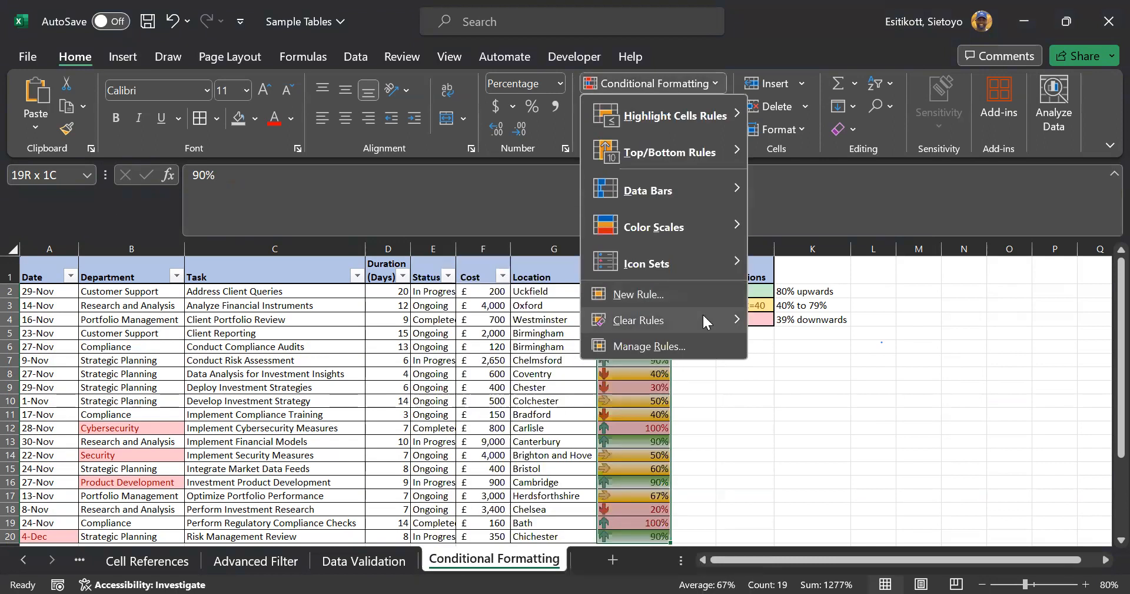
mouse_move(704, 320)
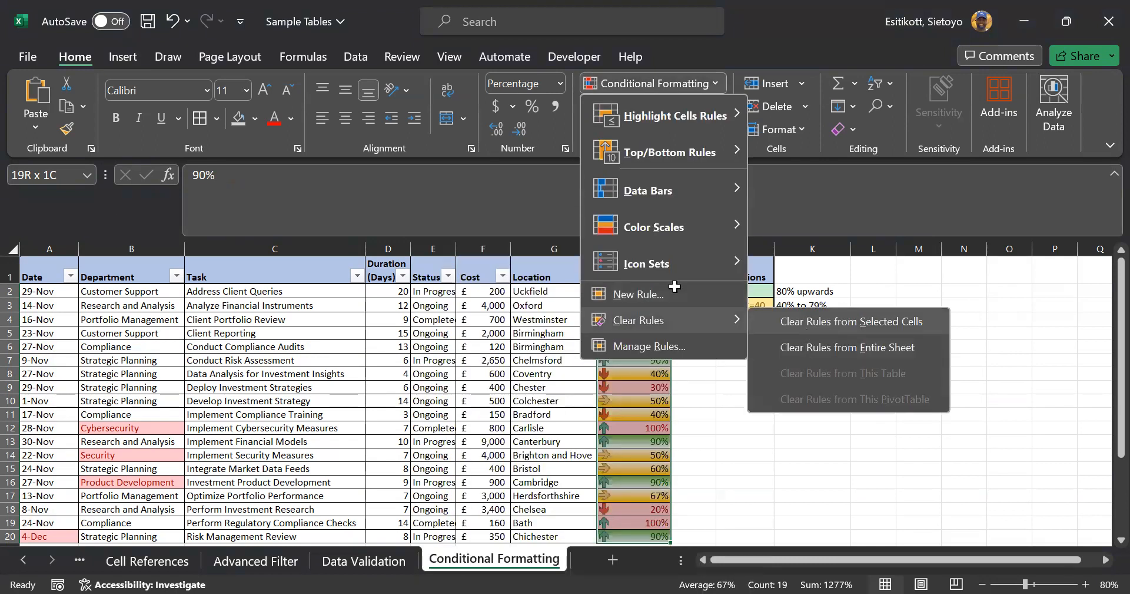
left_click(807, 323)
Reapply the Top 10% rule so only the 100% entries in rows 4, 12 and 19 are red
key("alt+Down")
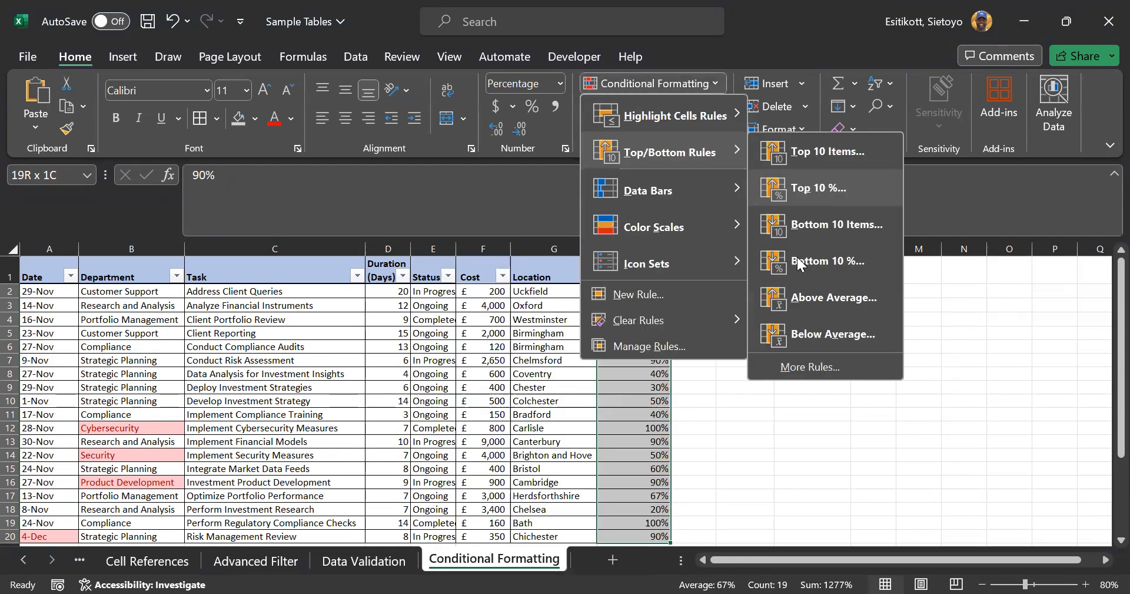
left_click(808, 189)
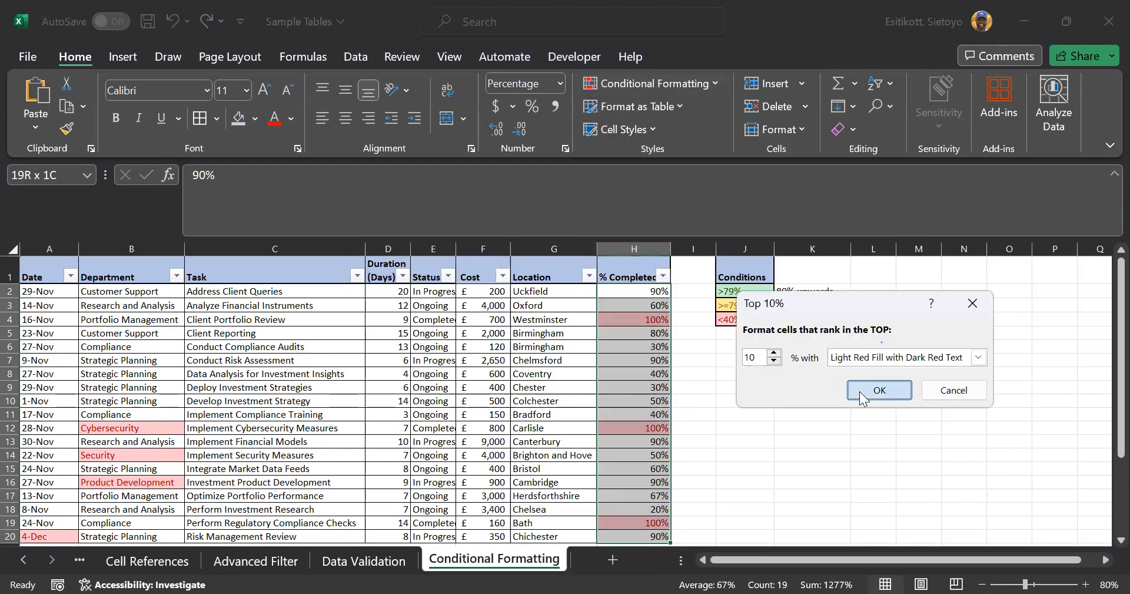
key("Return")
left_click(645, 428)
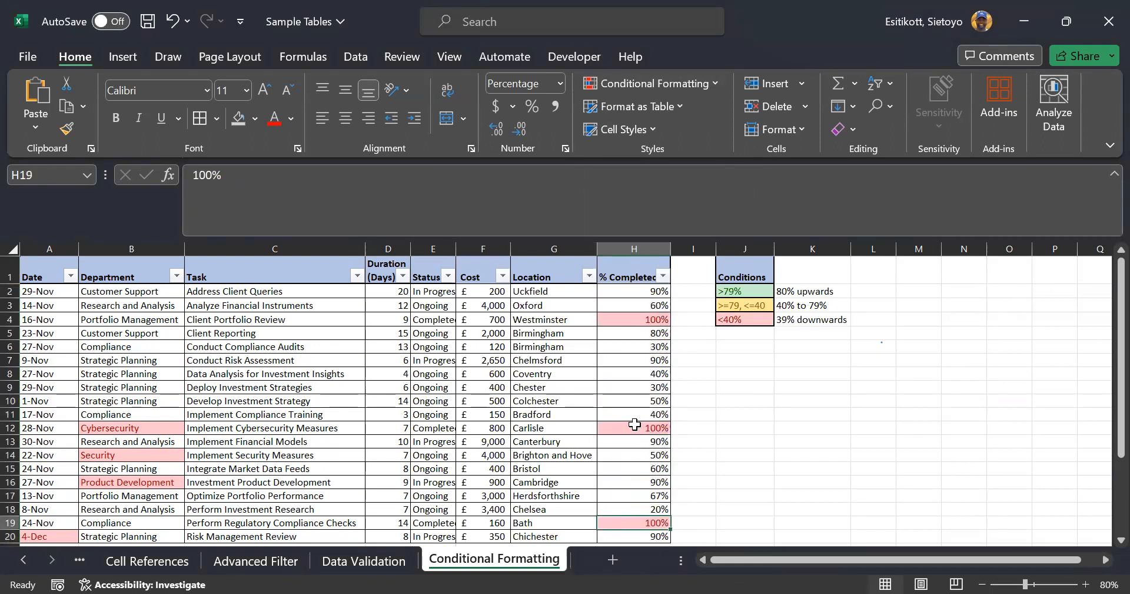
left_click(654, 324)
scroll(625, 342, "down", 2)
scroll(613, 348, "up", 2)
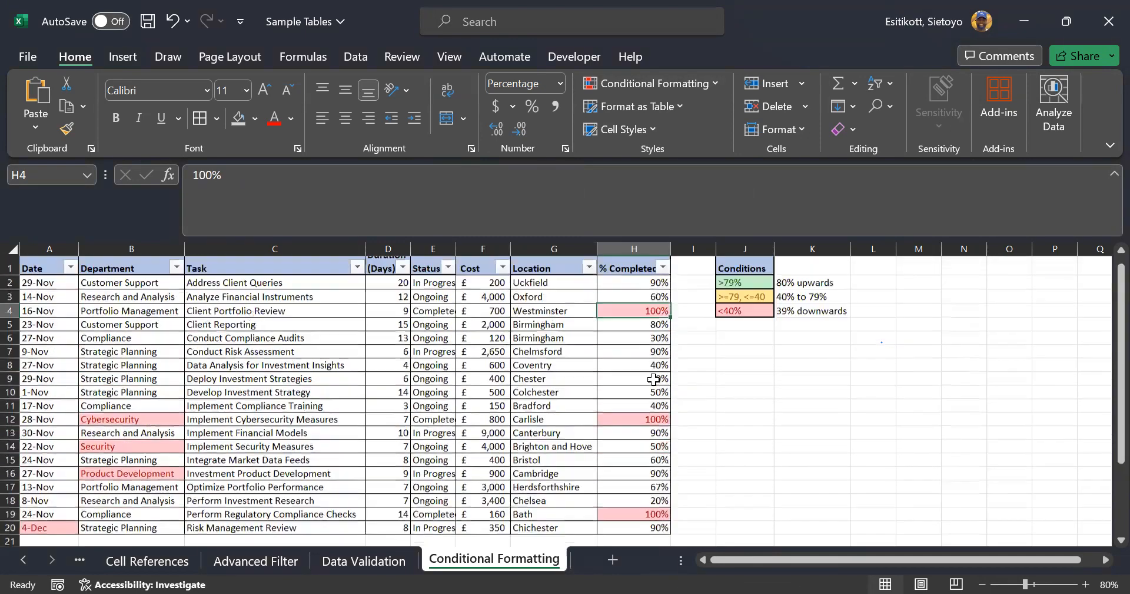
scroll(592, 354, "down", 7)
scroll(592, 354, "up", 2)
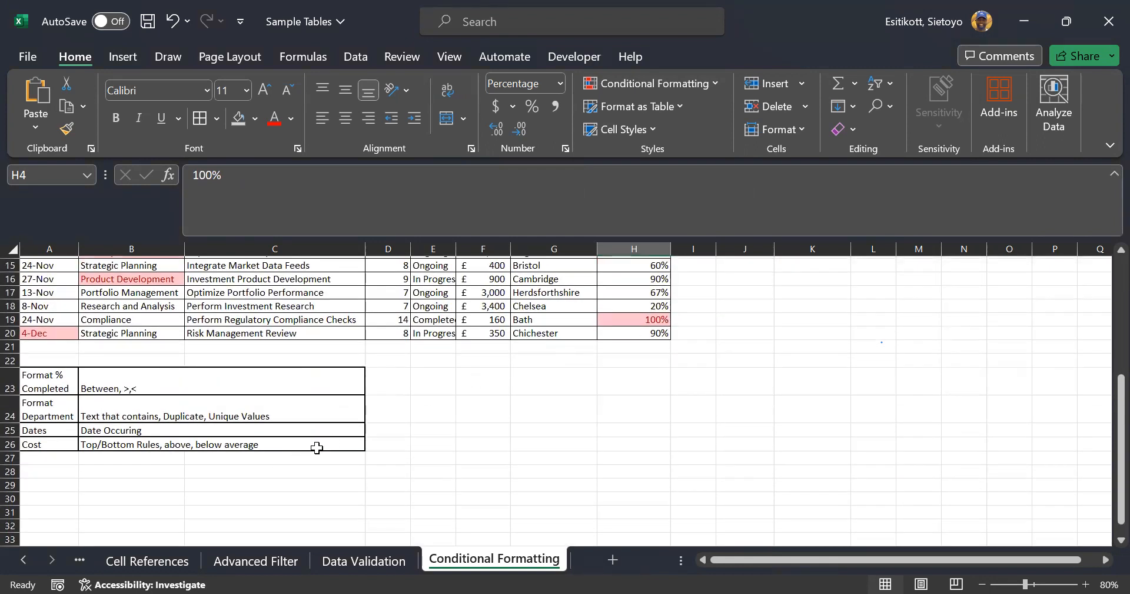
scroll(388, 427, "up", 4)
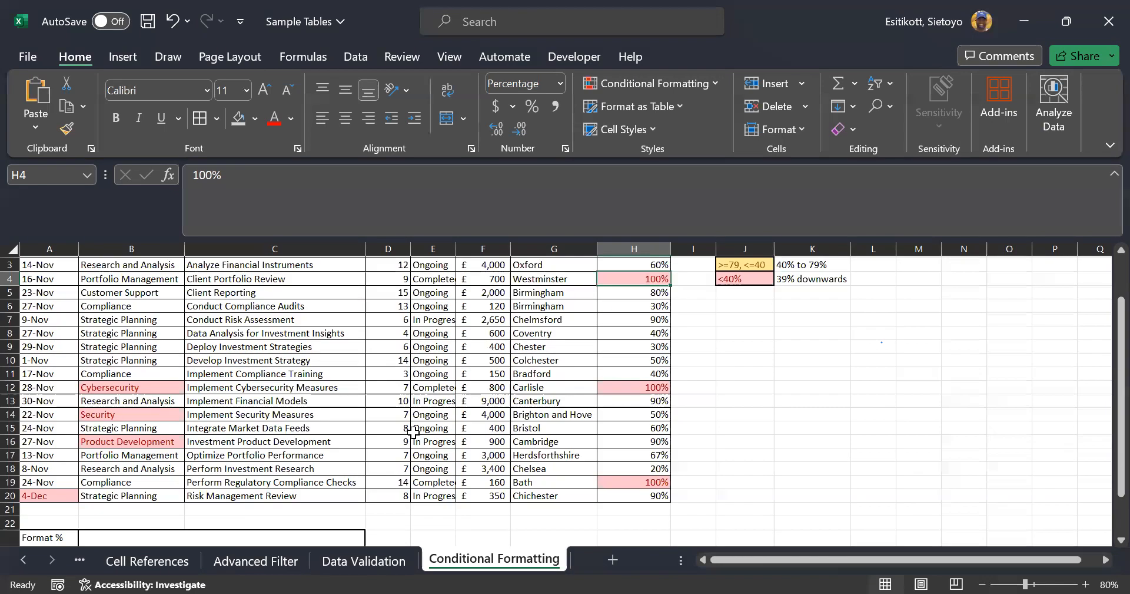
scroll(414, 432, "up", 1)
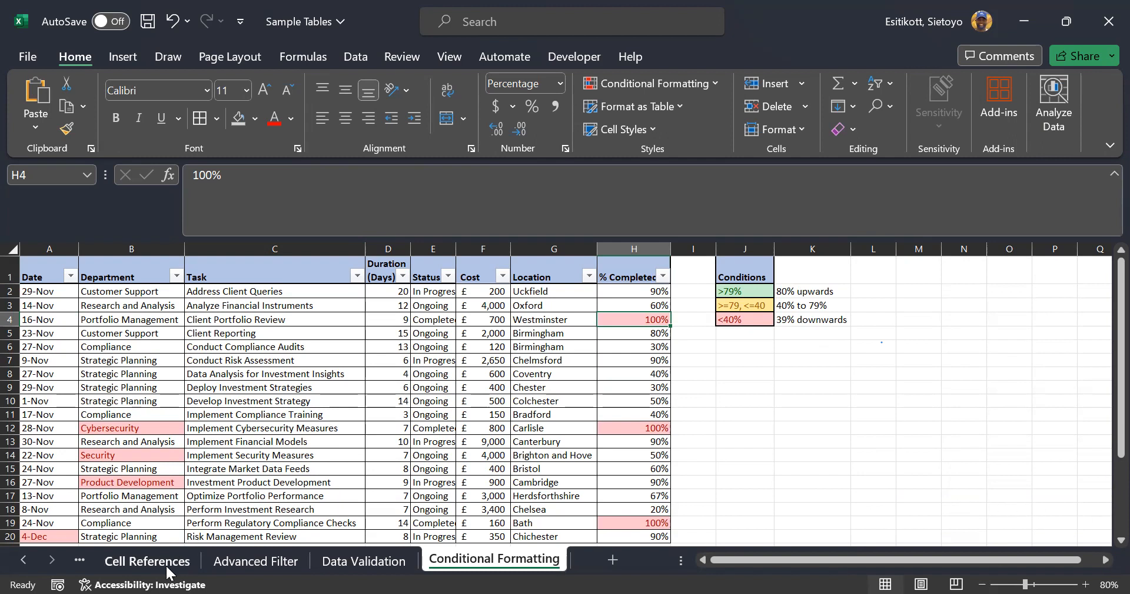
On the Course Outline sheet, set F34 (Class 4 item 5) to Complete
left_click(24, 560)
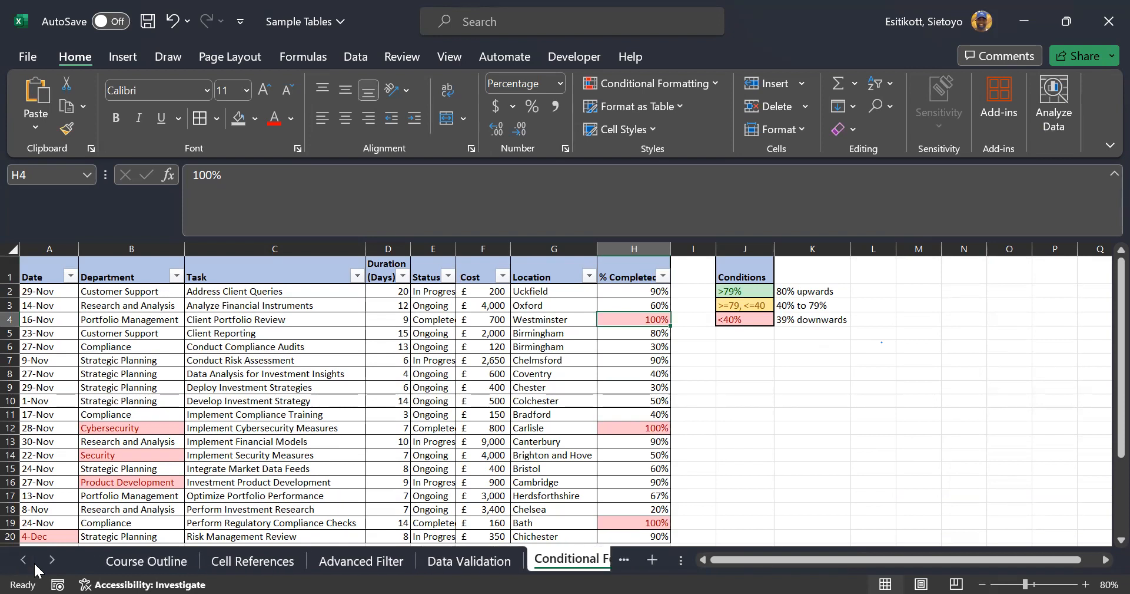
left_click(124, 562)
scroll(681, 431, "down", 1)
left_click(785, 372)
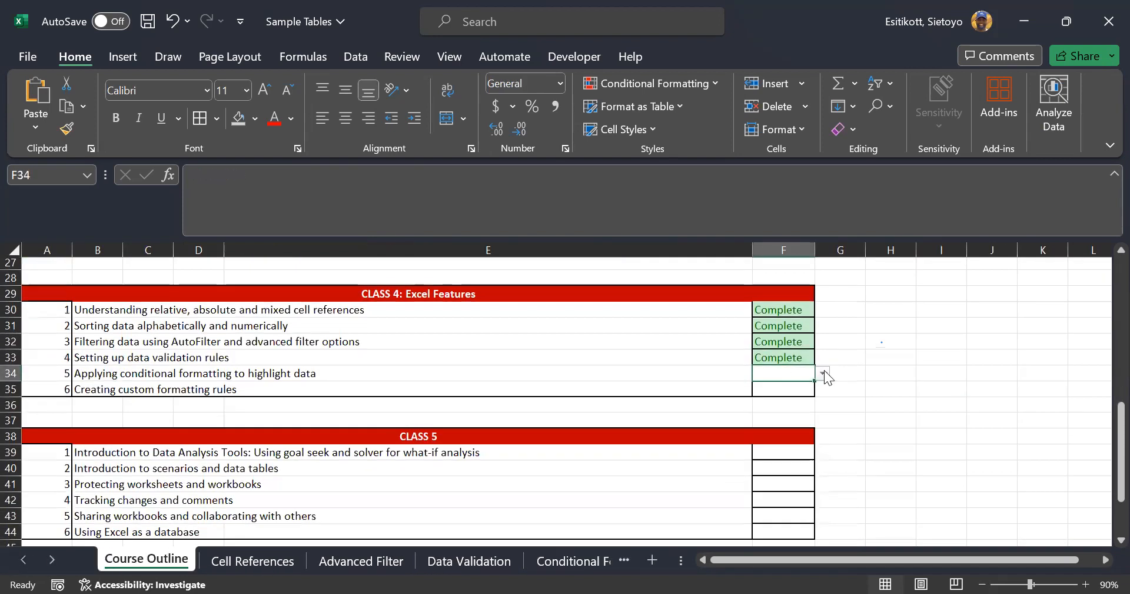
left_click(824, 371)
left_click(803, 387)
key("Down")
left_click(123, 393)
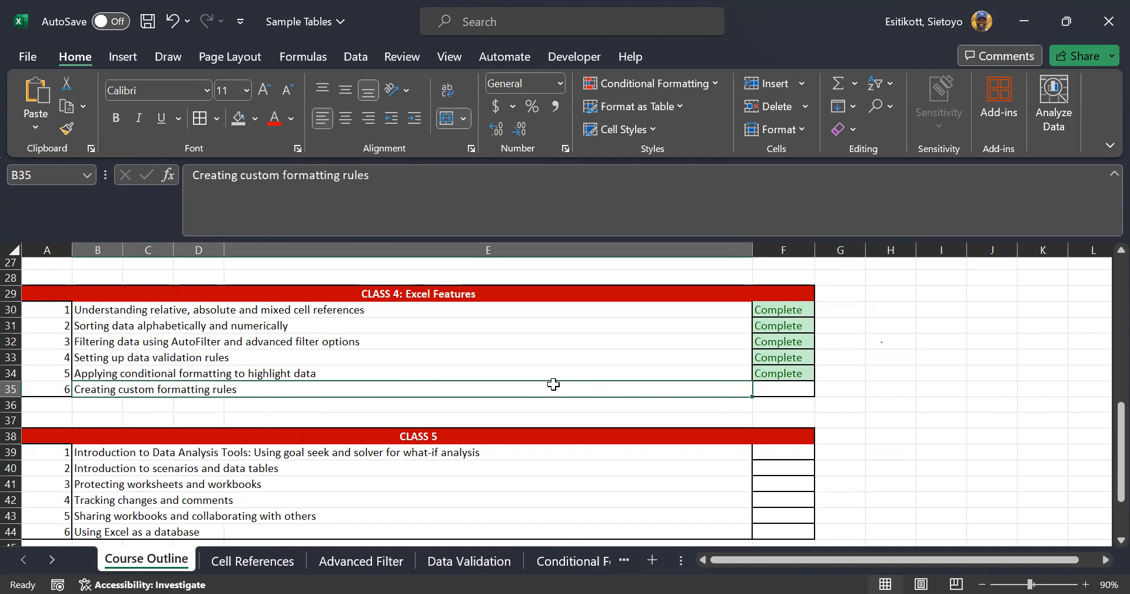
scroll(553, 384, "up", 1)
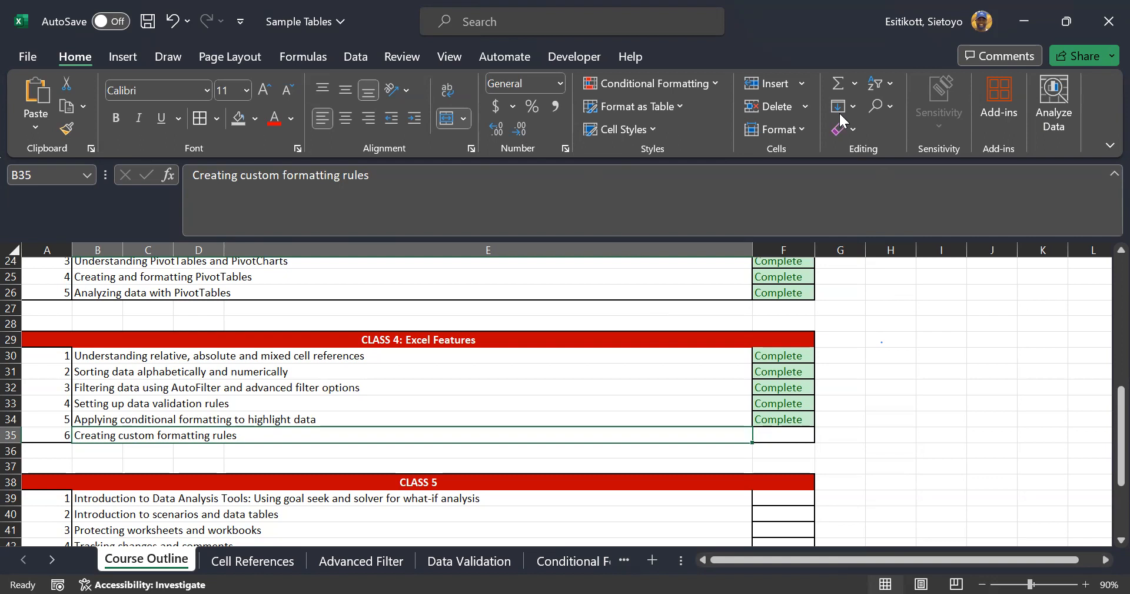
key("alt+Tab")
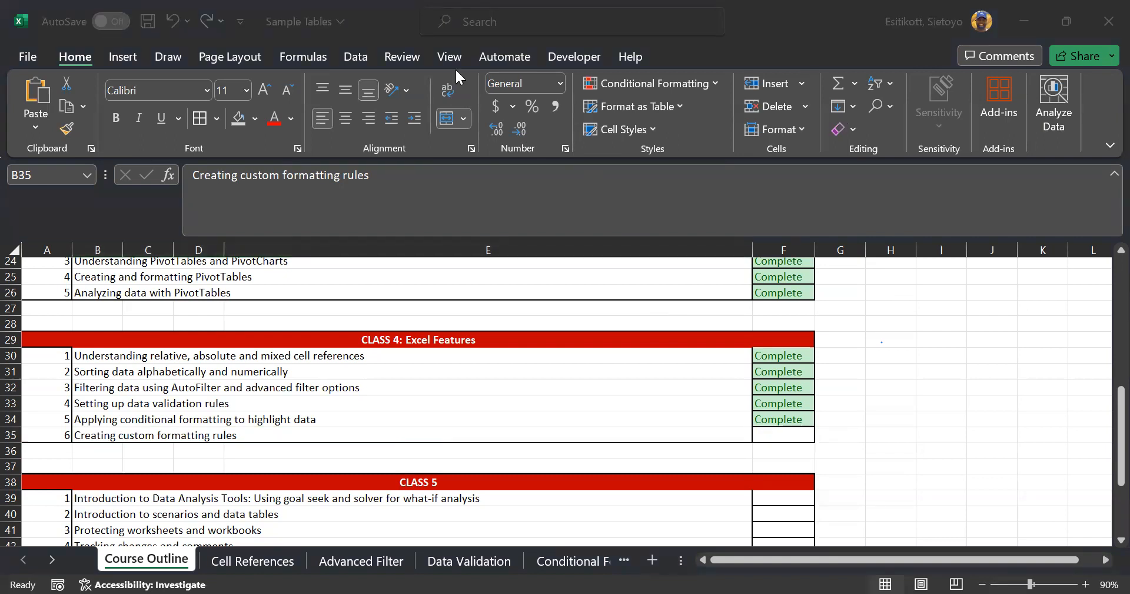